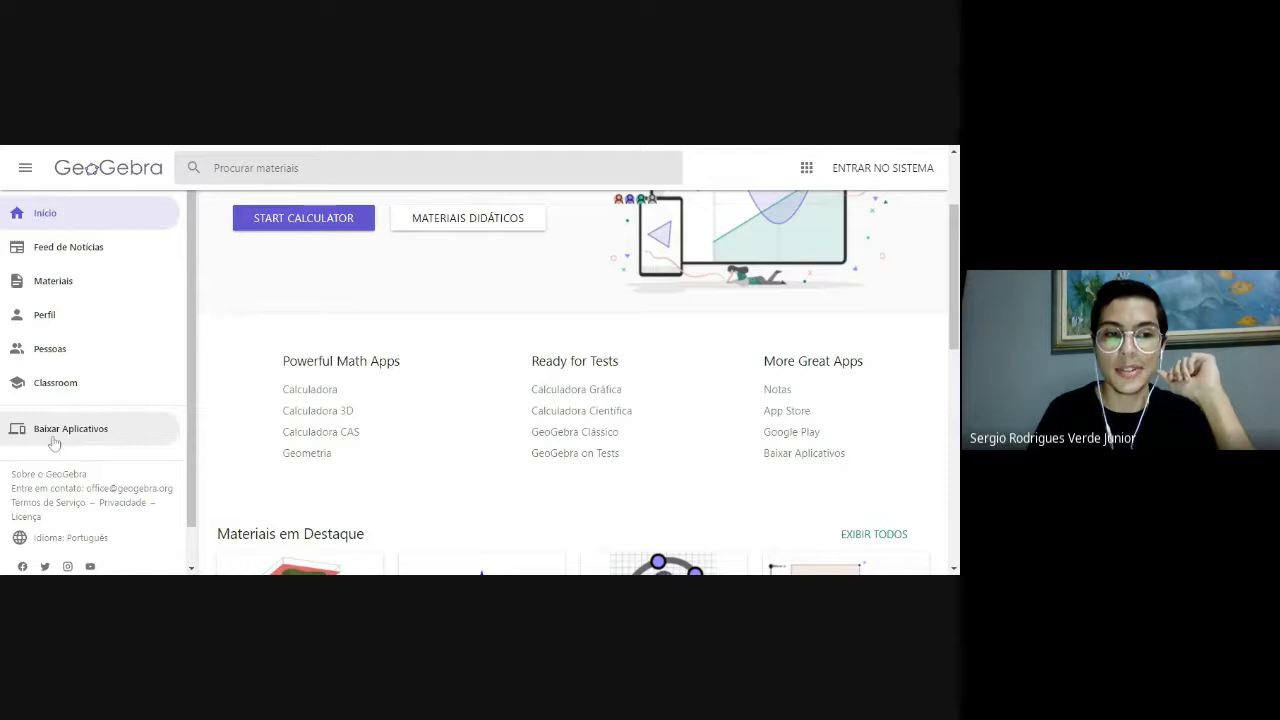
Go to the Baixar Aplicativos page and download GeoGebra Clássico 6
click(48, 436)
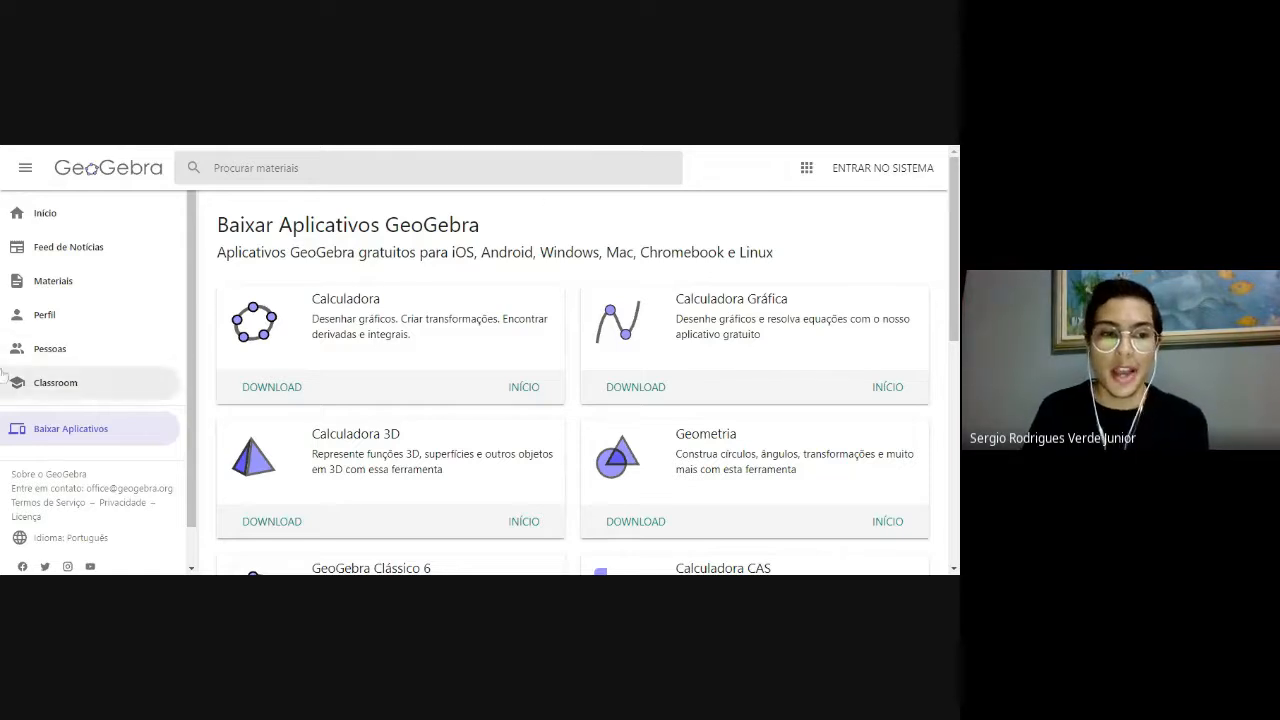
scroll(508, 366, down, 3)
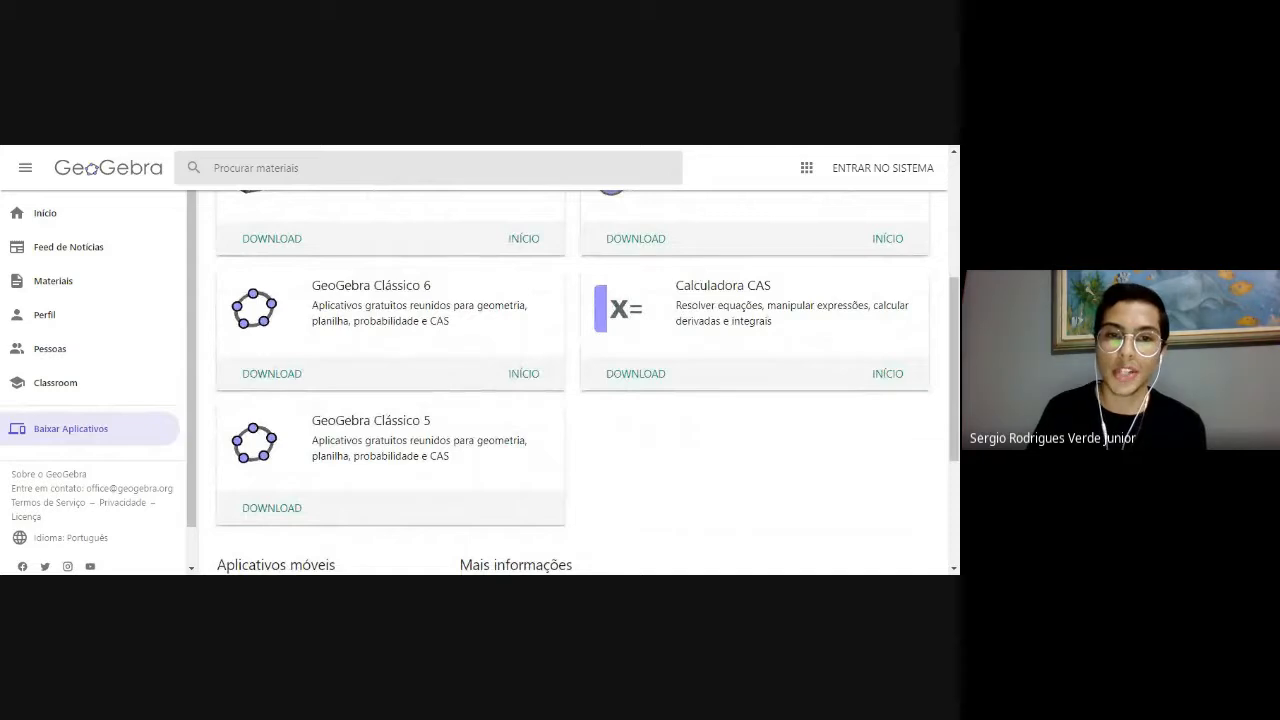
drag(312, 285, 444, 298)
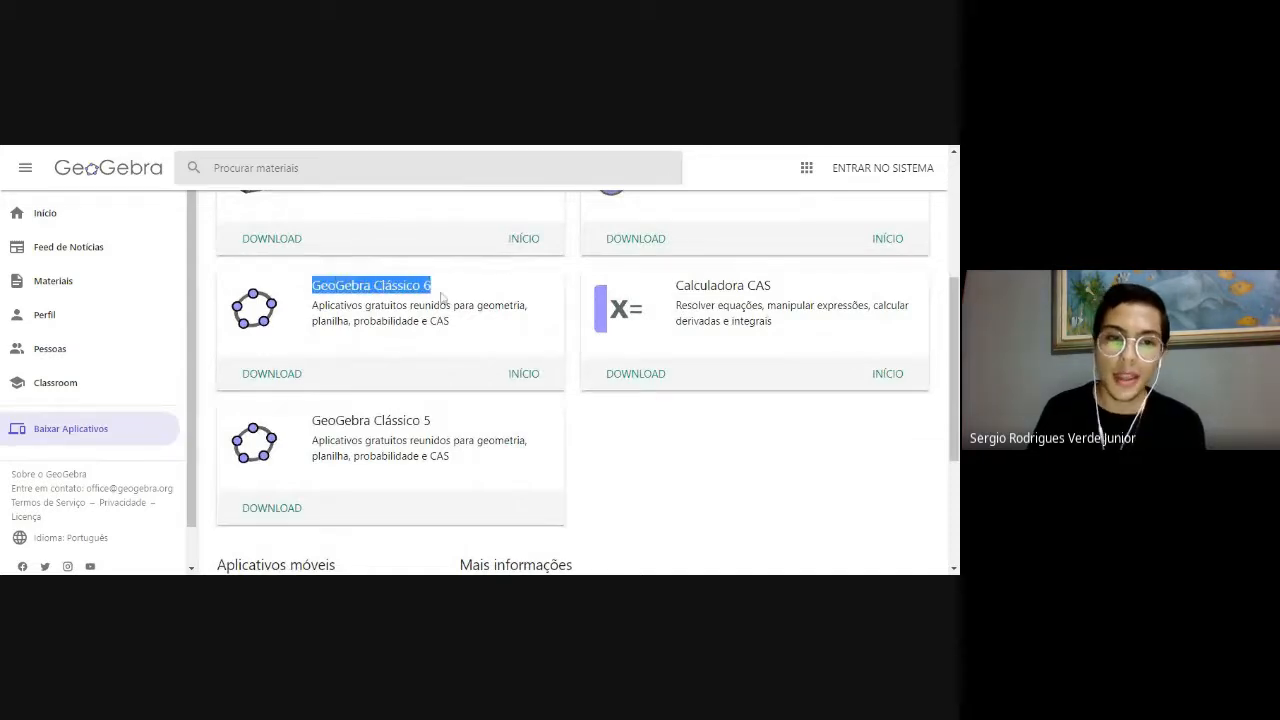
click(284, 379)
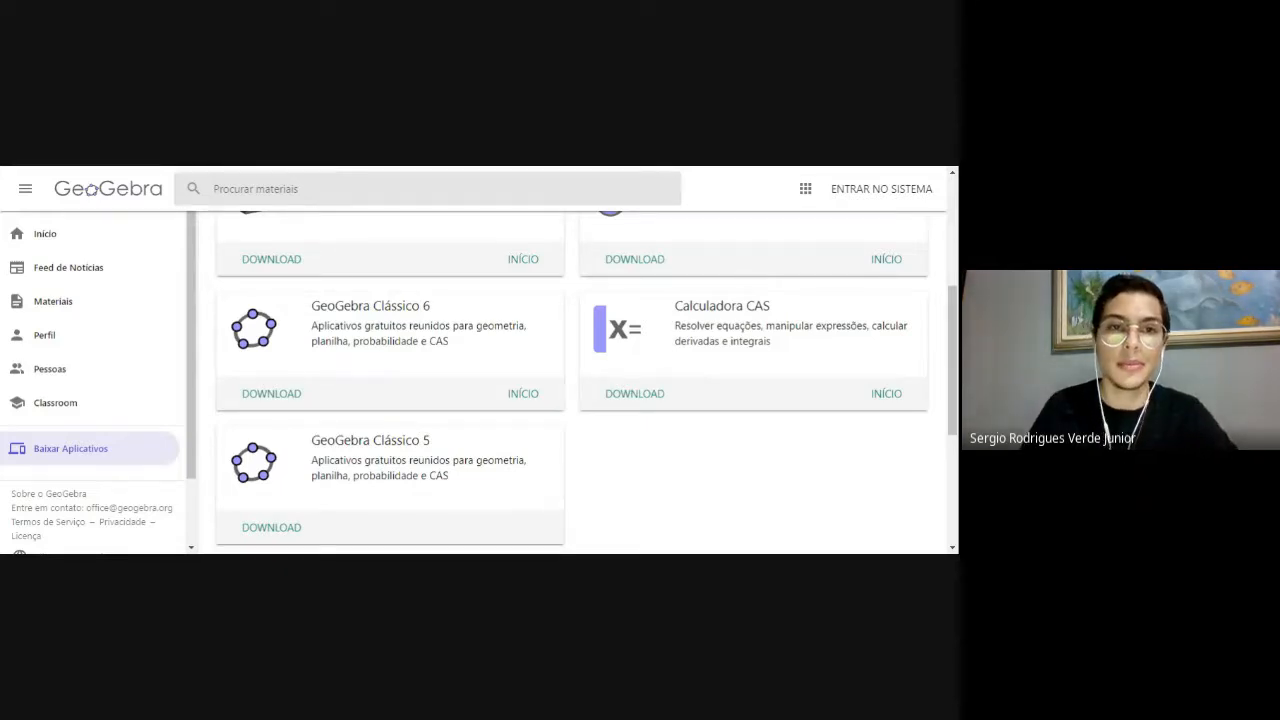
click(388, 168)
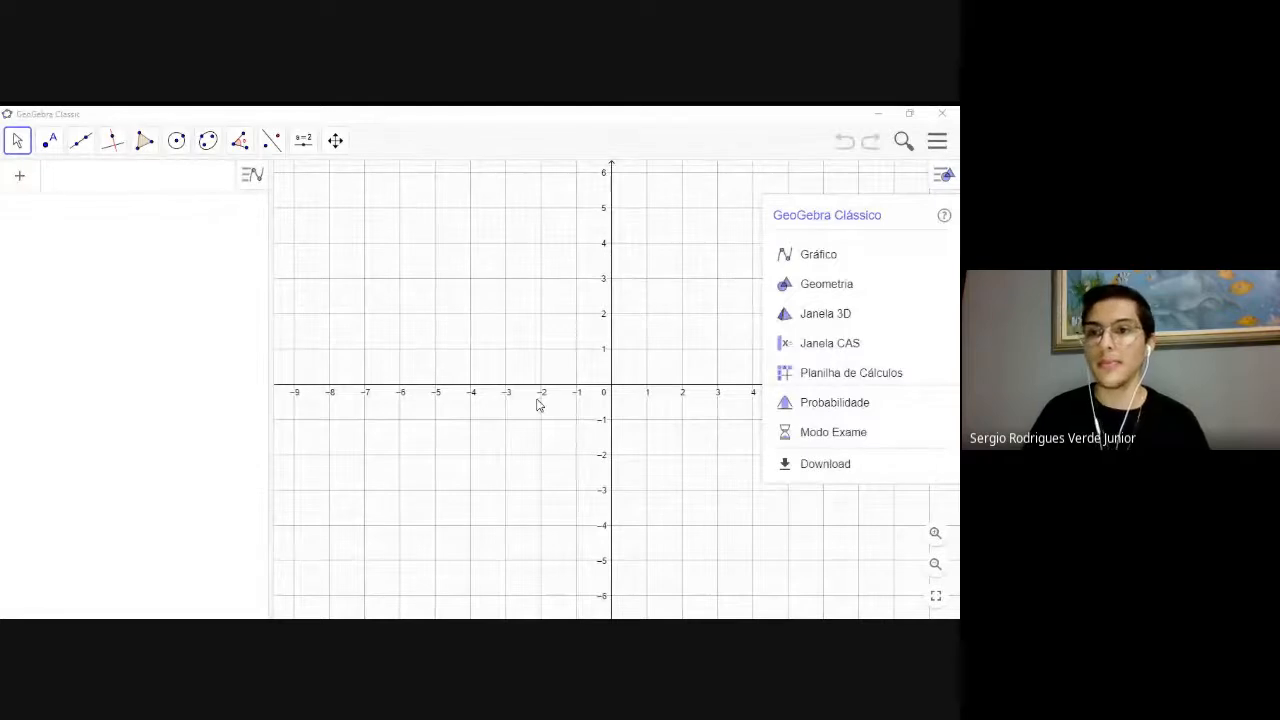
Dismiss the GeoGebra Clássico perspective list and activate the Mover tool
click(377, 232)
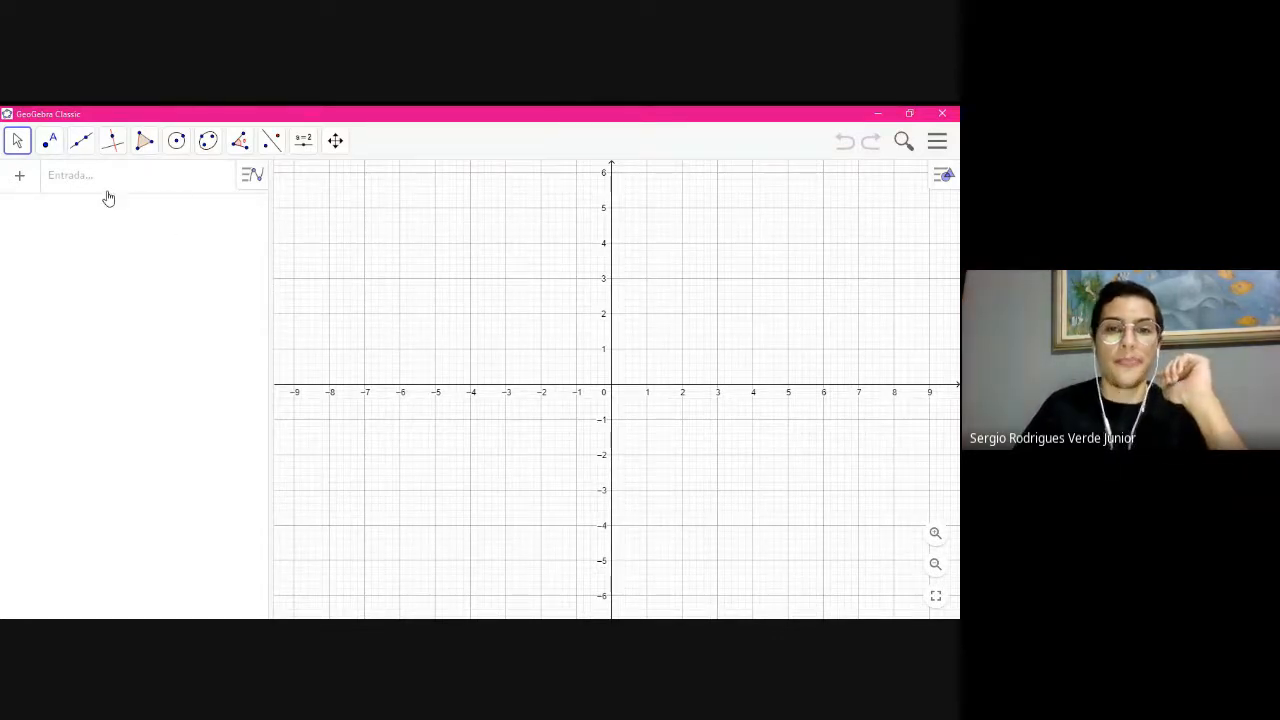
click(19, 143)
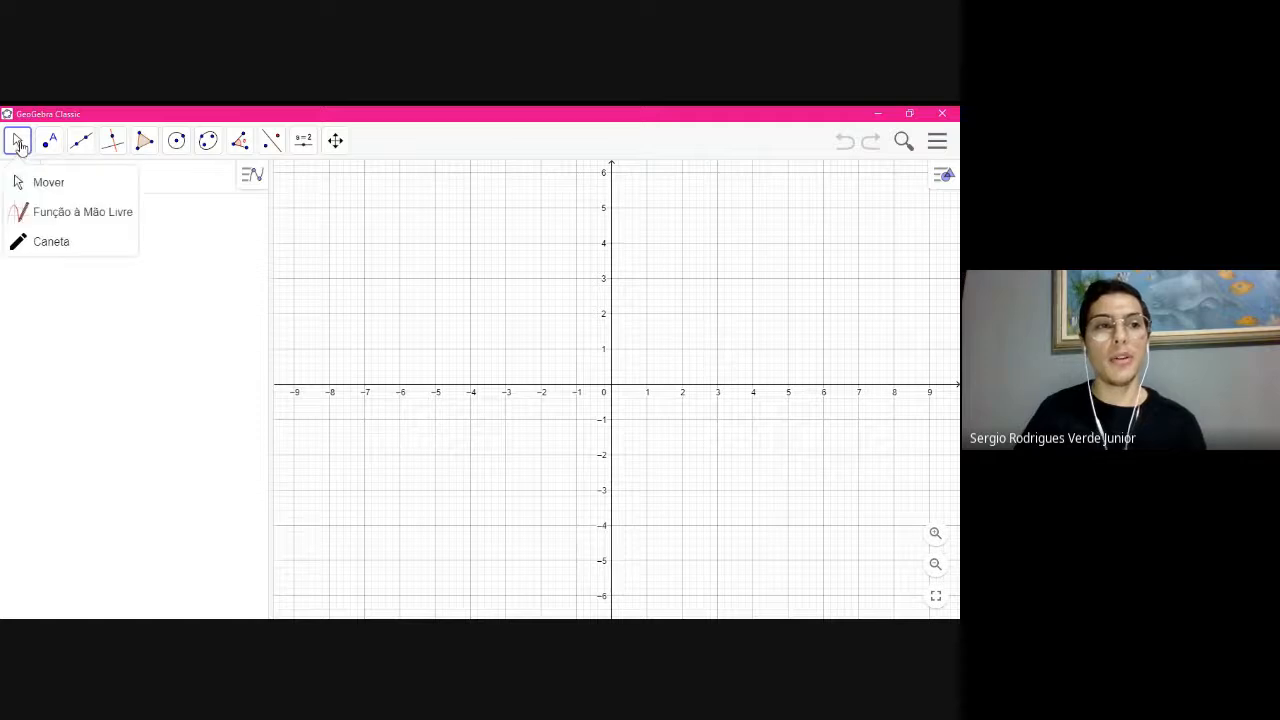
click(19, 141)
click(24, 148)
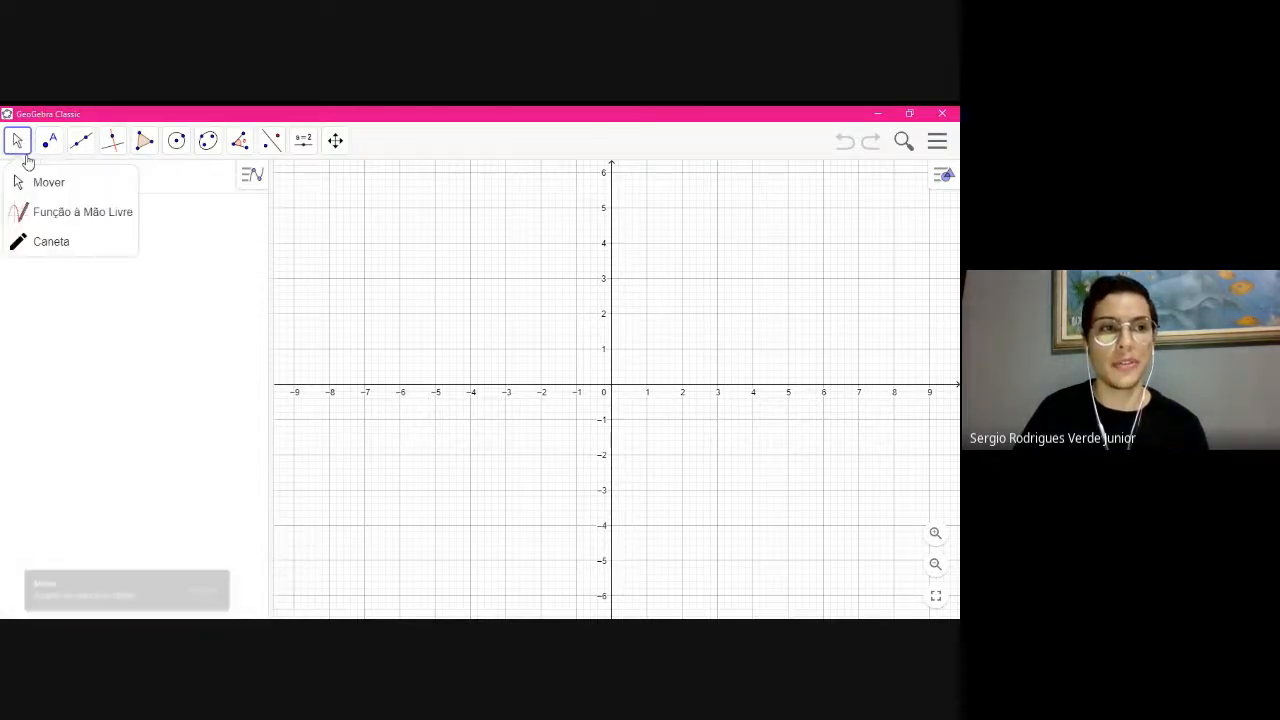
click(42, 185)
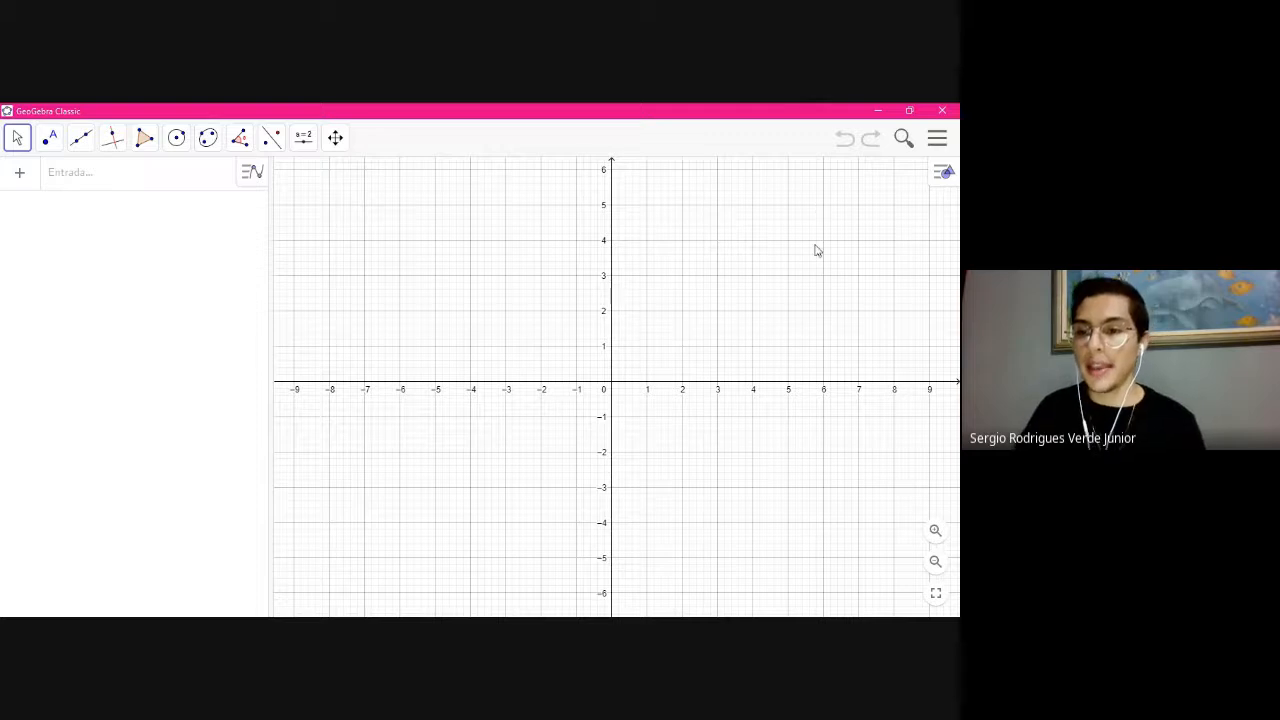
Zoom the graphics view in two levels and then out until the x-axis spans about -20 to 20
click(934, 533)
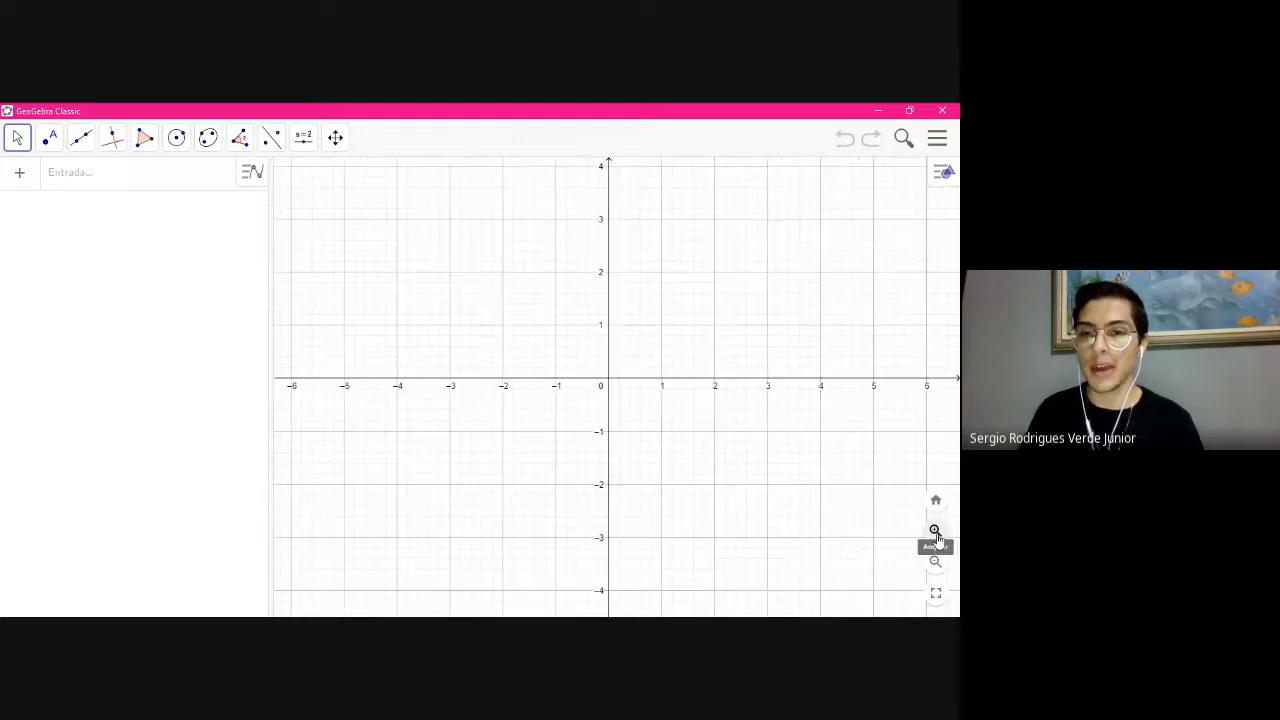
click(935, 534)
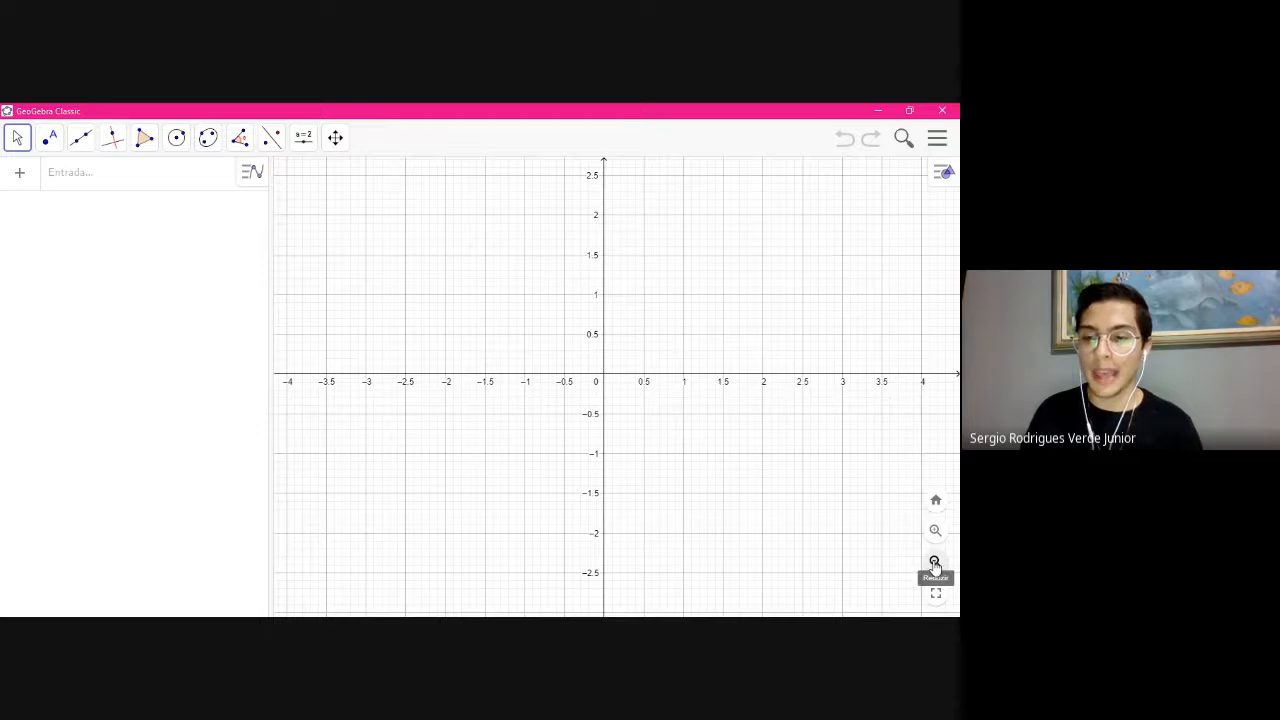
click(934, 565)
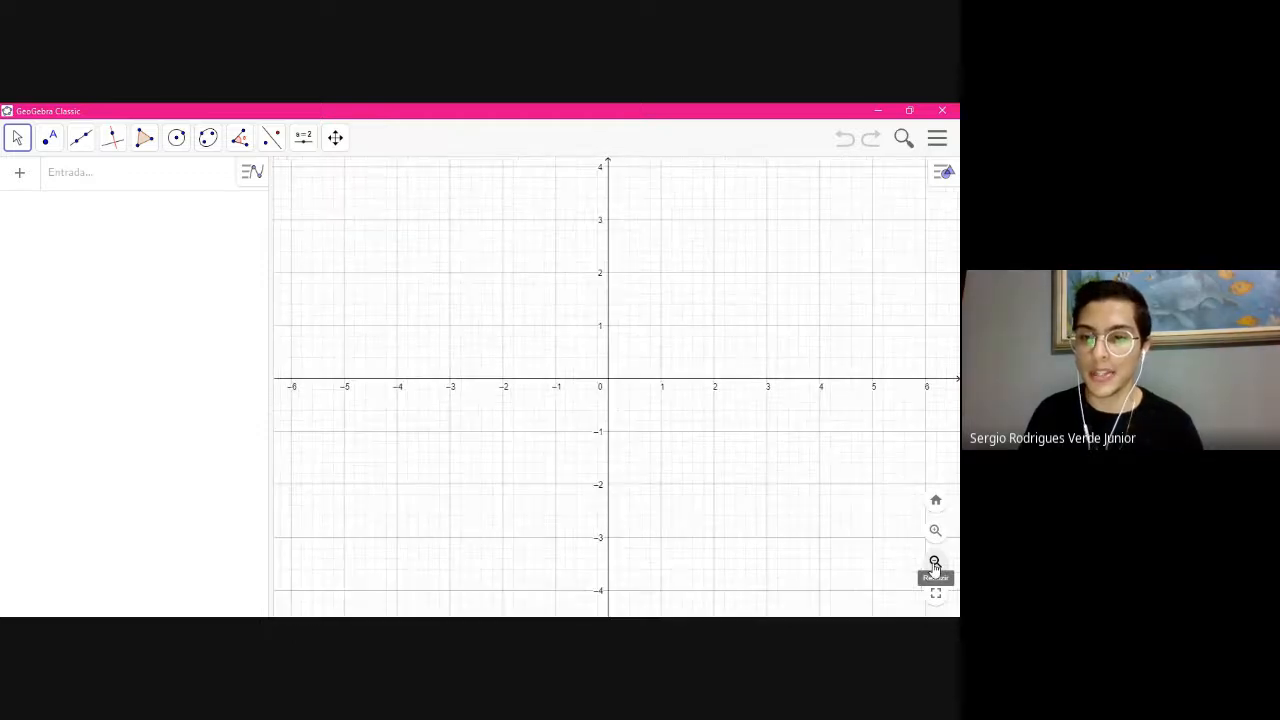
click(934, 565)
click(934, 565)
click(934, 565)
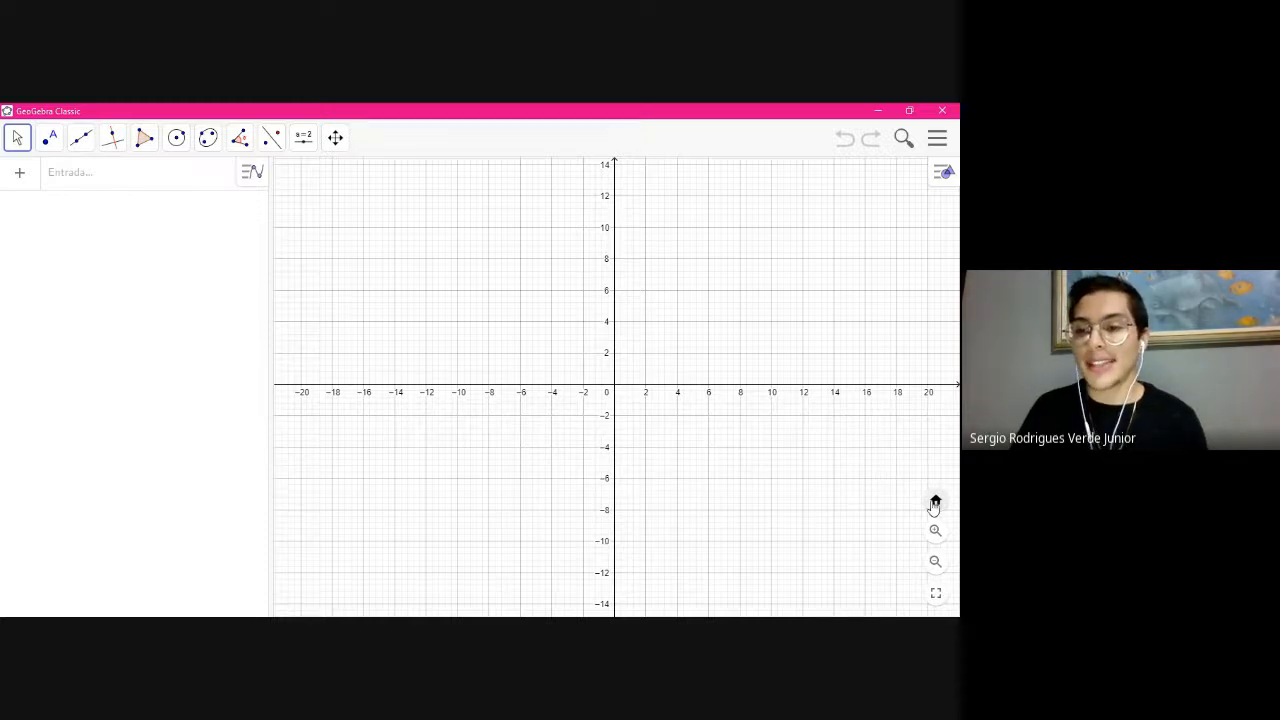
Pan around the coordinate plane with the Mover tool at different zoom levels, then restore the default view
click(19, 142)
click(19, 142)
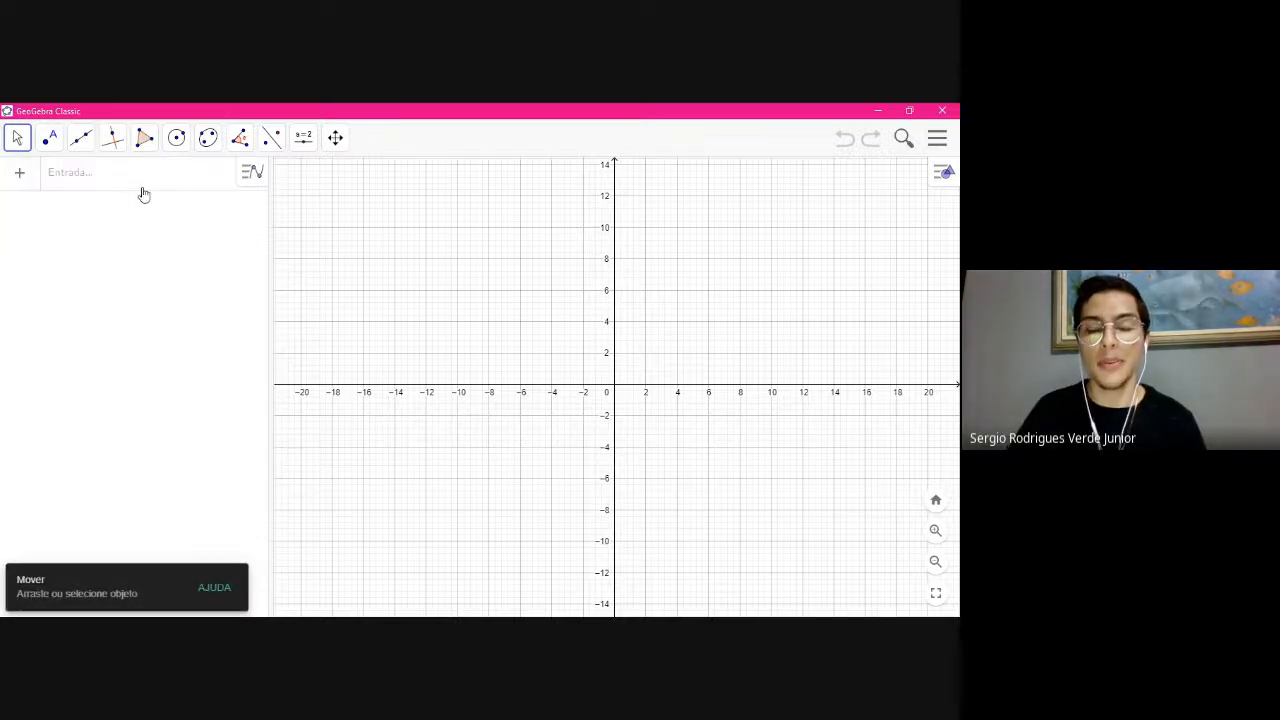
drag(807, 240, 595, 400)
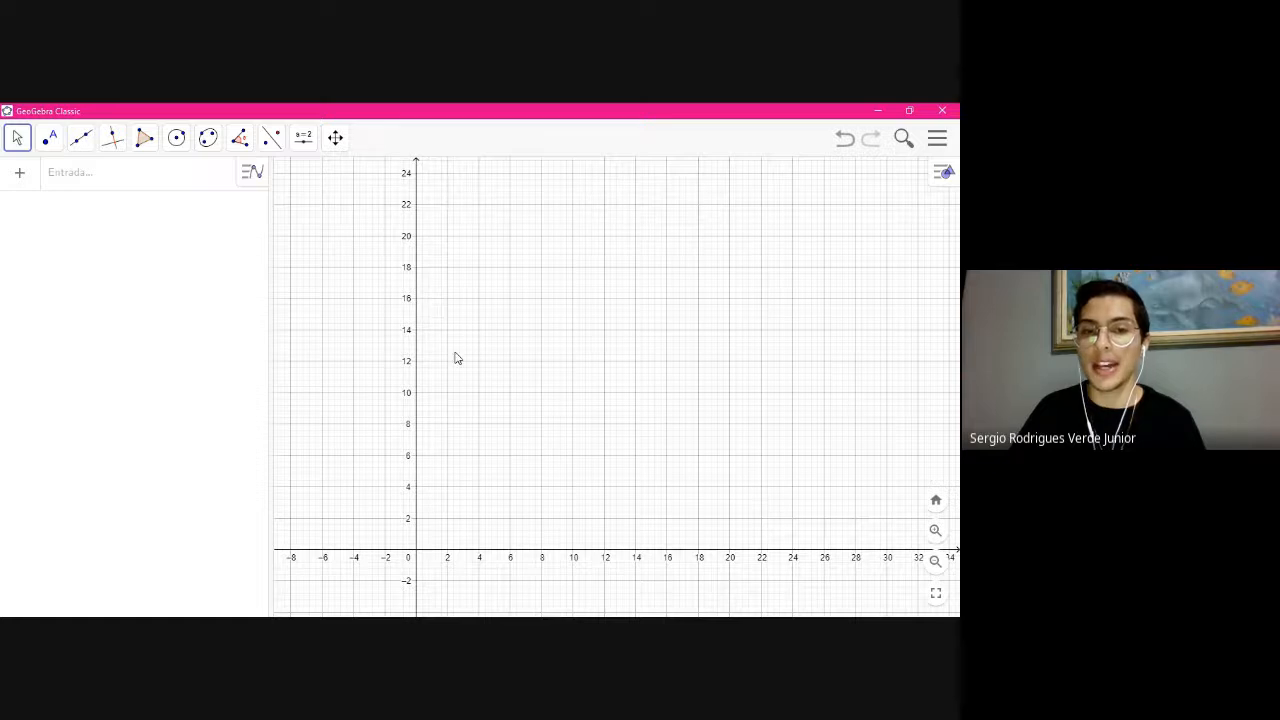
drag(466, 354, 652, 387)
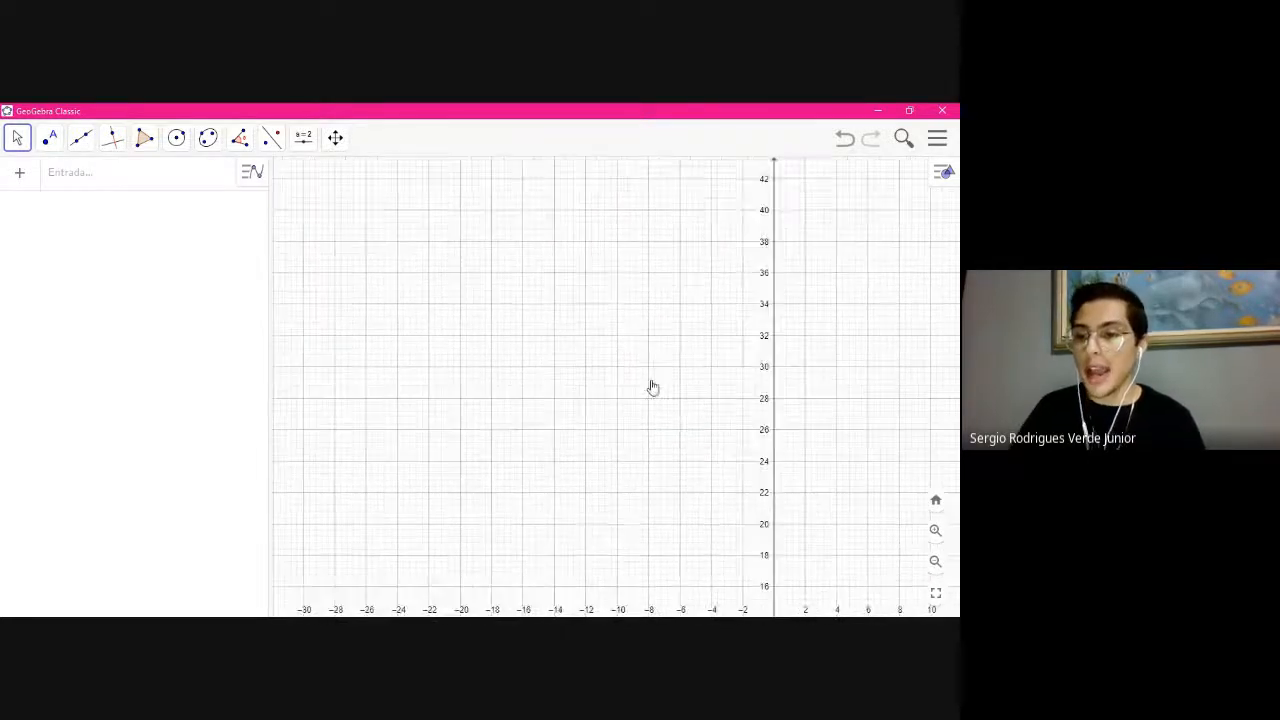
click(935, 561)
click(935, 561)
drag(808, 406, 697, 546)
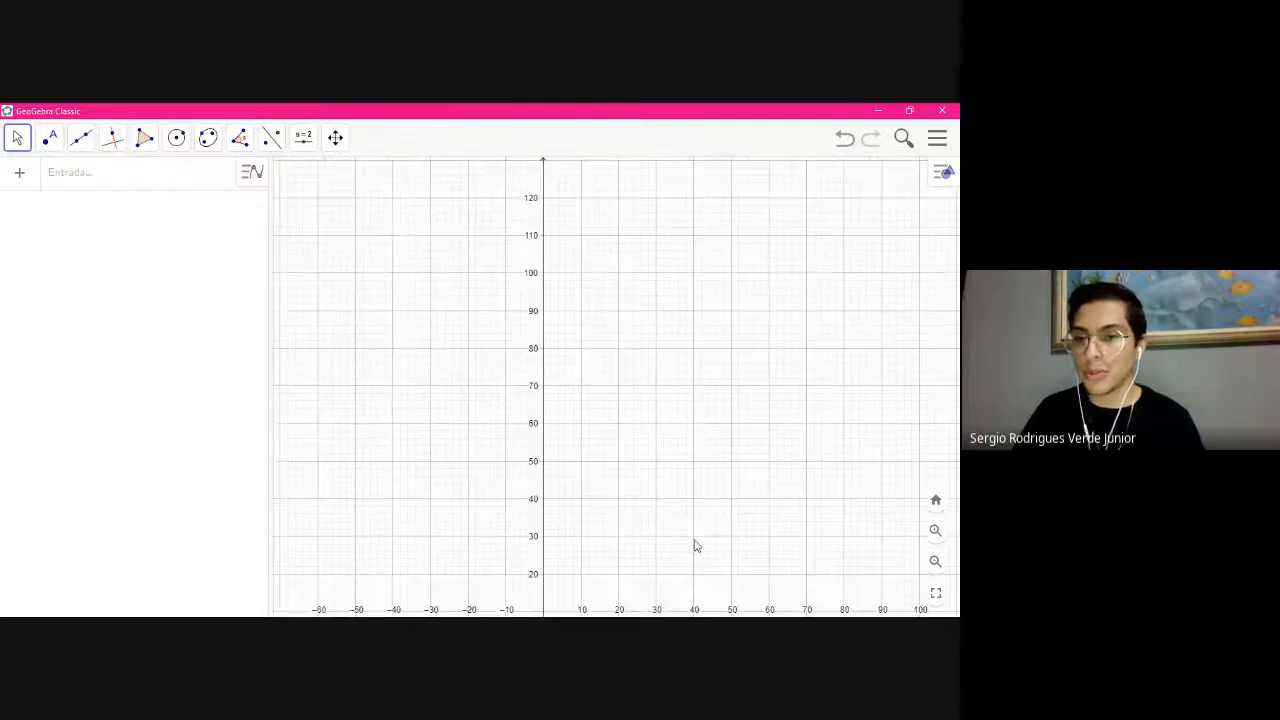
drag(792, 336, 699, 372)
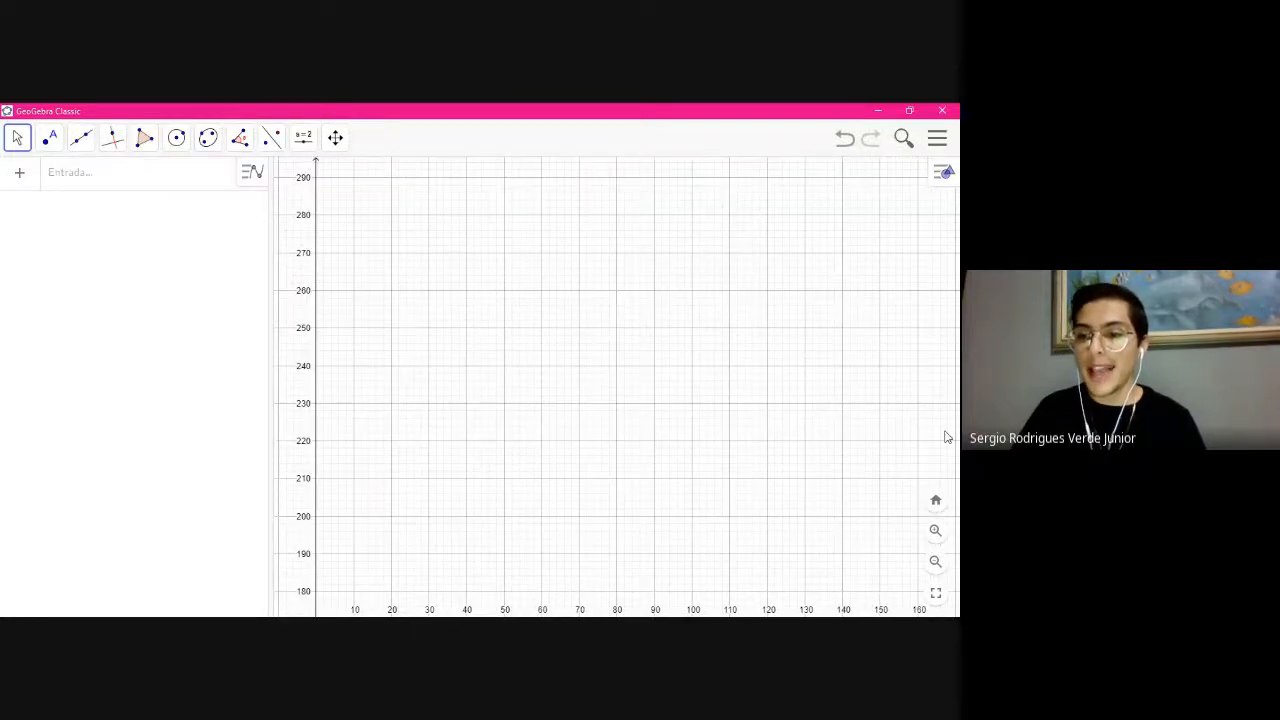
click(935, 503)
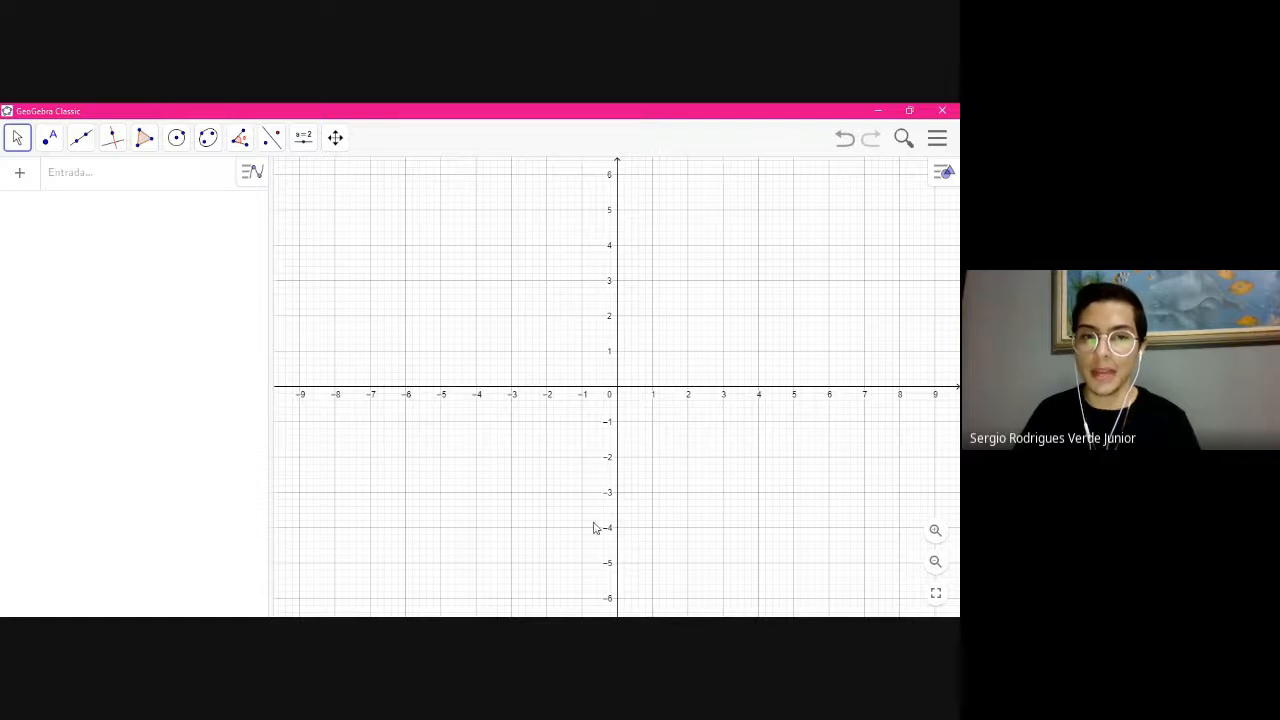
Zoom out until the x-axis spans about -200 to 200, then return to the standard view
click(935, 562)
click(935, 563)
click(935, 563)
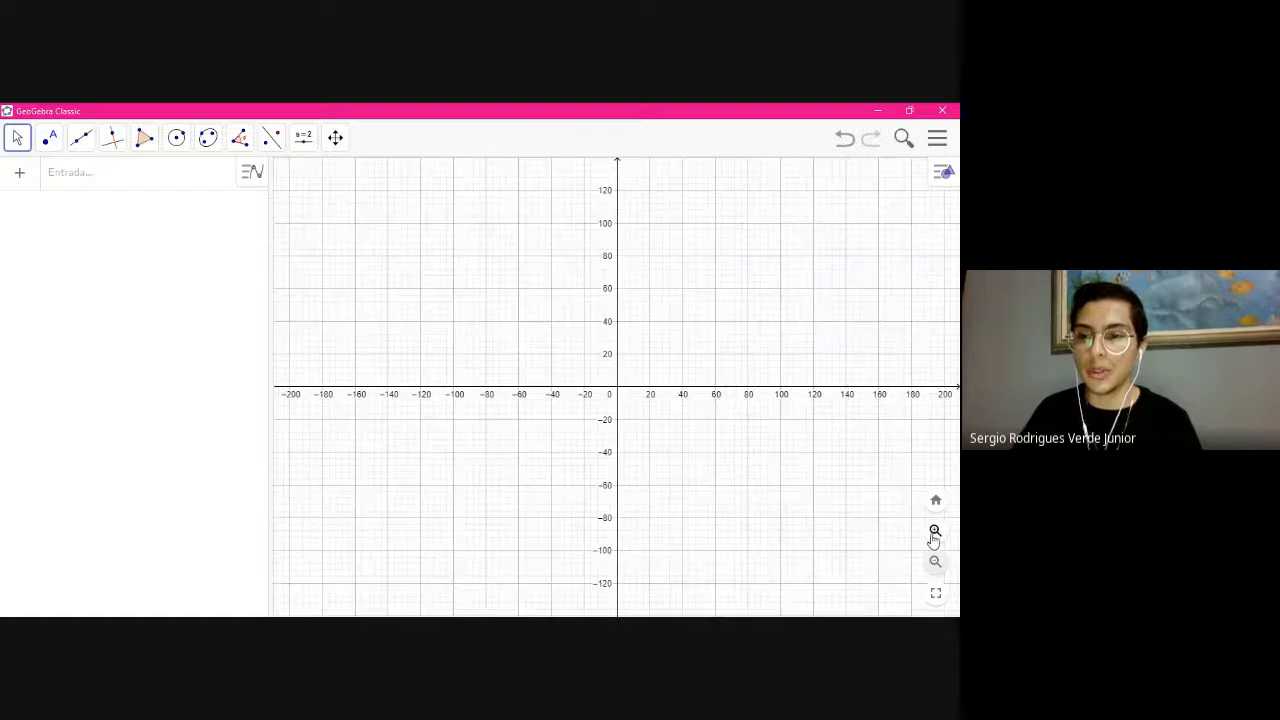
click(935, 500)
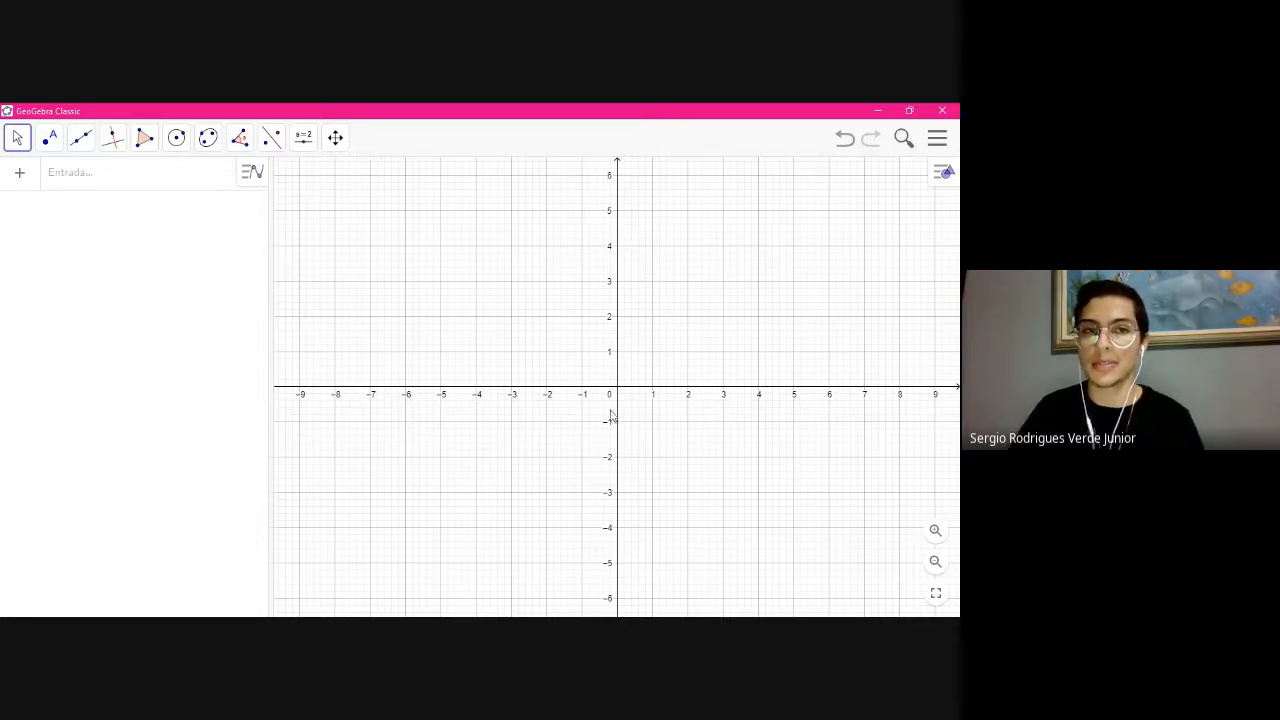
Use the Ponto tool to place points at (-5, 4) and (4, 3)
click(55, 145)
click(51, 143)
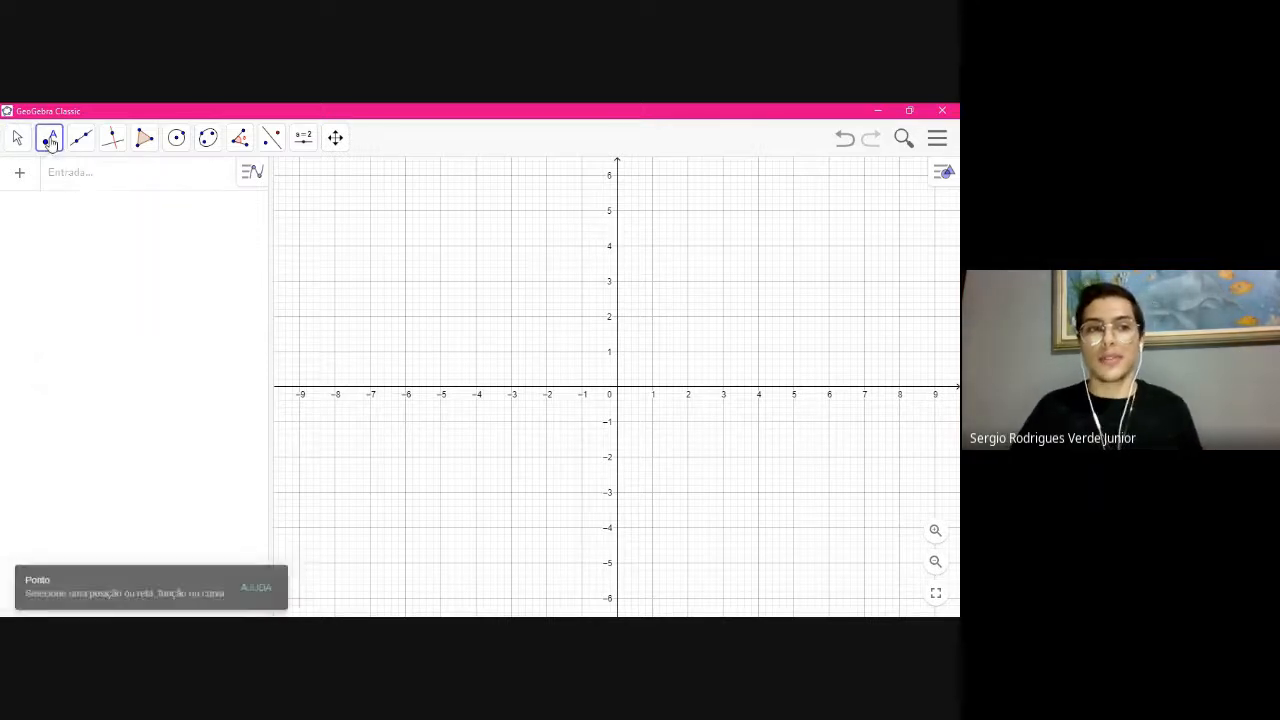
click(50, 145)
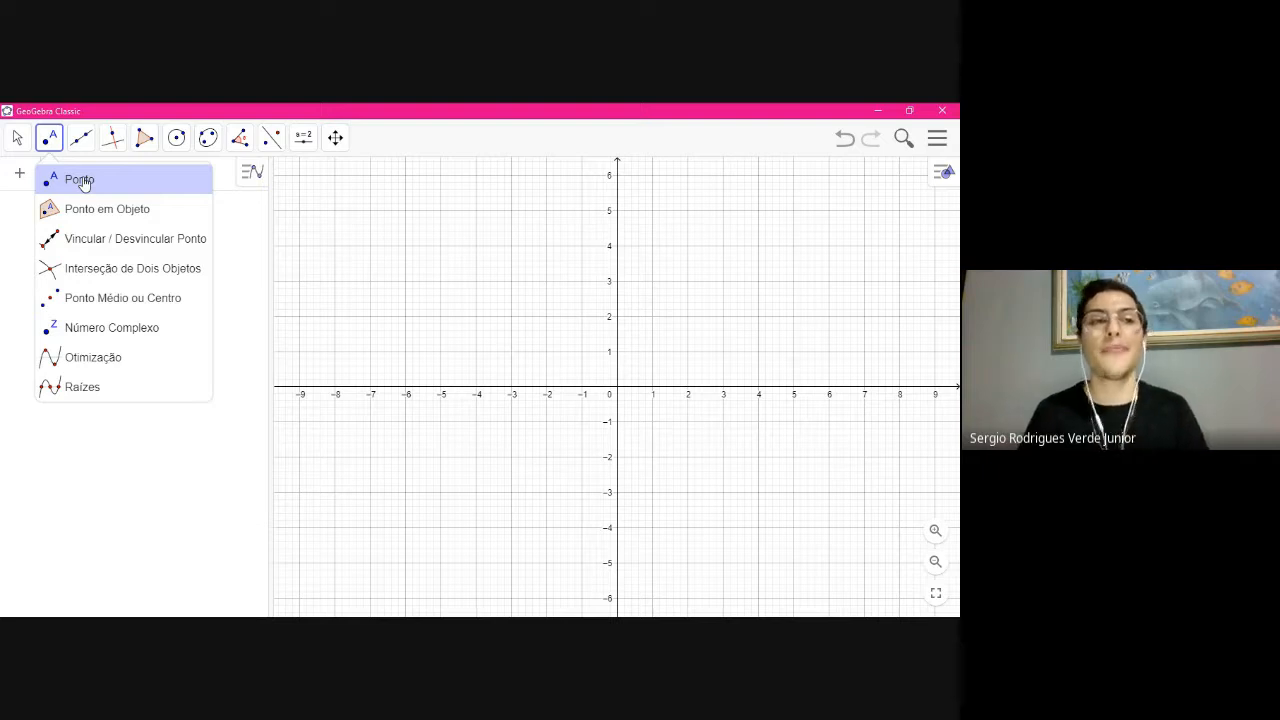
click(80, 181)
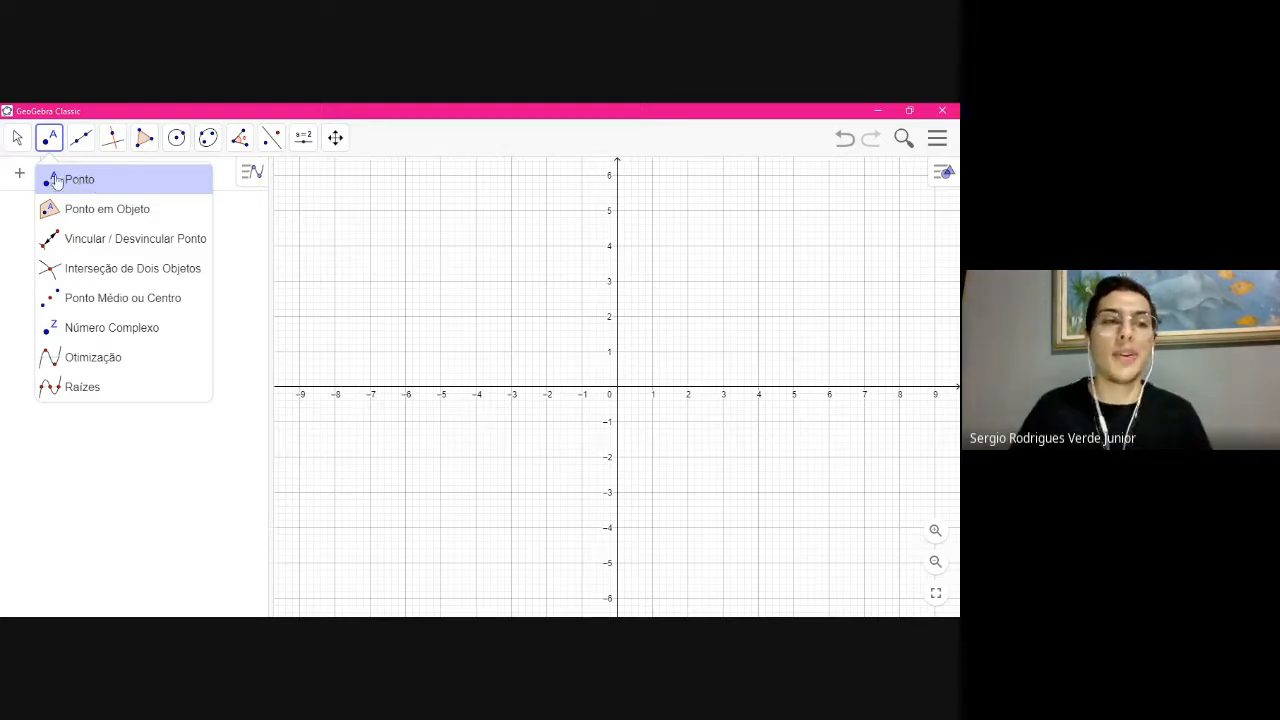
click(54, 146)
click(52, 145)
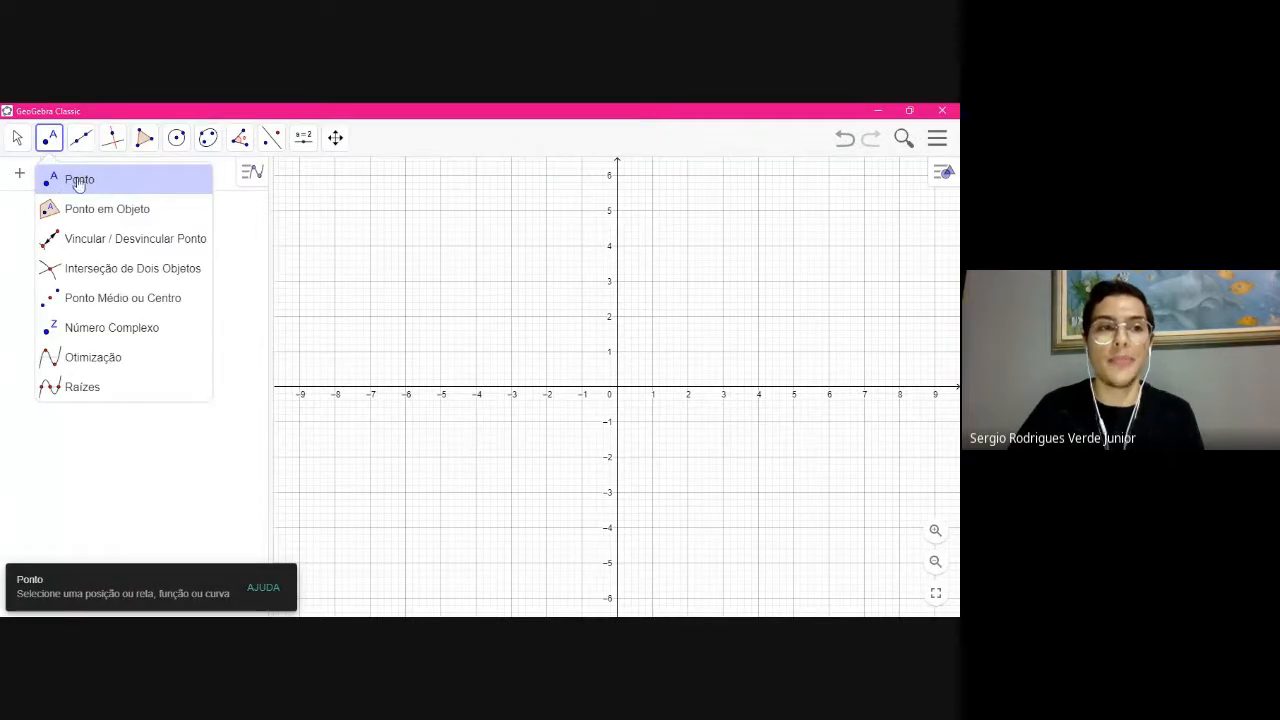
click(74, 185)
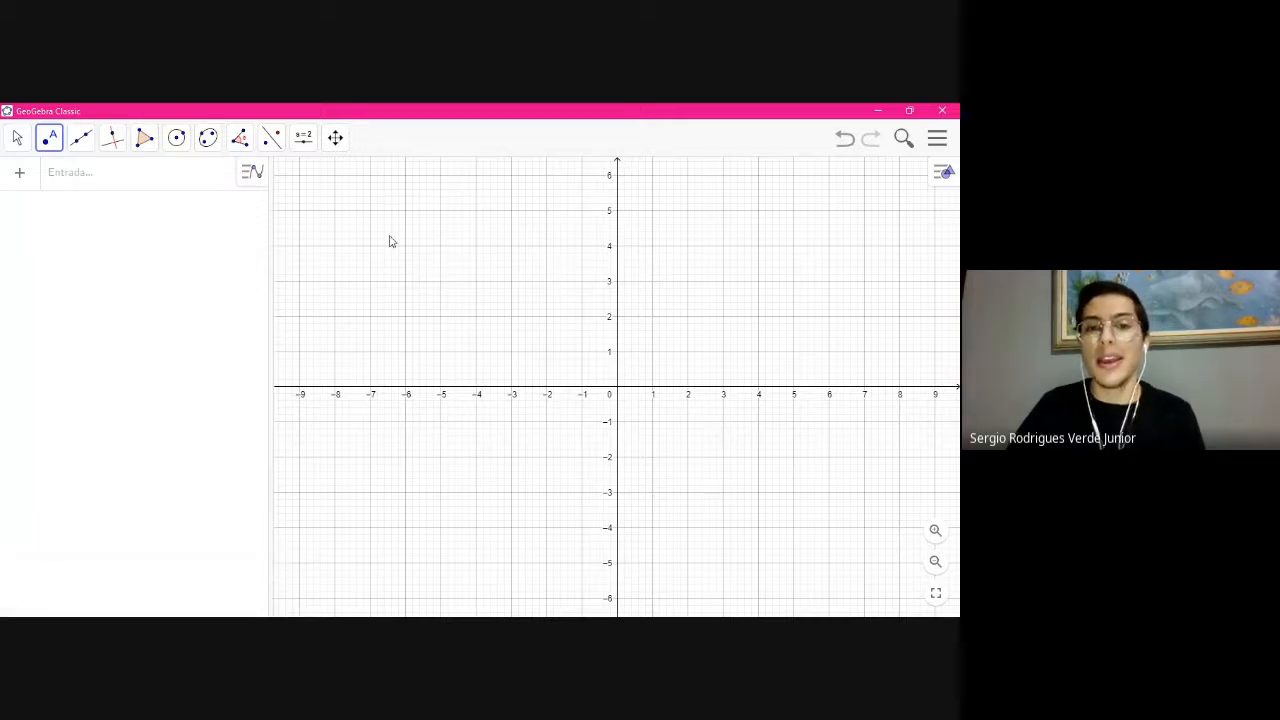
click(440, 246)
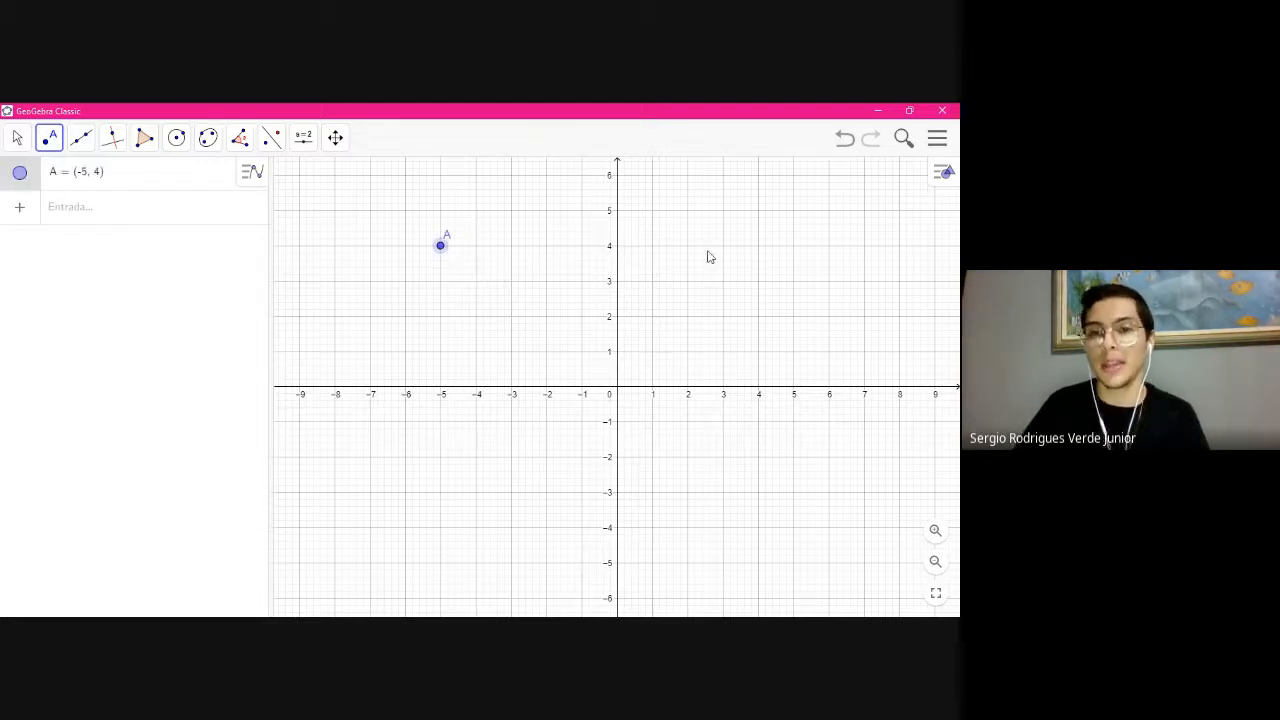
click(758, 281)
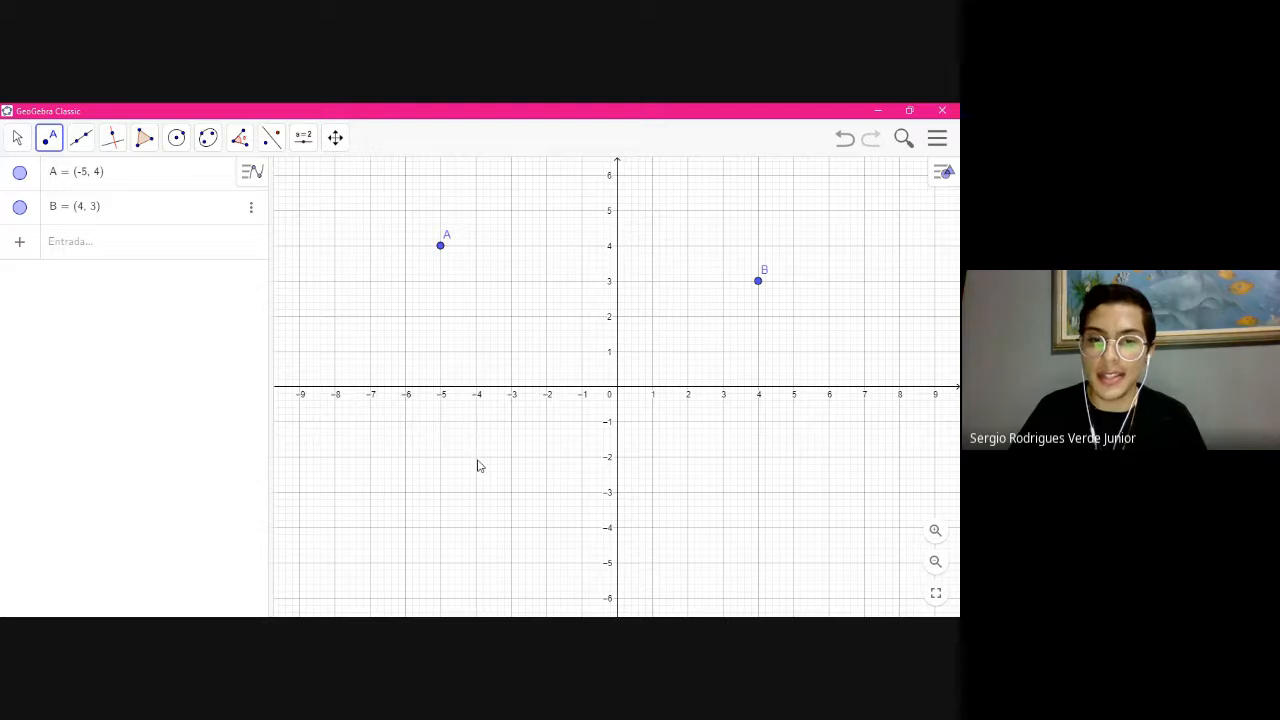
Place four points forming a unit square at (-4, -1), (-4, -2), (-3, -2) and (-3, -1)
click(477, 423)
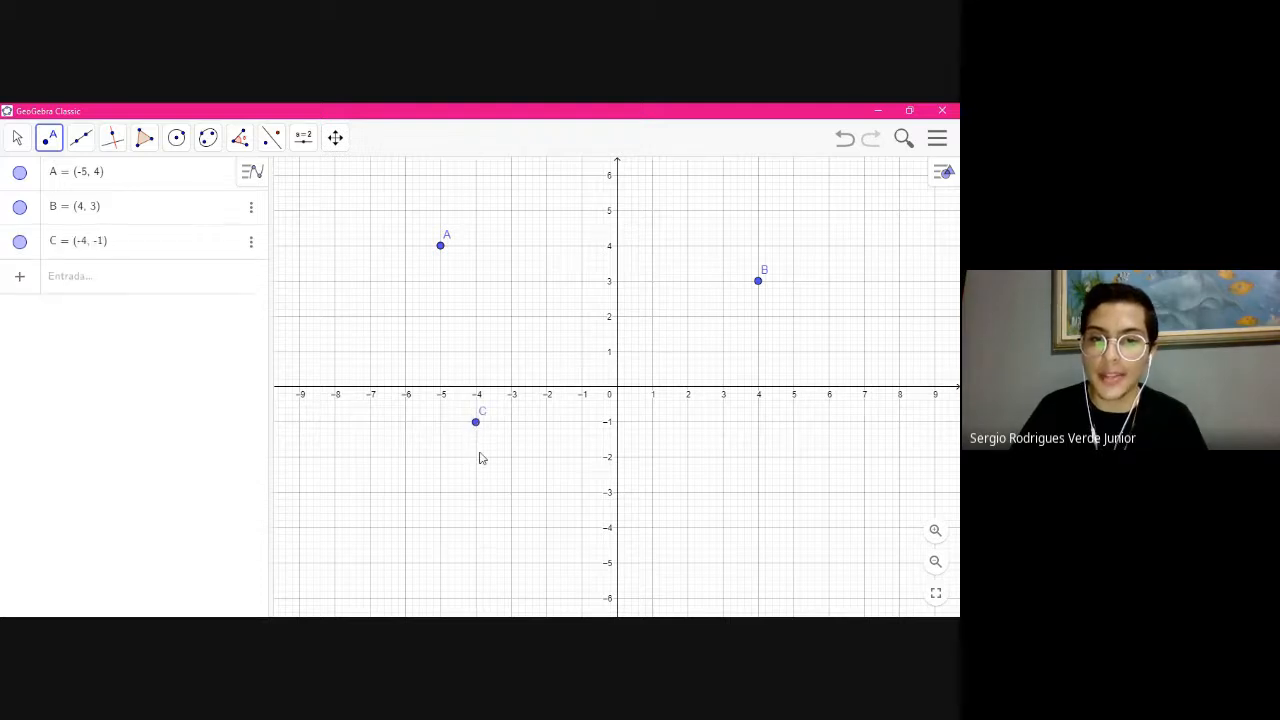
click(476, 458)
click(511, 457)
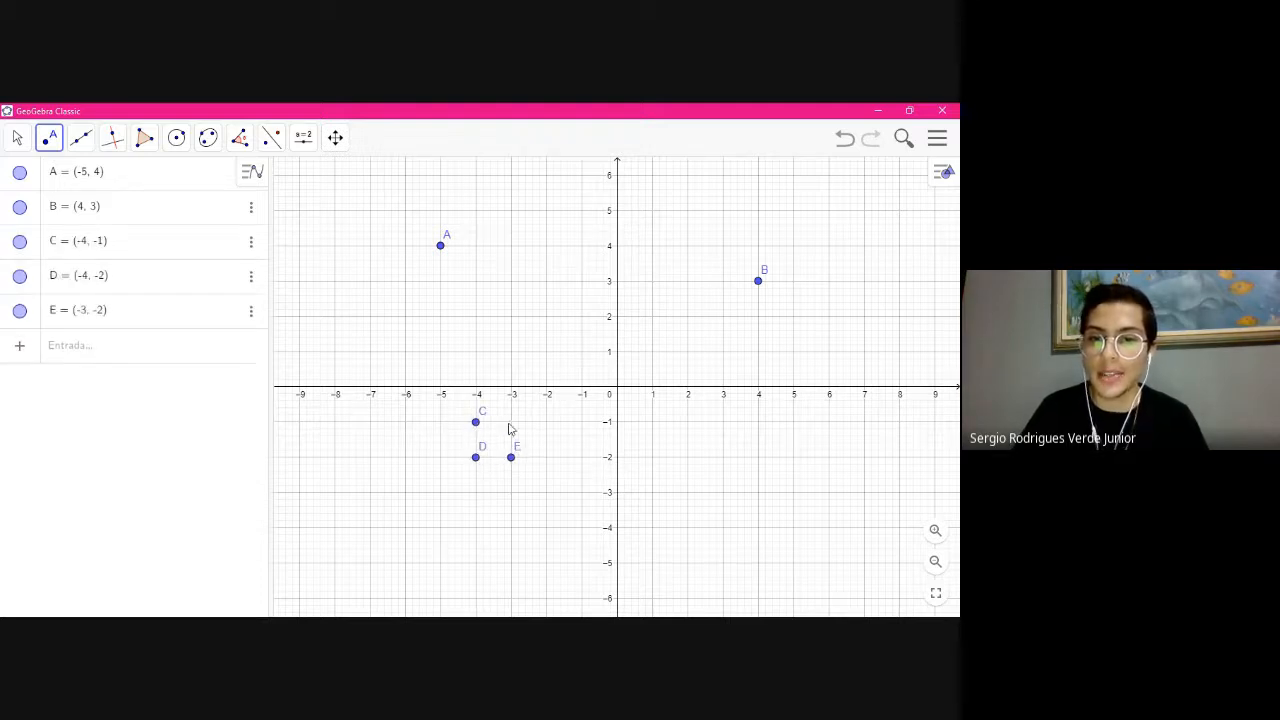
click(511, 424)
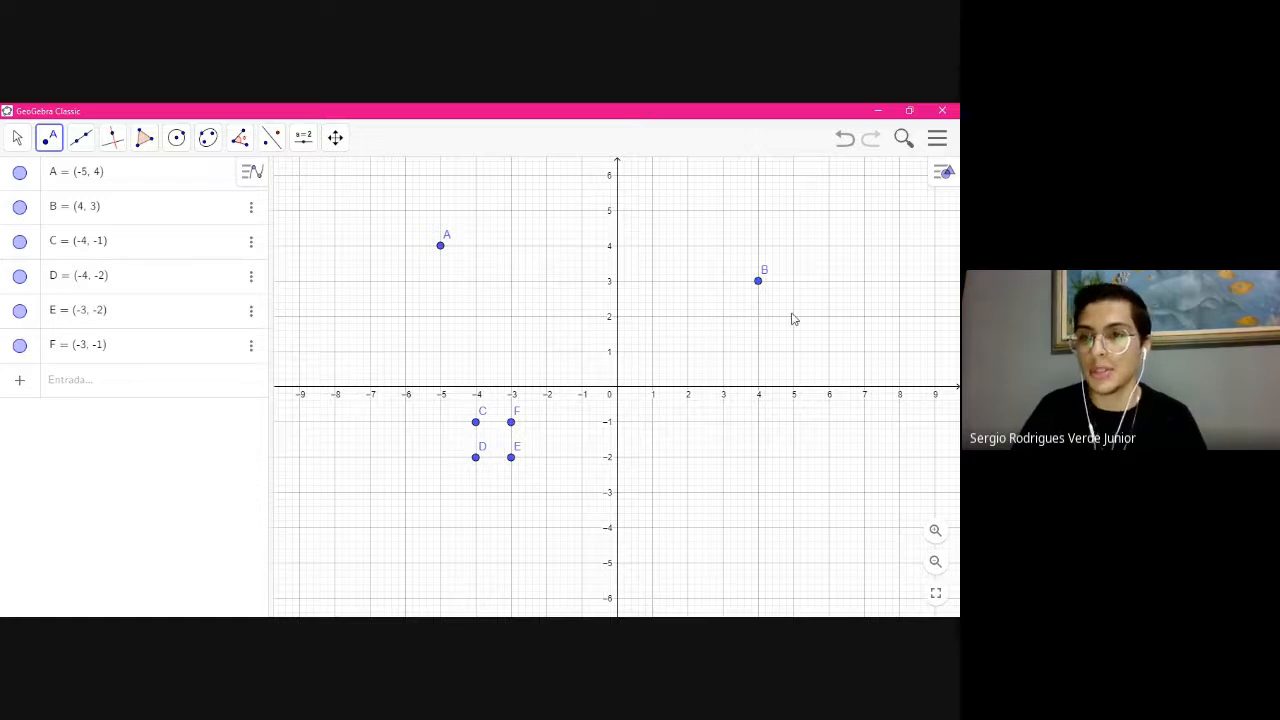
Undo the four square points, then place a point at (-4, -1) and undo it as well
click(845, 140)
click(845, 140)
click(845, 140)
click(845, 140)
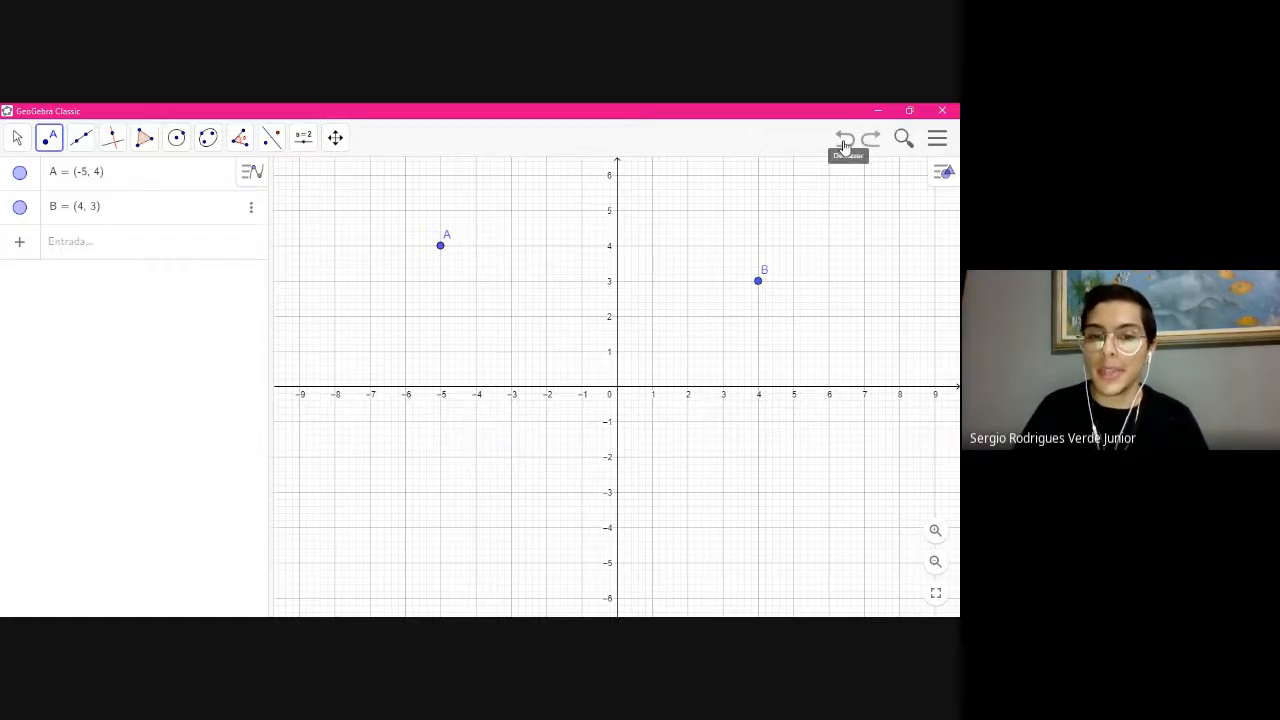
click(478, 427)
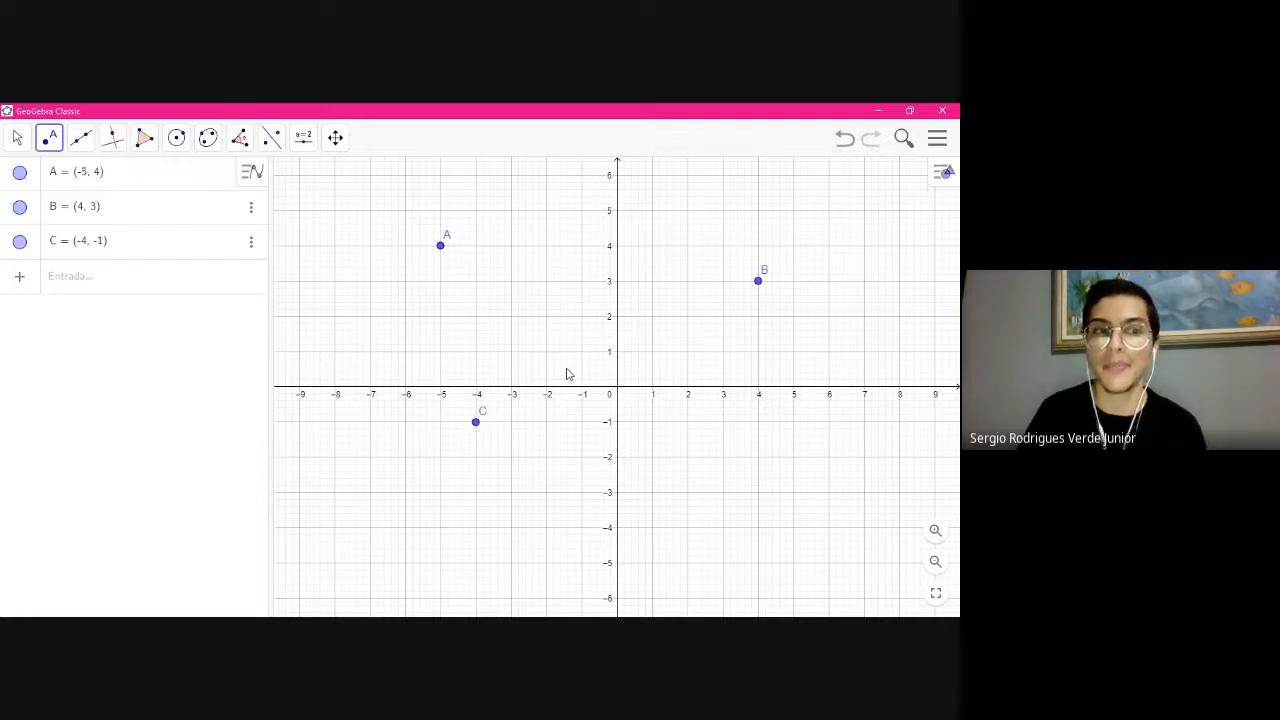
click(843, 140)
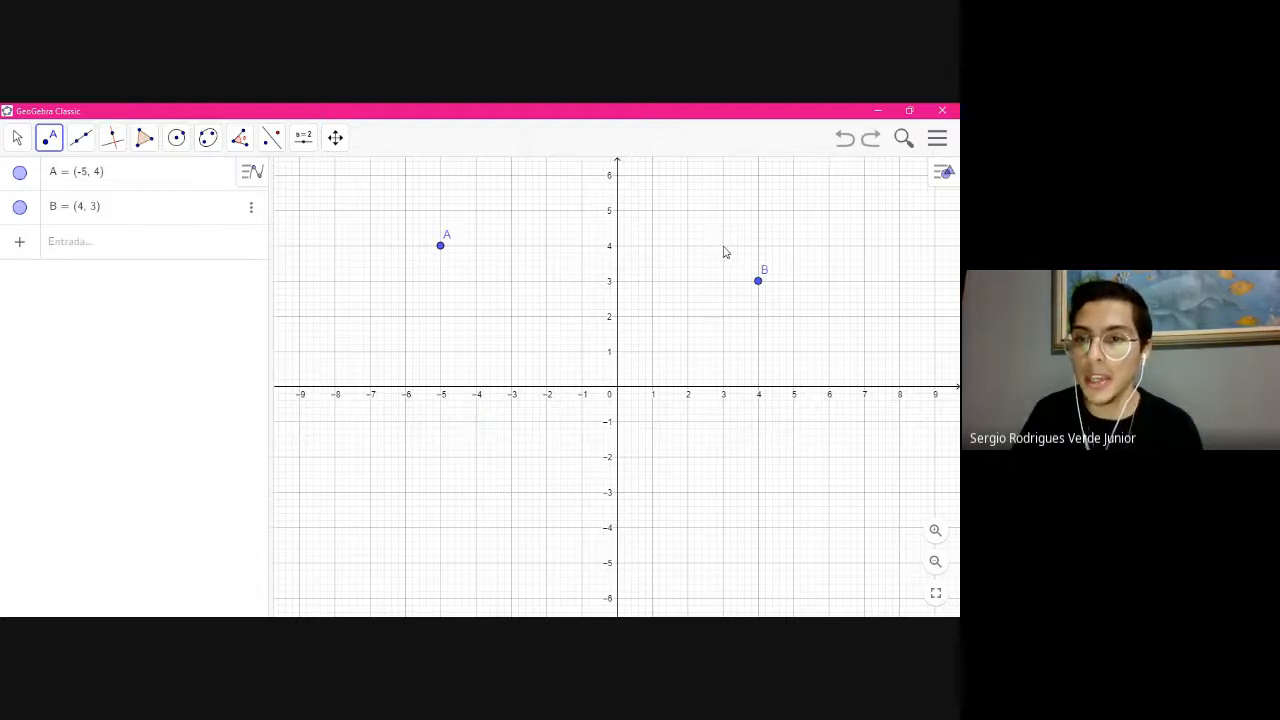
Place a point at (3, 4) in the first quadrant
click(724, 249)
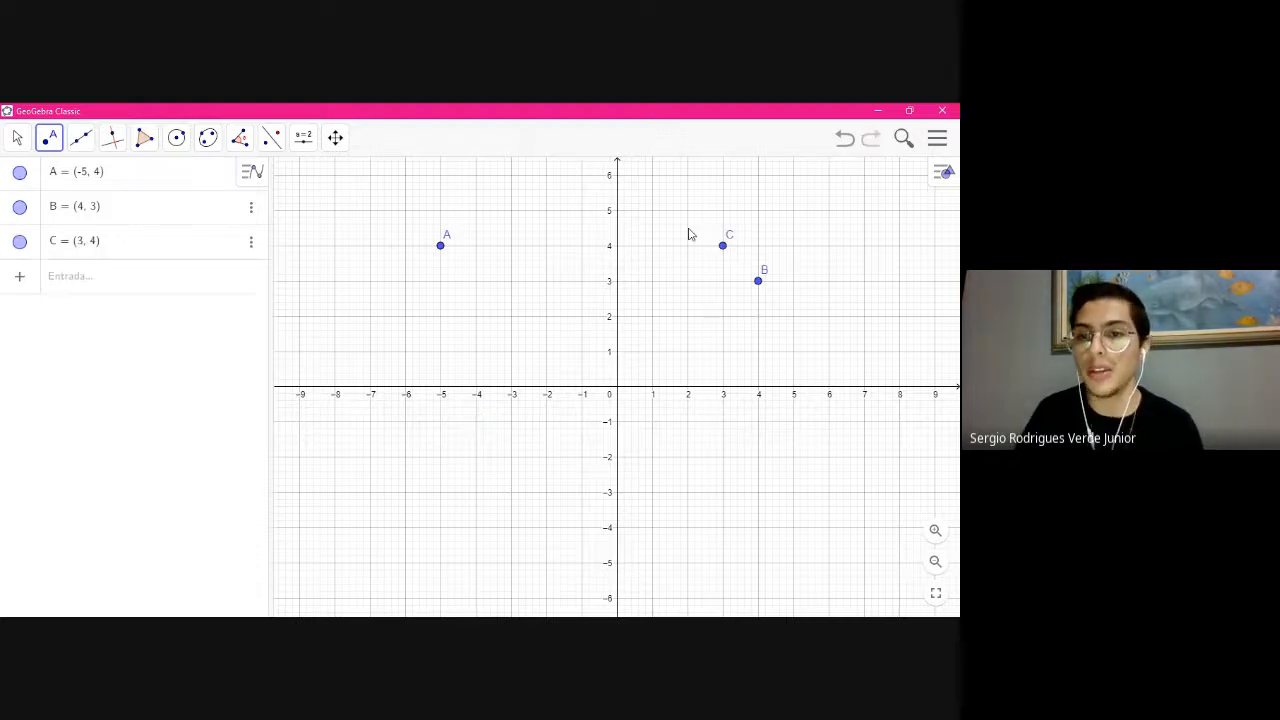
Undo the placement of the point at (3, 4) and switch to the Mover tool
click(843, 141)
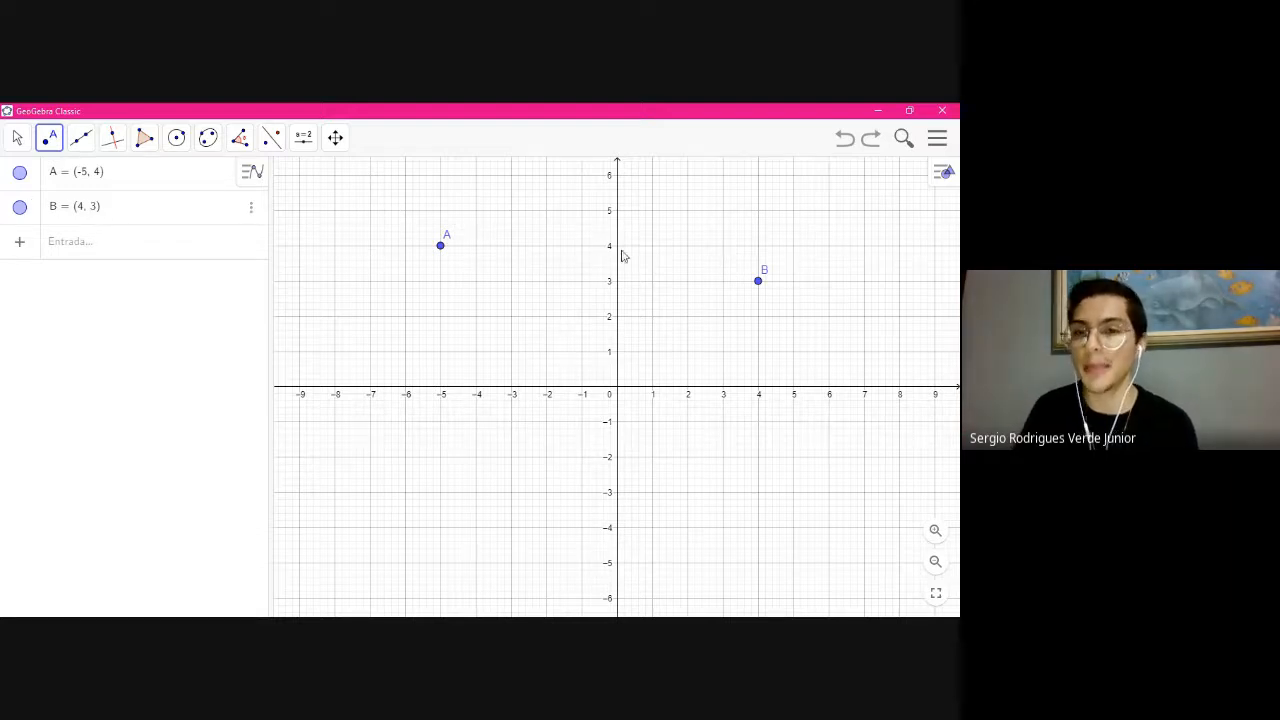
click(19, 145)
click(45, 179)
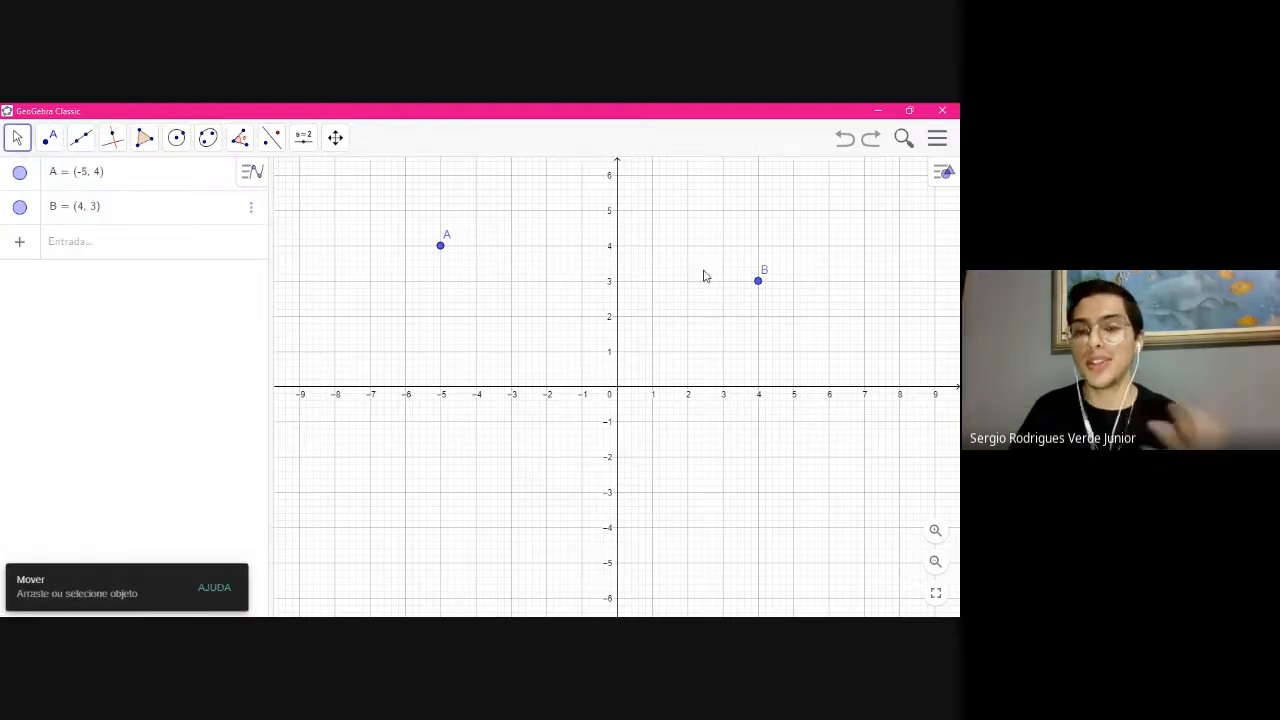
drag(705, 277, 675, 342)
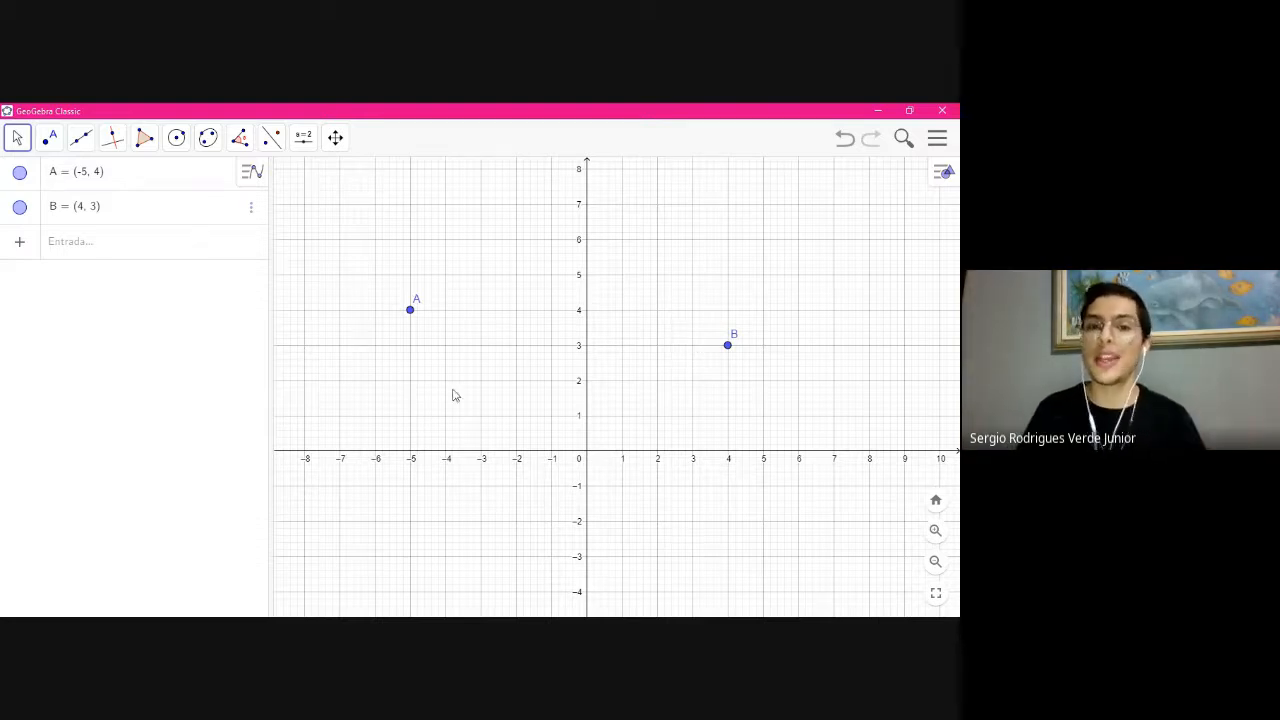
Draw two lines with the Reta tool: one through A and B, another above it through new points at about (-2.66, 6.46) and (5.46, 5.5)
click(80, 138)
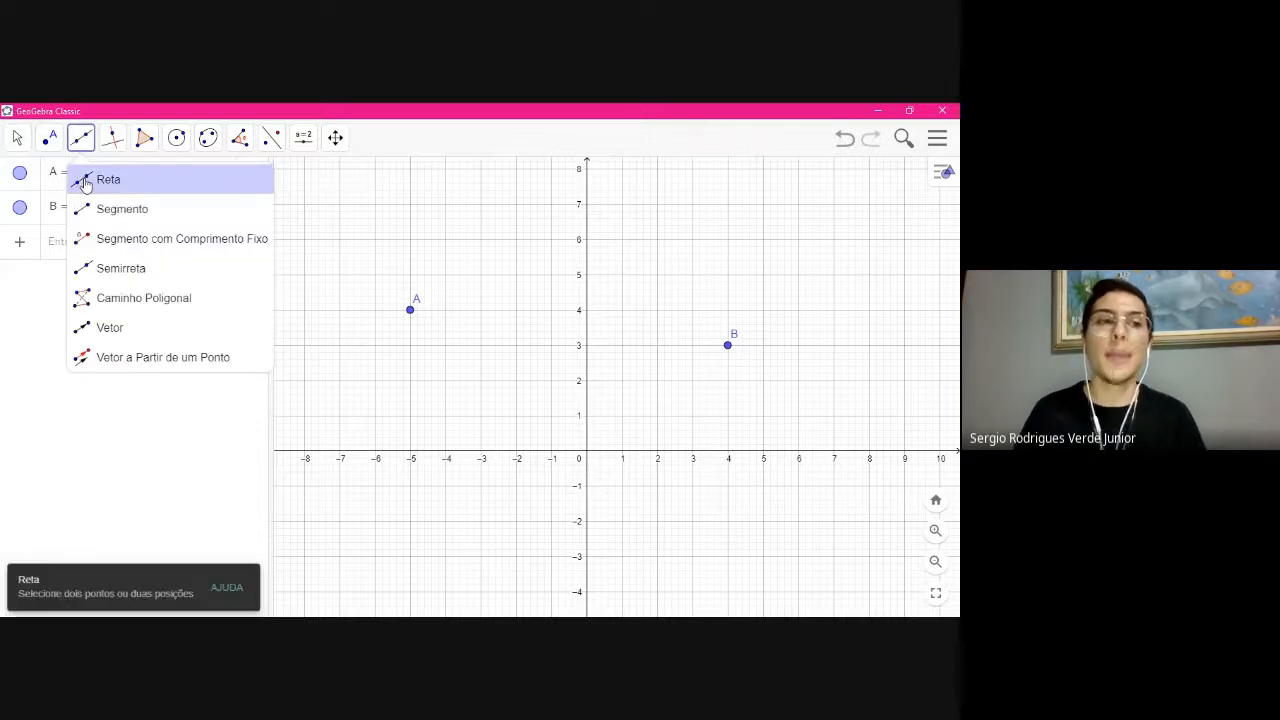
click(85, 182)
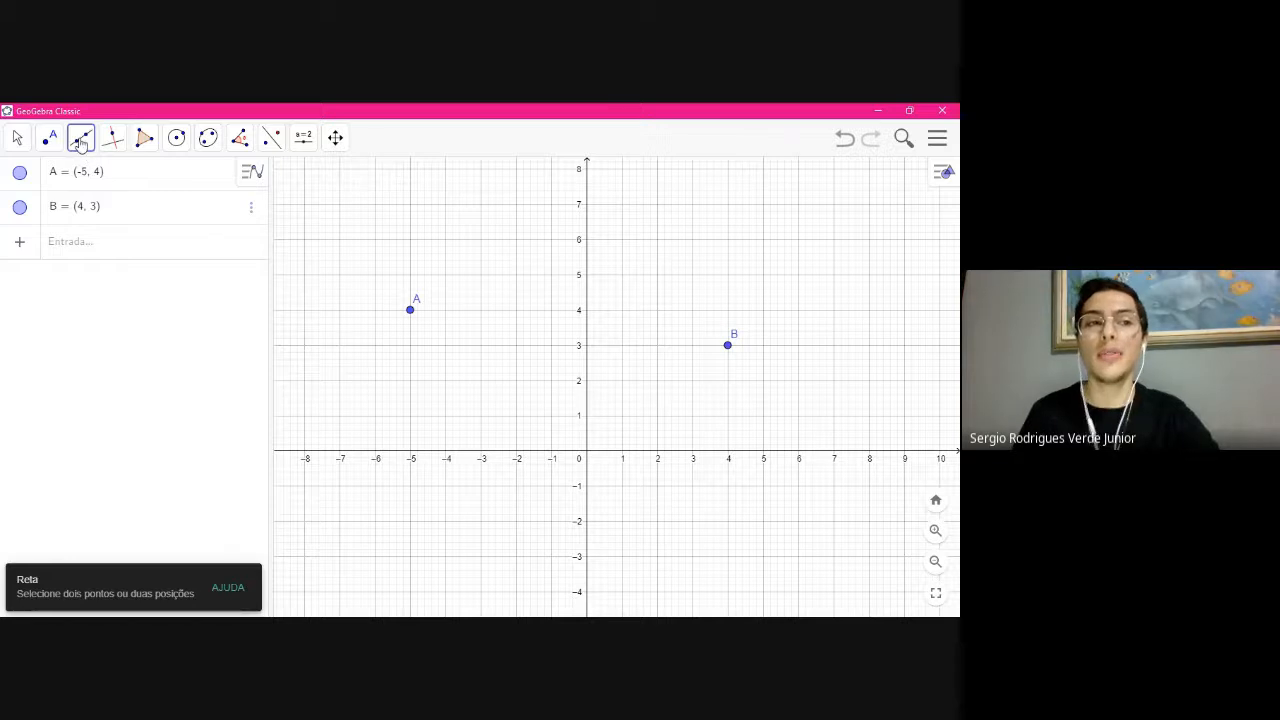
click(81, 140)
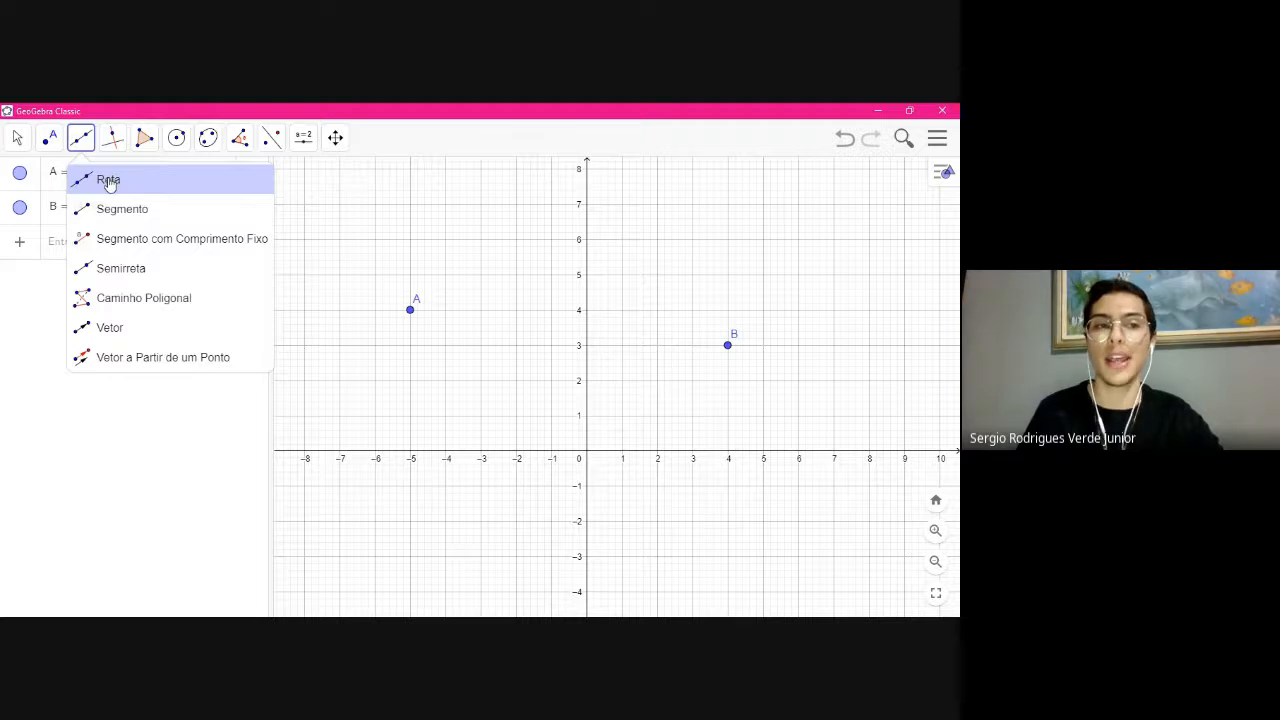
click(110, 181)
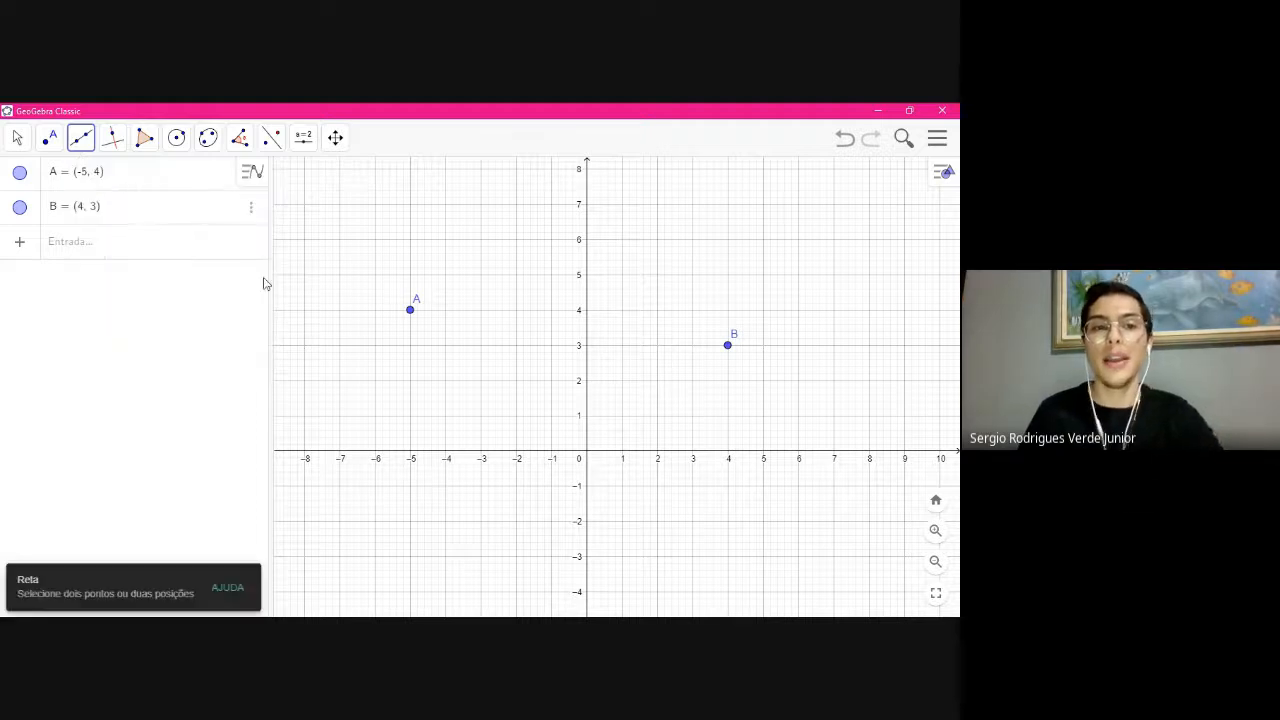
click(410, 312)
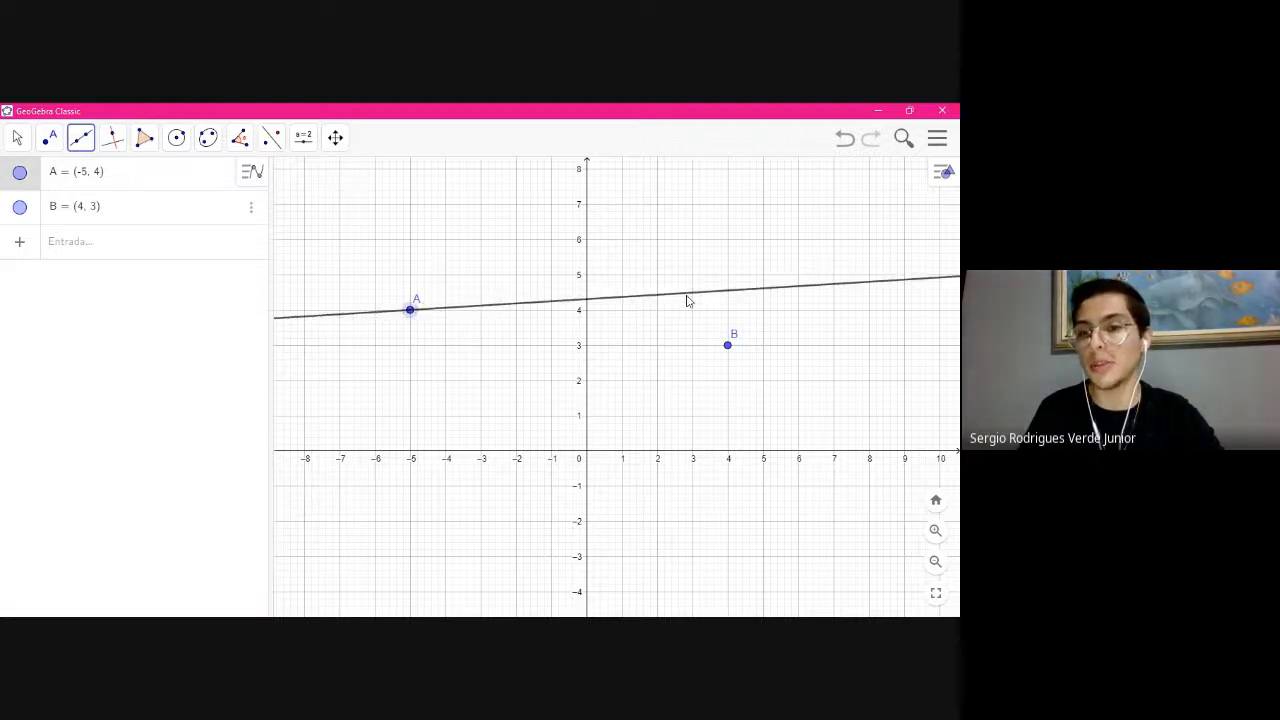
click(729, 346)
click(731, 350)
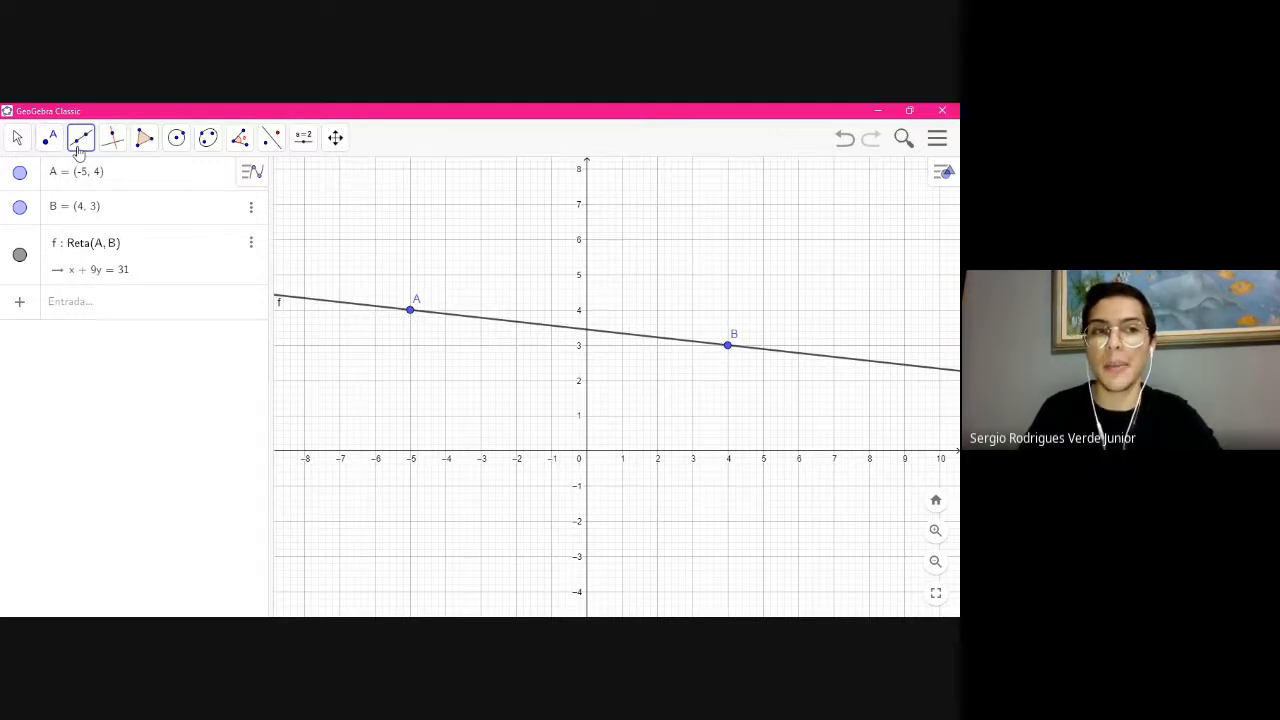
click(492, 223)
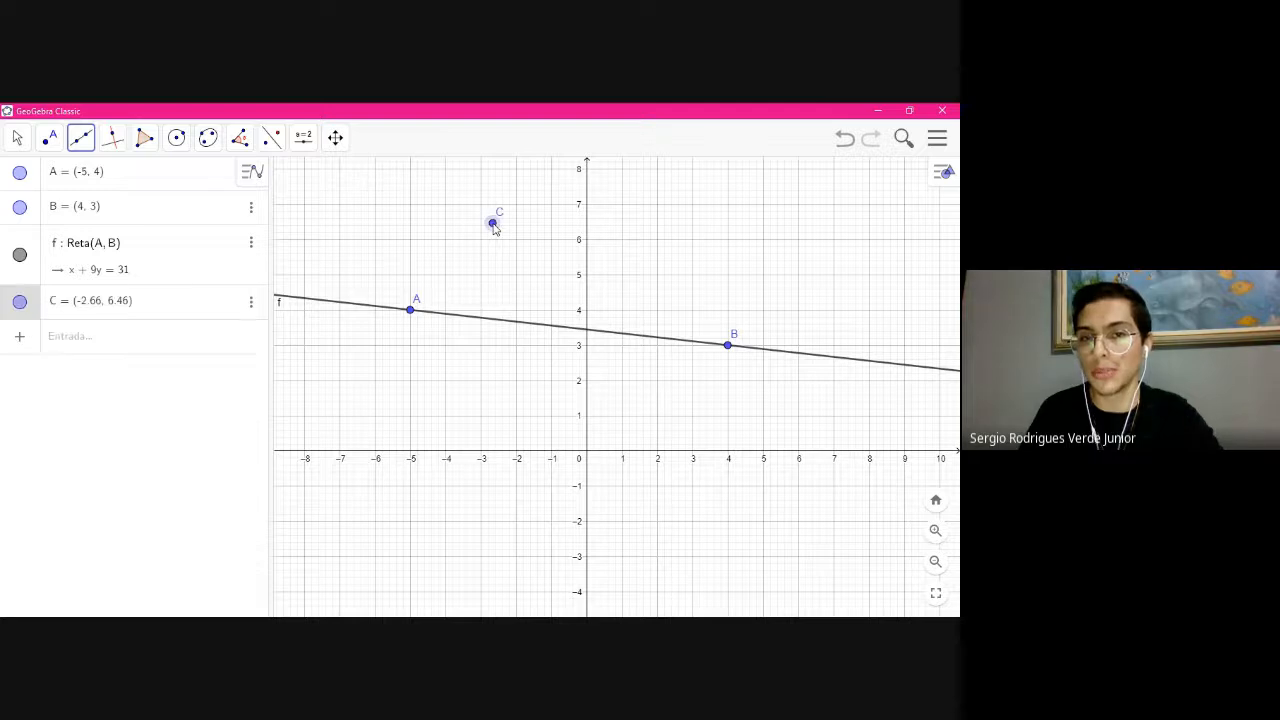
click(780, 257)
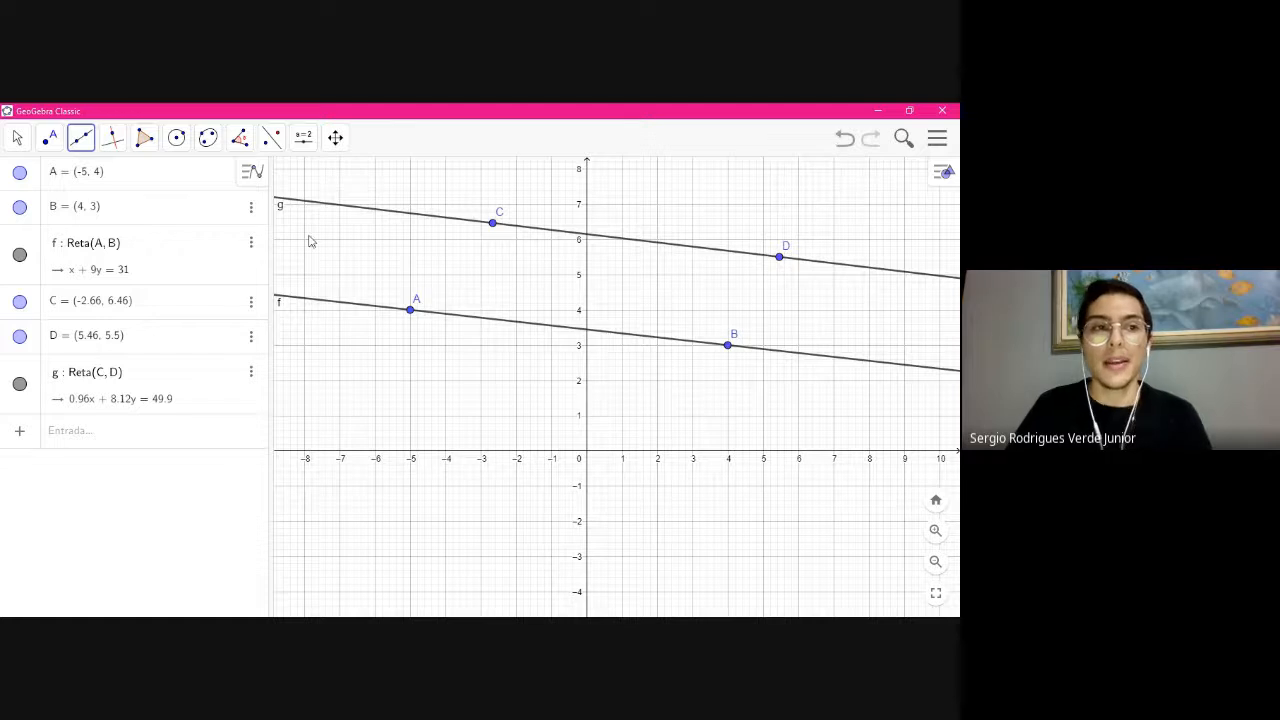
Connect points A and C with a line segment using the Segmento tool
click(84, 145)
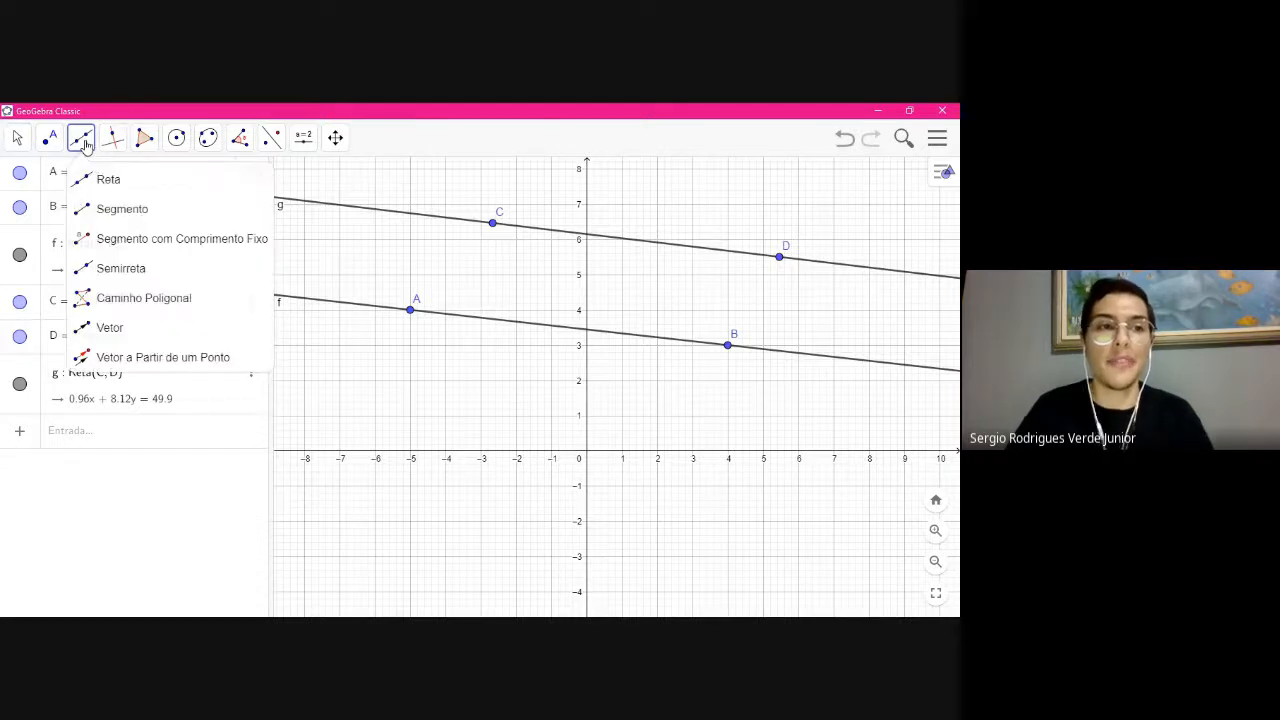
click(105, 210)
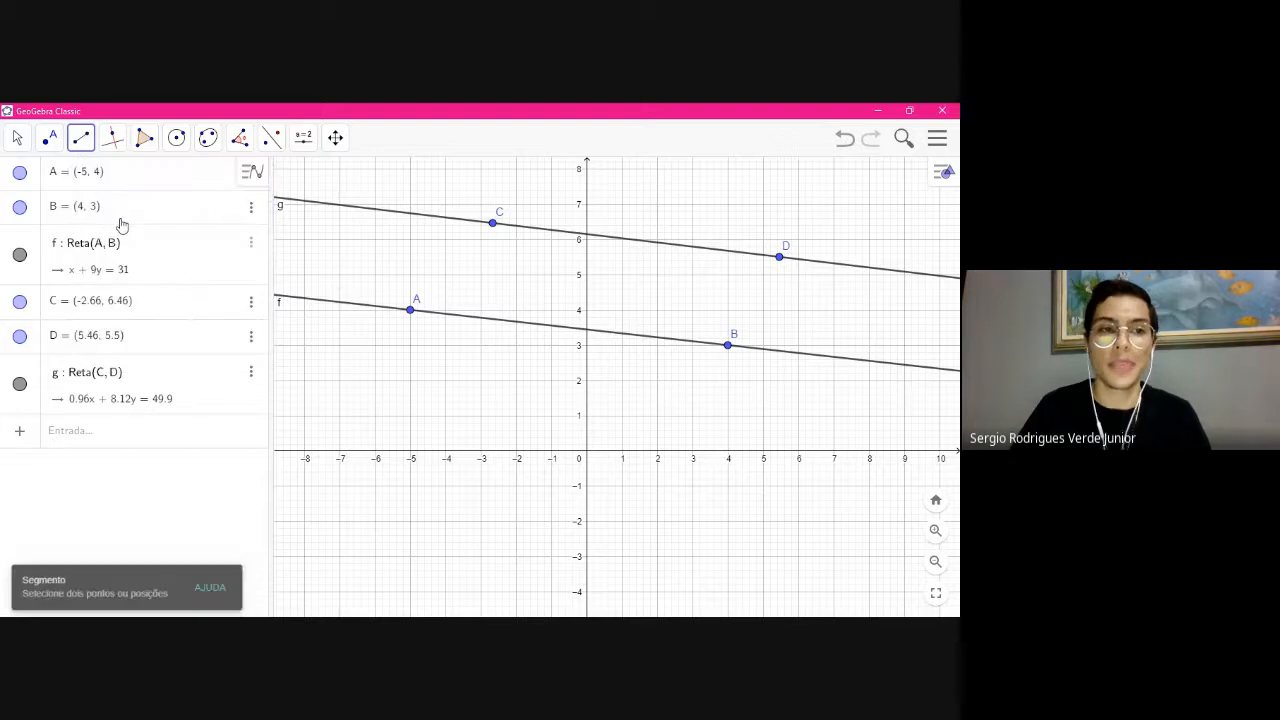
click(83, 141)
click(143, 212)
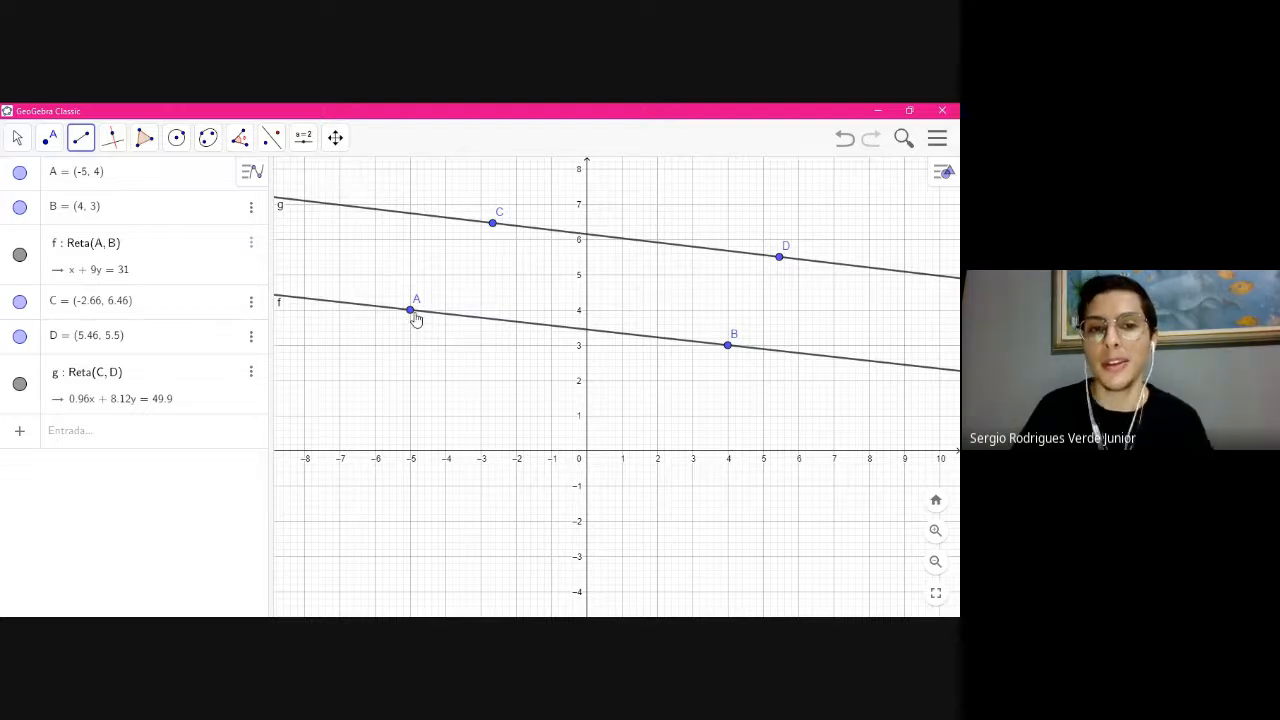
click(81, 137)
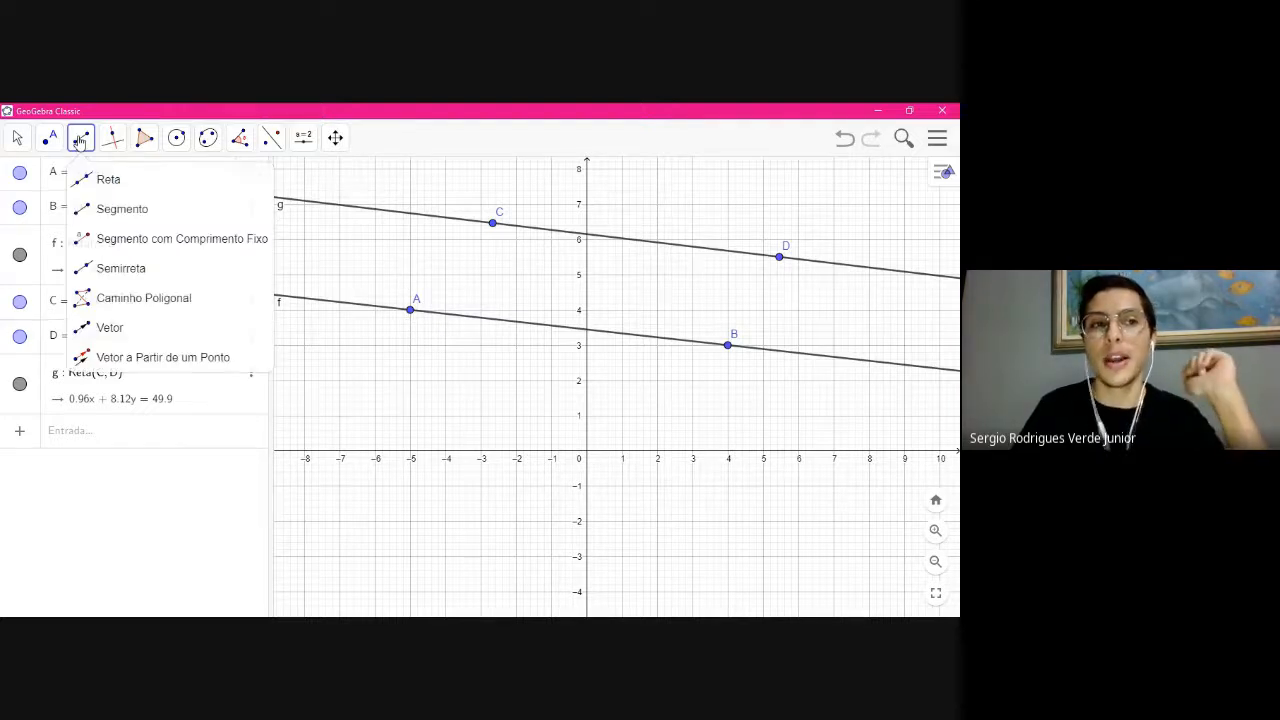
click(113, 213)
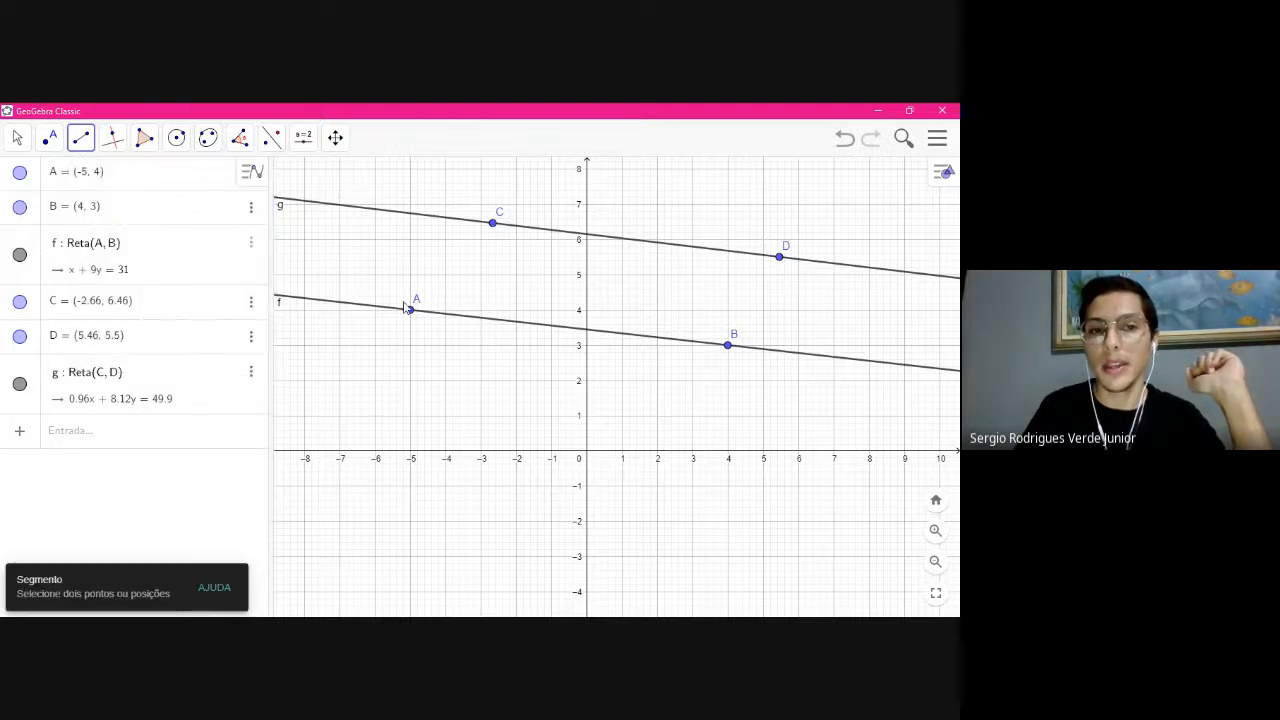
click(411, 312)
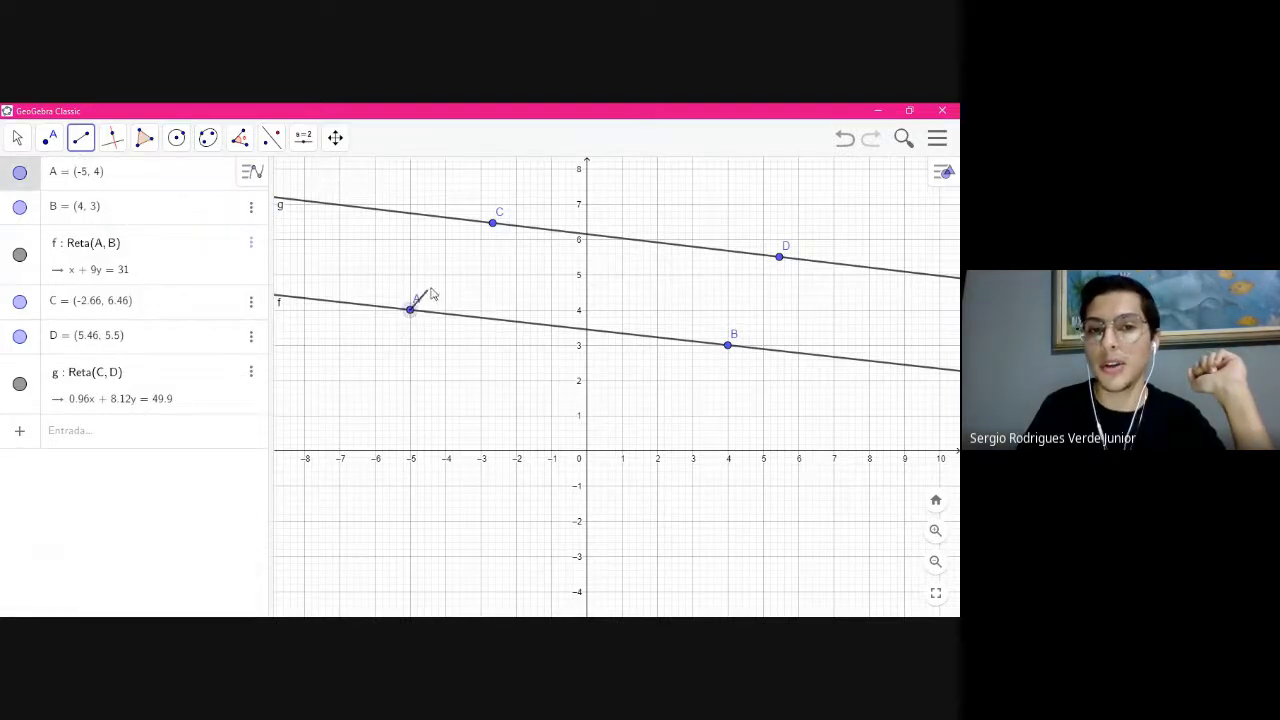
click(493, 226)
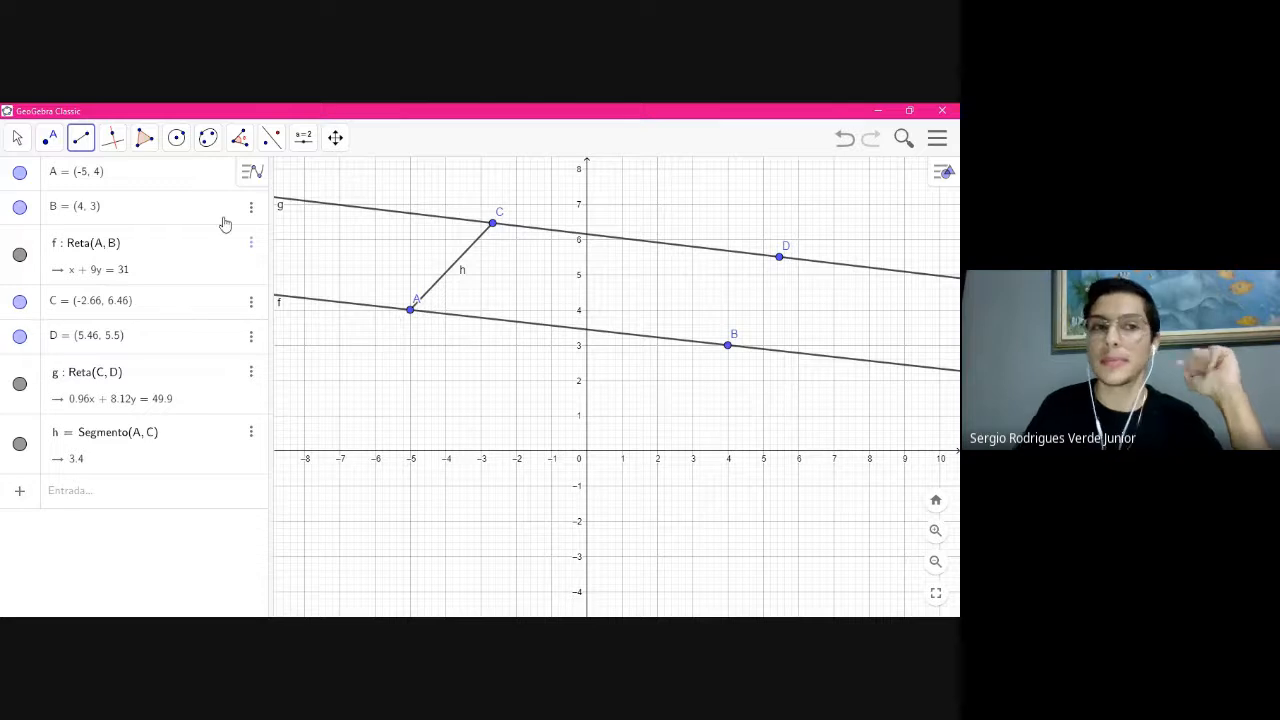
Draw a ray starting at point C and passing through point B with the Semirreta tool
click(78, 137)
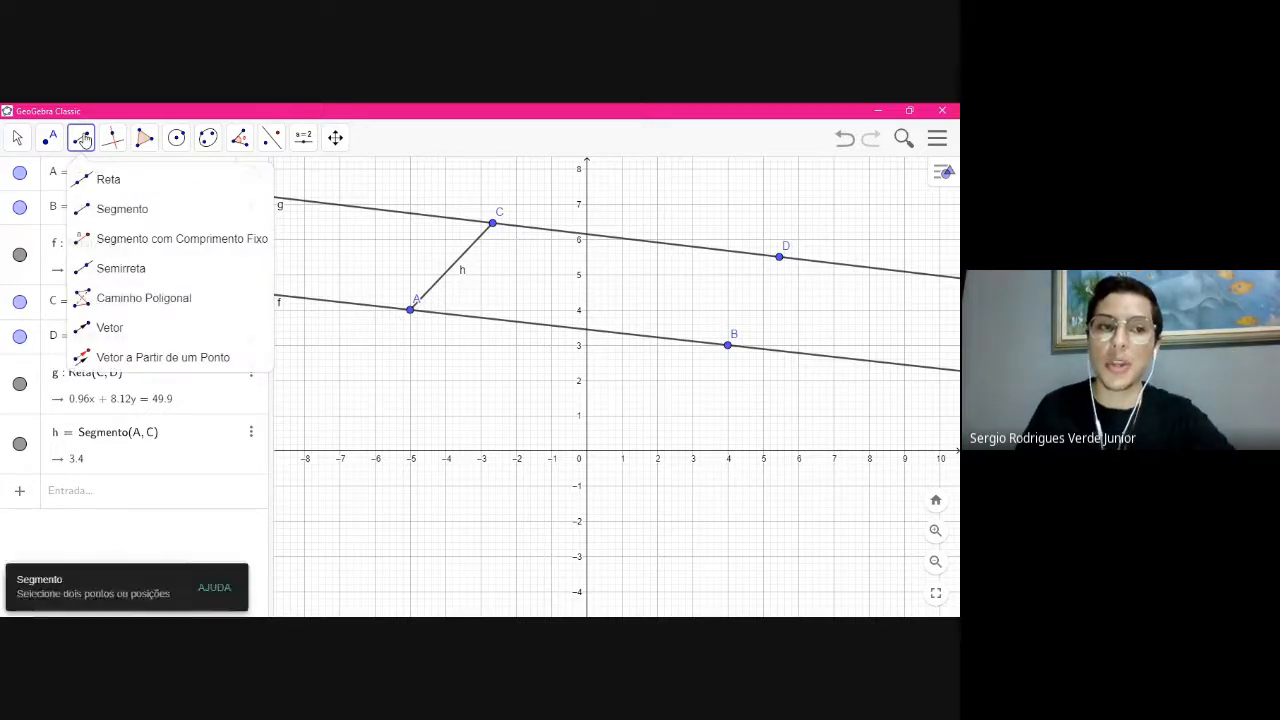
click(131, 276)
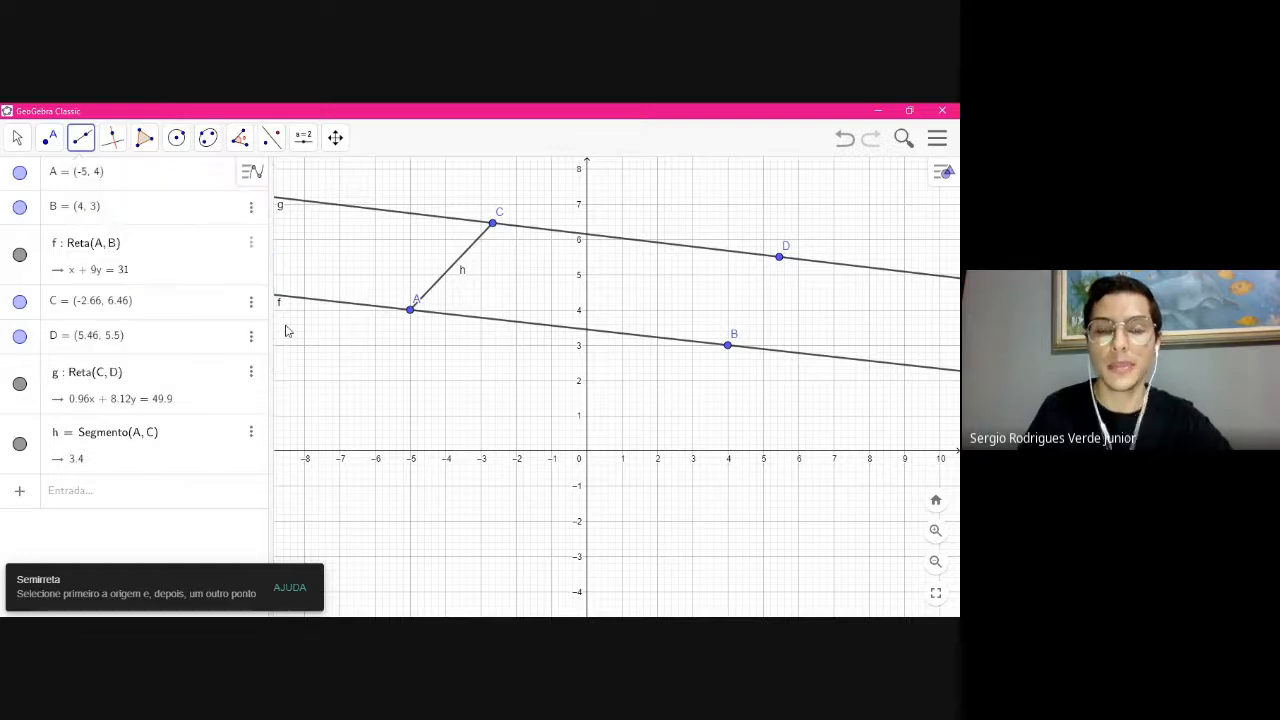
click(493, 224)
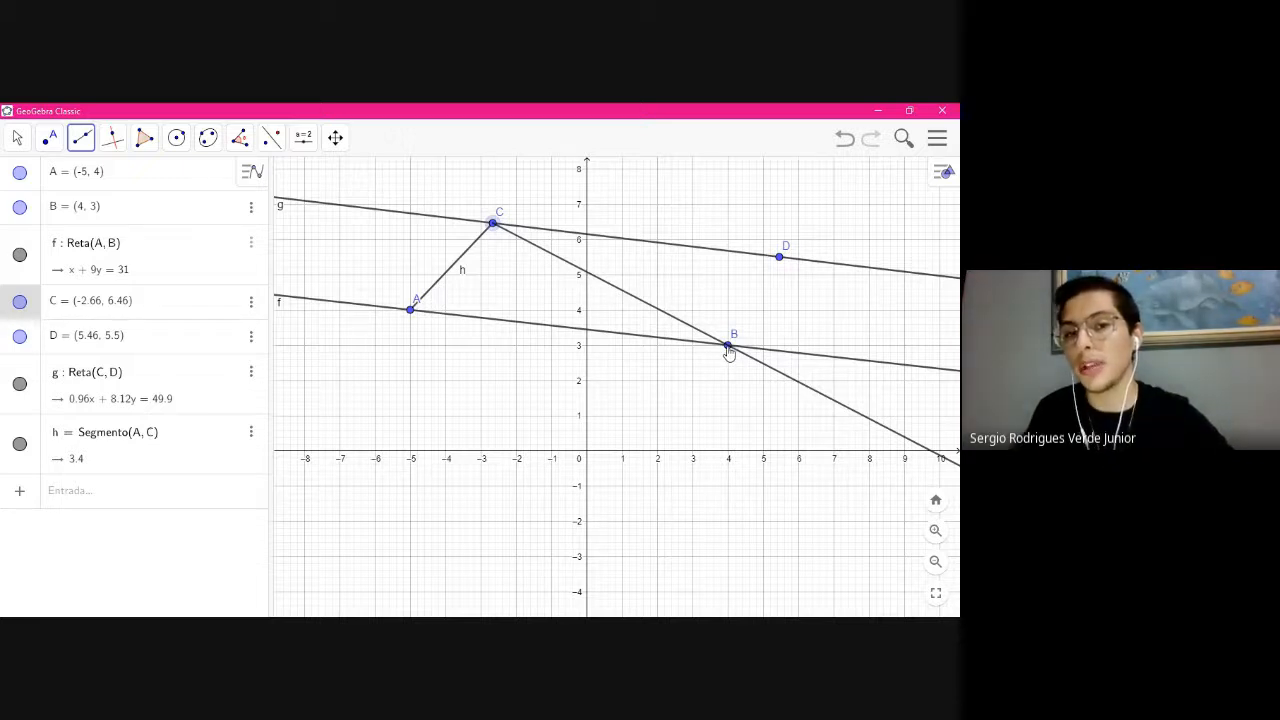
click(727, 347)
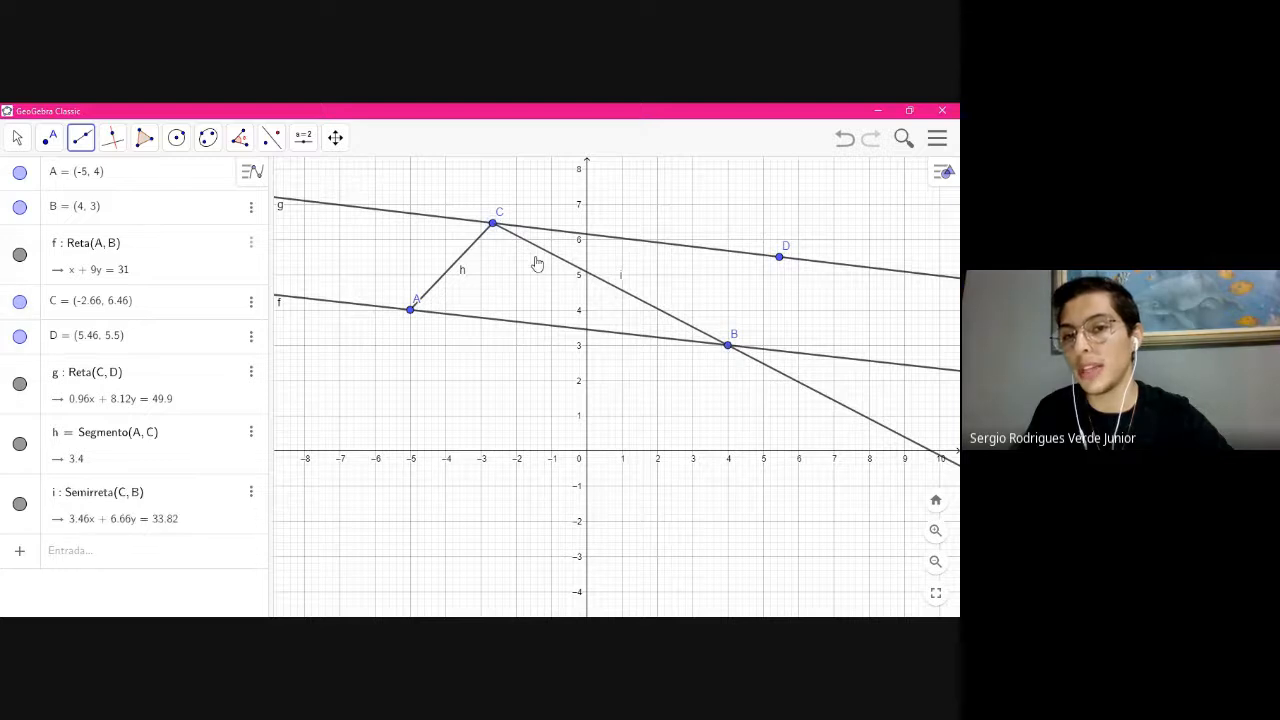
click(16, 137)
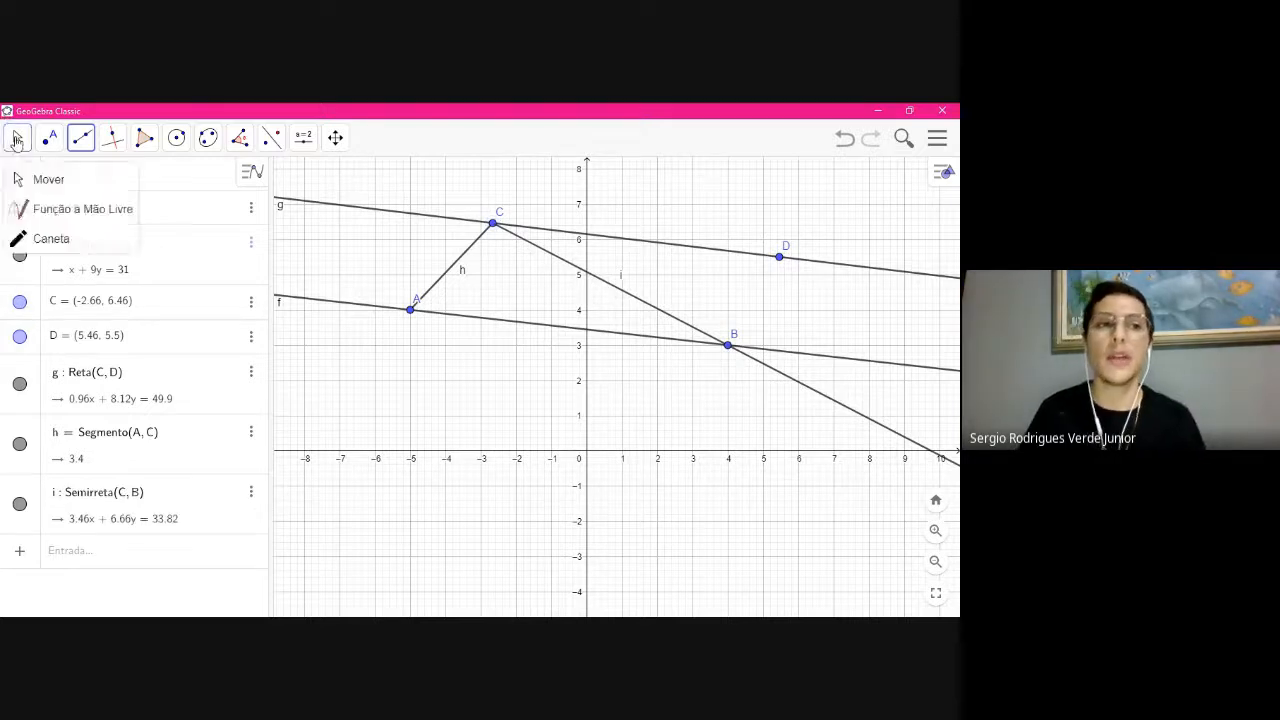
mouse_move(79, 141)
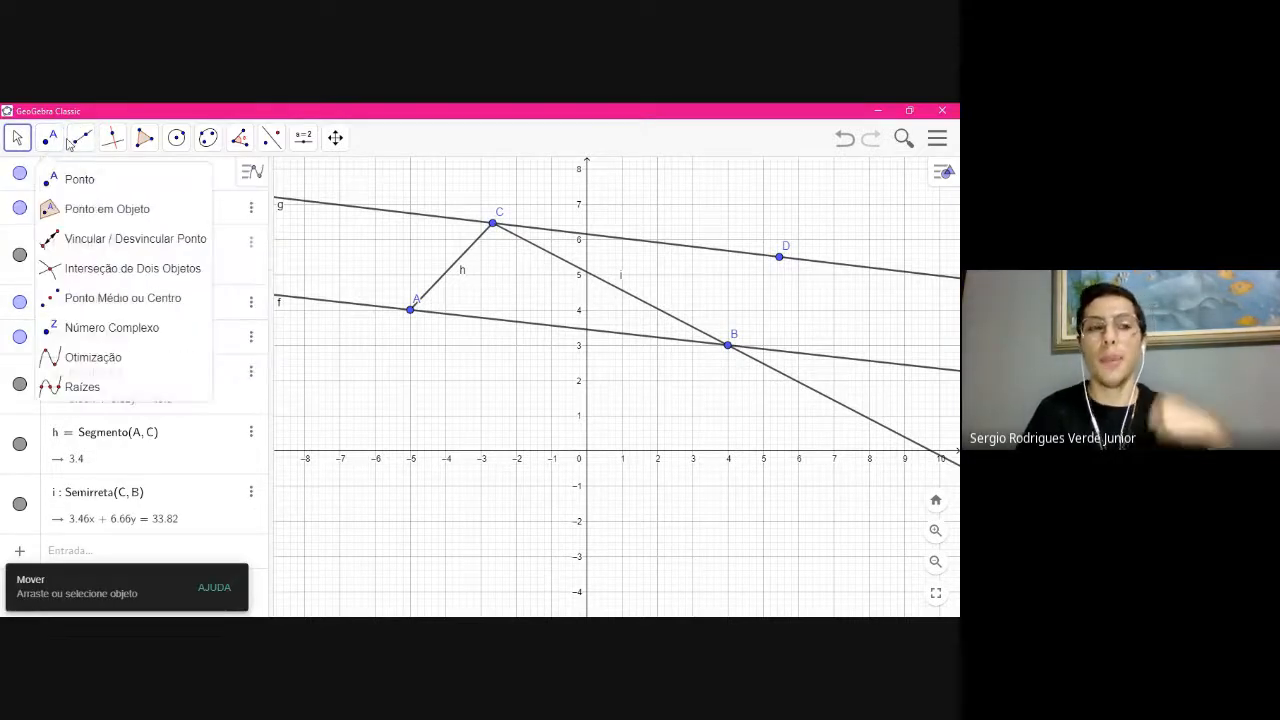
mouse_move(40, 147)
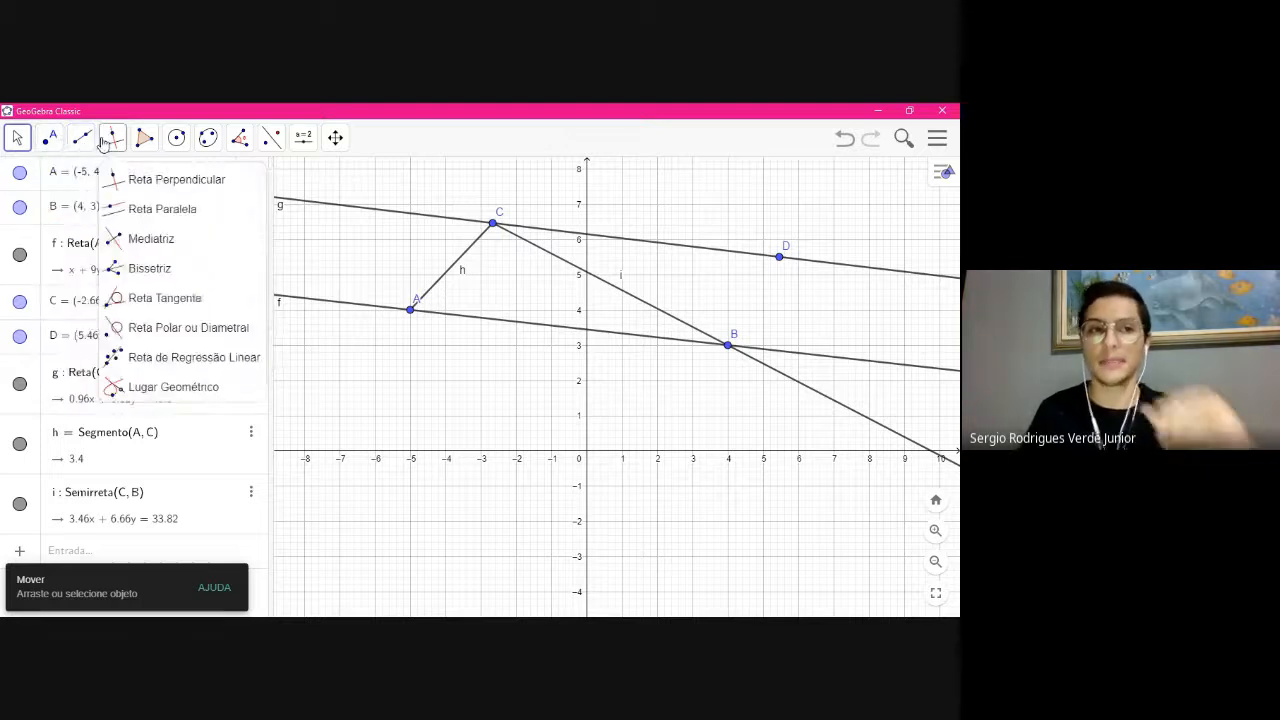
click(145, 147)
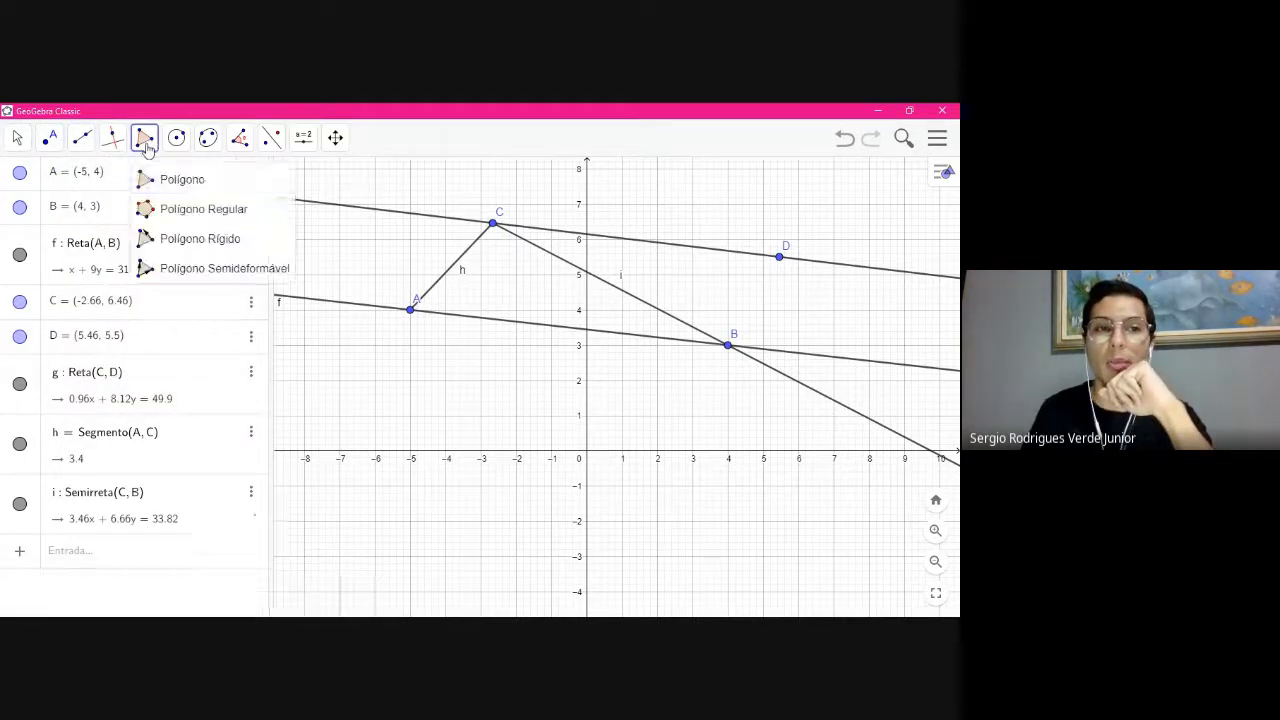
click(167, 181)
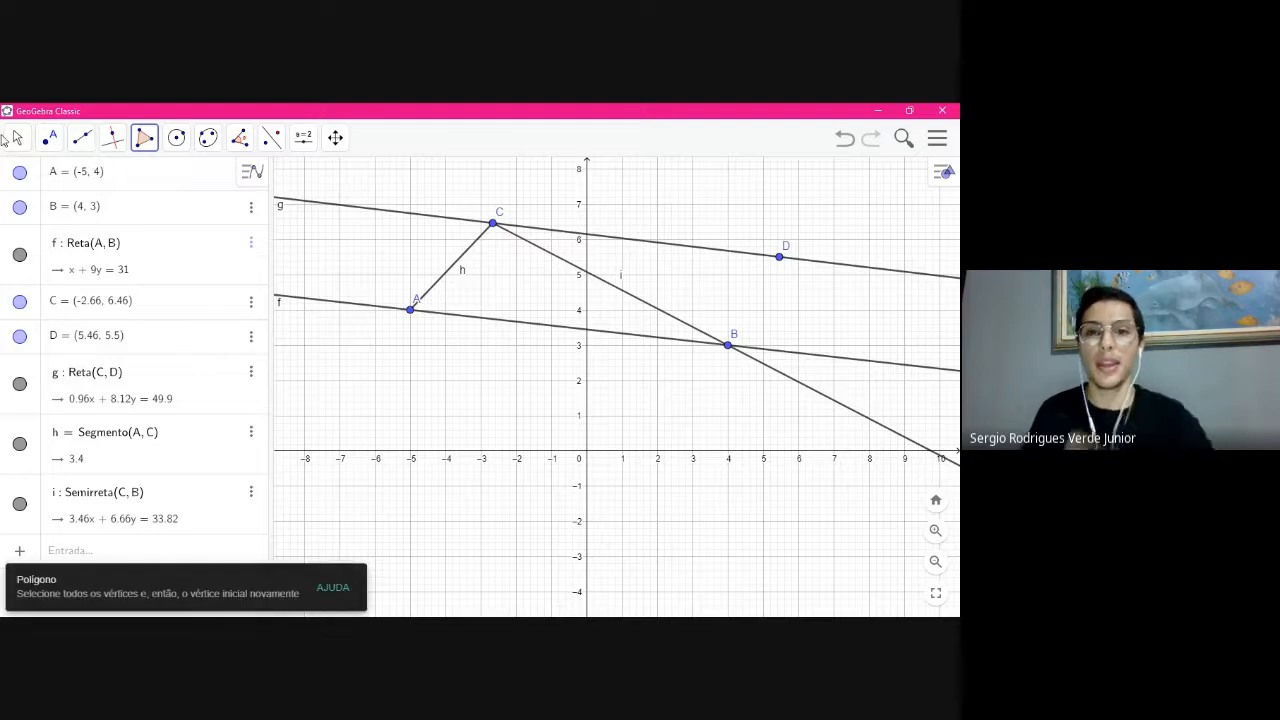
Draw a quadrilateral above line CD with the Polígono tool, with vertices at about (3.4, 10.6), (5.5, 7.3), (7.6, 10.6) and (5.6, 12.7)
click(17, 138)
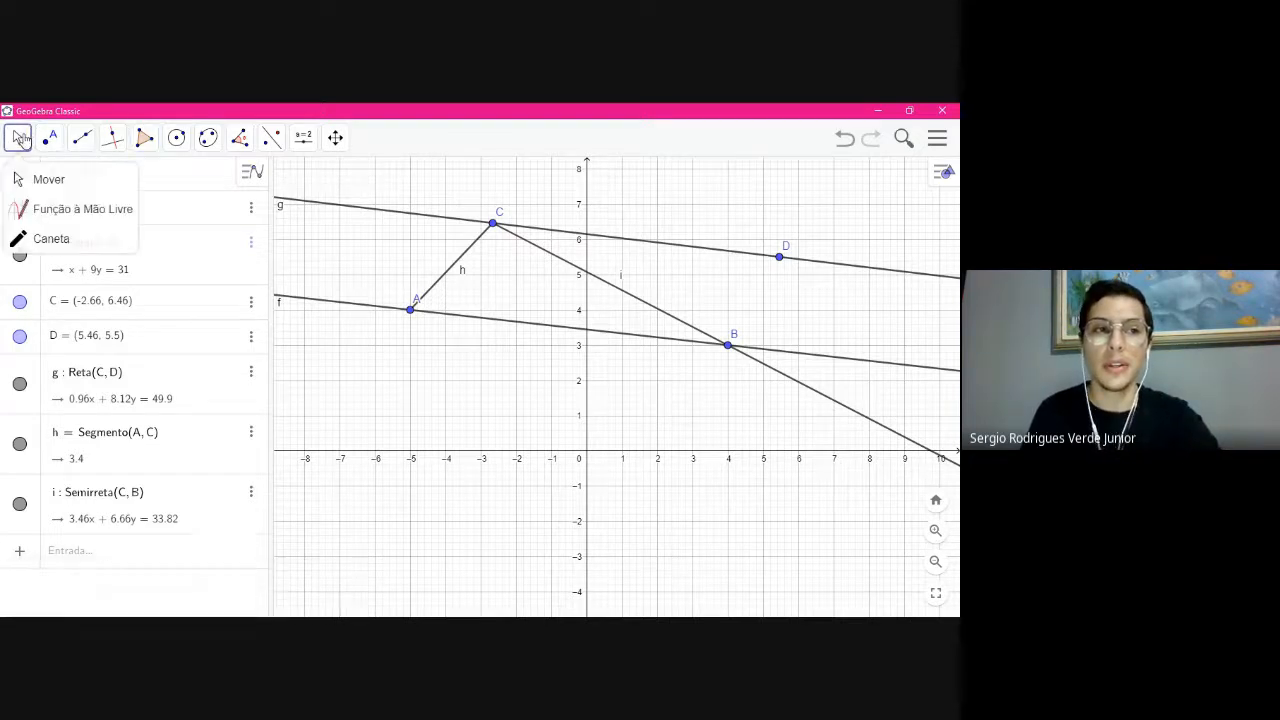
click(38, 179)
drag(766, 297, 520, 454)
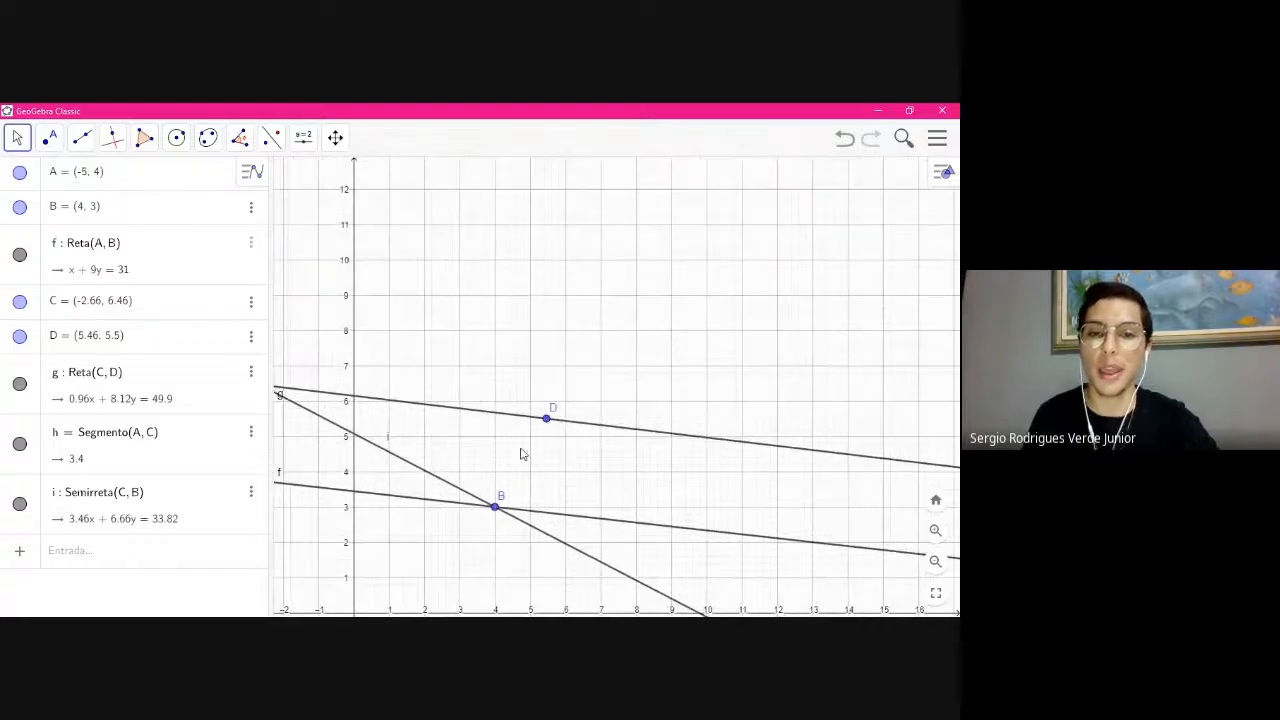
click(144, 138)
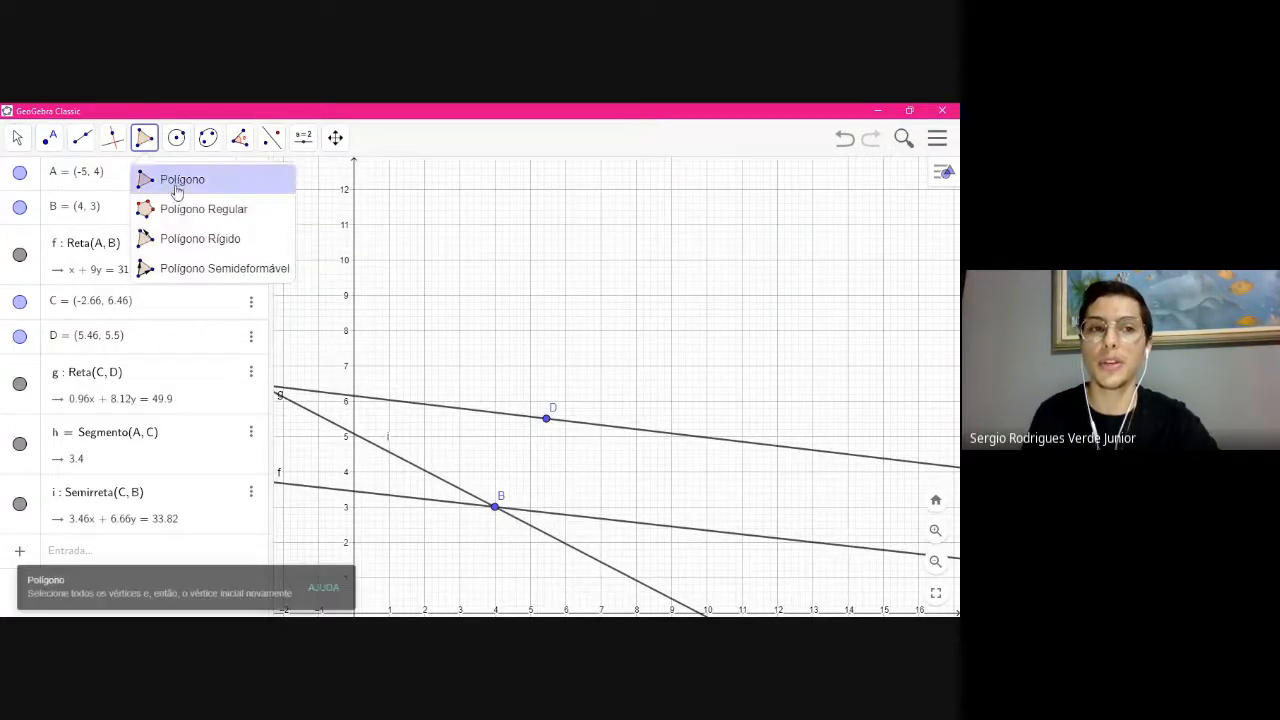
click(175, 186)
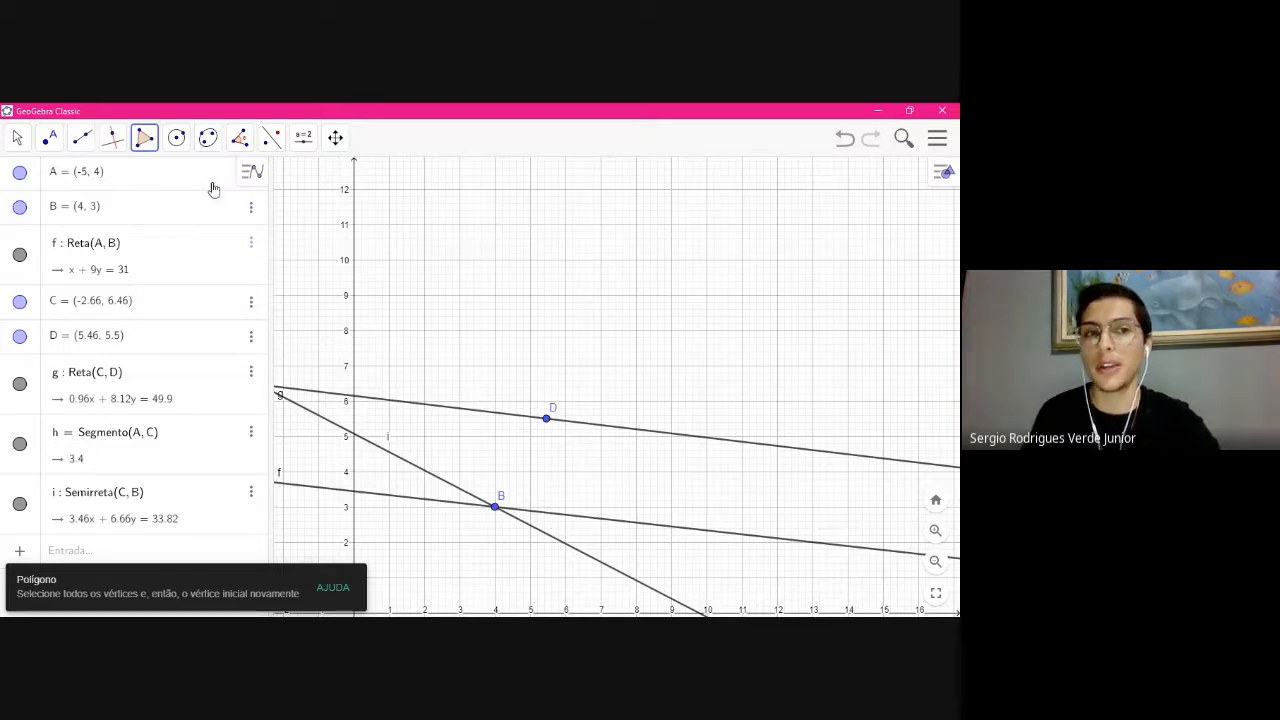
click(144, 138)
click(171, 179)
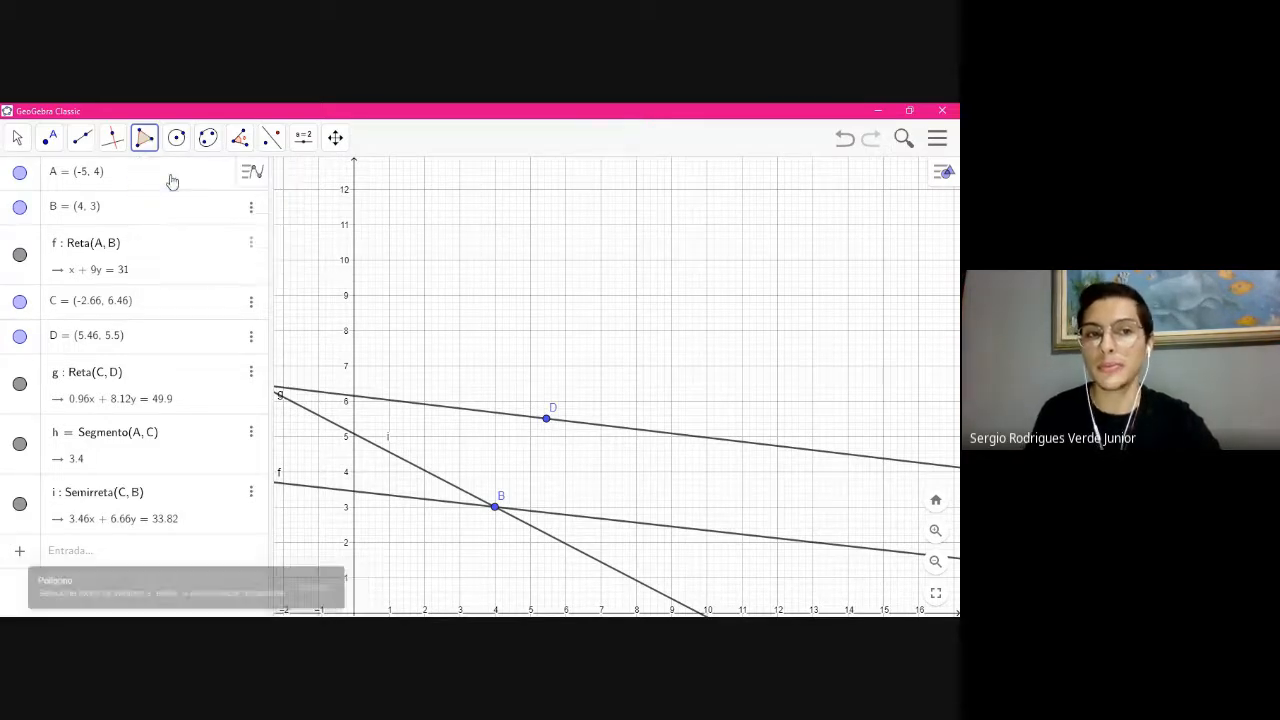
click(473, 238)
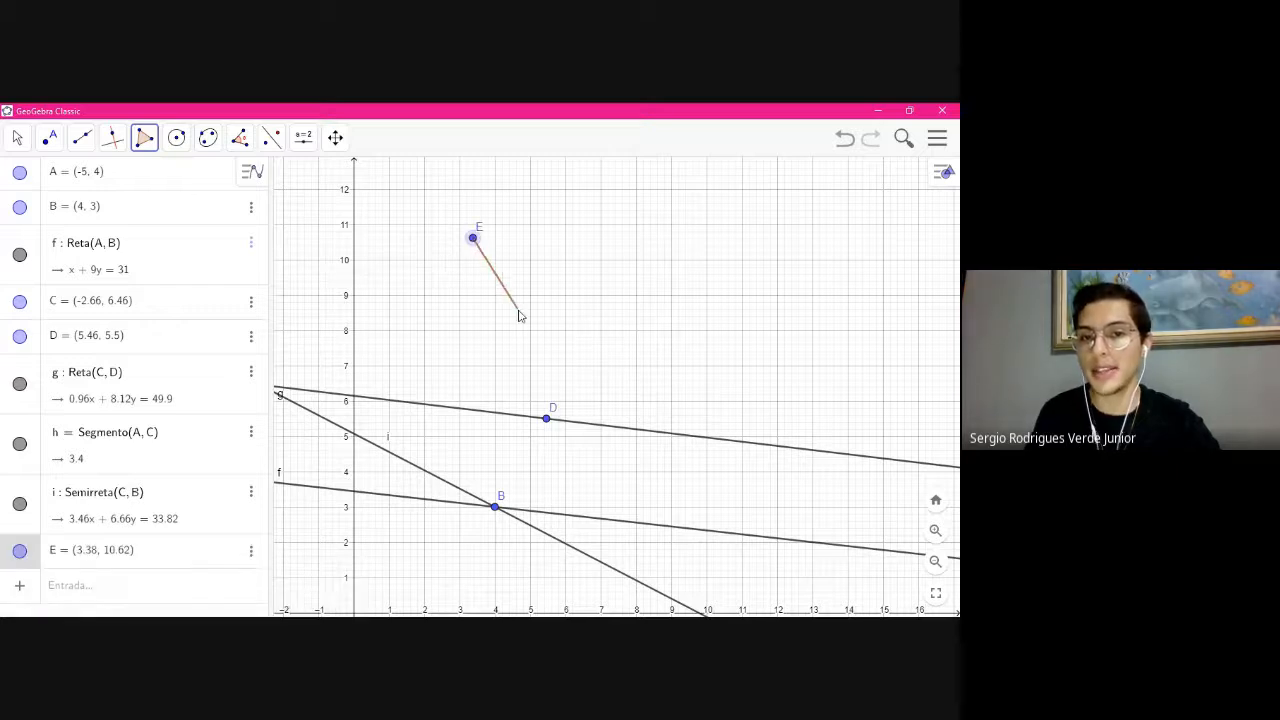
click(549, 356)
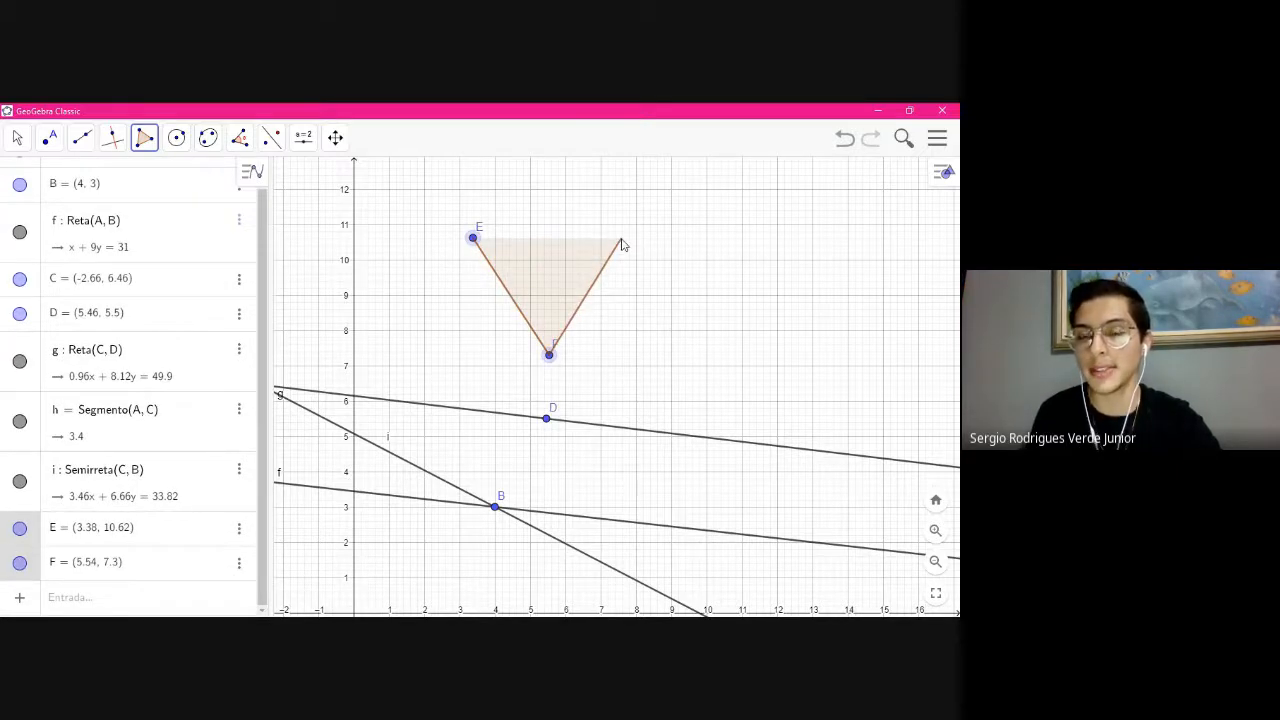
click(622, 240)
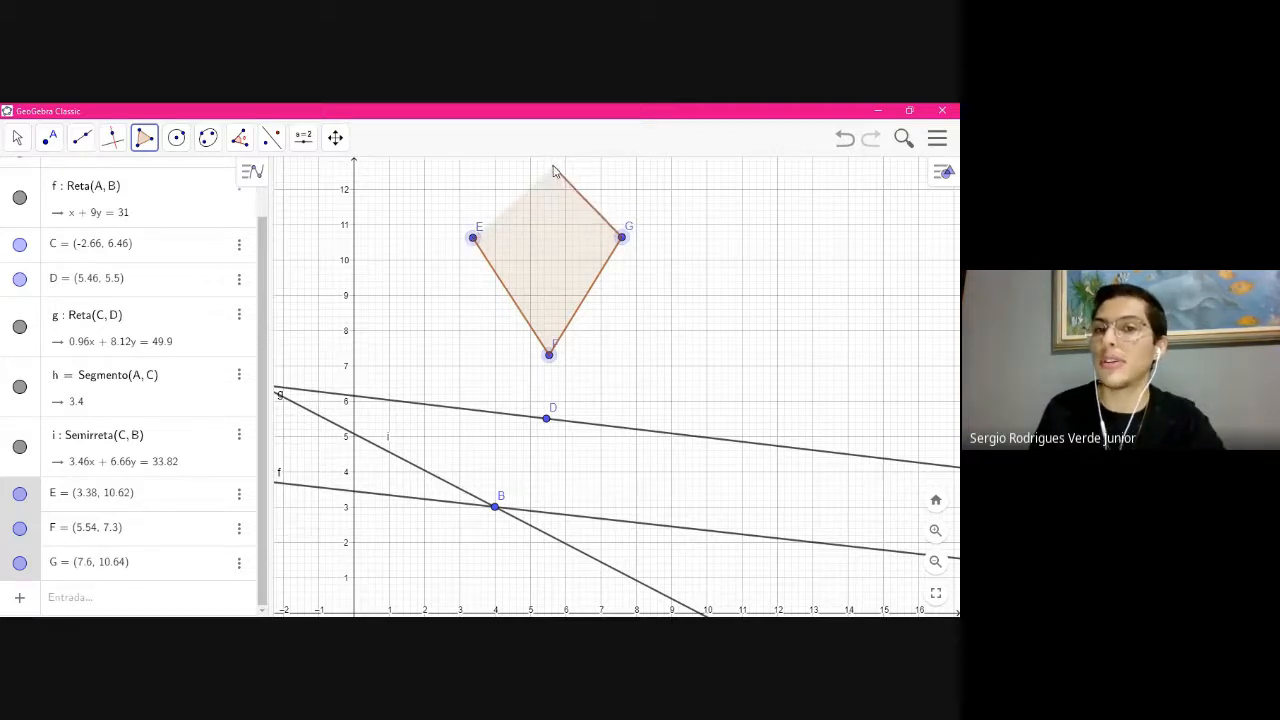
click(552, 166)
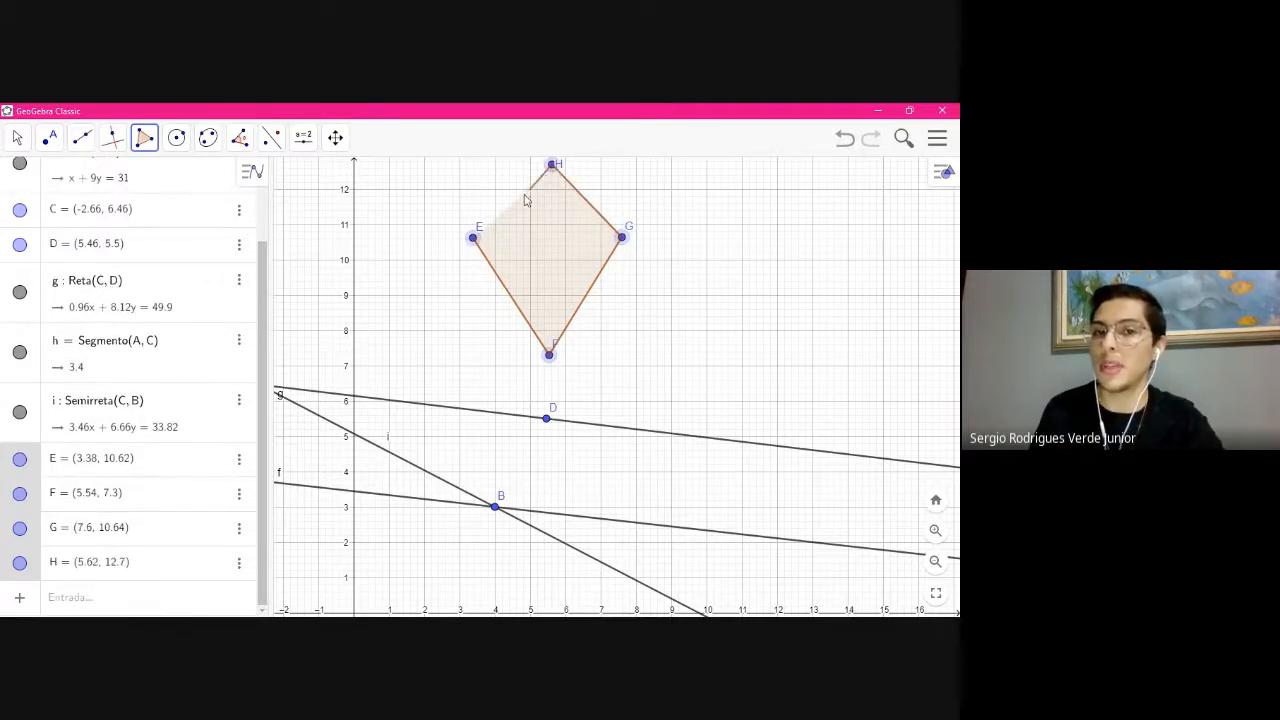
click(474, 240)
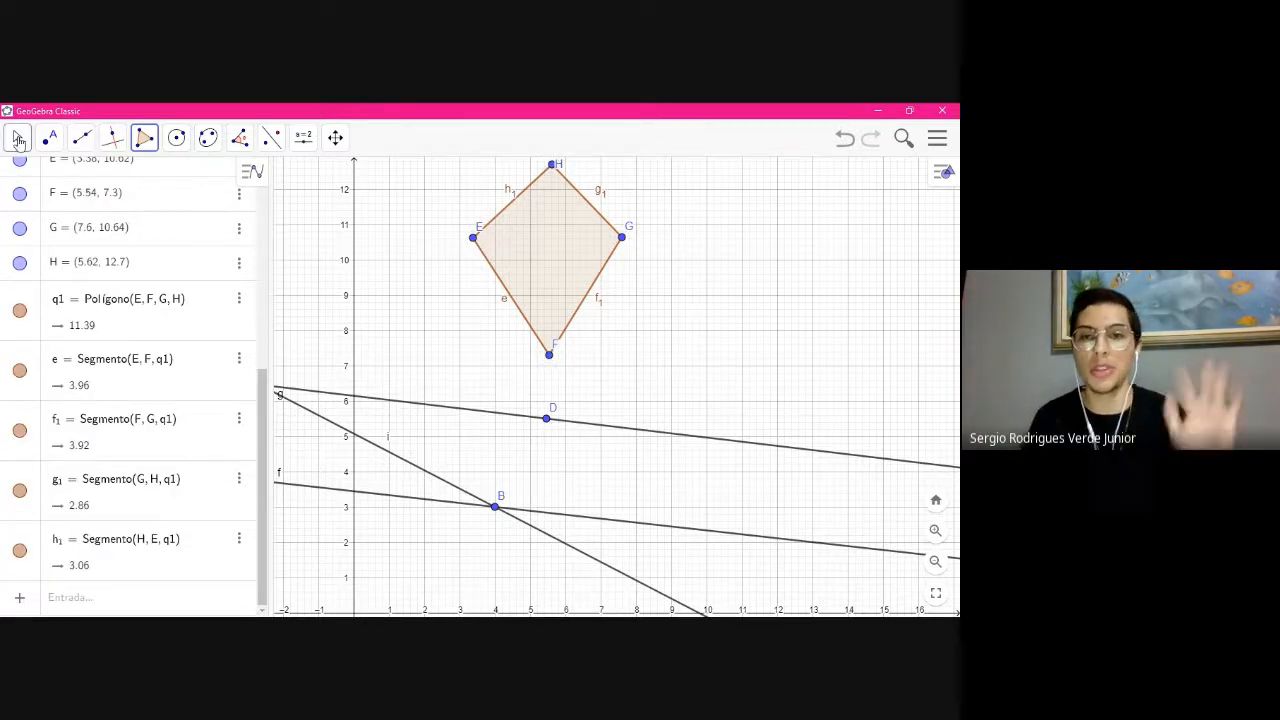
Draw a concave pentagon beside the quadrilateral, with vertices at about (8.6, 9.3), (10.1, 7.3), (11.1, 9.2), (12.9, 6.5) and (13.5, 10.1)
click(150, 145)
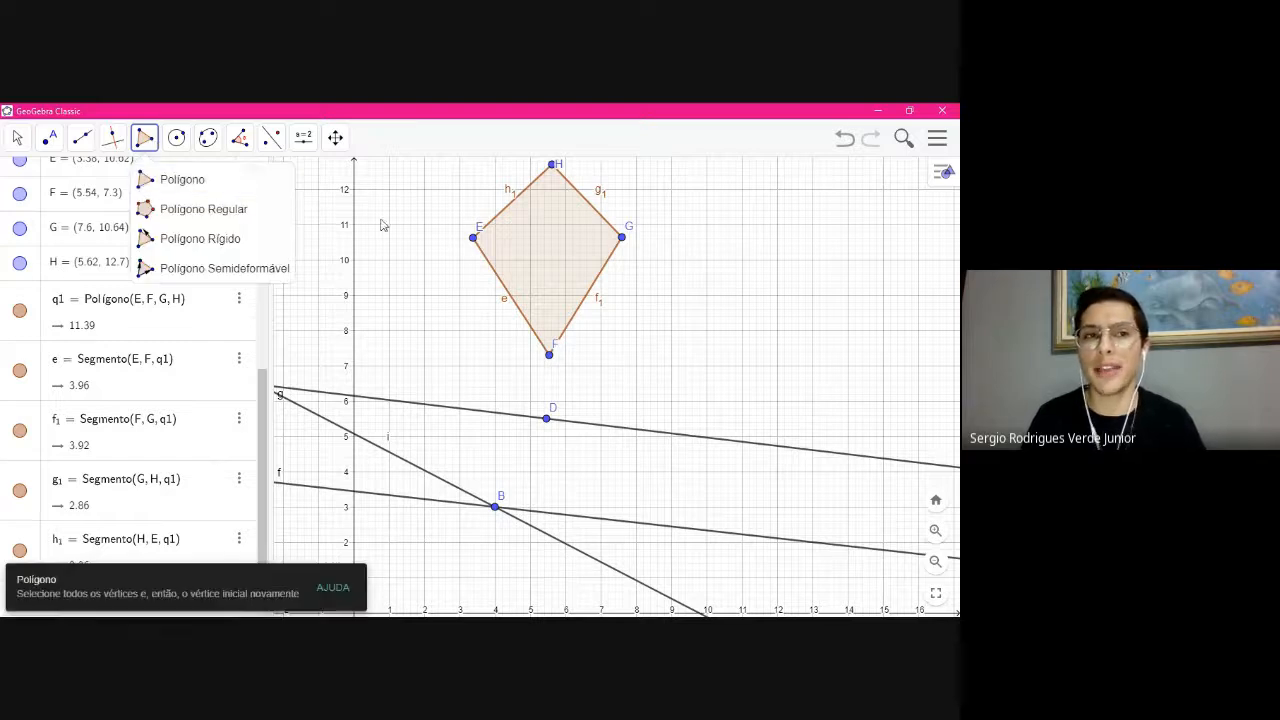
click(266, 184)
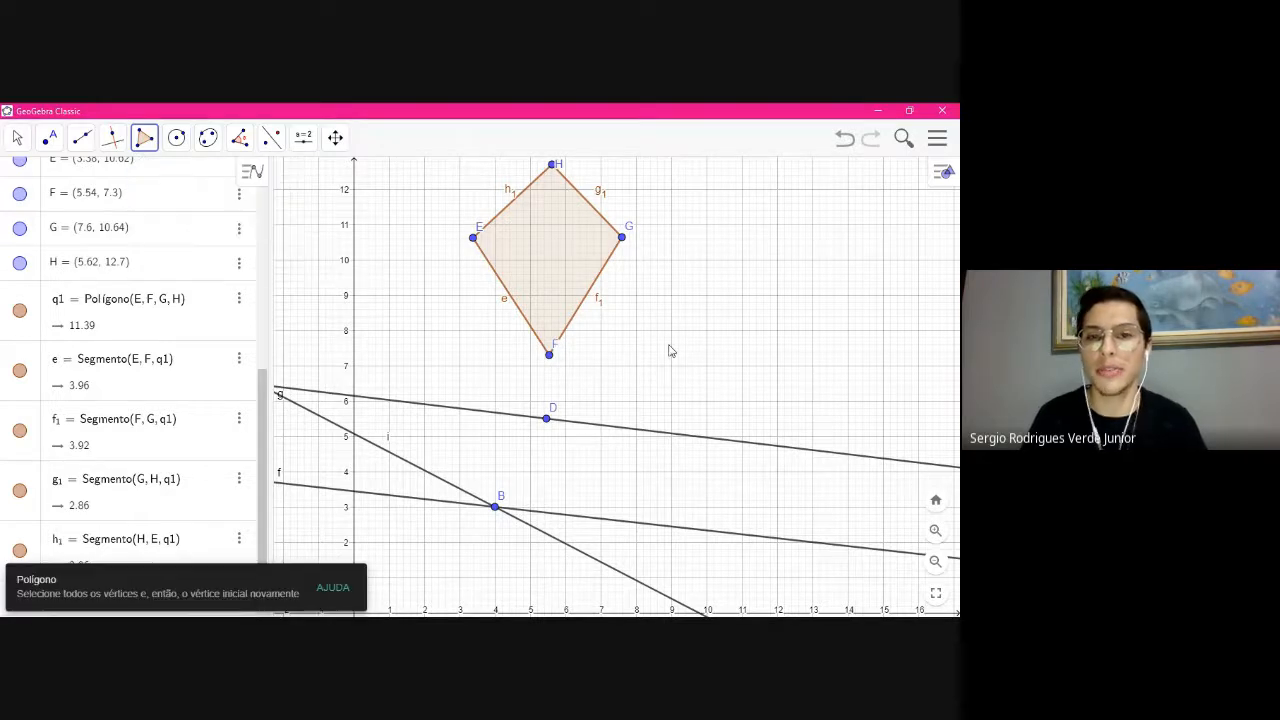
click(656, 283)
click(710, 355)
click(744, 287)
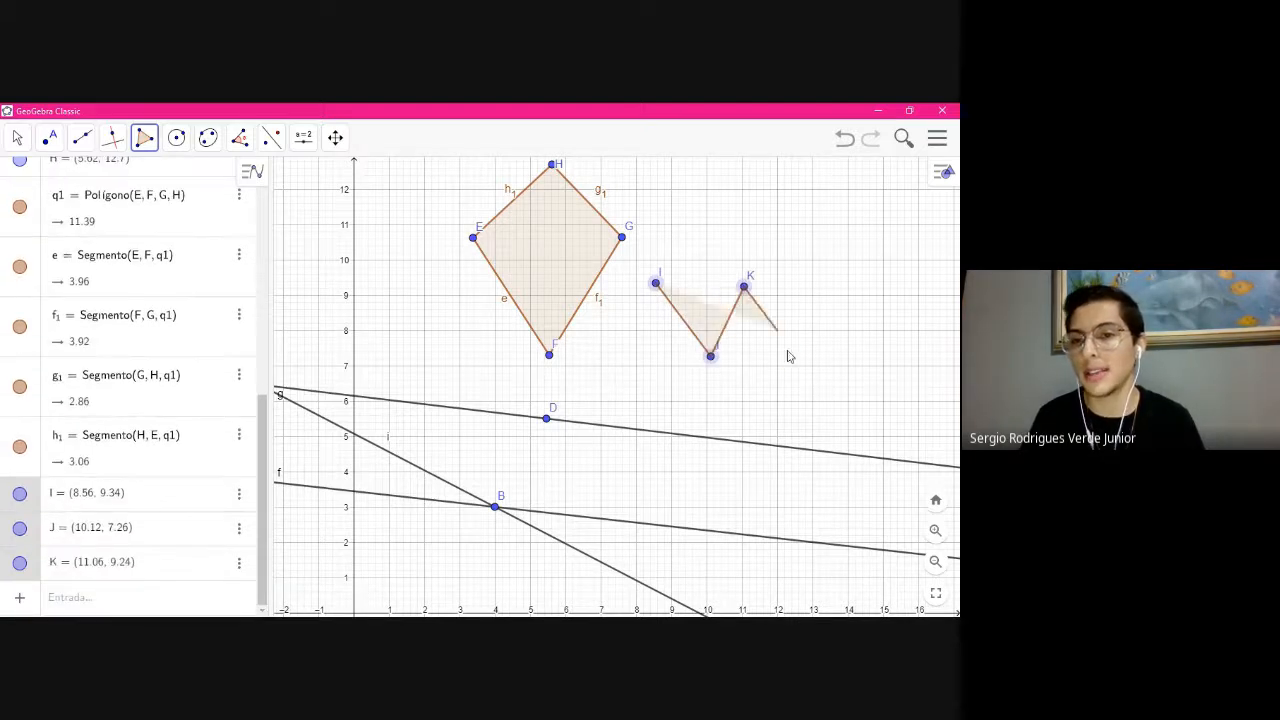
click(809, 384)
click(831, 258)
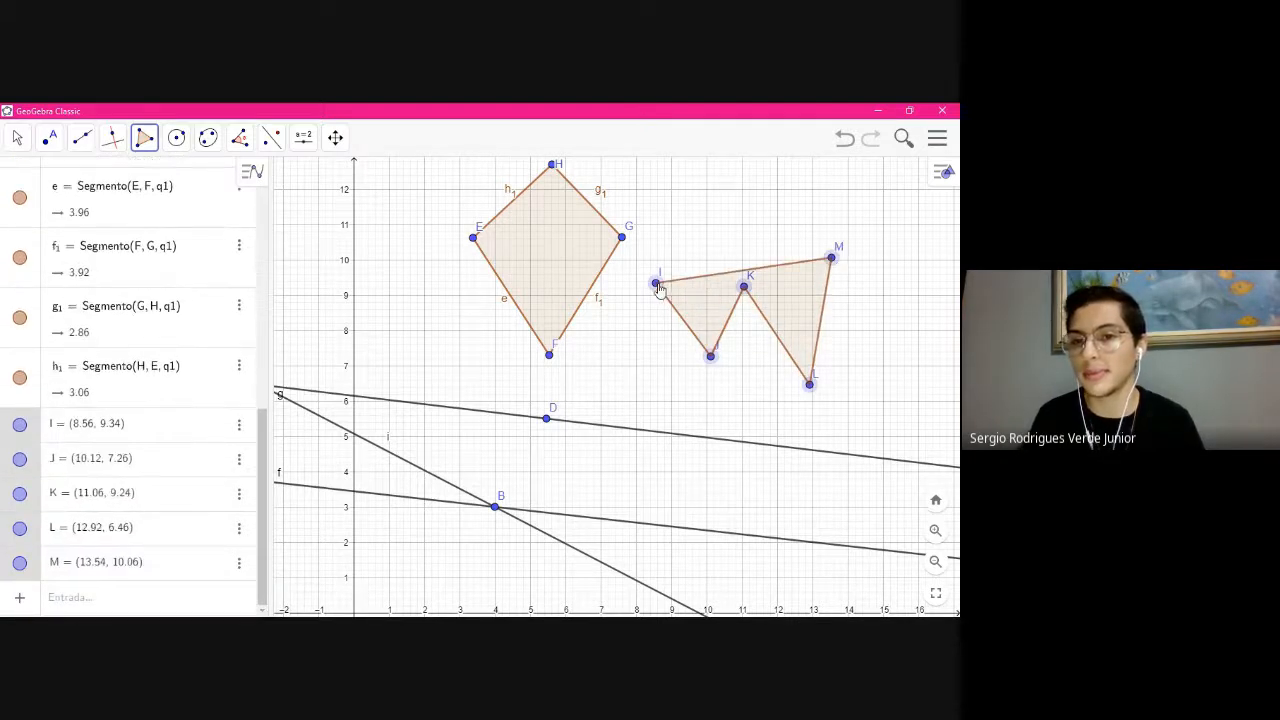
click(656, 283)
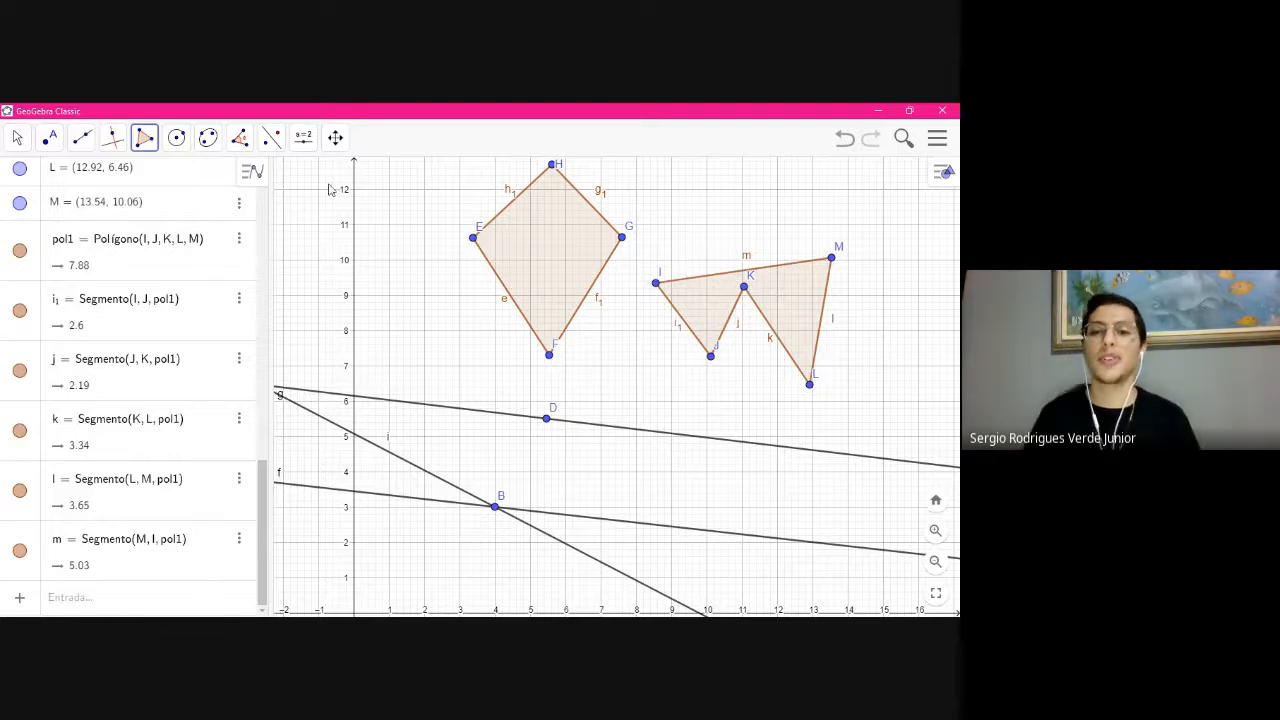
Switch to the Mover tool and delete the quadrilateral EFGH, keeping its vertices
click(48, 137)
click(17, 137)
click(17, 137)
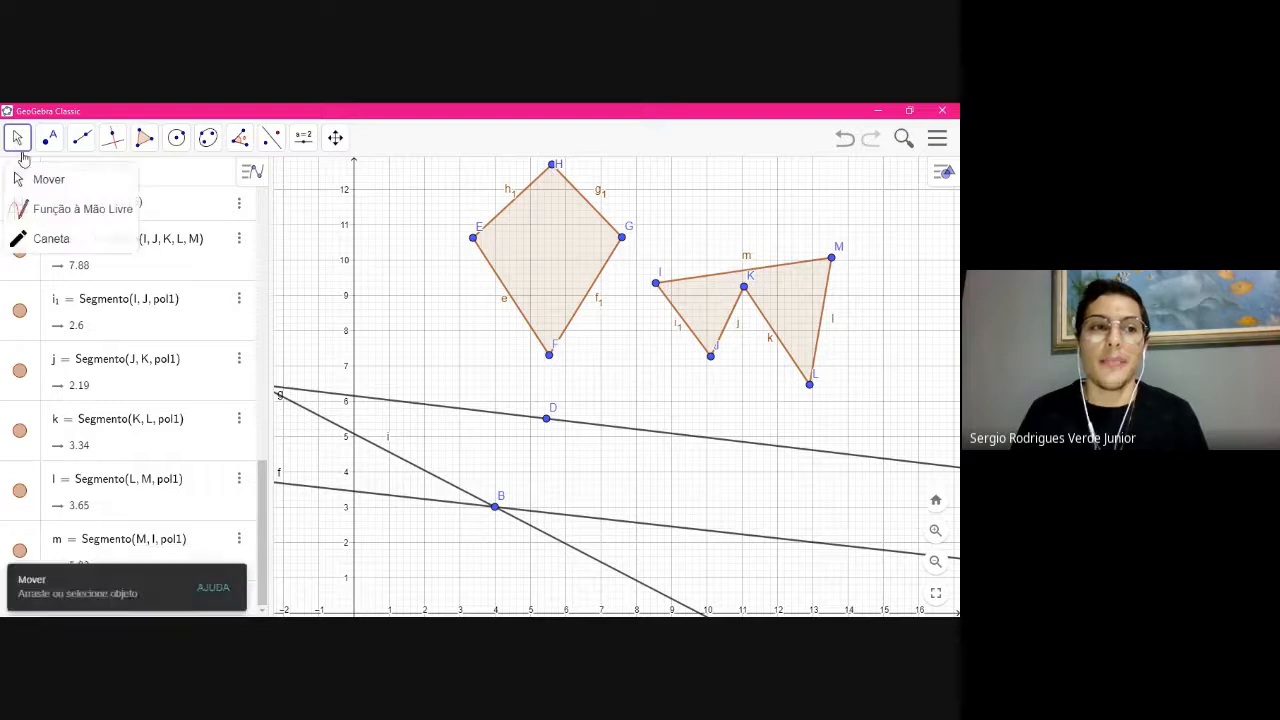
click(34, 177)
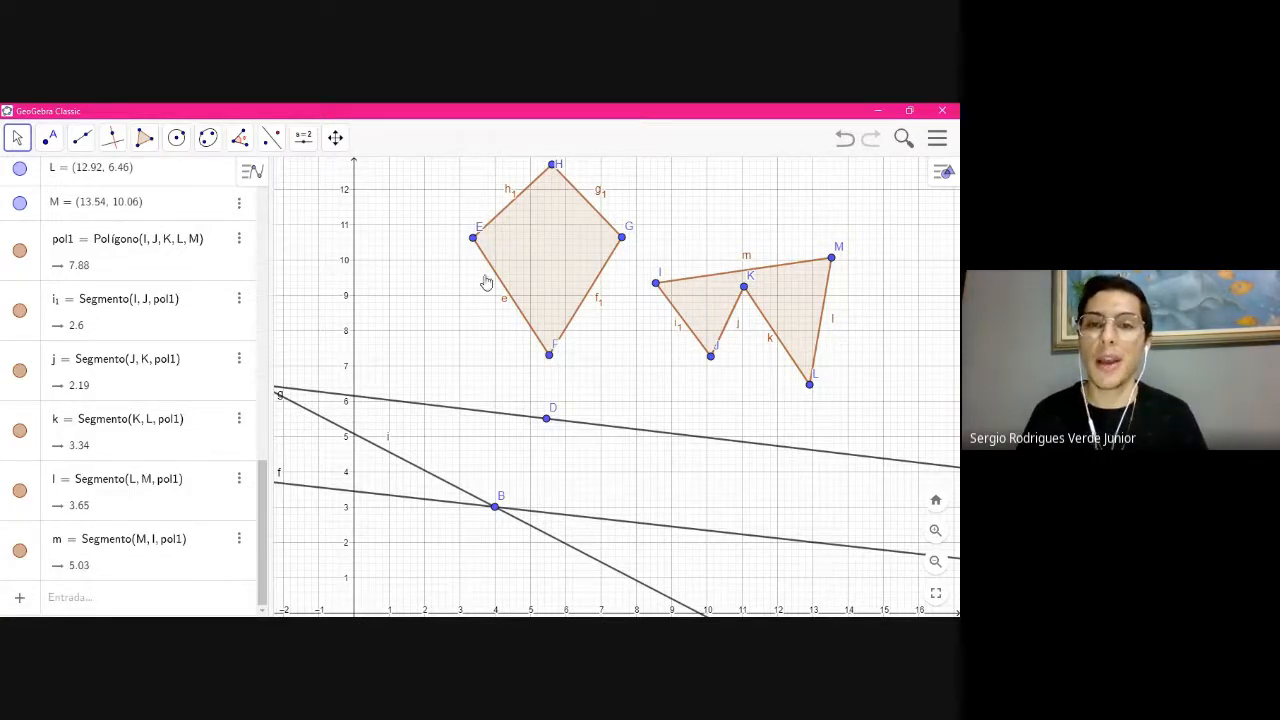
right_click(533, 250)
click(516, 235)
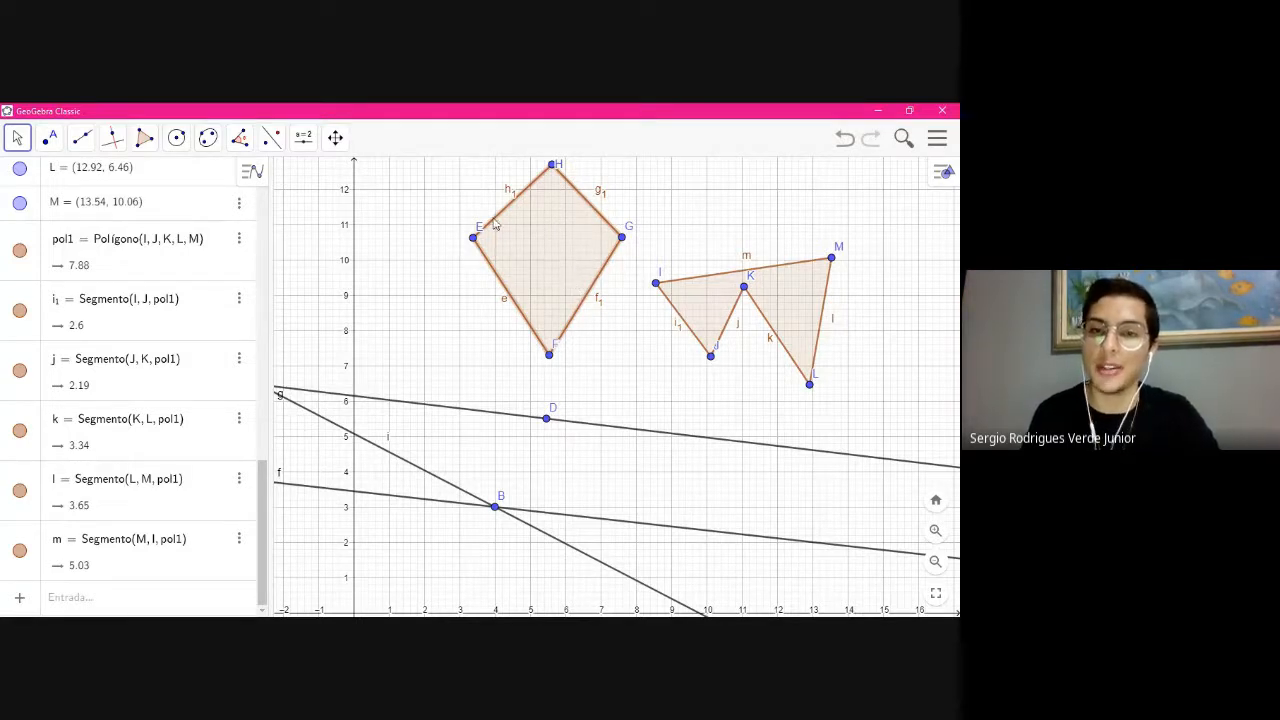
right_click(556, 231)
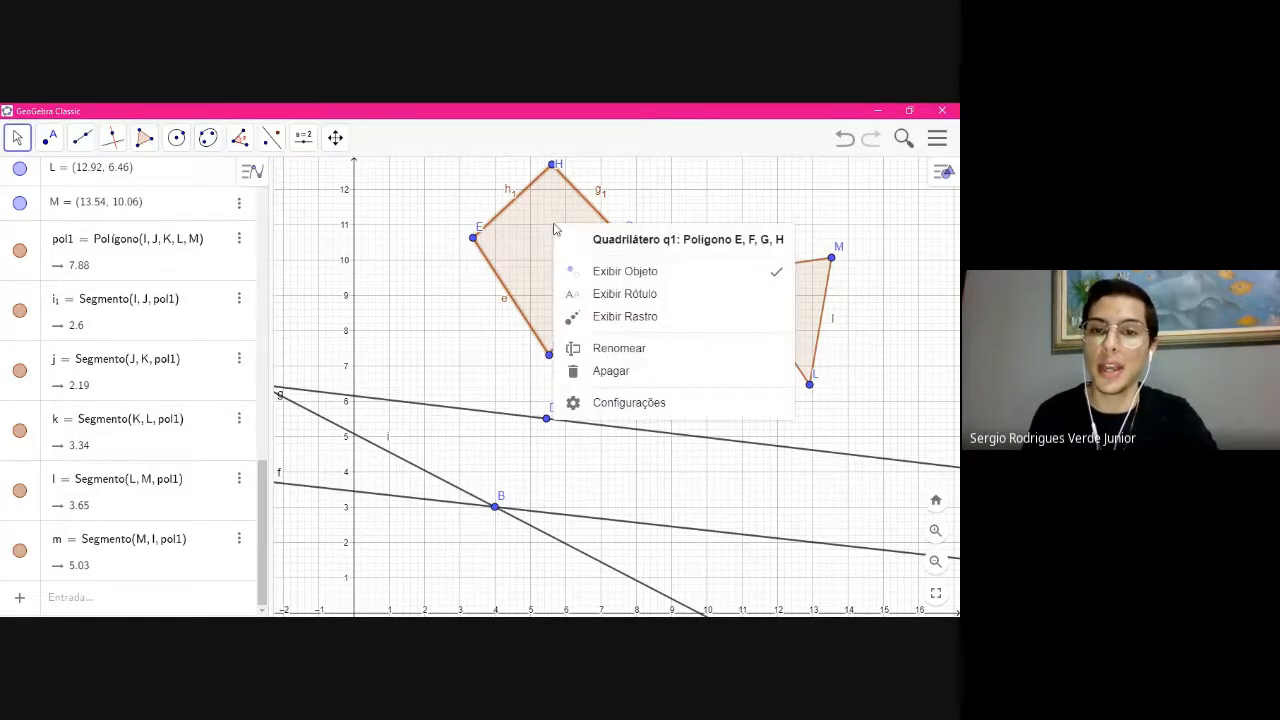
click(612, 371)
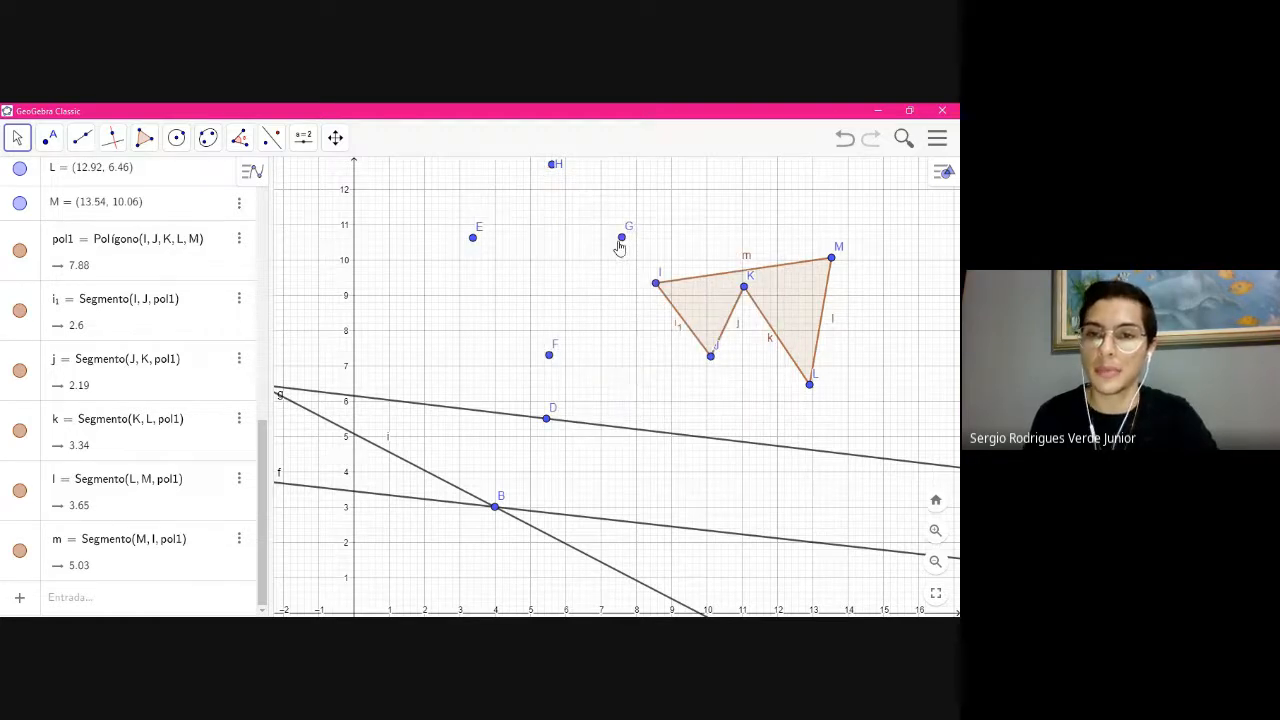
Delete the leftover quadrilateral vertices G, F, E and H one by one
right_click(620, 244)
click(667, 413)
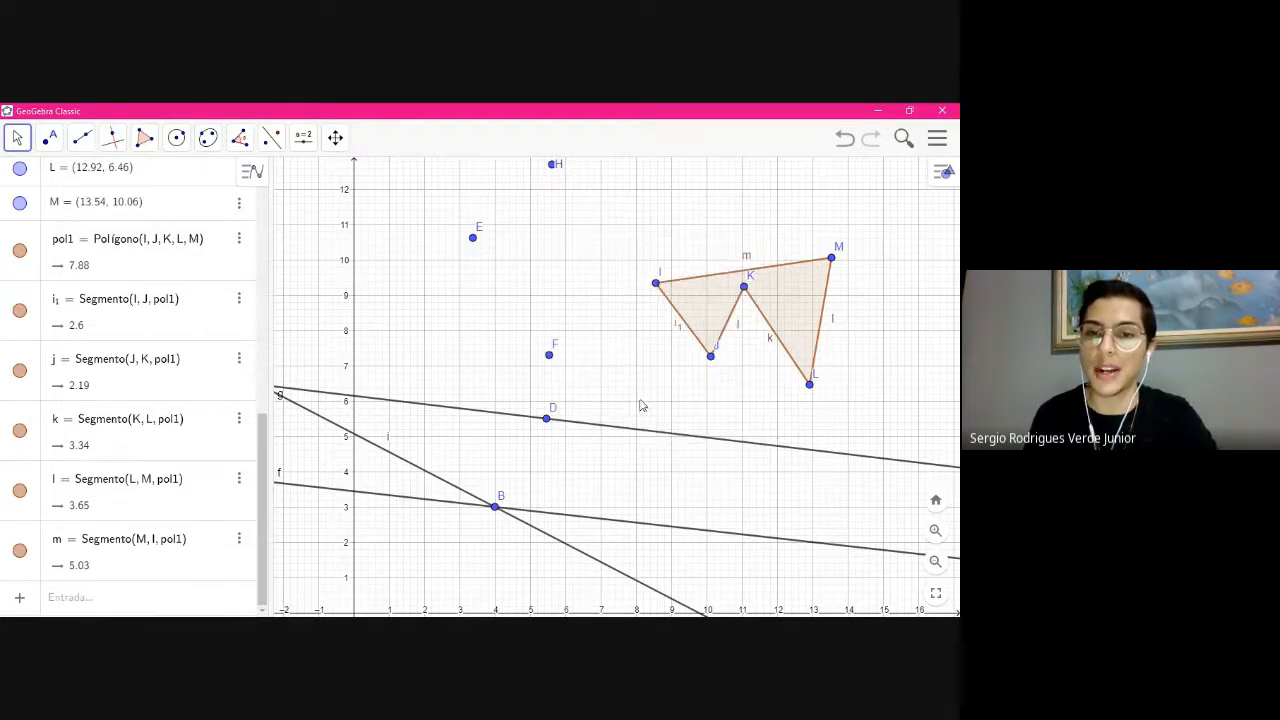
right_click(549, 357)
click(617, 524)
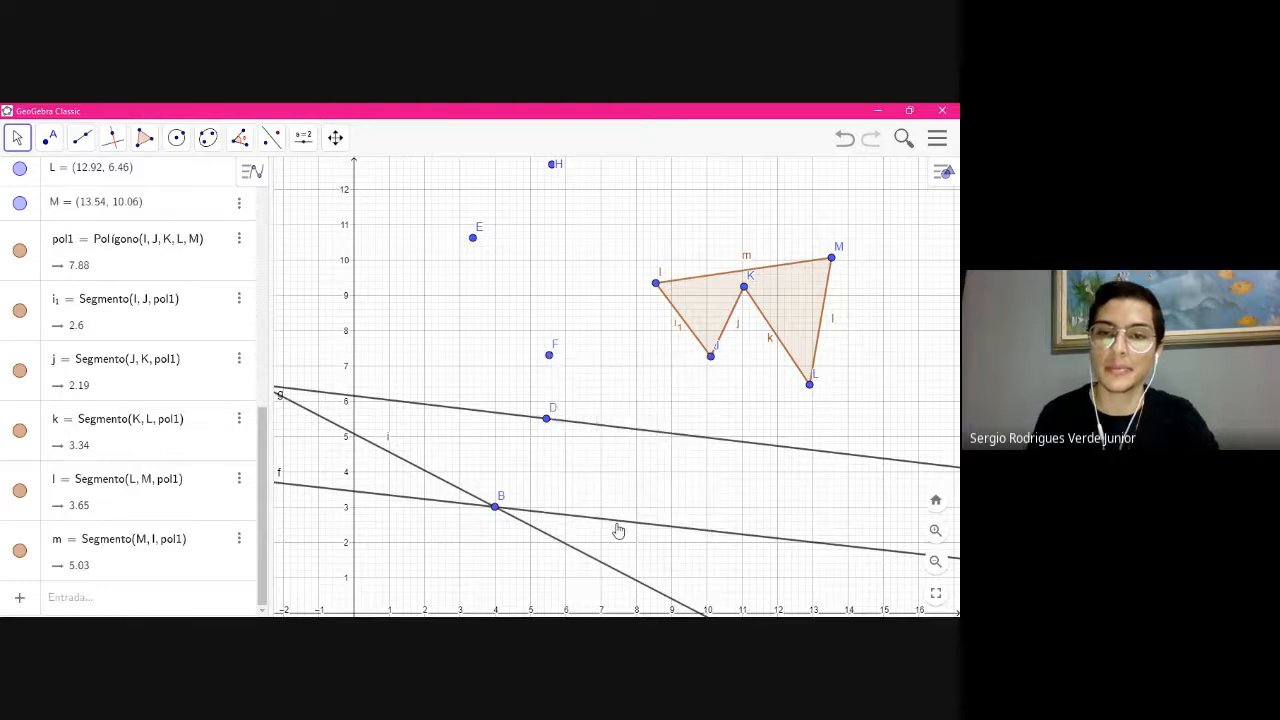
right_click(472, 240)
click(522, 411)
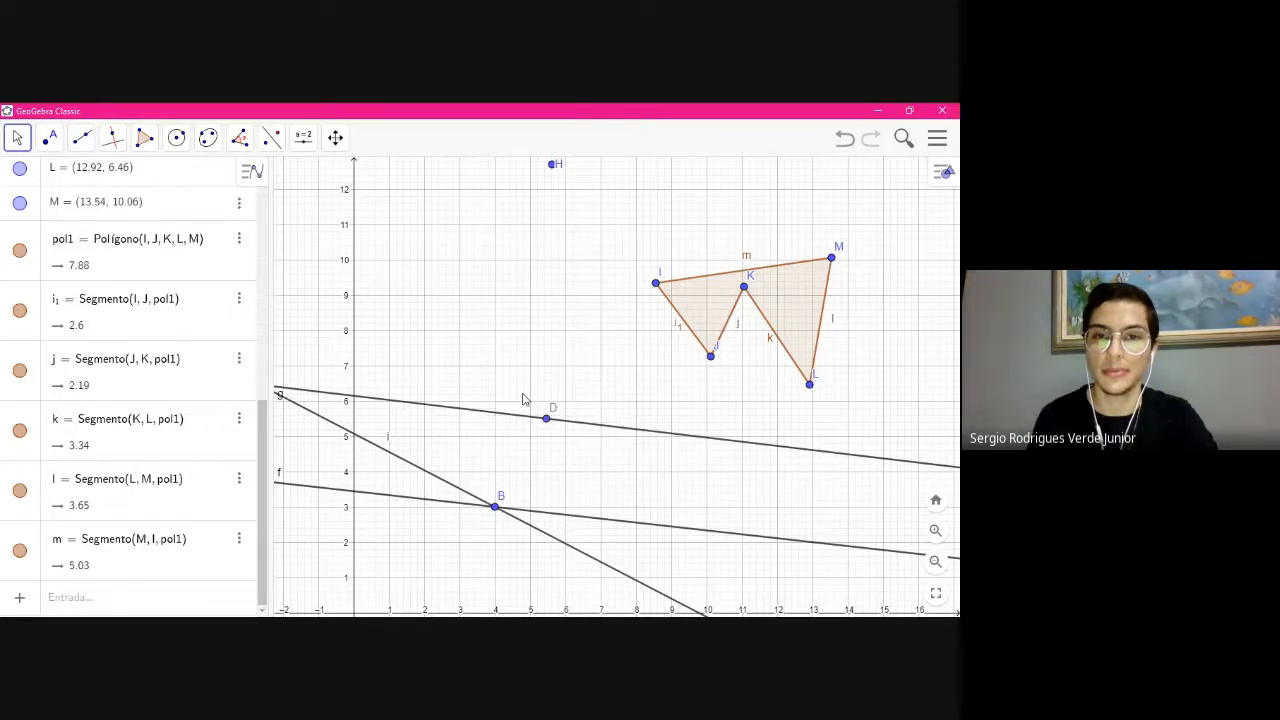
right_click(552, 166)
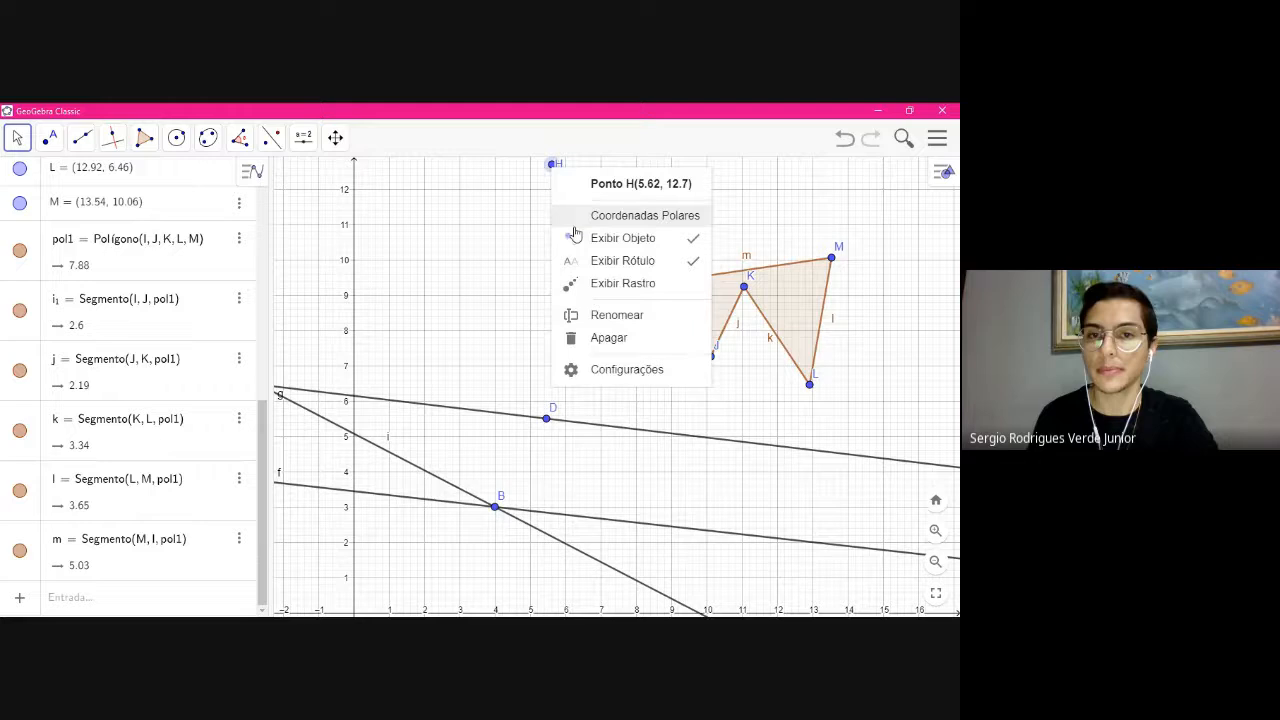
click(605, 338)
Delete the pentagon IJKLM and its five vertices I, J, K, L and M
right_click(702, 297)
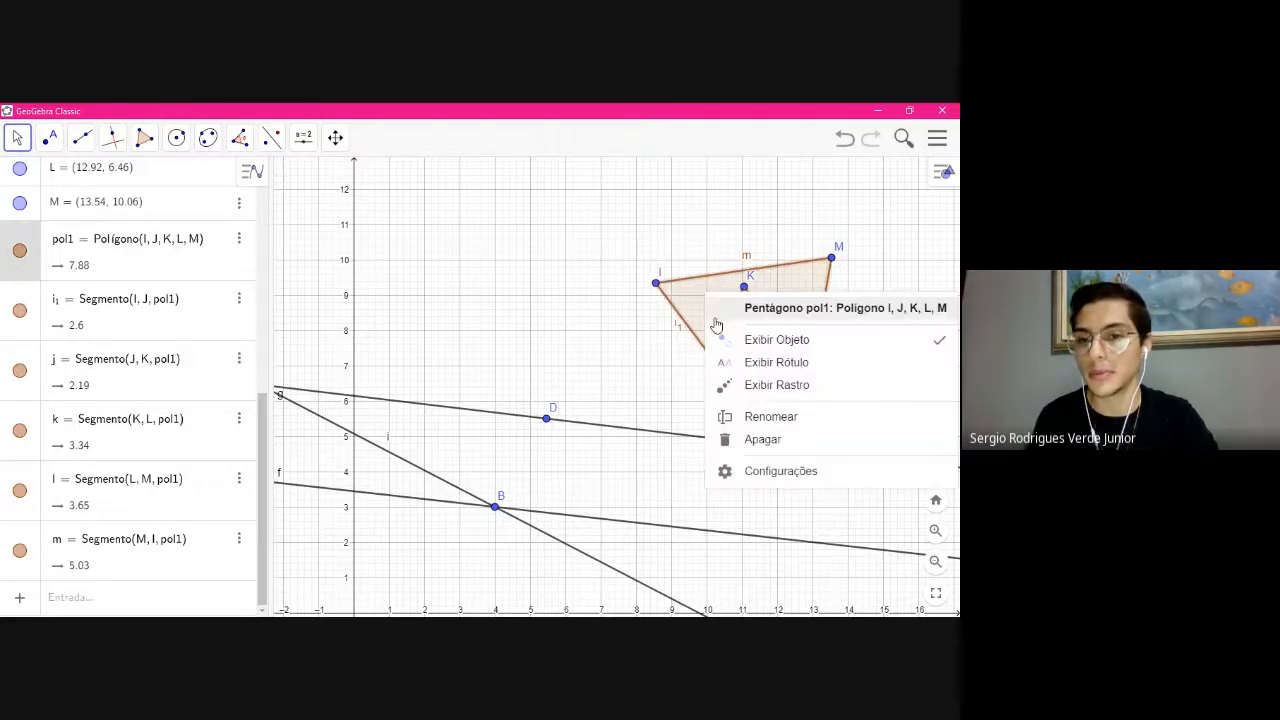
click(761, 438)
right_click(655, 283)
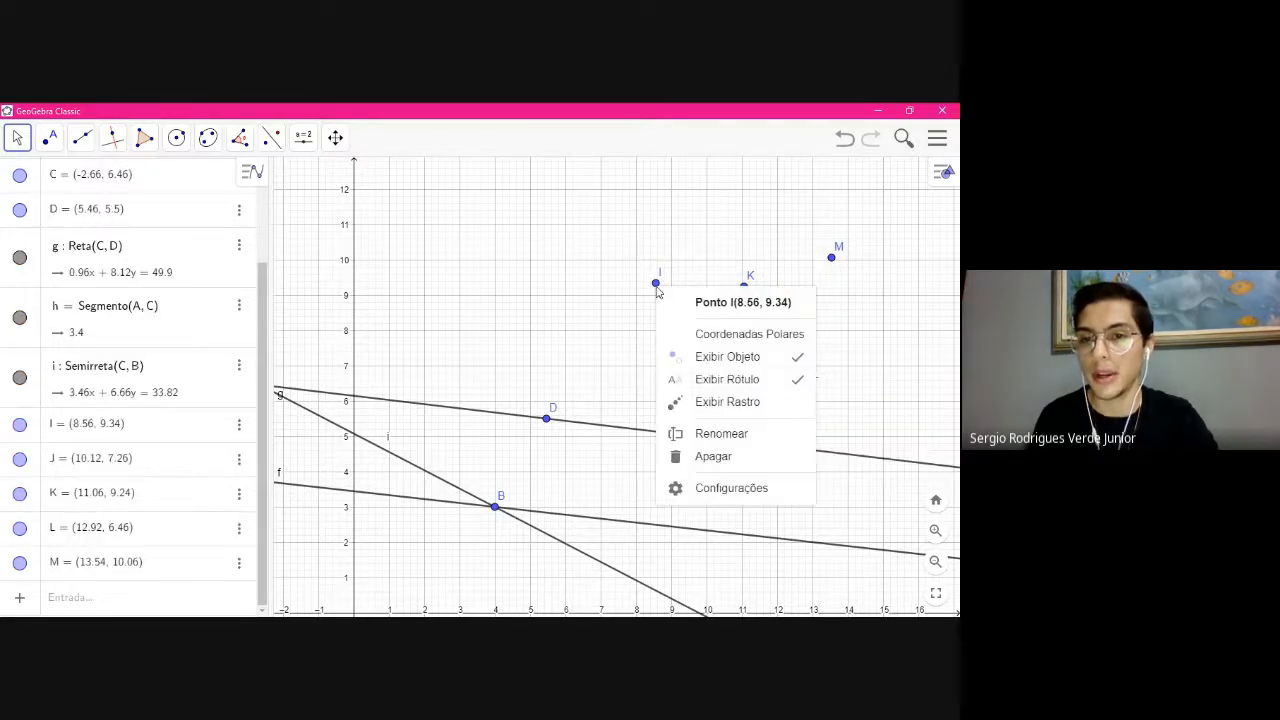
click(722, 457)
right_click(710, 356)
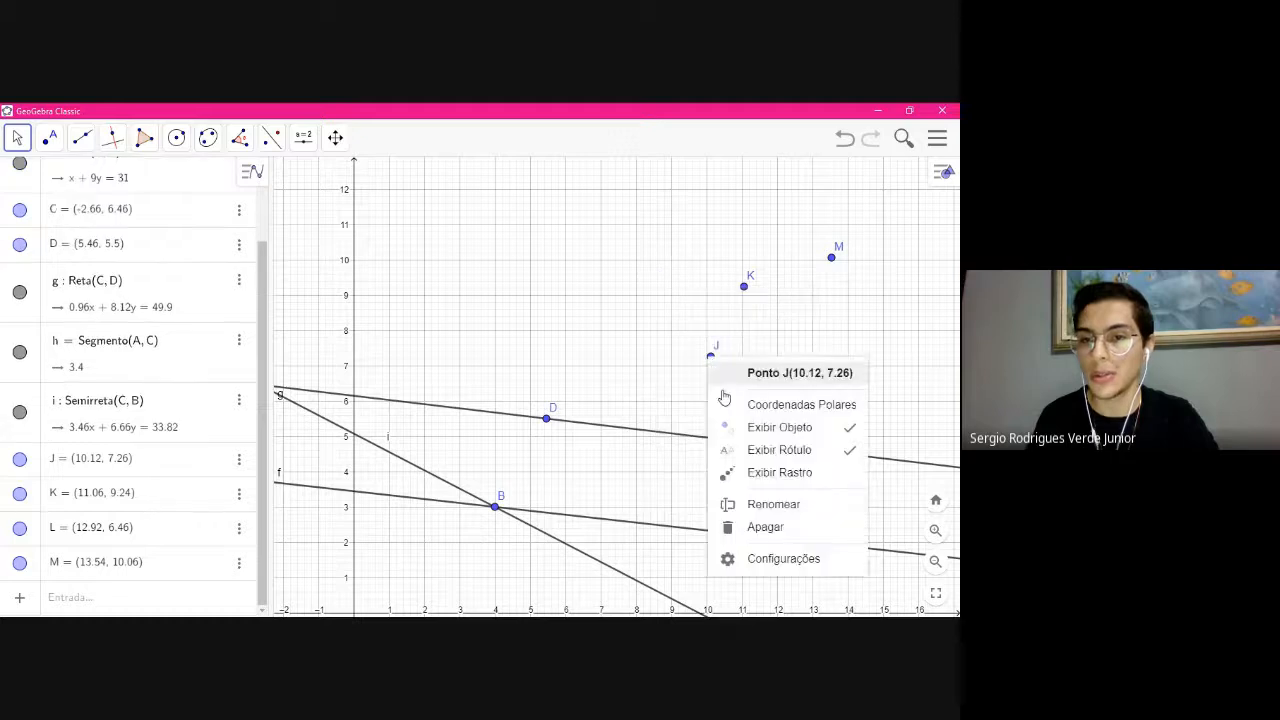
click(730, 526)
right_click(743, 288)
click(786, 458)
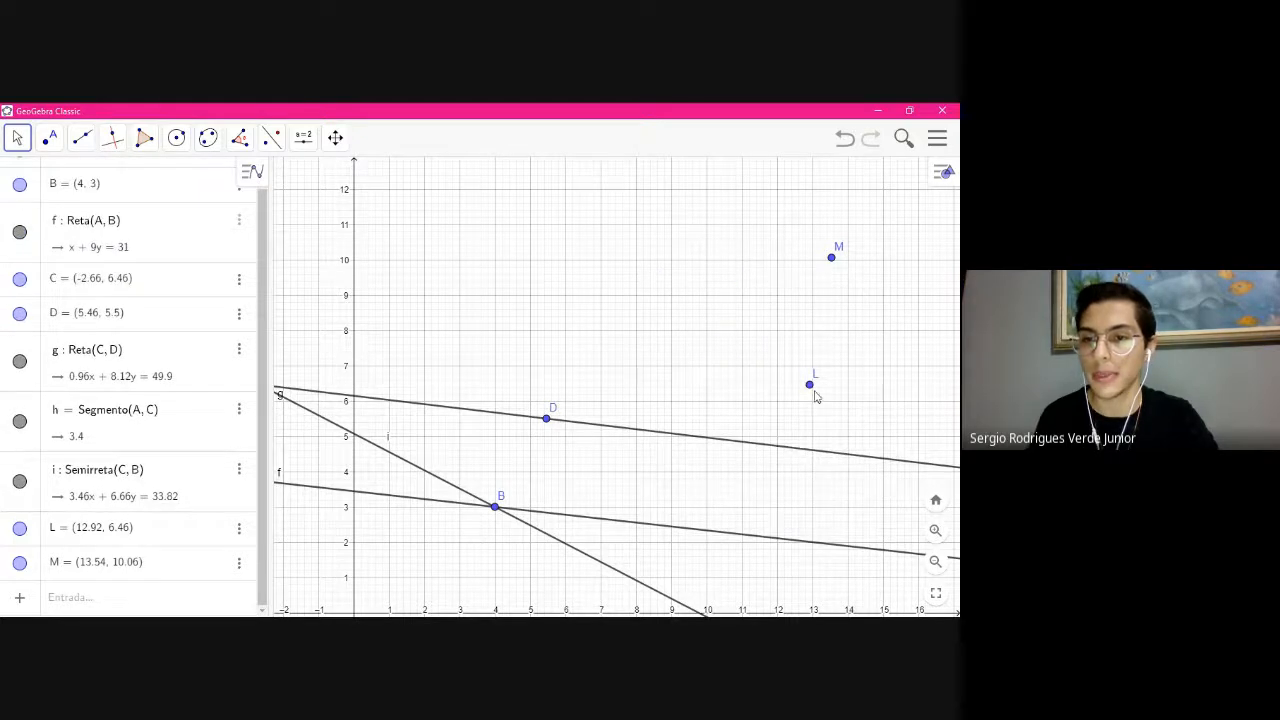
right_click(810, 384)
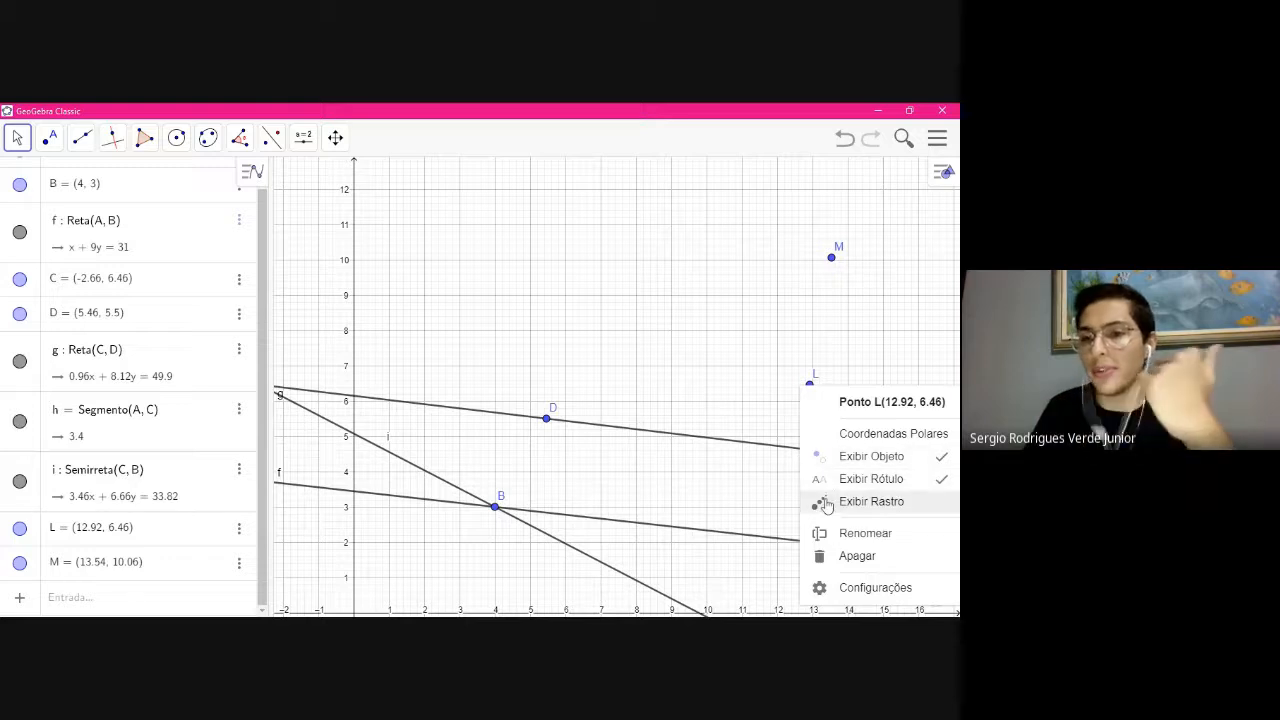
click(857, 555)
right_click(831, 257)
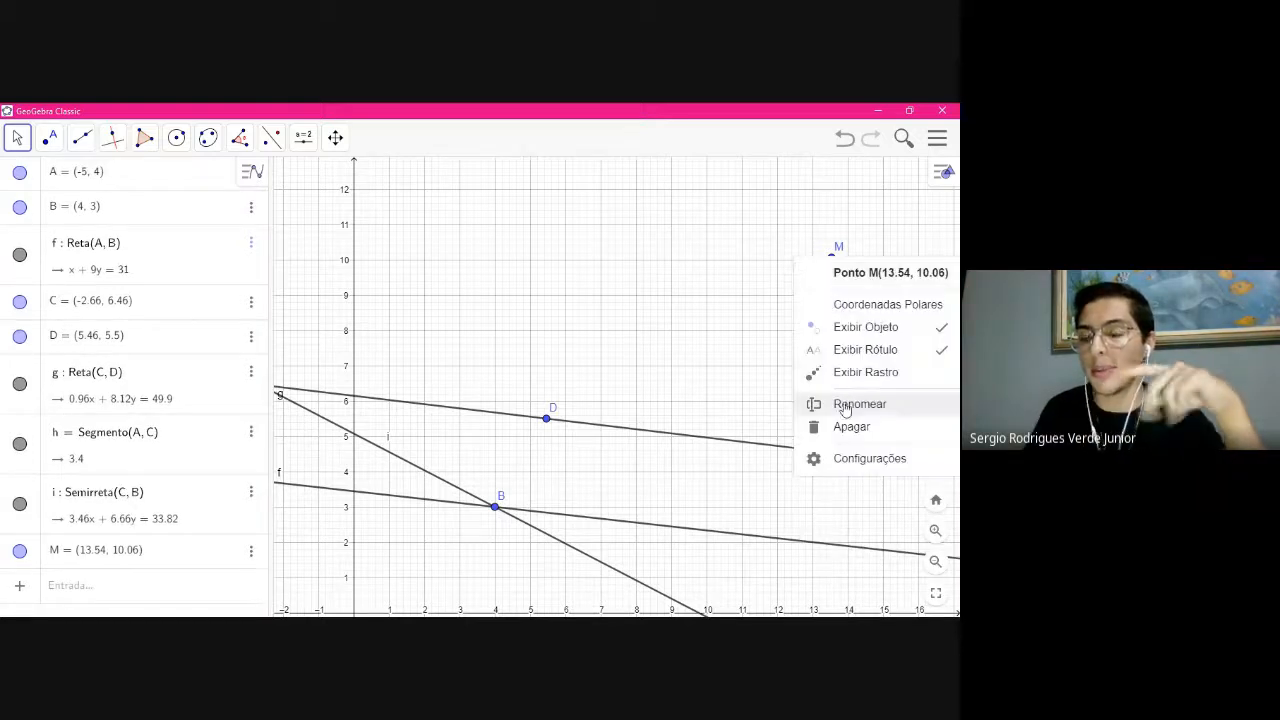
click(817, 430)
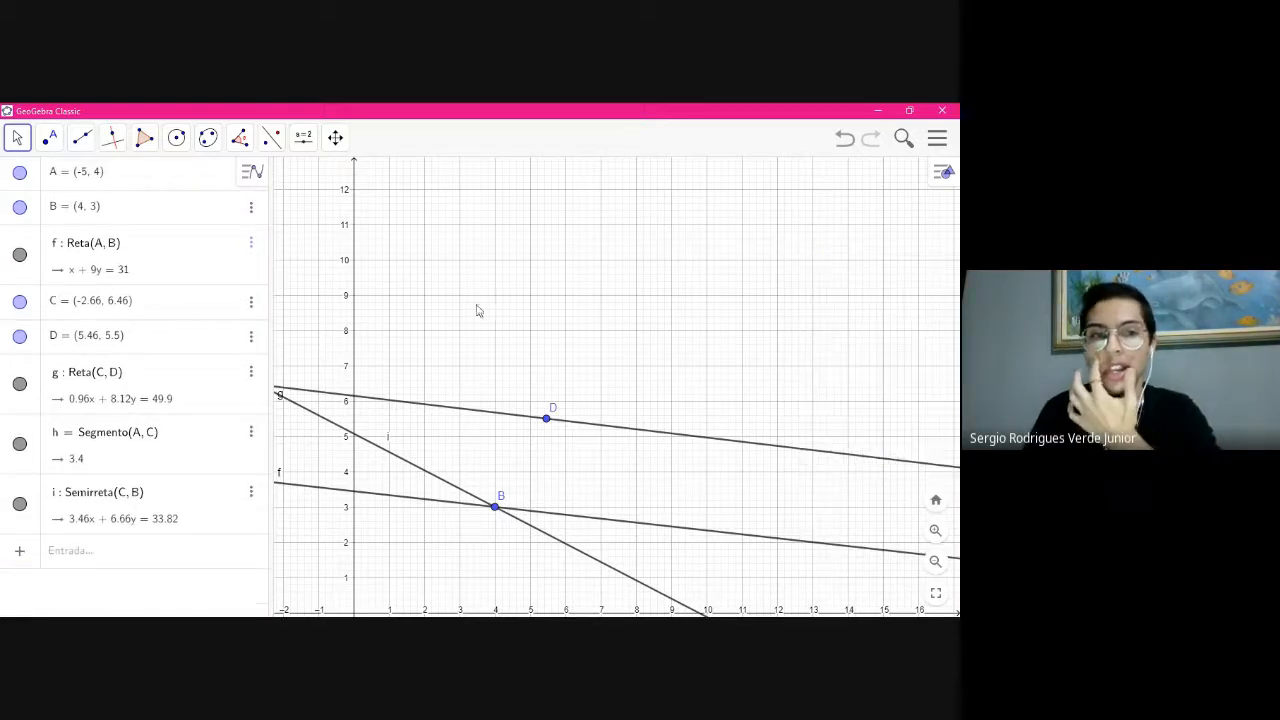
click(17, 140)
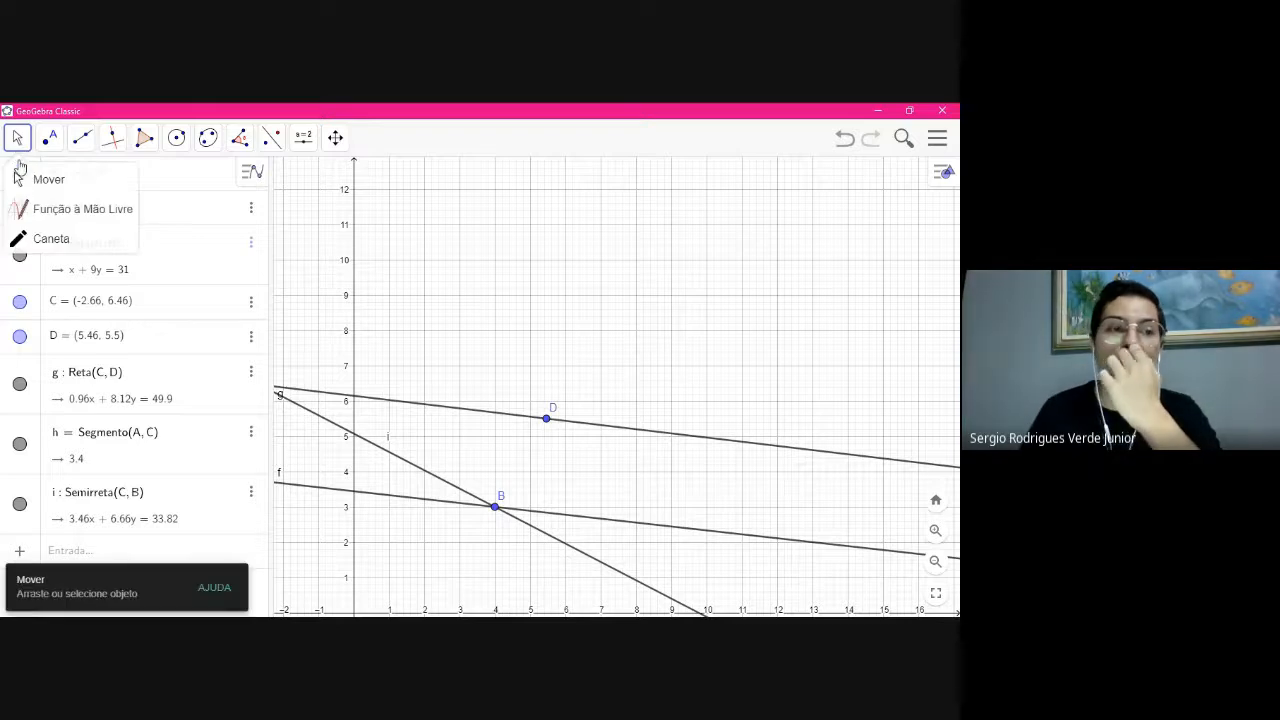
click(28, 175)
click(145, 140)
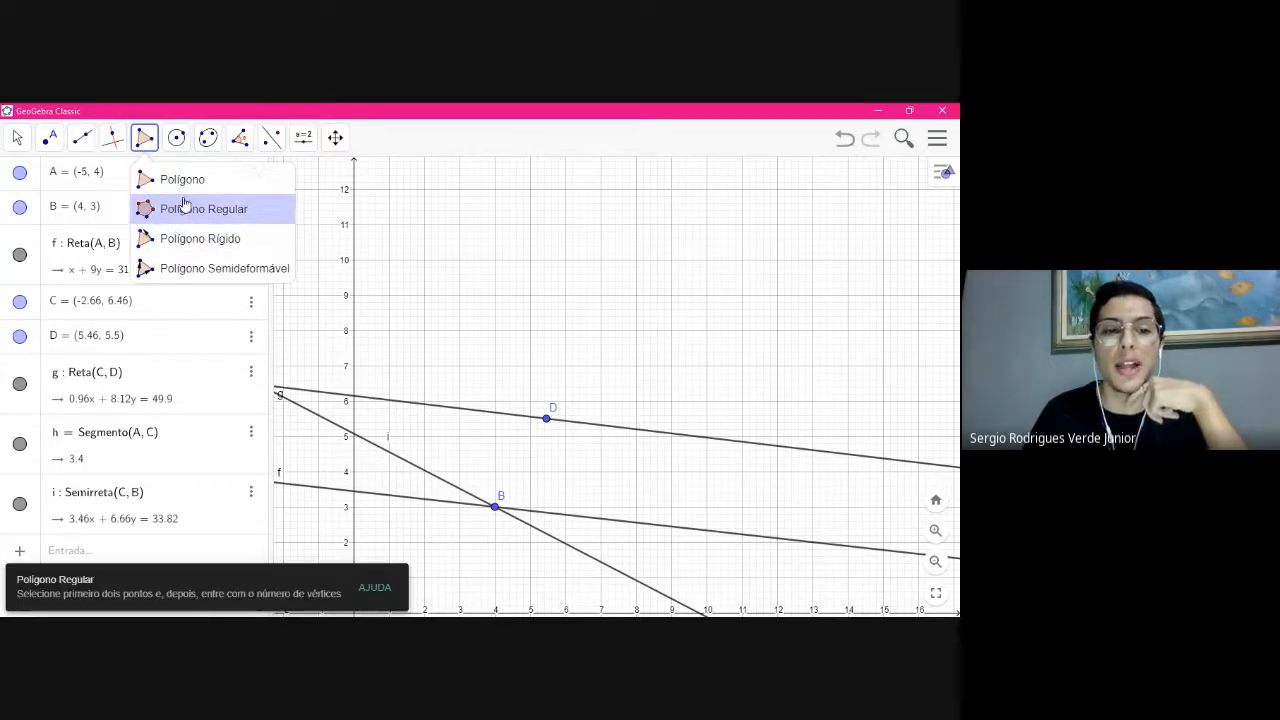
click(146, 147)
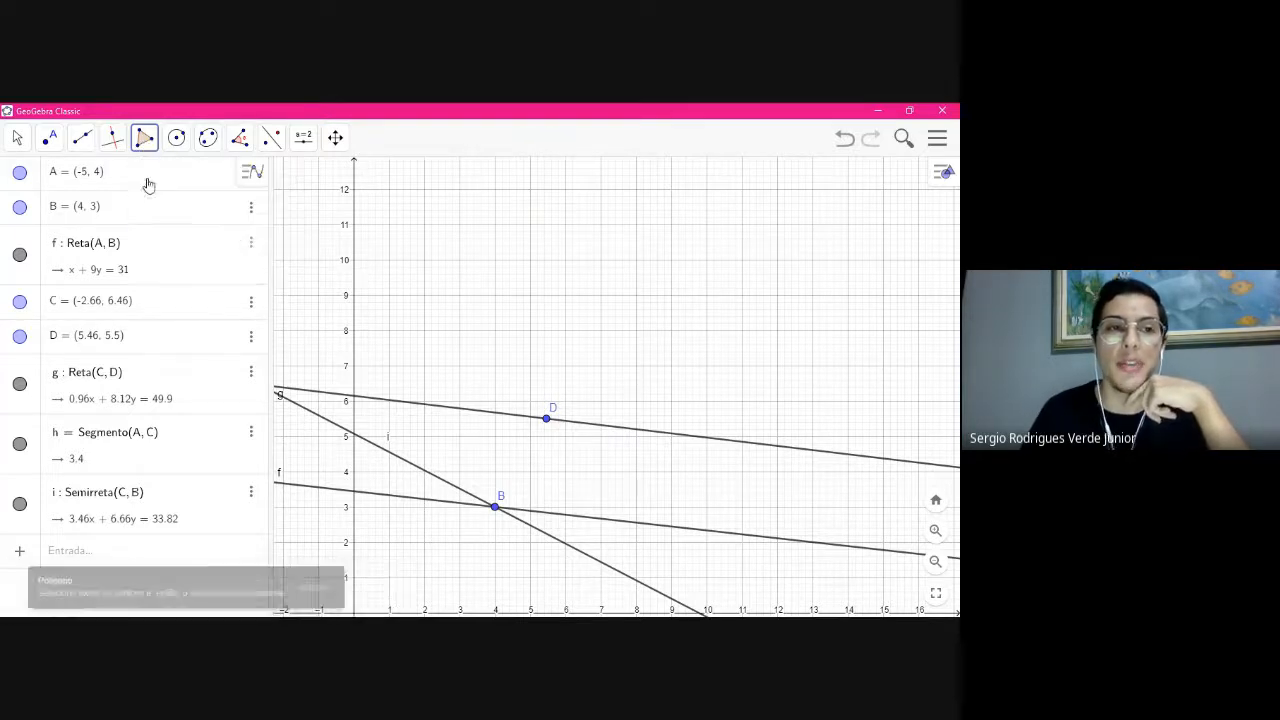
click(146, 150)
click(146, 147)
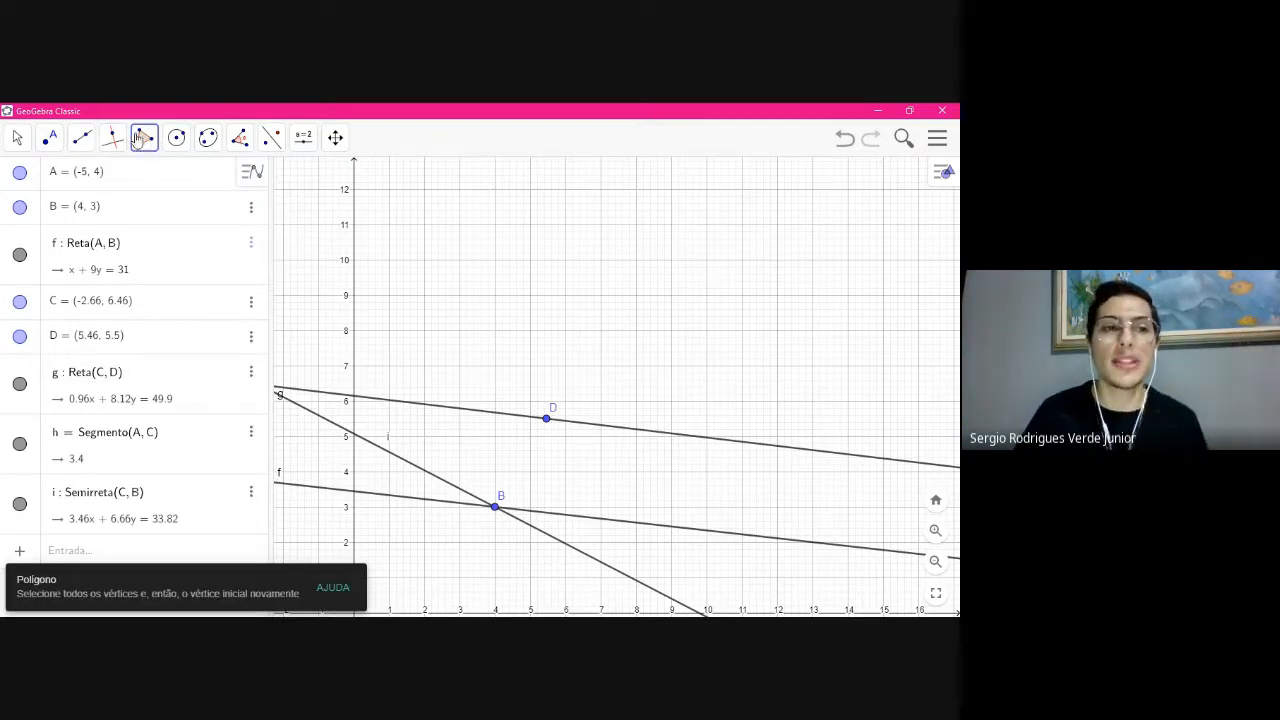
Draw a circle centred at point D that passes through point B
click(167, 141)
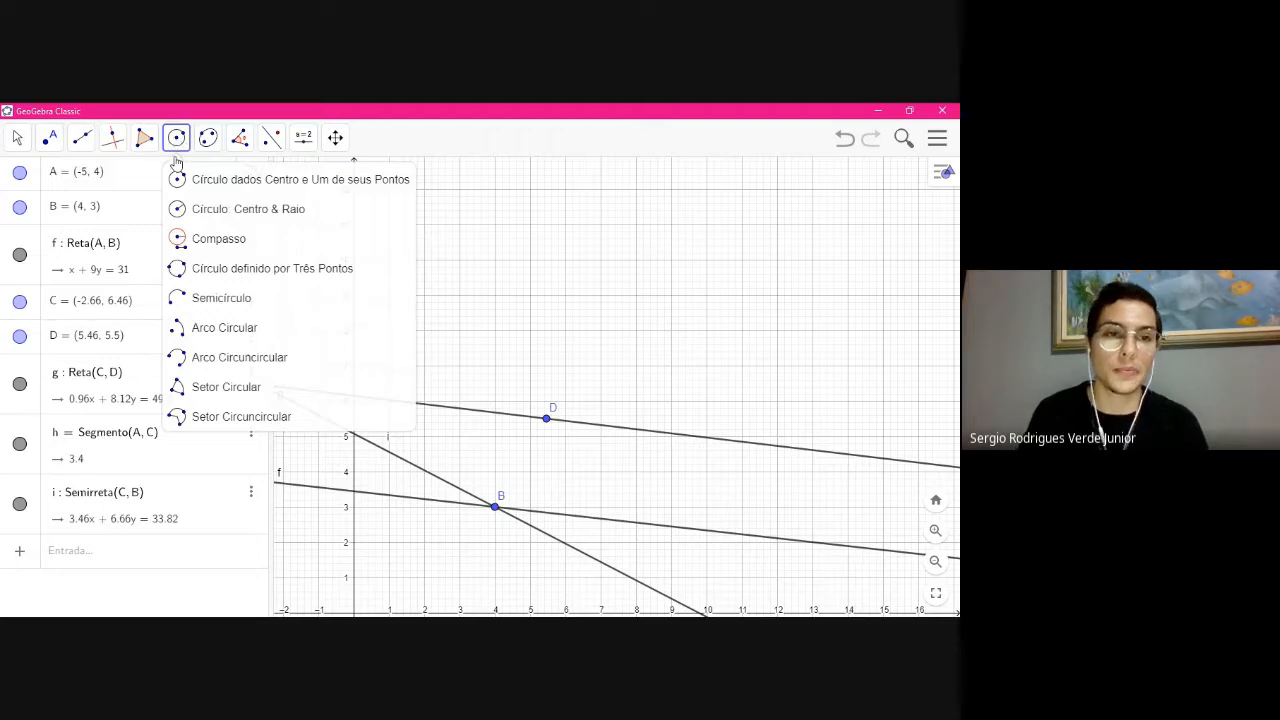
click(183, 180)
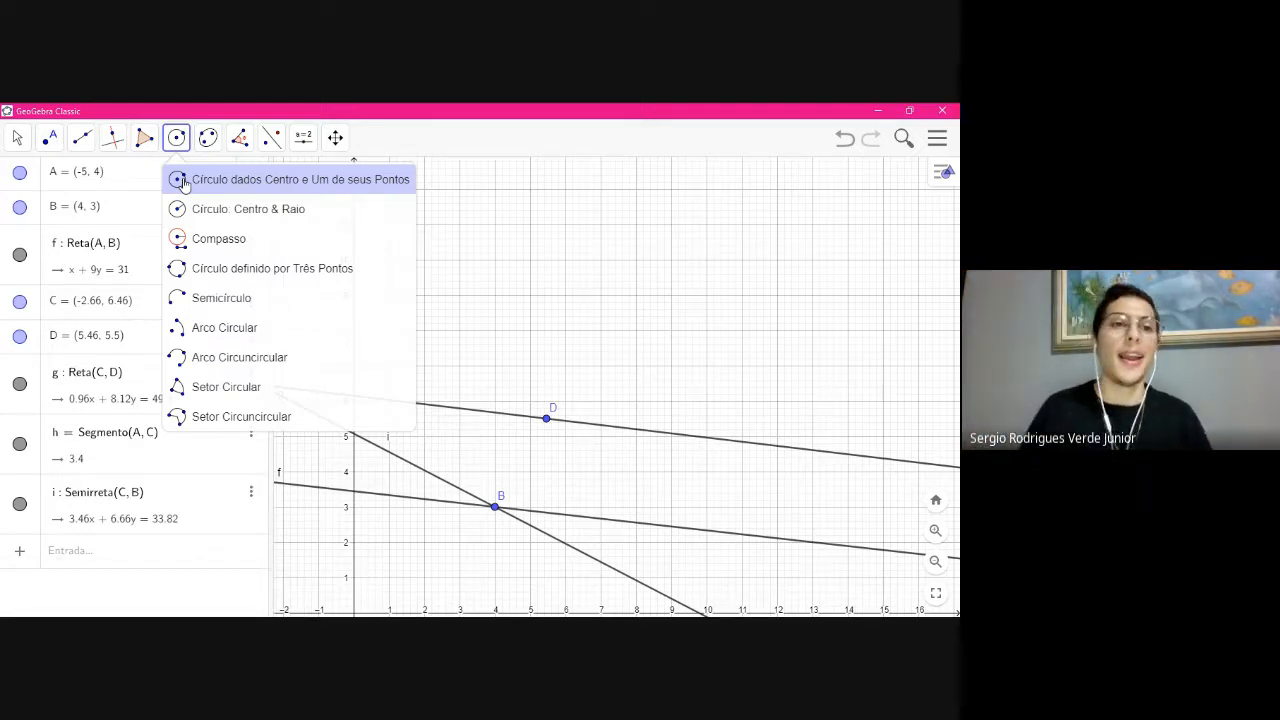
click(164, 140)
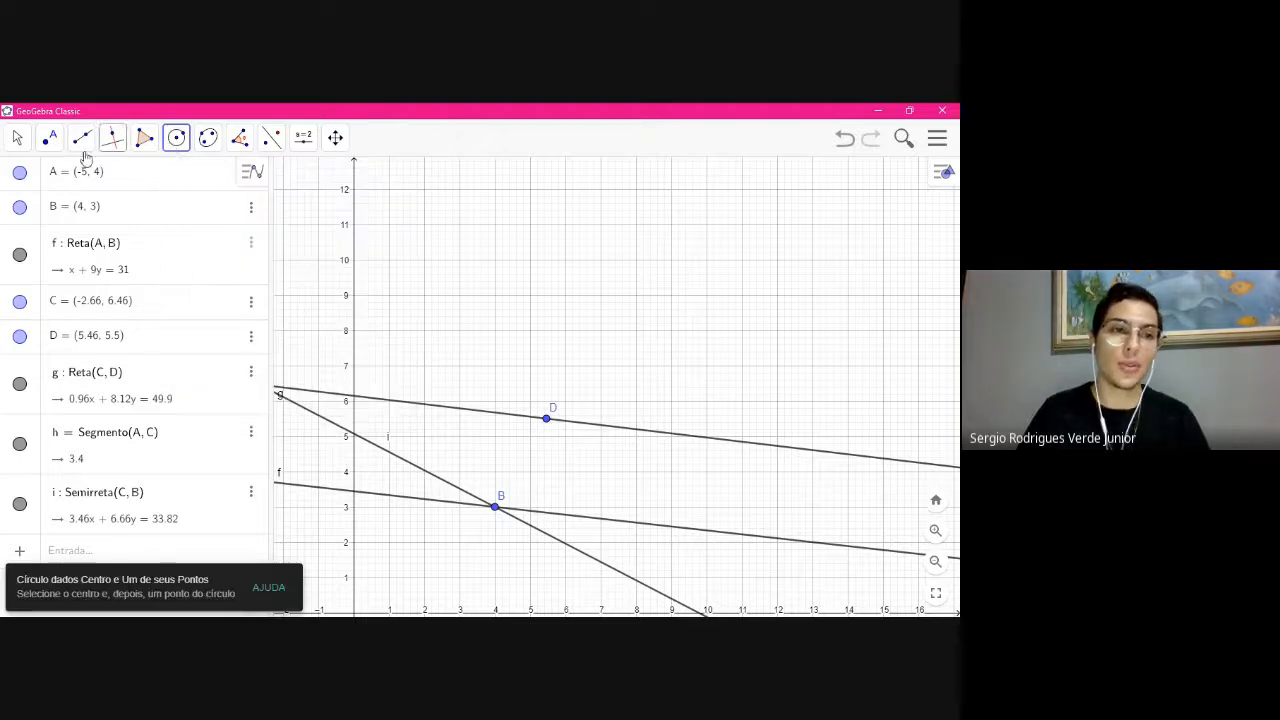
click(20, 139)
drag(547, 330, 626, 231)
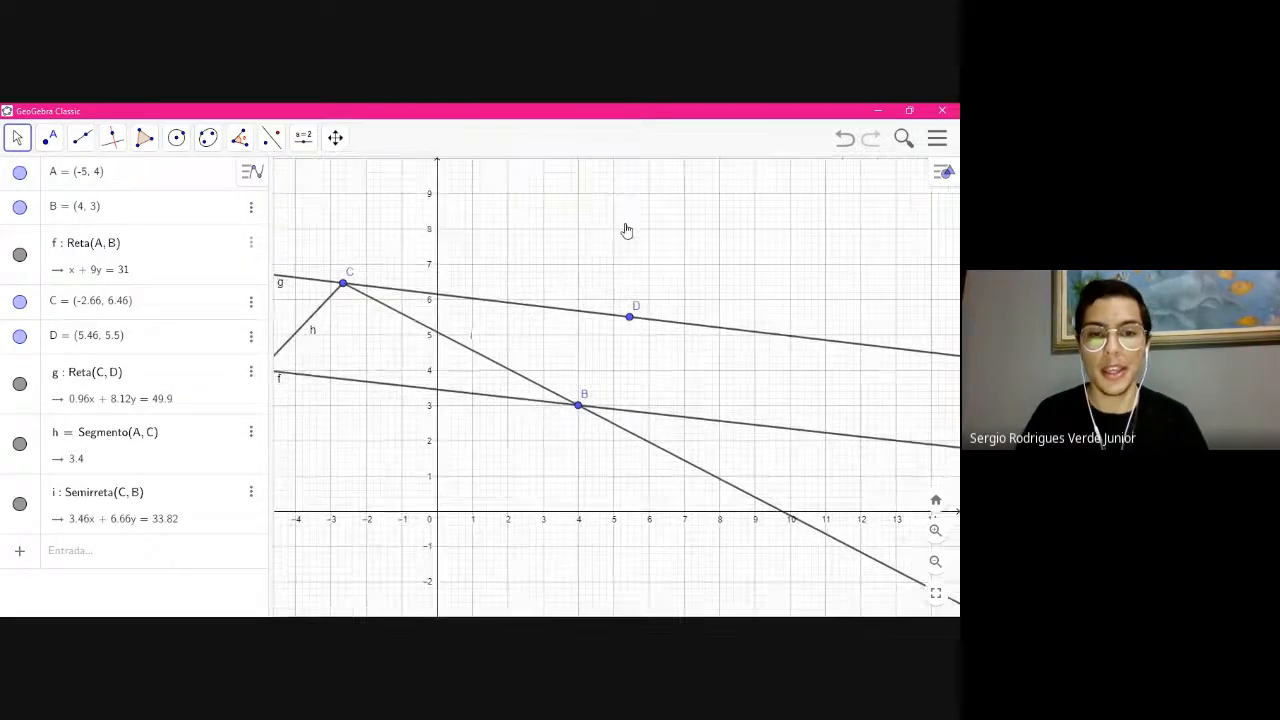
click(176, 137)
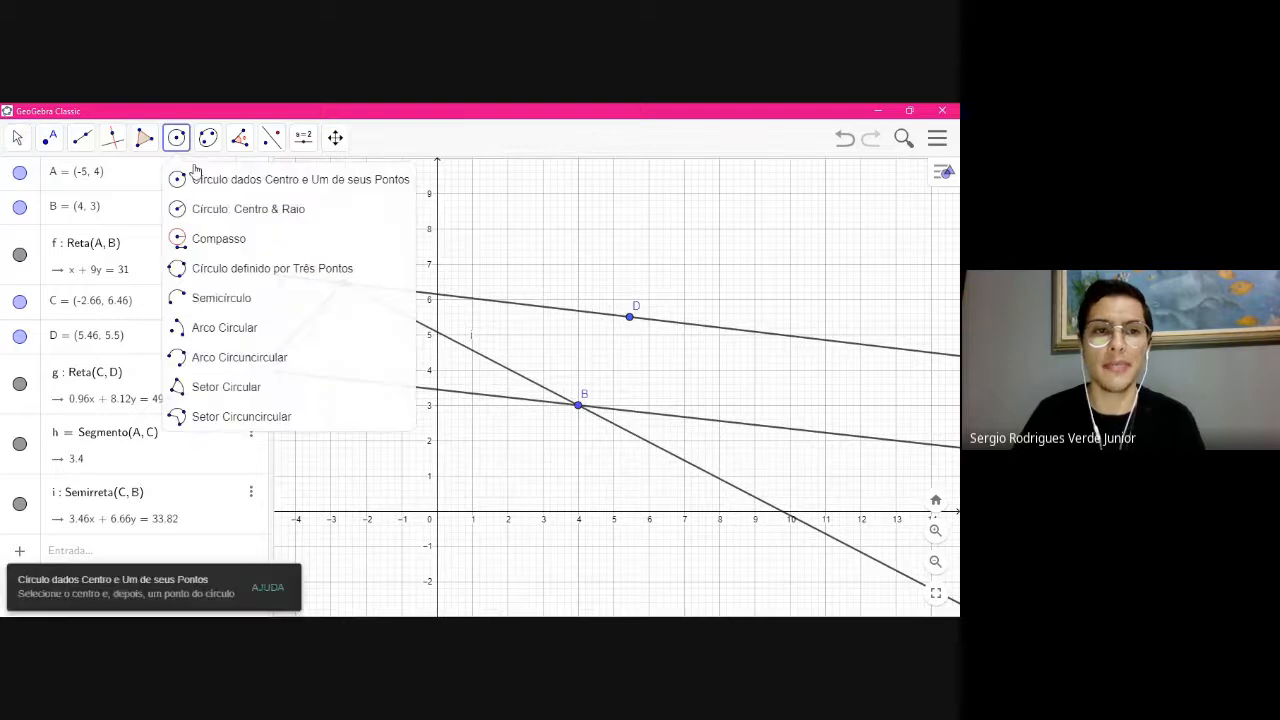
click(204, 182)
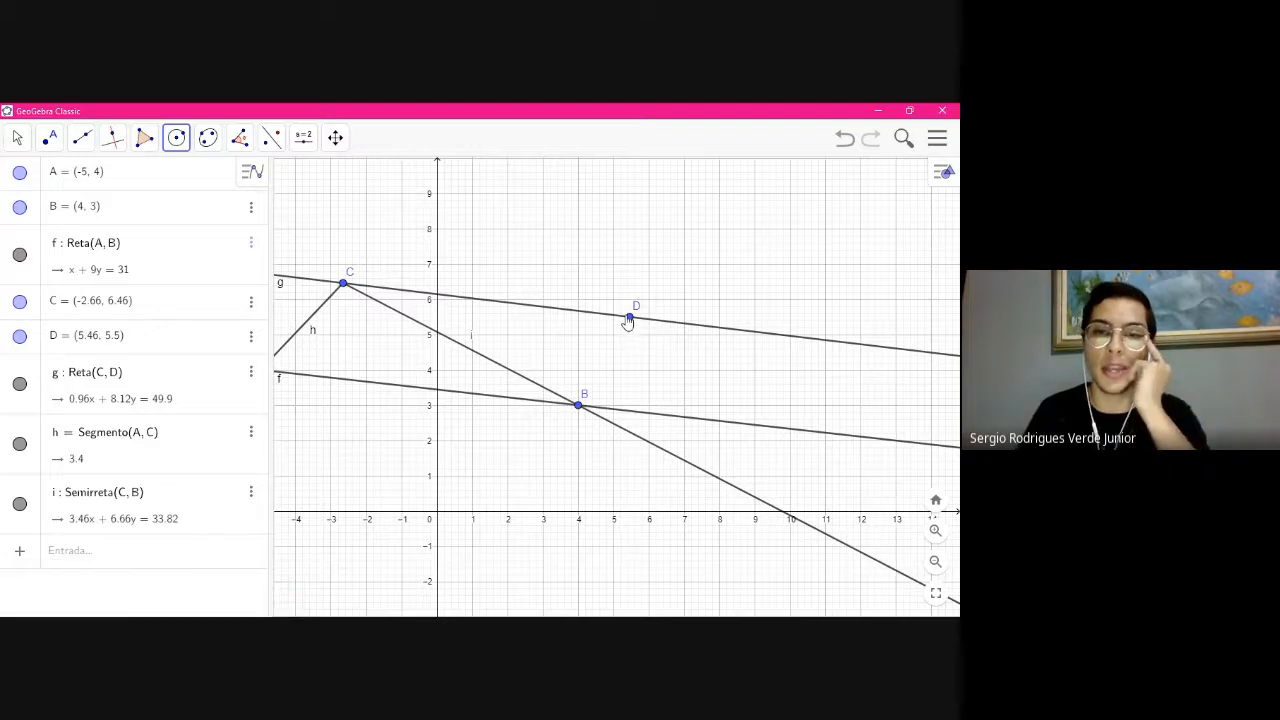
click(176, 147)
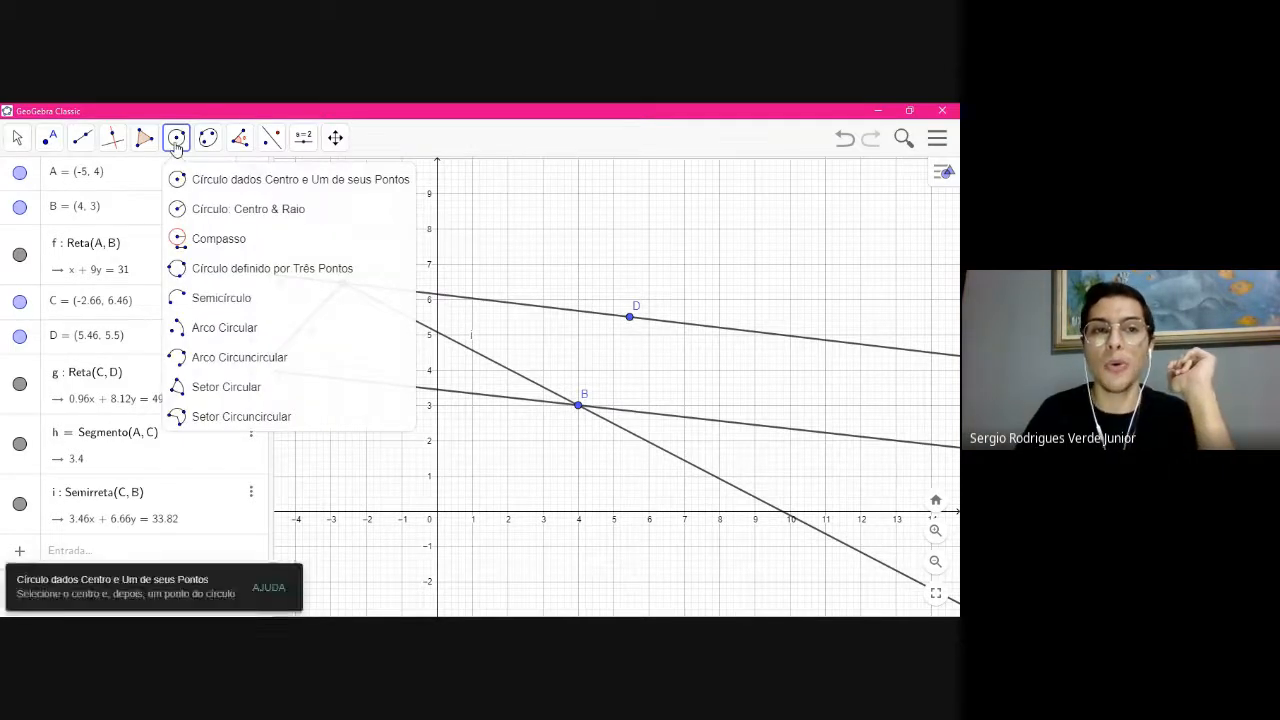
click(223, 181)
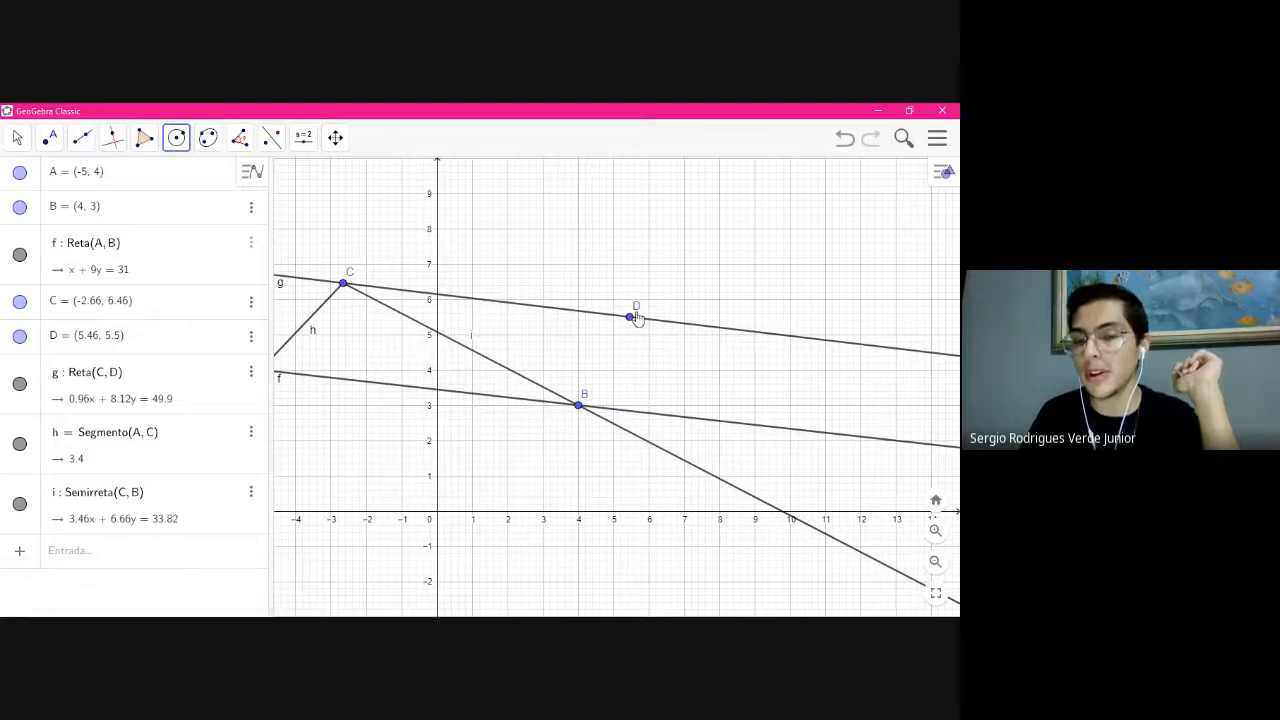
click(630, 320)
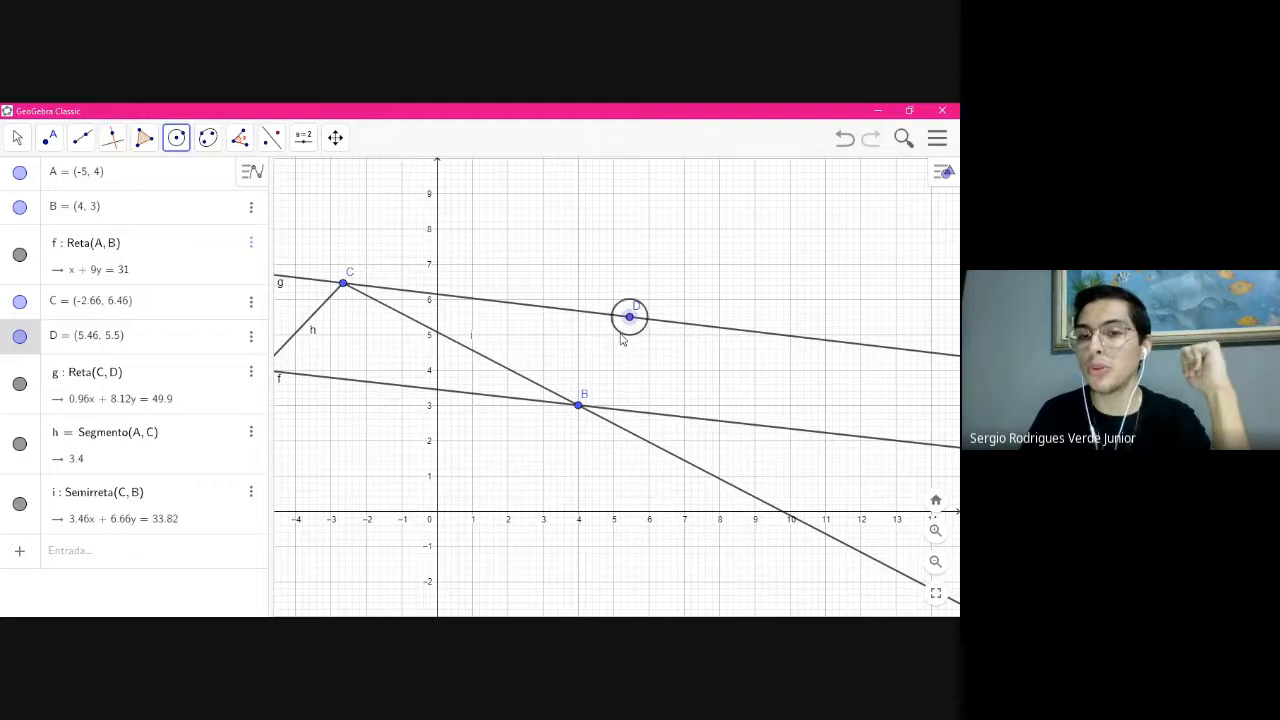
click(578, 410)
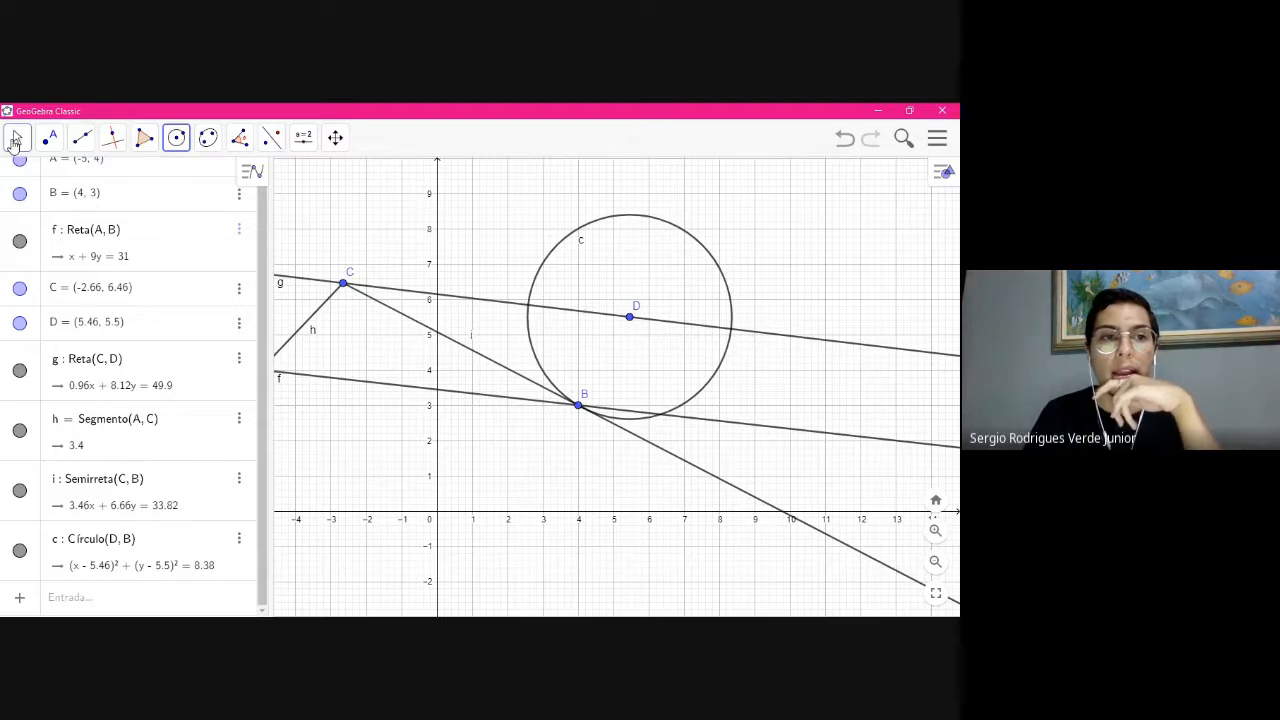
Draw a circle centred at point C with a radius of 3 using the Círculo: Centro & Raio tool
click(178, 140)
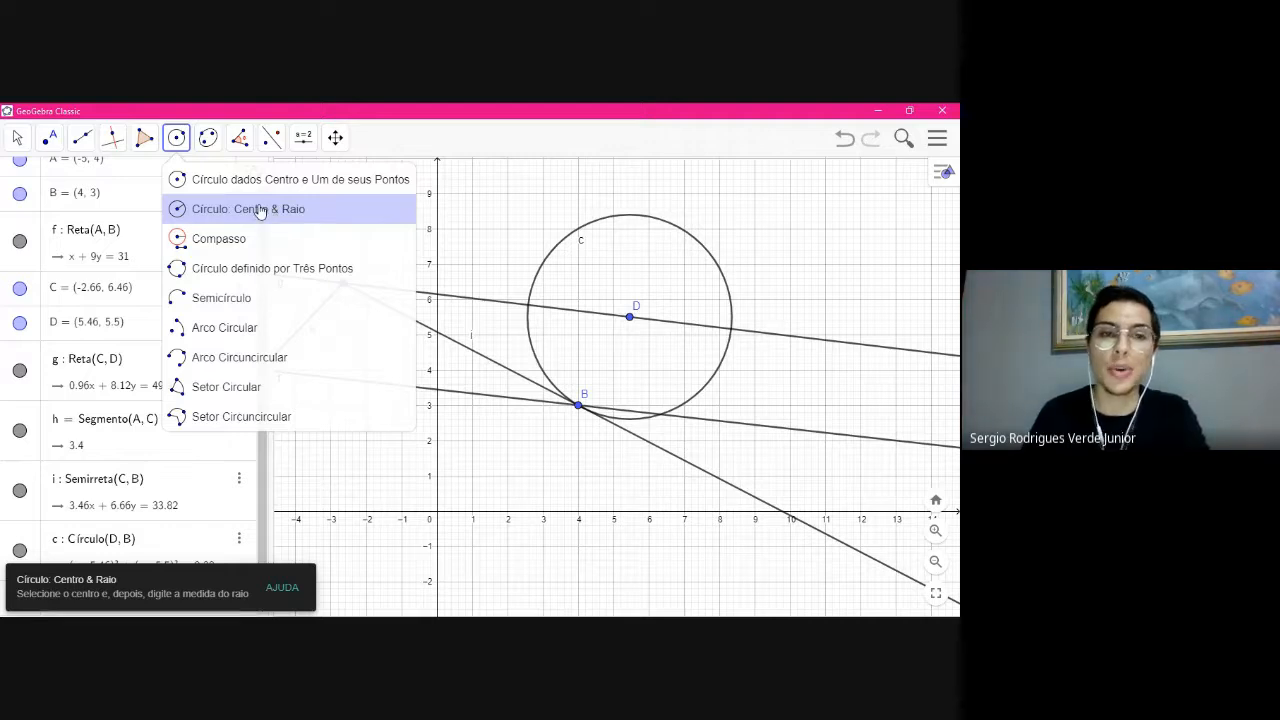
click(17, 138)
drag(474, 251, 655, 273)
click(176, 137)
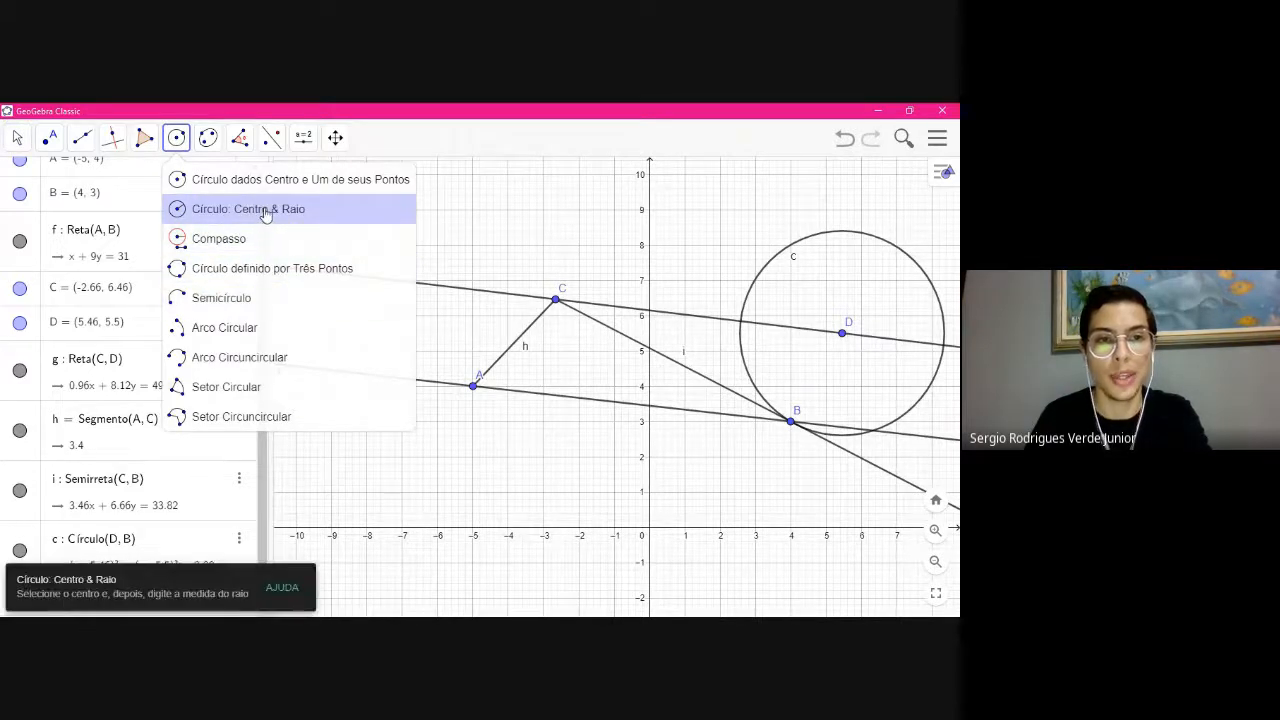
click(268, 213)
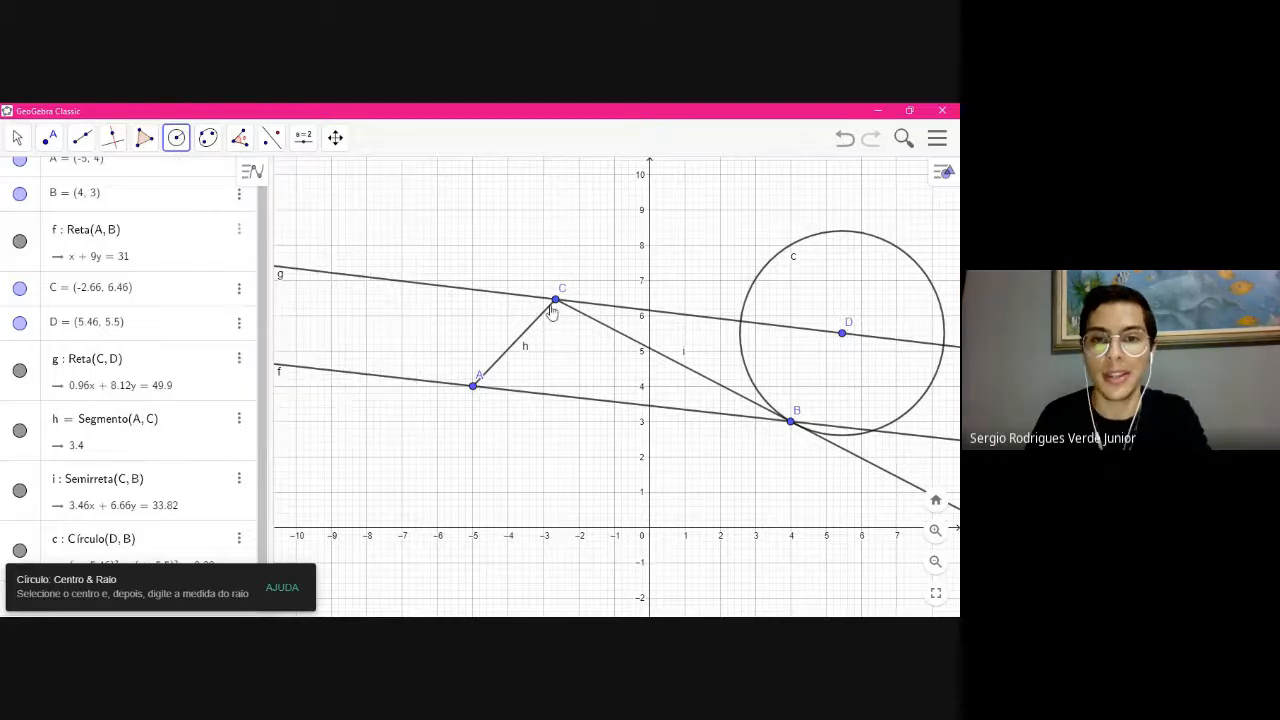
click(176, 137)
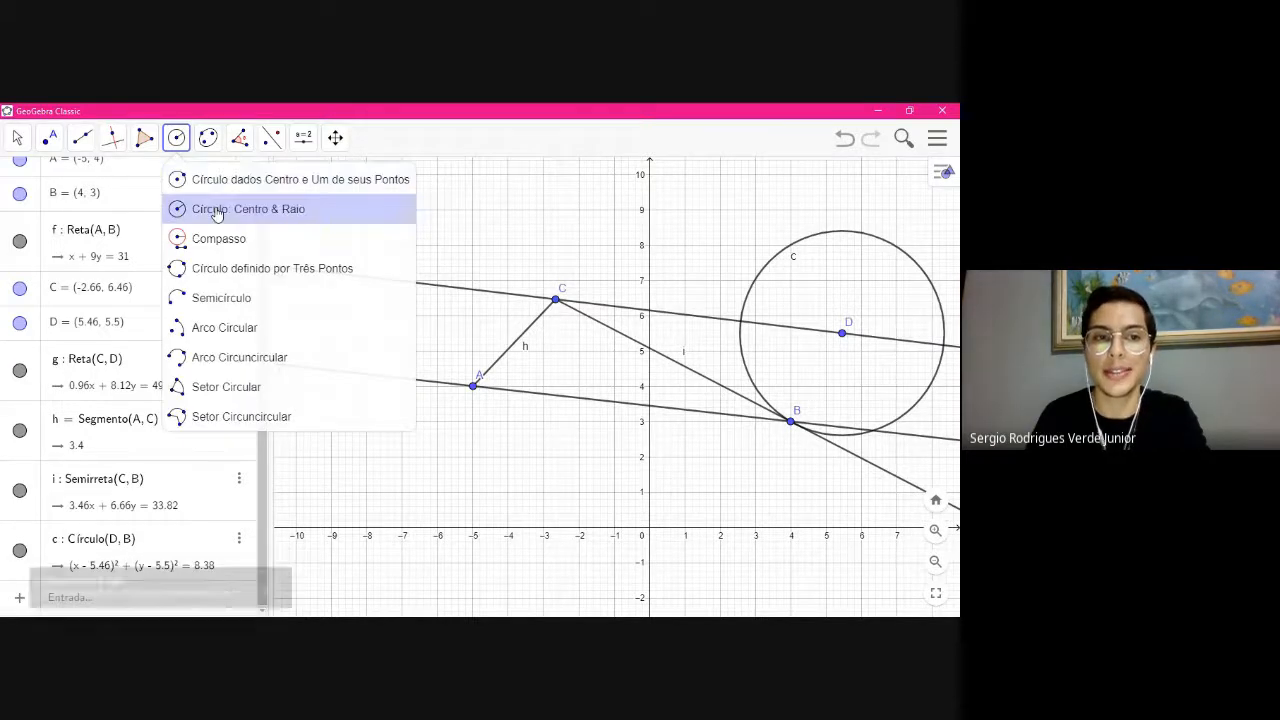
click(225, 213)
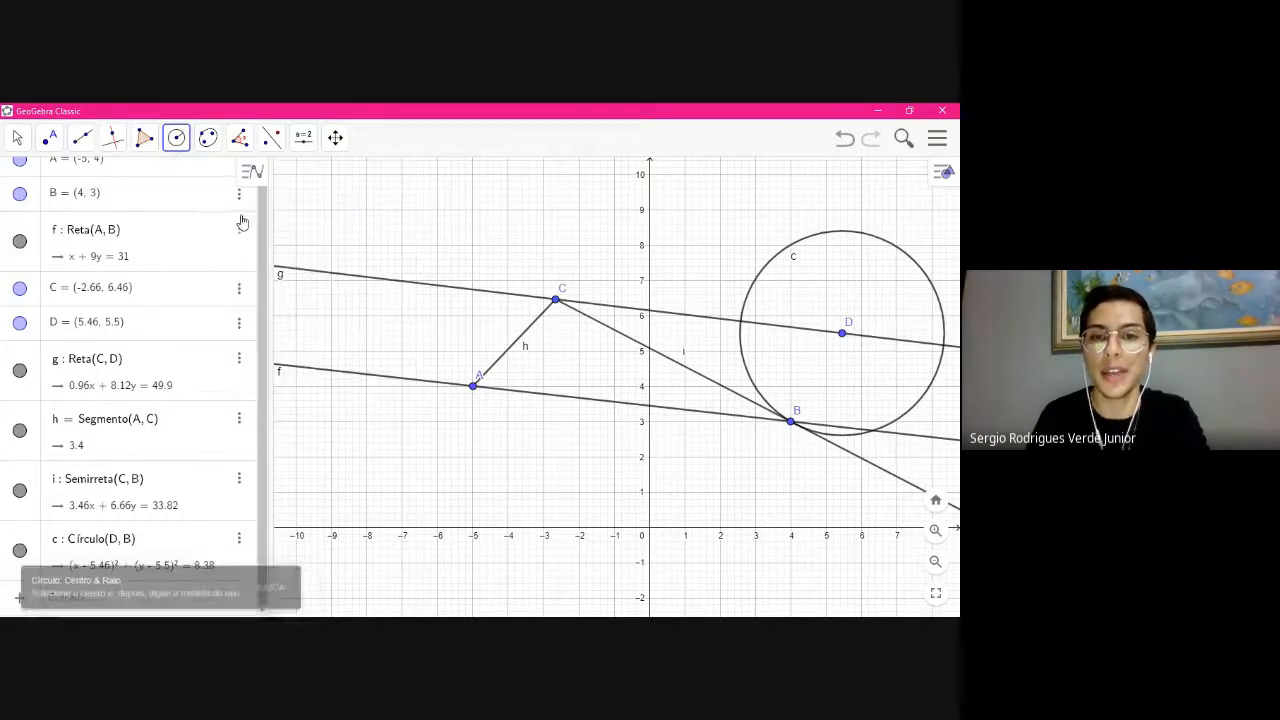
click(556, 302)
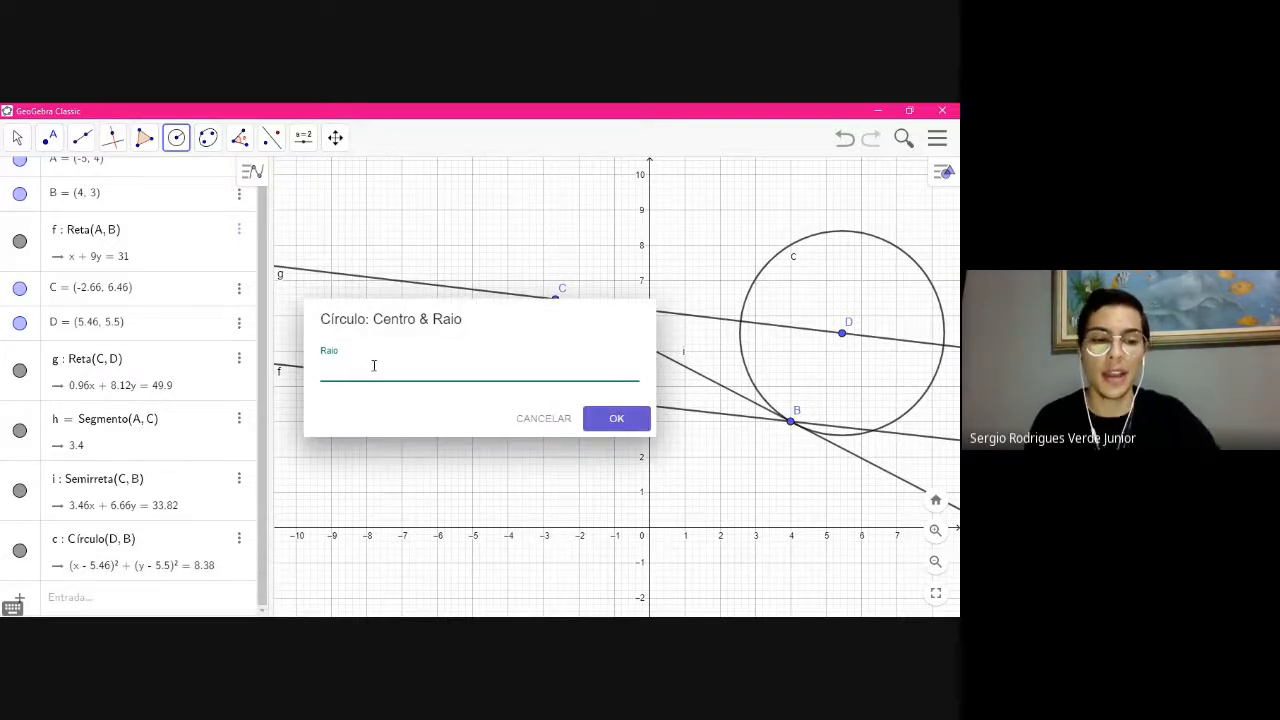
text(3)
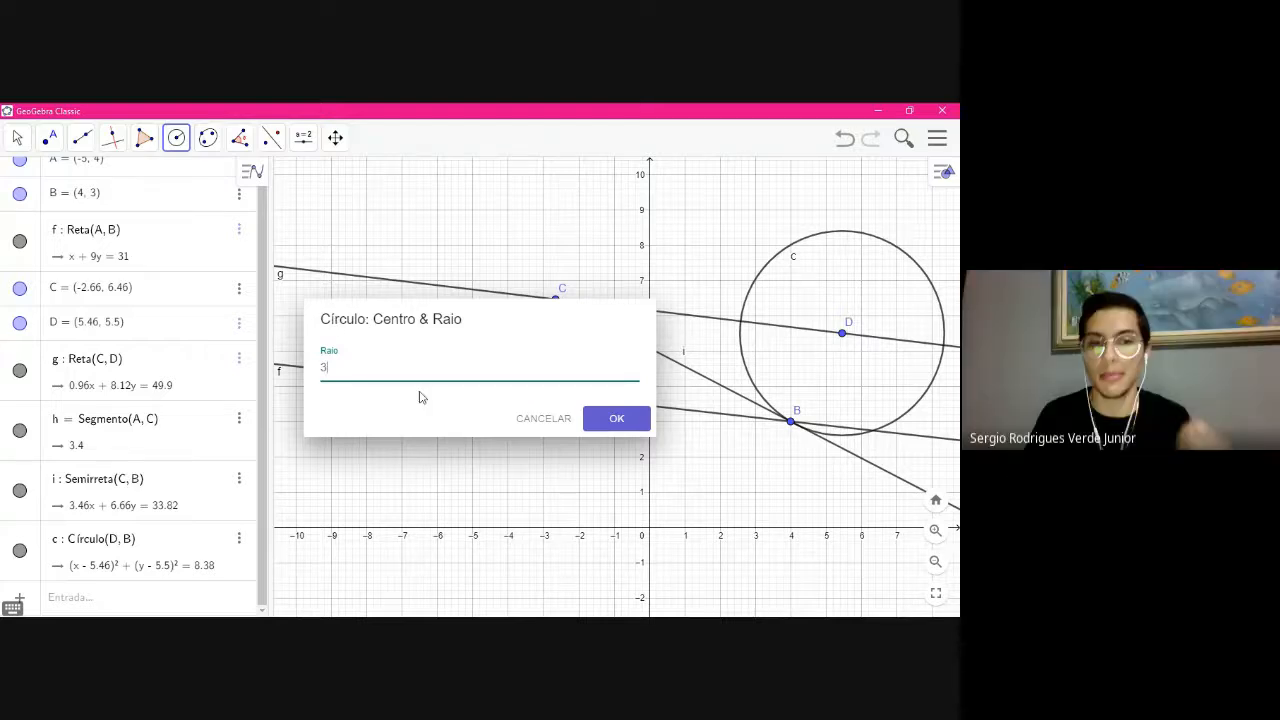
drag(360, 369, 310, 372)
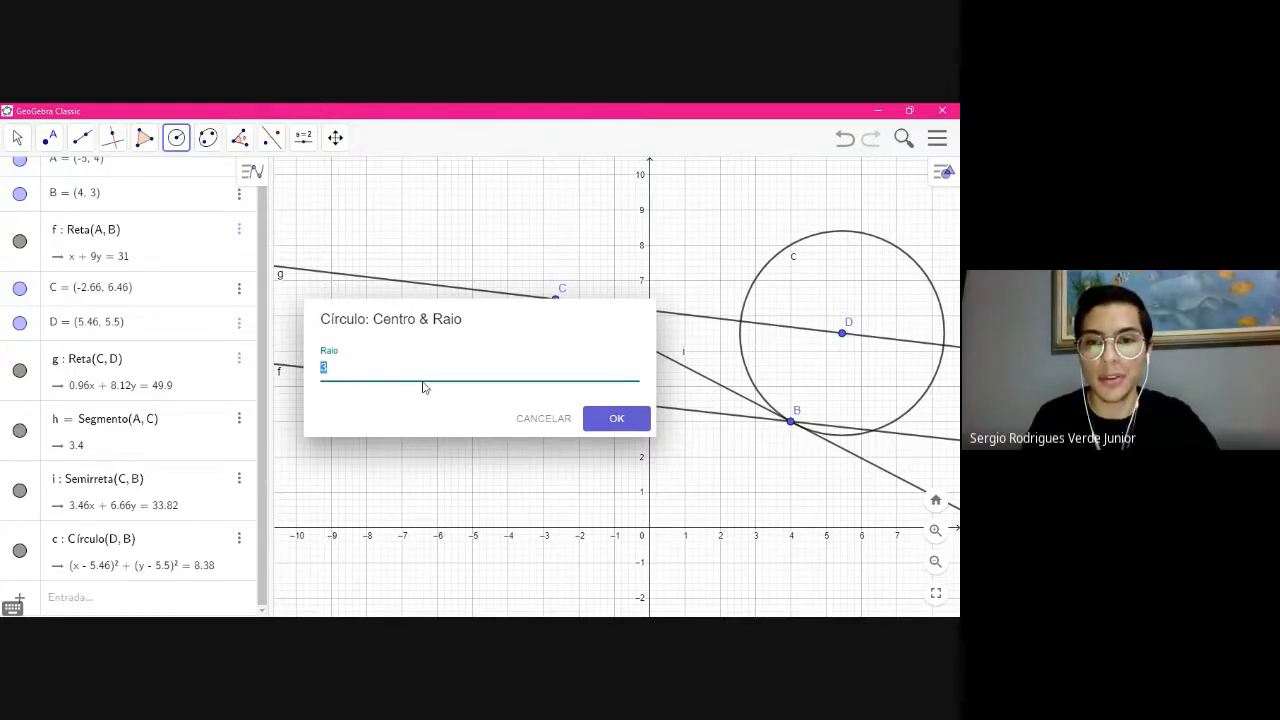
click(600, 423)
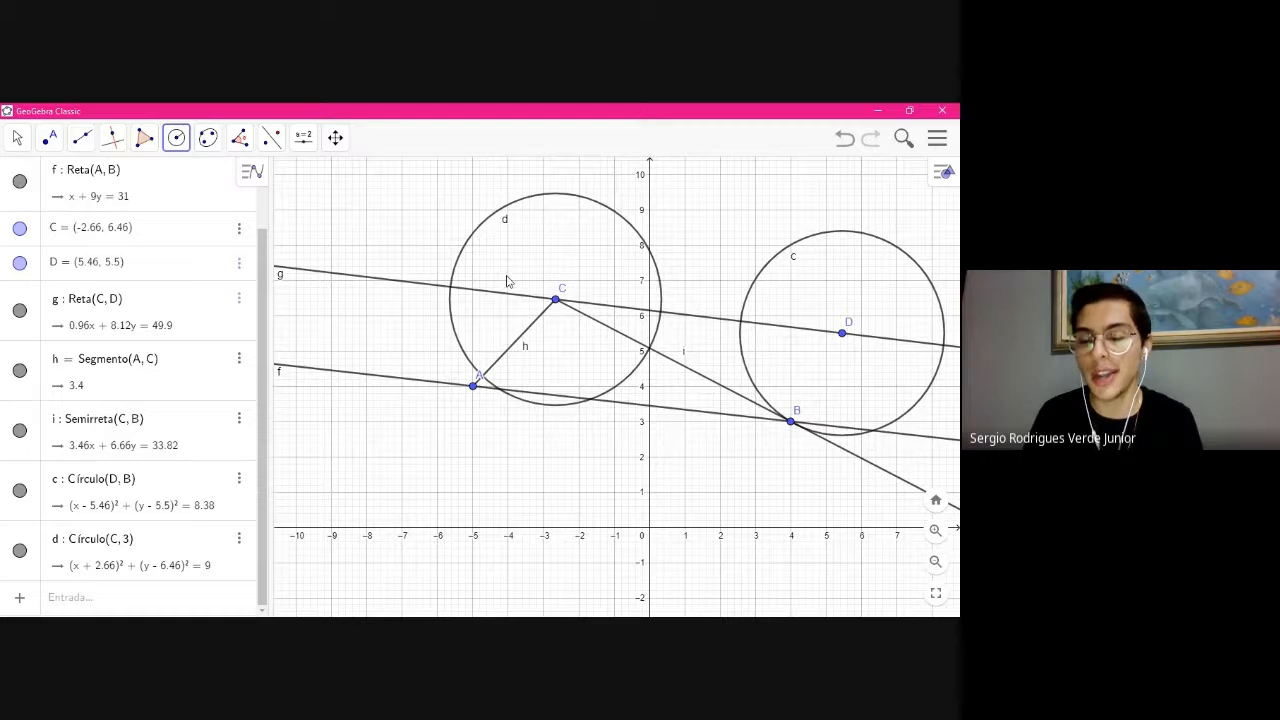
Switch to the Mover tool and delete the circle of radius 3 centred at point C
click(172, 142)
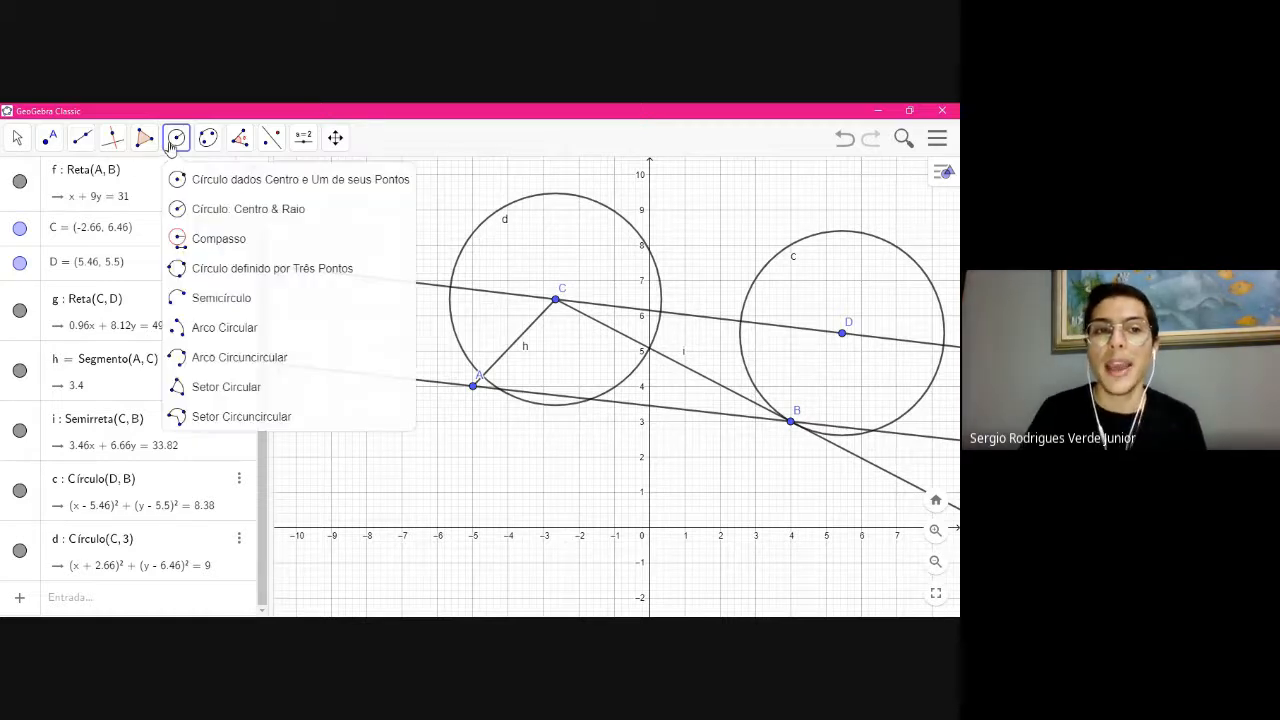
click(15, 138)
click(35, 180)
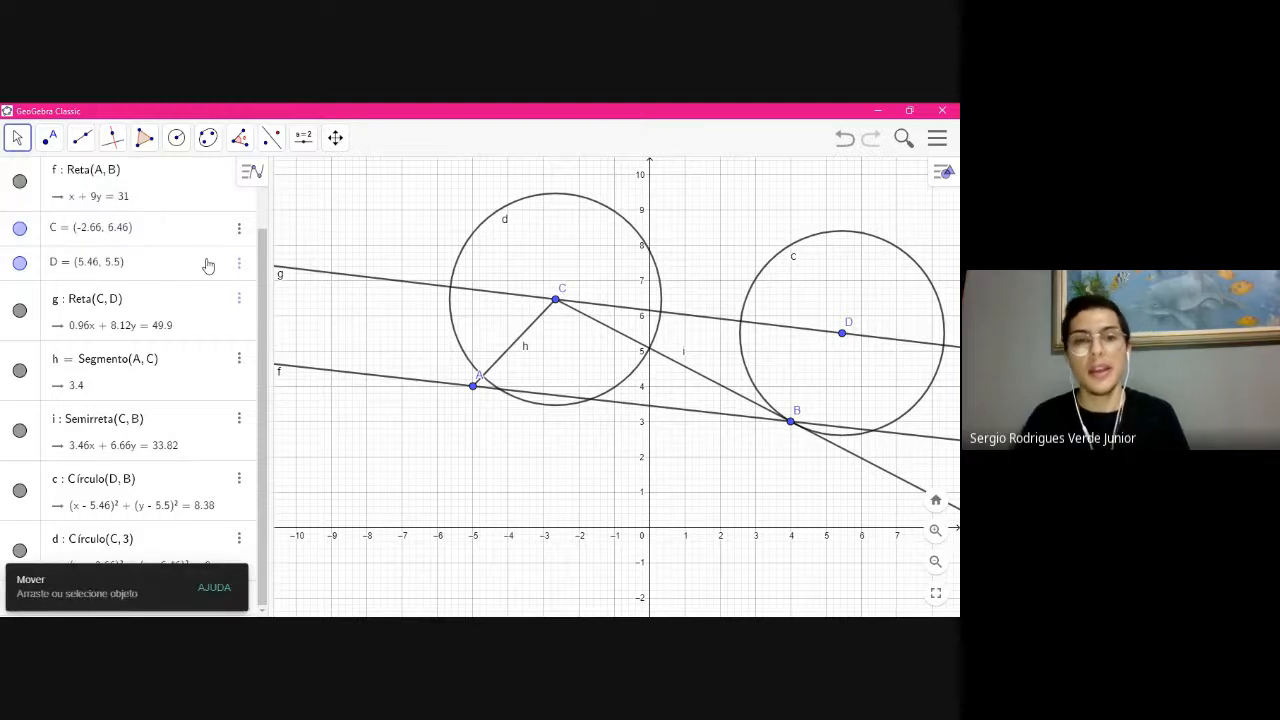
drag(343, 228, 308, 228)
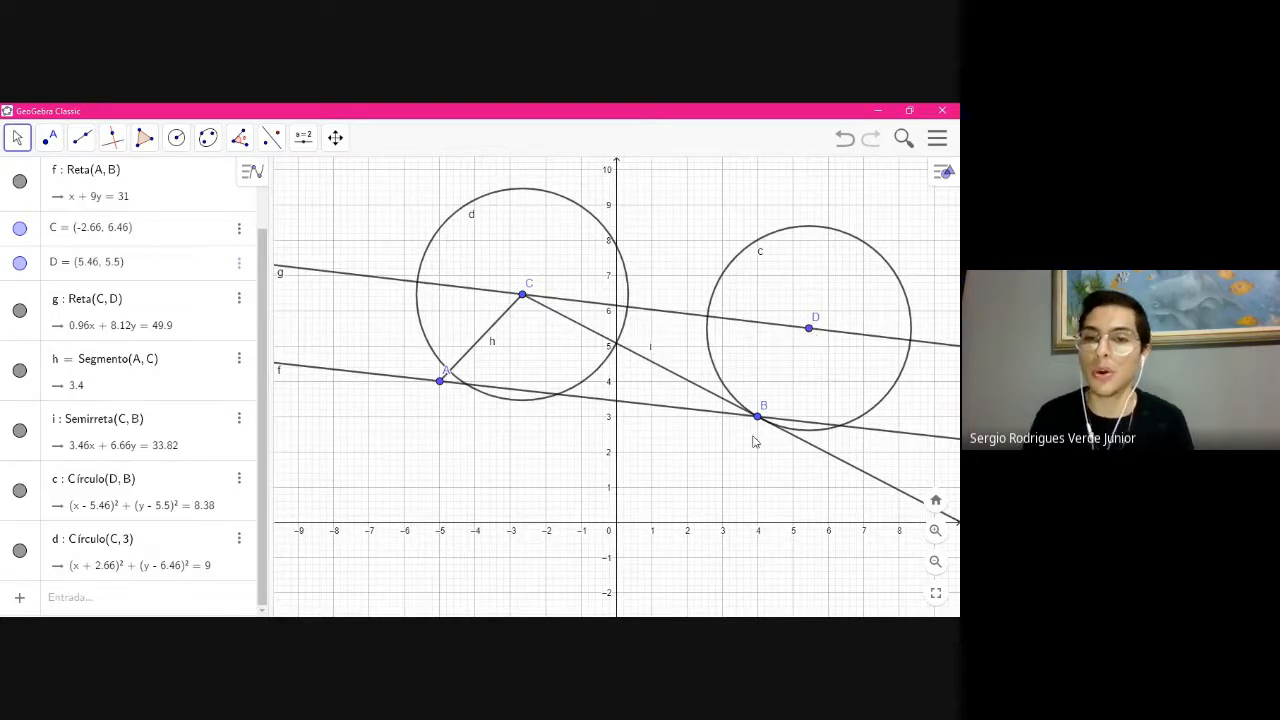
click(428, 251)
right_click(428, 251)
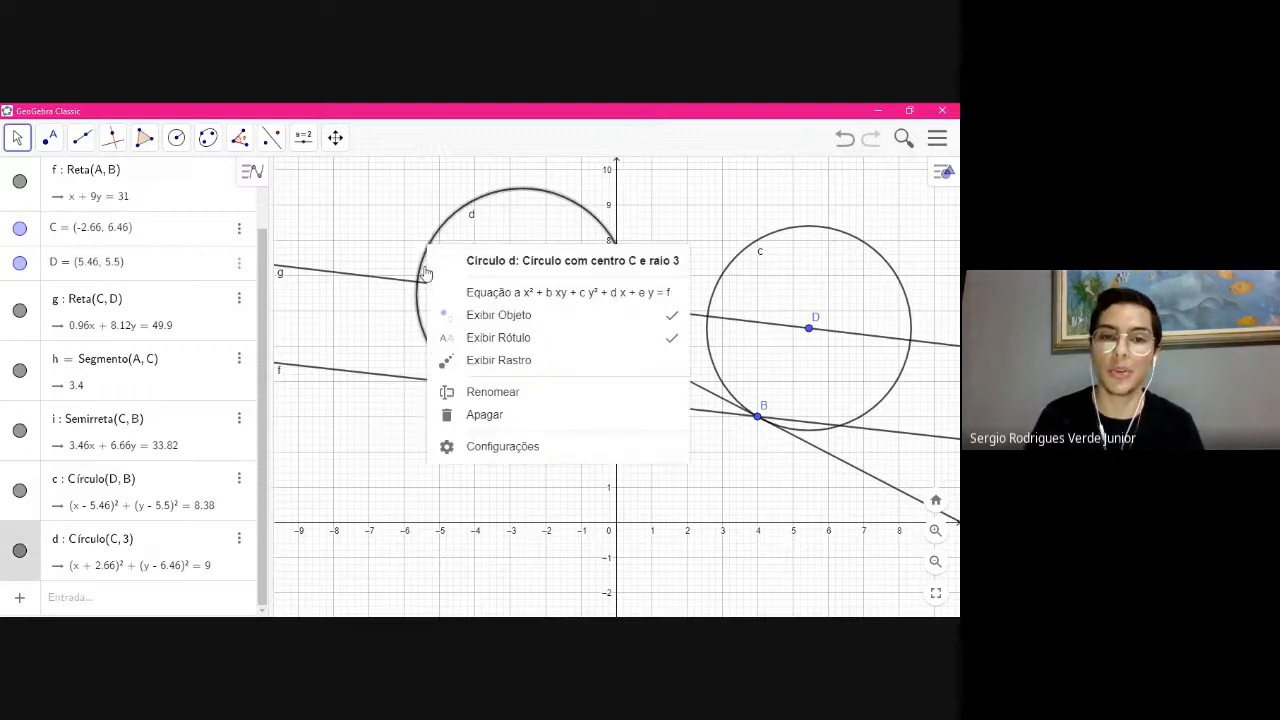
click(483, 416)
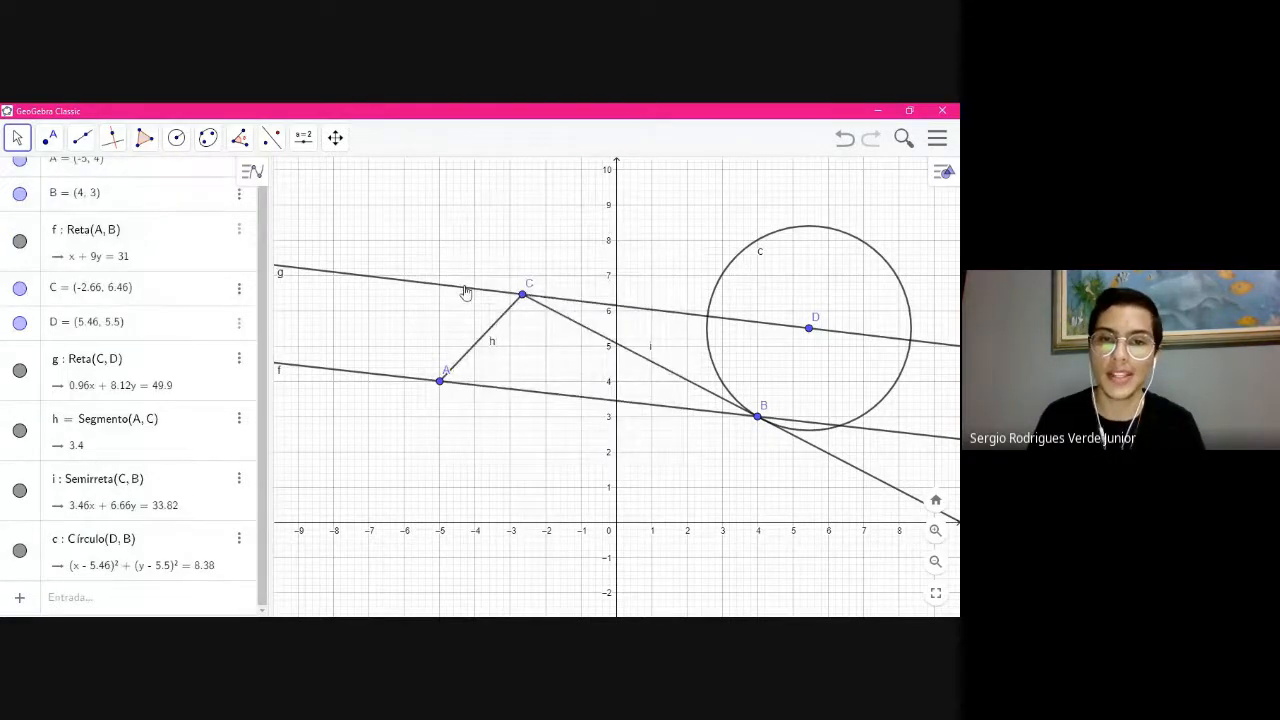
Delete line g through C and D, line f through A and B, and segment h between A and C
right_click(465, 291)
click(530, 509)
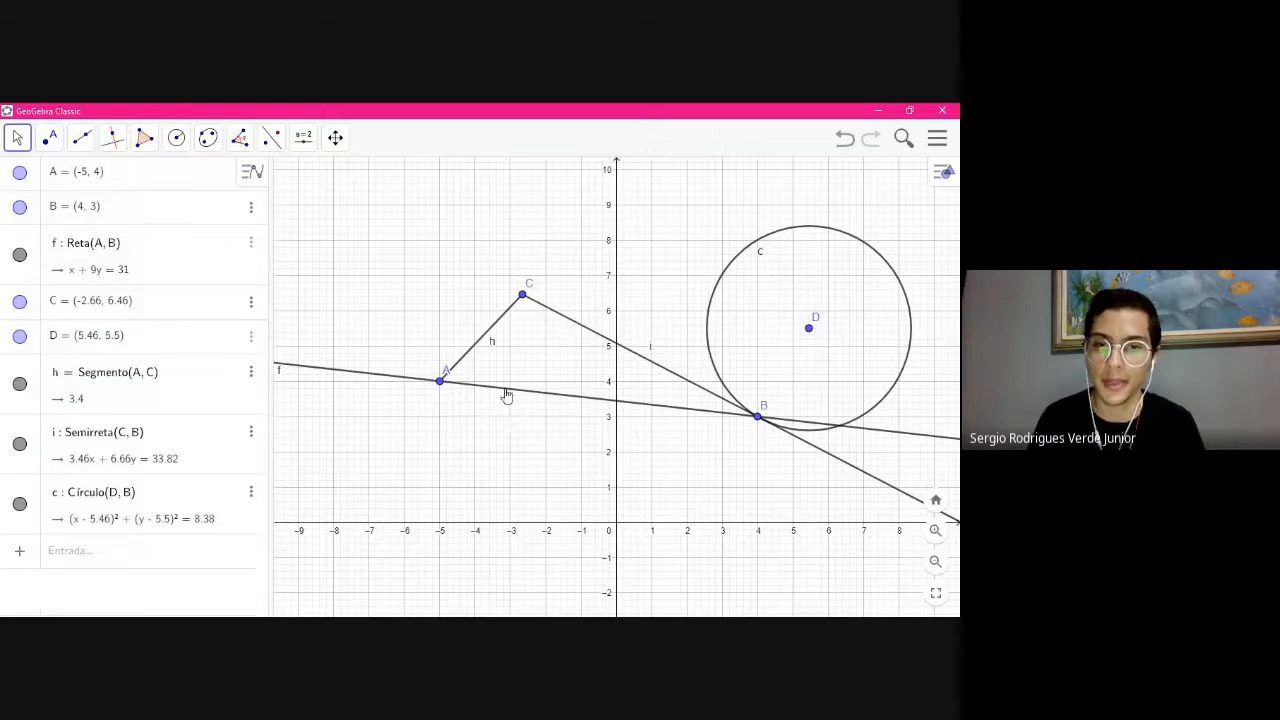
right_click(506, 395)
click(578, 569)
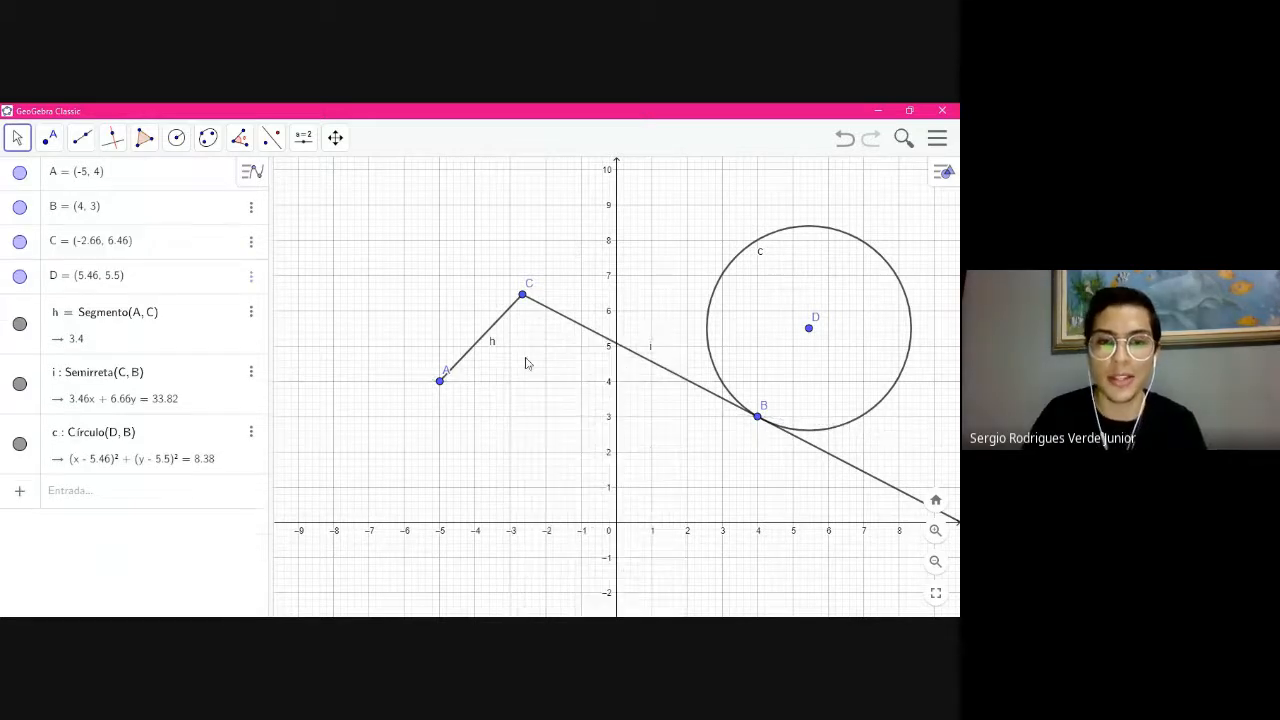
right_click(502, 323)
click(568, 470)
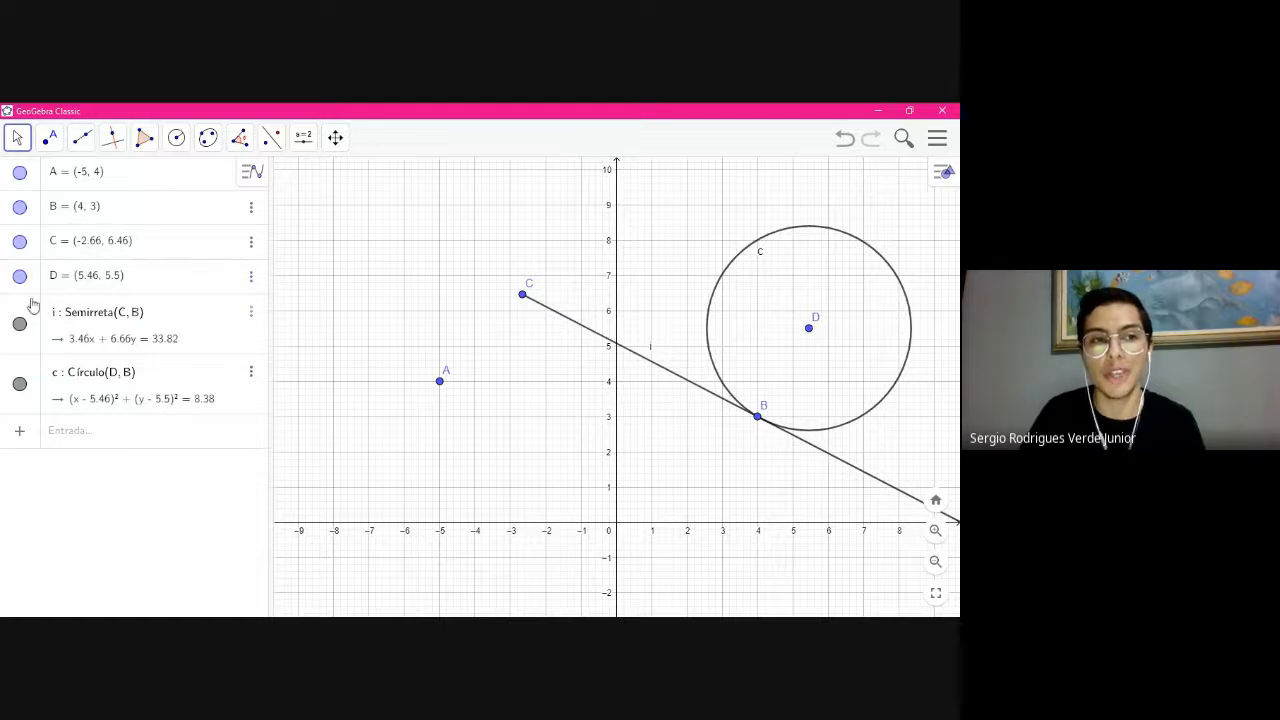
Delete points A and C, the circle centred at D, and point D, keeping point B
right_click(441, 384)
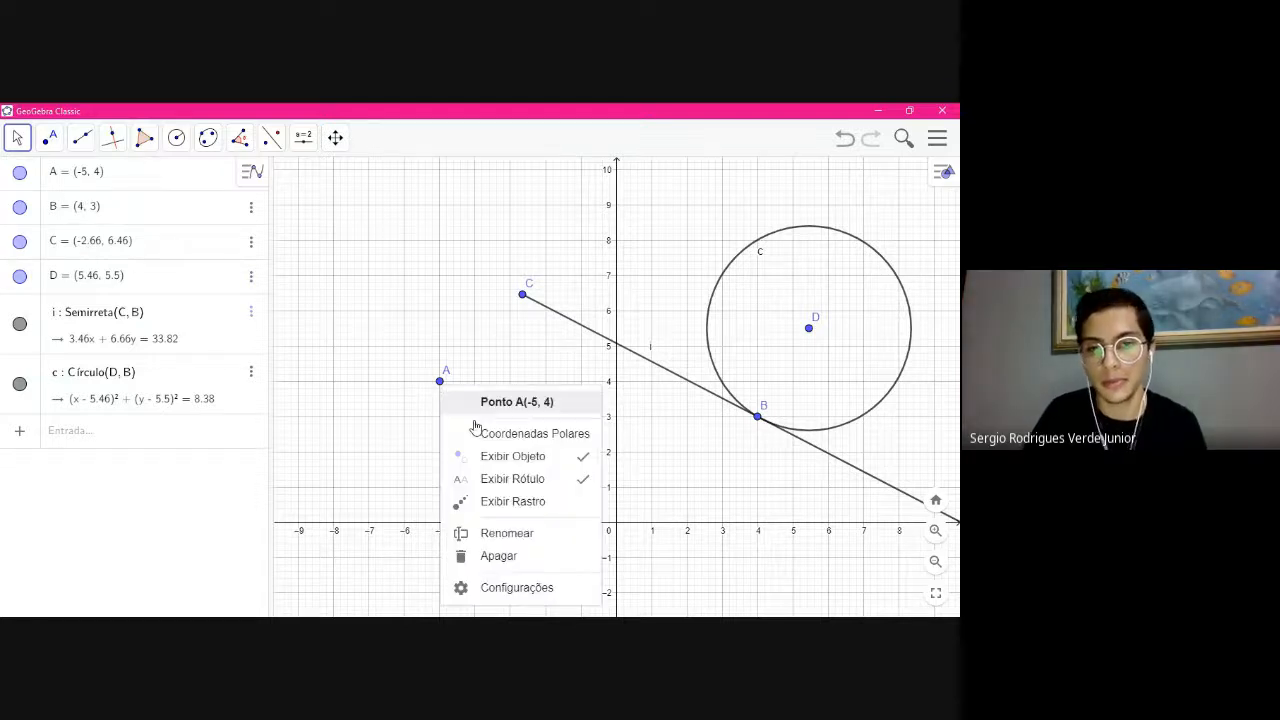
click(522, 555)
right_click(522, 304)
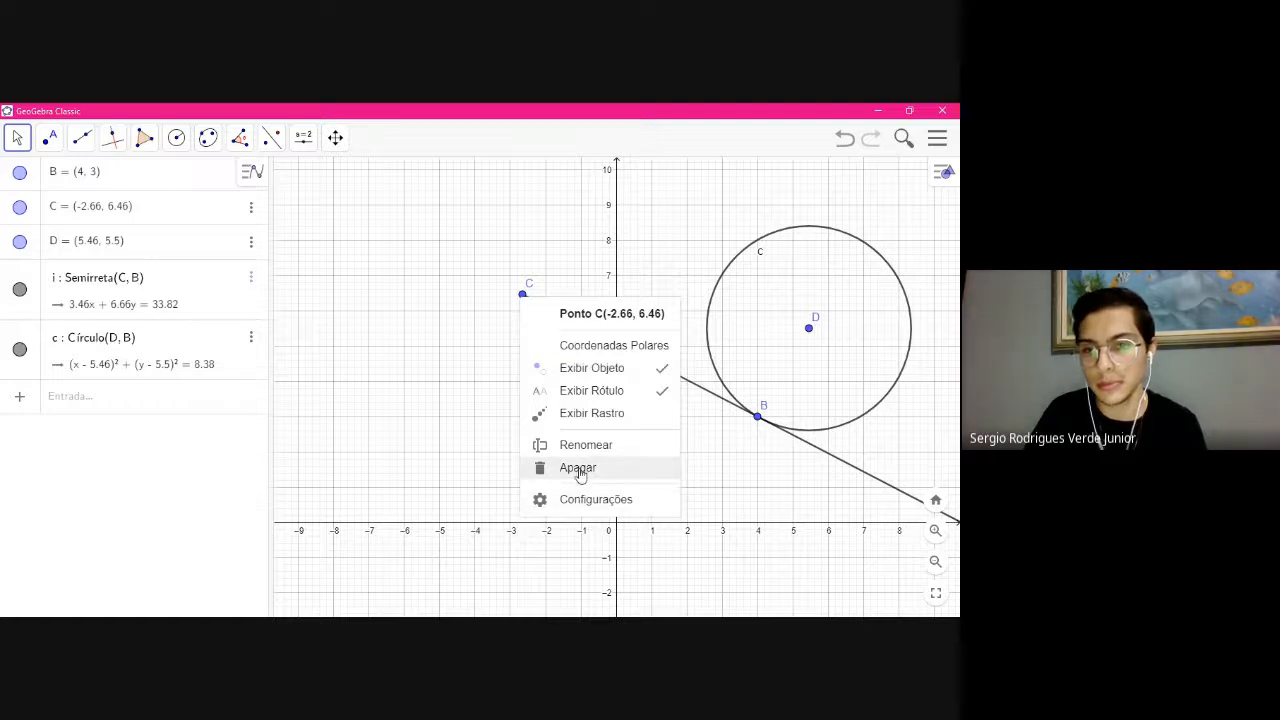
click(578, 470)
right_click(714, 376)
click(767, 540)
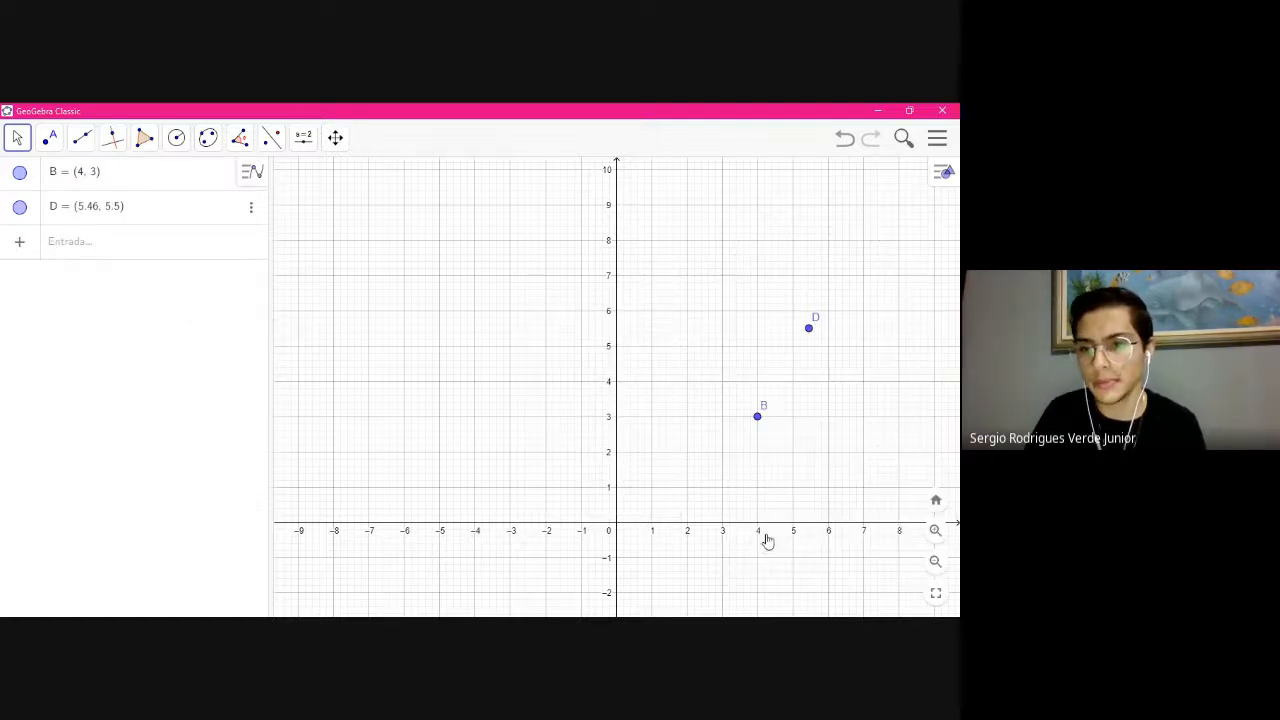
right_click(808, 333)
click(848, 505)
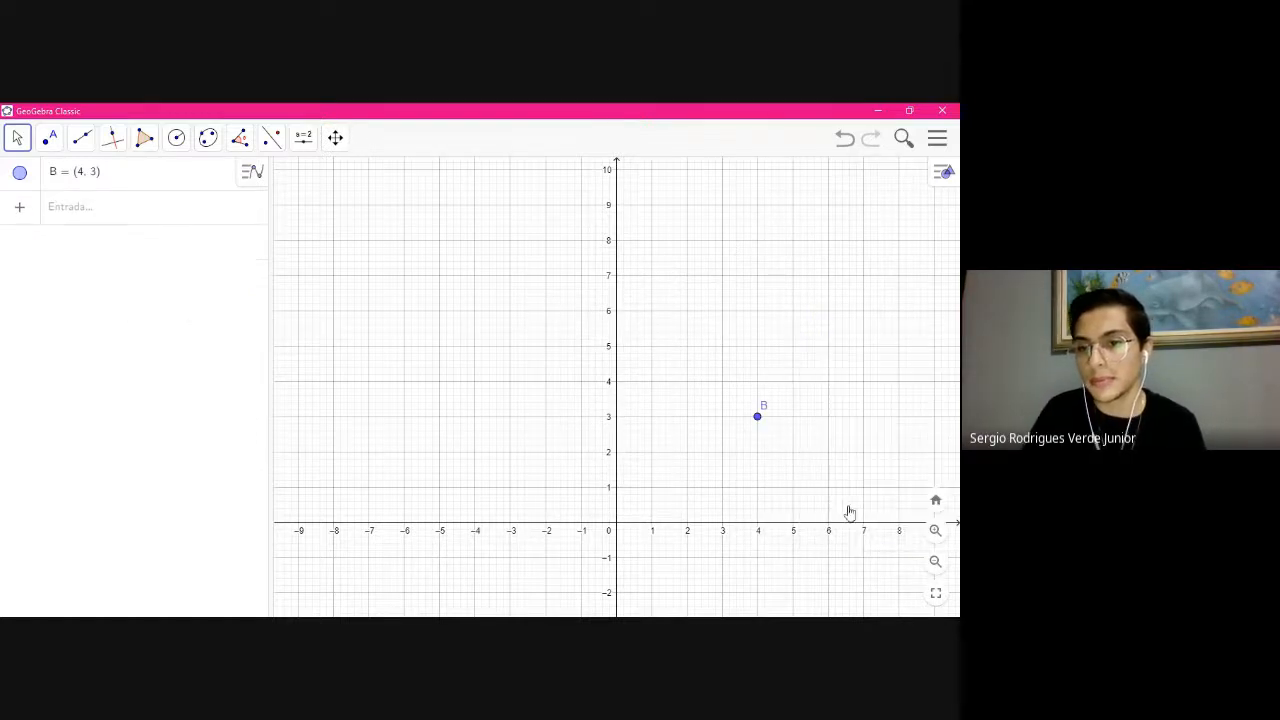
Delete the remaining point B at (4, 3) and select the Mover tool
right_click(759, 421)
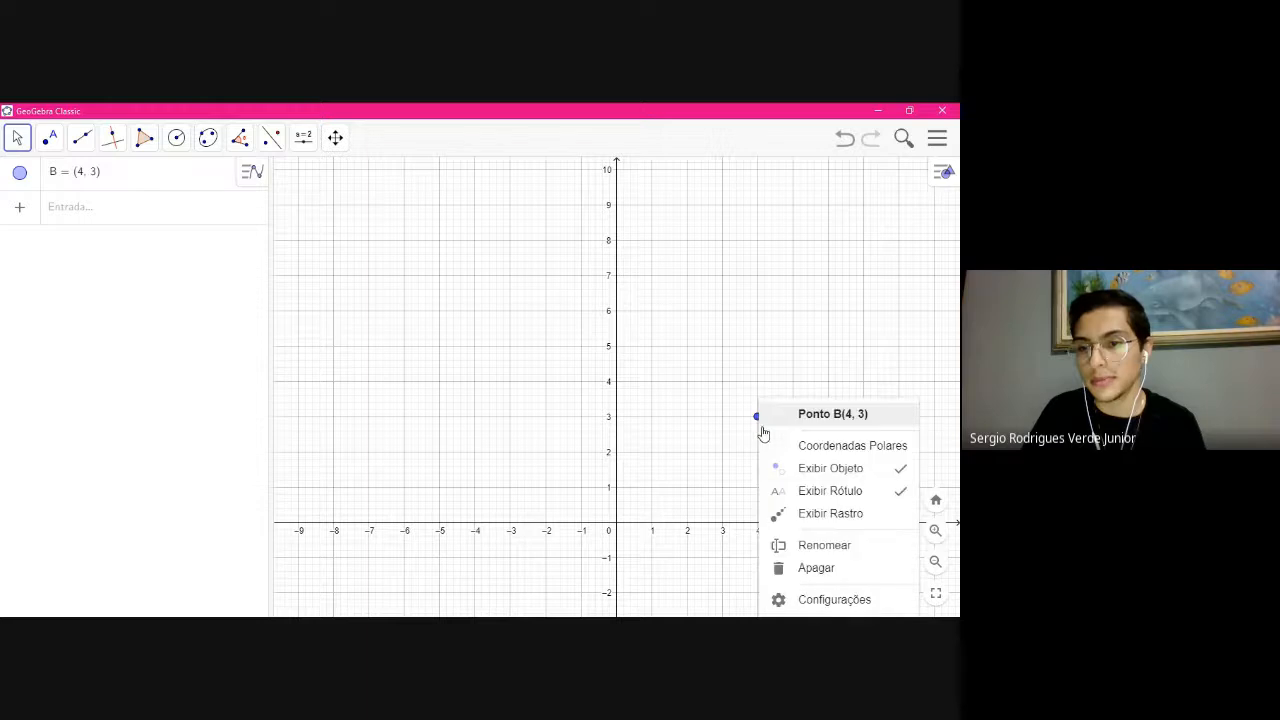
click(811, 568)
click(14, 137)
click(36, 178)
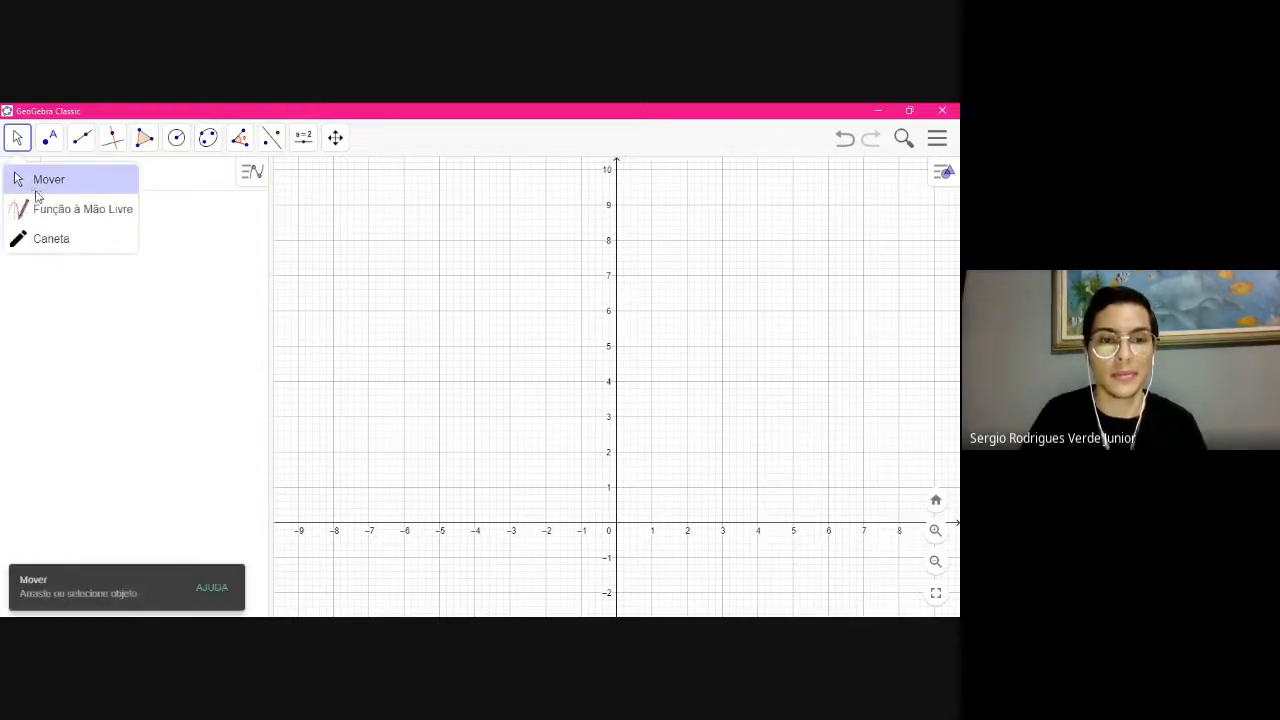
key(alt+Tab)
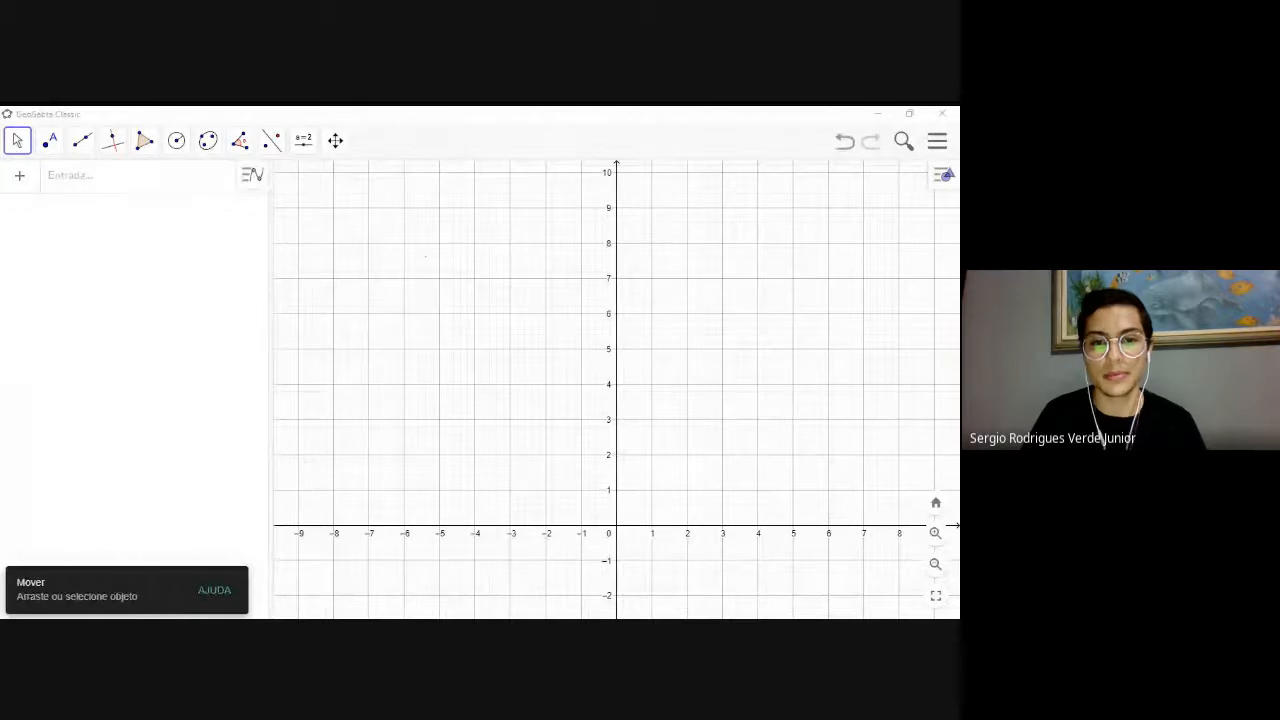
click(491, 117)
Draw a triangle with the Polígono tool, with vertices at about A (-11.5, 9.3), B (-12.8, 6.6) and C (-6.3, 5.3)
click(30, 142)
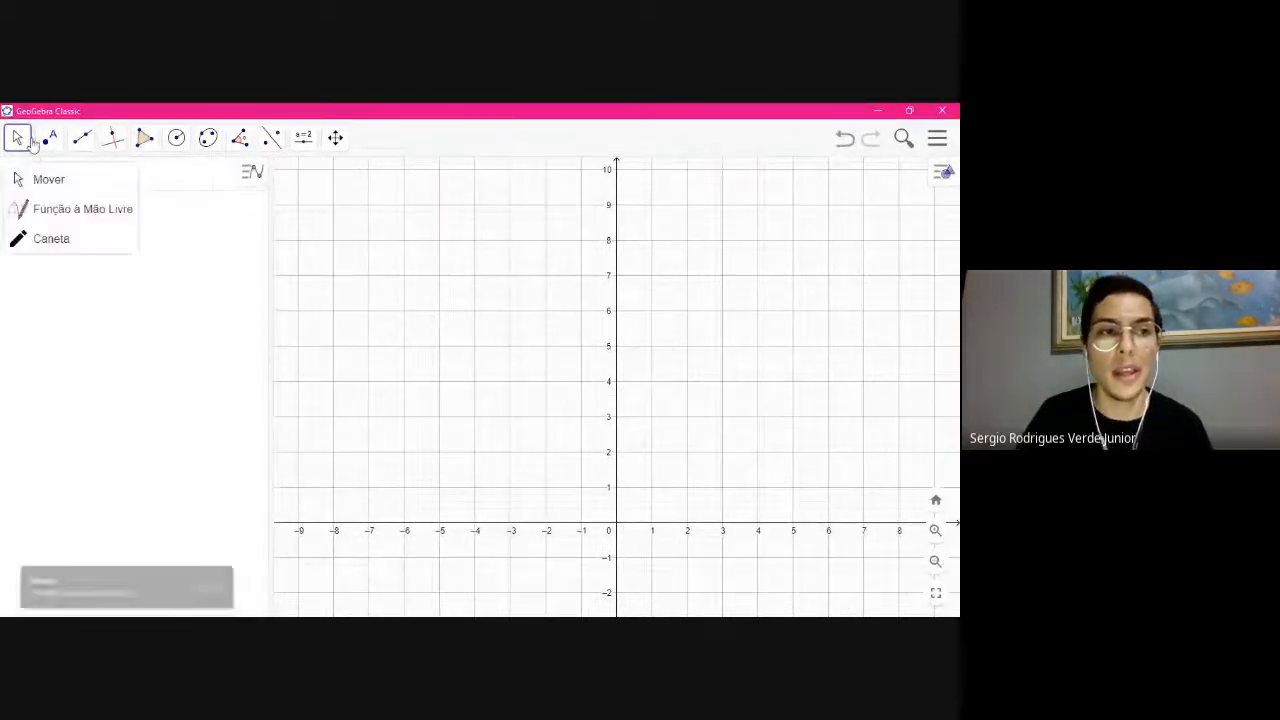
click(34, 180)
drag(573, 260, 737, 320)
click(143, 137)
click(163, 177)
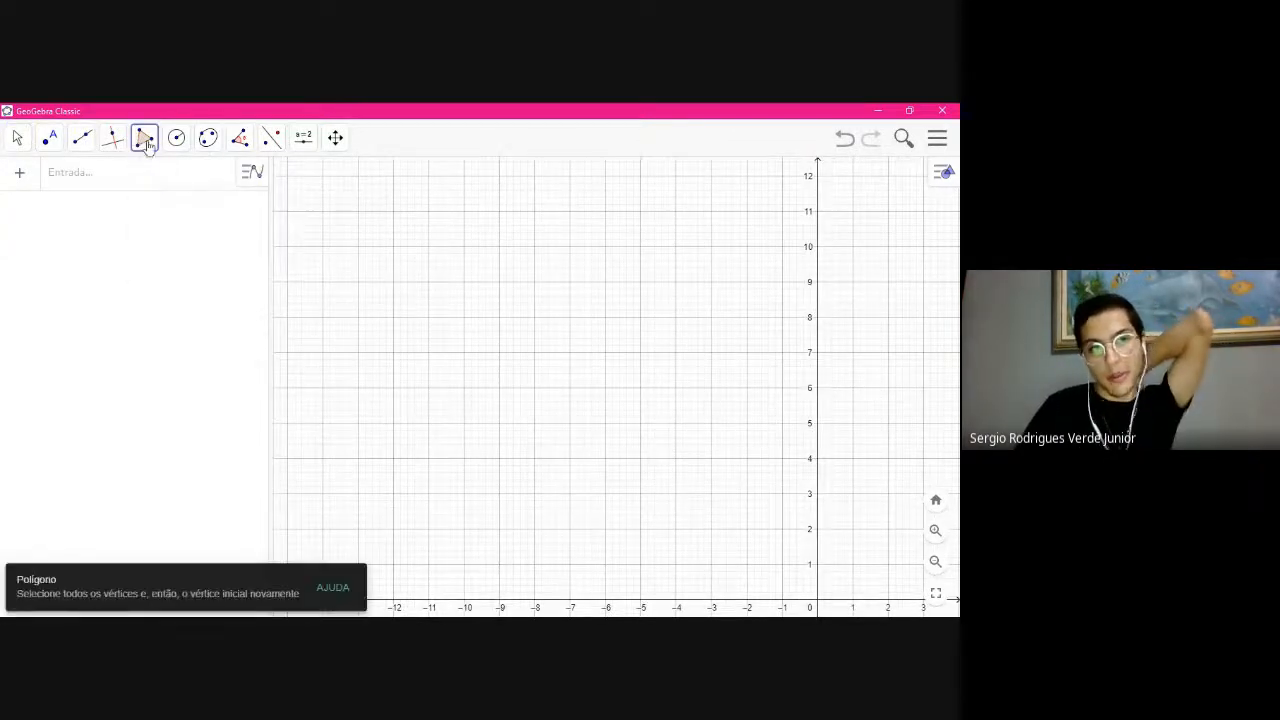
click(143, 140)
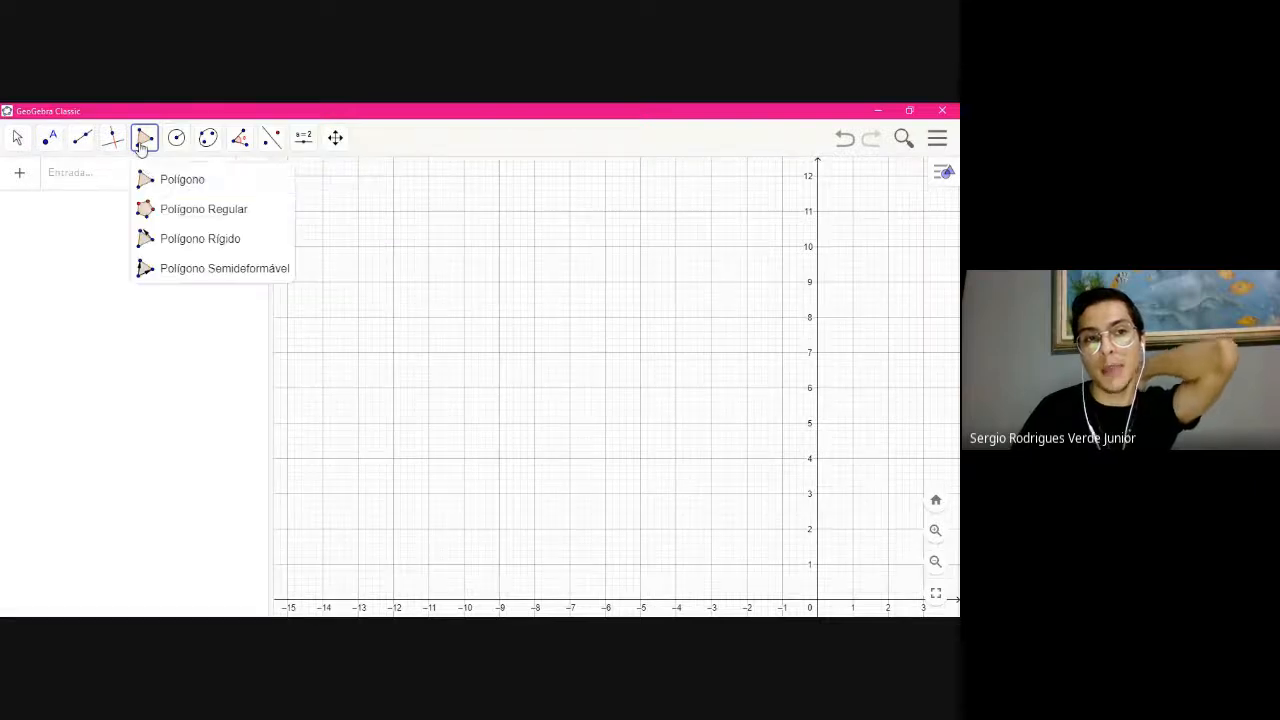
click(150, 179)
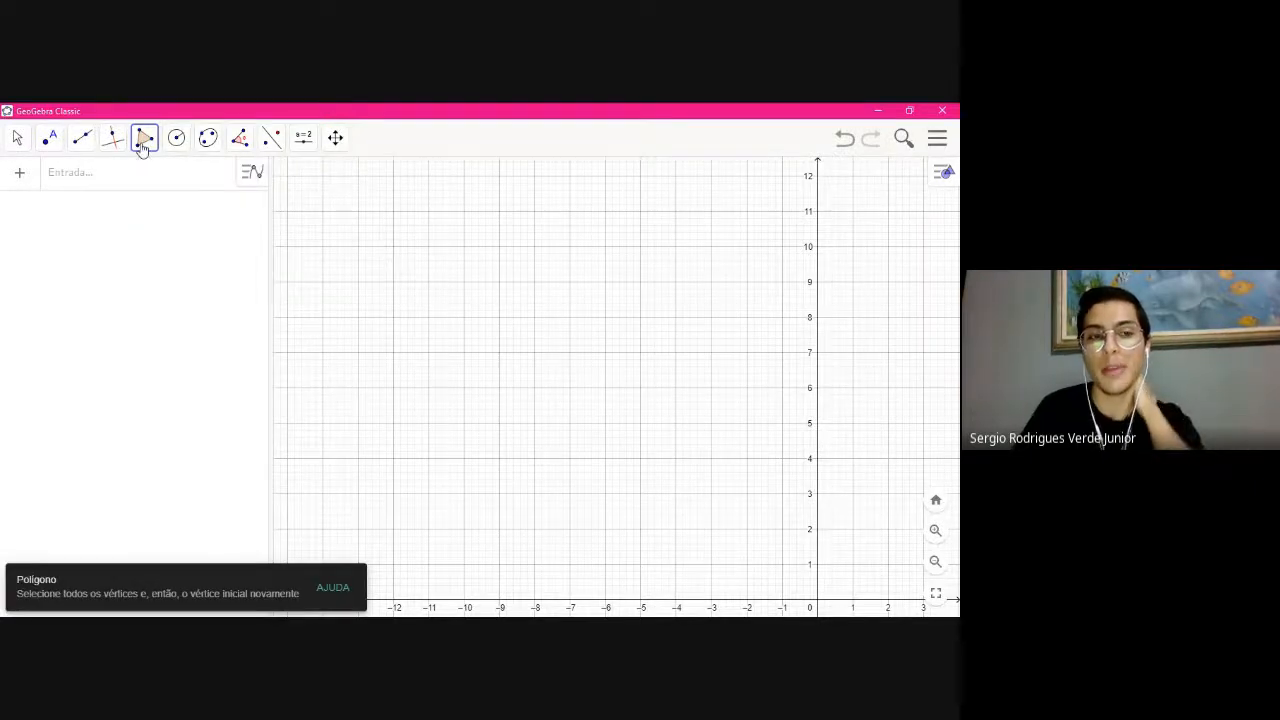
click(143, 145)
click(163, 179)
click(412, 271)
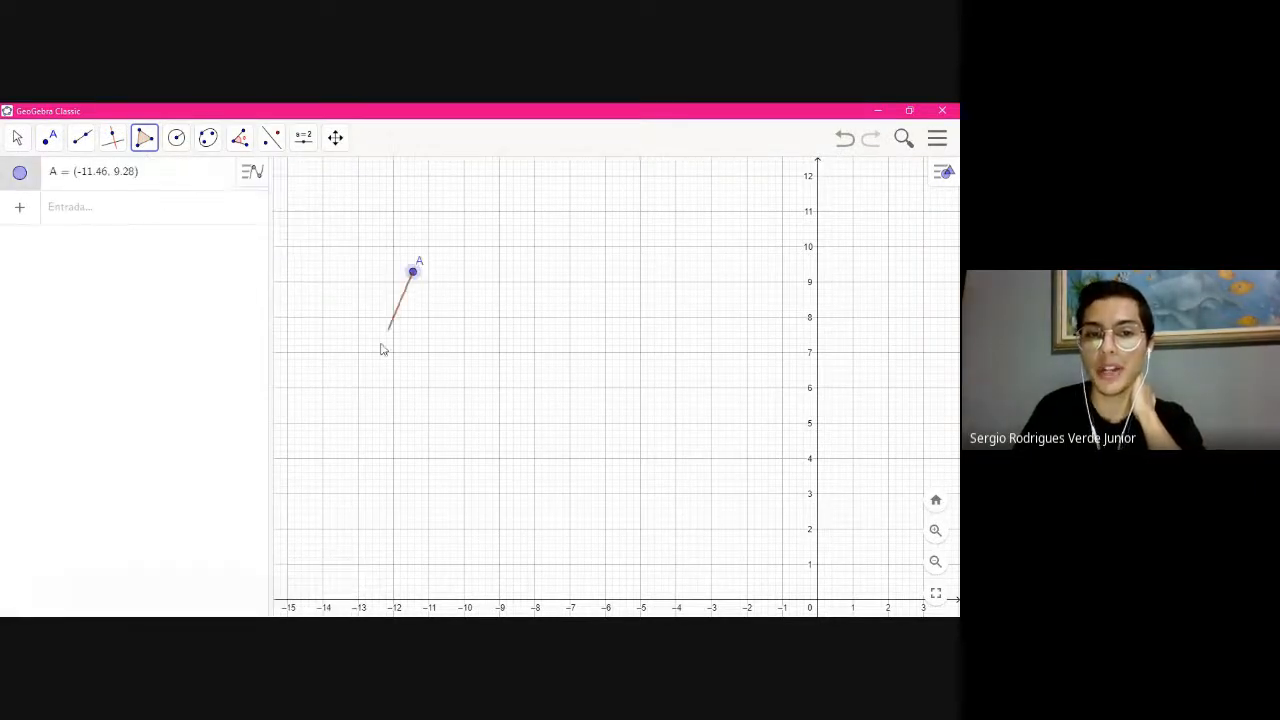
click(366, 366)
click(595, 412)
click(412, 271)
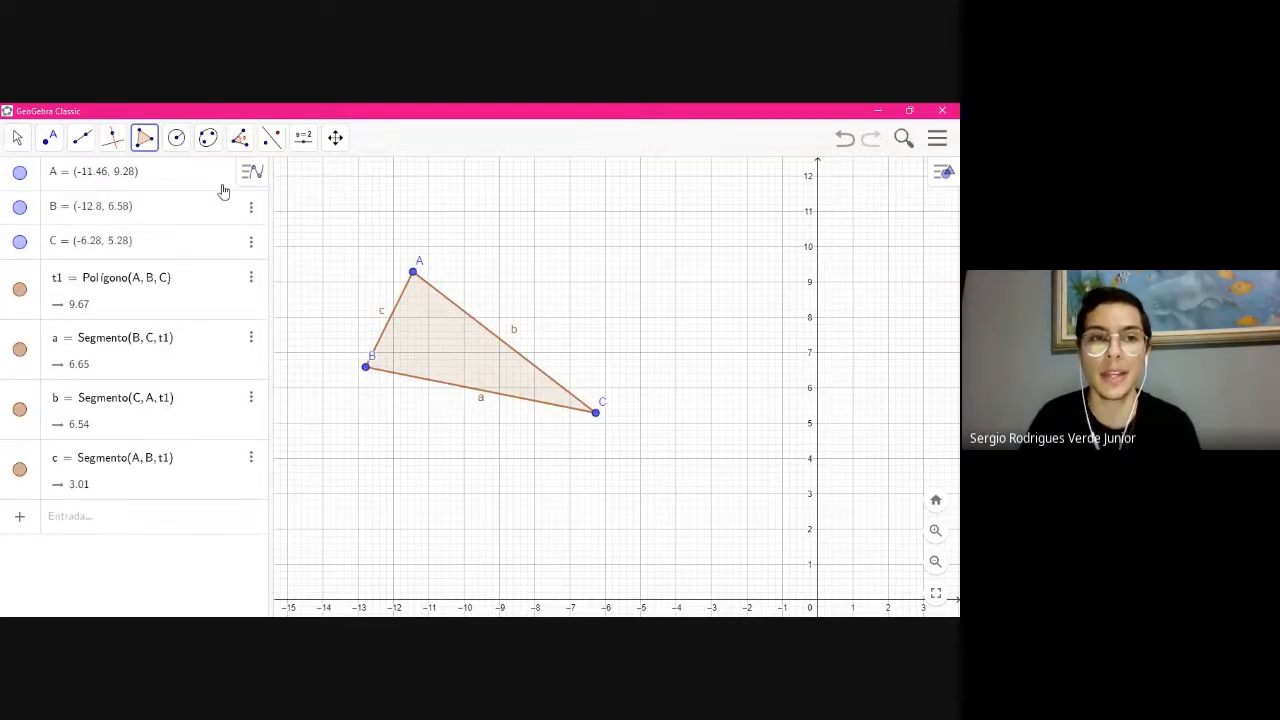
Draw a circle through the triangle's vertices A, B and C using the Círculo definido por Três Pontos tool
click(176, 139)
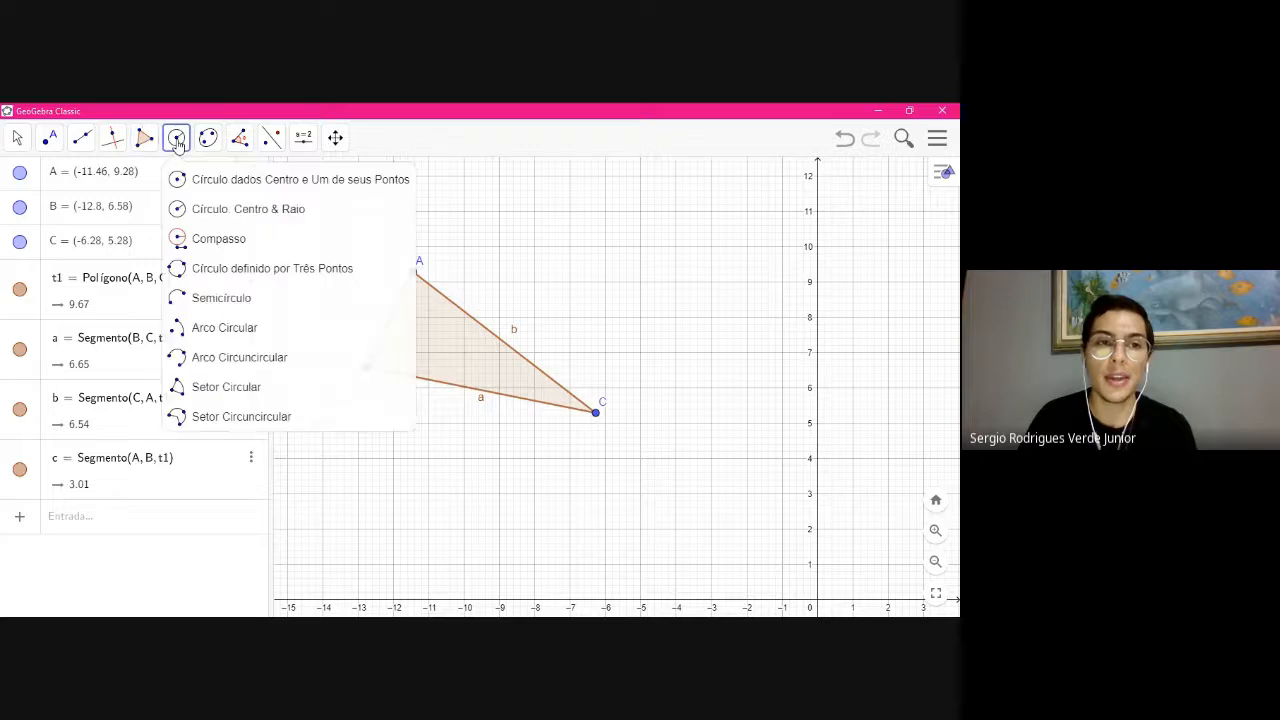
click(248, 274)
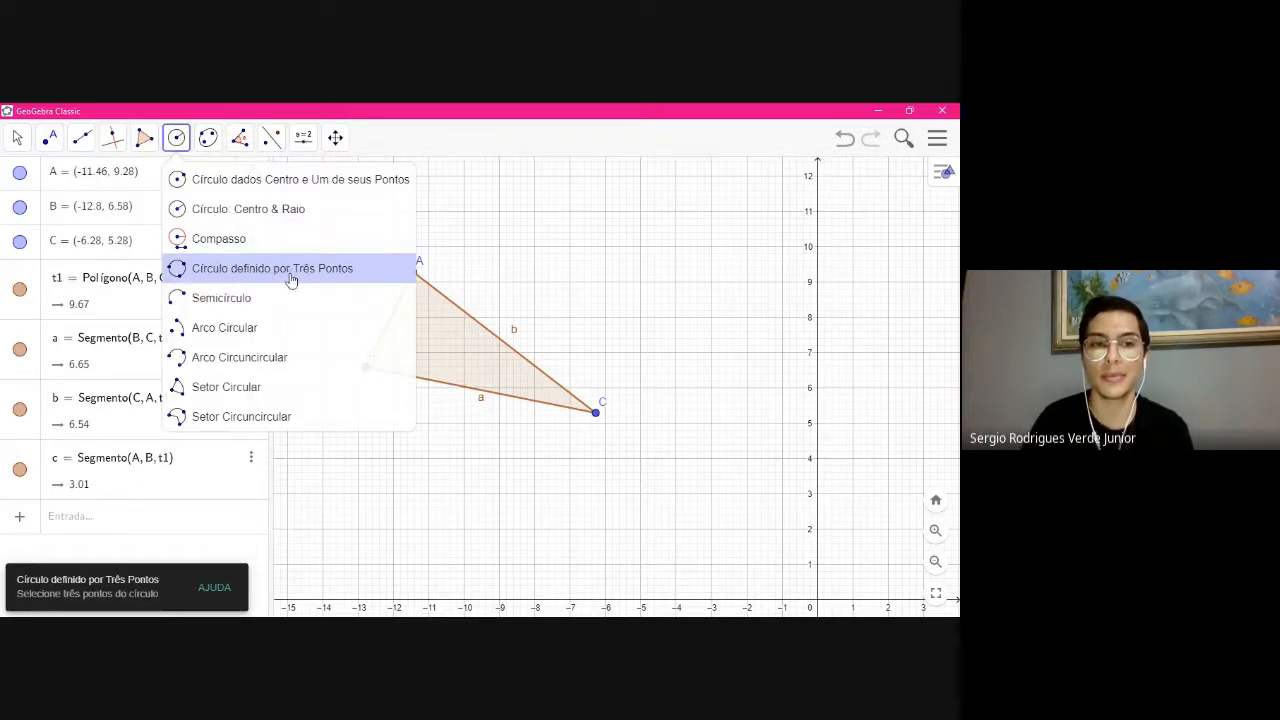
click(222, 272)
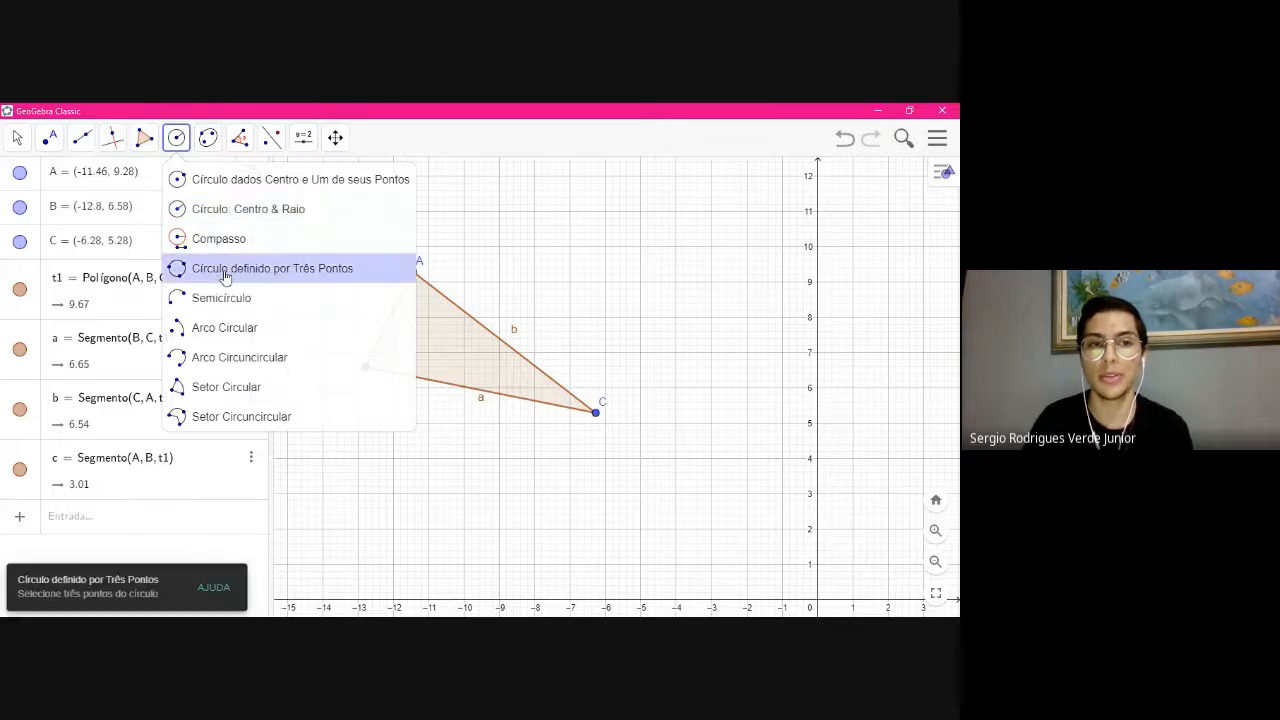
click(304, 272)
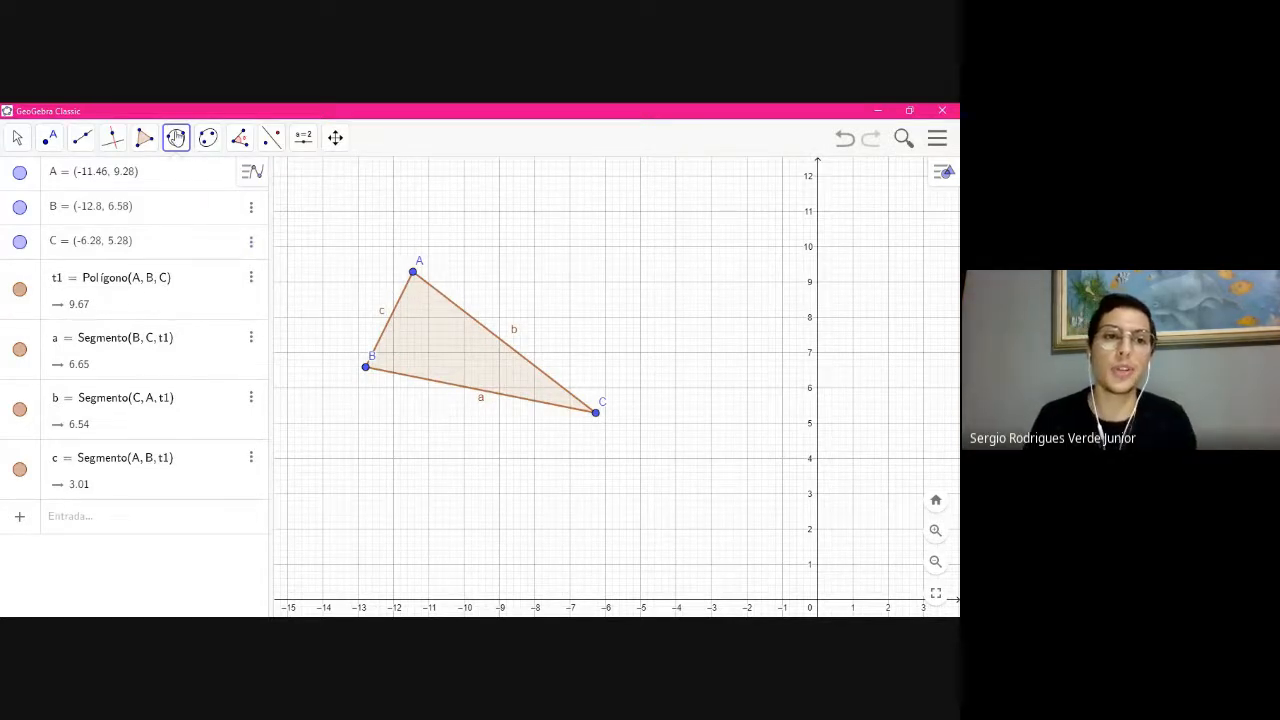
click(176, 139)
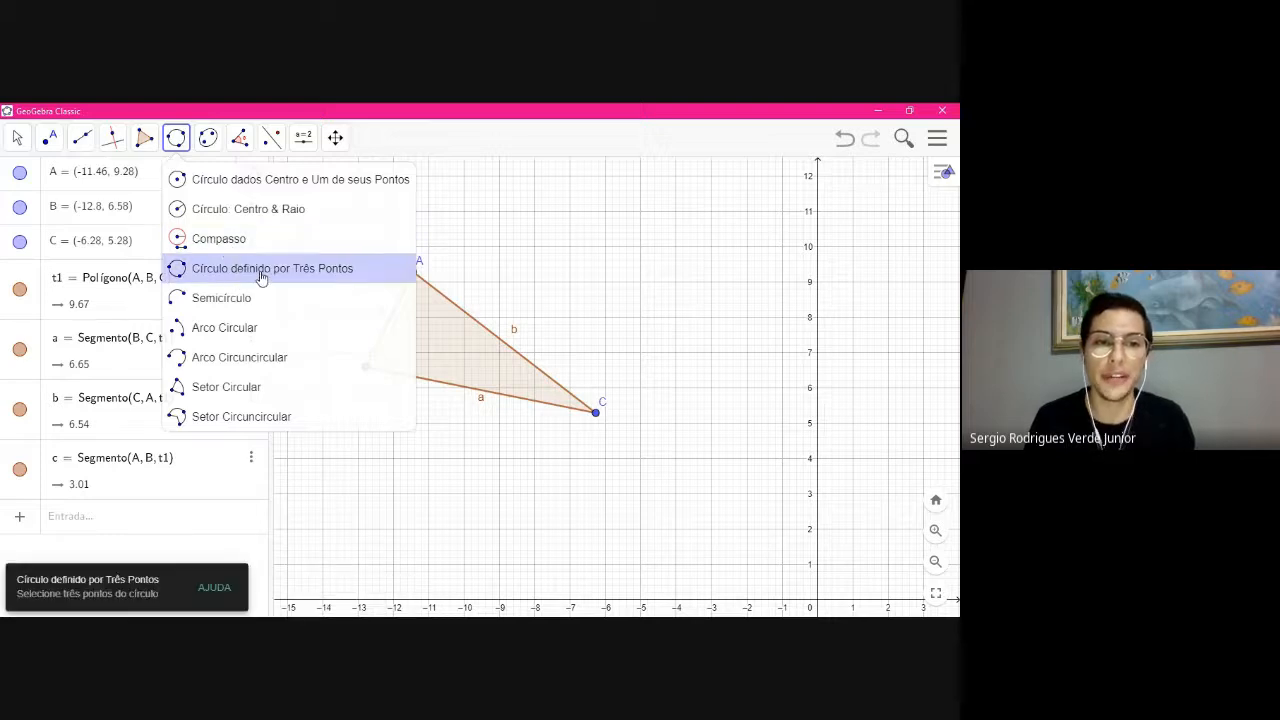
click(306, 270)
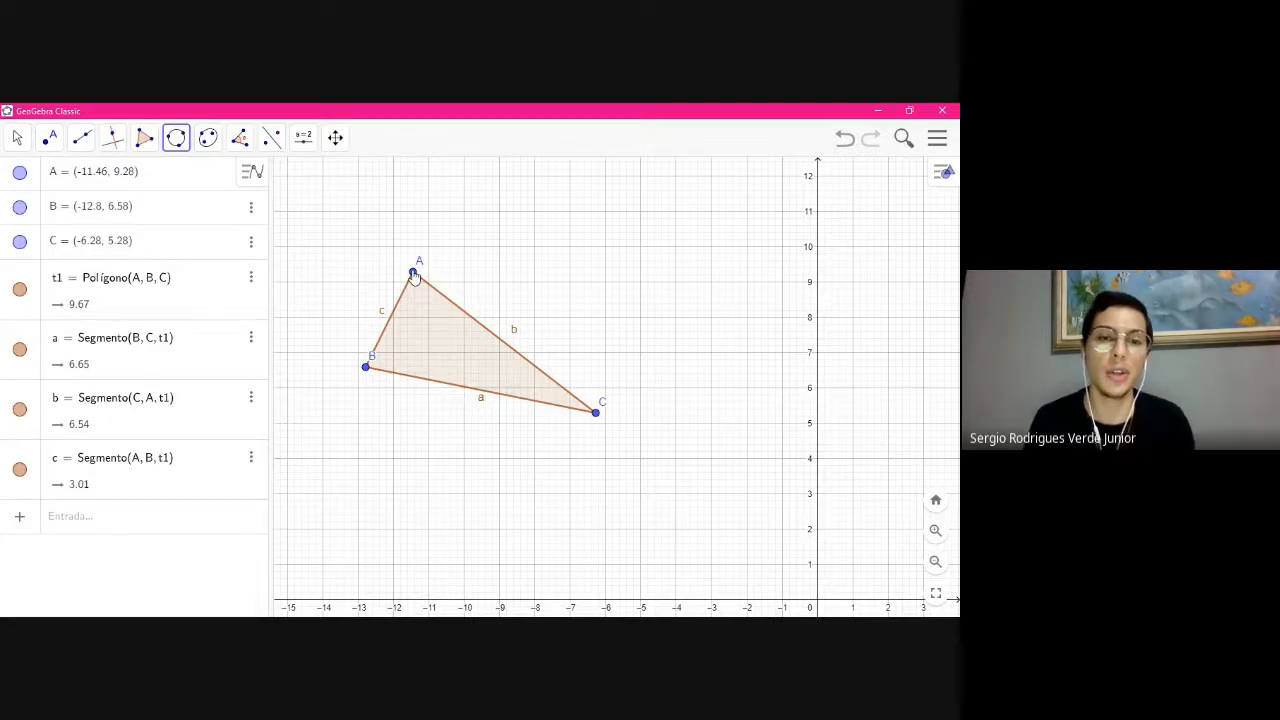
click(413, 273)
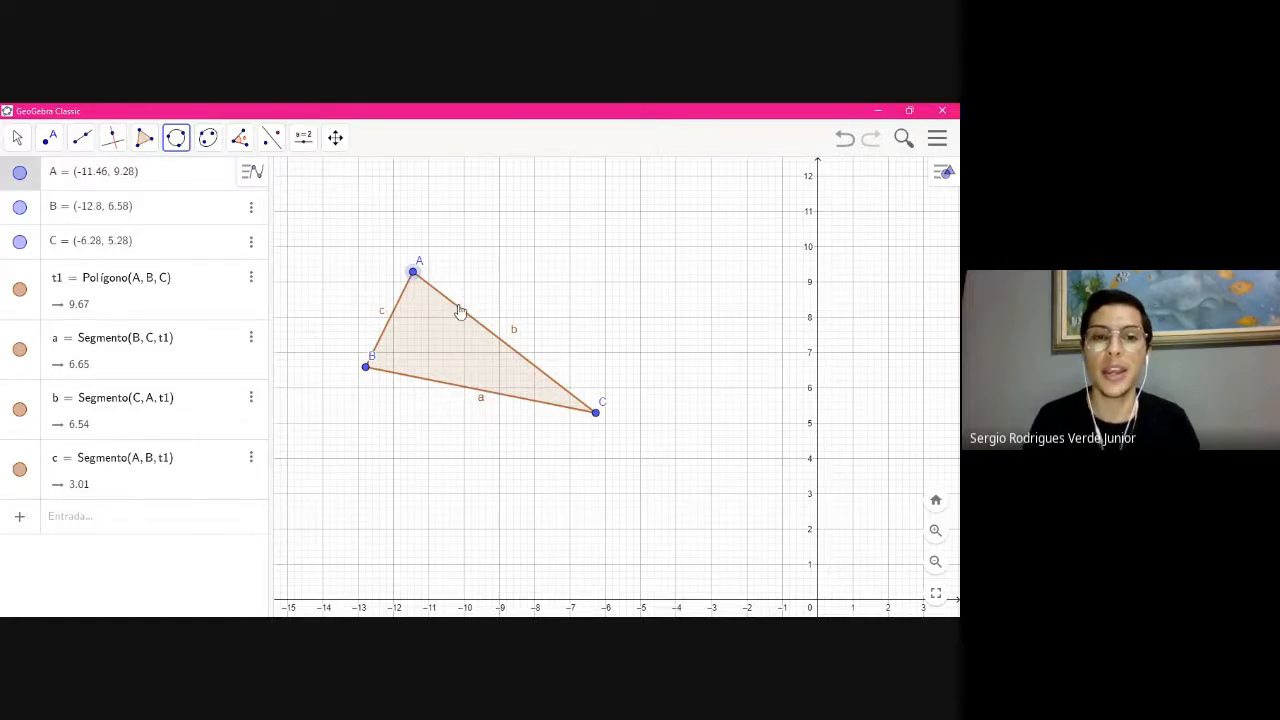
click(366, 368)
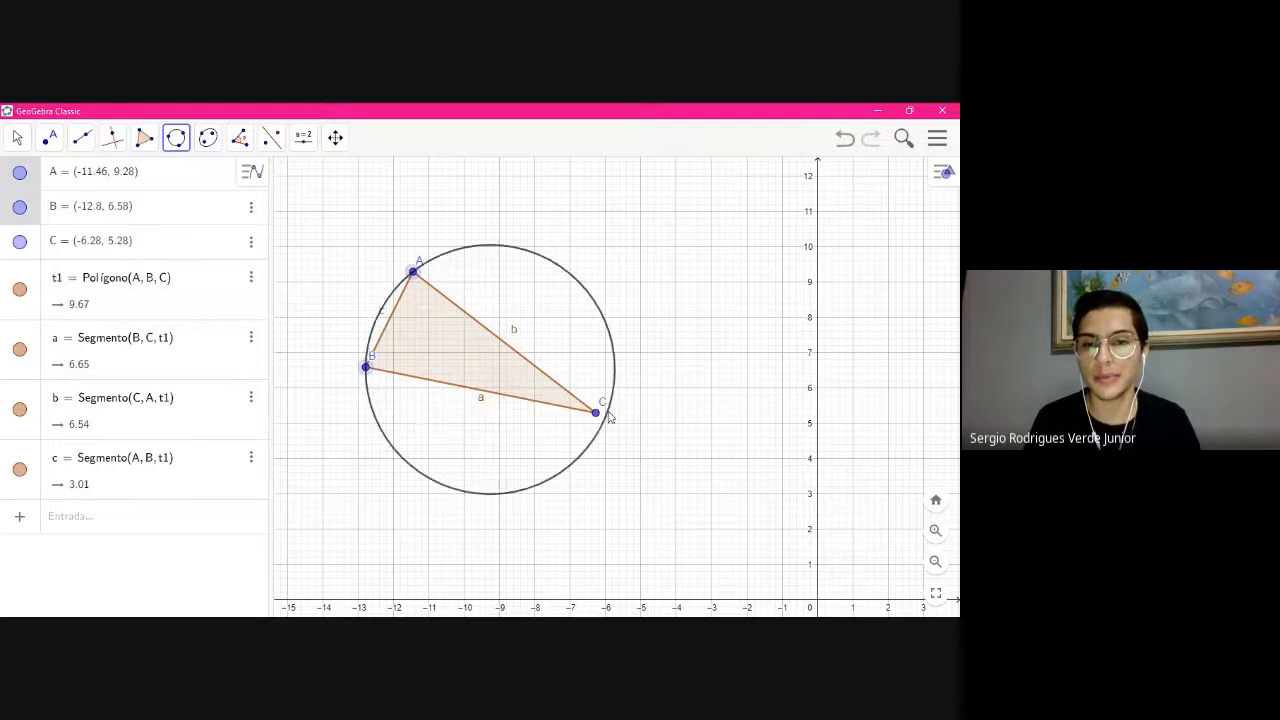
click(596, 412)
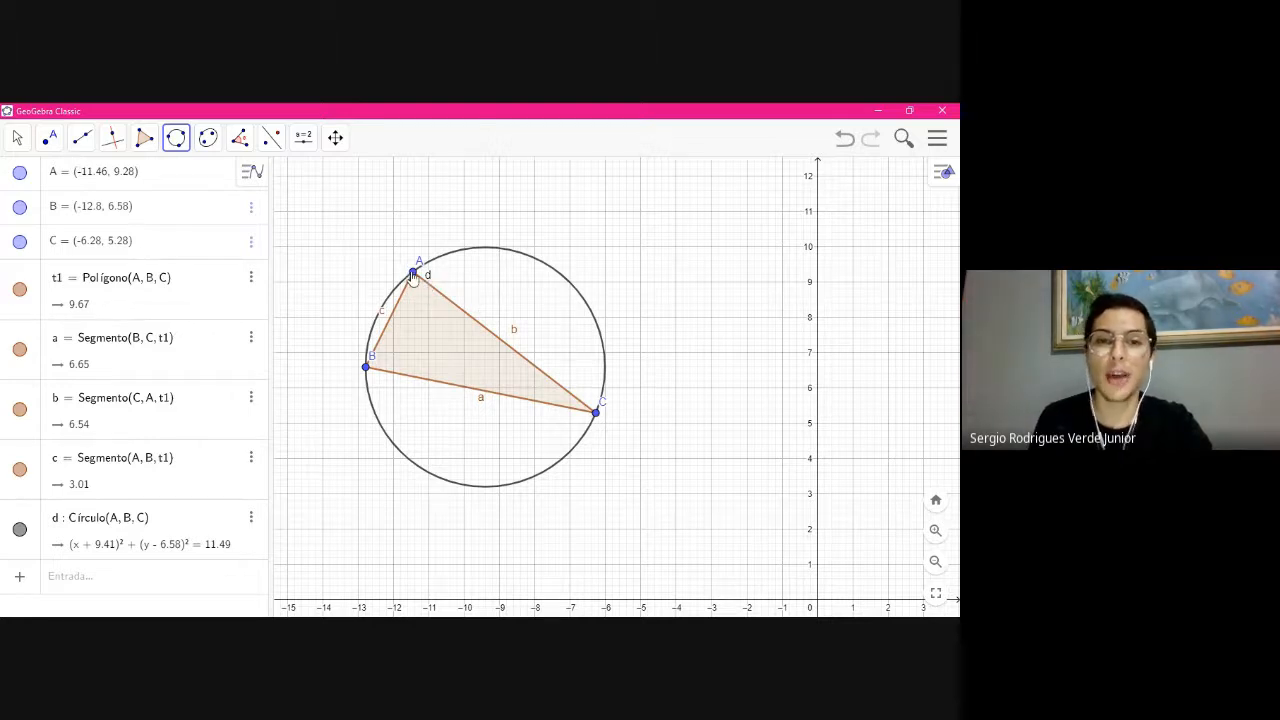
click(175, 143)
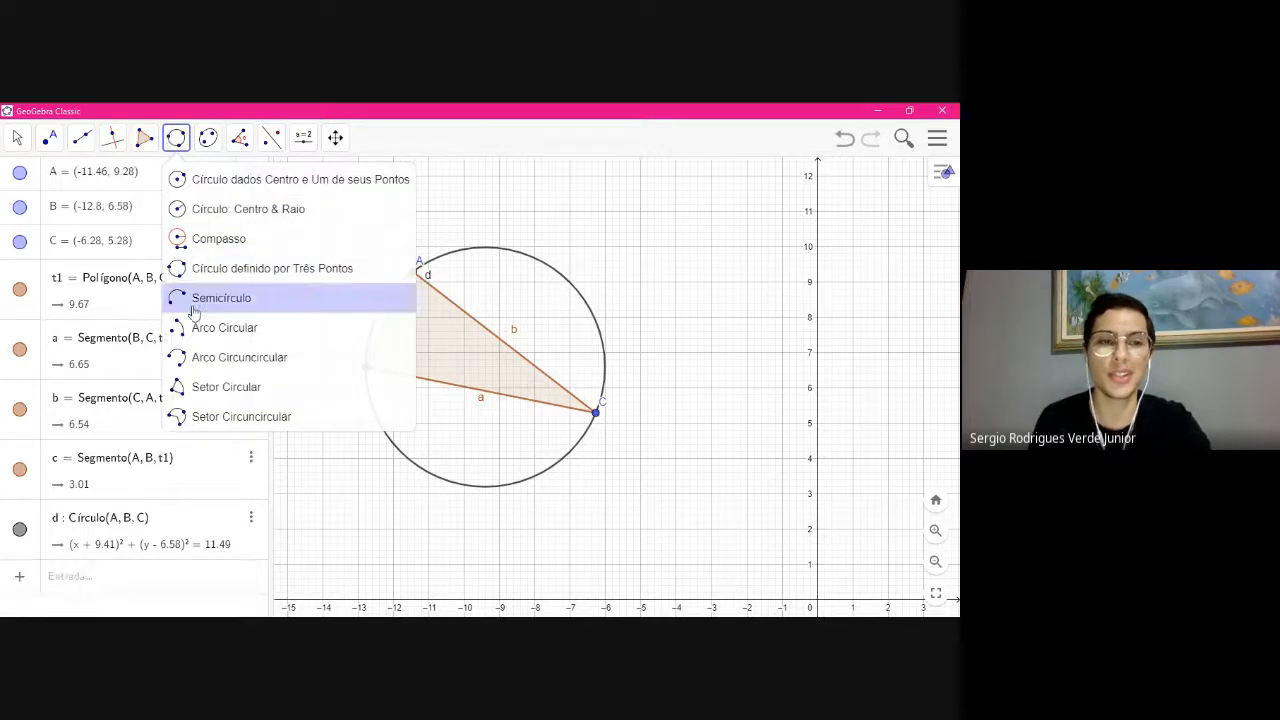
click(175, 143)
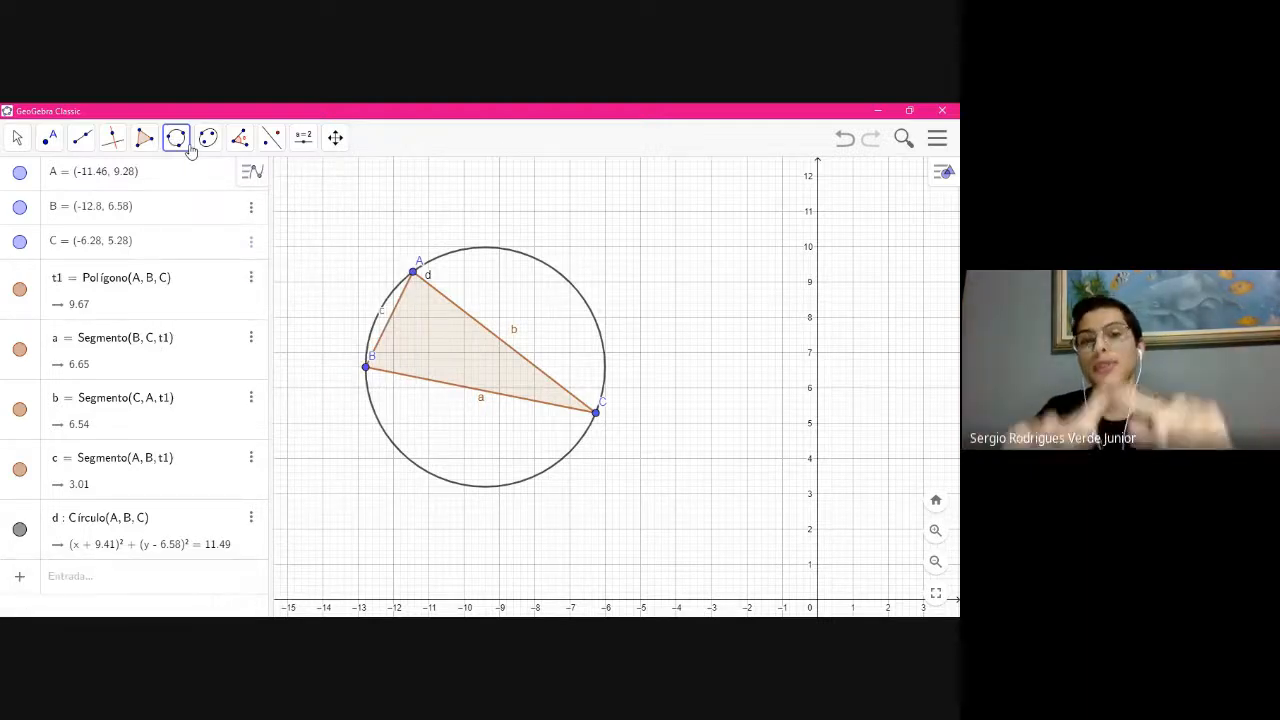
click(242, 141)
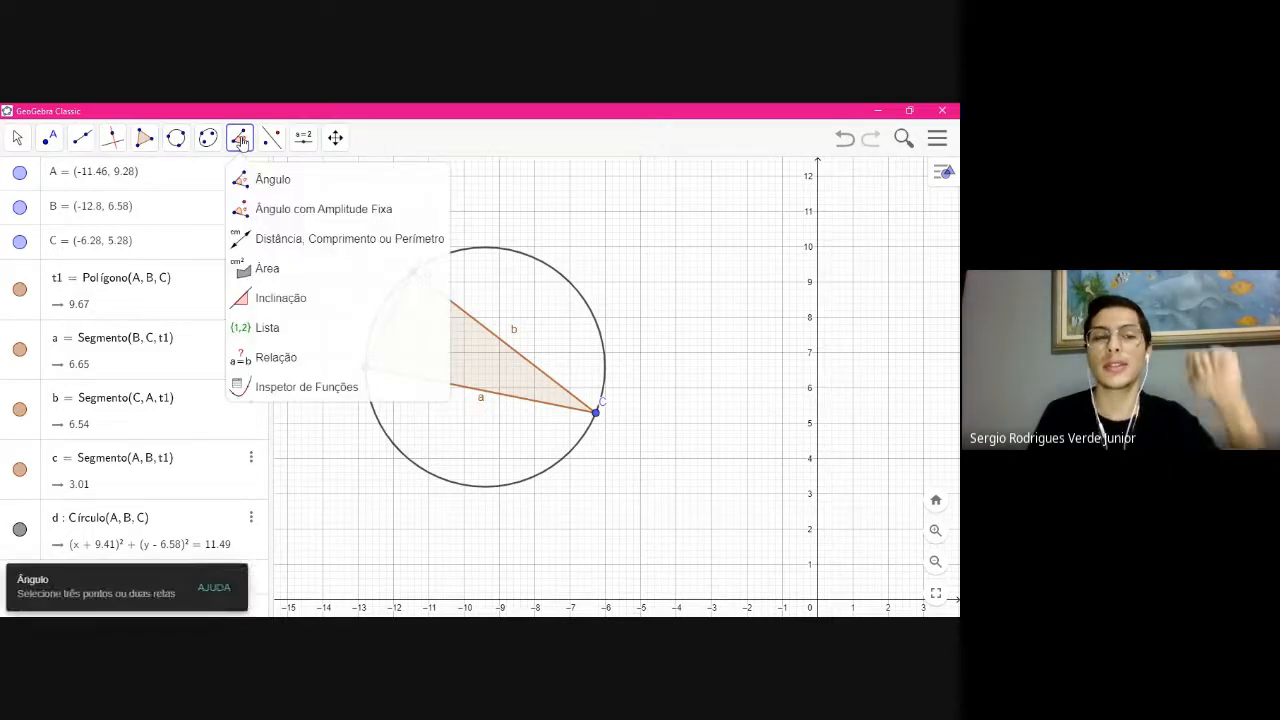
click(236, 146)
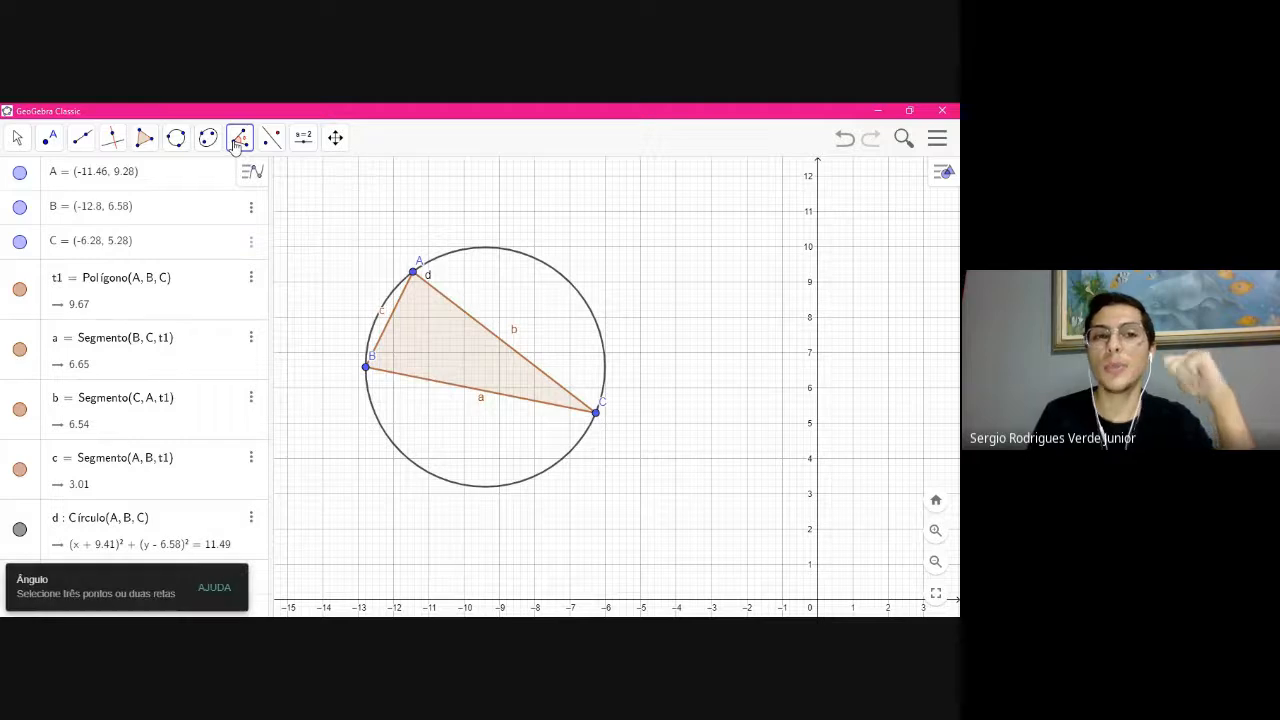
click(236, 146)
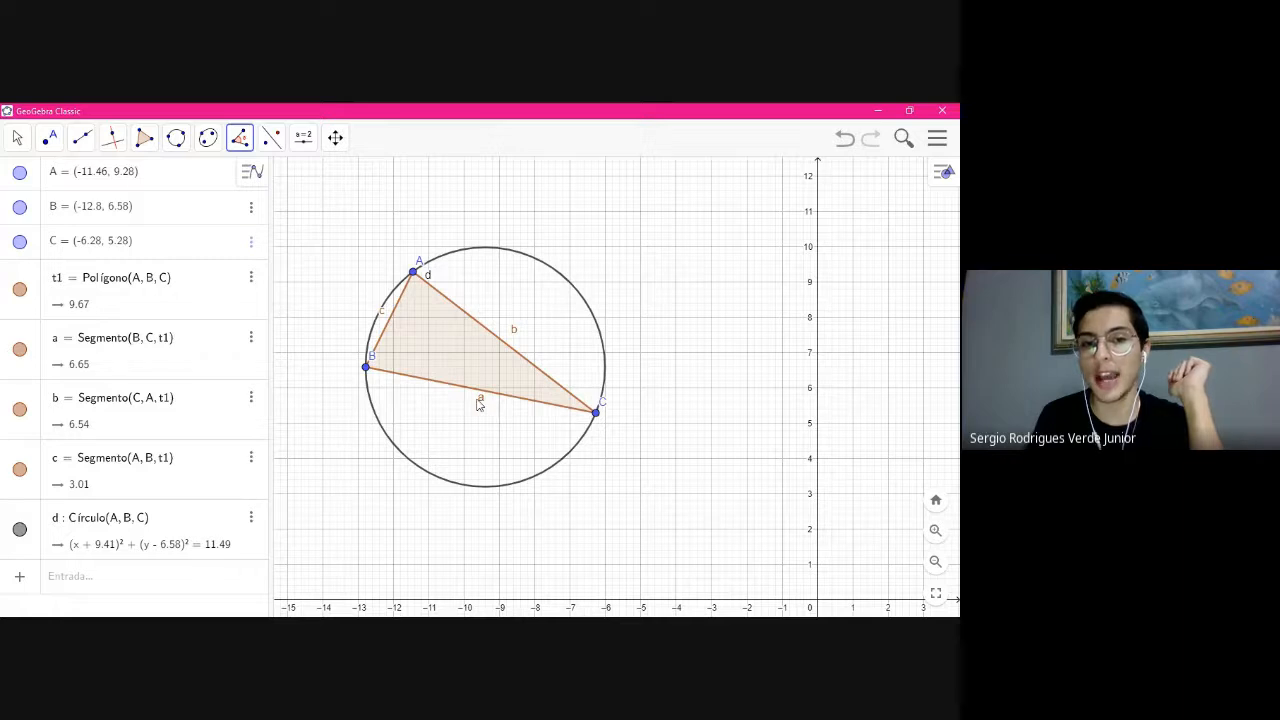
click(240, 137)
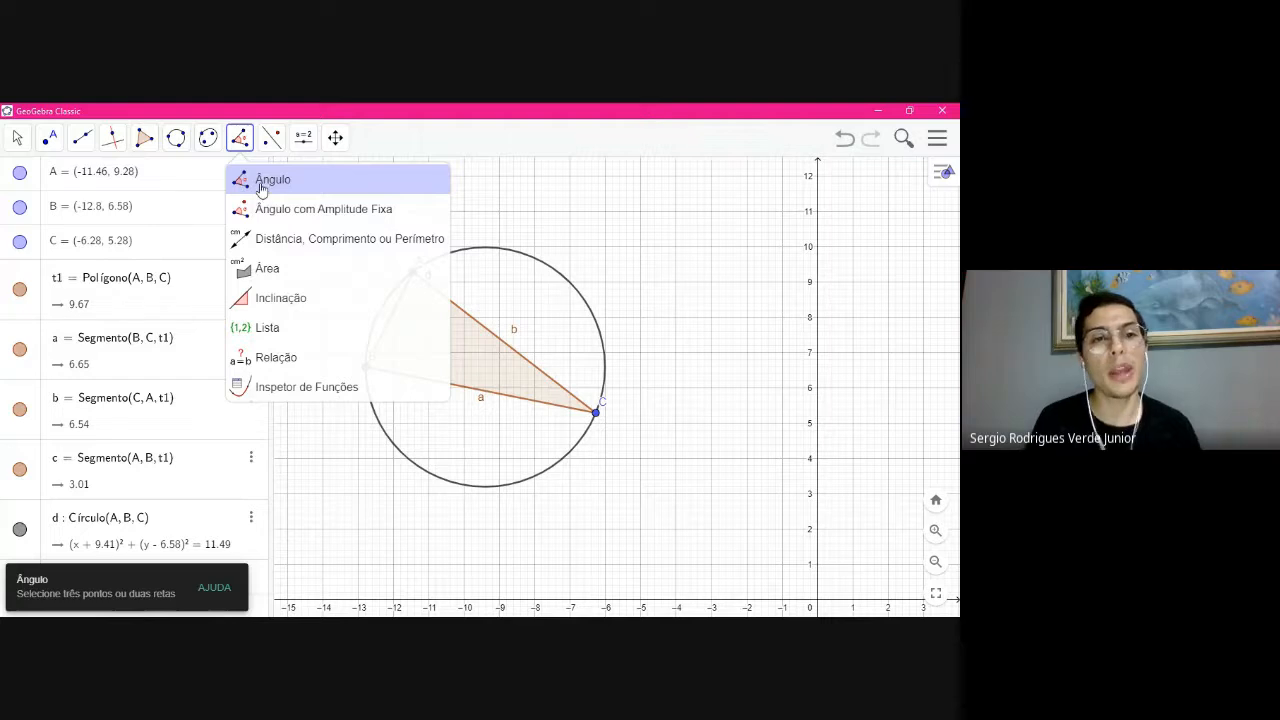
click(262, 180)
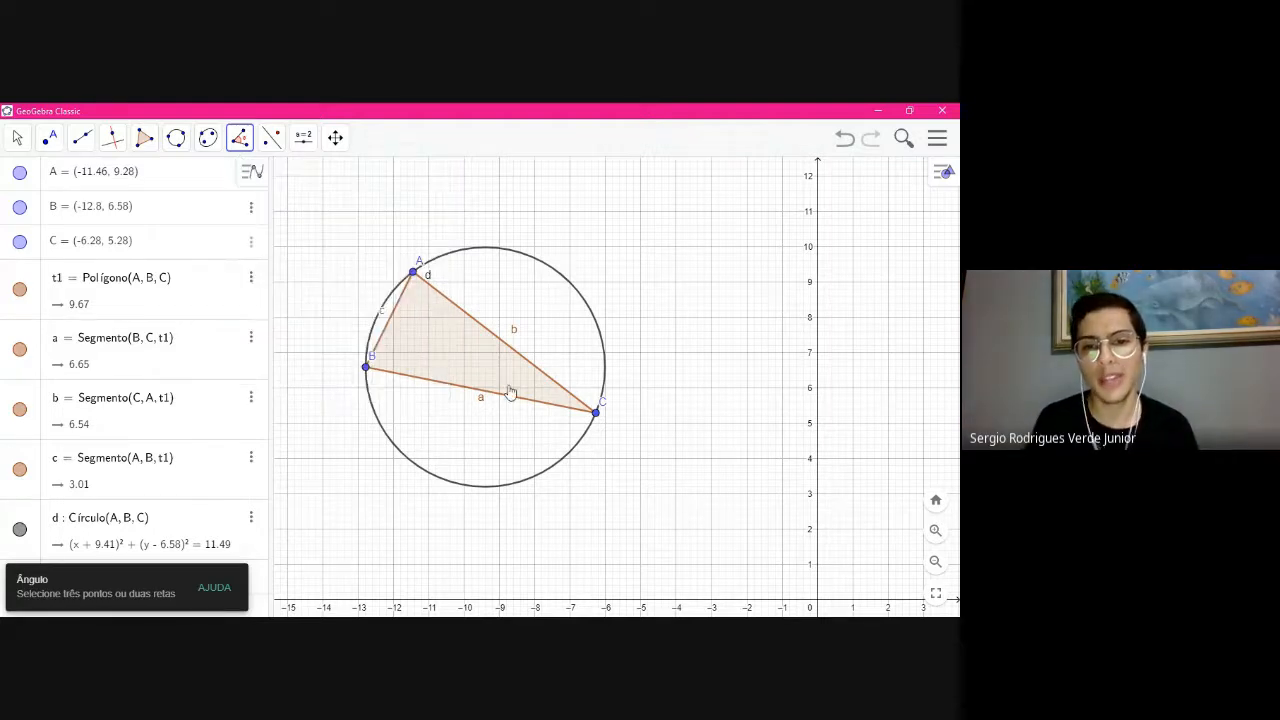
click(366, 366)
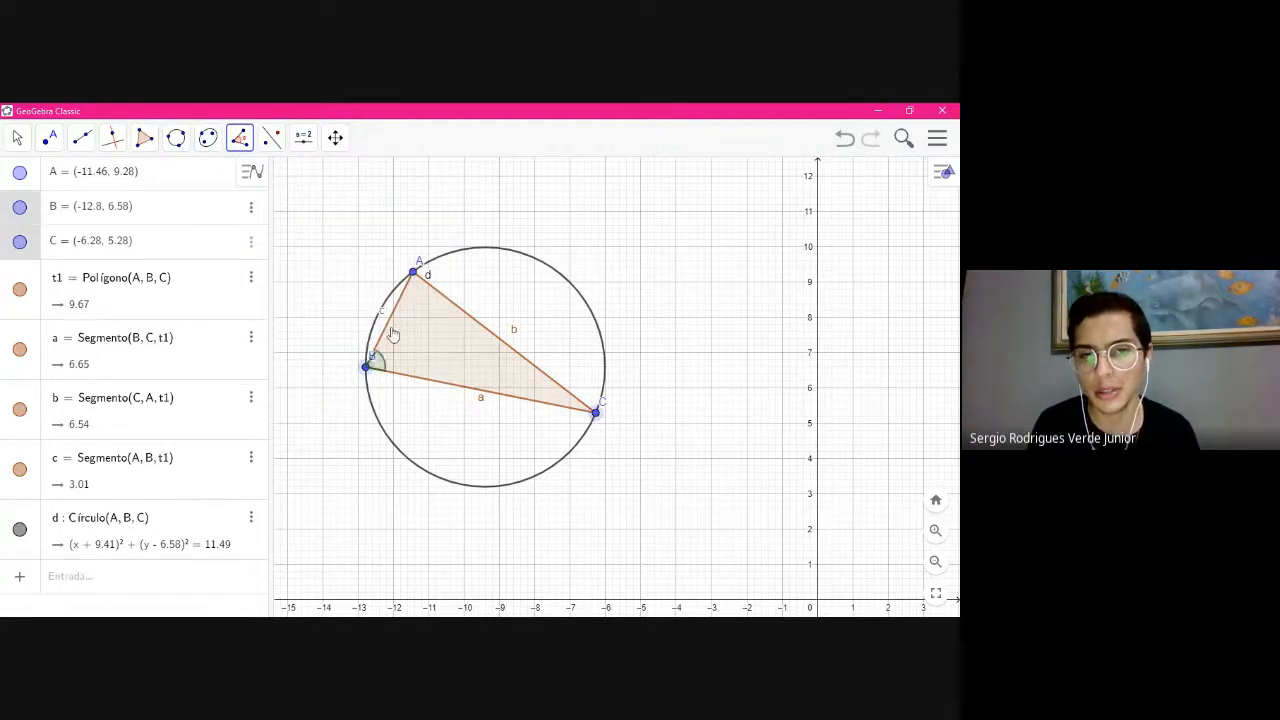
click(416, 274)
click(844, 140)
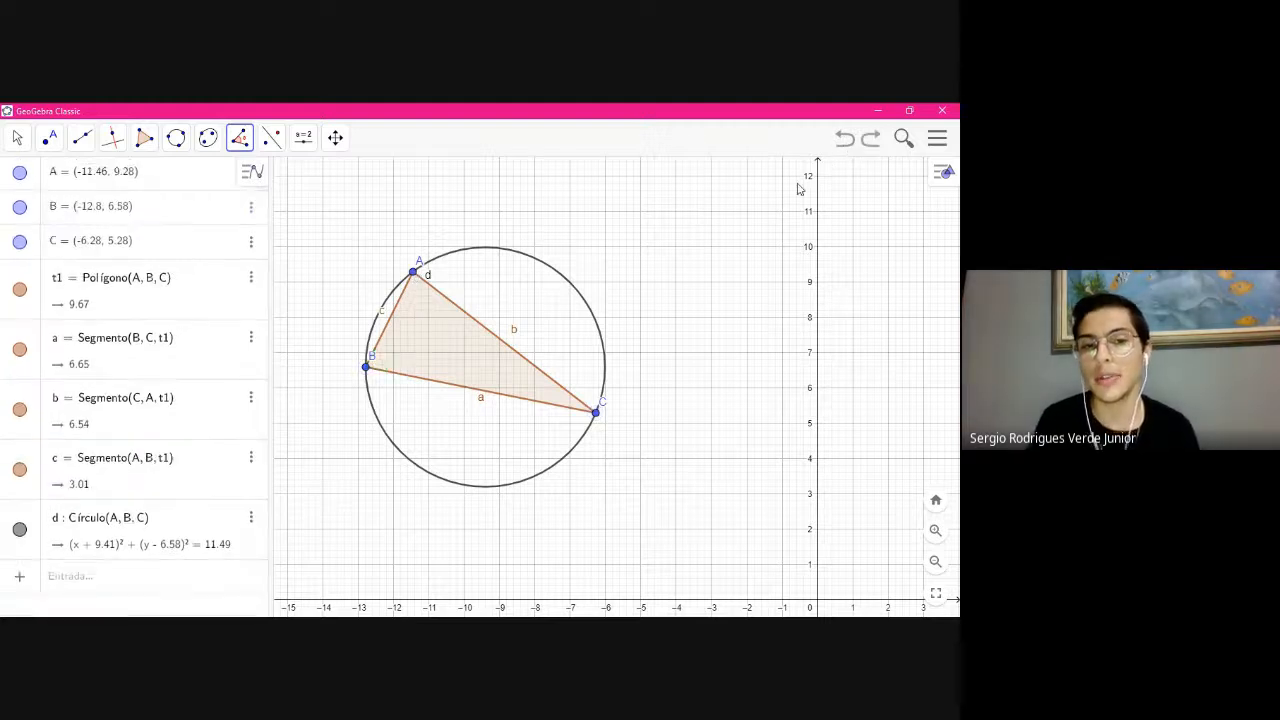
Mark the triangle's interior angle at vertex B with the Ângulo tool, picking points C, B and A
click(242, 142)
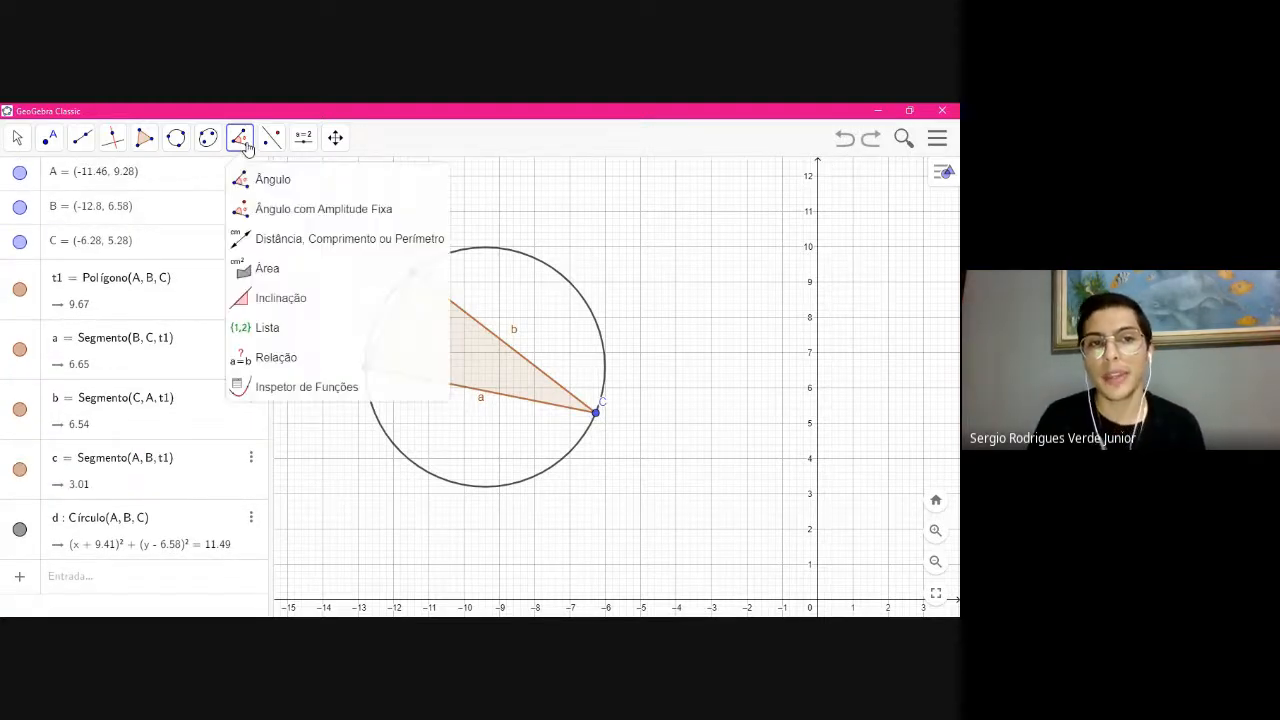
click(258, 185)
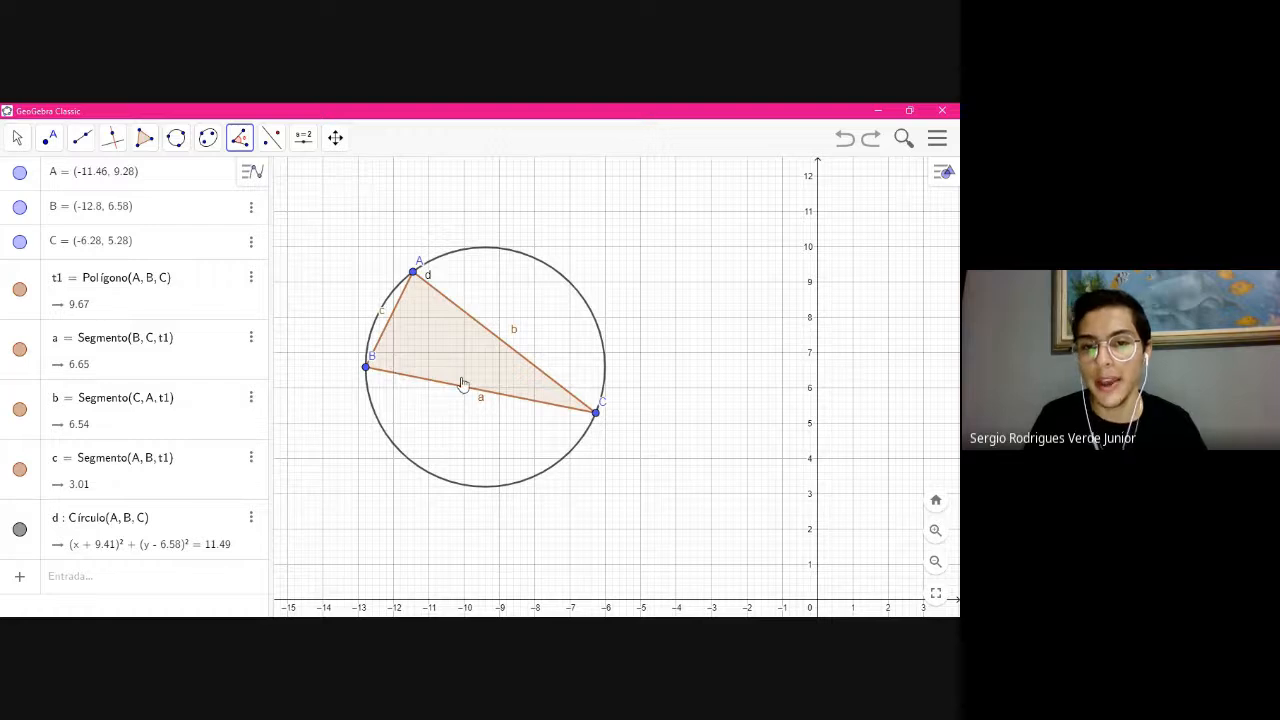
click(595, 413)
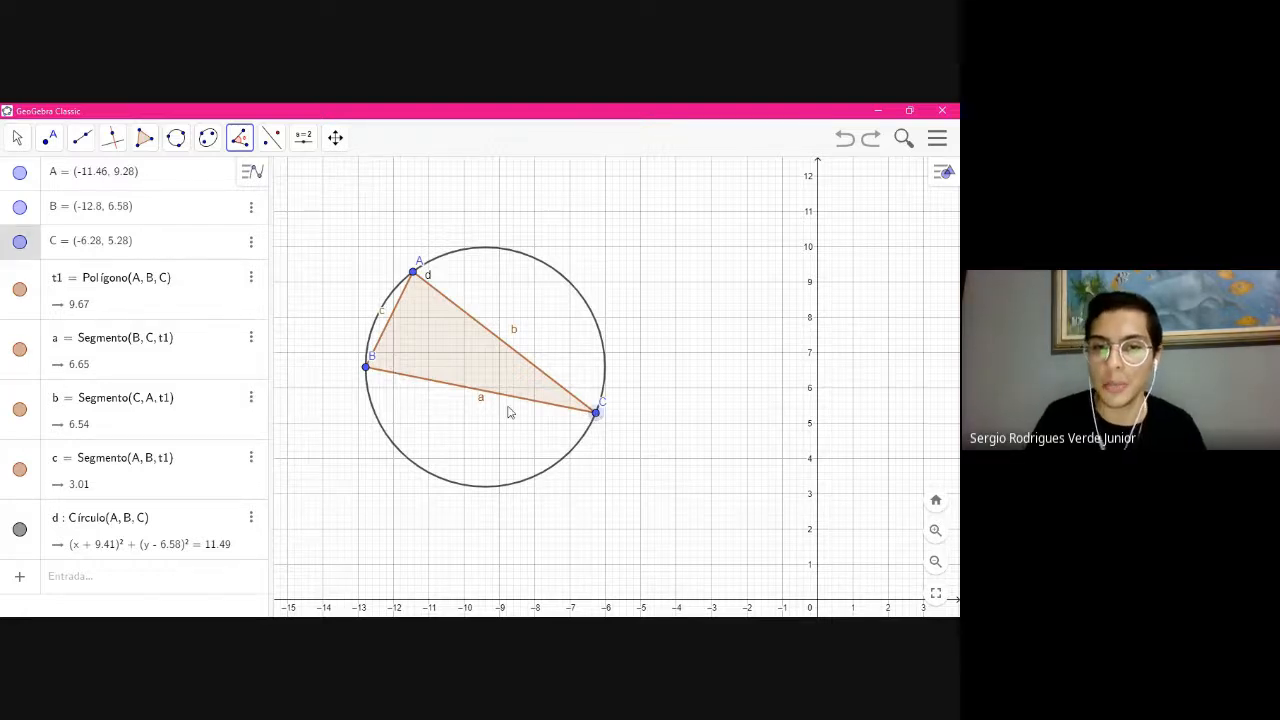
click(366, 368)
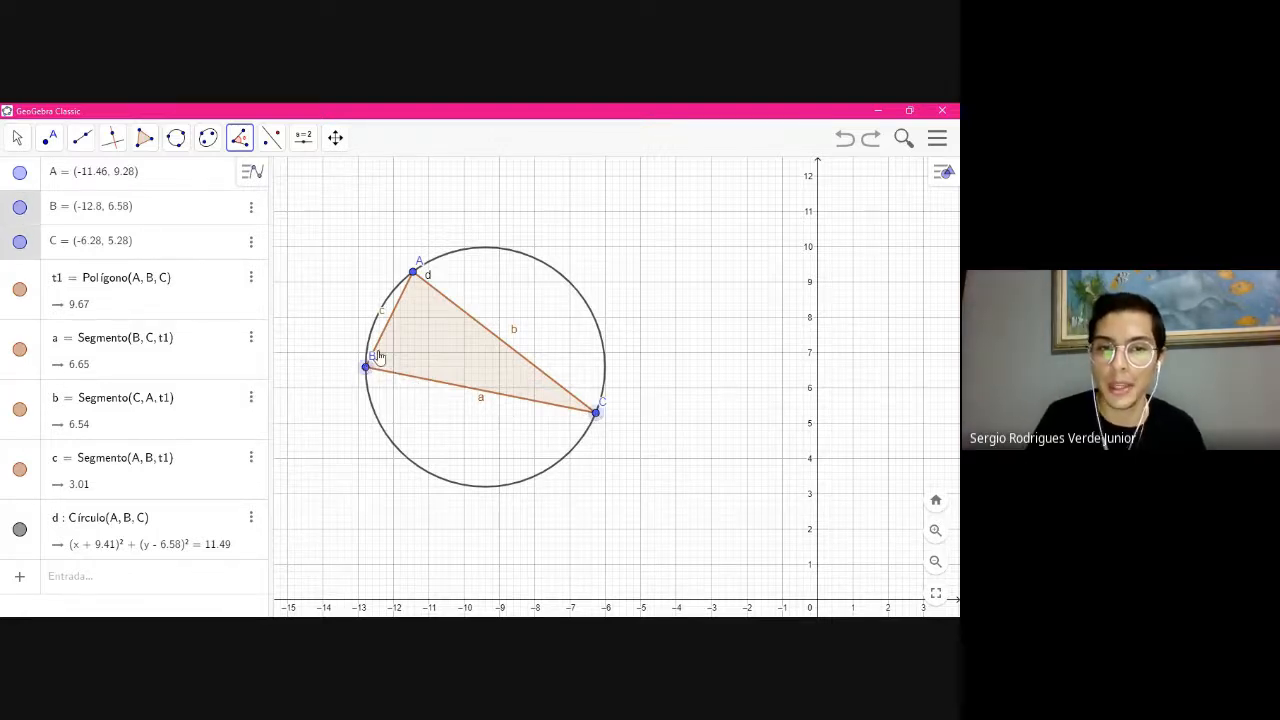
click(413, 273)
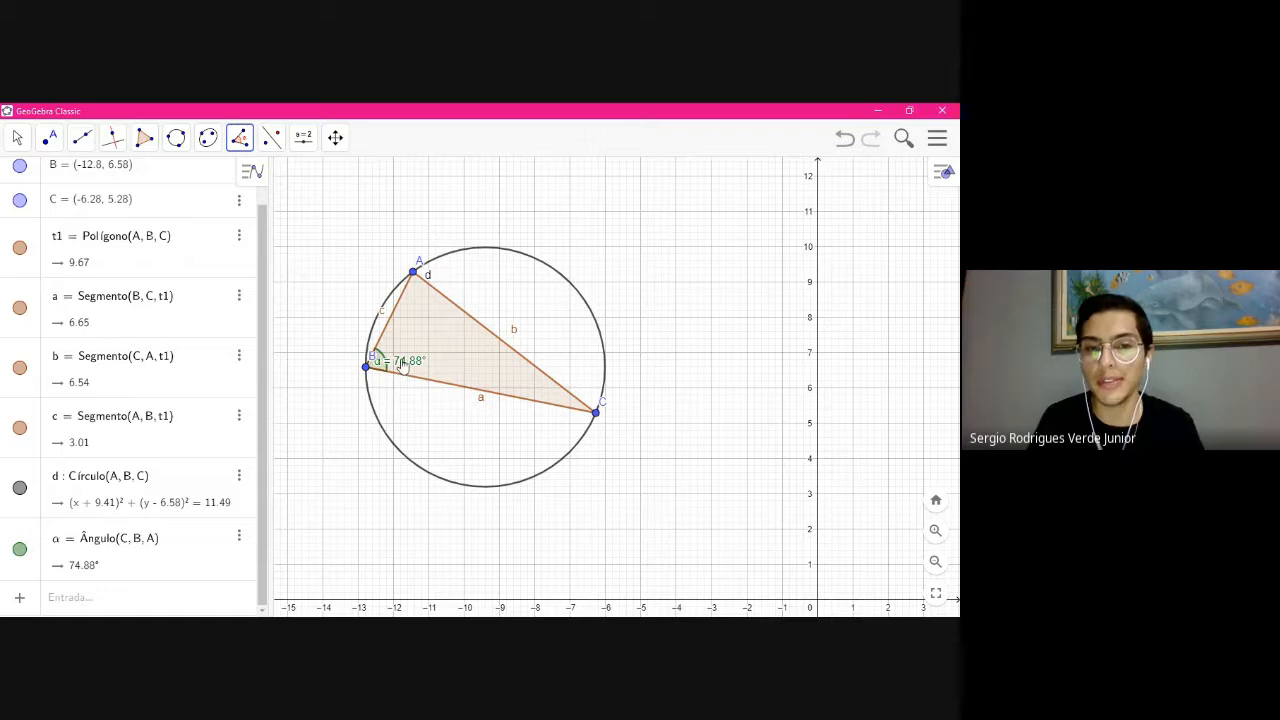
click(241, 138)
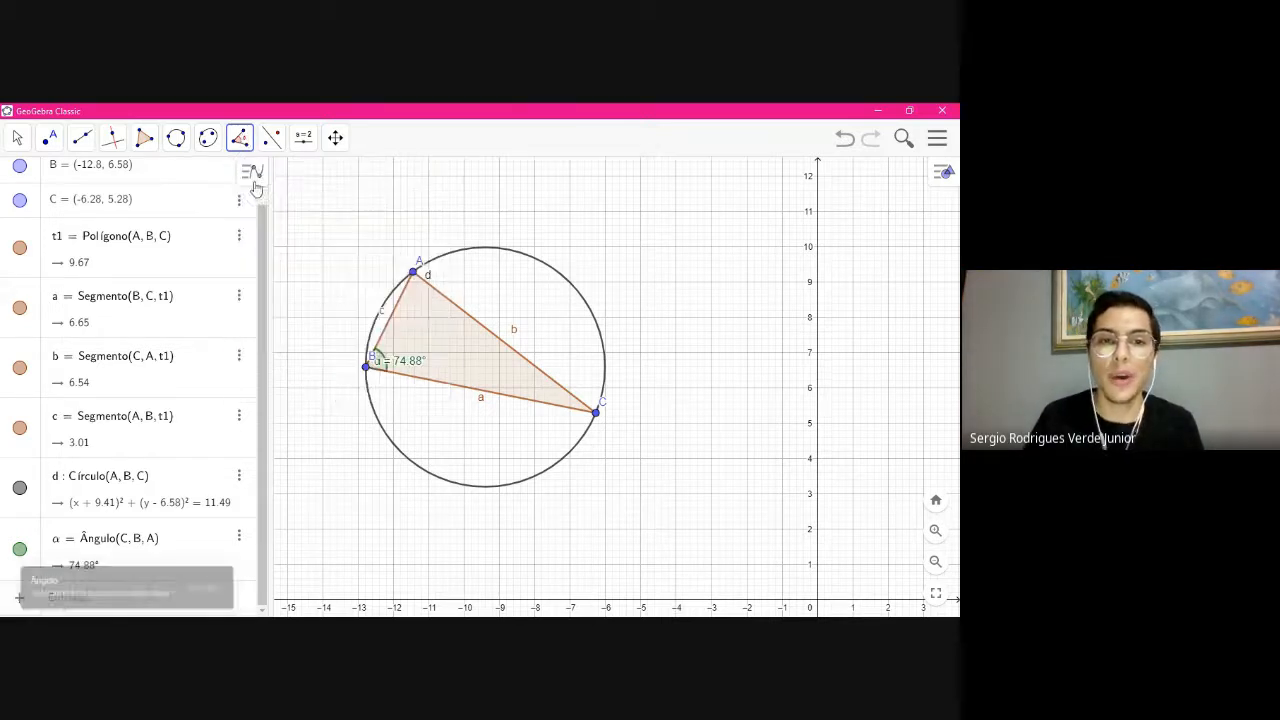
click(366, 366)
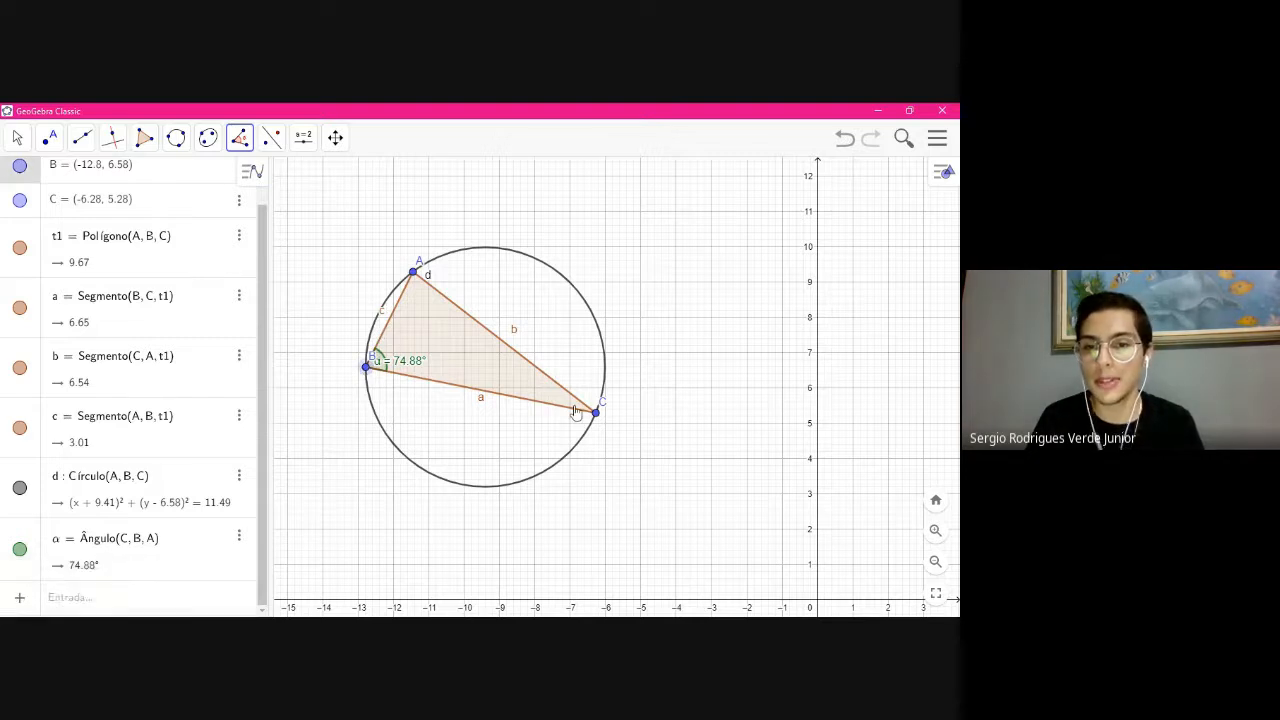
click(596, 414)
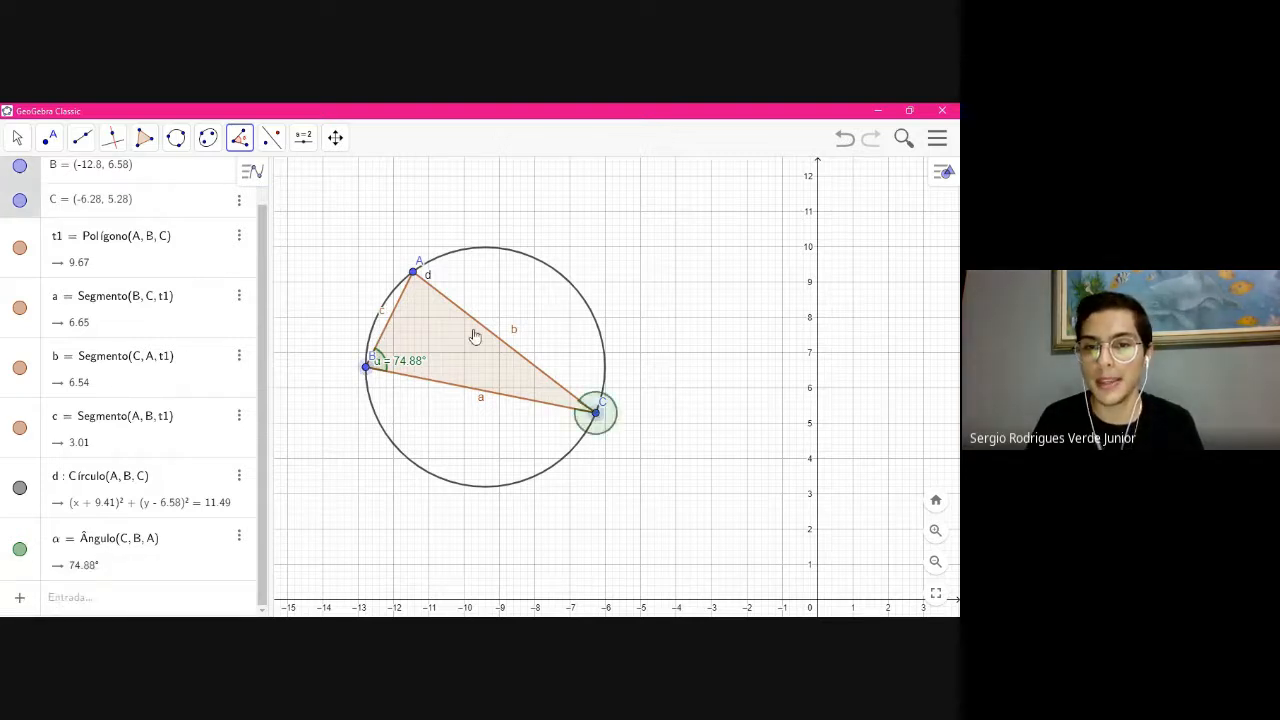
click(413, 272)
click(846, 142)
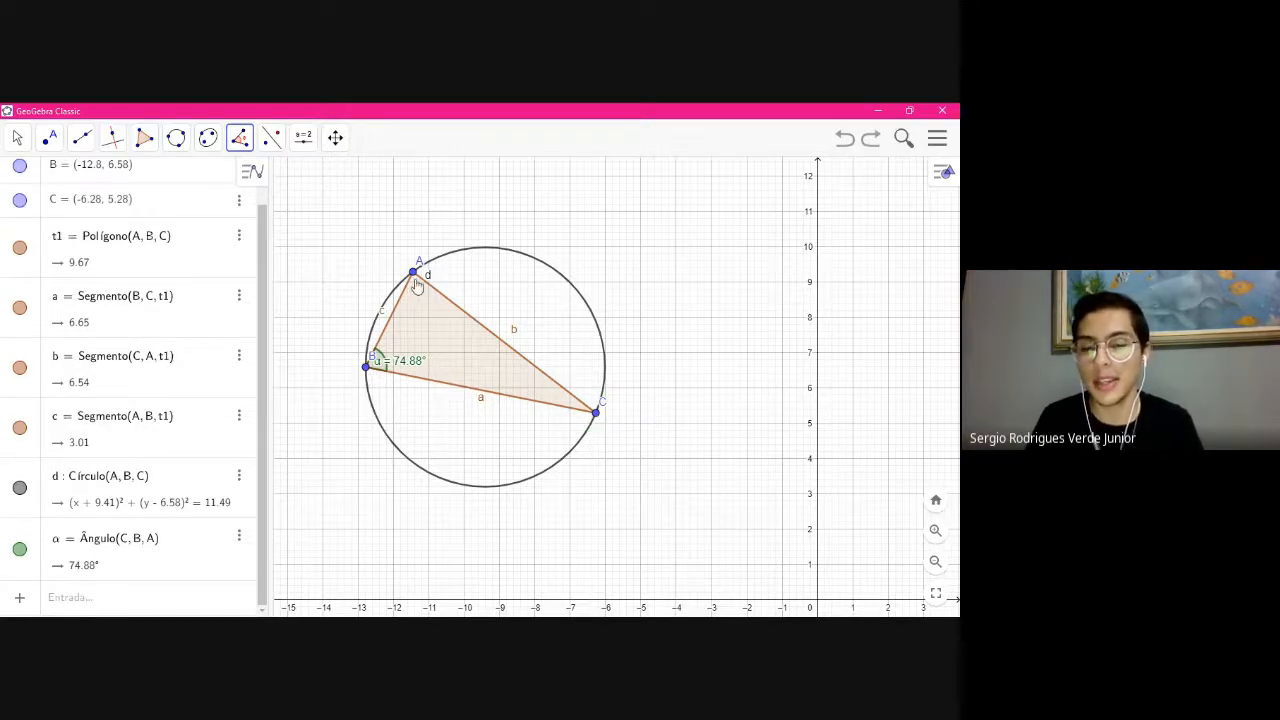
Mark the triangle's interior angles at A and C with the Ângulo tool, picking B, A, C and A, C, B
click(241, 139)
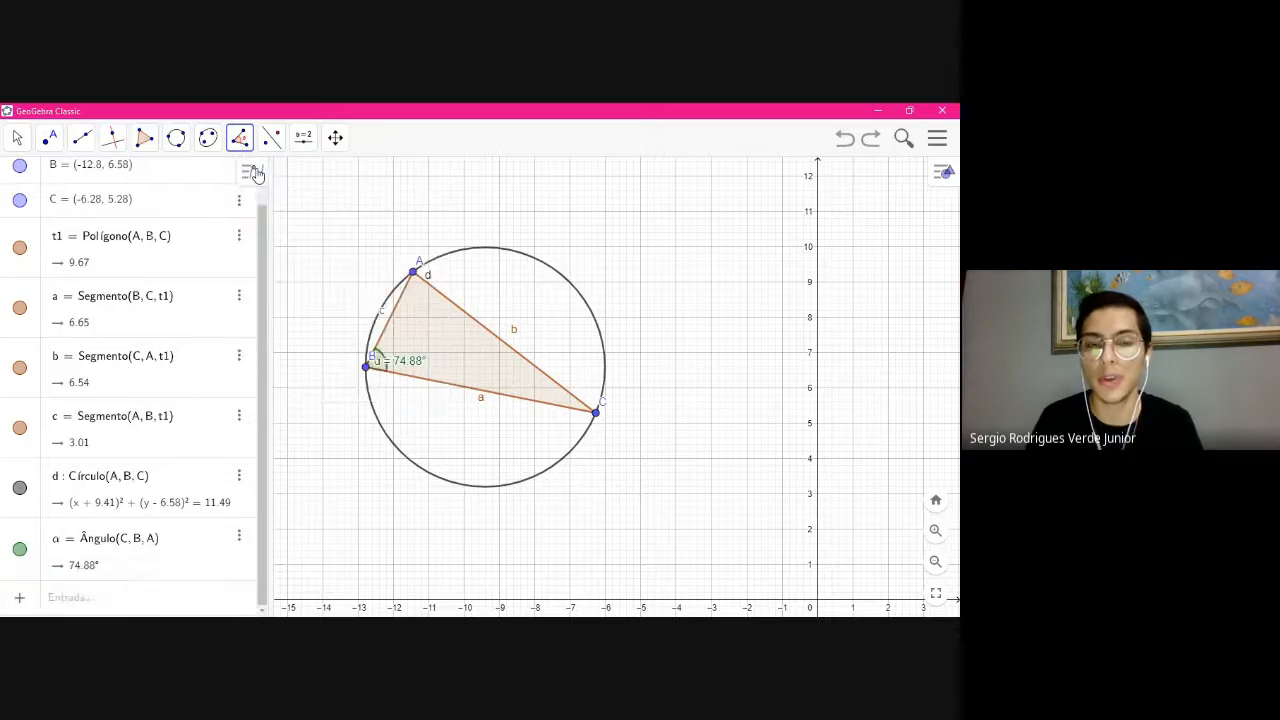
click(368, 367)
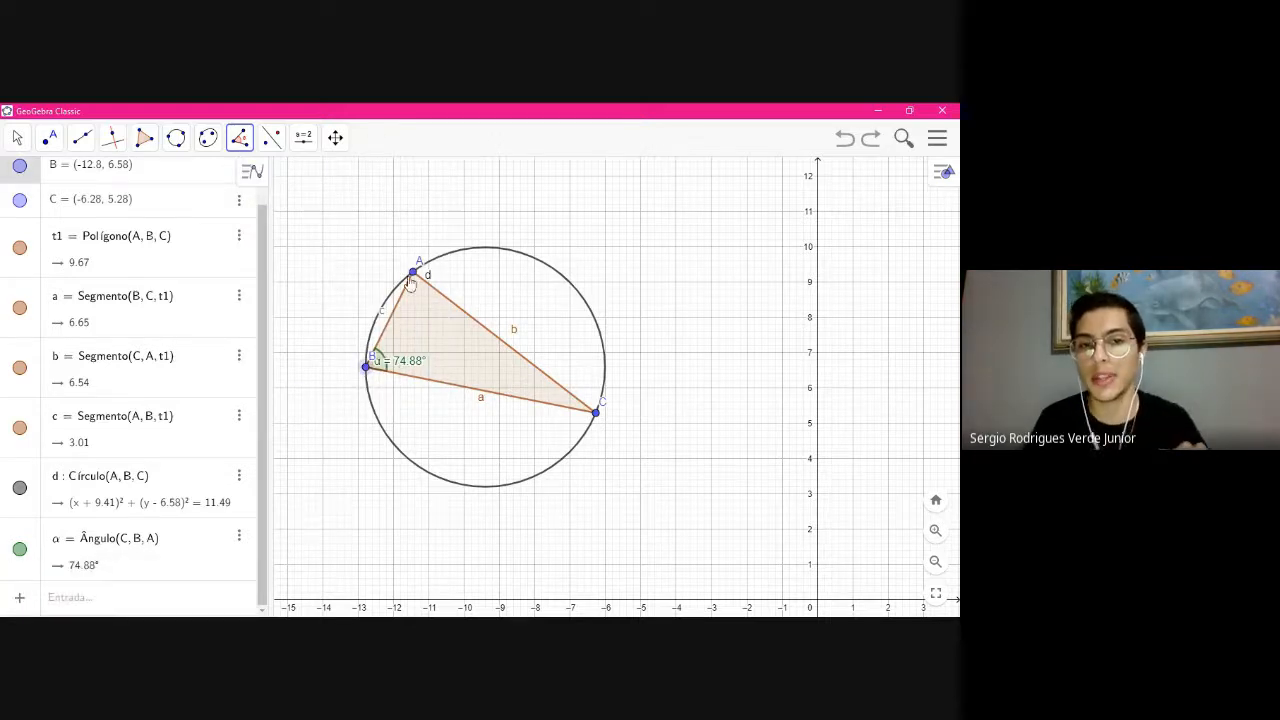
click(413, 274)
click(596, 413)
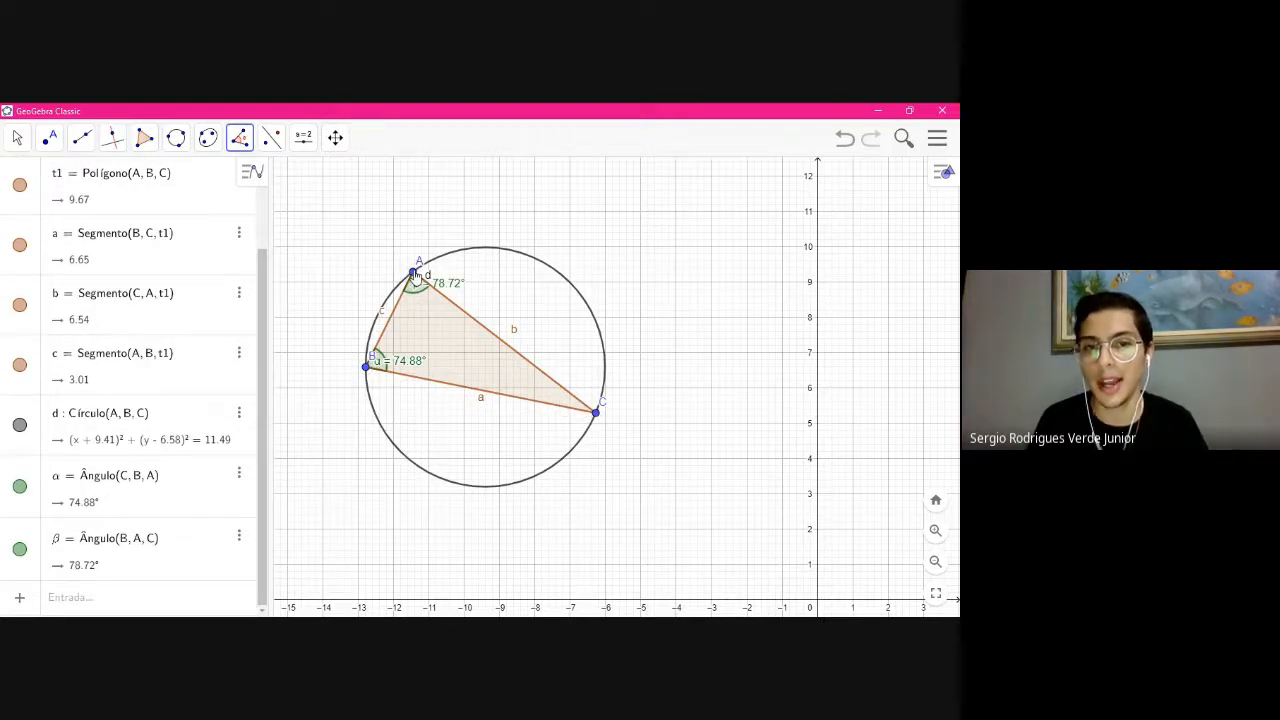
click(595, 414)
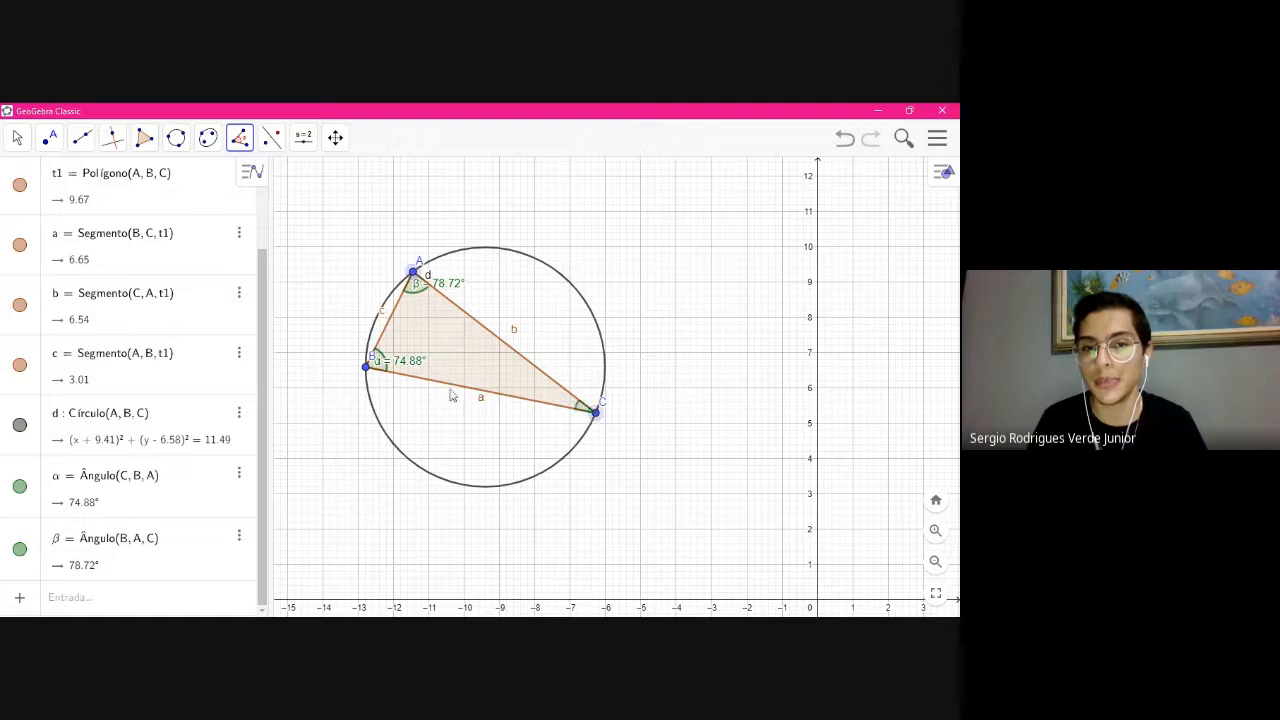
click(371, 374)
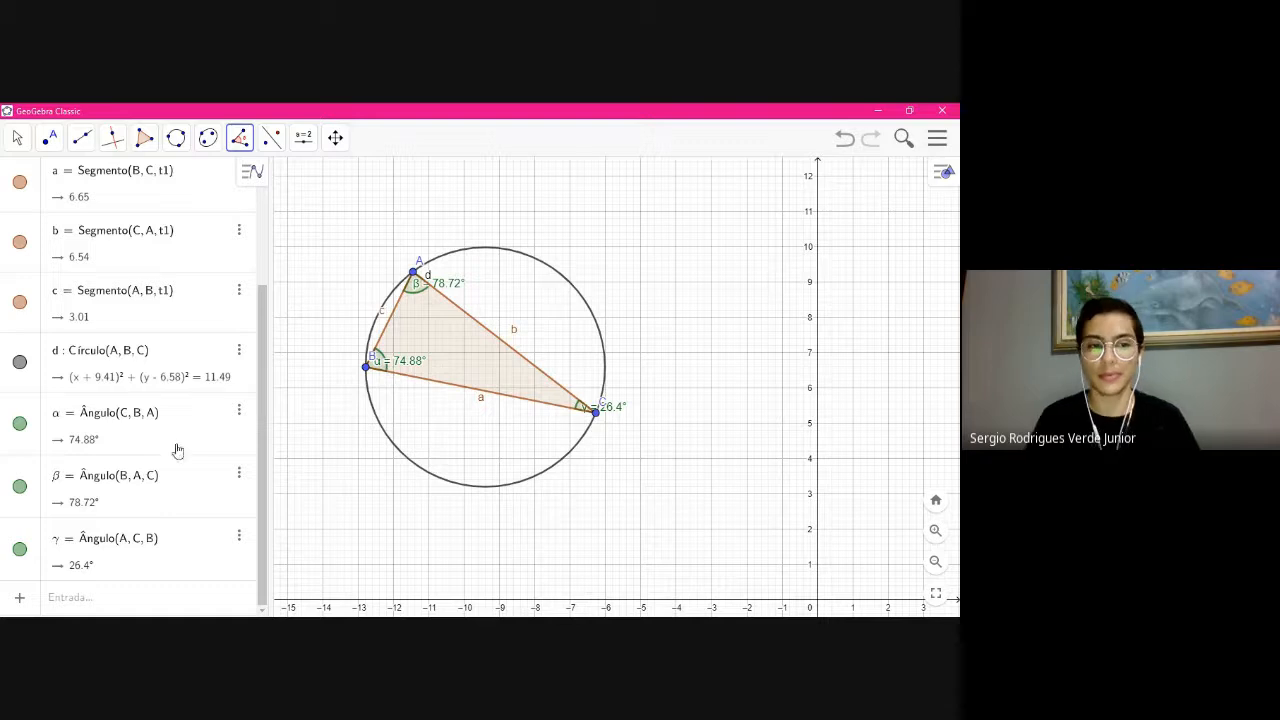
Reshape the inscribed triangle with the Mover tool, moving vertex A to about (-10.5, 9.7) and vertex B to about (-13.1, 7)
click(17, 137)
click(44, 176)
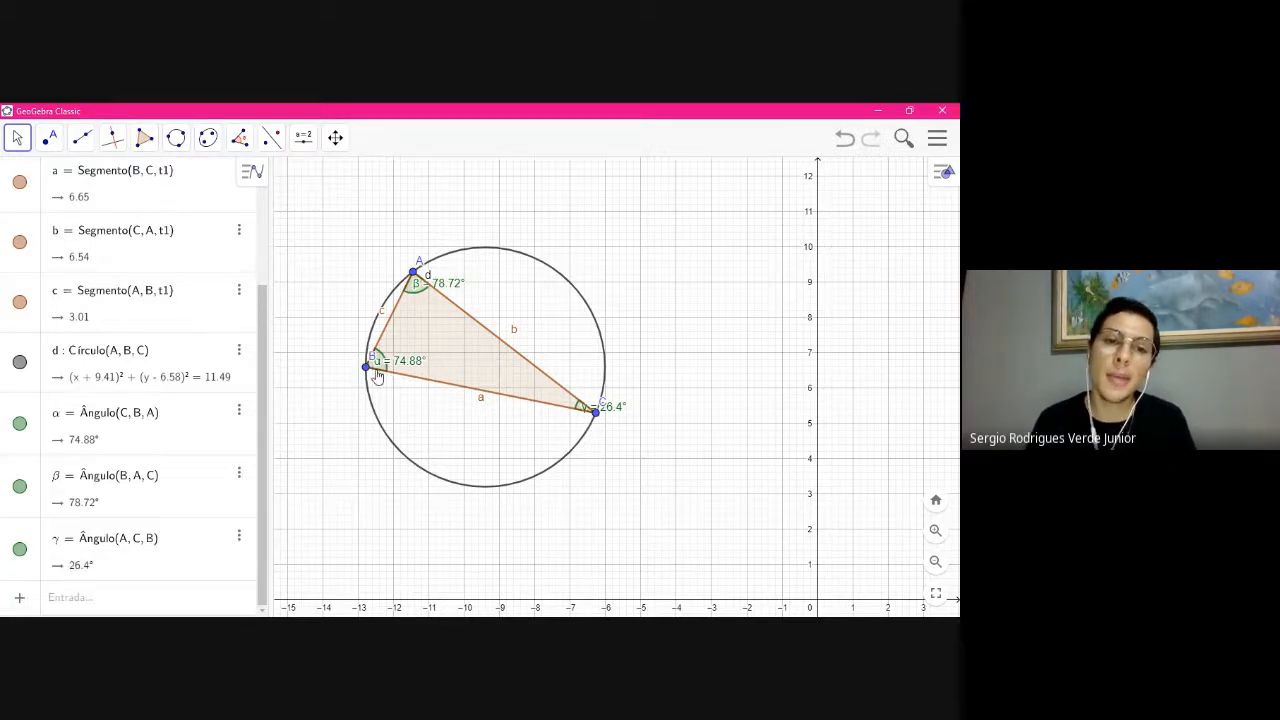
click(20, 140)
click(30, 177)
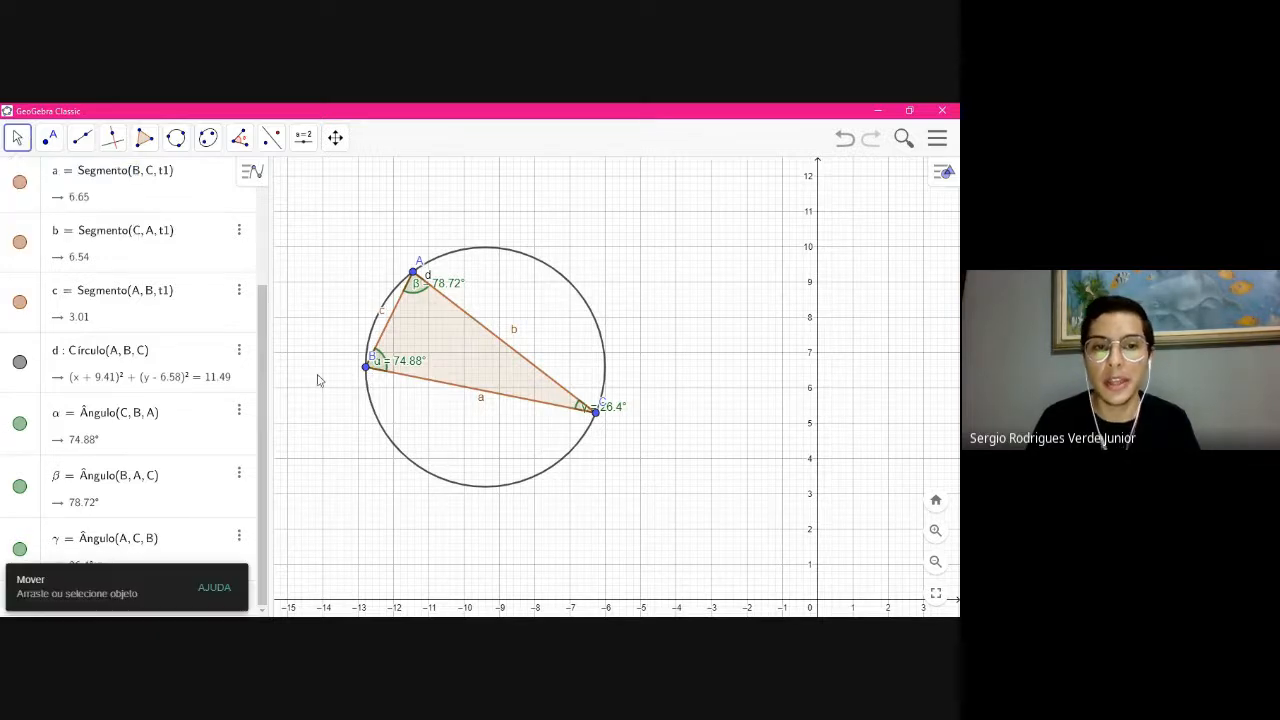
drag(366, 366, 400, 407)
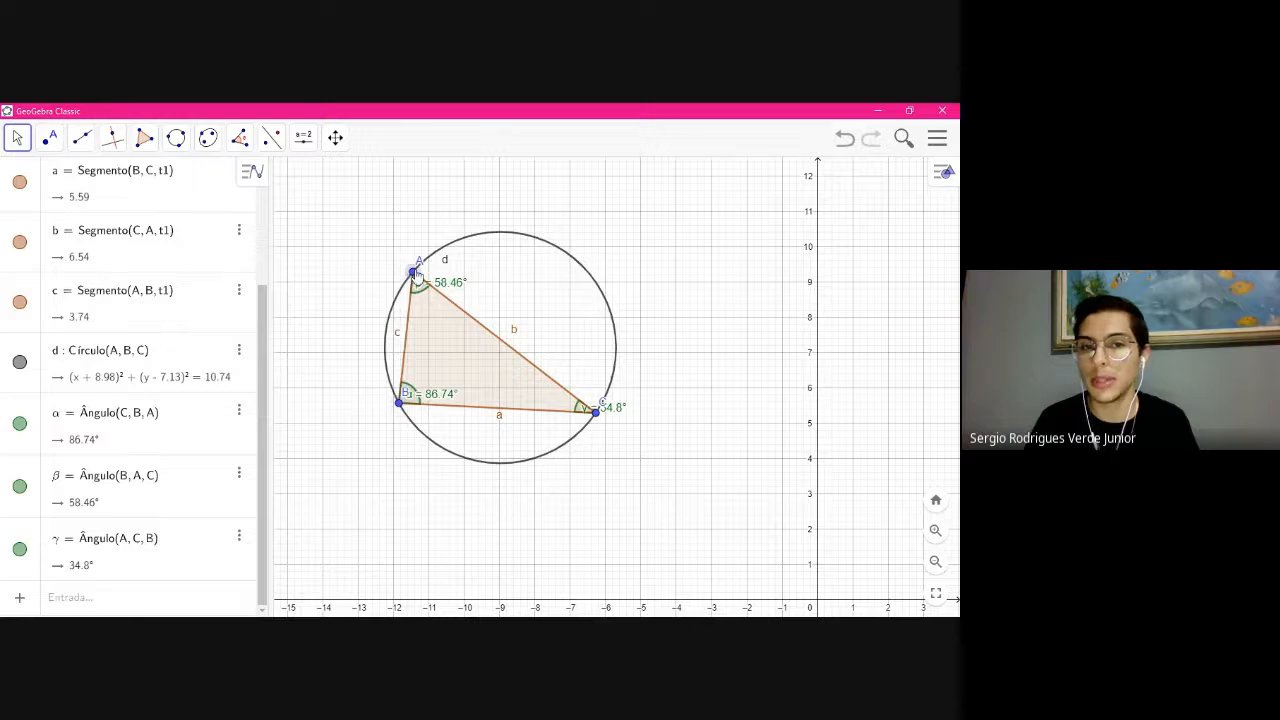
drag(415, 273, 385, 275)
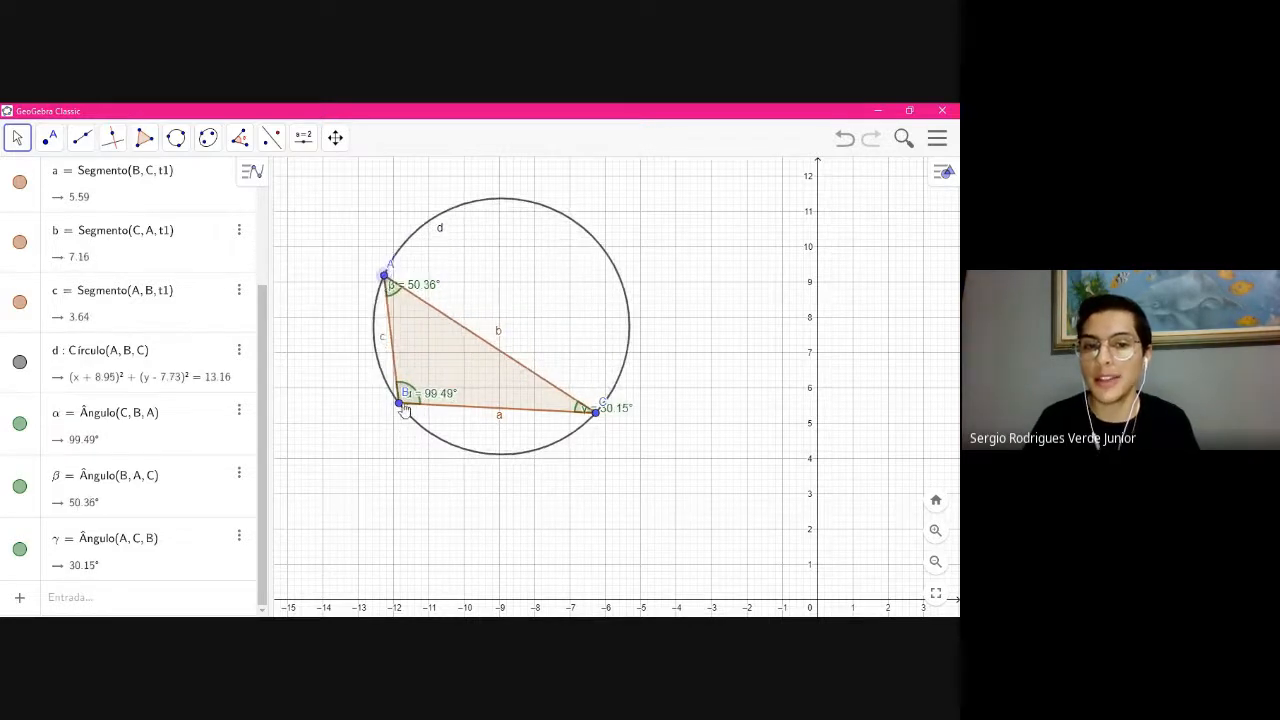
drag(404, 411, 346, 390)
drag(388, 273, 404, 258)
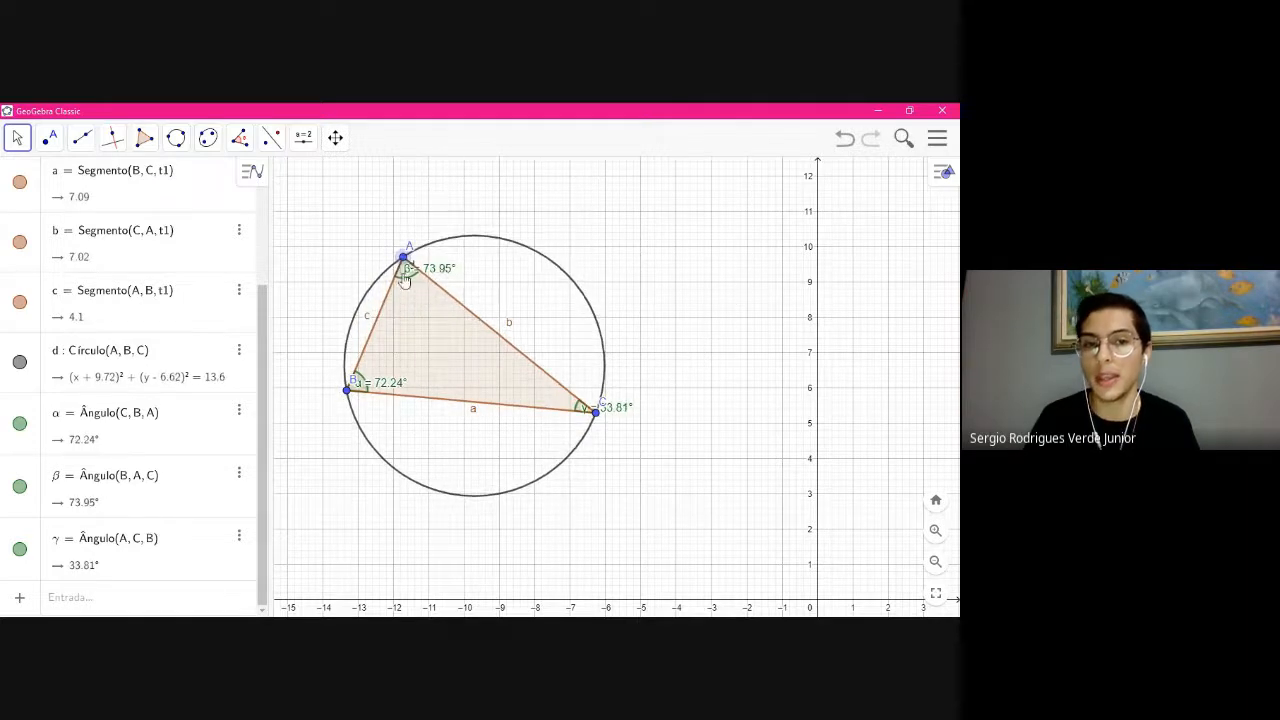
drag(346, 390, 368, 362)
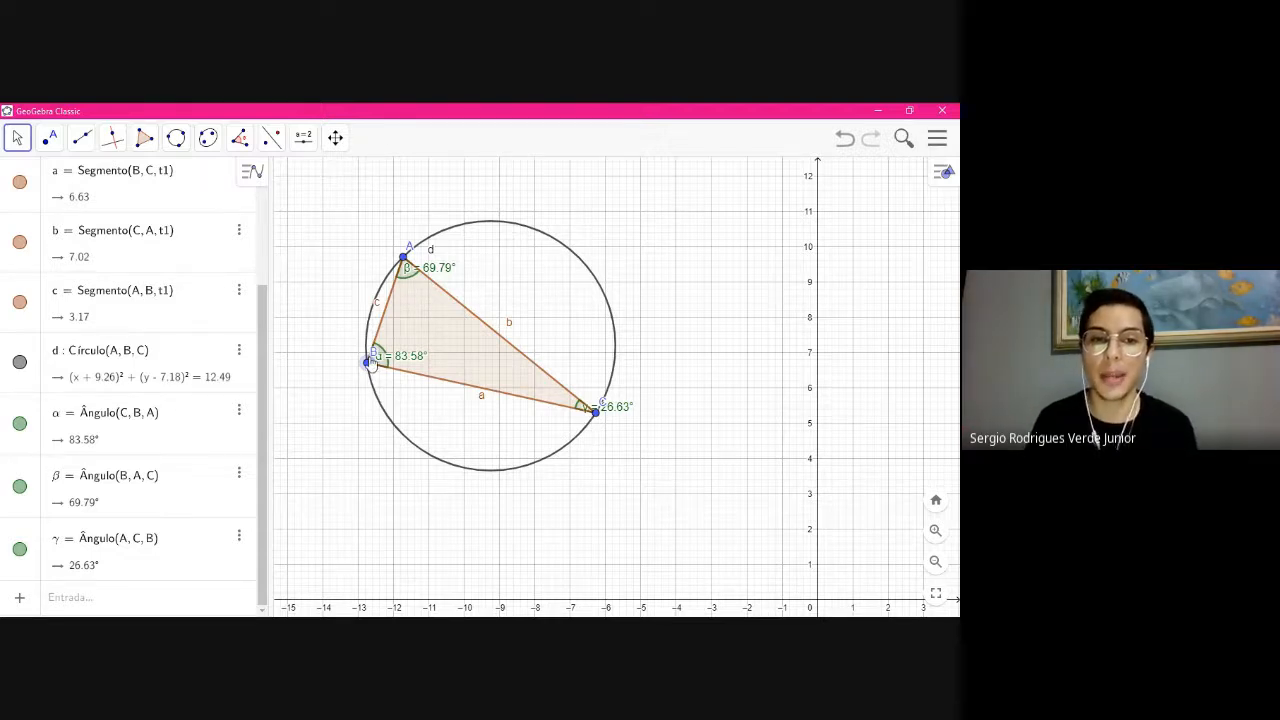
mouse_move(368, 362)
mouse_down()
mouse_move(393, 372)
mouse_move(350, 340)
mouse_move(353, 351)
mouse_up()
drag(406, 260, 449, 263)
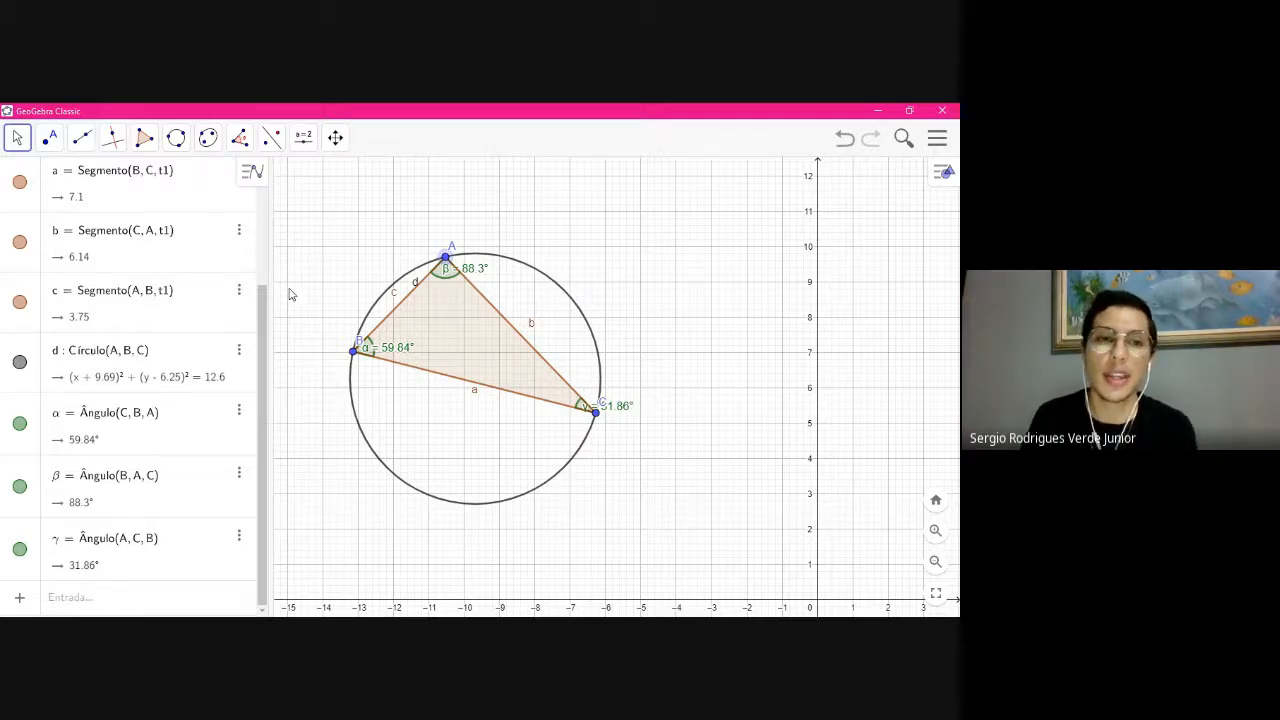
Label the circle with its circumference using the Distância, Comprimento ou Perímetro tool
click(239, 137)
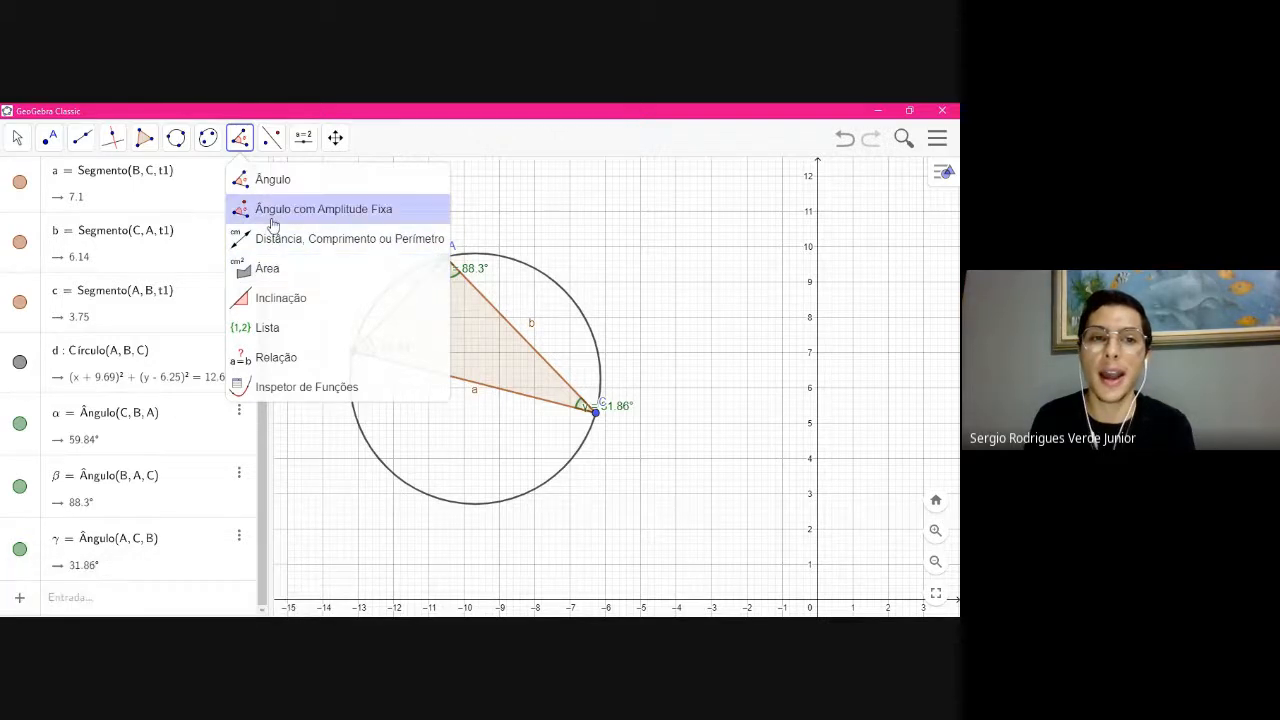
click(267, 237)
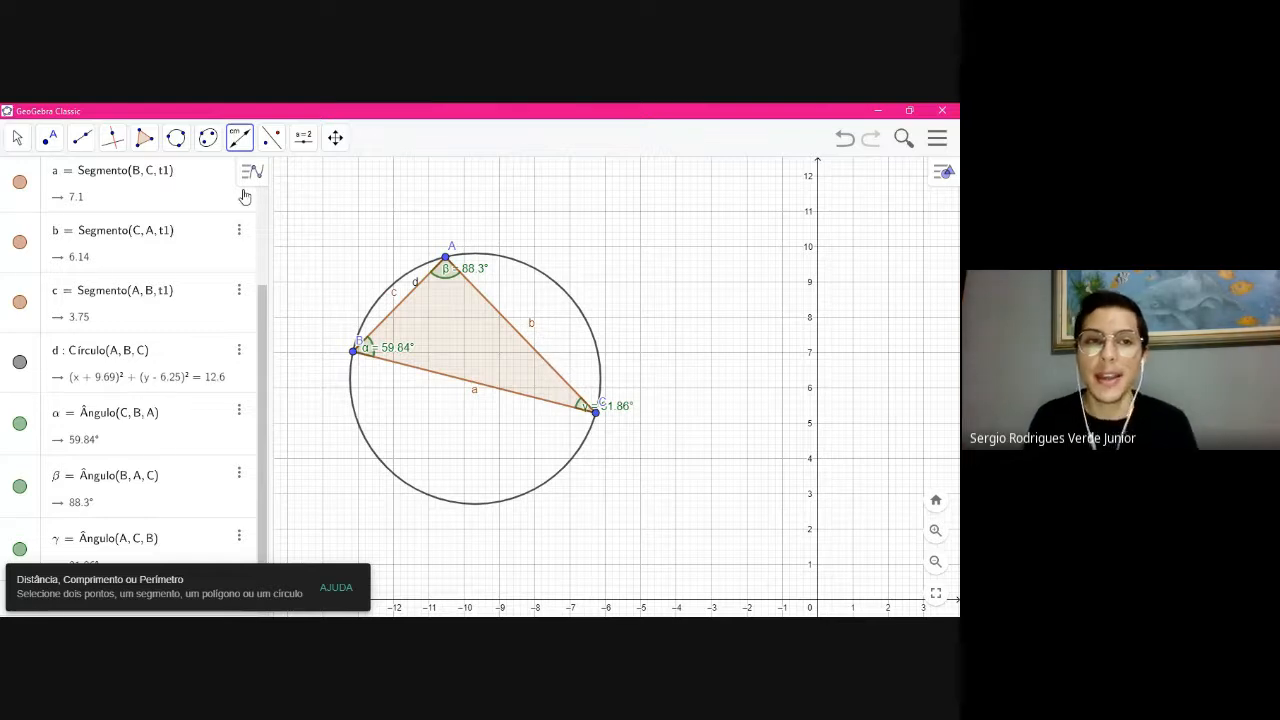
click(240, 147)
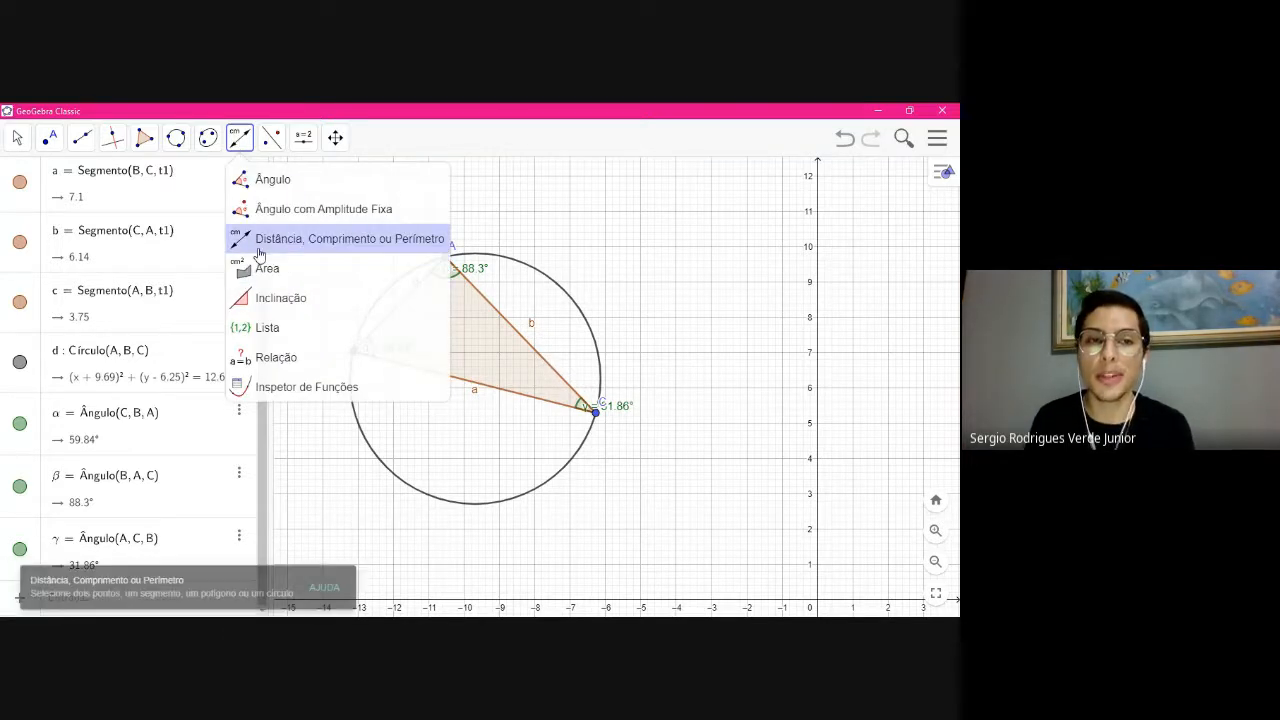
click(381, 242)
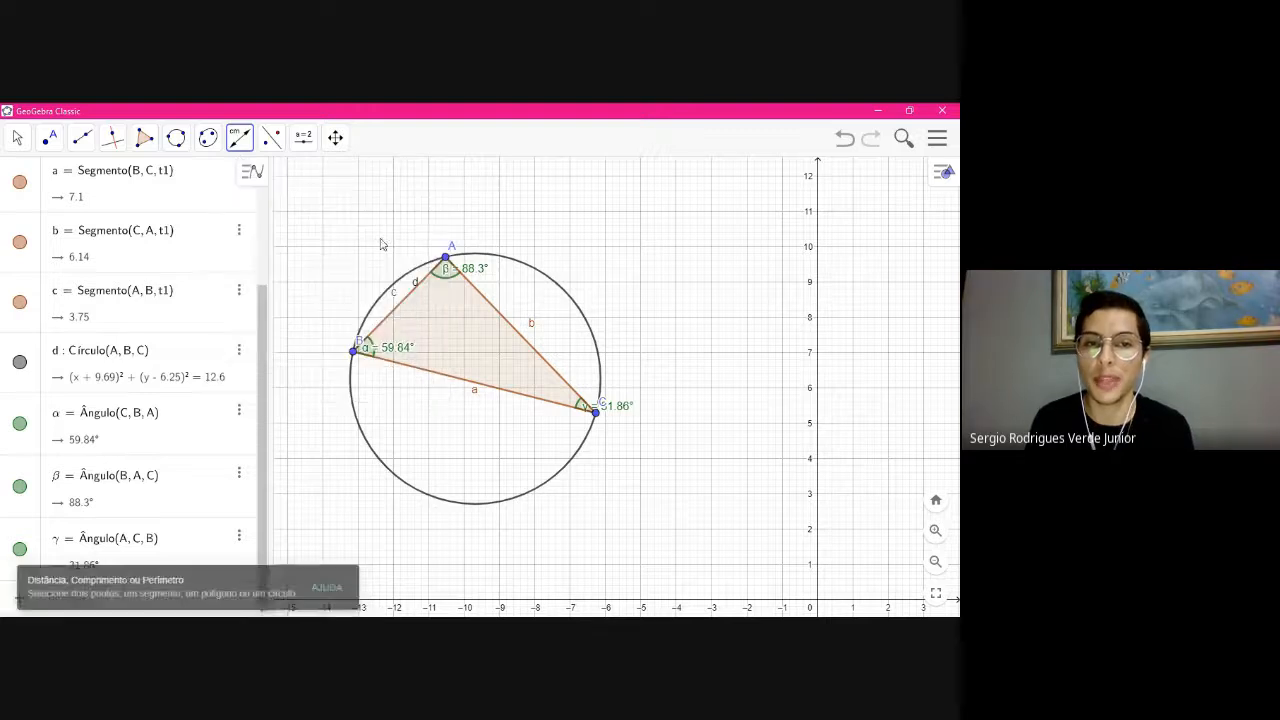
click(567, 299)
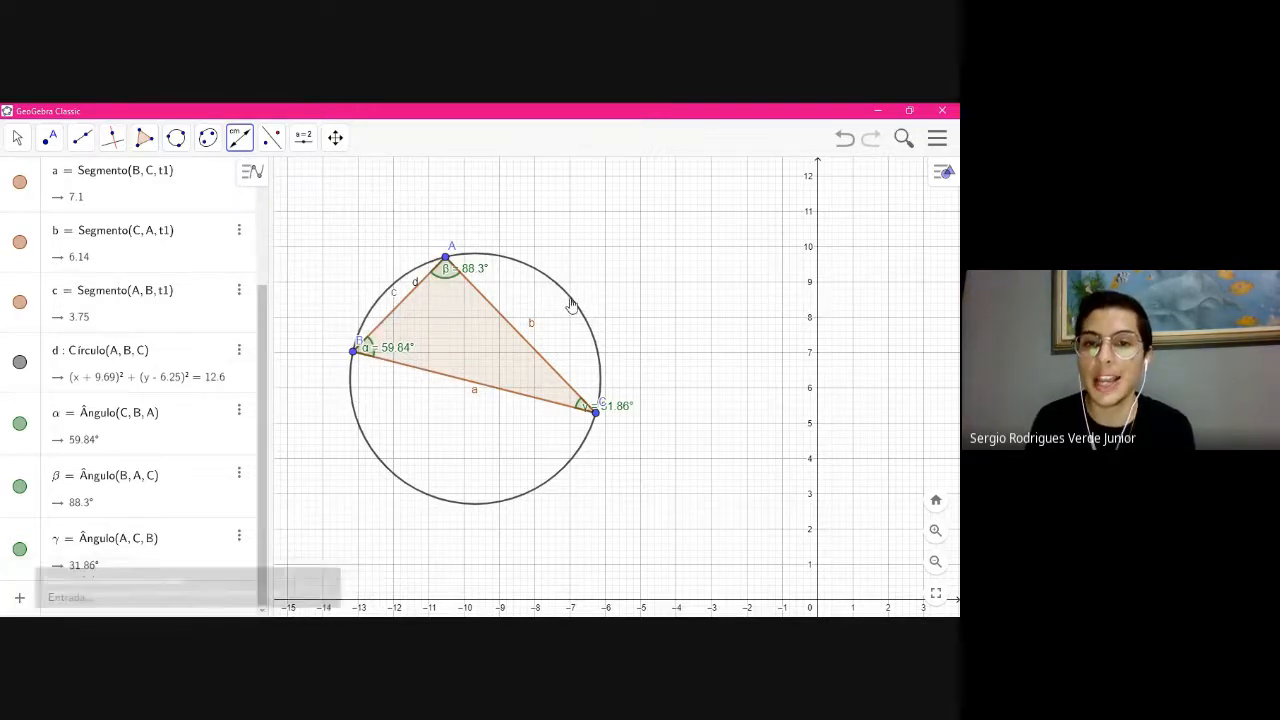
Move the circumference text clear of the circle's outline, to its upper right, and deselect it
click(17, 137)
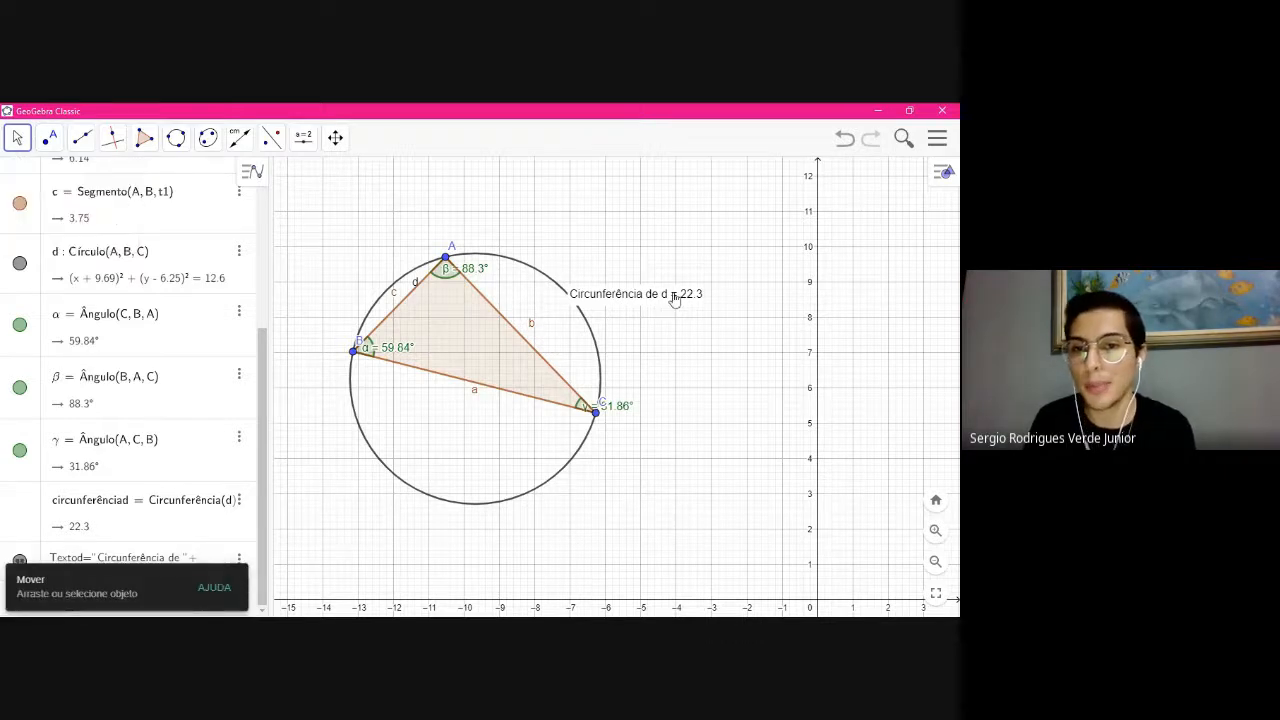
drag(675, 300, 662, 278)
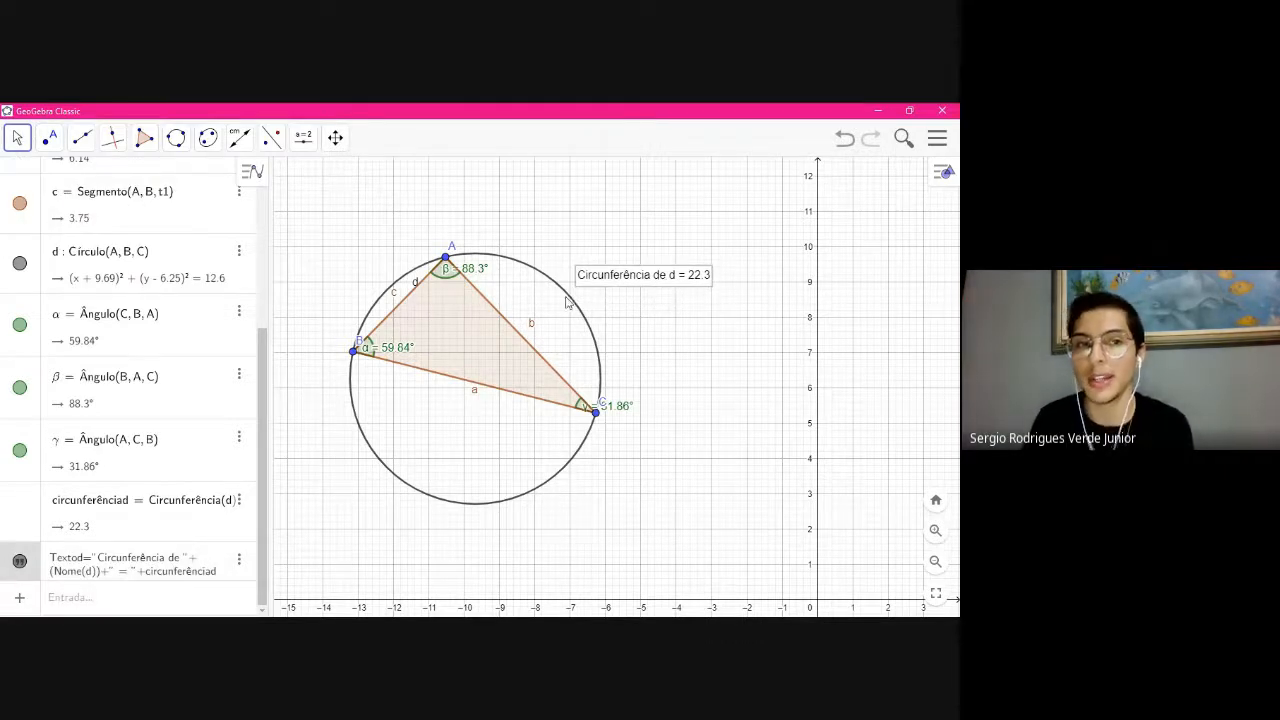
click(17, 137)
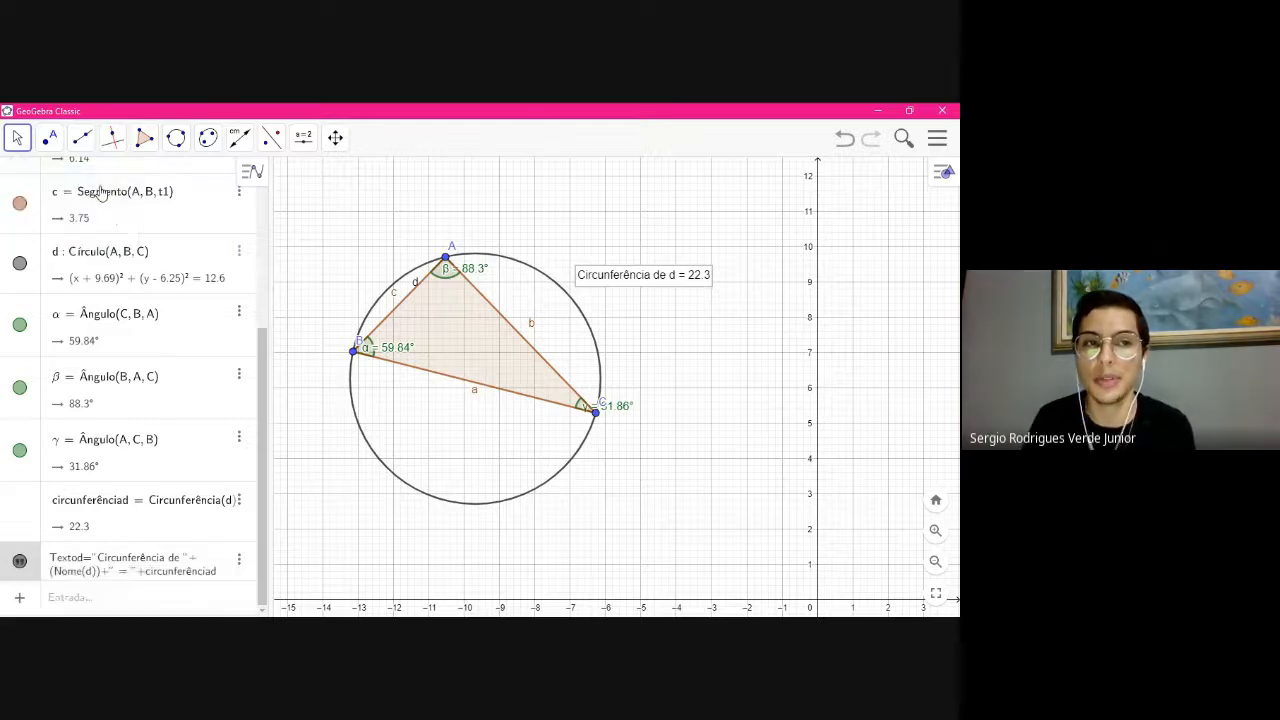
key(Escape)
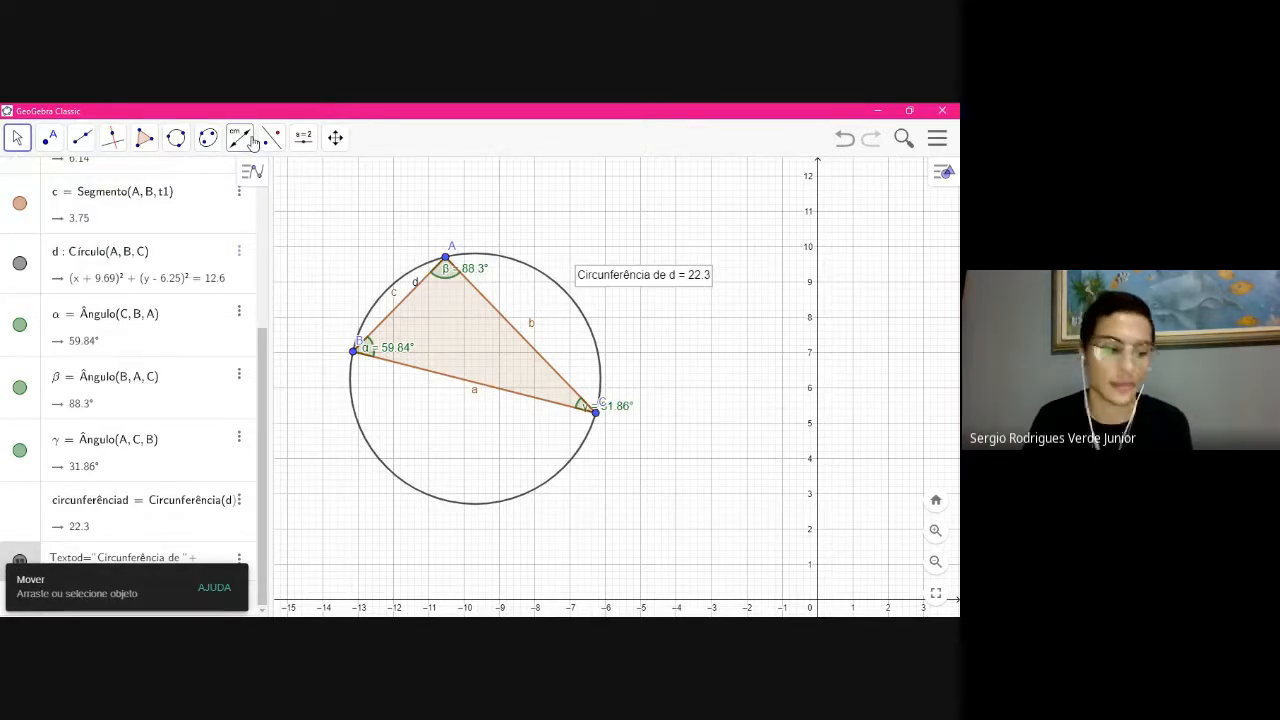
Label the length of side a and the perimeter of triangle ABC with the Distância, Comprimento ou Perímetro tool
click(248, 140)
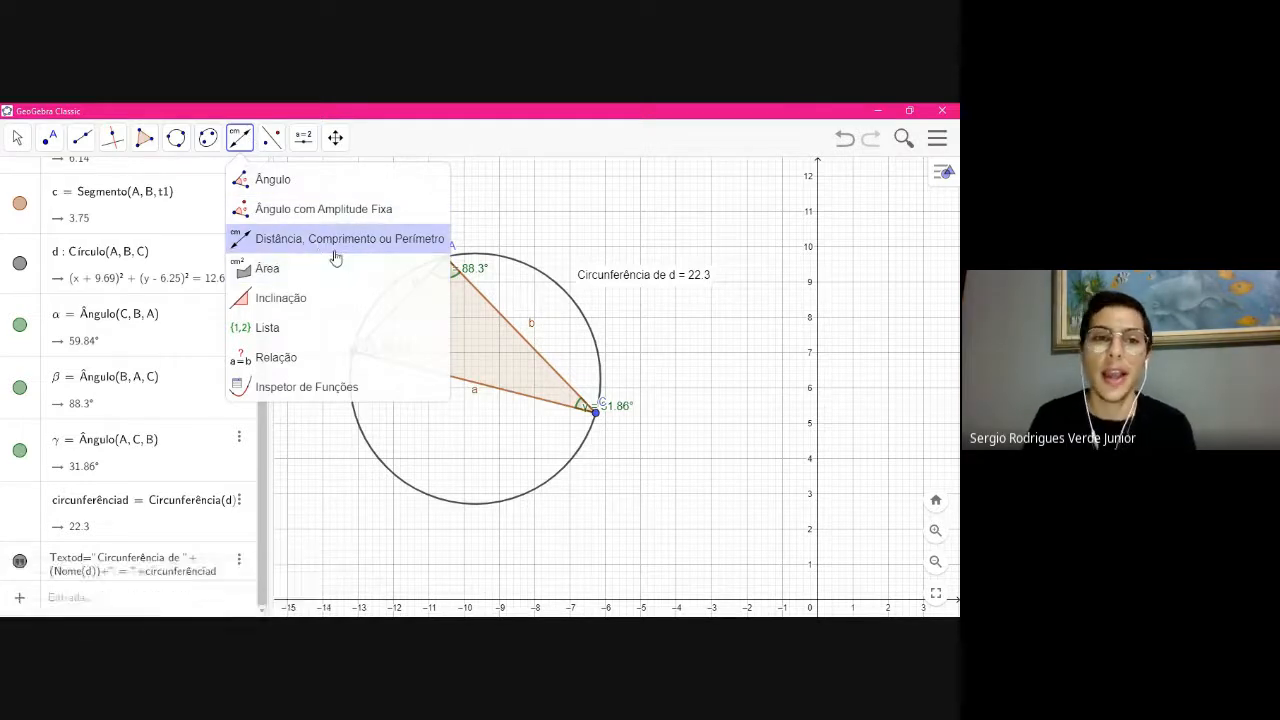
click(303, 240)
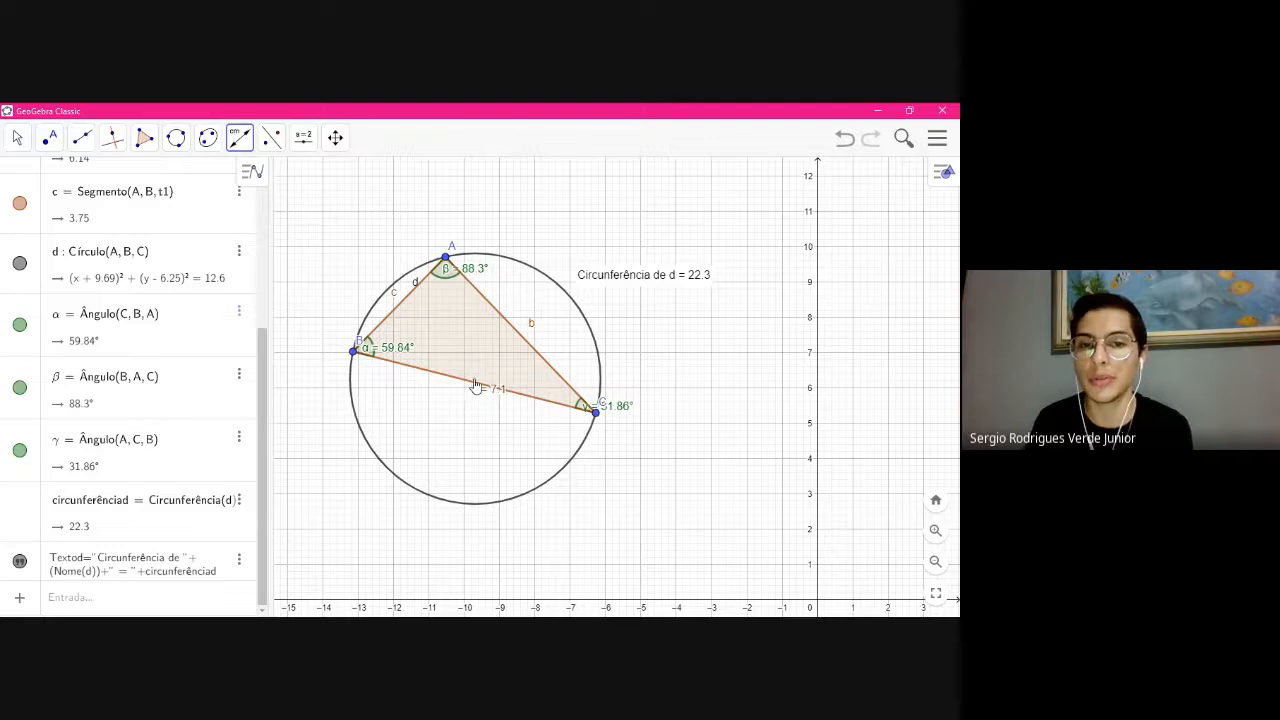
click(240, 140)
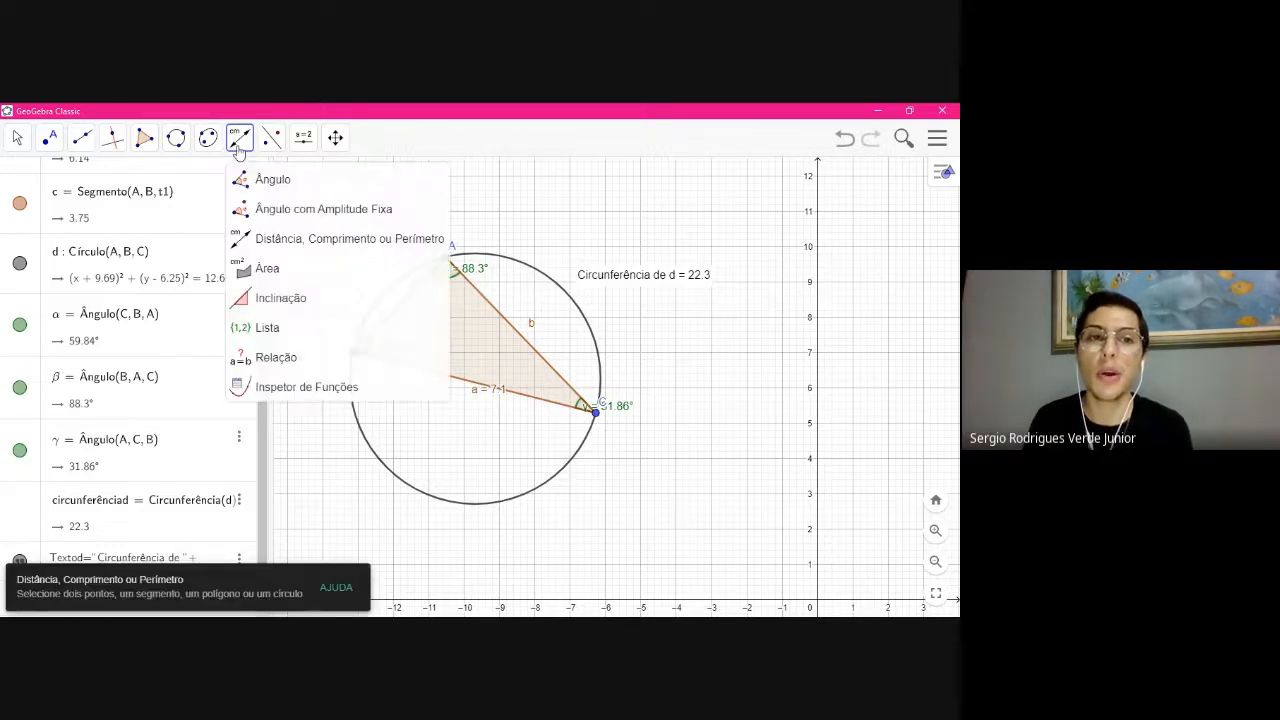
click(240, 142)
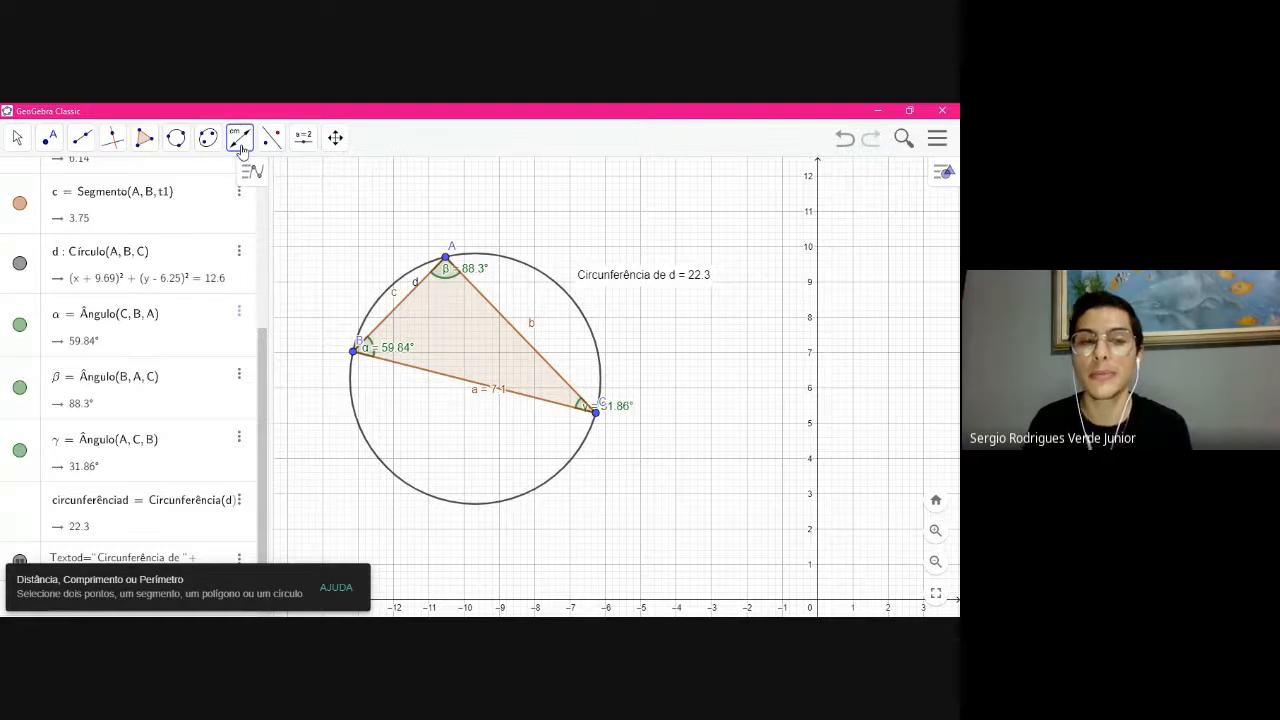
click(241, 145)
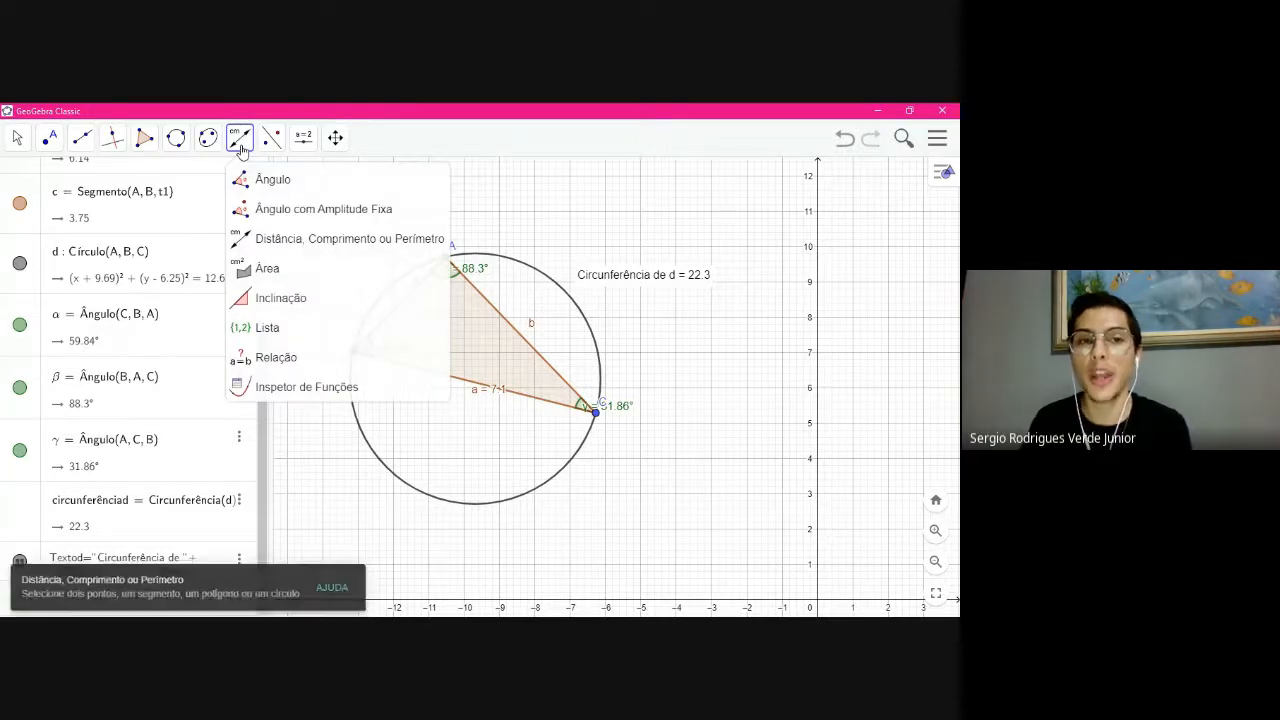
click(288, 242)
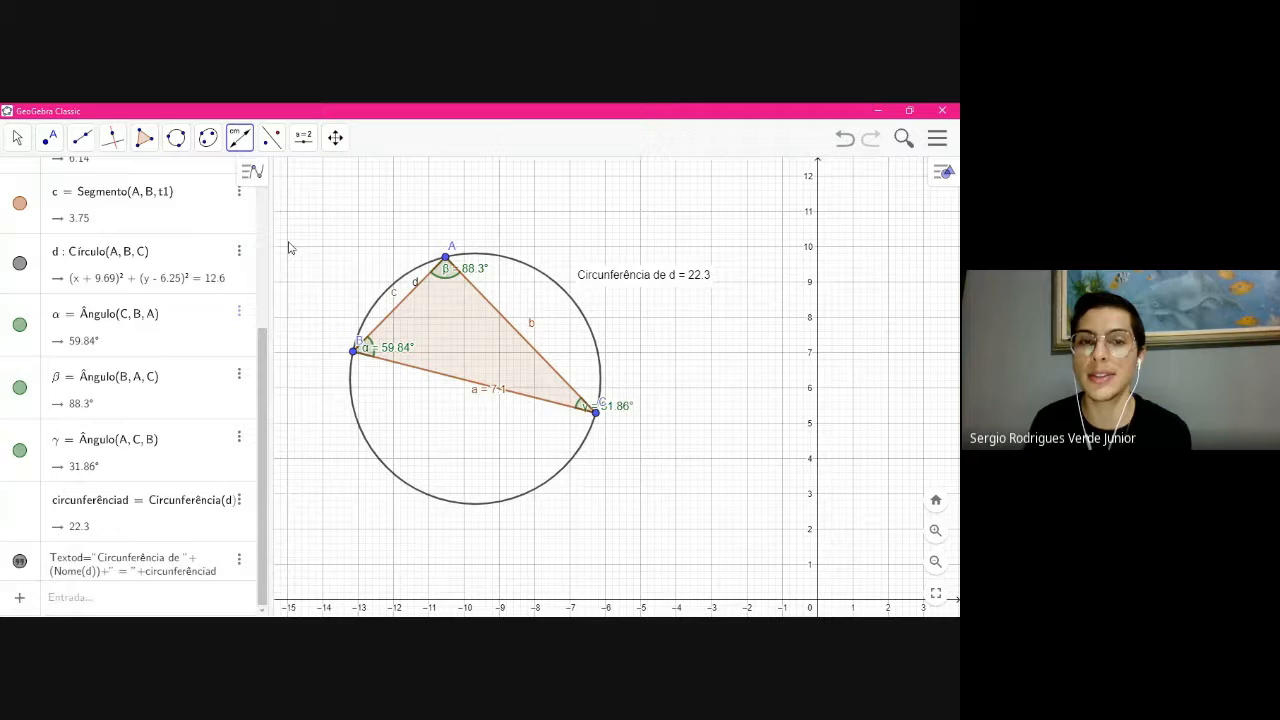
click(465, 342)
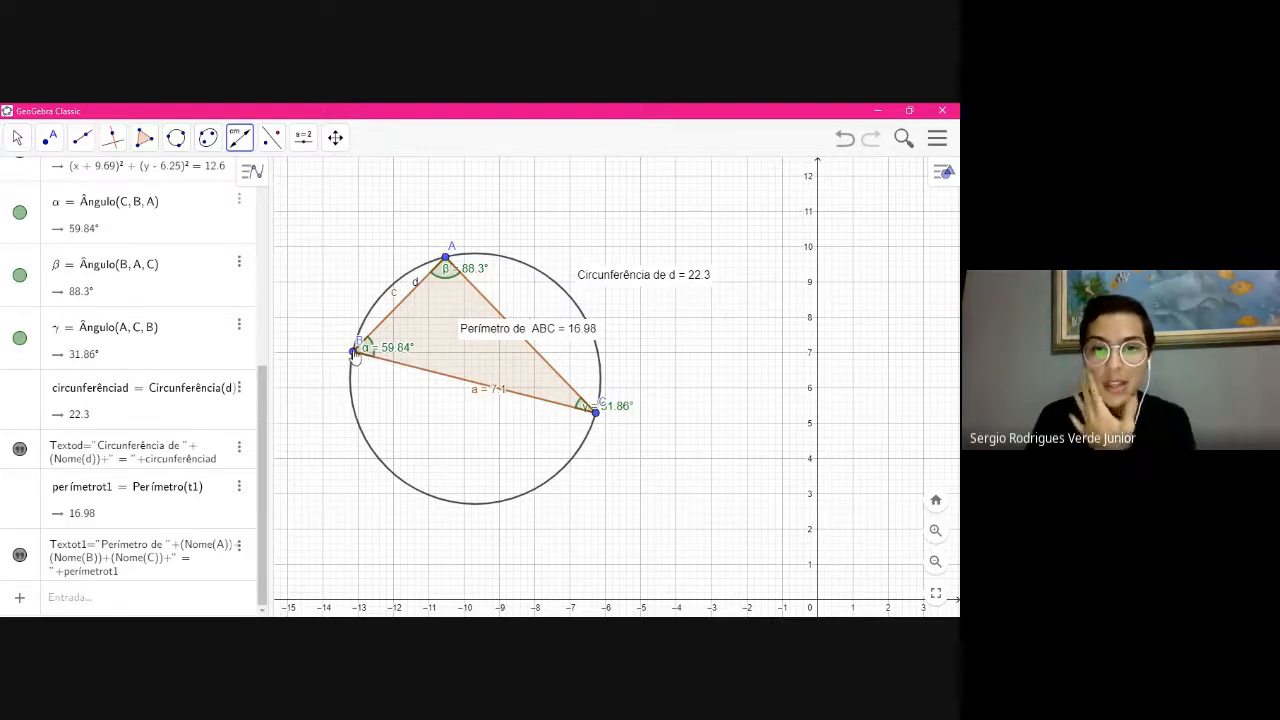
Move vertex B down to about (-13, 5) with the Mover tool
click(17, 142)
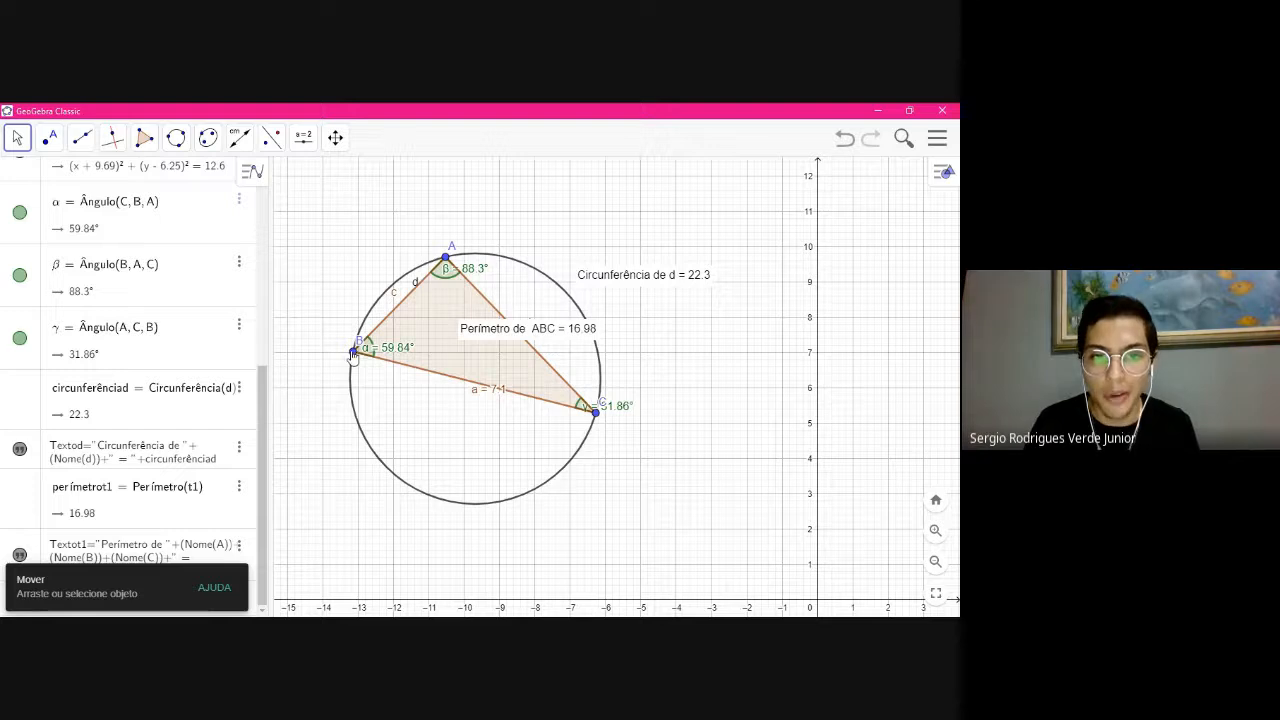
drag(357, 357, 359, 422)
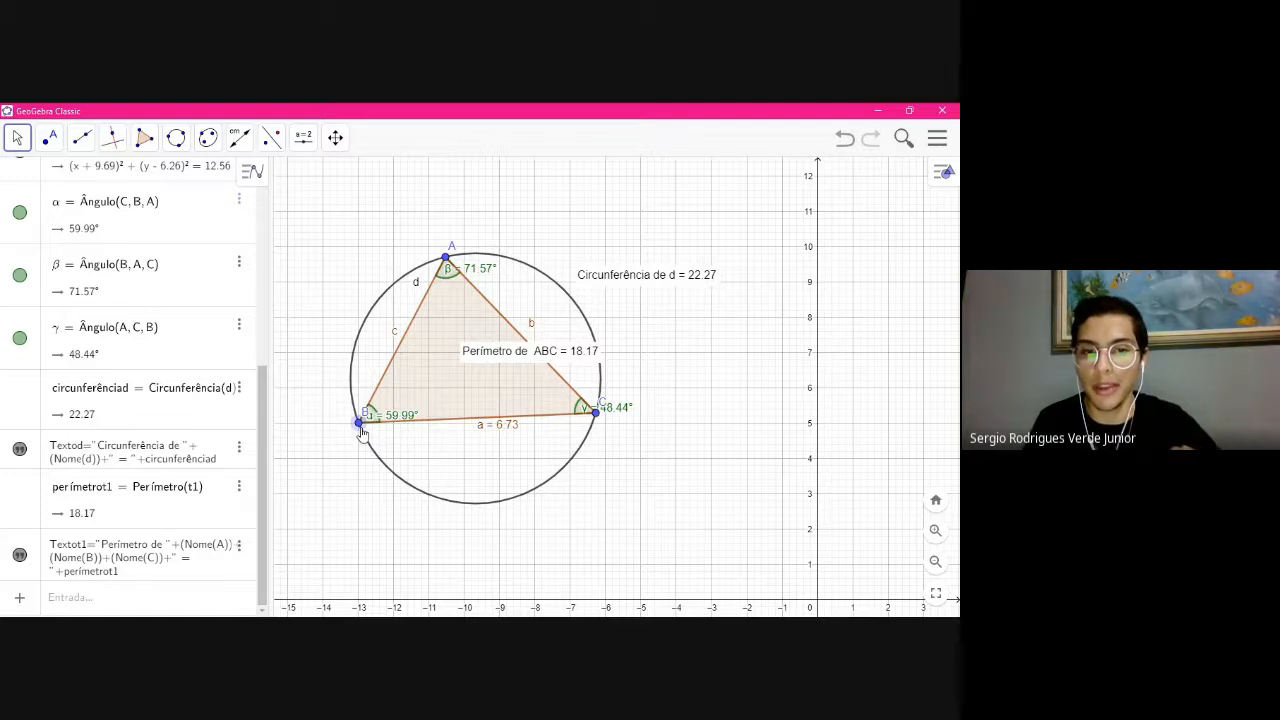
mouse_move(359, 422)
mouse_down()
mouse_move(358, 381)
mouse_move(361, 429)
mouse_up()
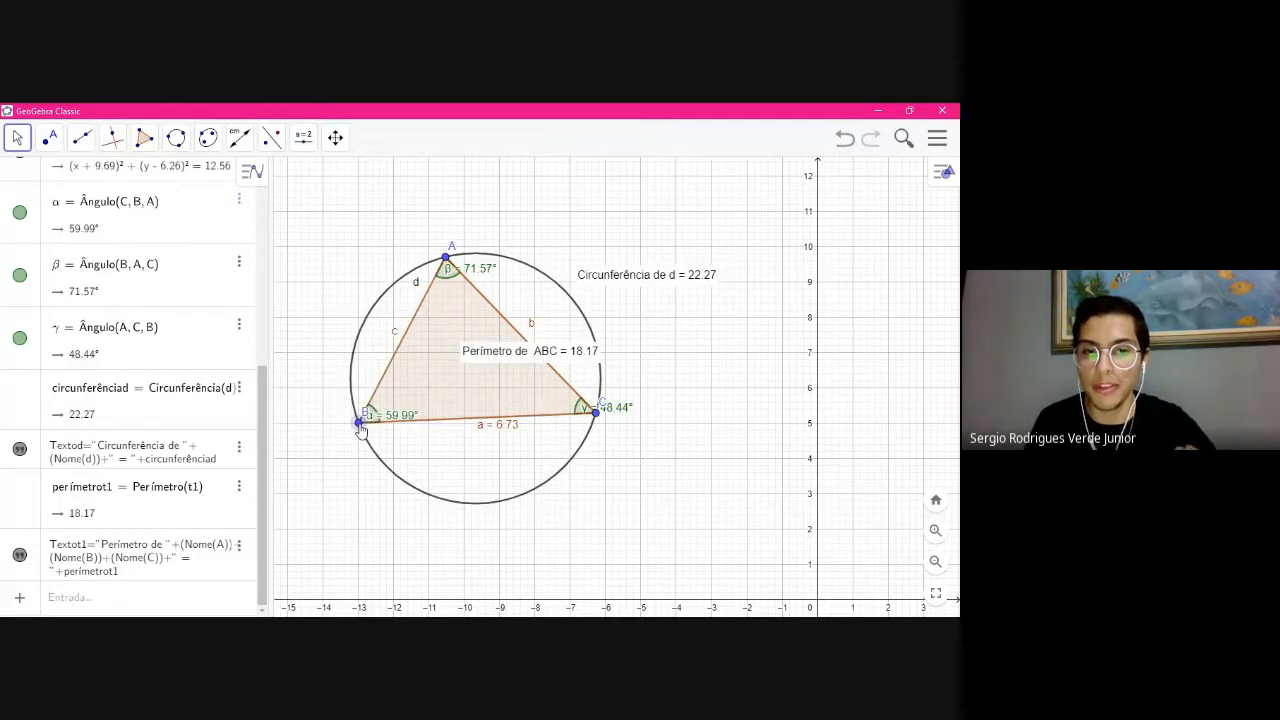
Move vertex C to (-6, 5) so side a is horizontal, and vertex A to about (-11, 9)
drag(596, 412, 606, 425)
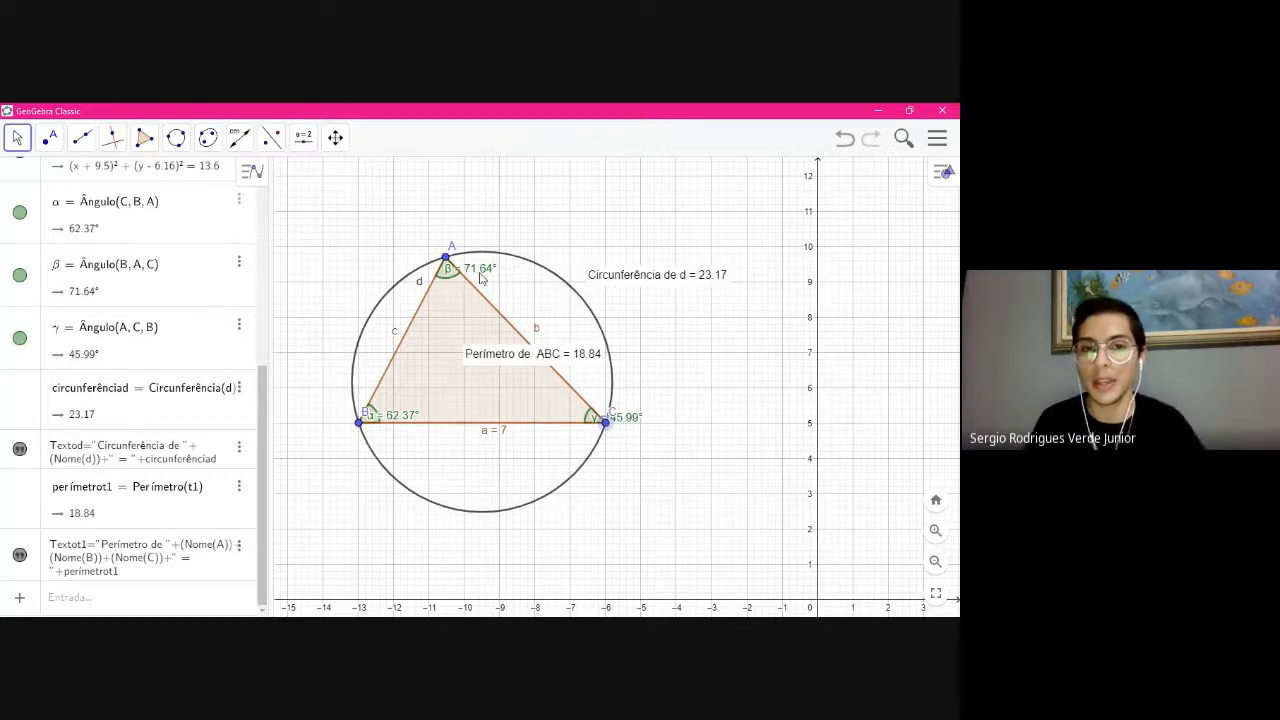
drag(446, 257, 428, 287)
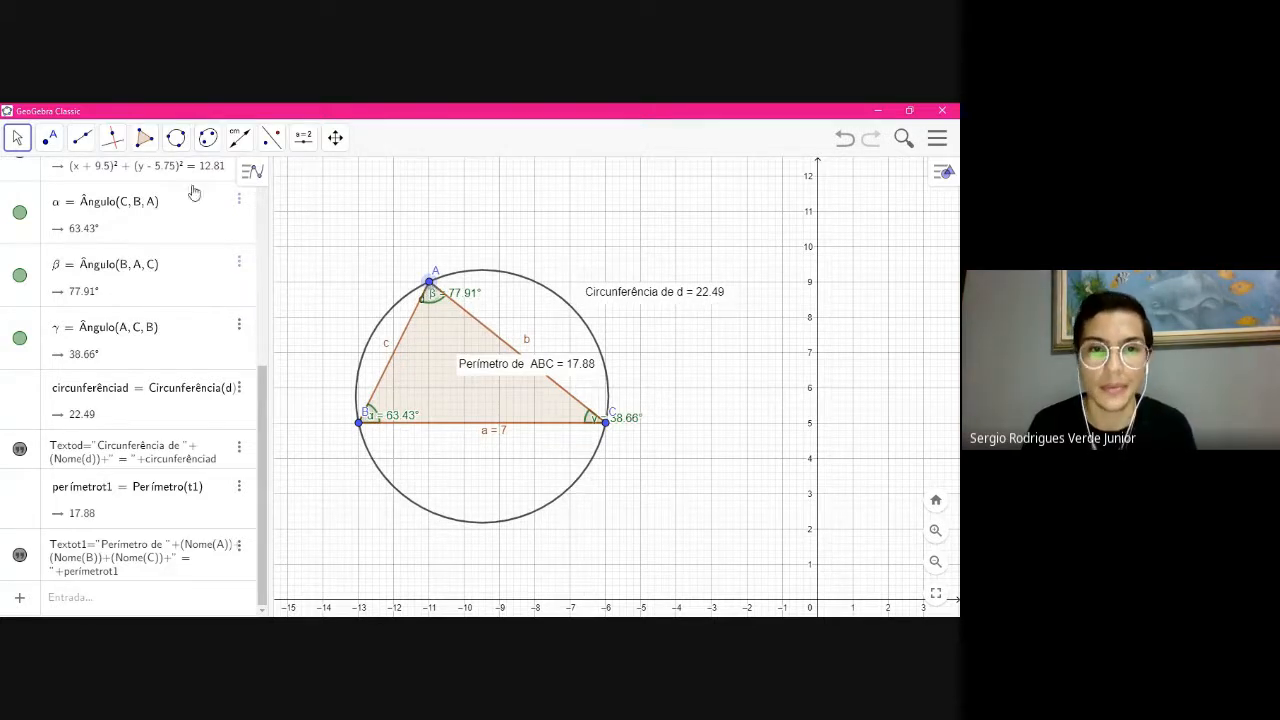
mouse_move(430, 287)
mouse_down()
mouse_move(466, 232)
mouse_move(444, 288)
mouse_move(429, 287)
mouse_up()
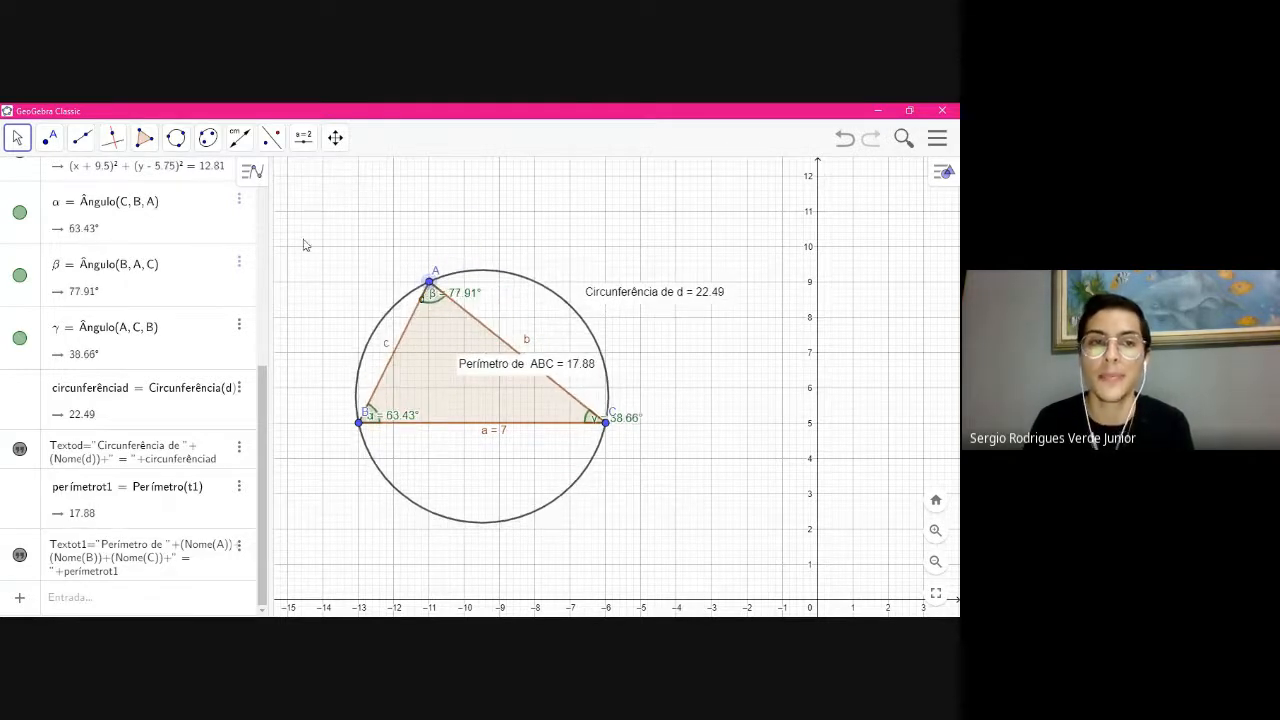
Label triangle ABC with its area using the Área tool and move the text slightly down, just above side a
click(238, 143)
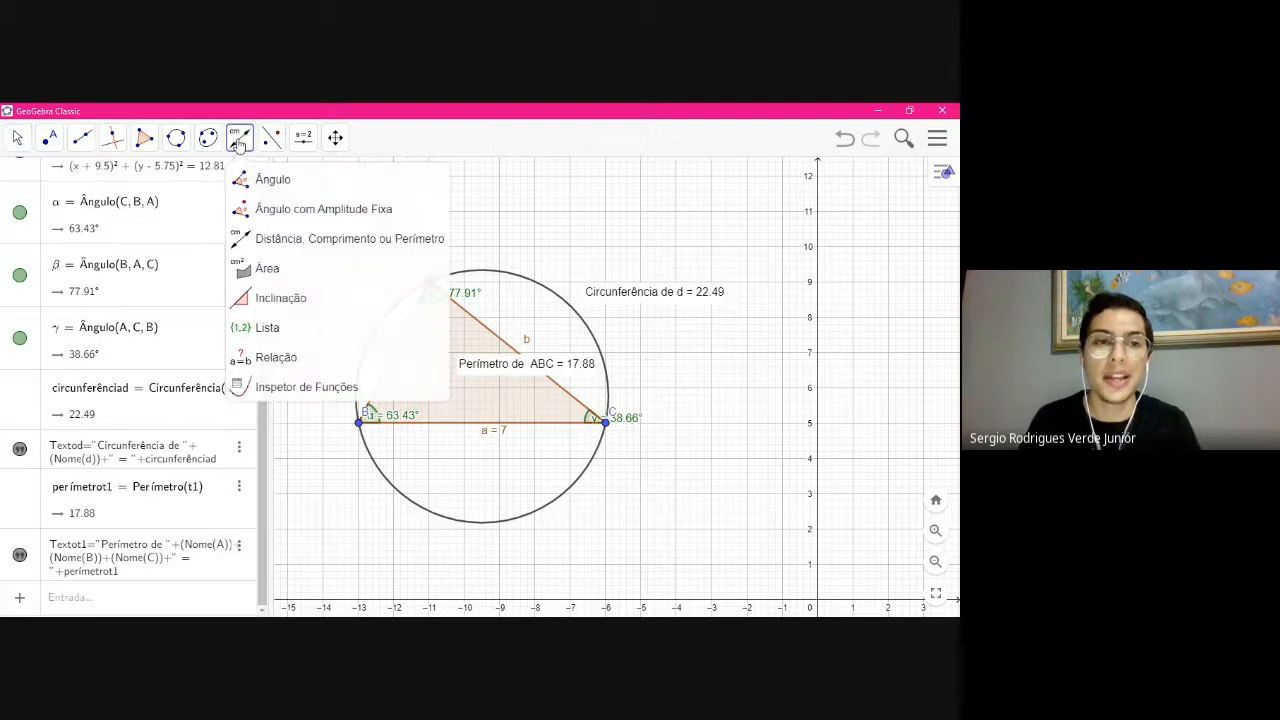
click(272, 270)
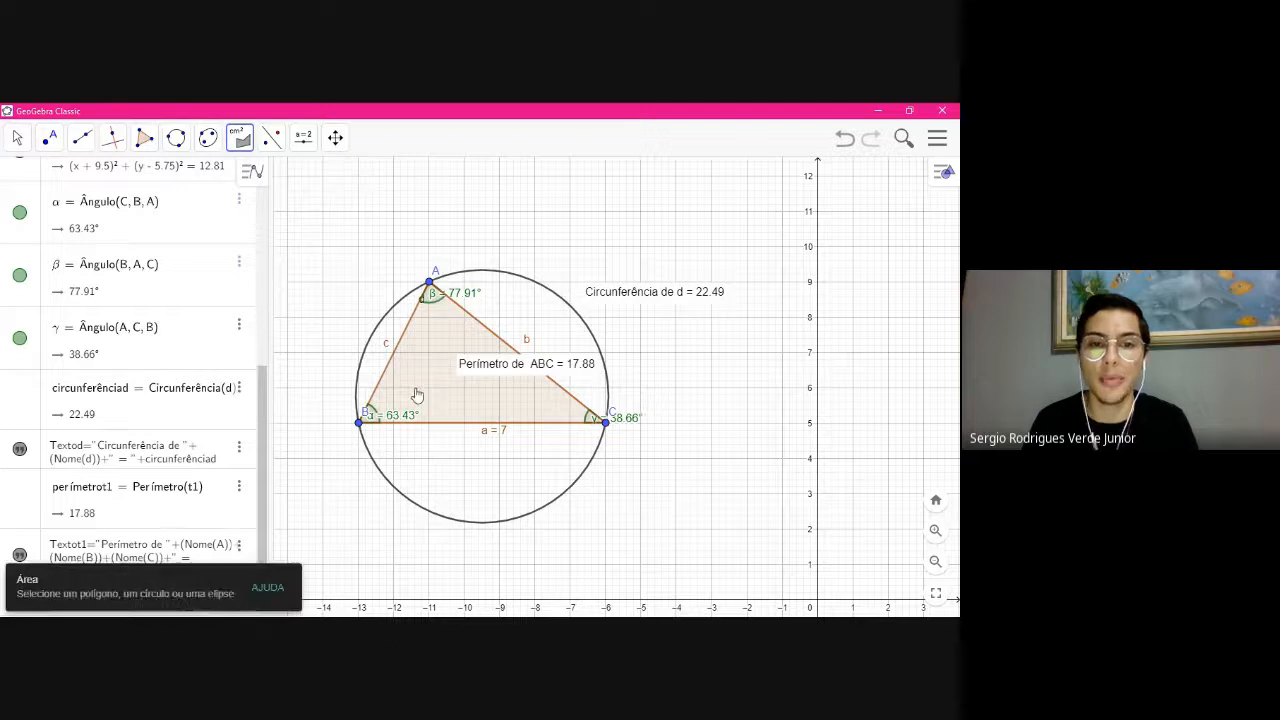
click(423, 394)
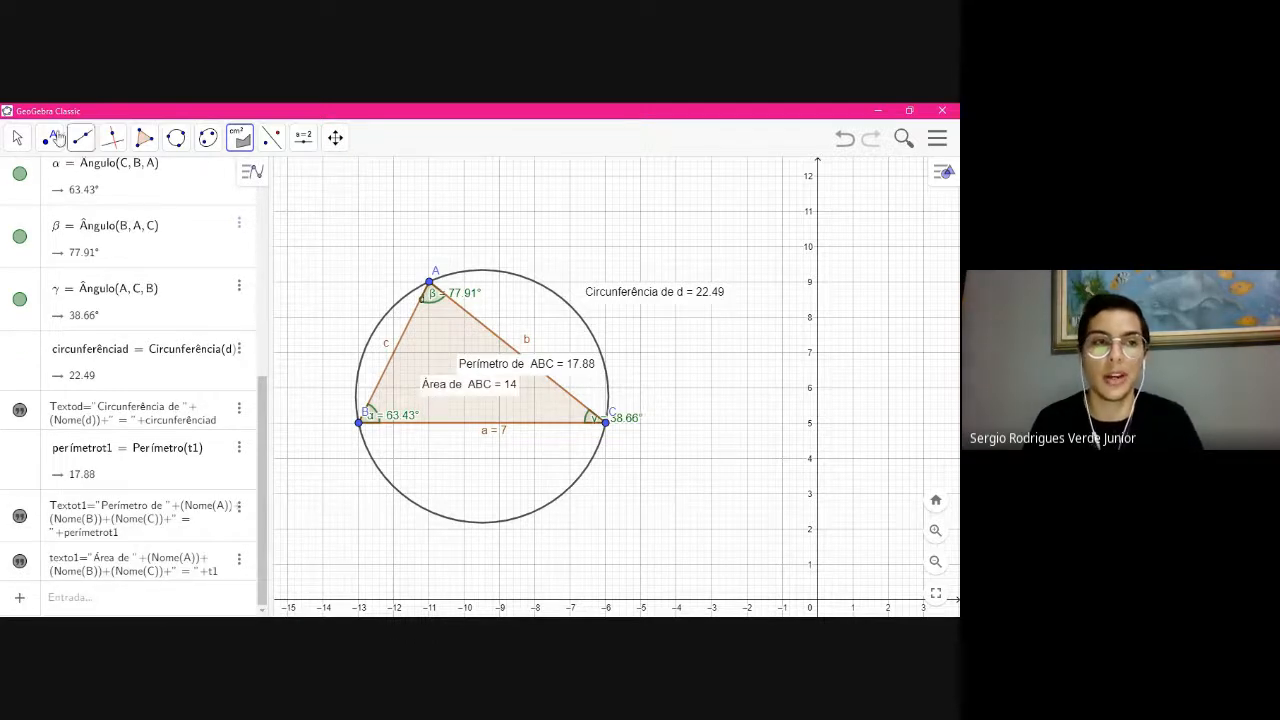
click(17, 137)
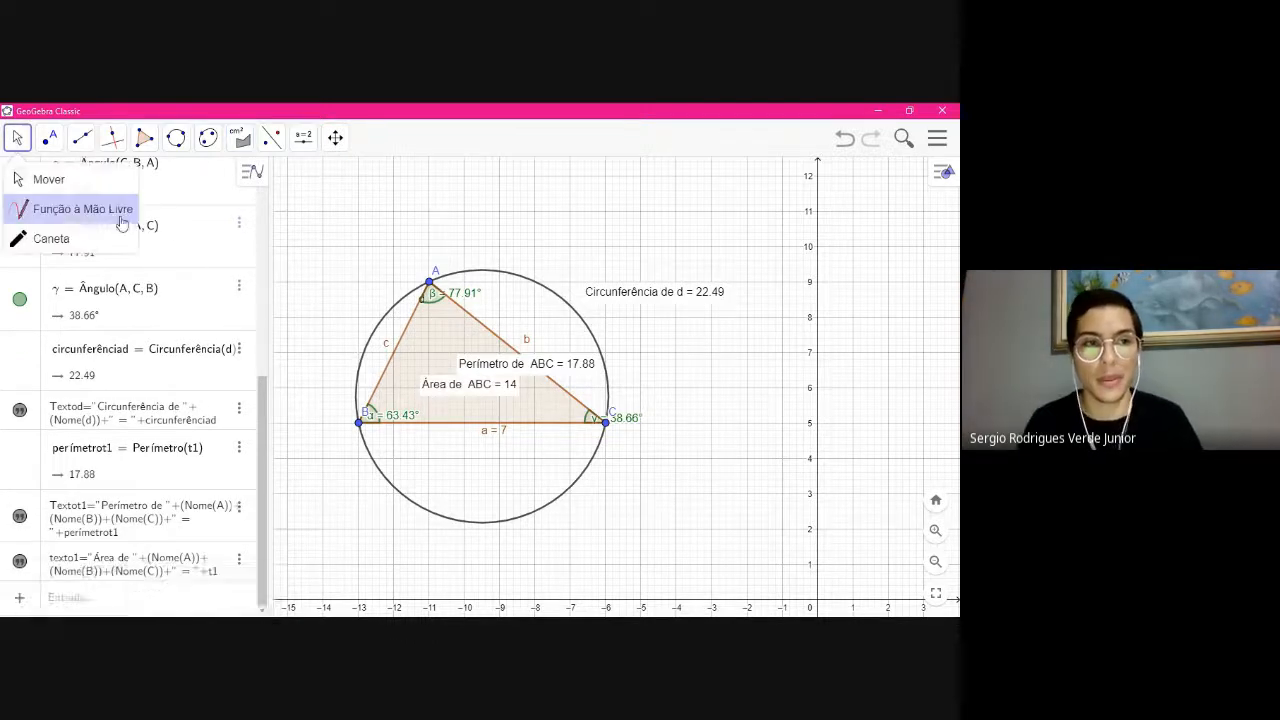
click(45, 179)
mouse_move(481, 391)
mouse_down()
mouse_move(430, 383)
mouse_move(451, 344)
mouse_move(440, 404)
mouse_move(500, 399)
mouse_up()
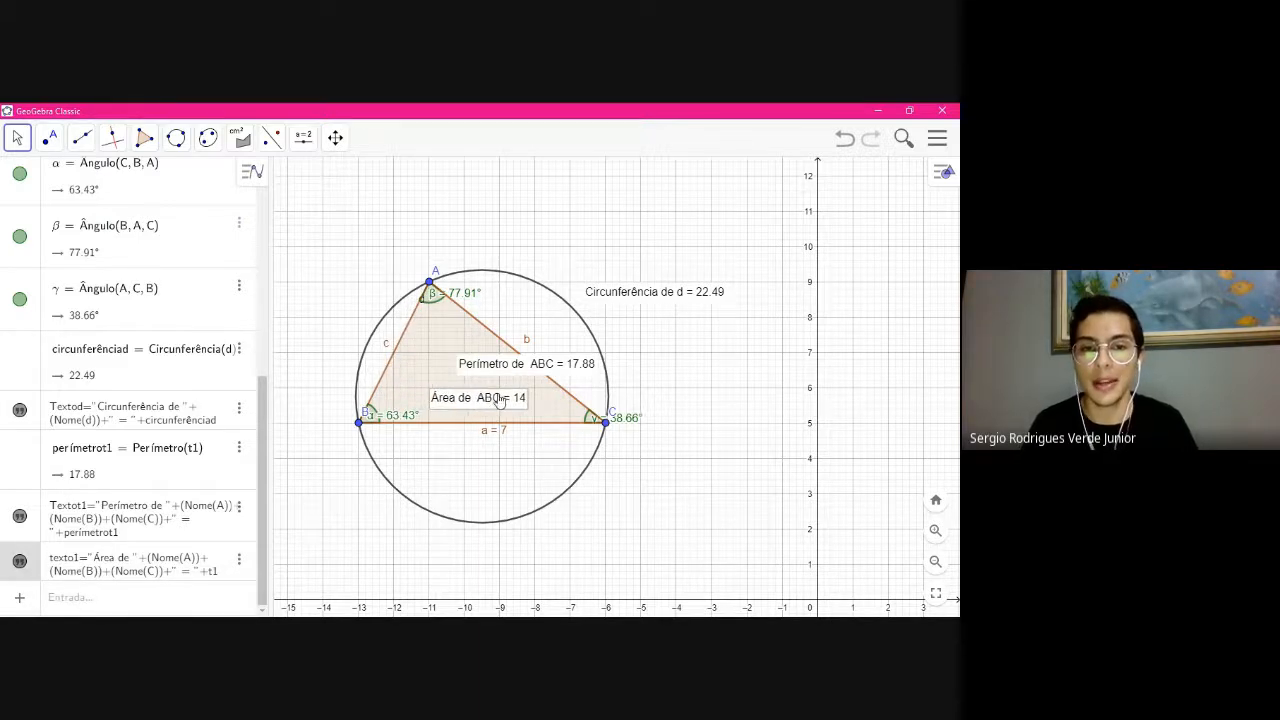
Move vertex A back and forth parallel to side a, as far as x = 1, and leave it at (-8, 9)
click(15, 140)
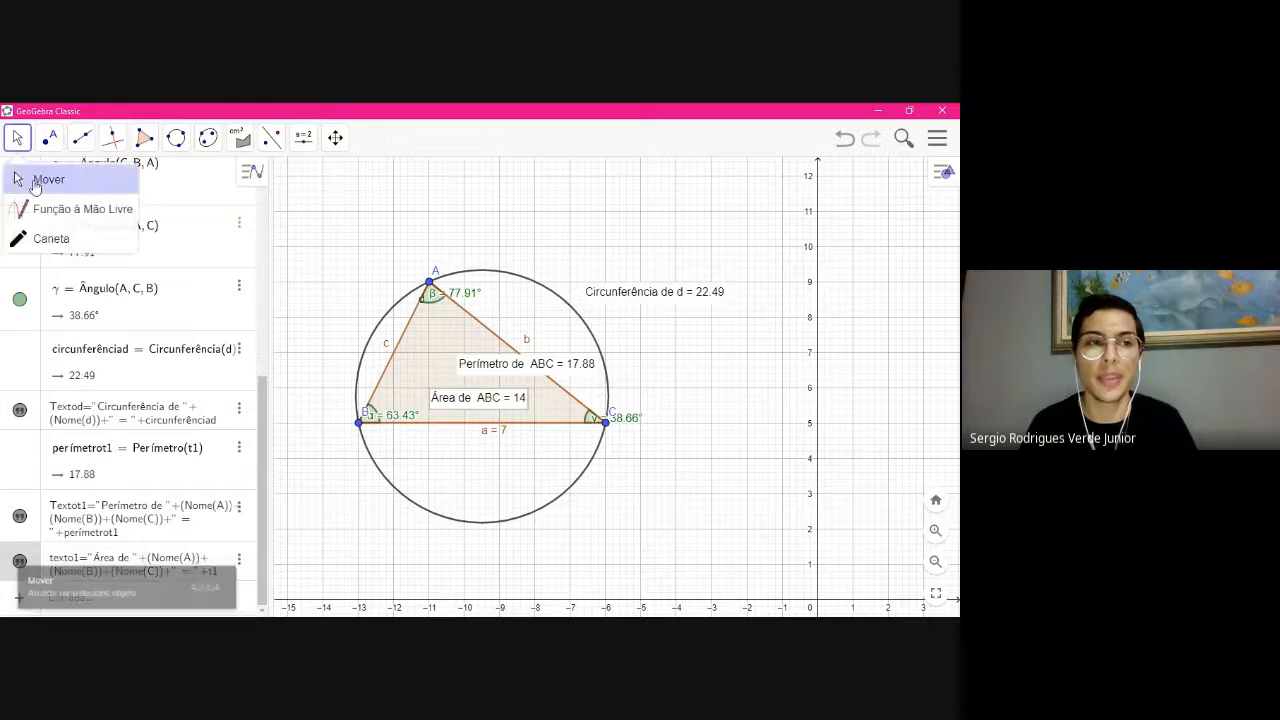
click(30, 177)
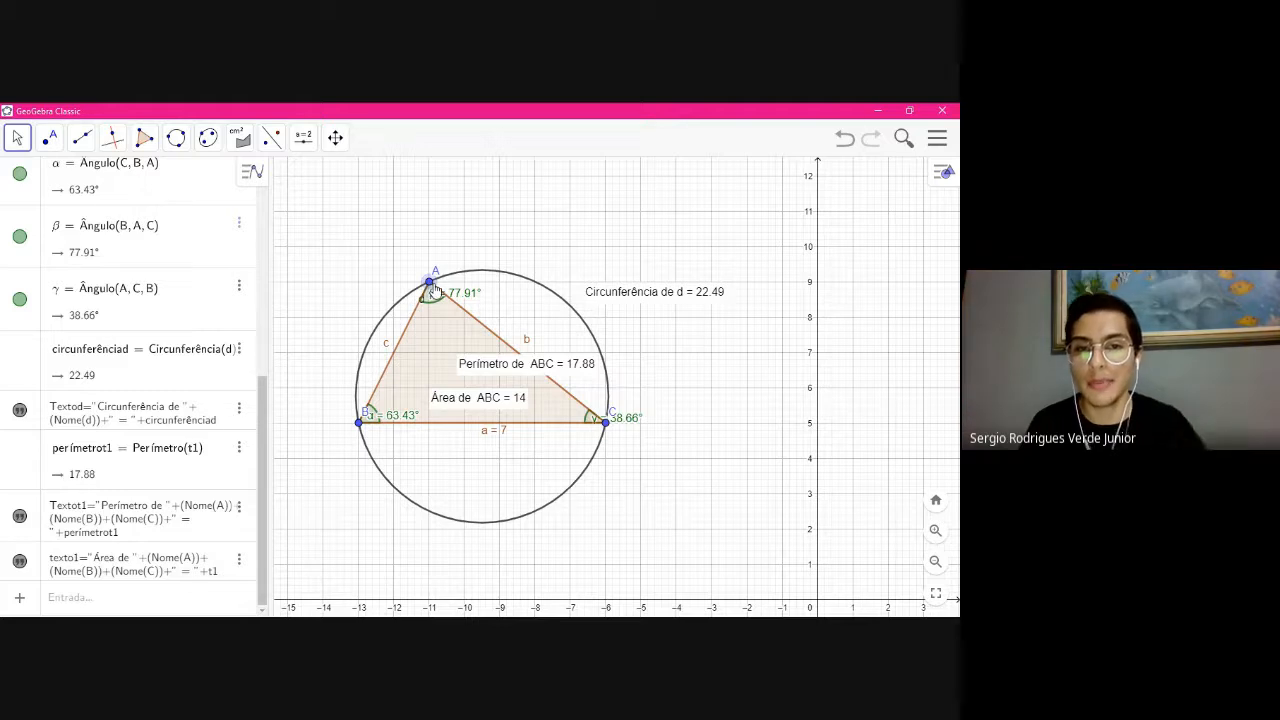
drag(433, 287, 466, 288)
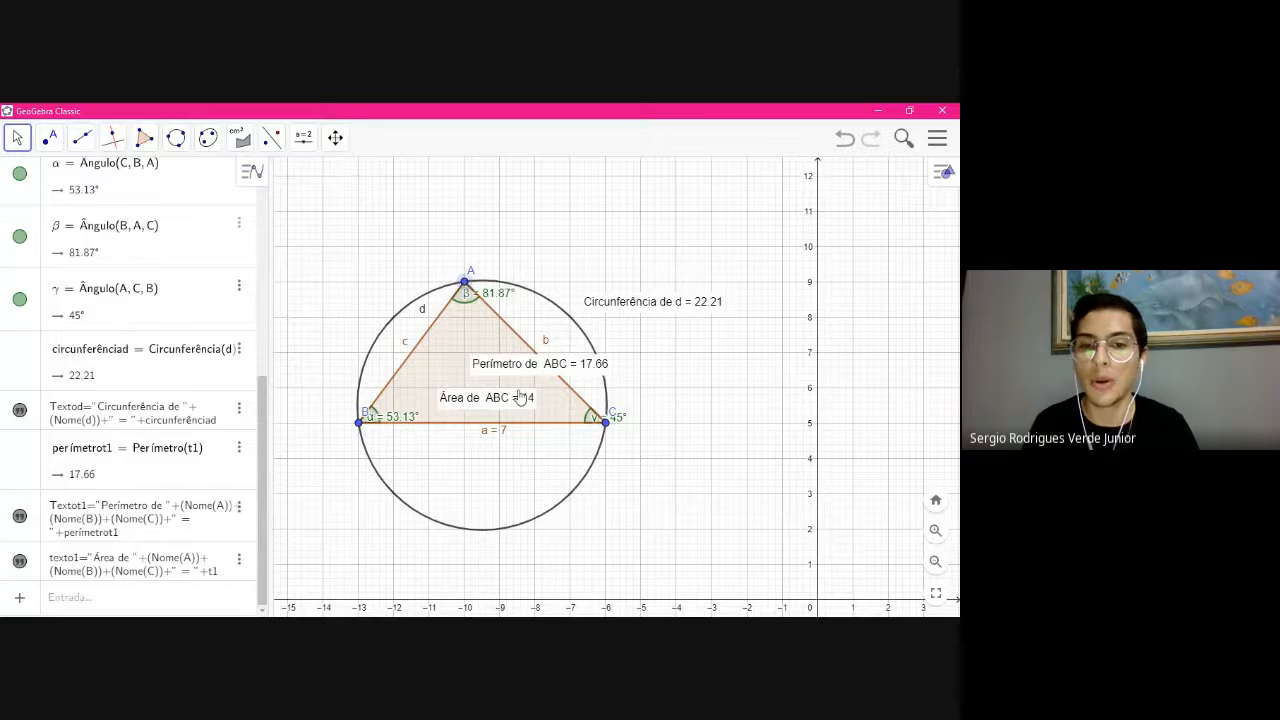
drag(466, 288, 856, 289)
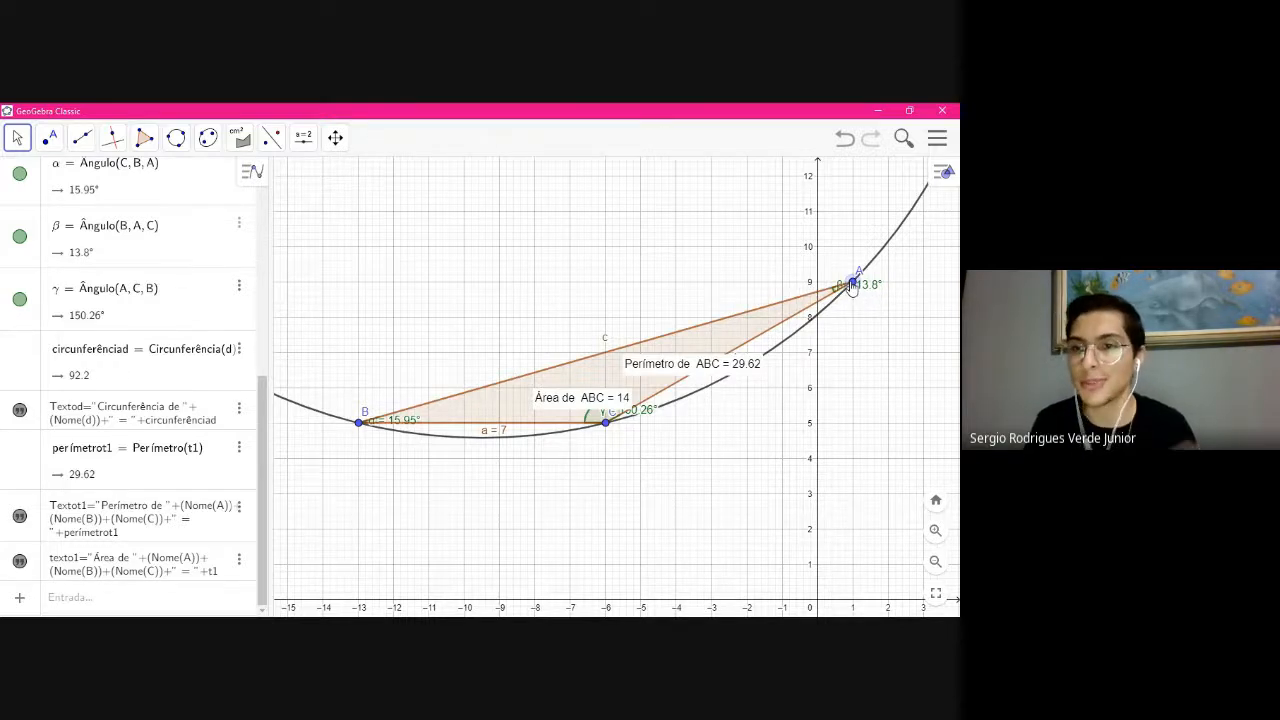
drag(851, 288, 575, 288)
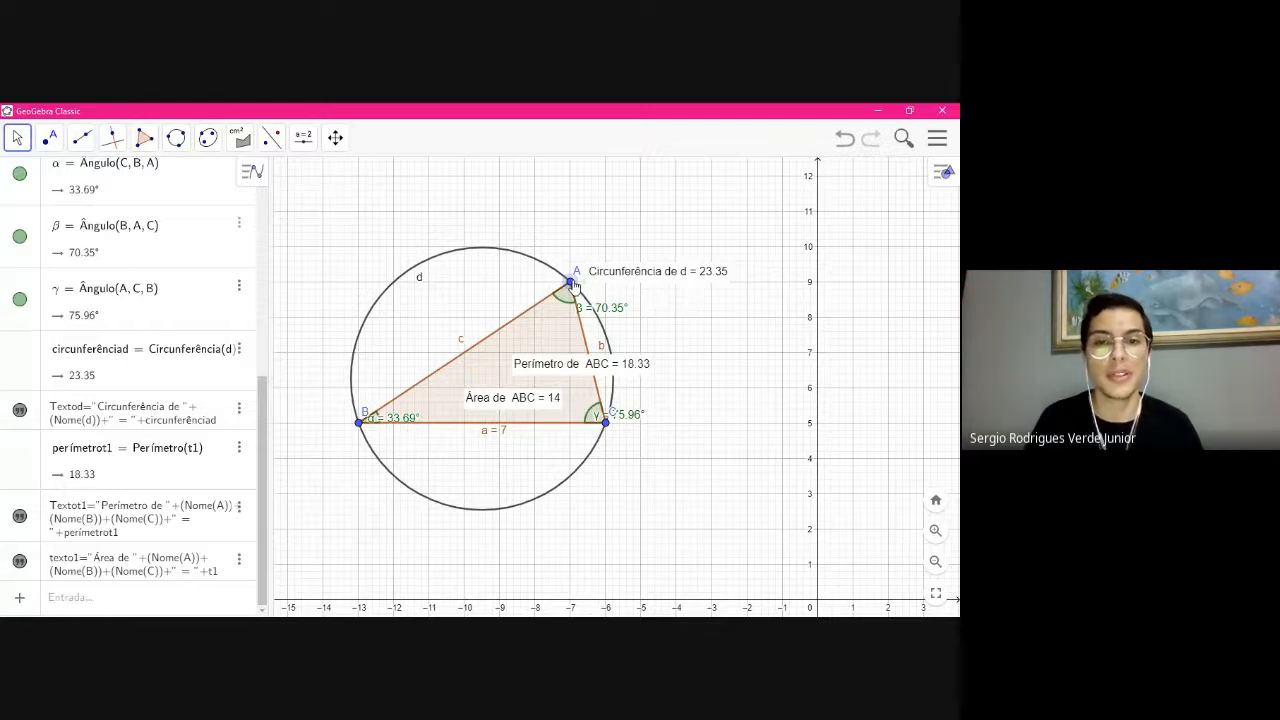
drag(572, 285, 853, 287)
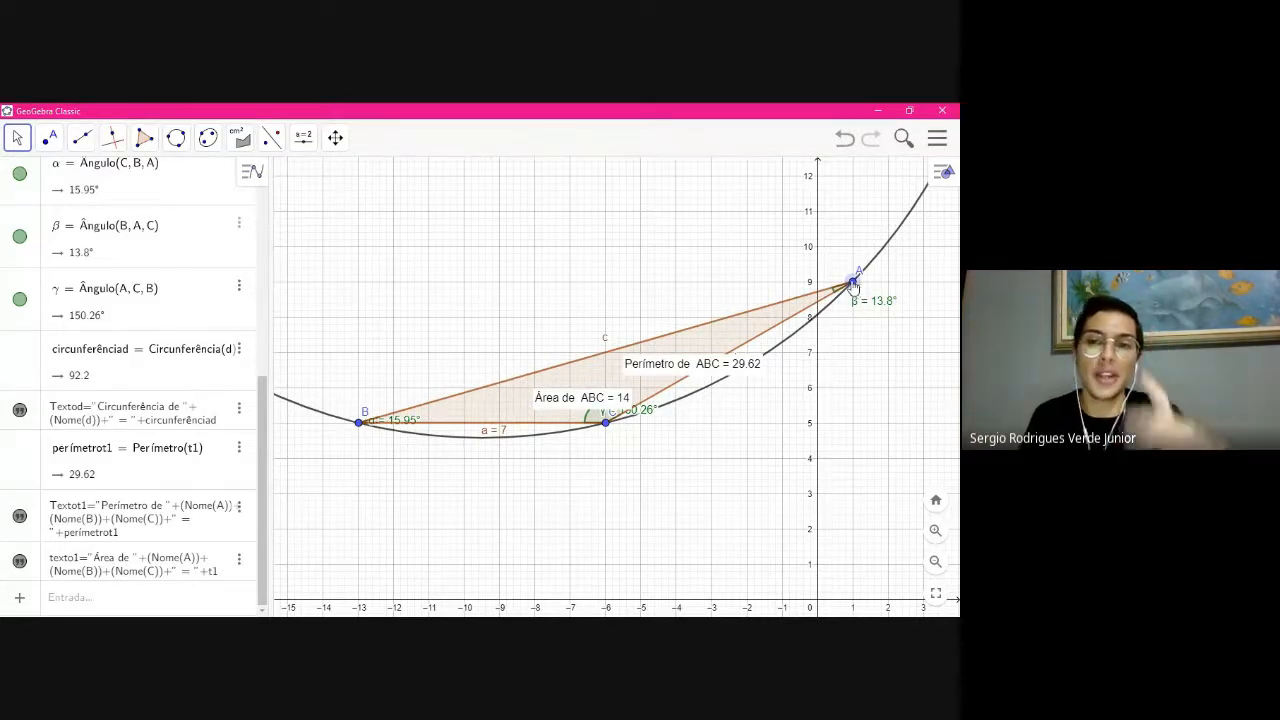
drag(853, 287, 536, 286)
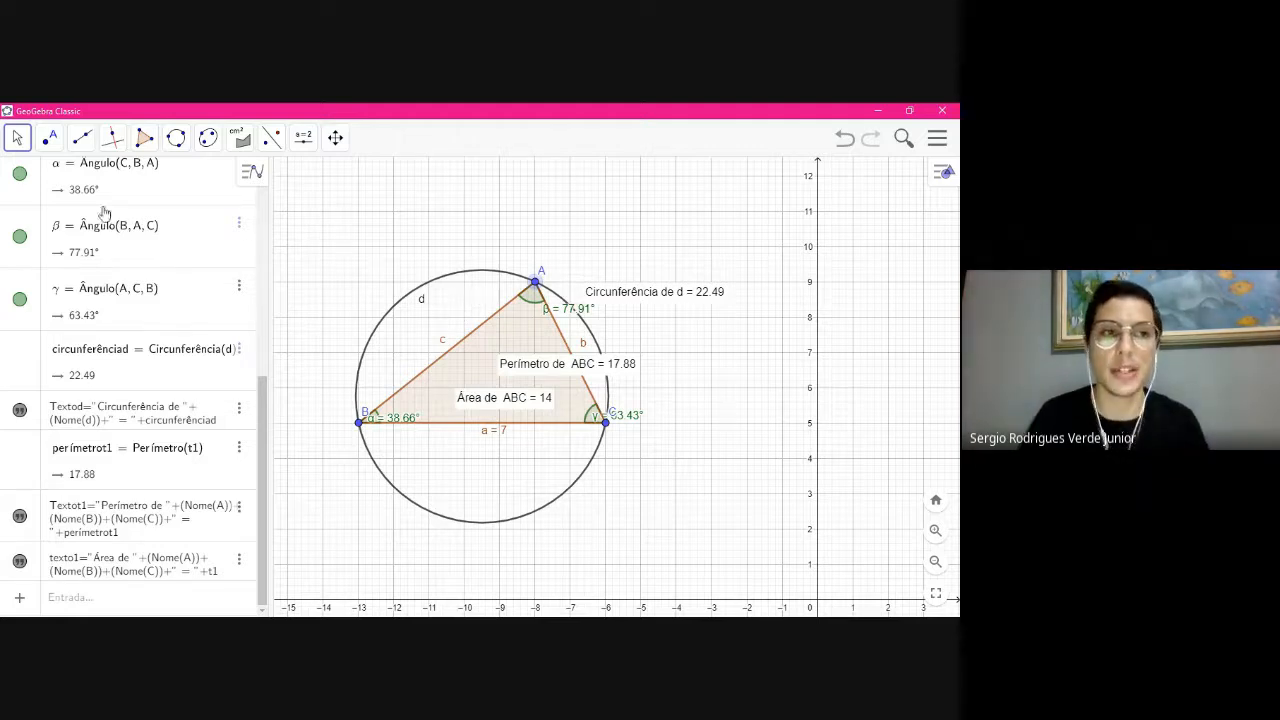
Delete the circle d and the triangle ABC
right_click(596, 346)
click(638, 520)
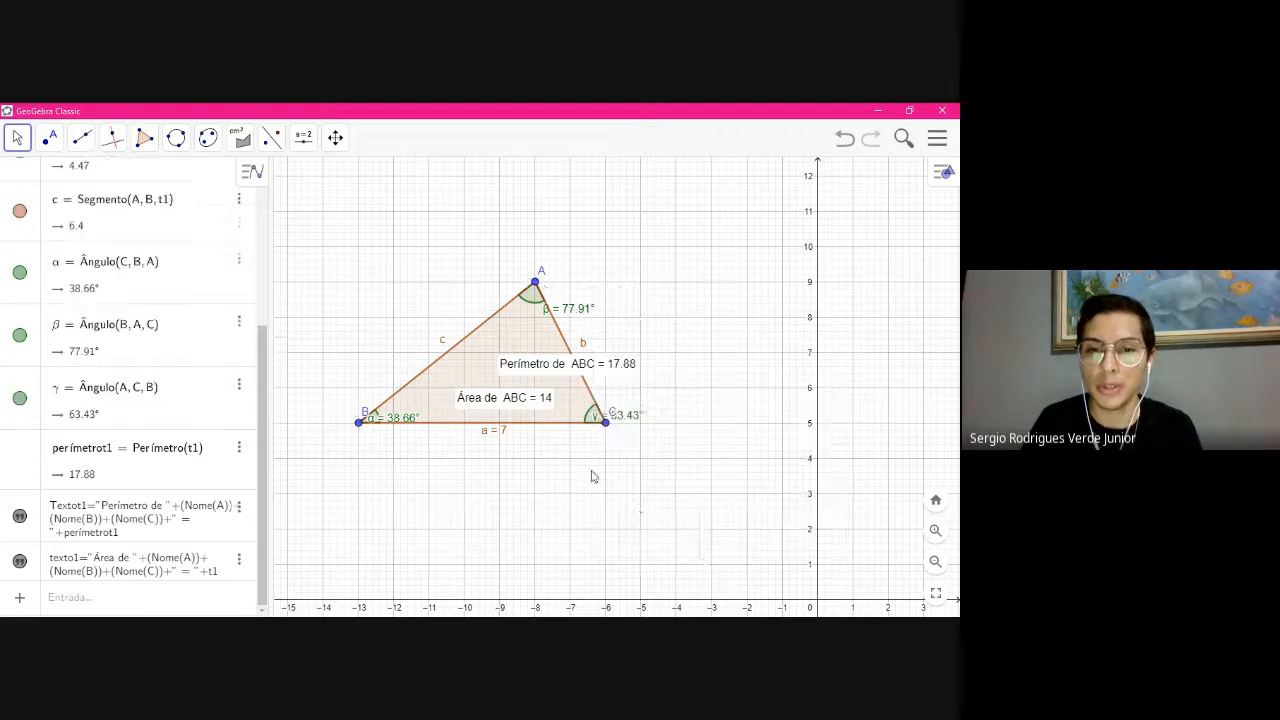
right_click(507, 330)
click(560, 473)
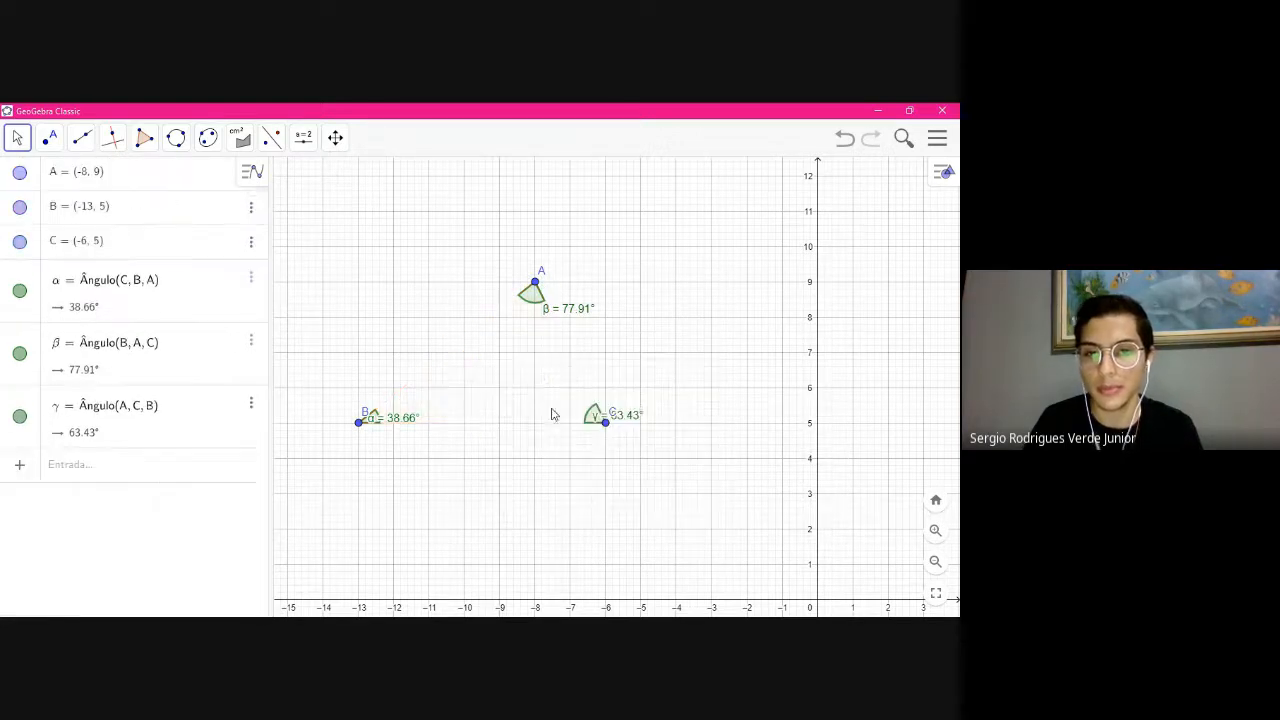
Delete the angle β and the points A, C and B to empty the construction
right_click(542, 310)
click(586, 420)
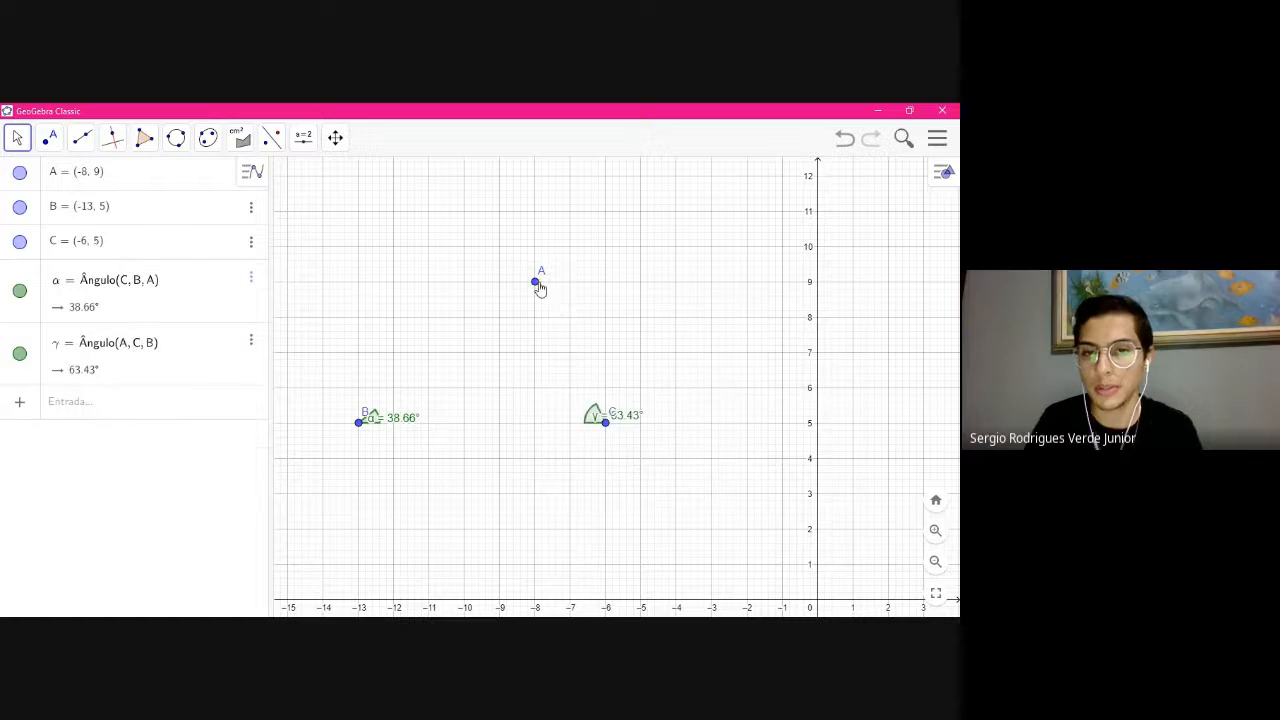
right_click(537, 284)
click(594, 452)
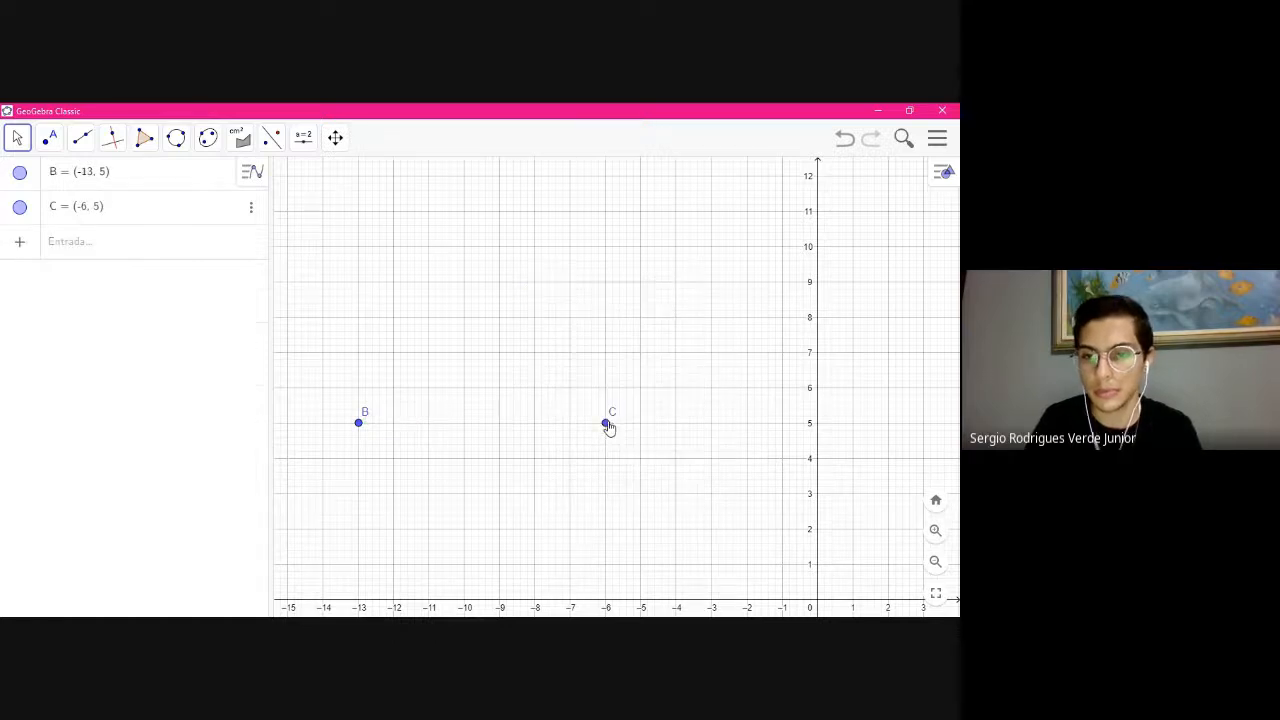
right_click(607, 424)
click(652, 570)
right_click(358, 425)
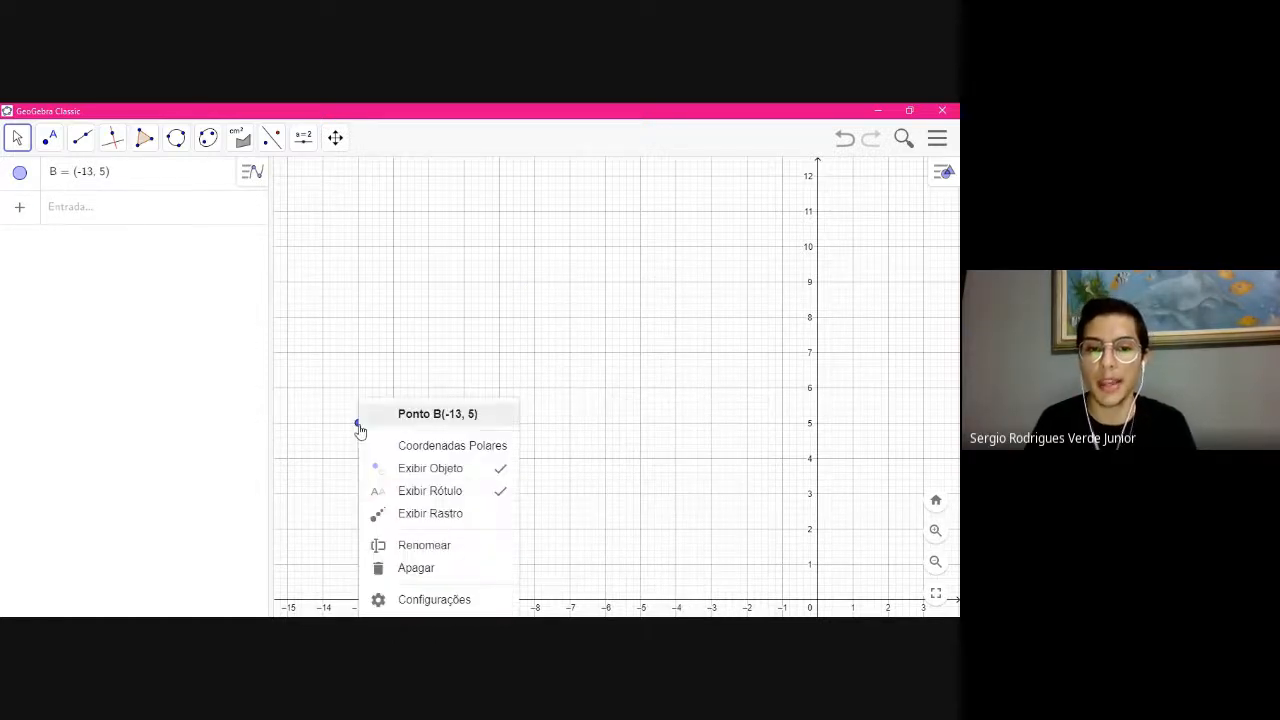
click(429, 567)
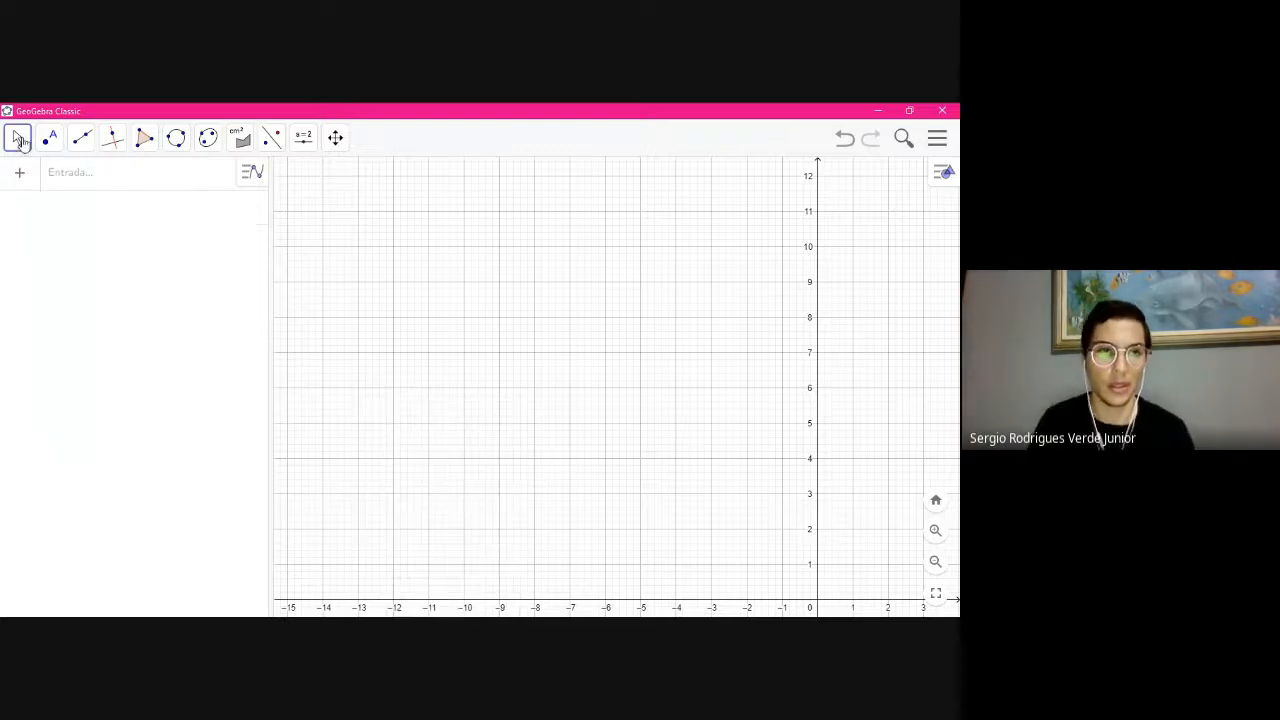
Place a free point at (-12, 7) with the Ponto tool
click(109, 147)
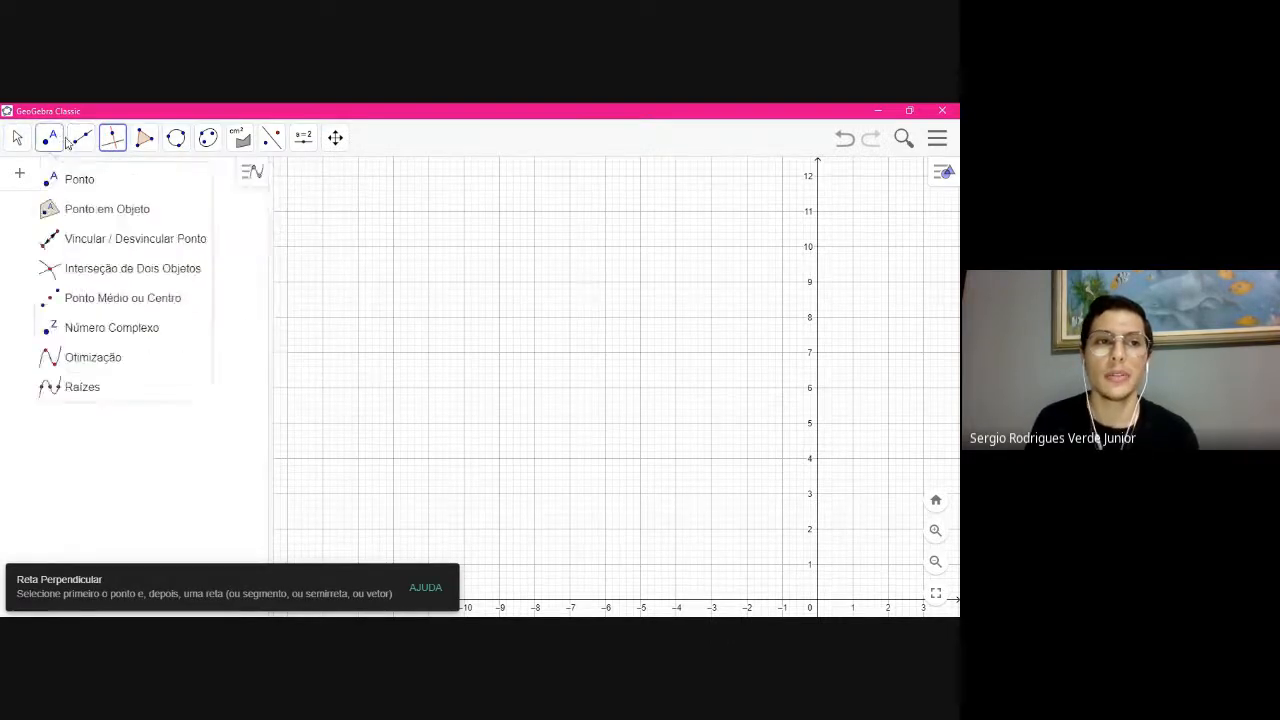
click(100, 177)
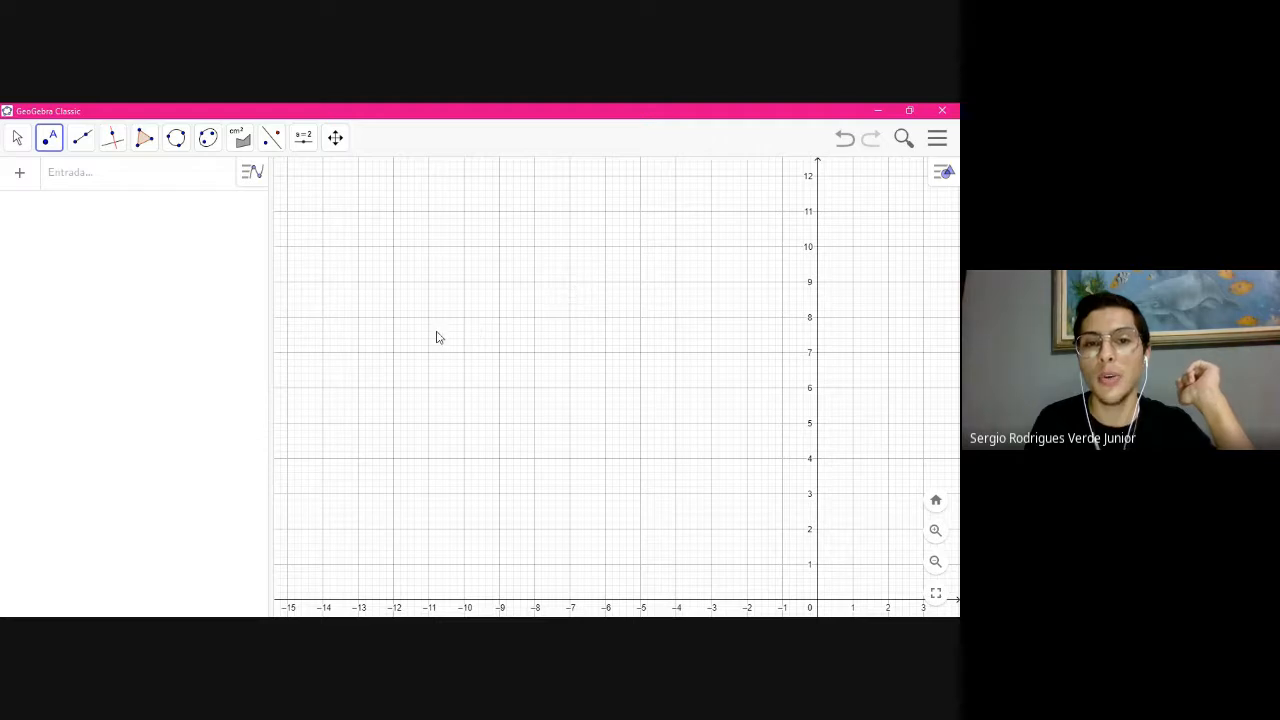
click(394, 352)
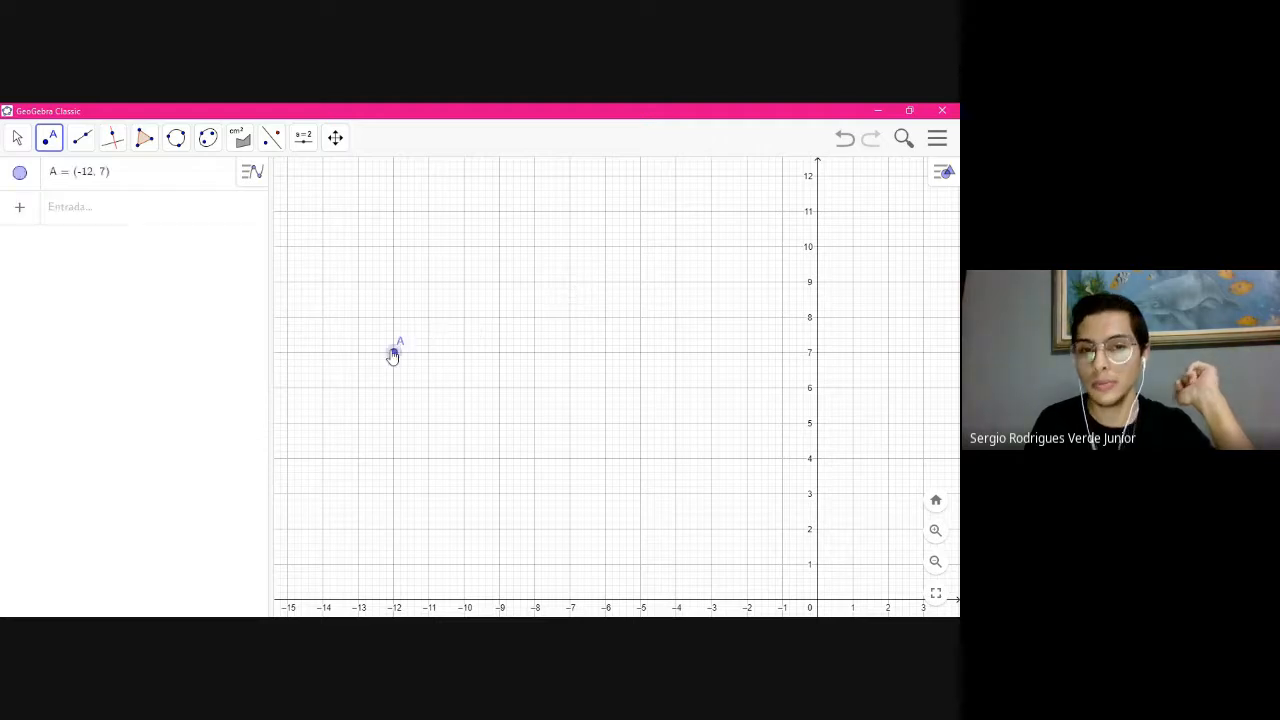
Draw a line with the Reta tool through new points at about (-10.72, 11.34) and (-3, 4)
click(79, 143)
click(103, 180)
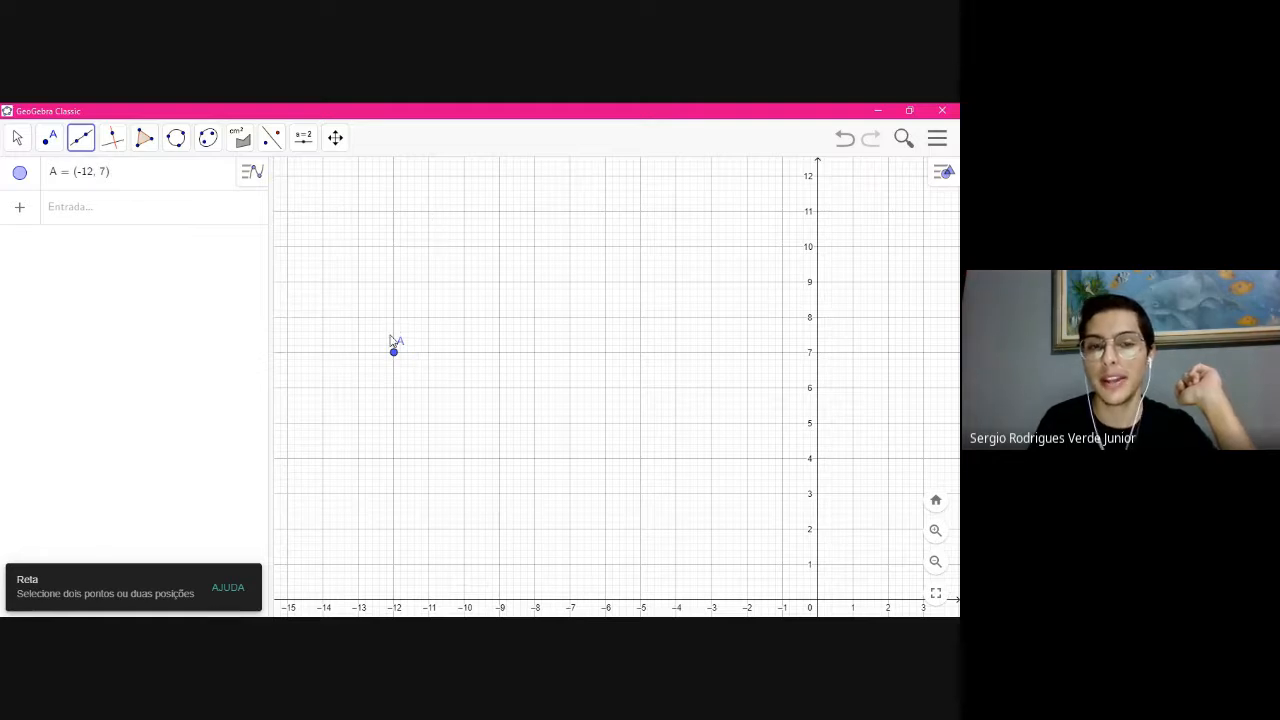
click(440, 199)
click(712, 459)
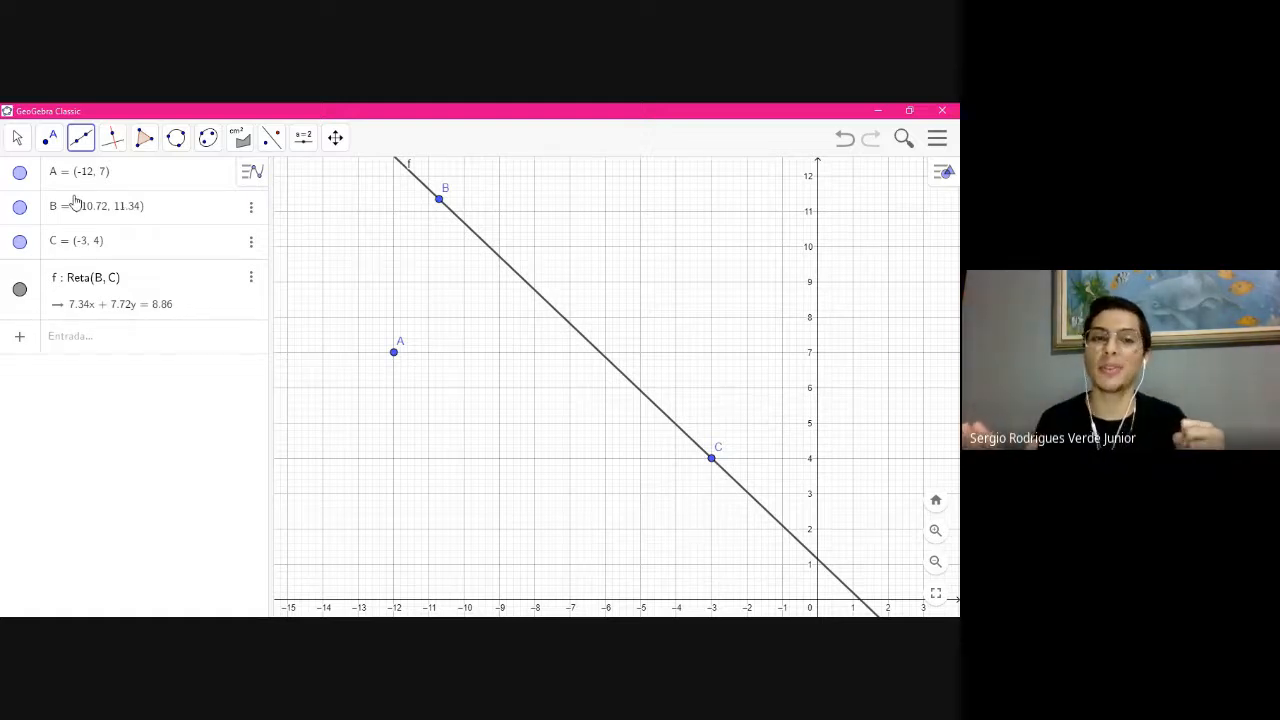
Construct a line through point A parallel to line f with the Reta Paralela tool
click(113, 140)
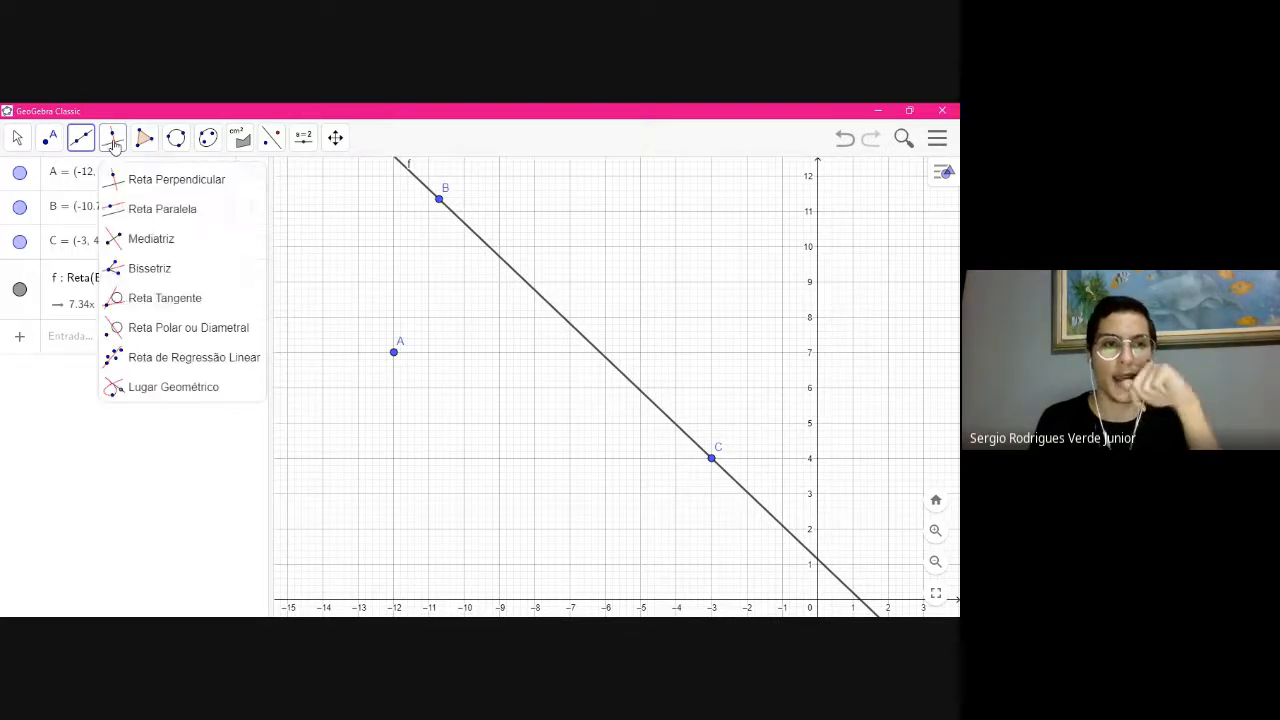
click(147, 221)
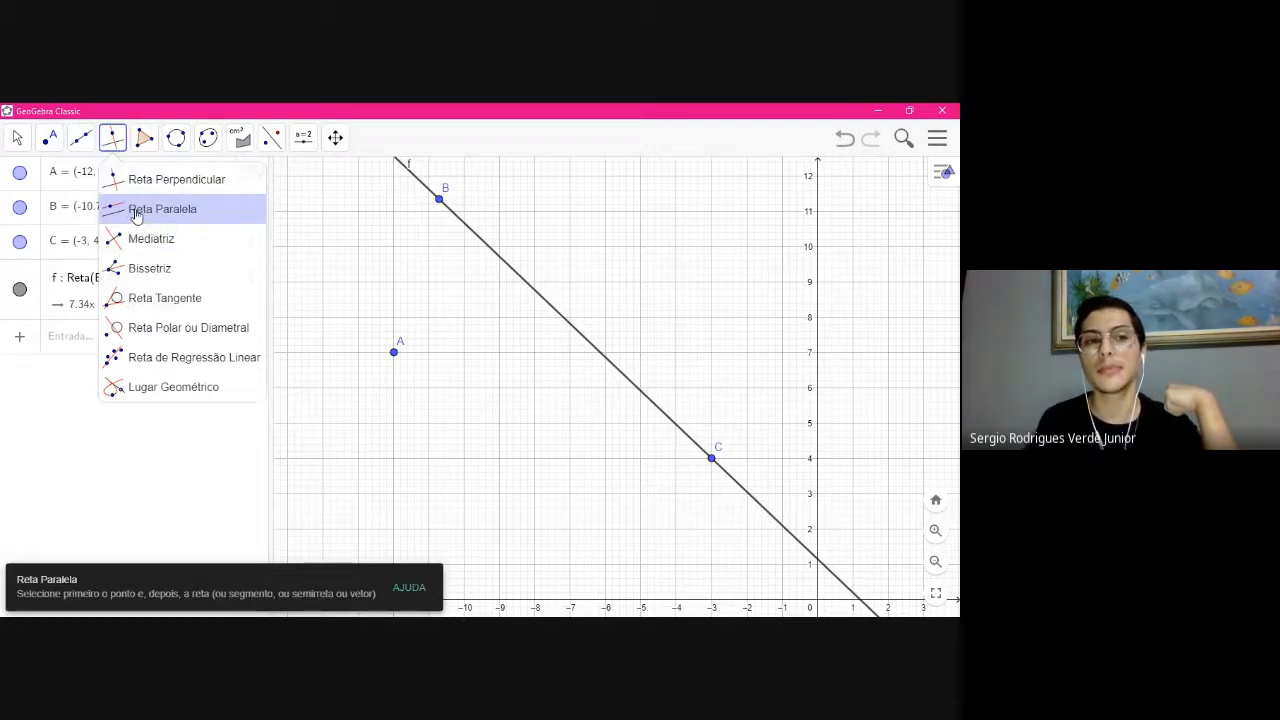
click(137, 213)
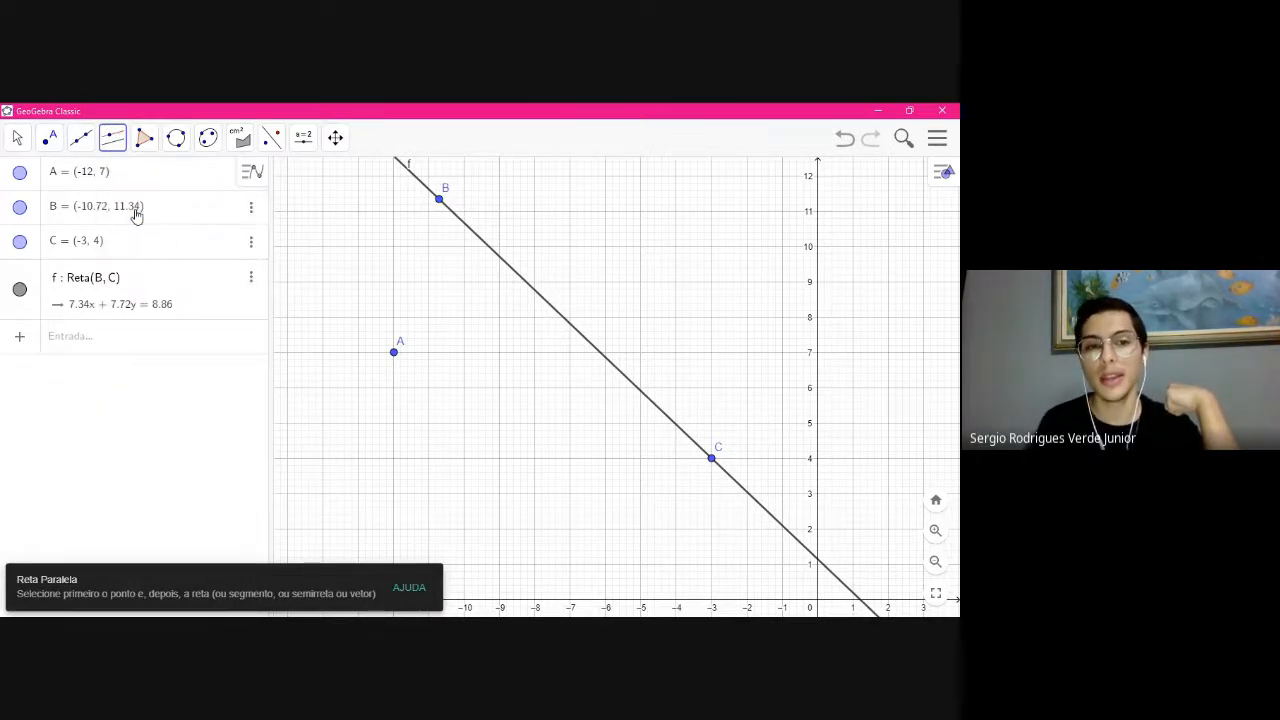
click(394, 354)
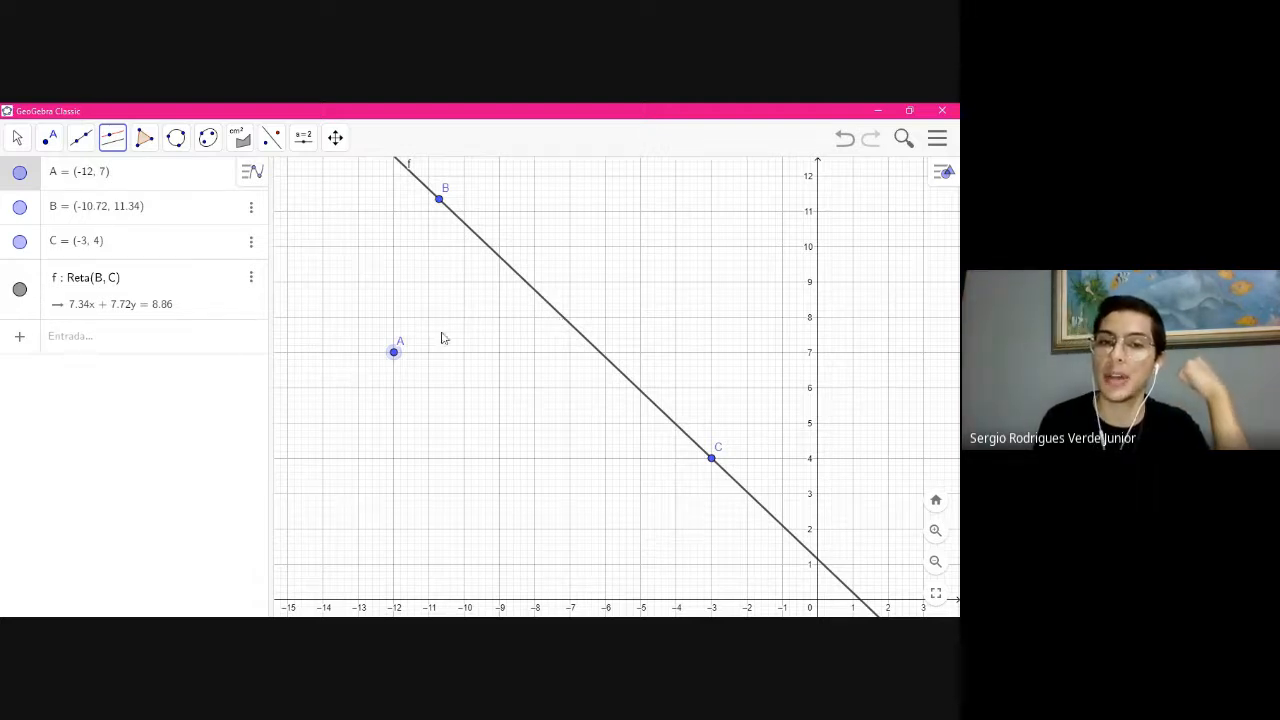
click(563, 323)
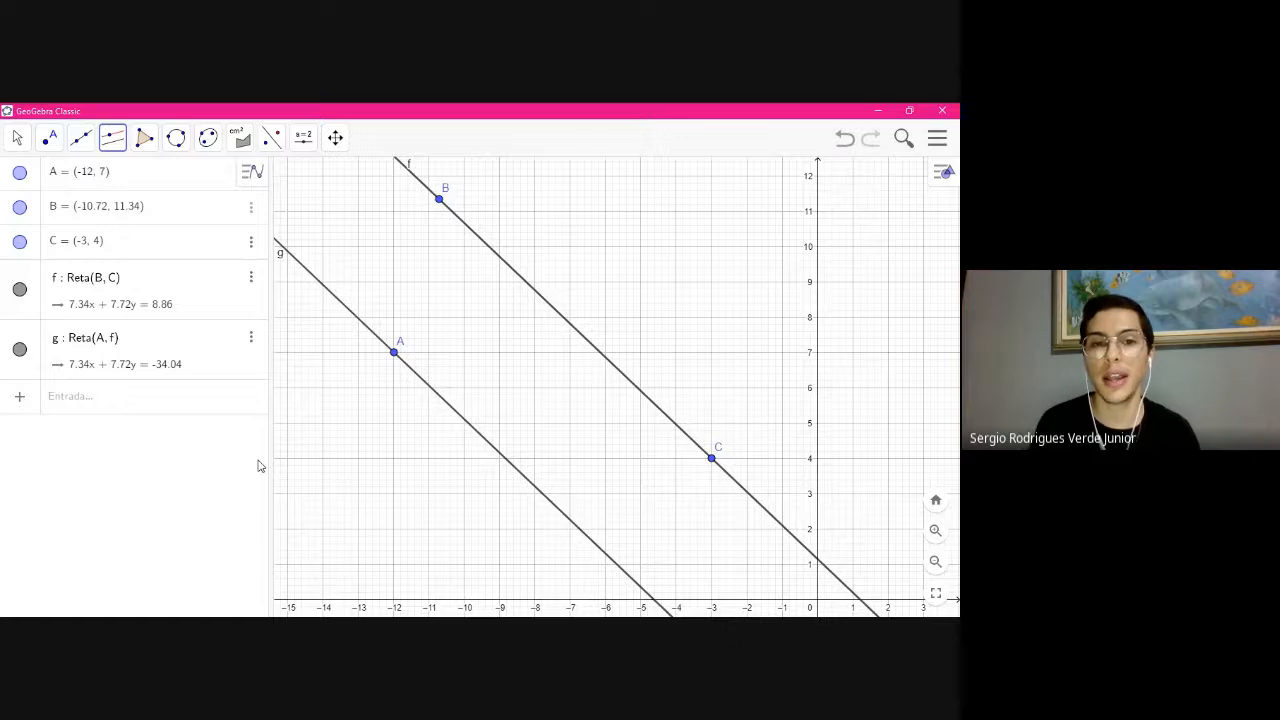
Construct a line through point A perpendicular to line f with the Reta Perpendicular tool
click(112, 142)
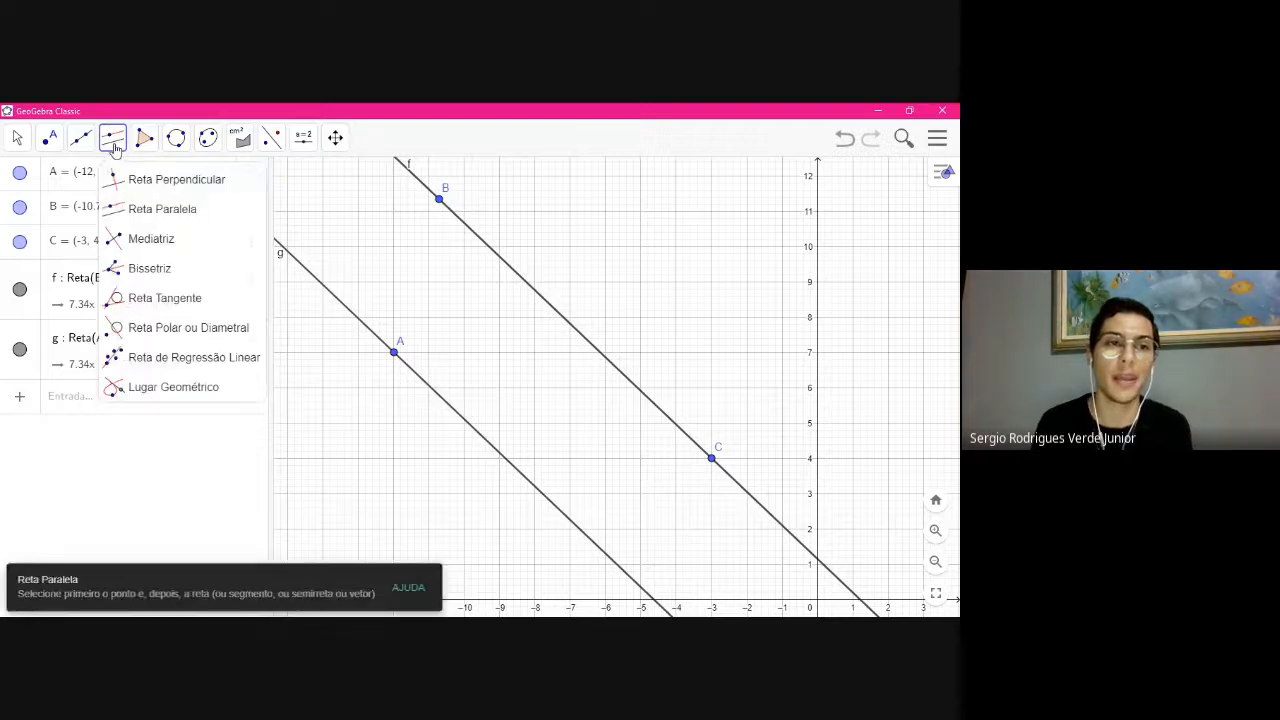
click(156, 190)
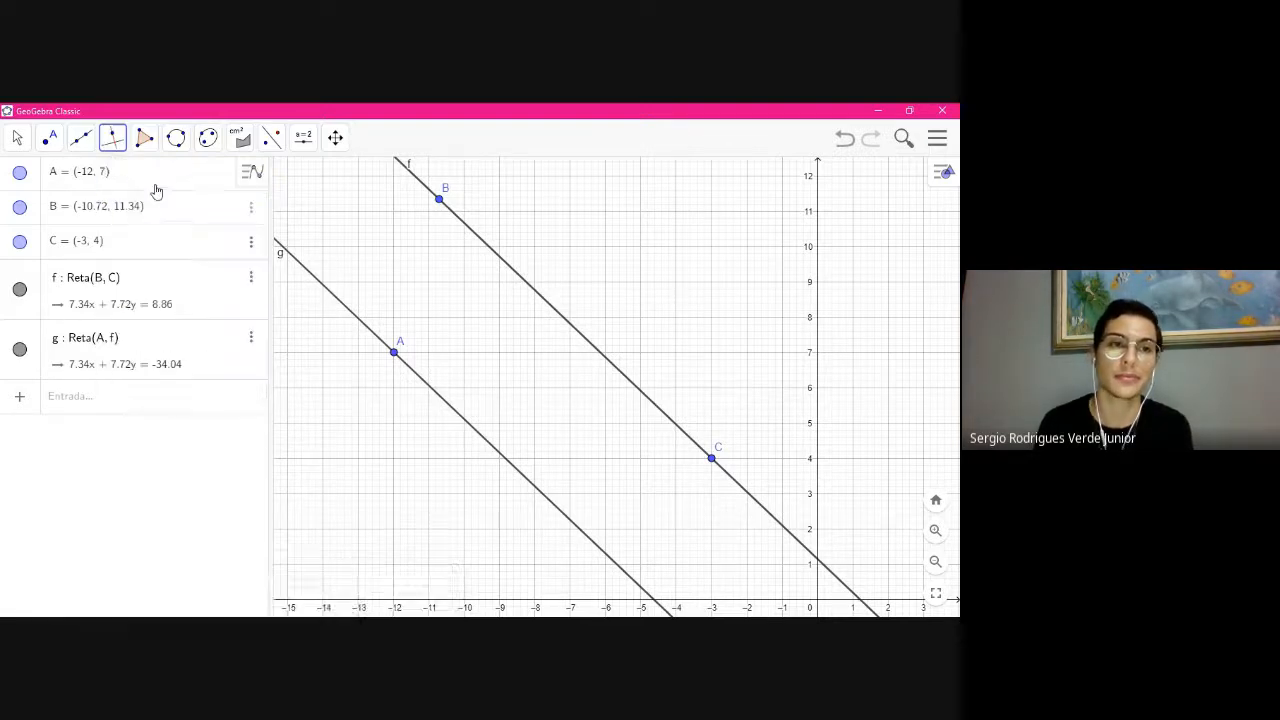
click(395, 354)
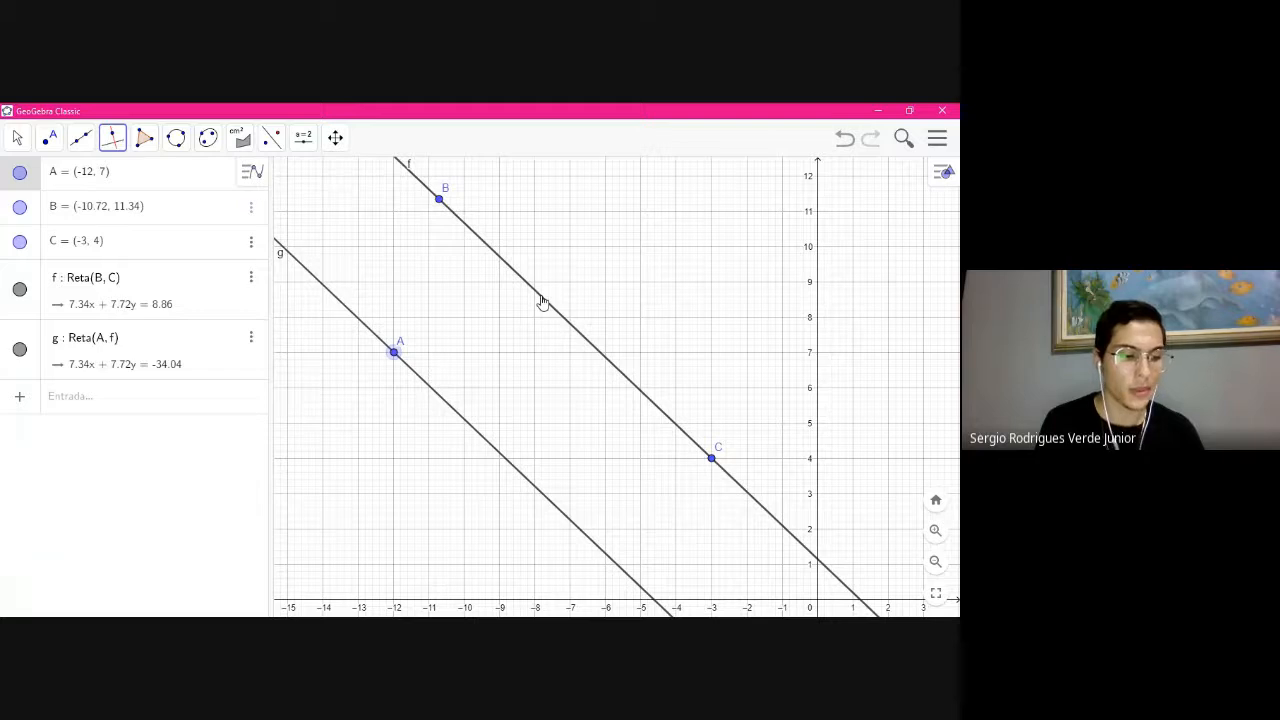
click(542, 302)
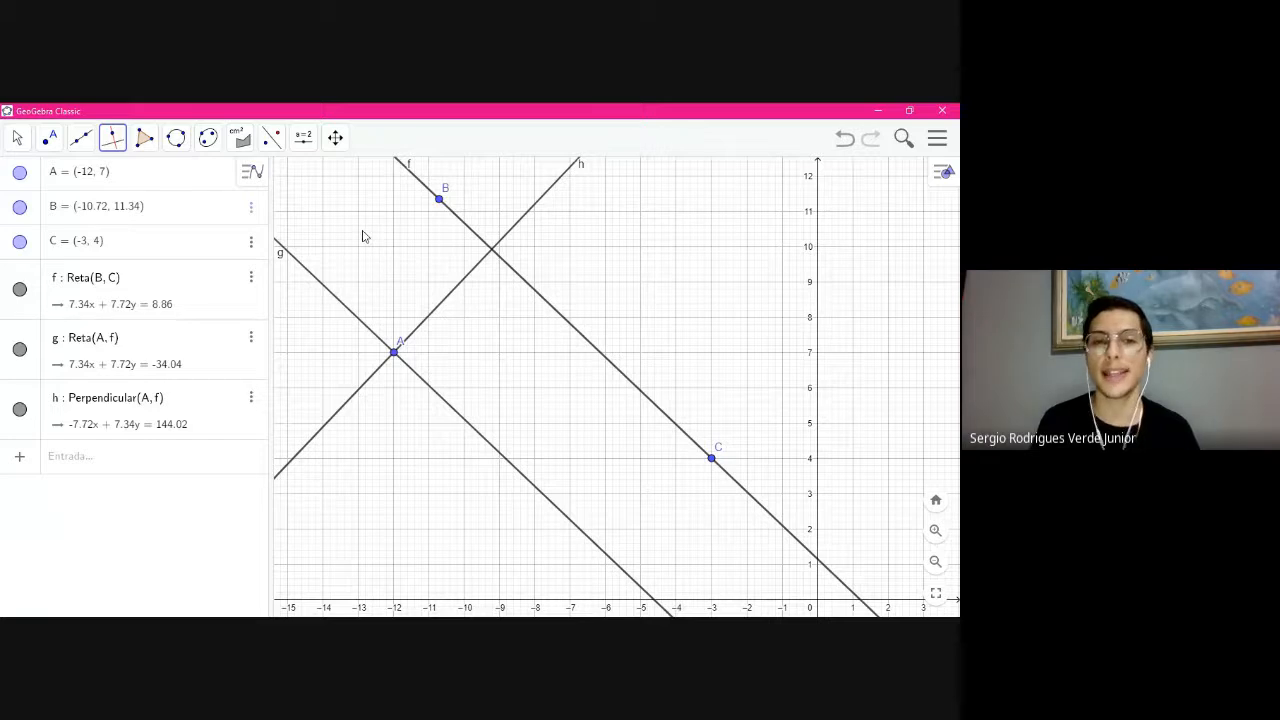
Delete the perpendicular line h and the parallel line g that pass through point A
click(18, 141)
click(30, 179)
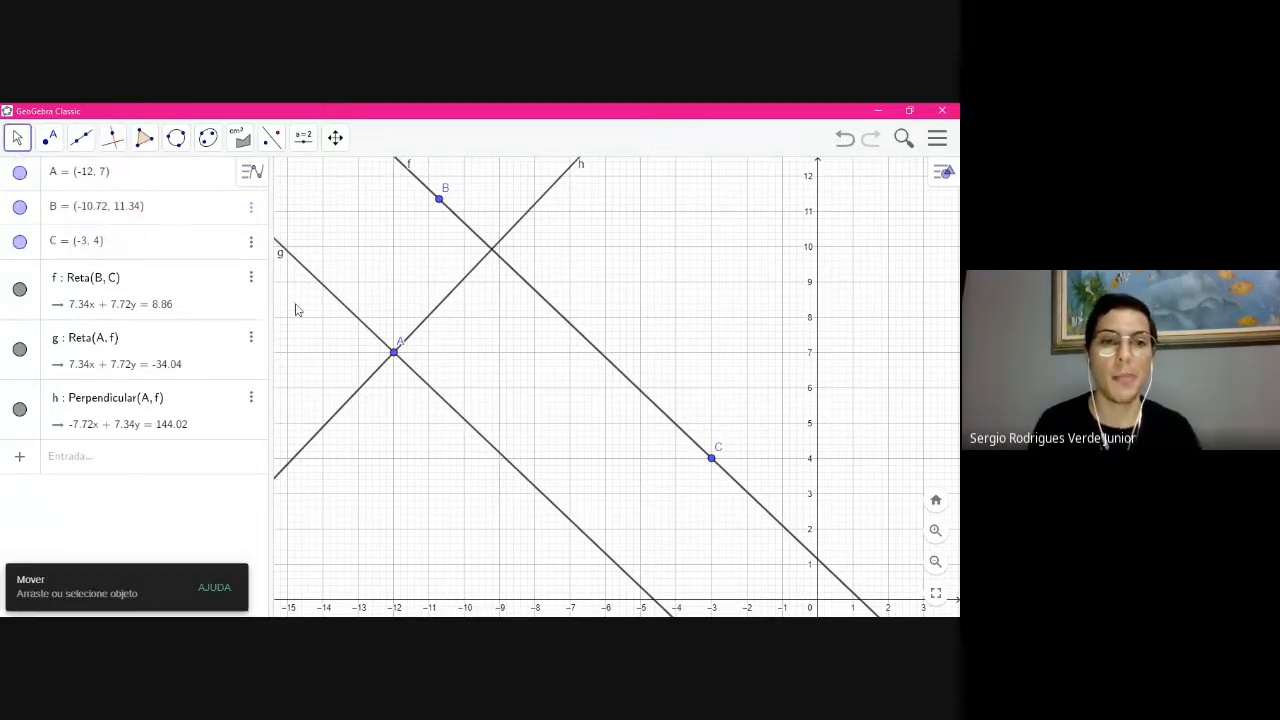
click(358, 396)
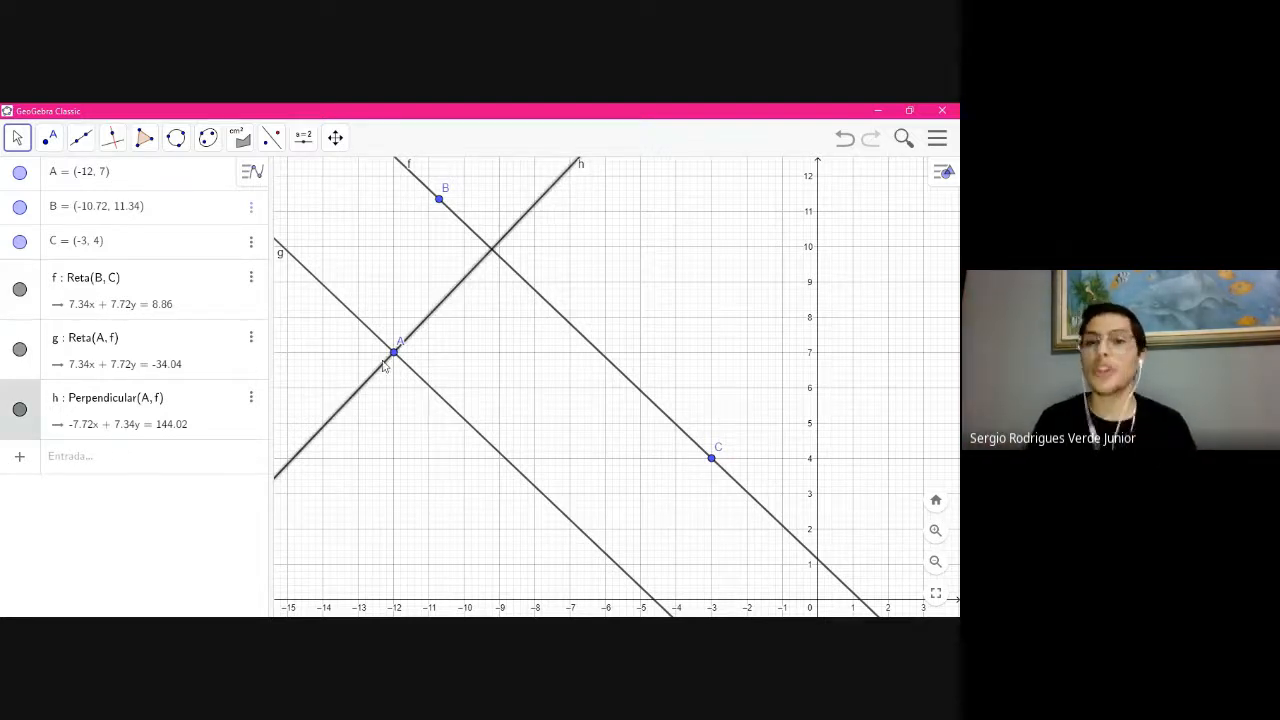
right_click(362, 393)
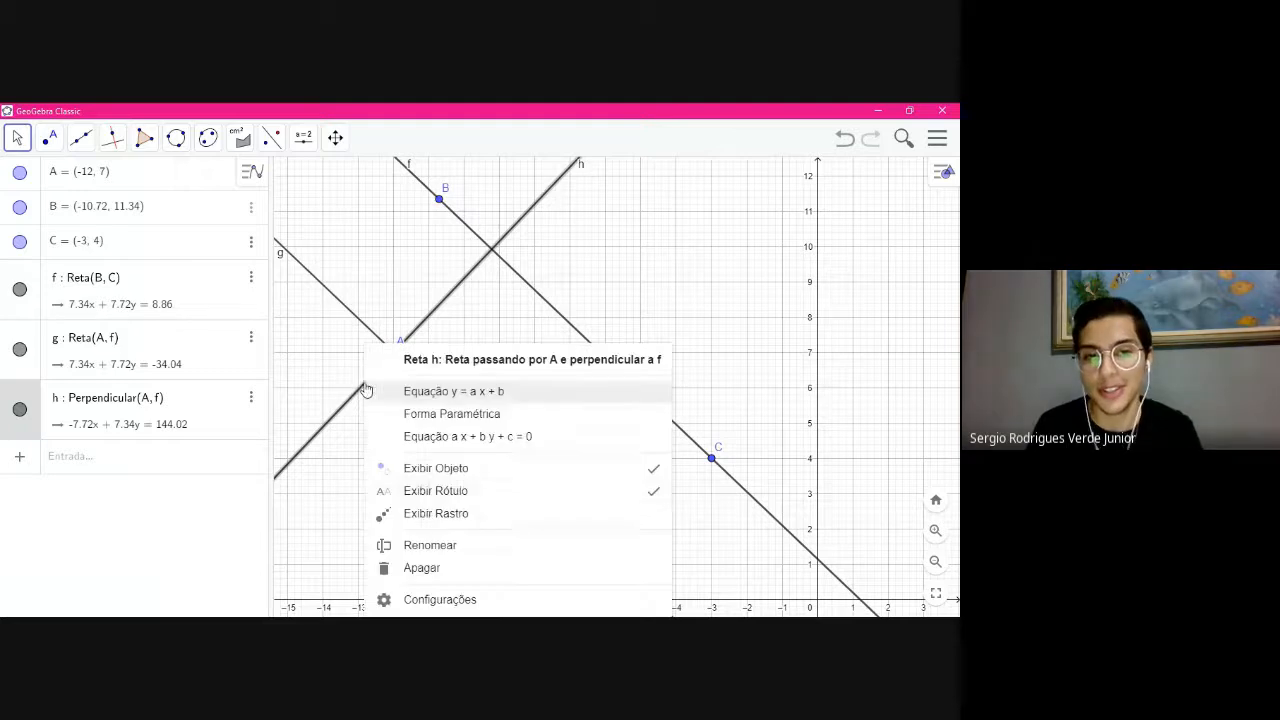
click(437, 569)
right_click(460, 423)
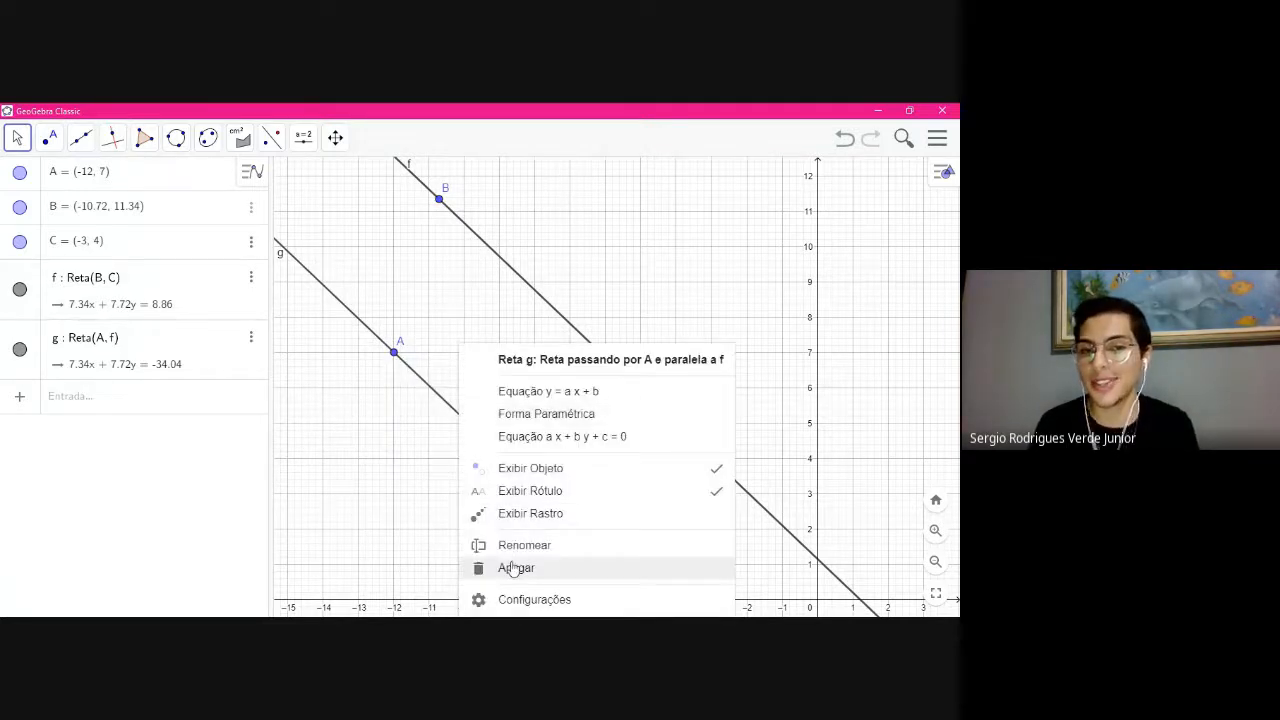
click(510, 568)
Delete point A, line f and its two defining points C and B to empty the construction
right_click(396, 354)
click(450, 524)
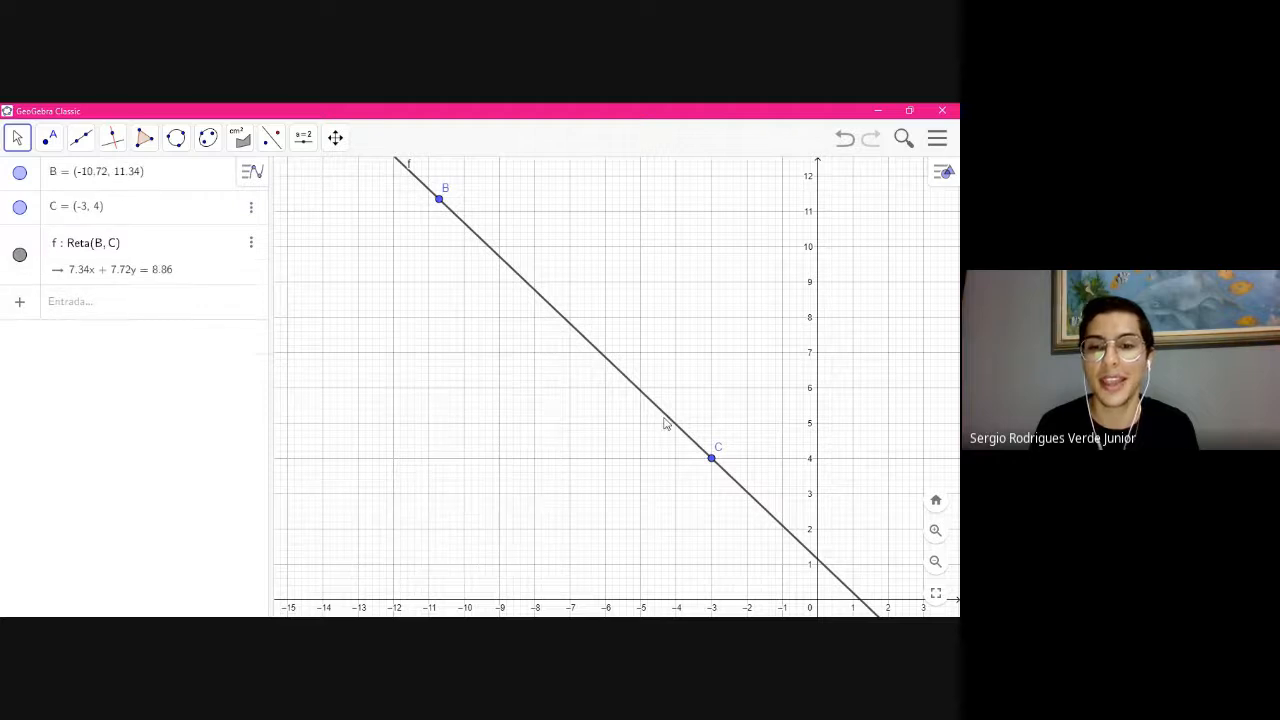
right_click(682, 432)
click(738, 566)
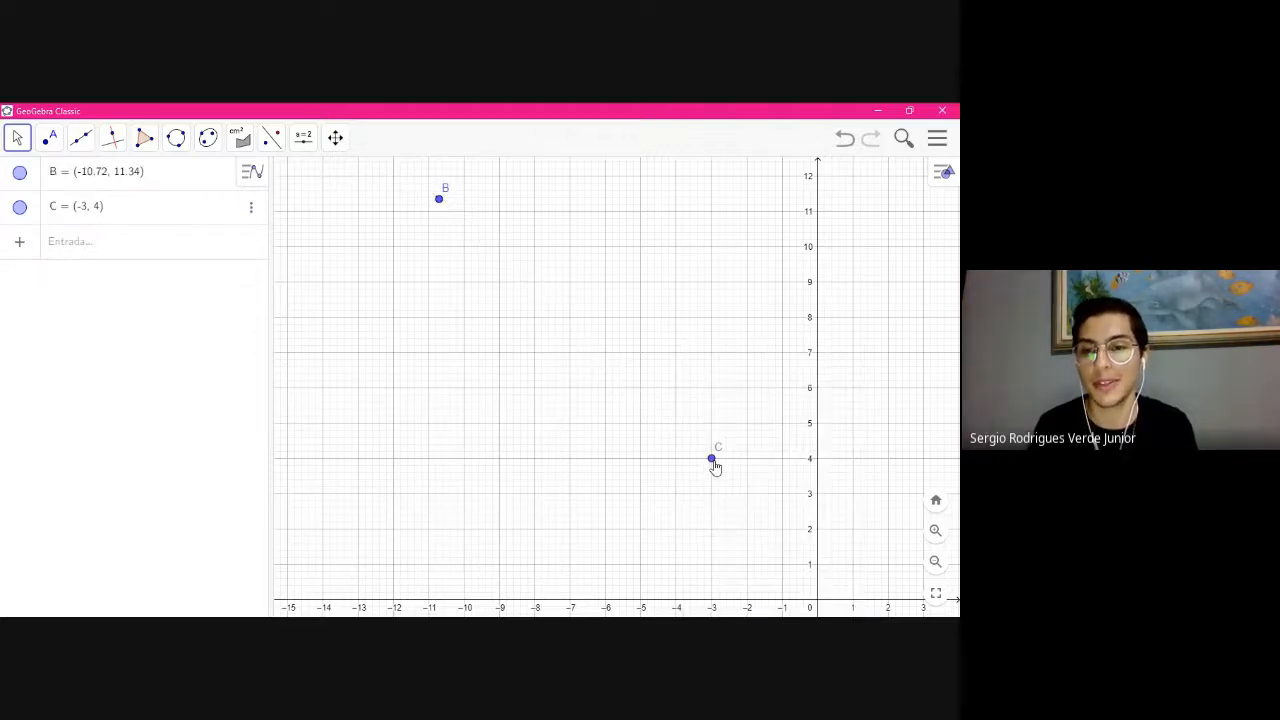
right_click(712, 460)
click(740, 567)
right_click(439, 199)
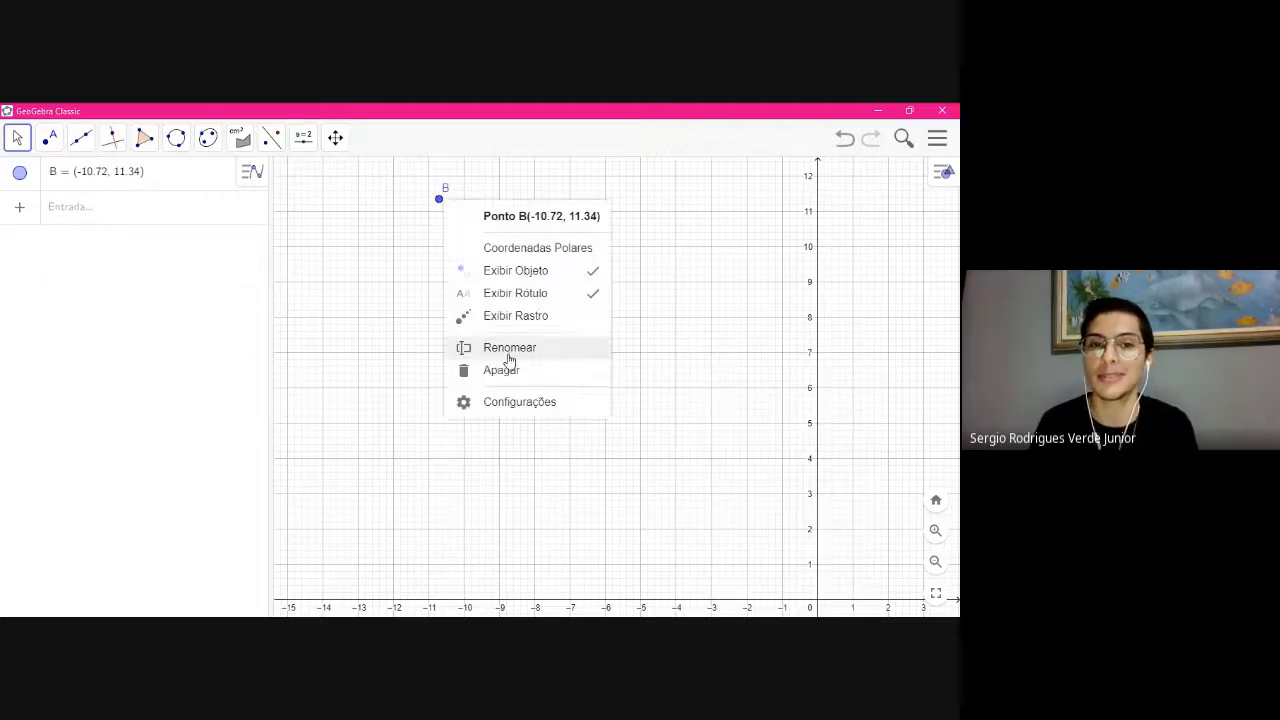
click(509, 367)
key(alt+Tab)
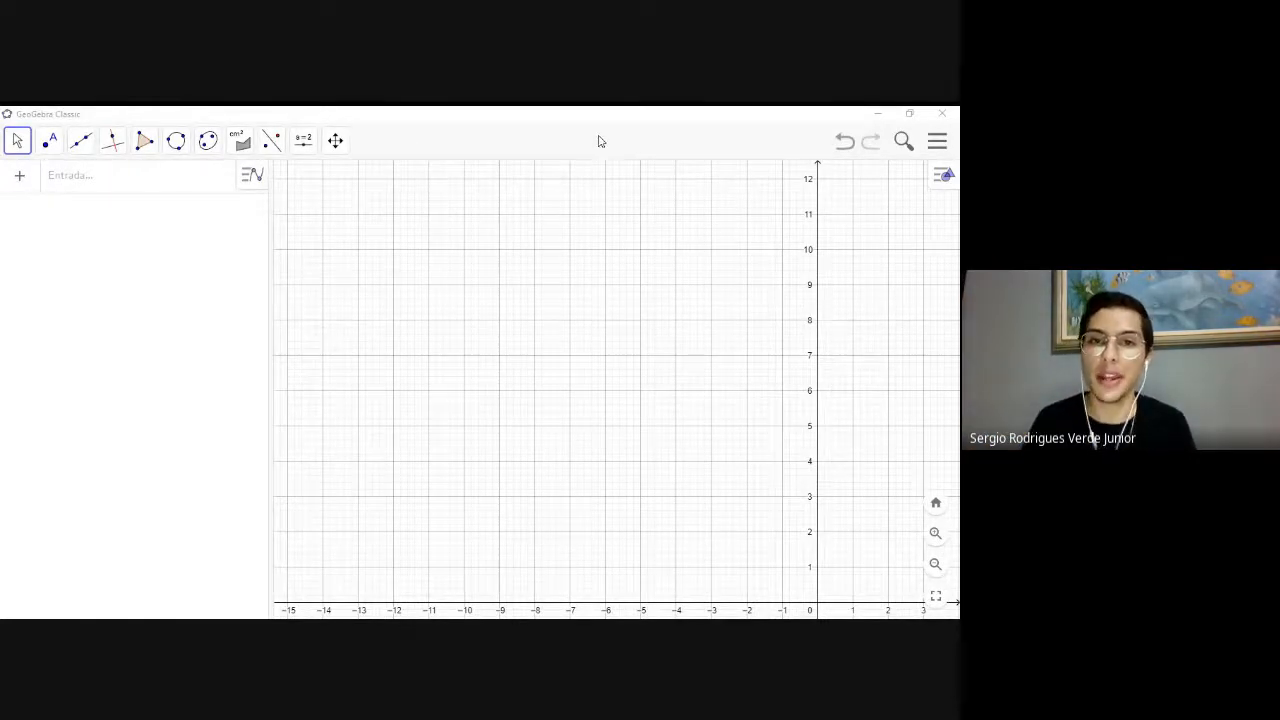
Draw a triangle with the Polígono tool using vertices at about (-7.58, 10.58), (-12, 8) and (-4.32, 3.76)
click(310, 182)
click(49, 138)
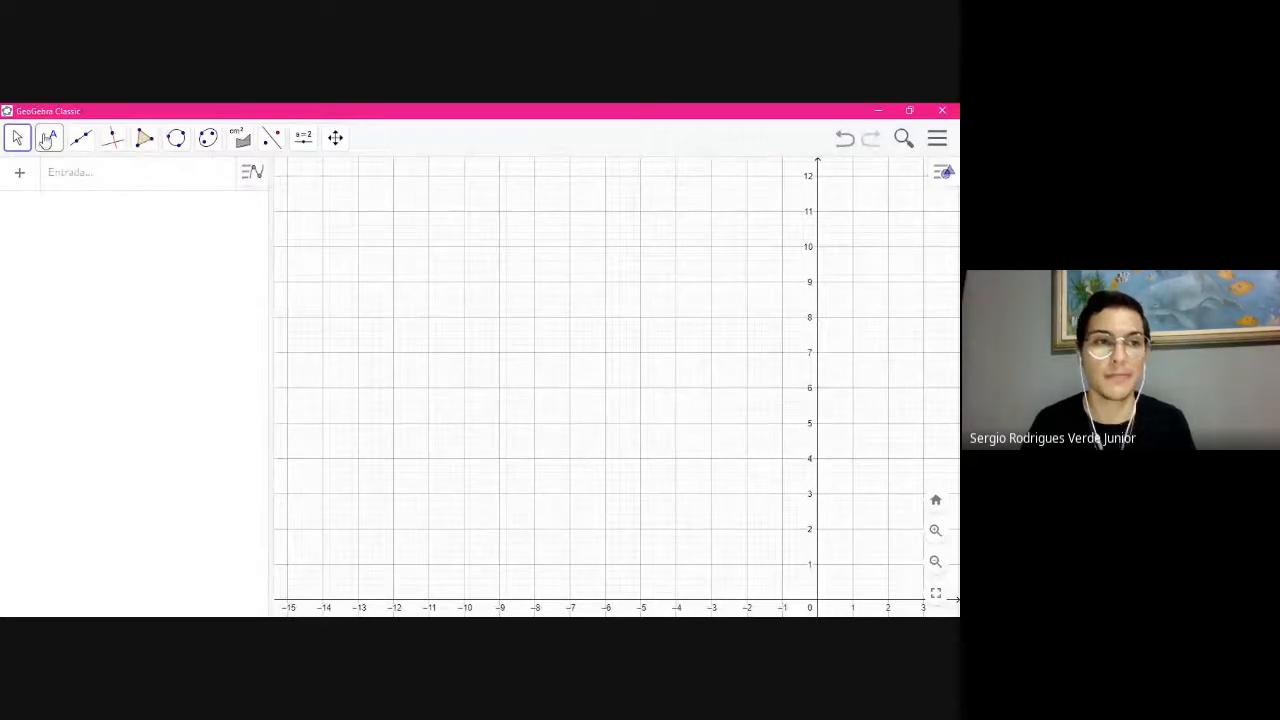
click(141, 141)
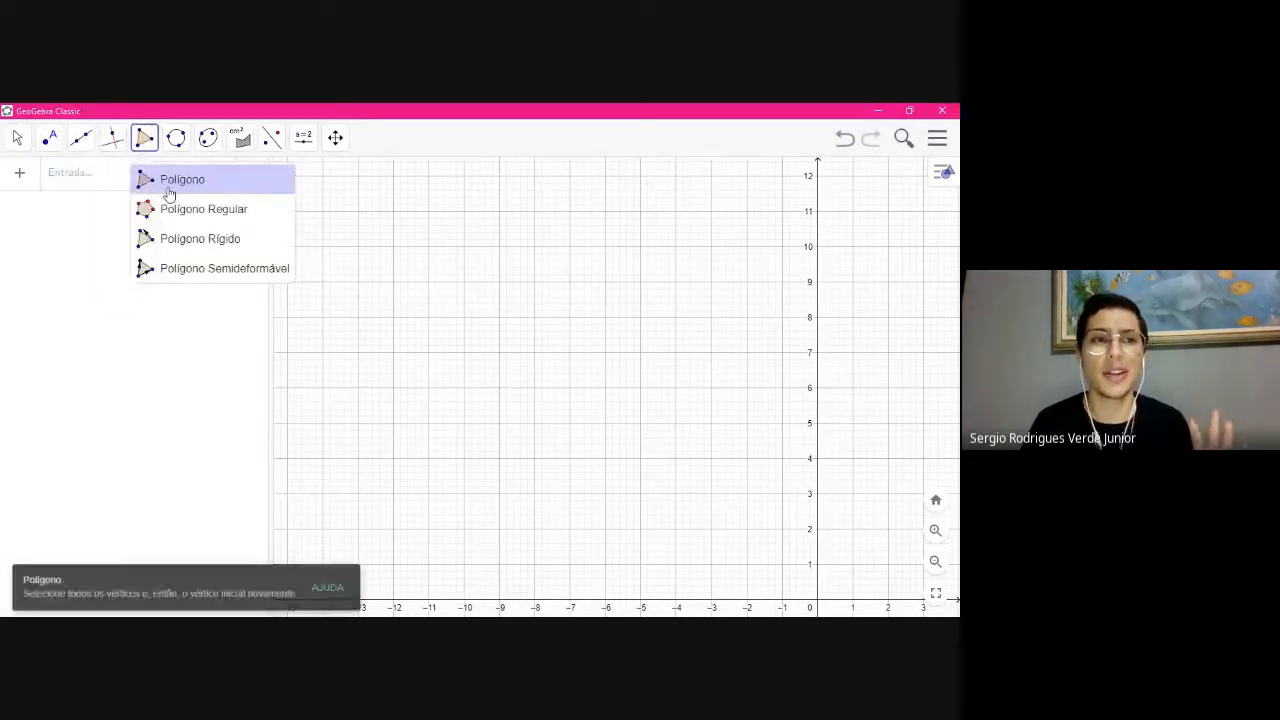
click(168, 185)
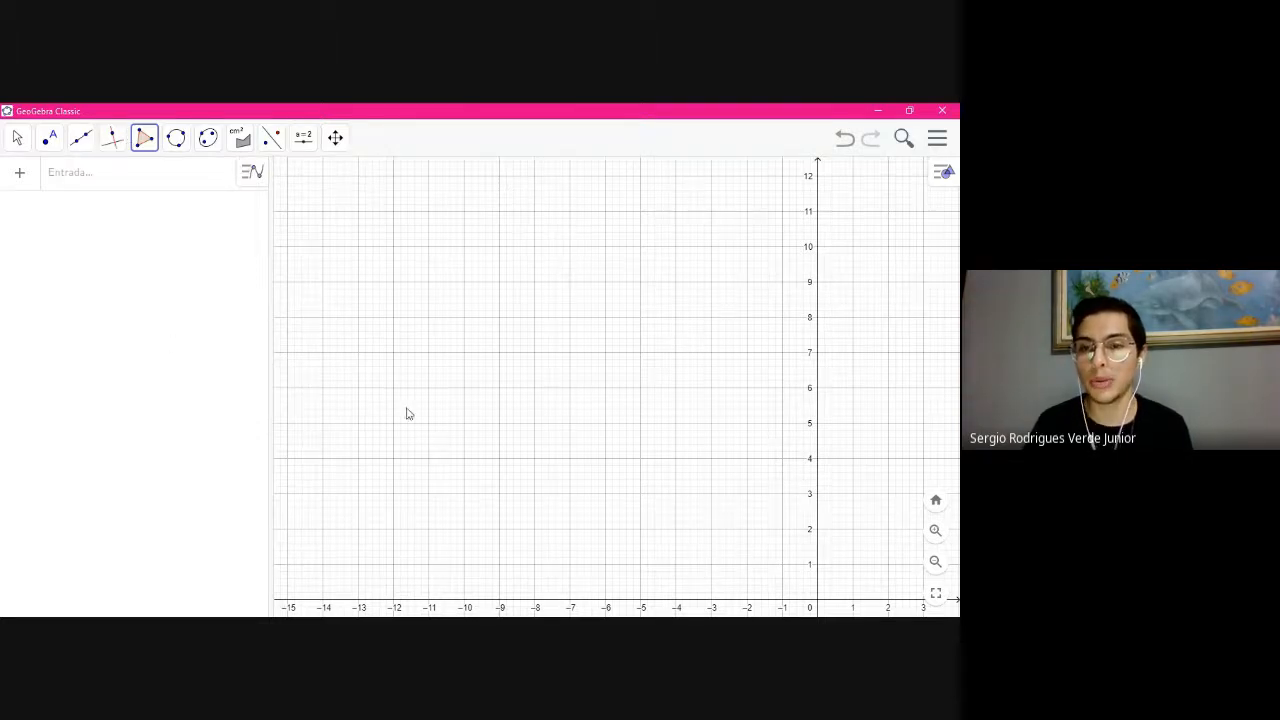
click(549, 226)
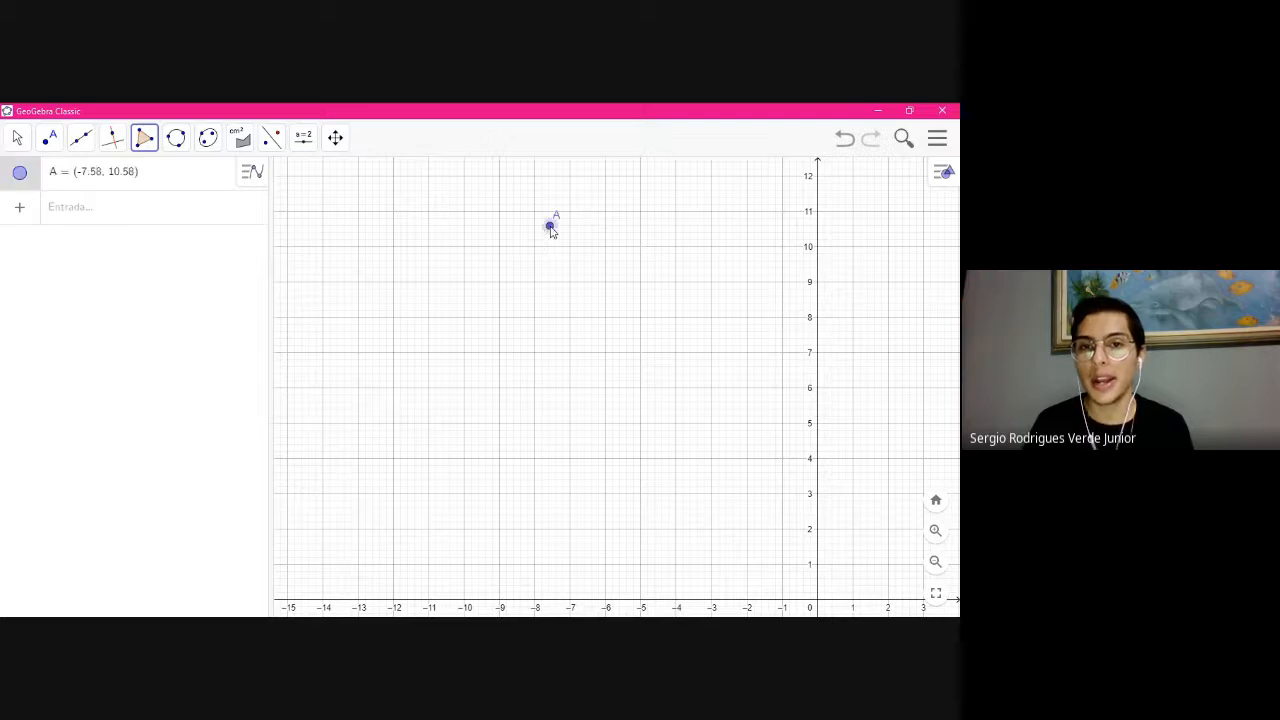
click(394, 317)
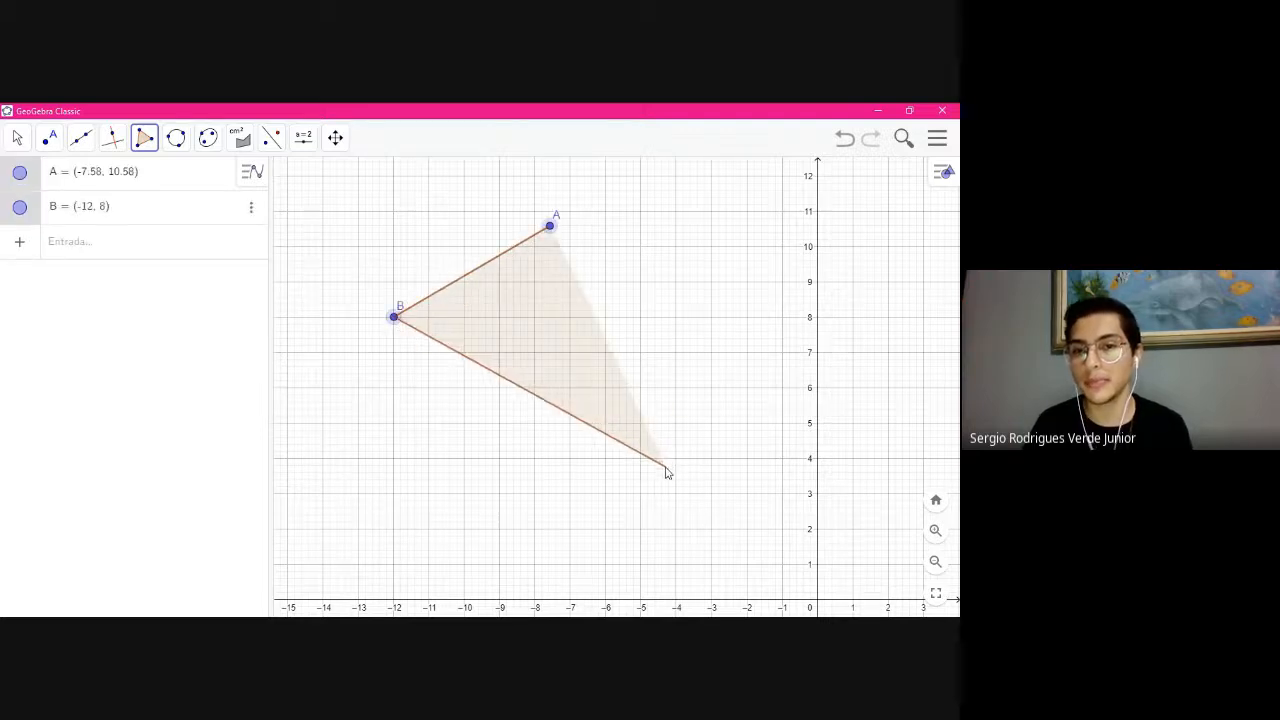
click(665, 466)
click(549, 226)
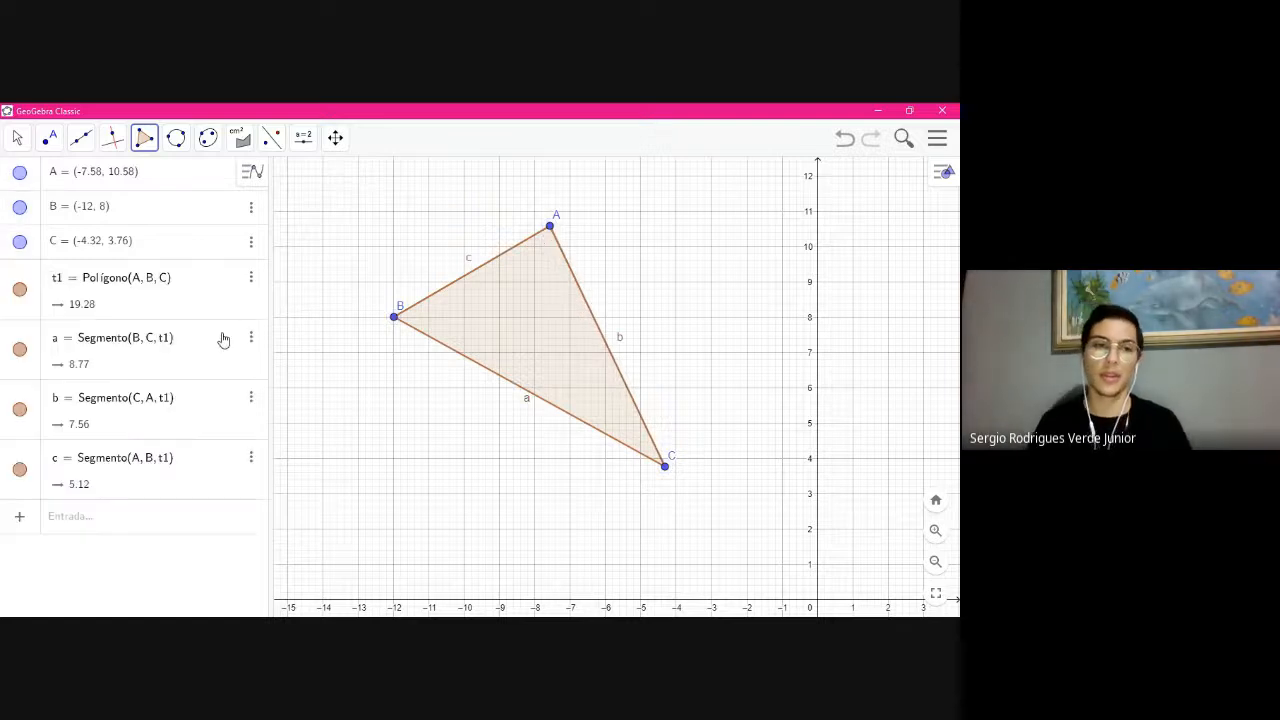
Hide the label of the triangle's side a, between vertices B and C
click(18, 140)
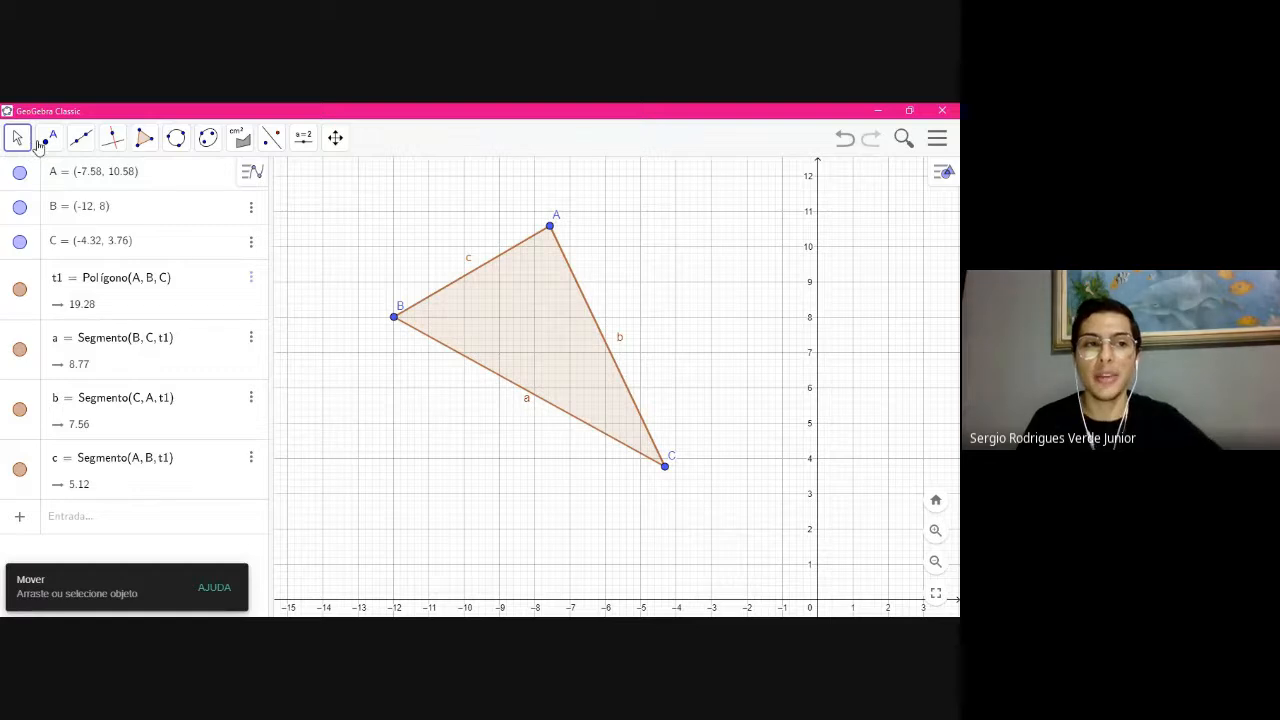
click(532, 400)
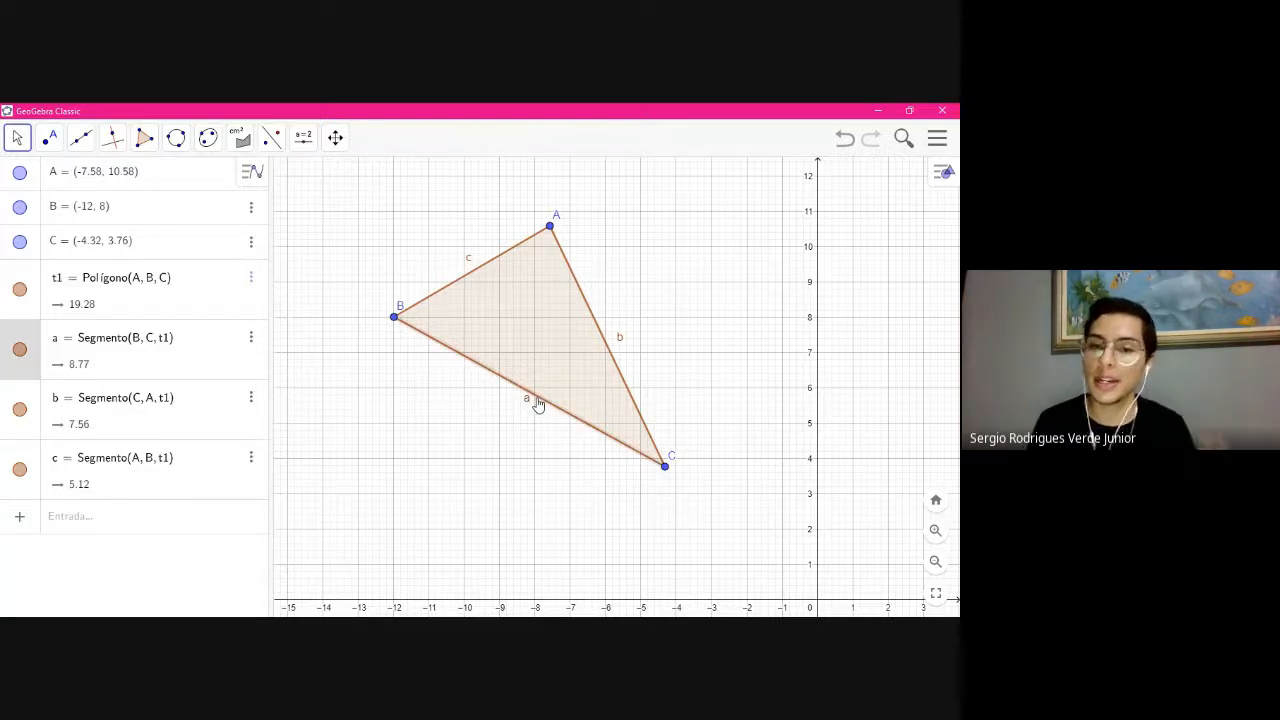
right_click(537, 403)
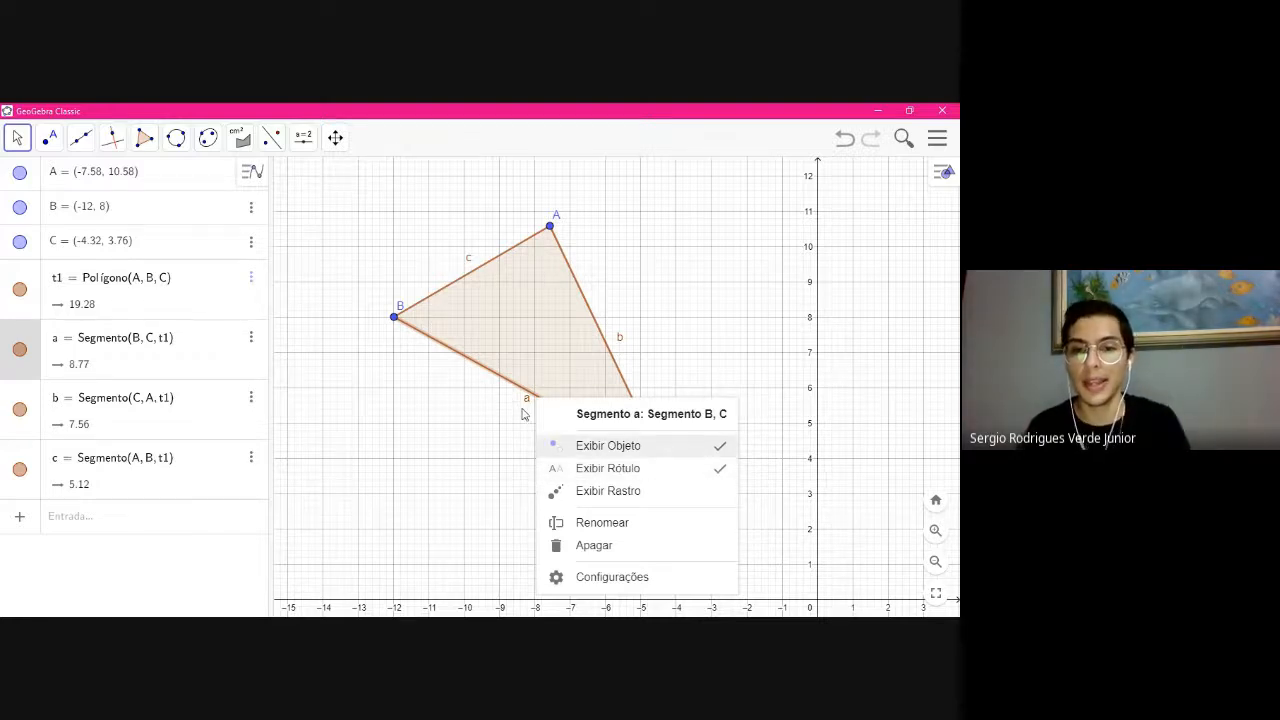
click(722, 472)
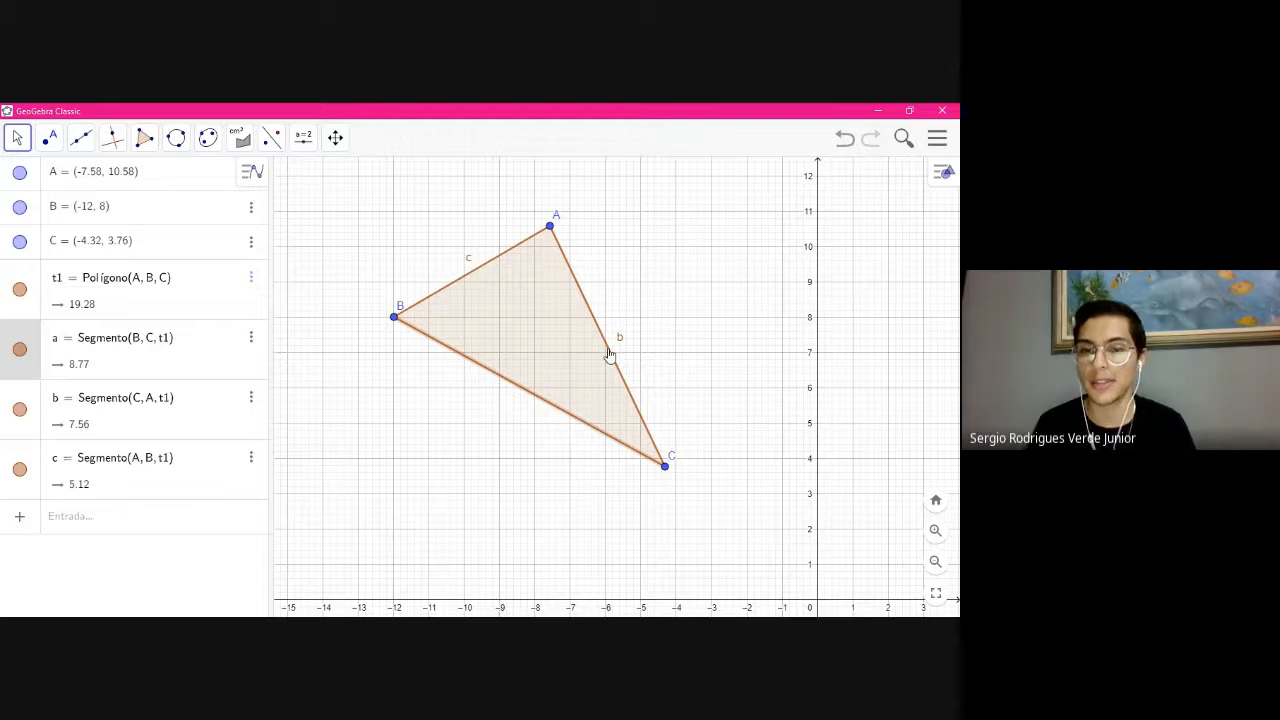
Hide the labels of the triangle's other two sides, b and c
right_click(609, 352)
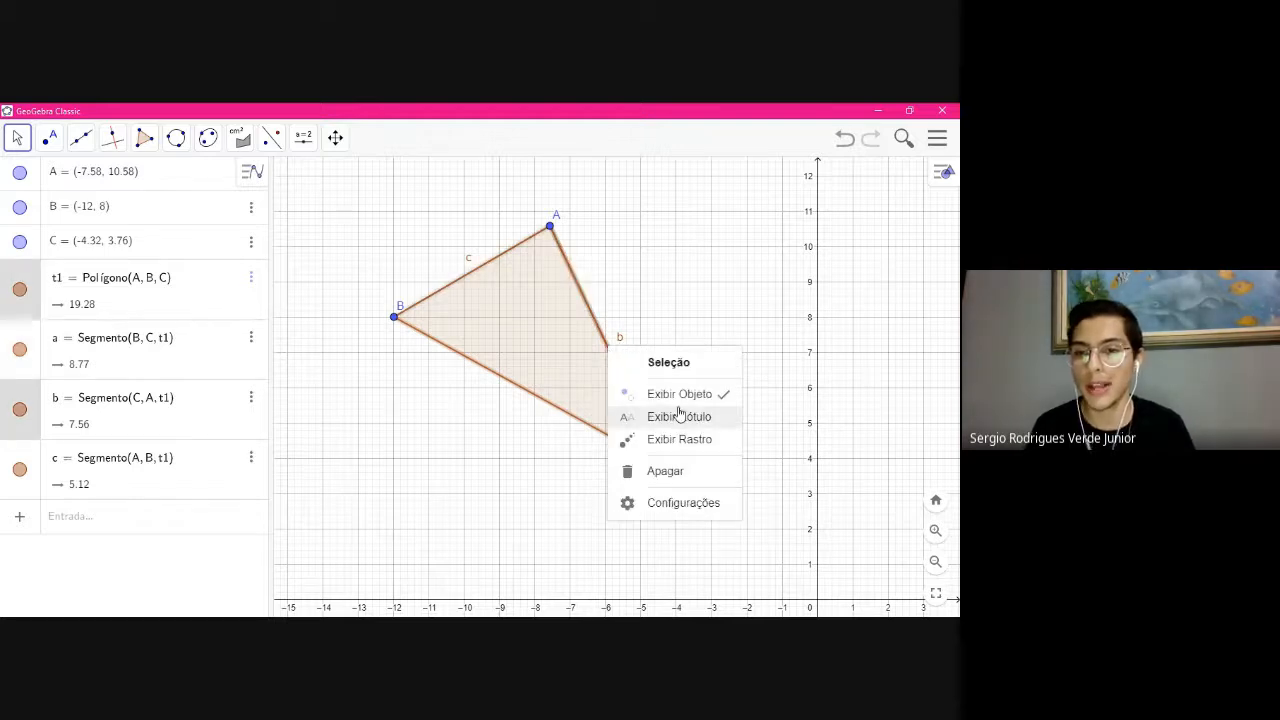
click(622, 294)
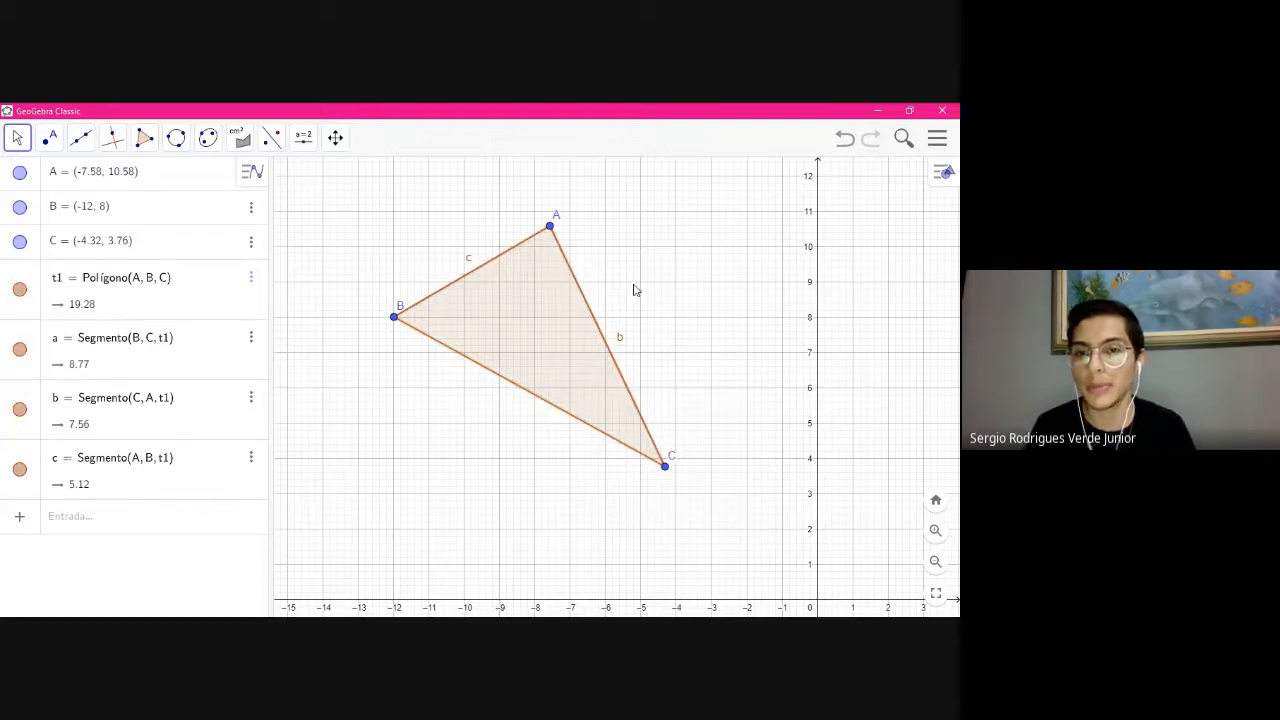
right_click(597, 328)
click(690, 395)
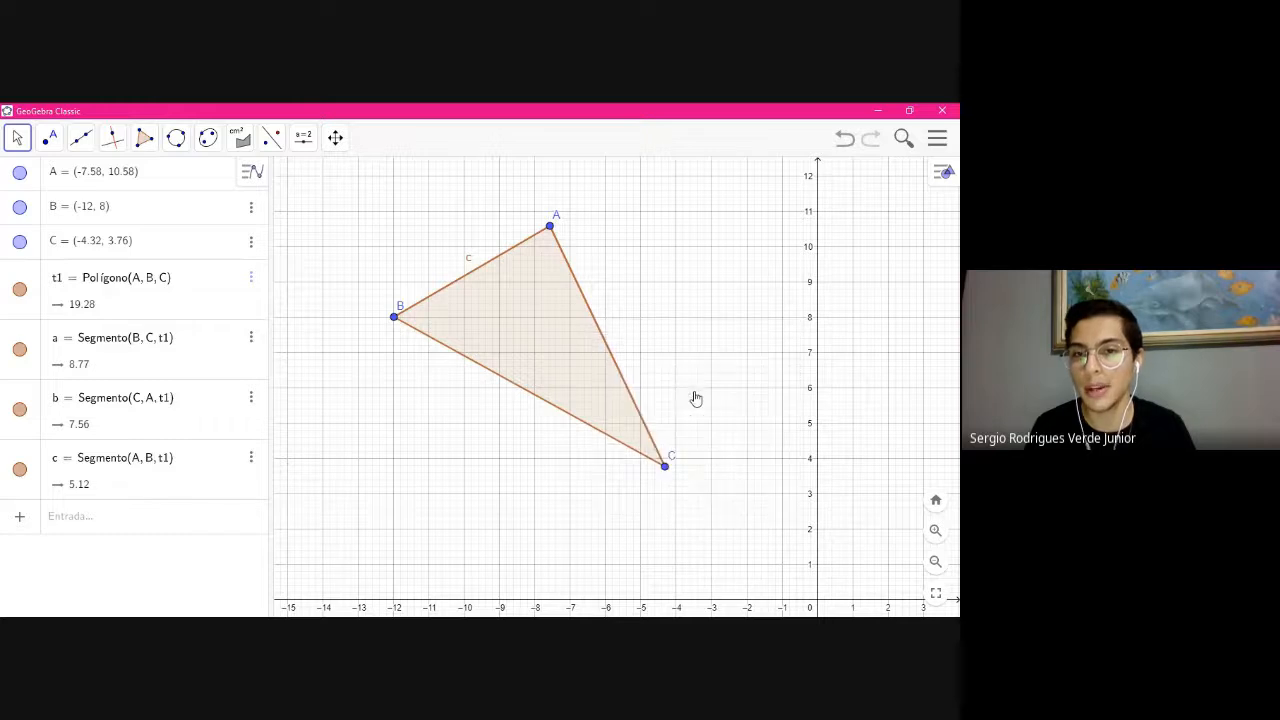
right_click(488, 261)
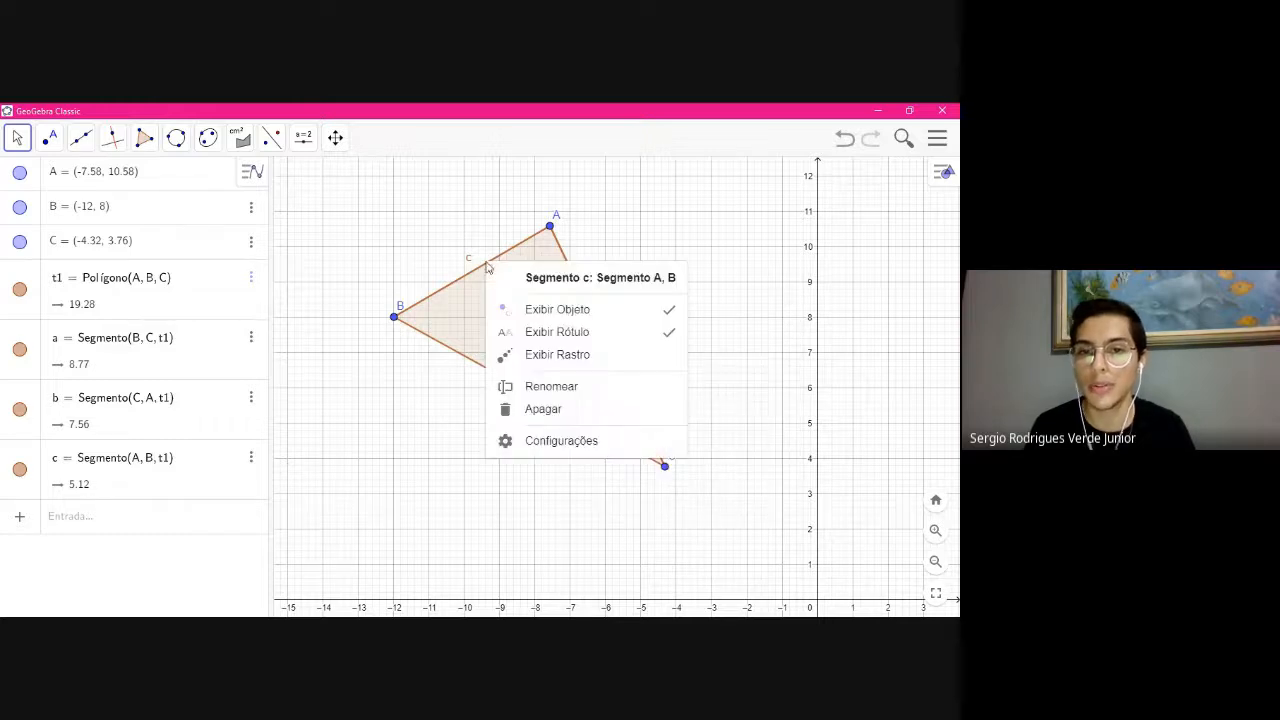
click(548, 341)
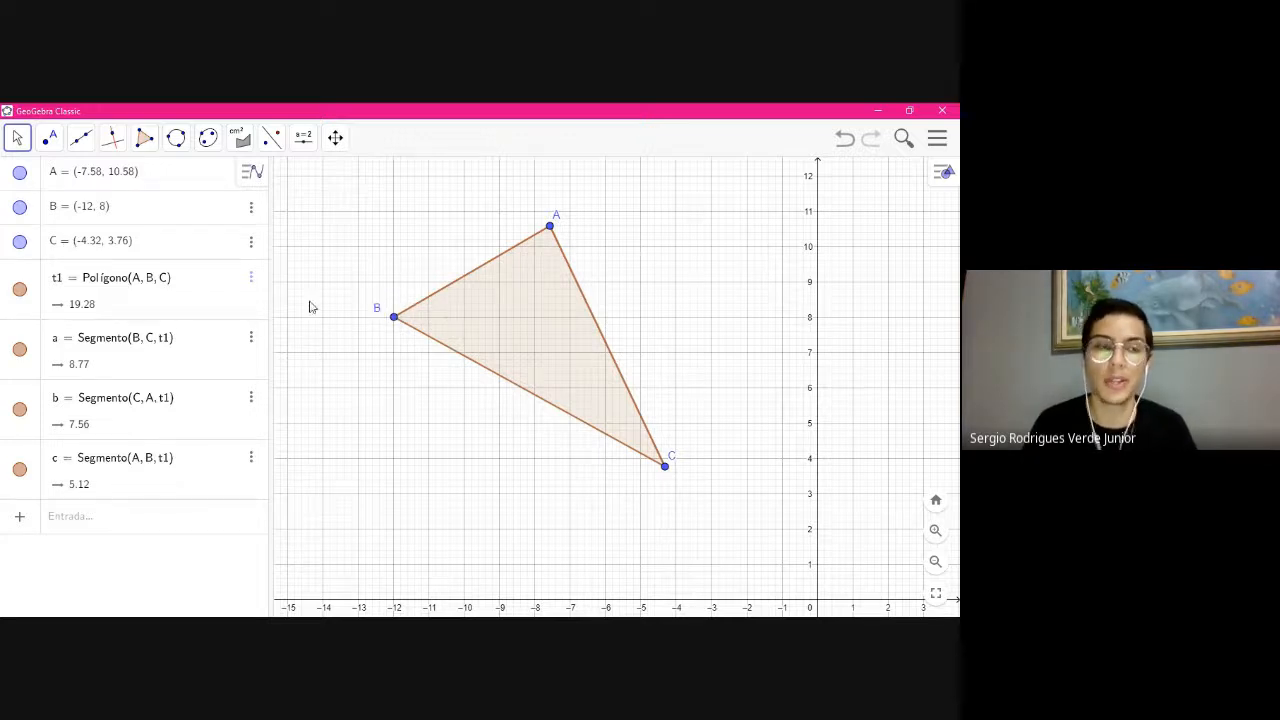
Draw a circle through the triangle's vertices A, B and C with the Círculo definido por Três Pontos tool
click(145, 140)
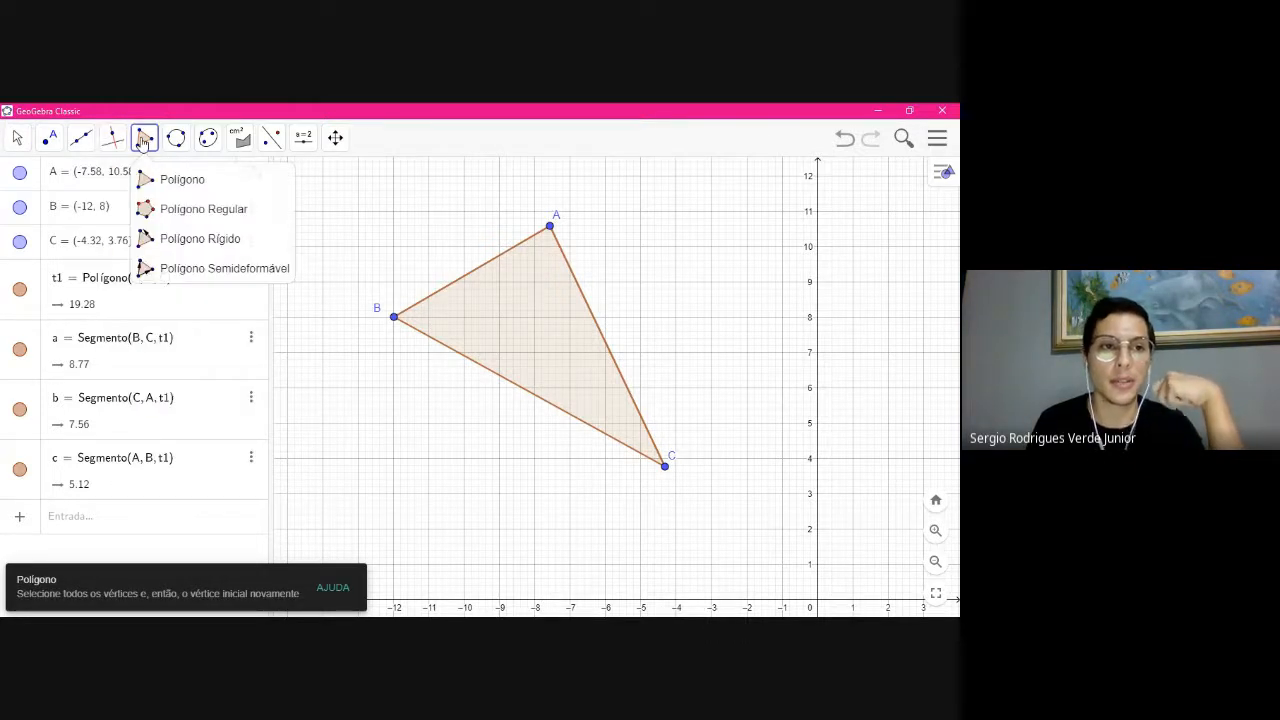
mouse_move(170, 143)
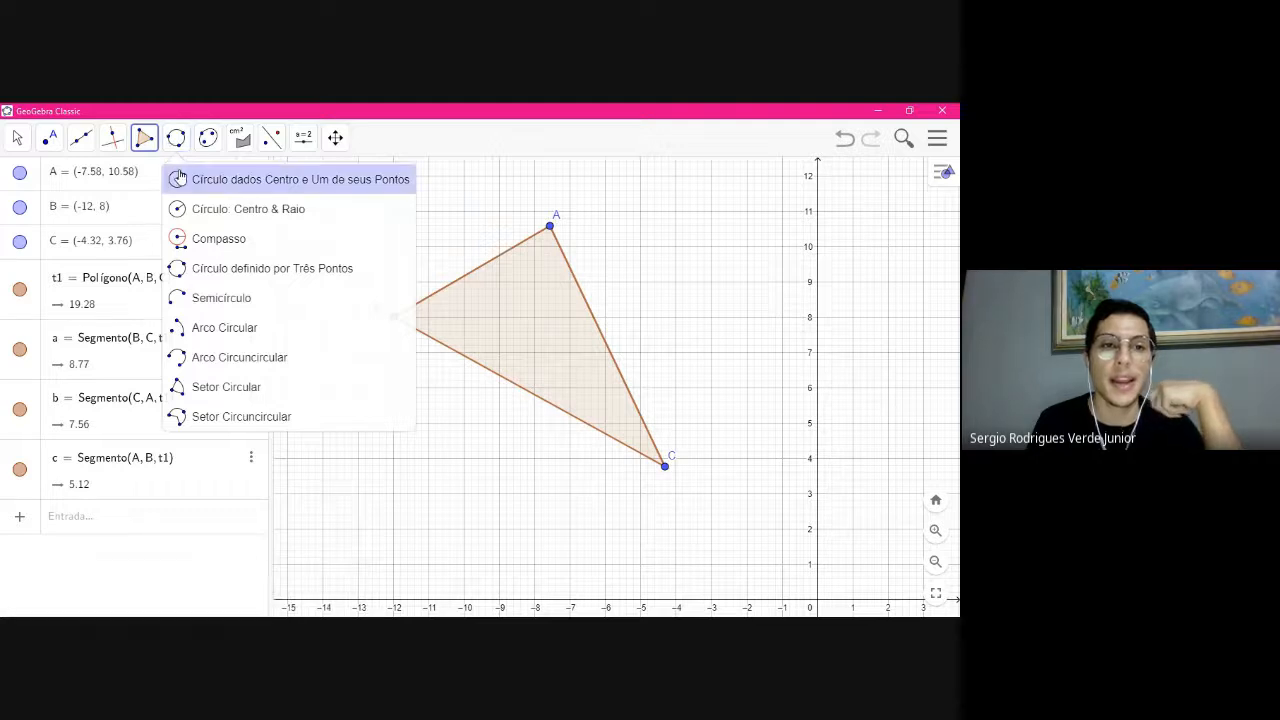
click(178, 138)
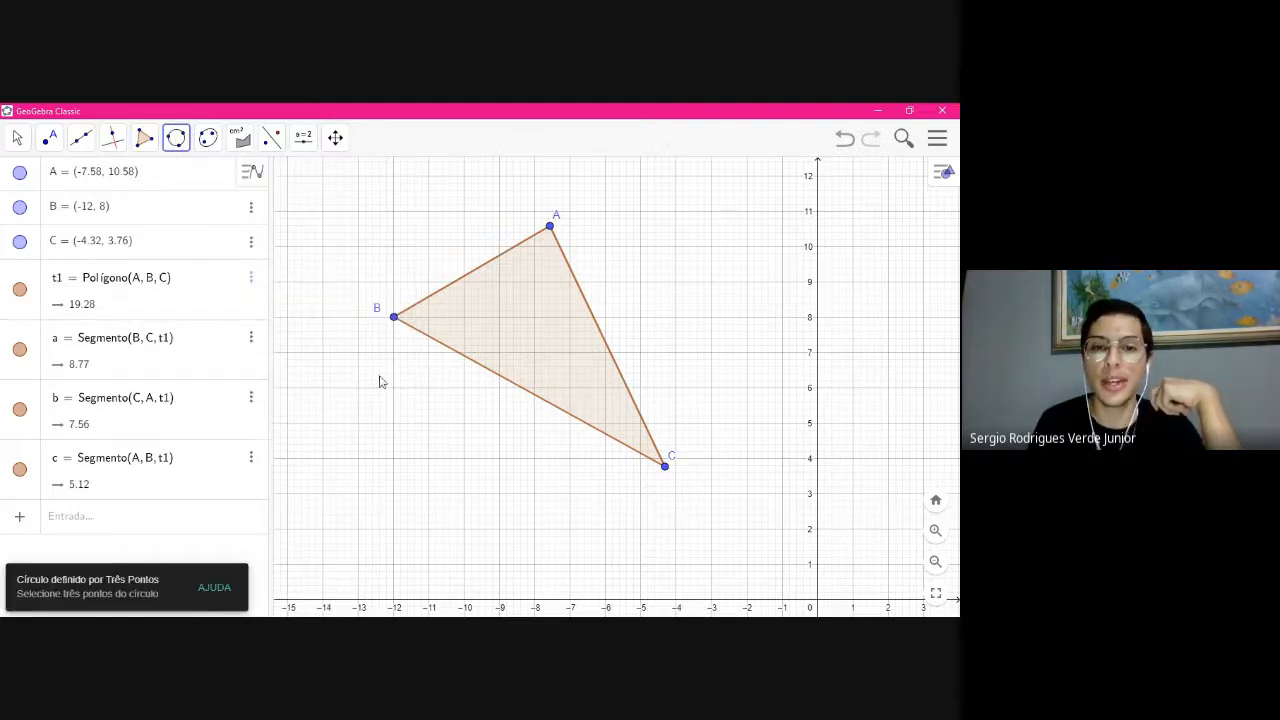
click(178, 138)
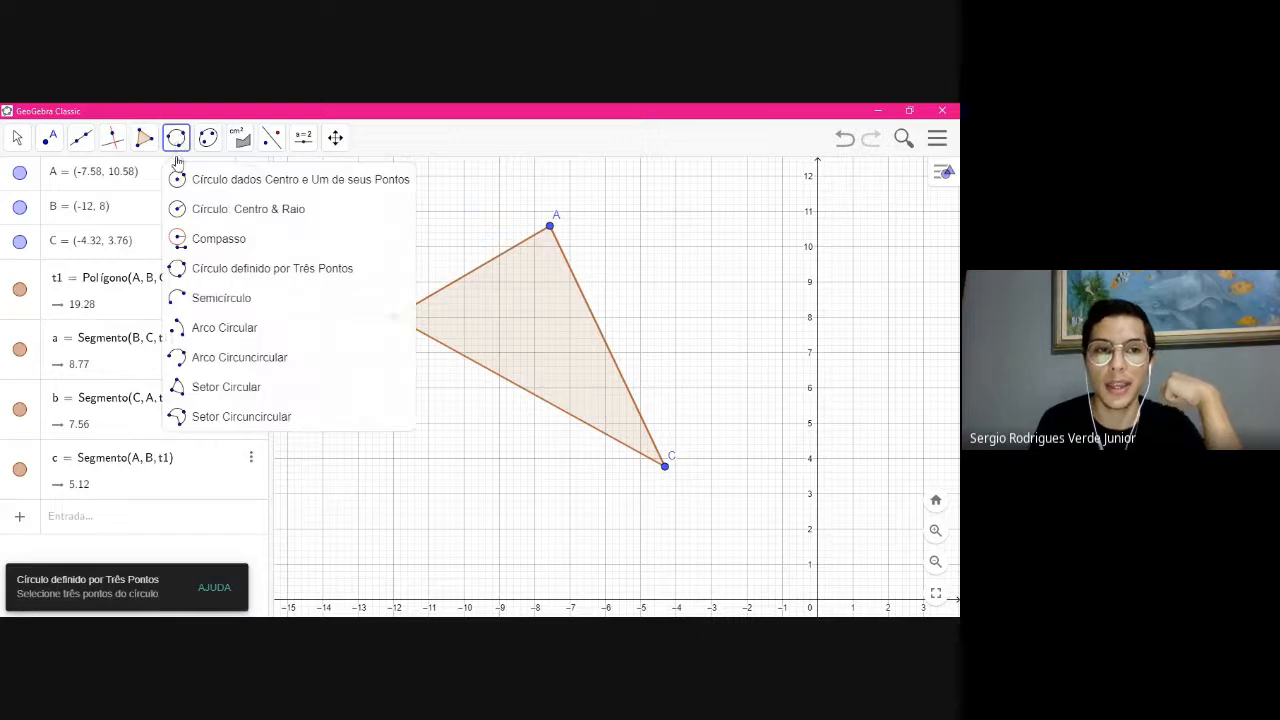
click(237, 270)
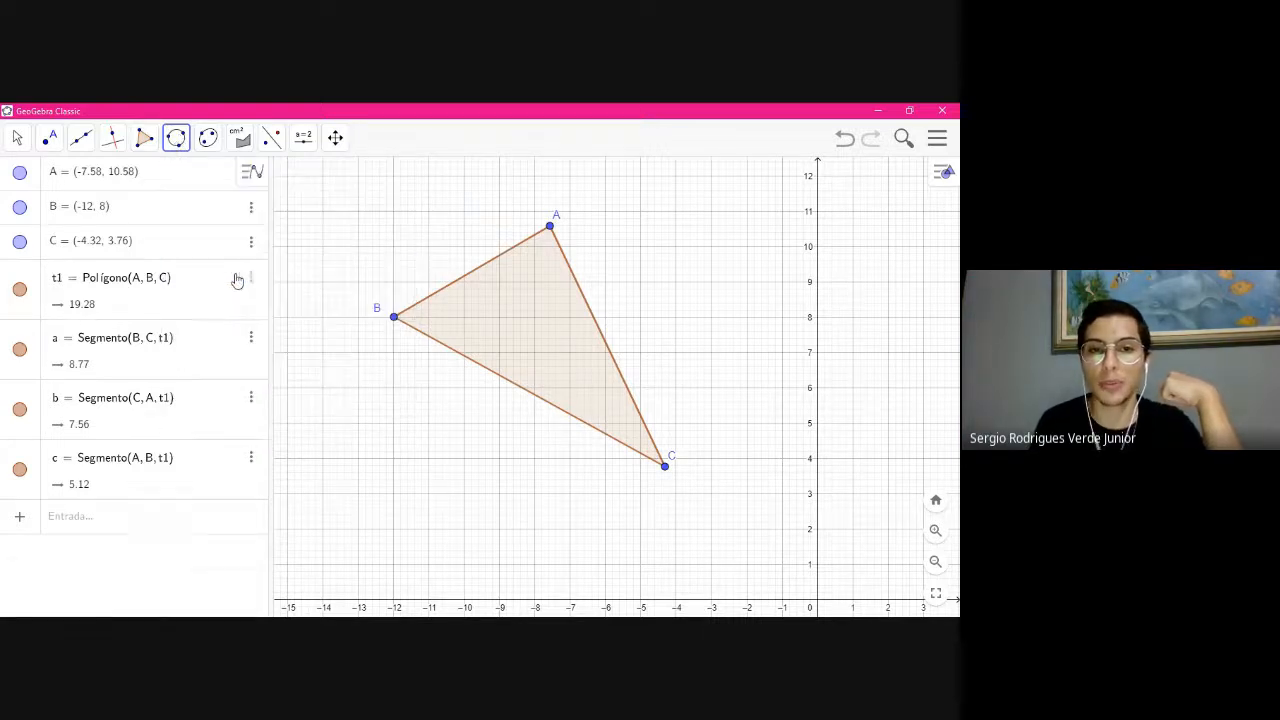
click(549, 228)
click(394, 317)
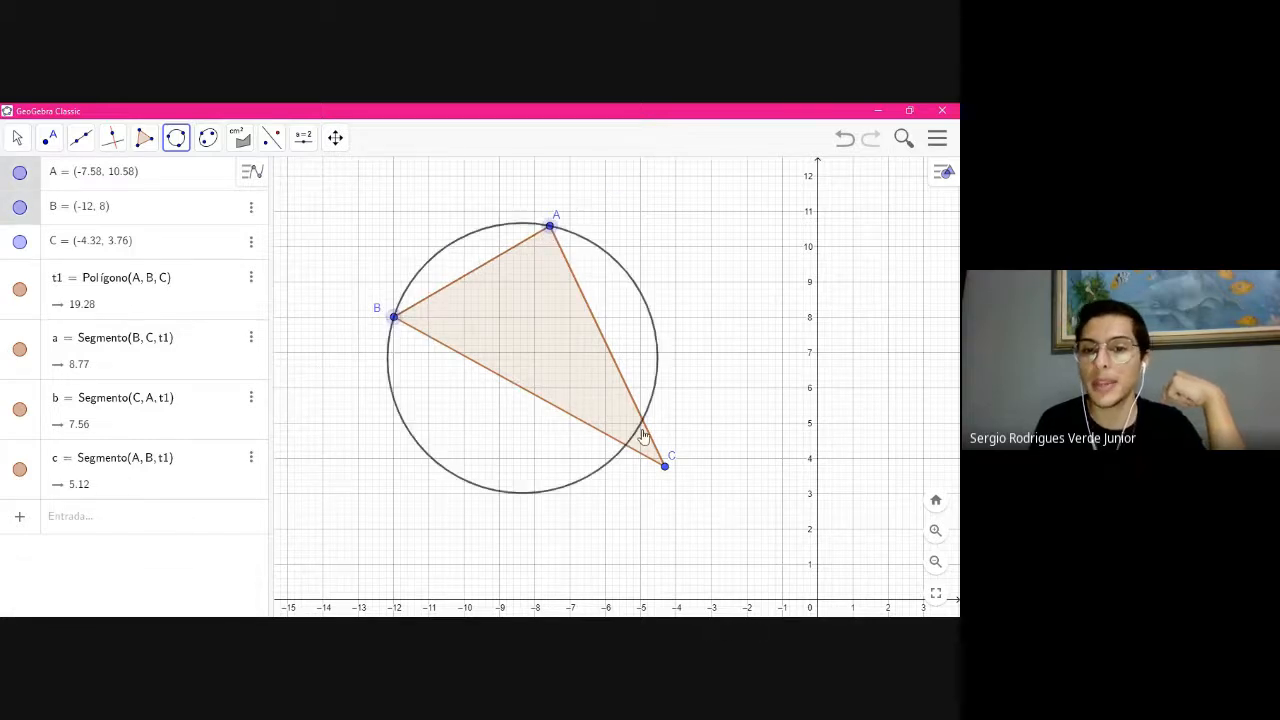
click(665, 465)
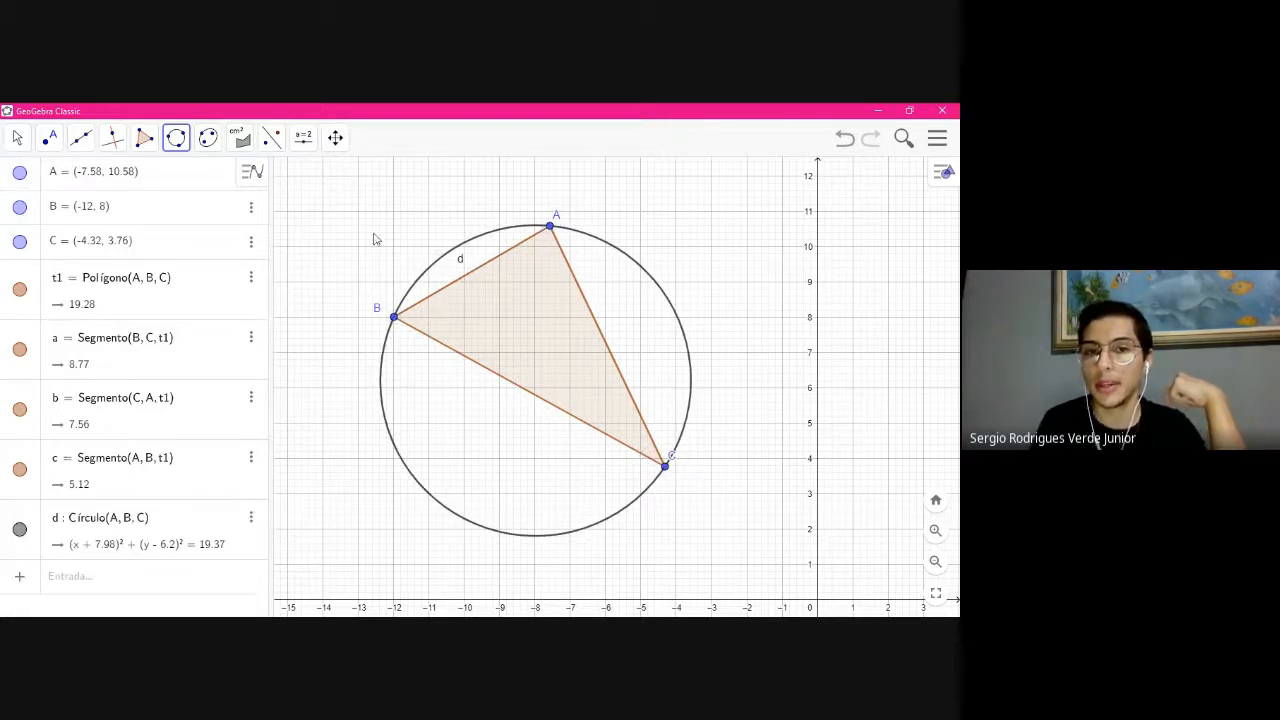
Hide the label of circle d around the triangle
click(17, 137)
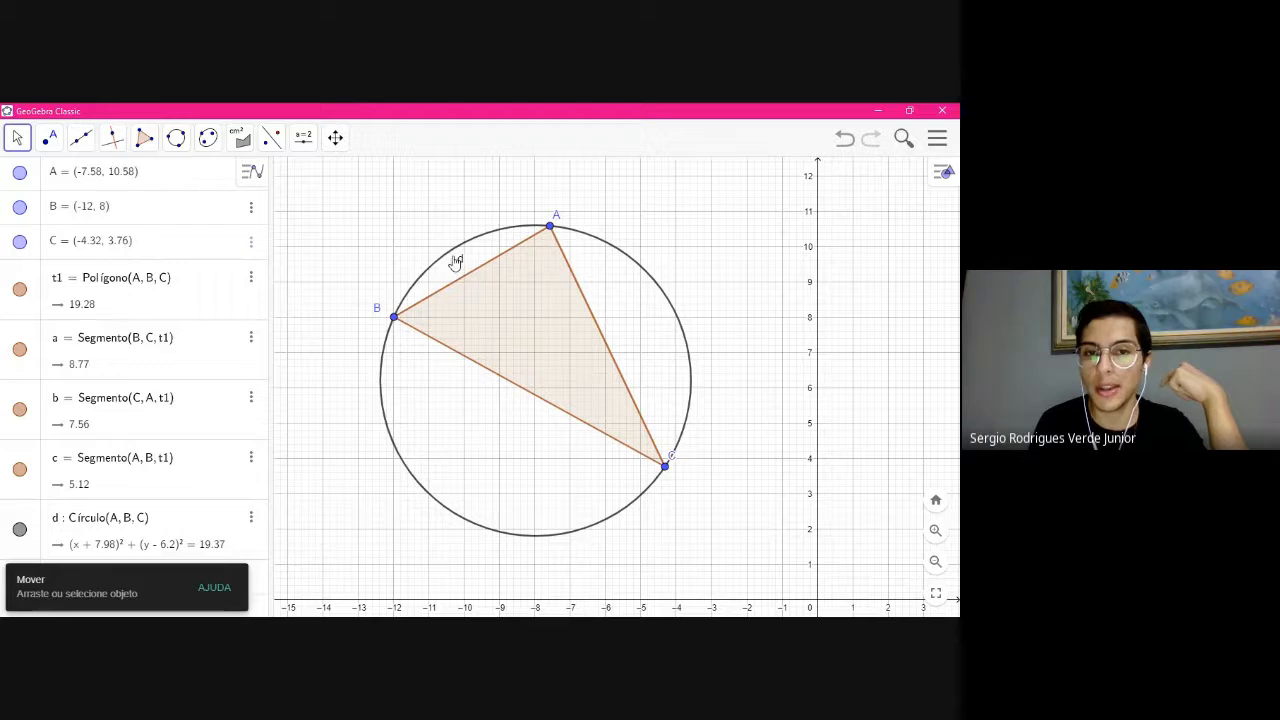
click(17, 137)
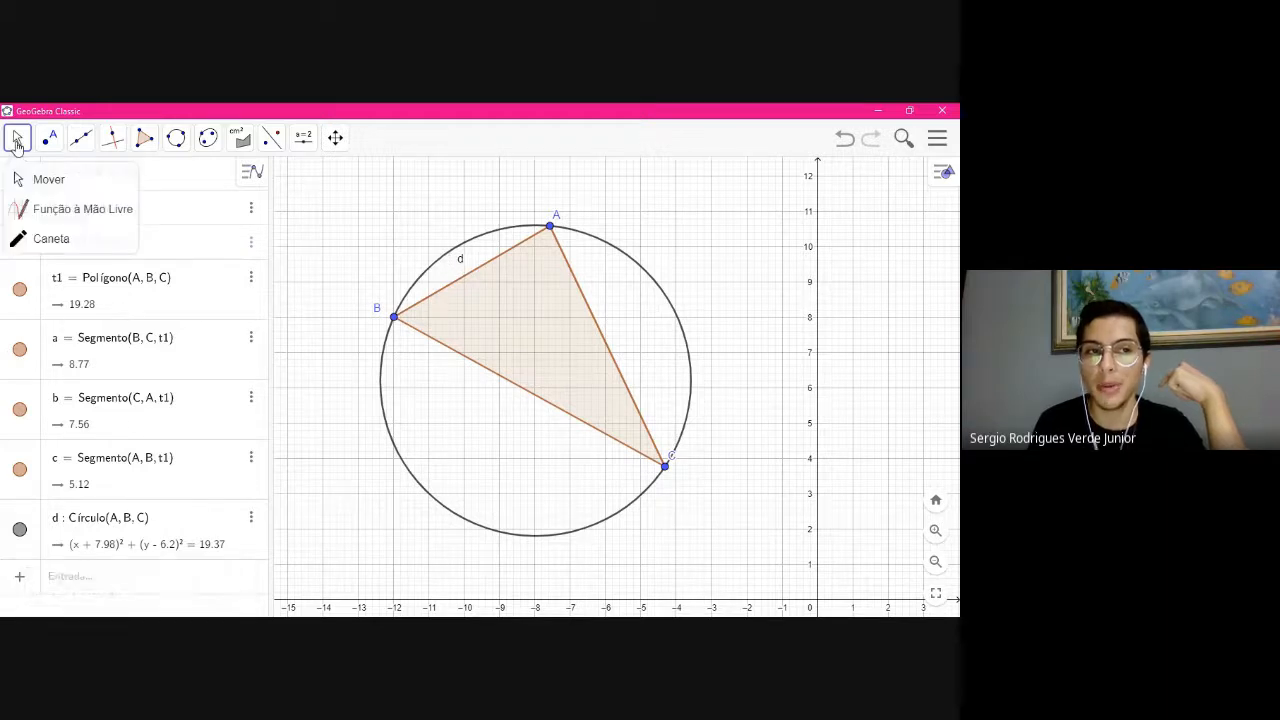
click(17, 137)
right_click(431, 266)
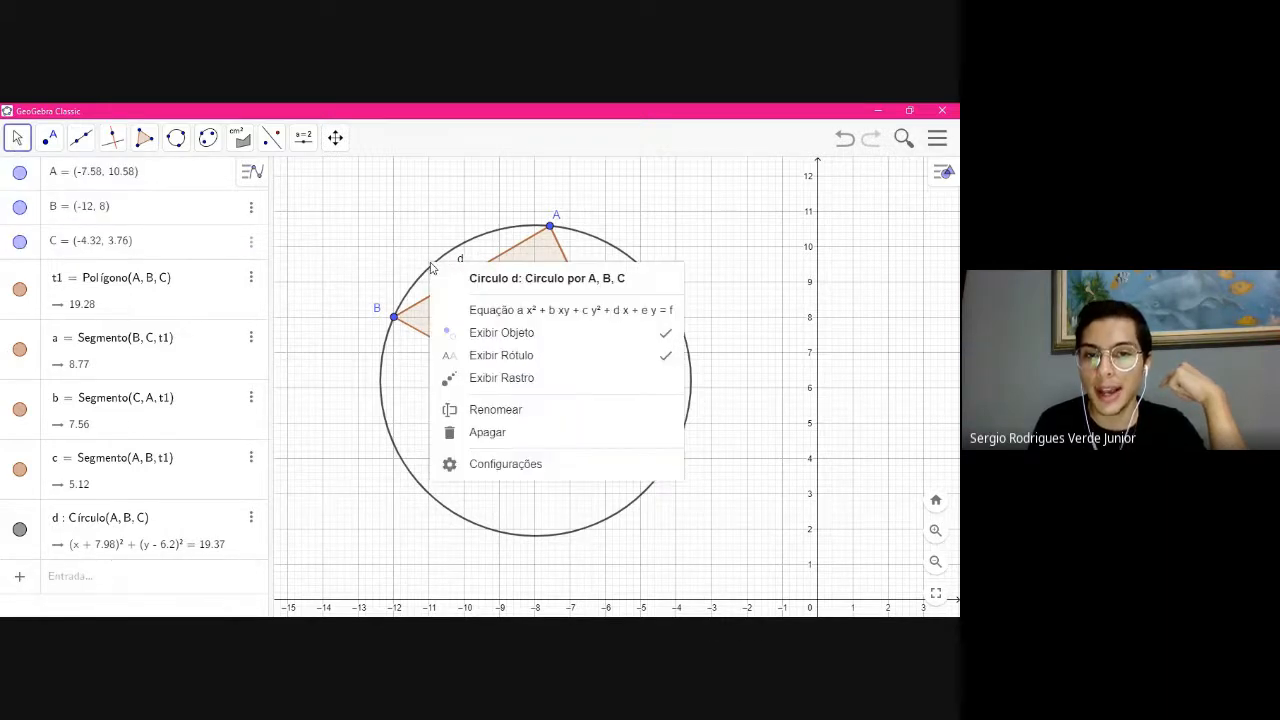
click(512, 358)
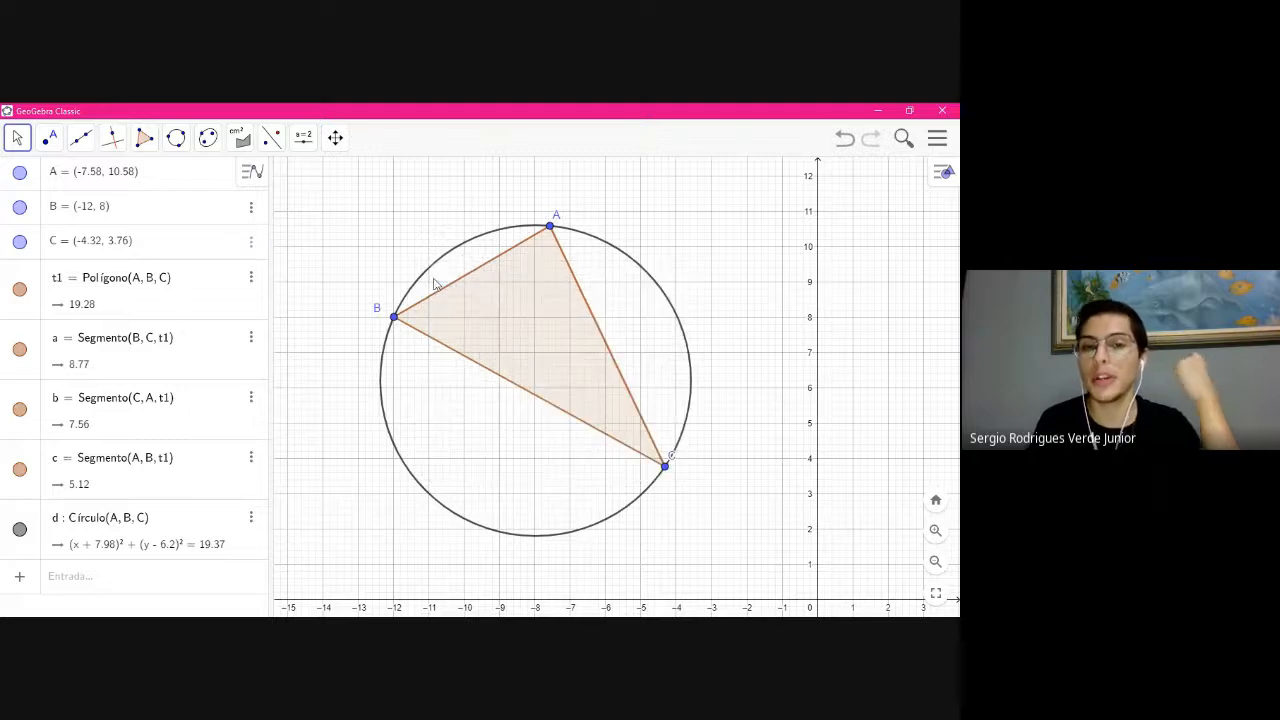
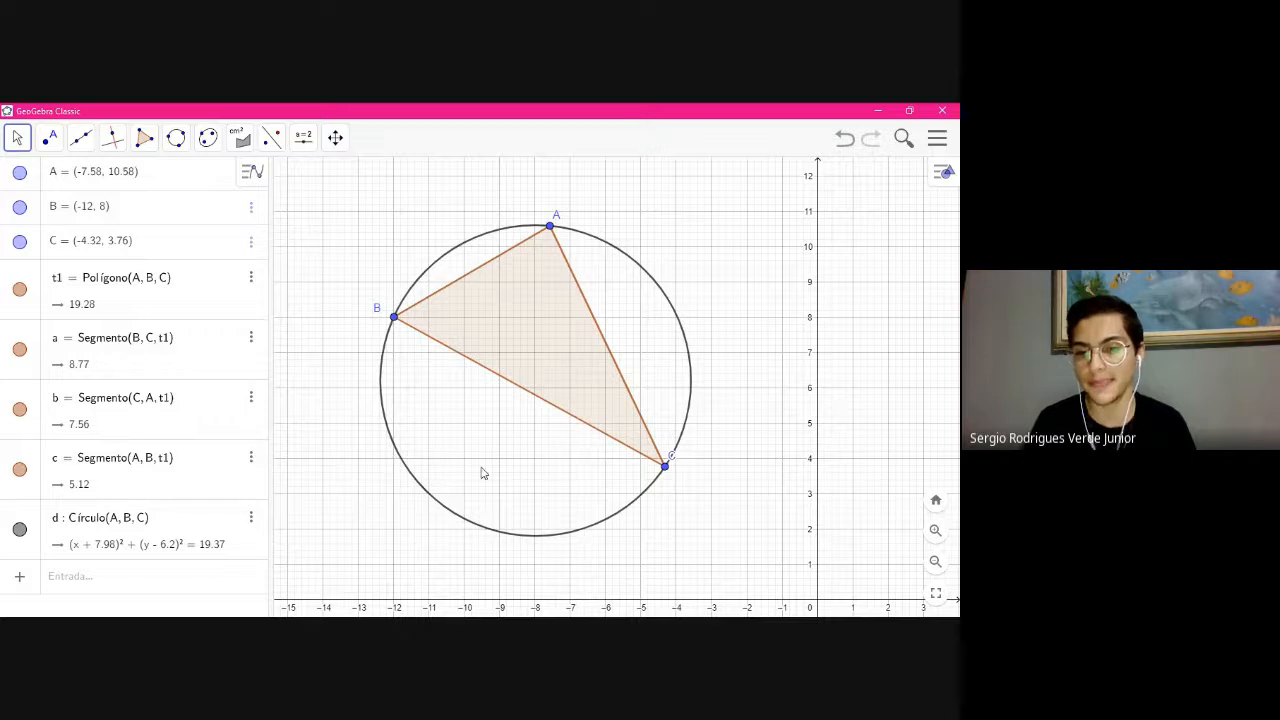
key(alt+Tab)
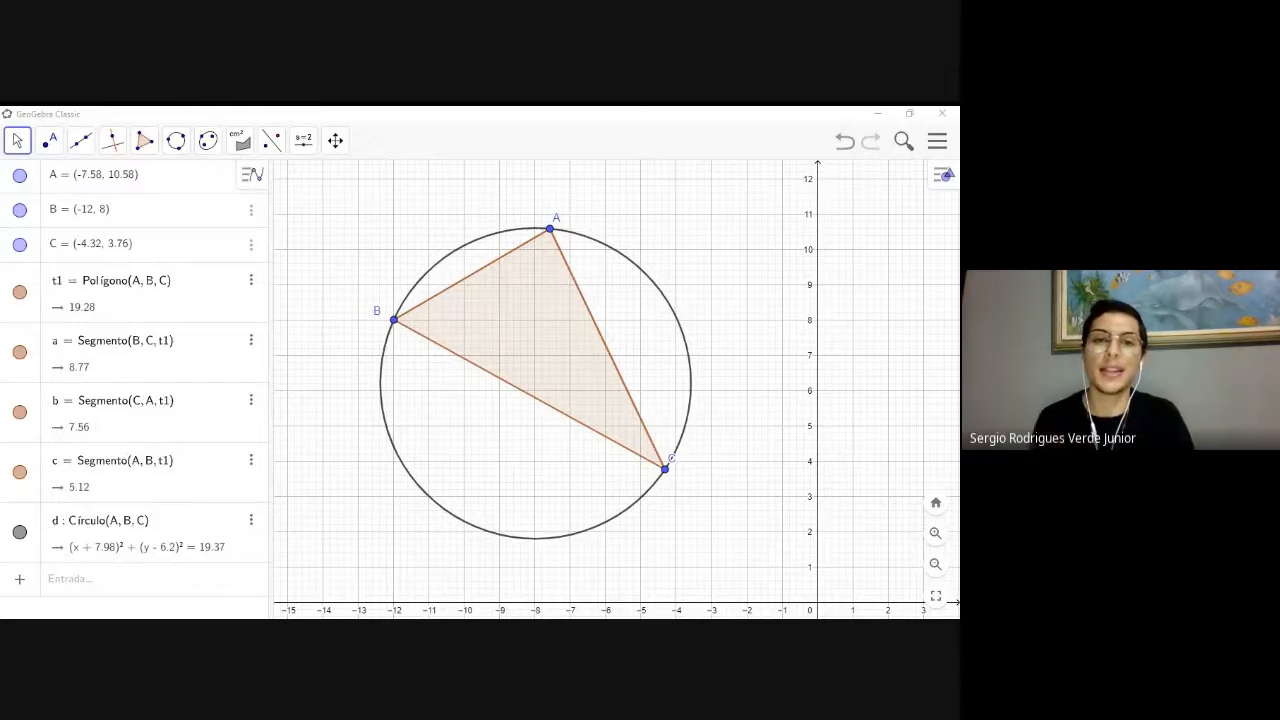
click(578, 113)
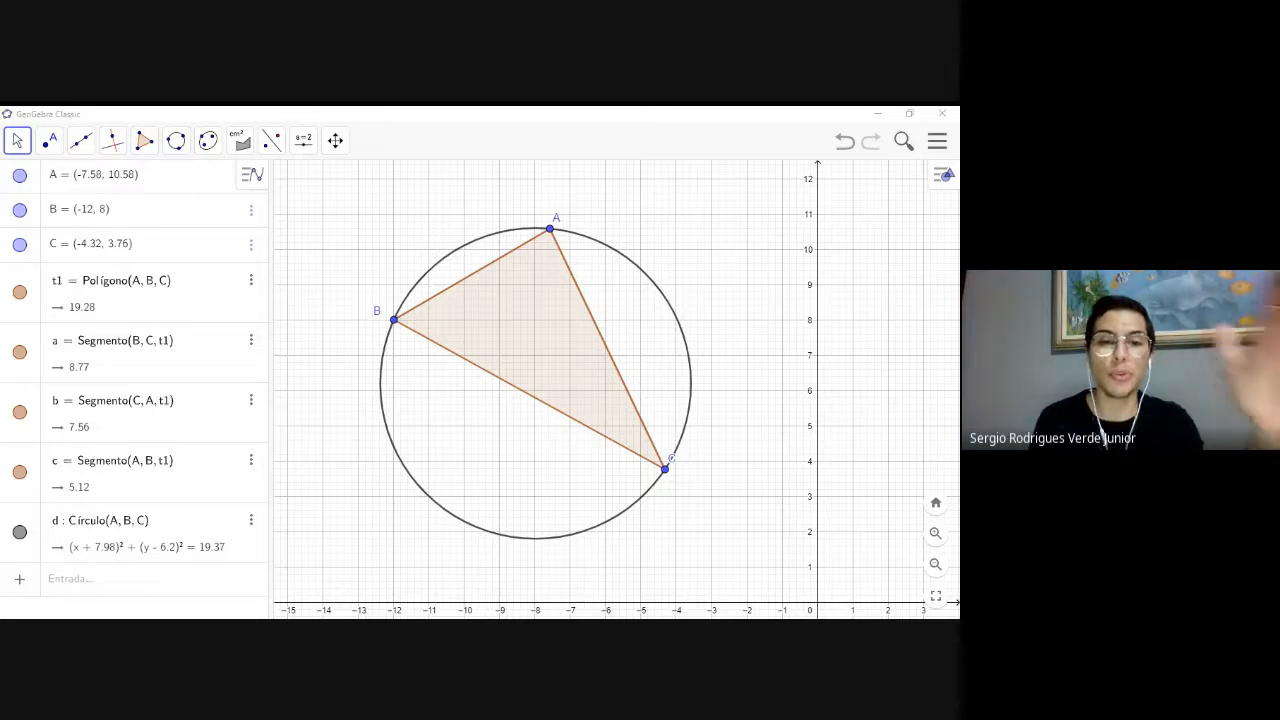
click(498, 116)
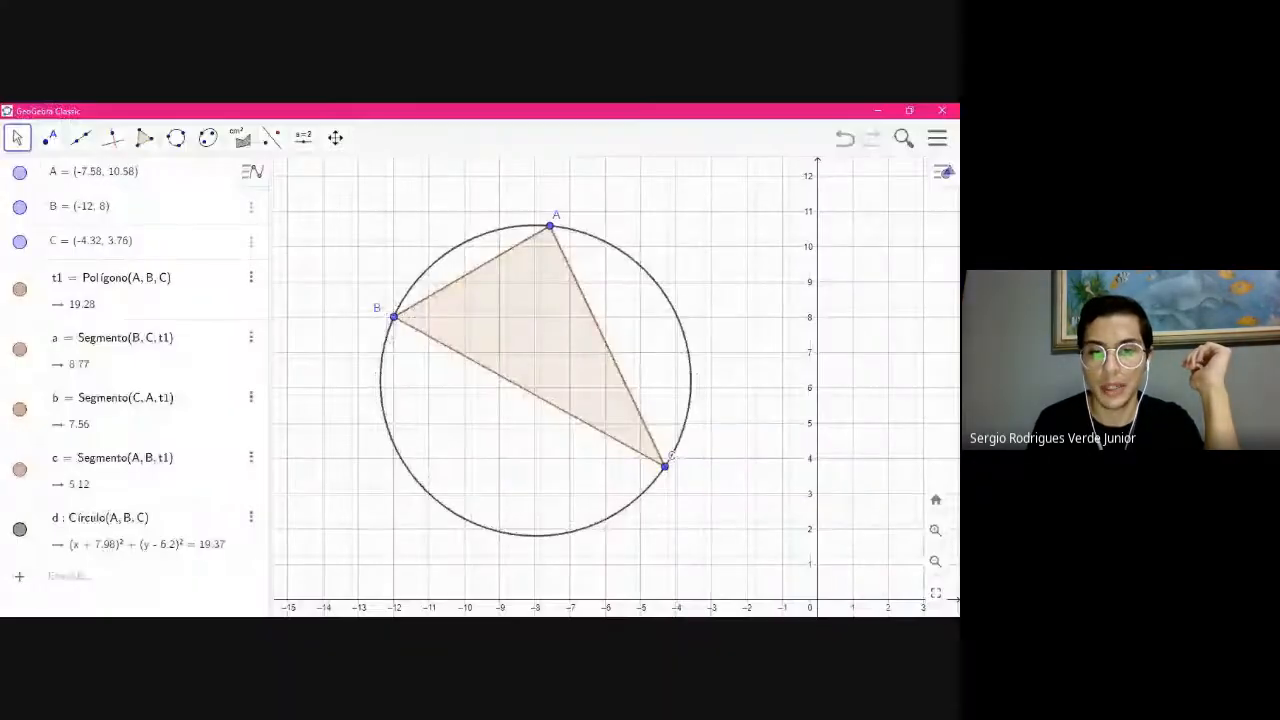
key(alt+Tab)
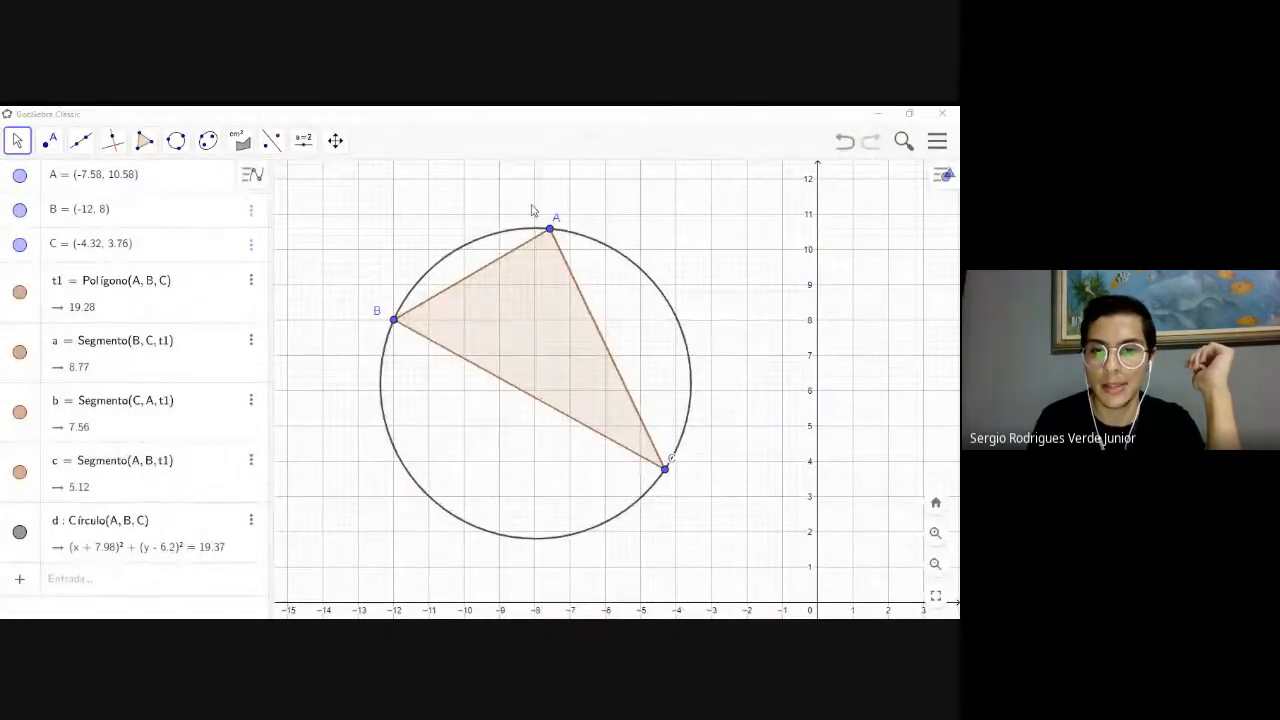
click(518, 116)
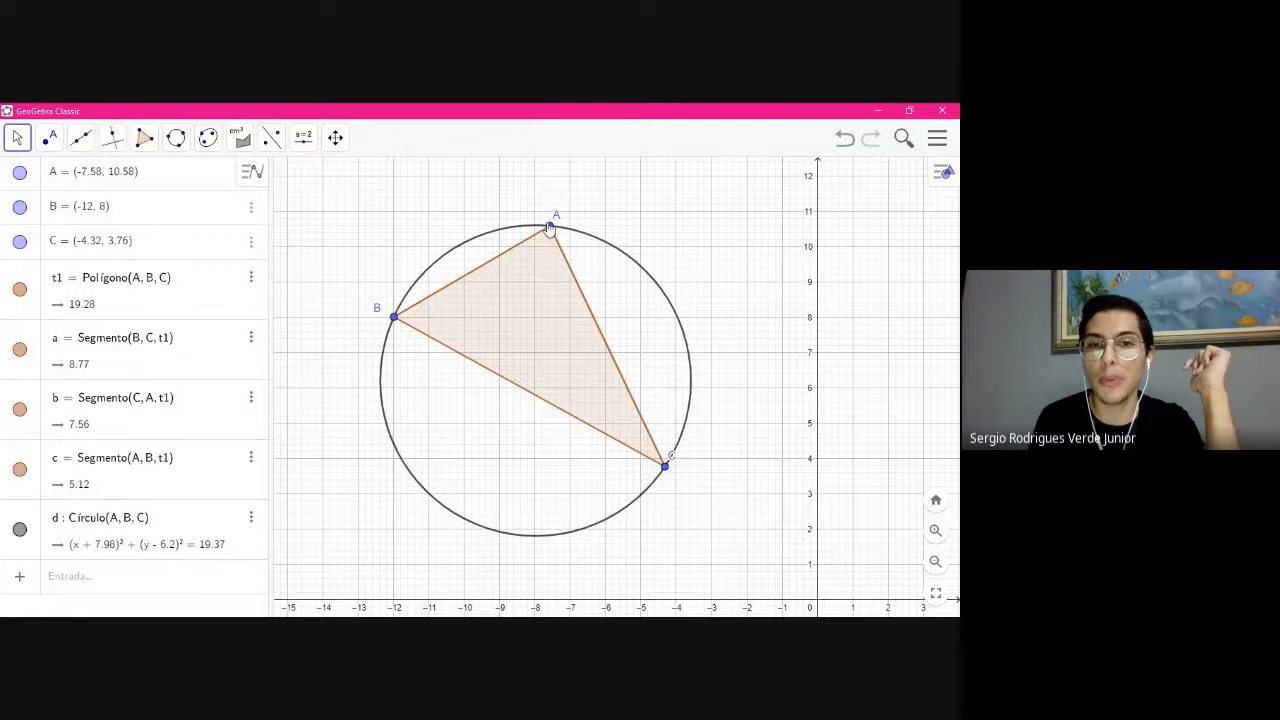
Draw the perpendicular bisectors of the triangle's sides AB, CA and BC with the Mediatriz tool
click(114, 139)
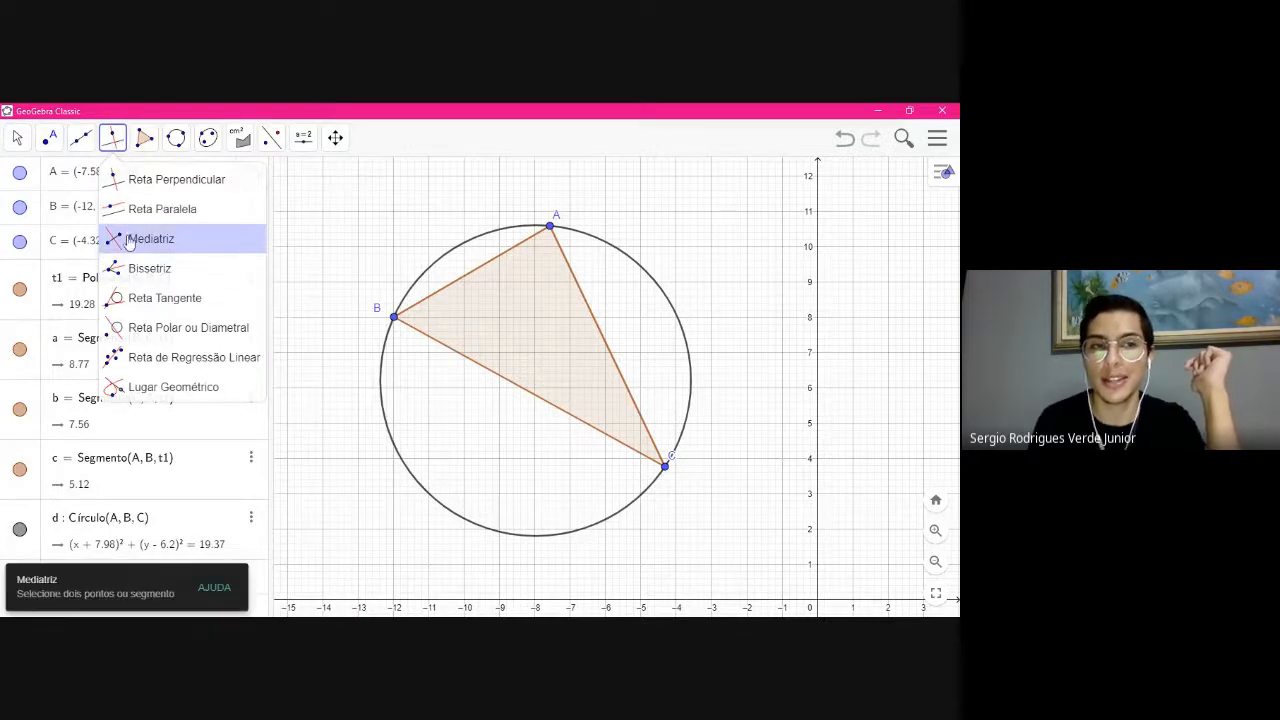
click(116, 147)
click(116, 147)
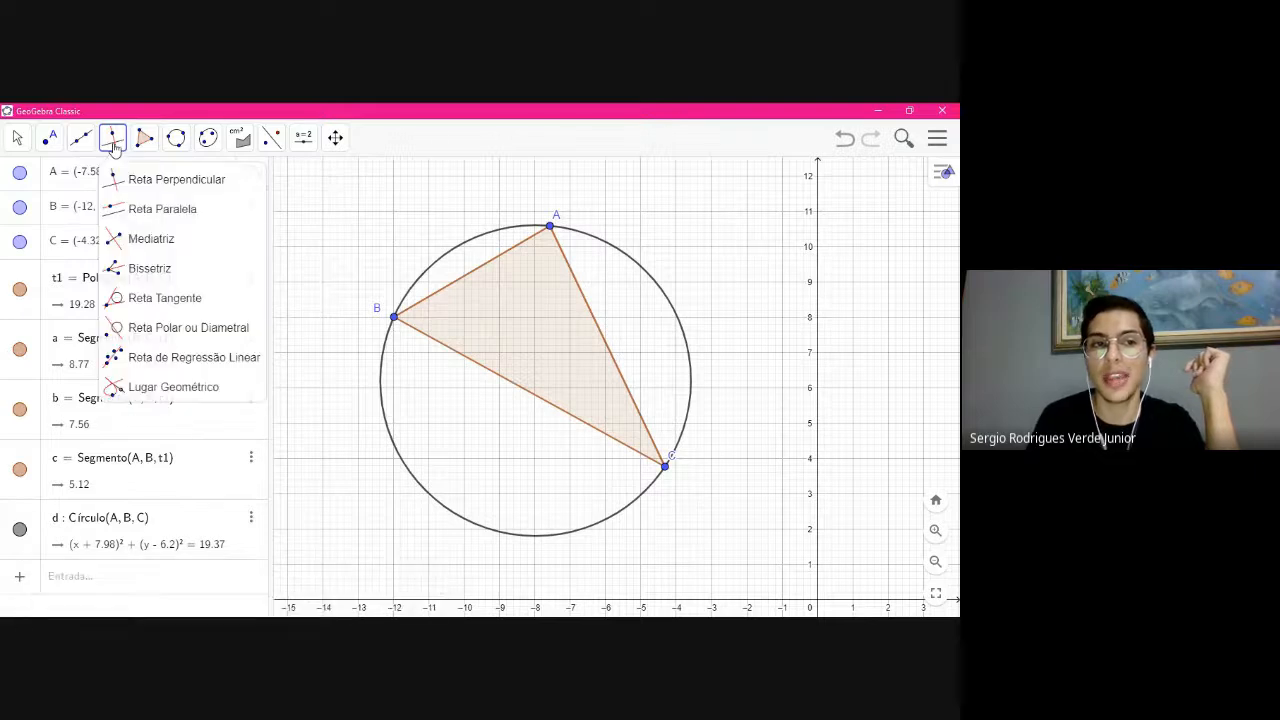
click(141, 241)
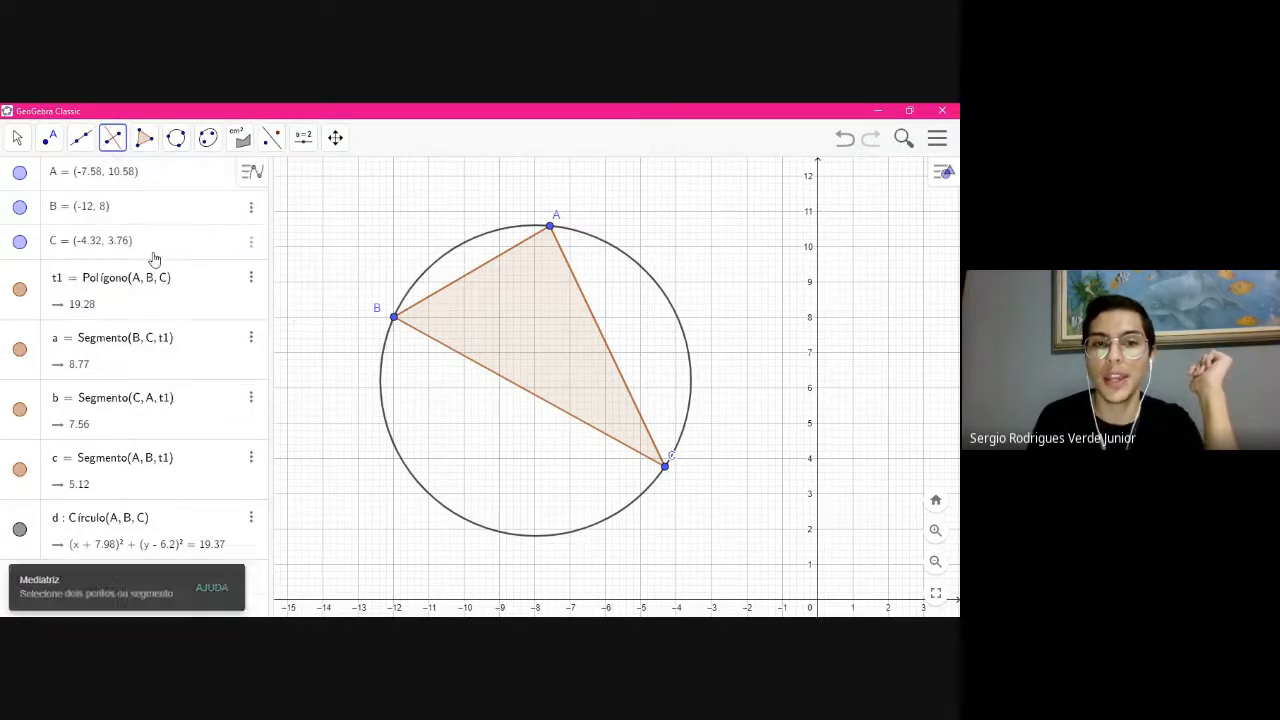
click(467, 282)
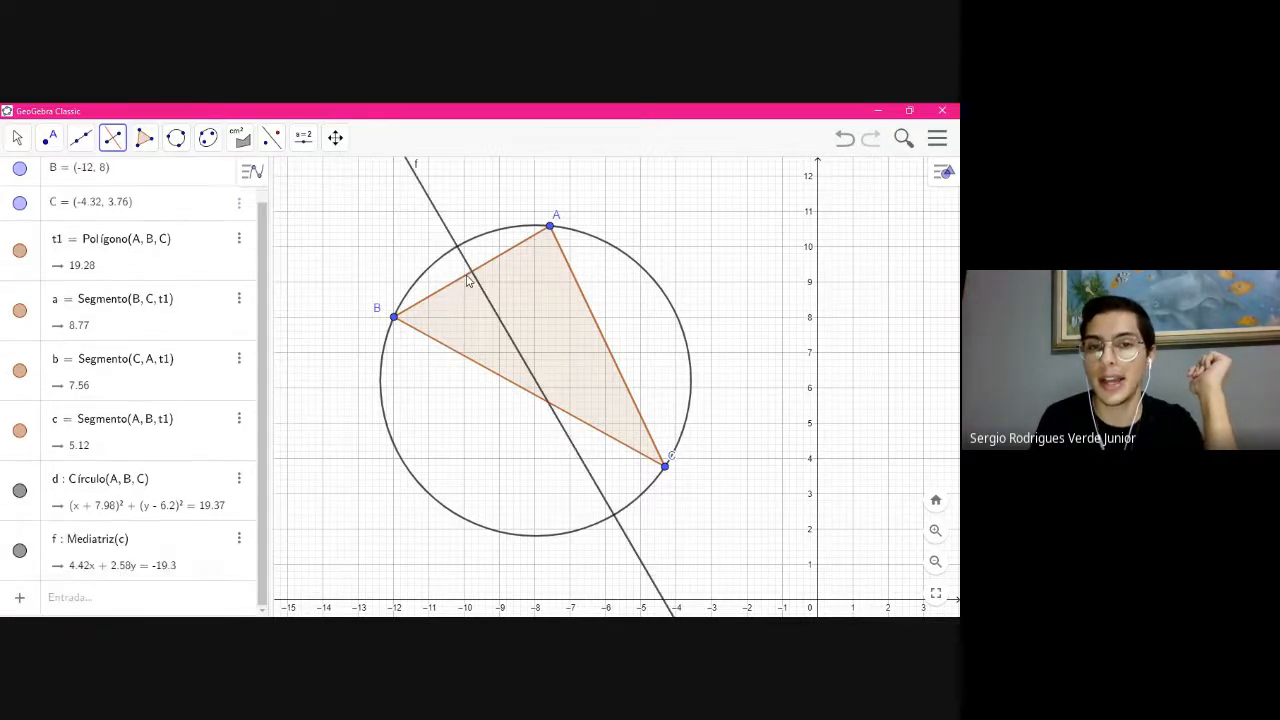
click(584, 301)
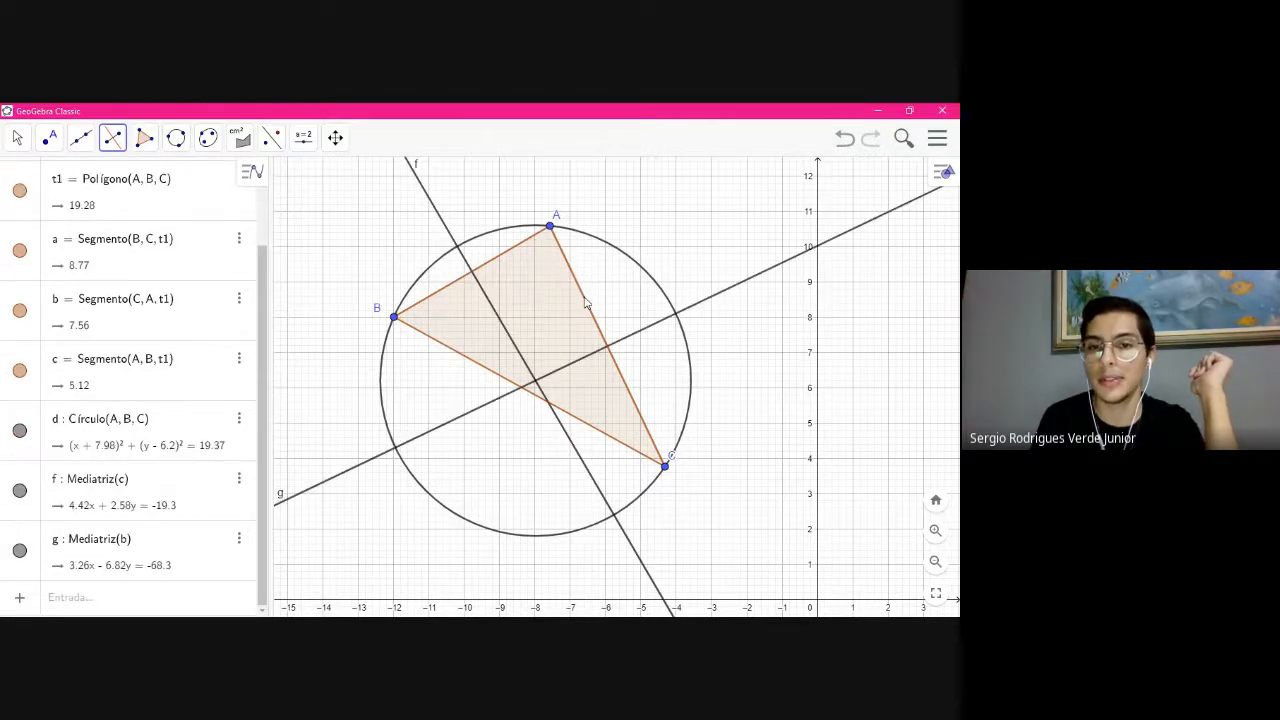
click(478, 368)
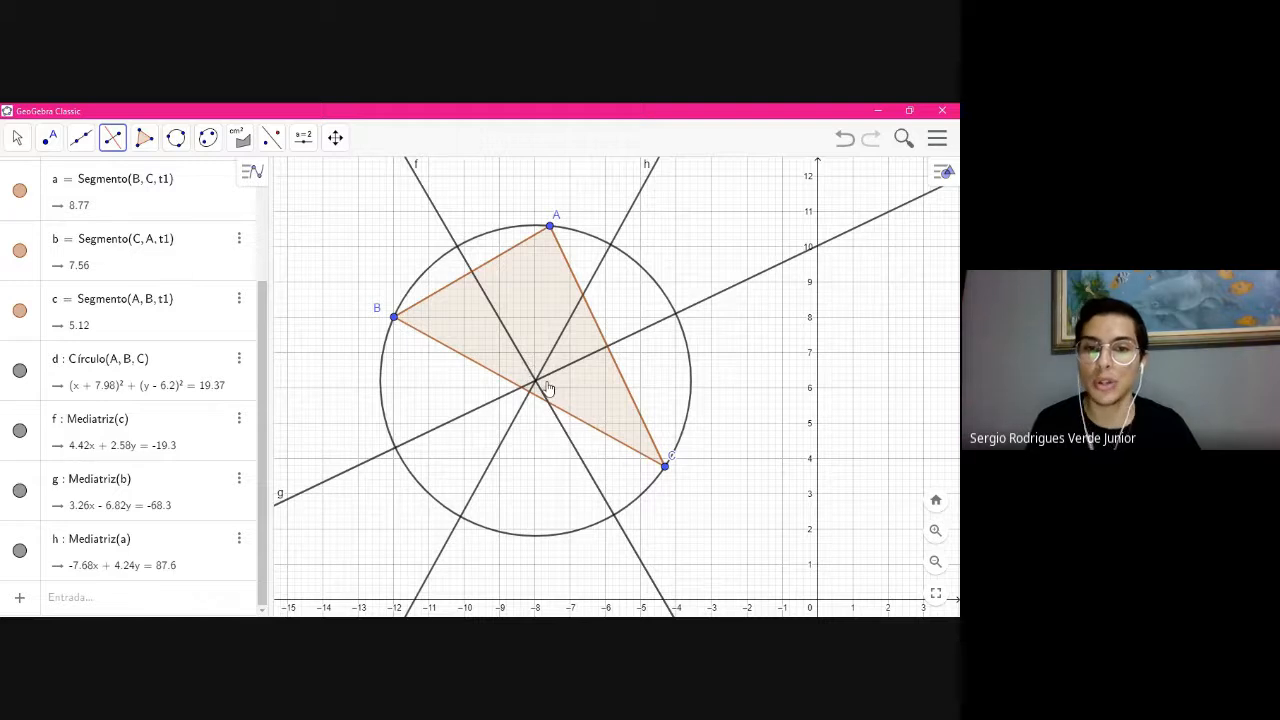
Move vertex B of the triangle inward to about (-11.5, 7.5) with the Mover tool
click(17, 137)
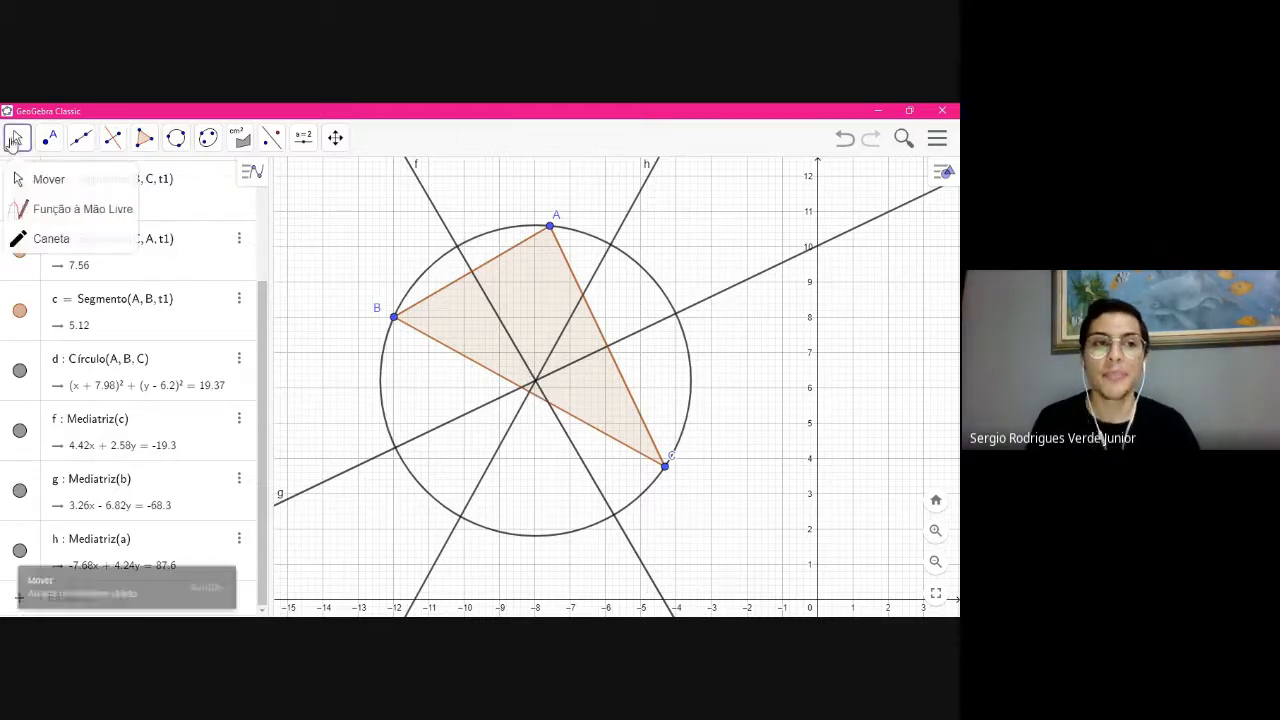
click(30, 178)
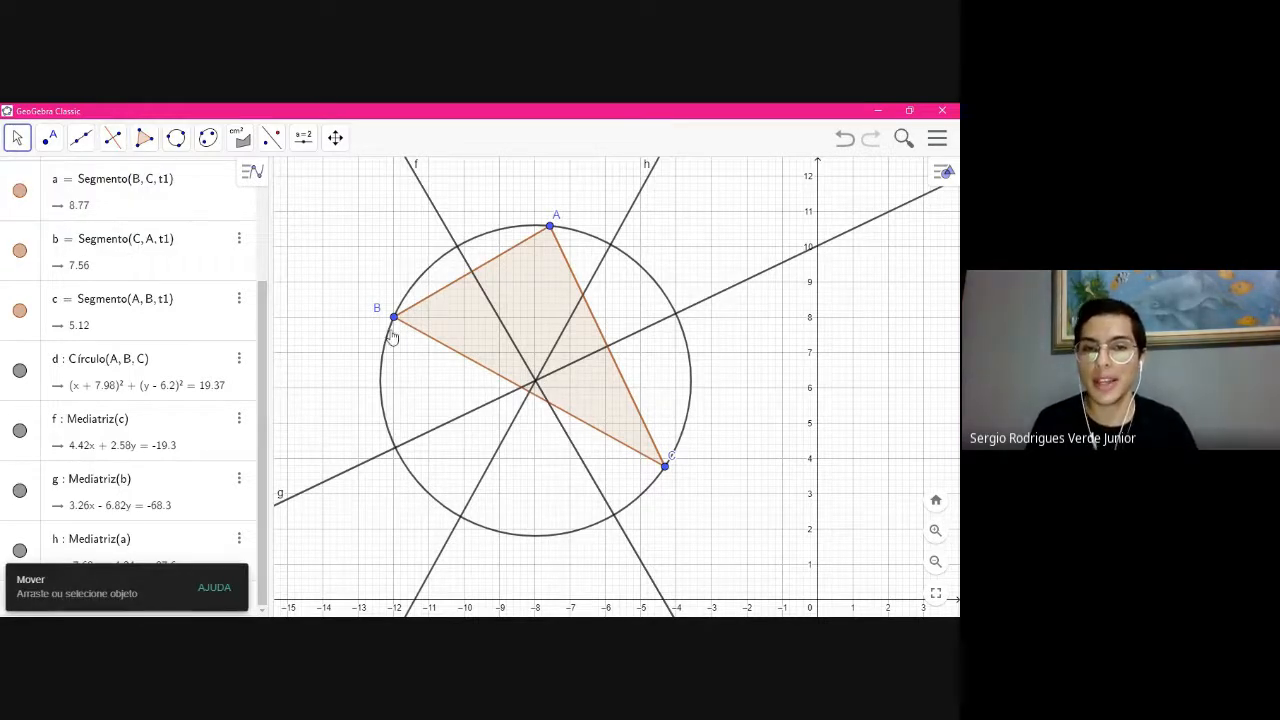
mouse_move(396, 322)
mouse_down()
mouse_move(362, 306)
mouse_move(345, 258)
mouse_move(339, 309)
mouse_move(370, 345)
mouse_move(495, 341)
mouse_move(381, 331)
mouse_move(365, 347)
mouse_move(391, 360)
mouse_move(500, 340)
mouse_move(528, 298)
mouse_move(445, 306)
mouse_move(372, 250)
mouse_move(333, 304)
mouse_move(467, 360)
mouse_move(508, 314)
mouse_move(353, 272)
mouse_move(446, 360)
mouse_move(421, 301)
mouse_move(404, 307)
mouse_move(432, 307)
mouse_move(391, 306)
mouse_move(411, 337)
mouse_up()
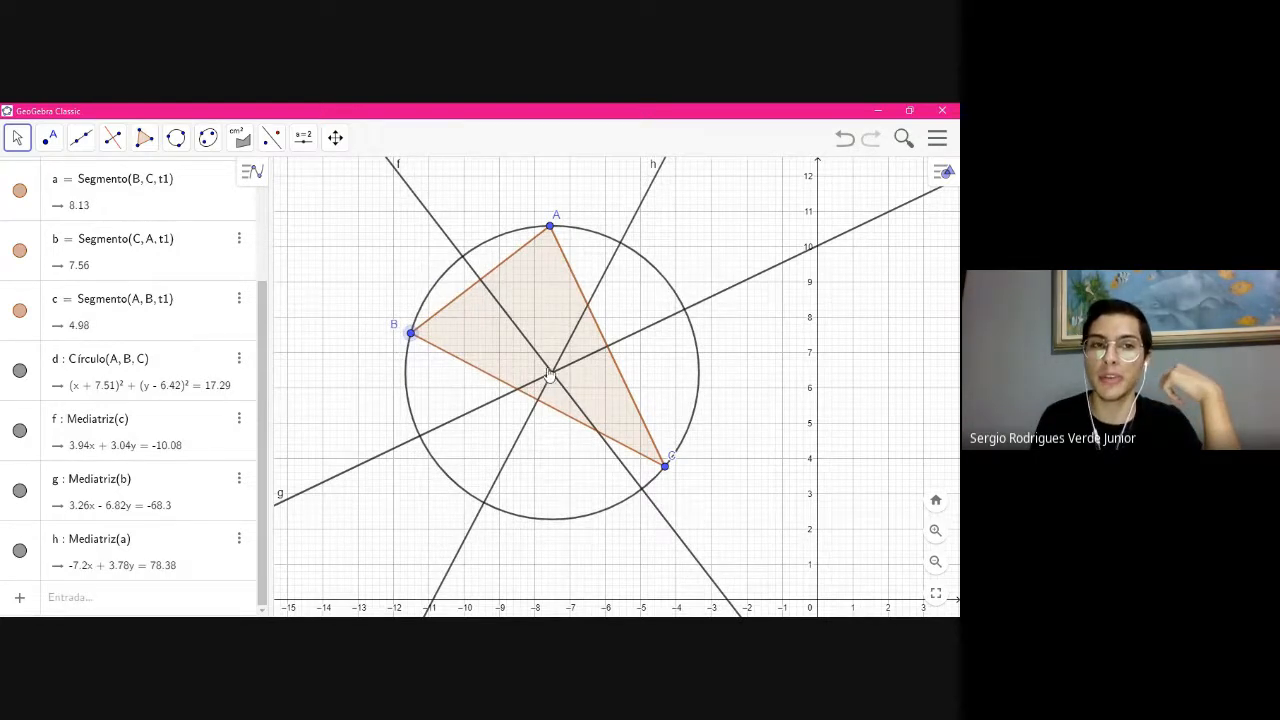
click(112, 140)
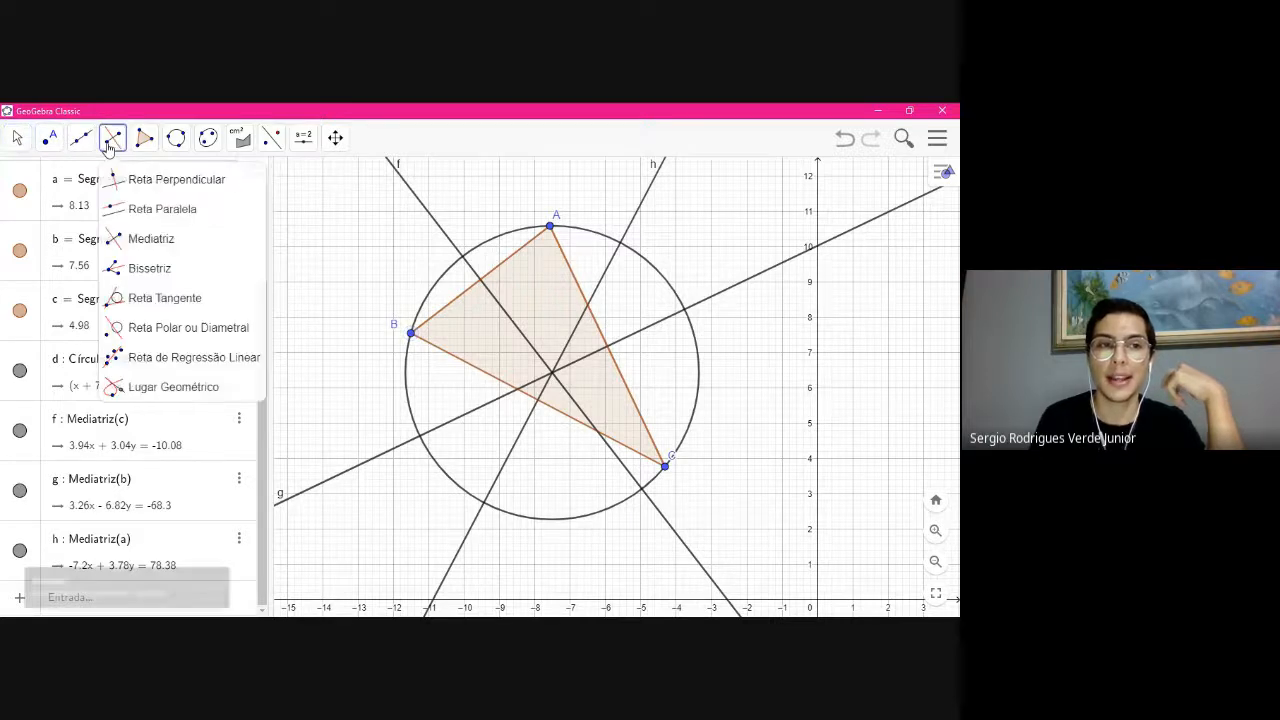
click(88, 140)
click(54, 142)
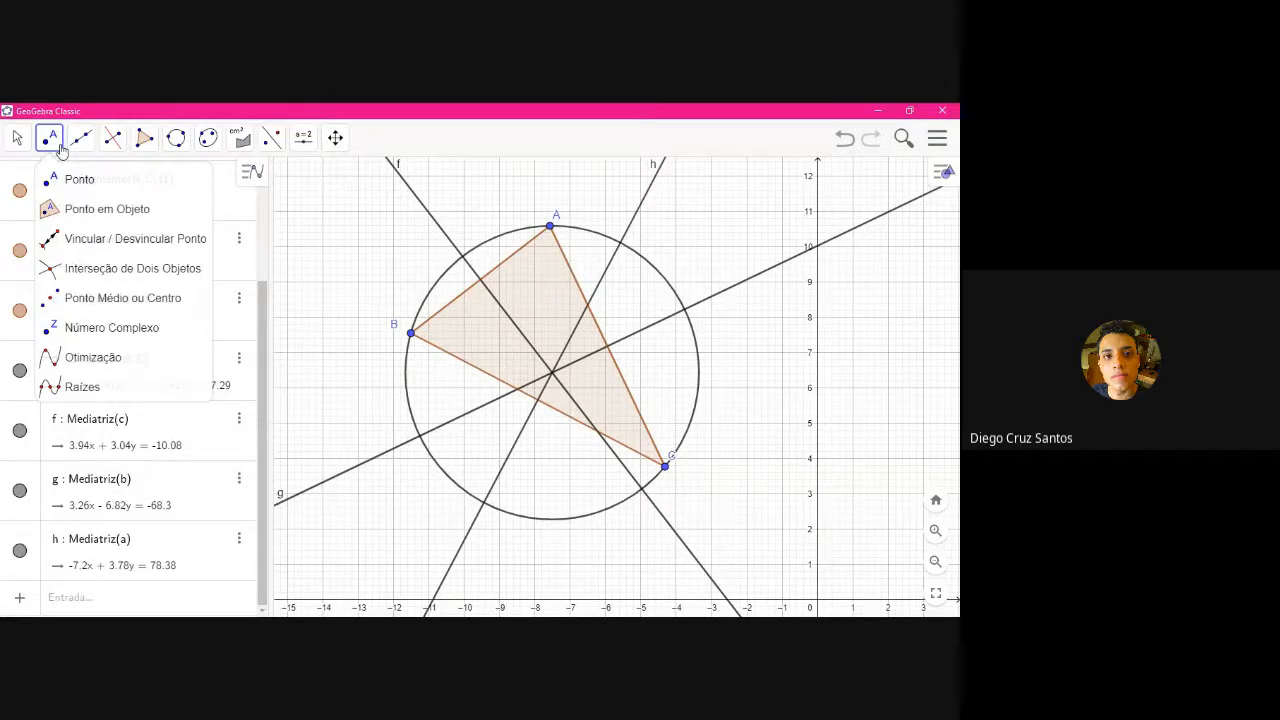
mouse_move(120, 148)
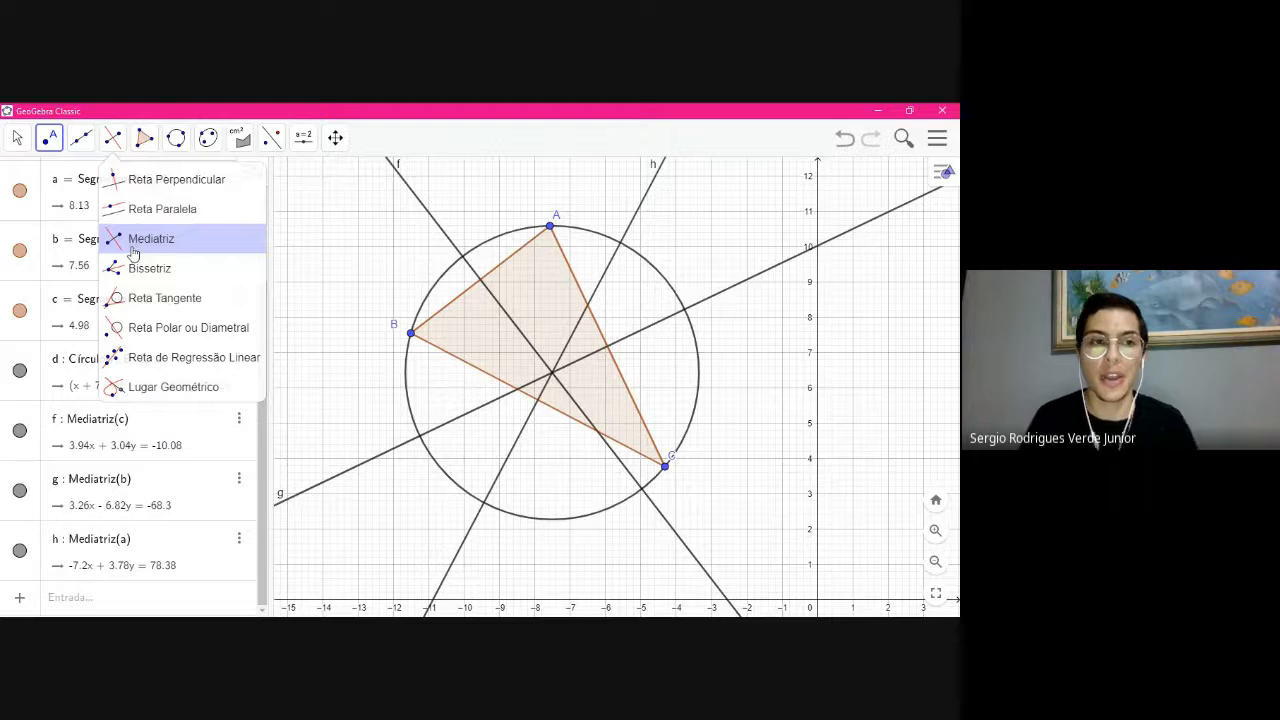
click(17, 138)
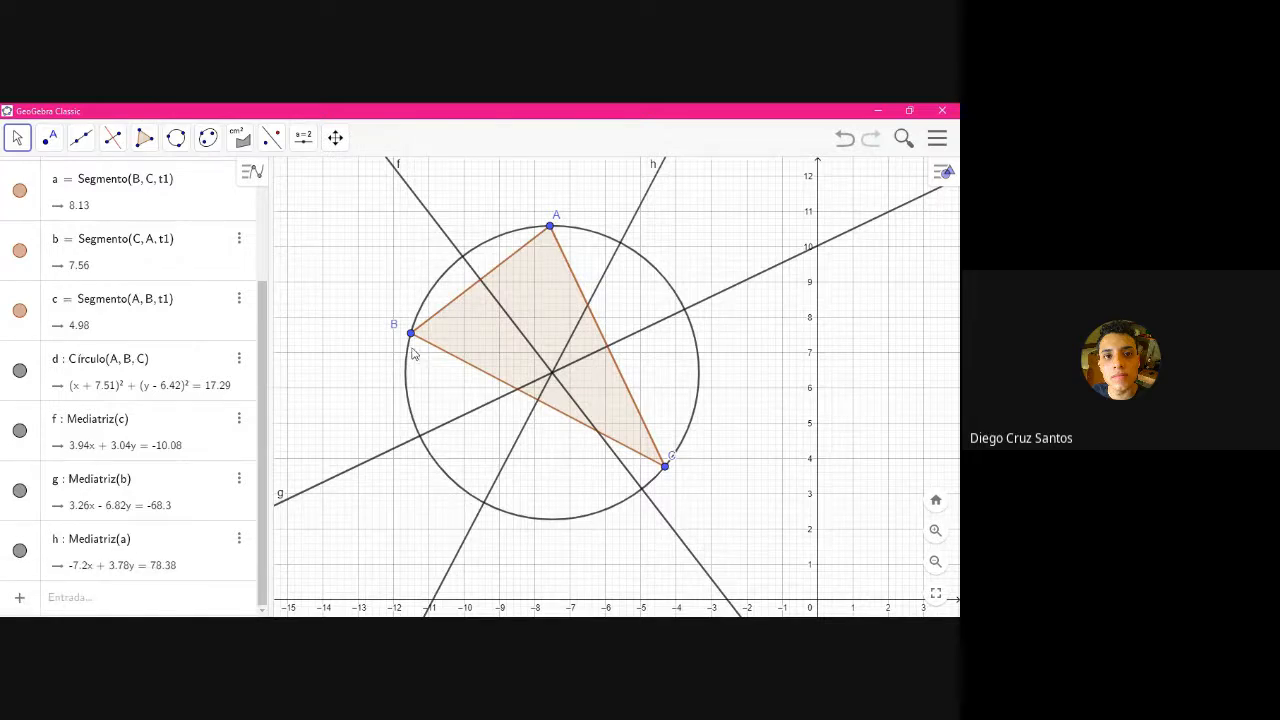
Undo the move of vertex B and the three perpendicular bisectors, leaving only the triangle and its circle
click(112, 138)
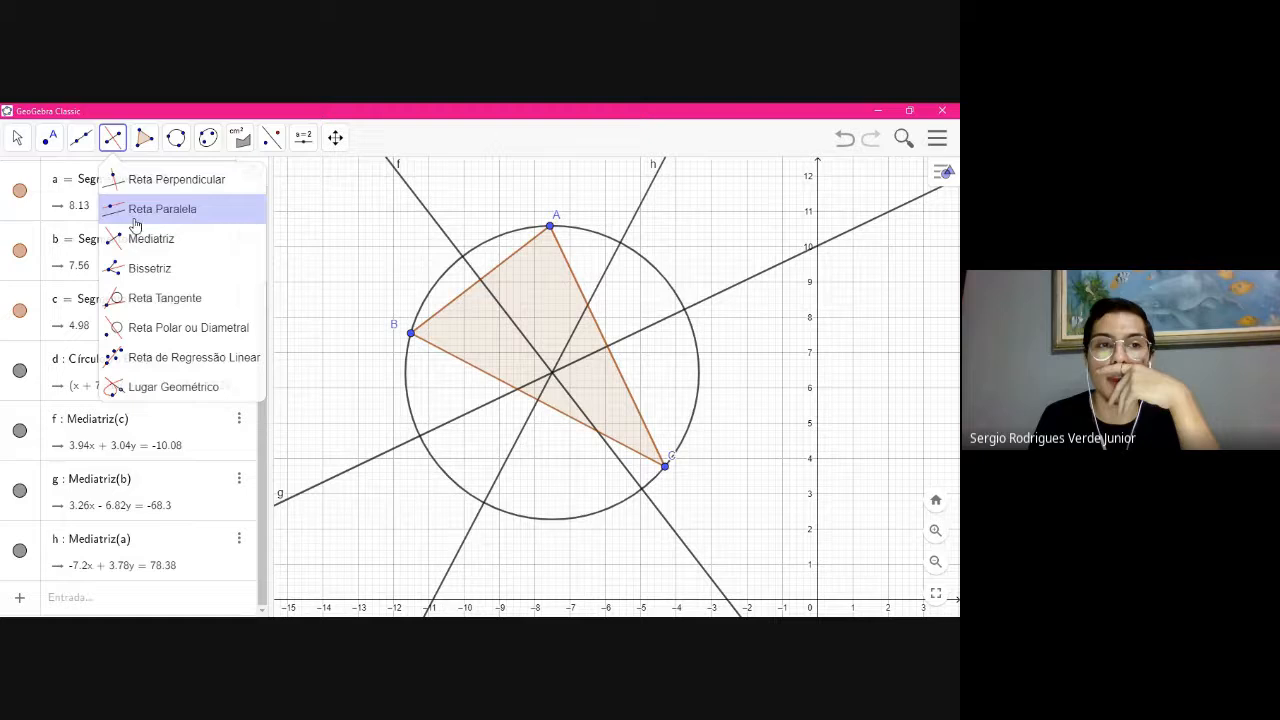
click(150, 240)
click(845, 139)
click(845, 139)
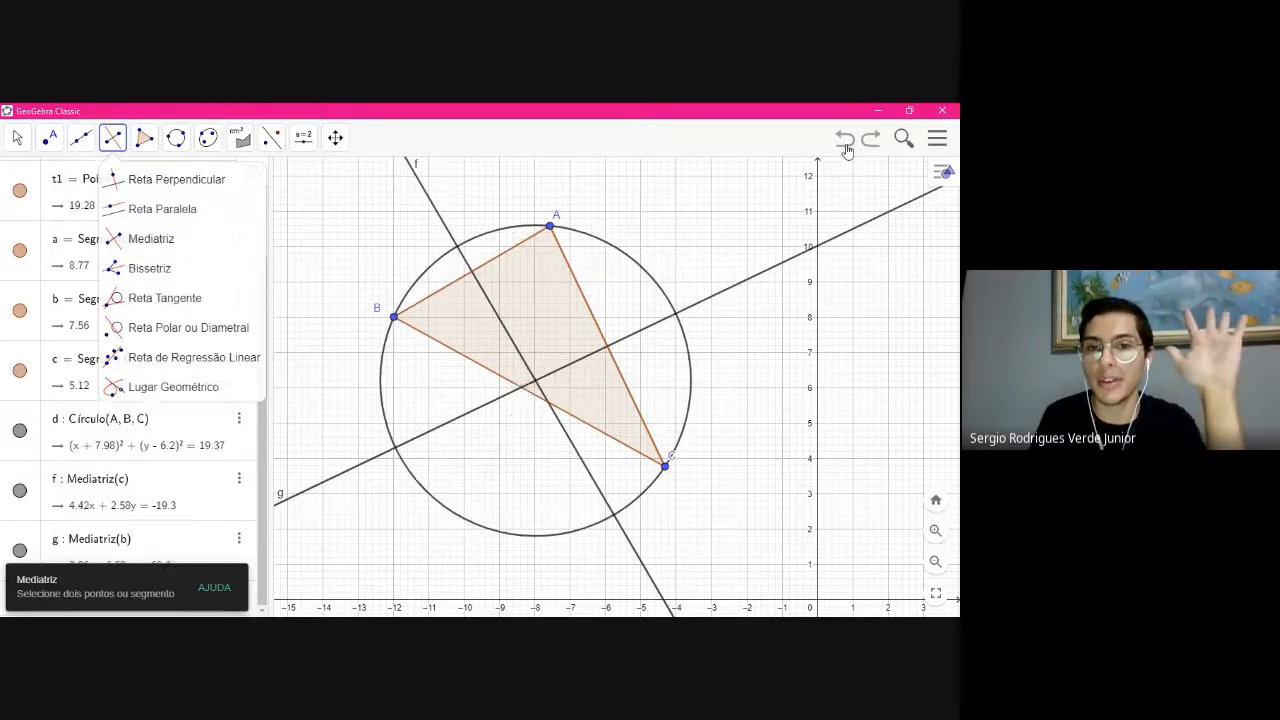
click(845, 140)
click(845, 140)
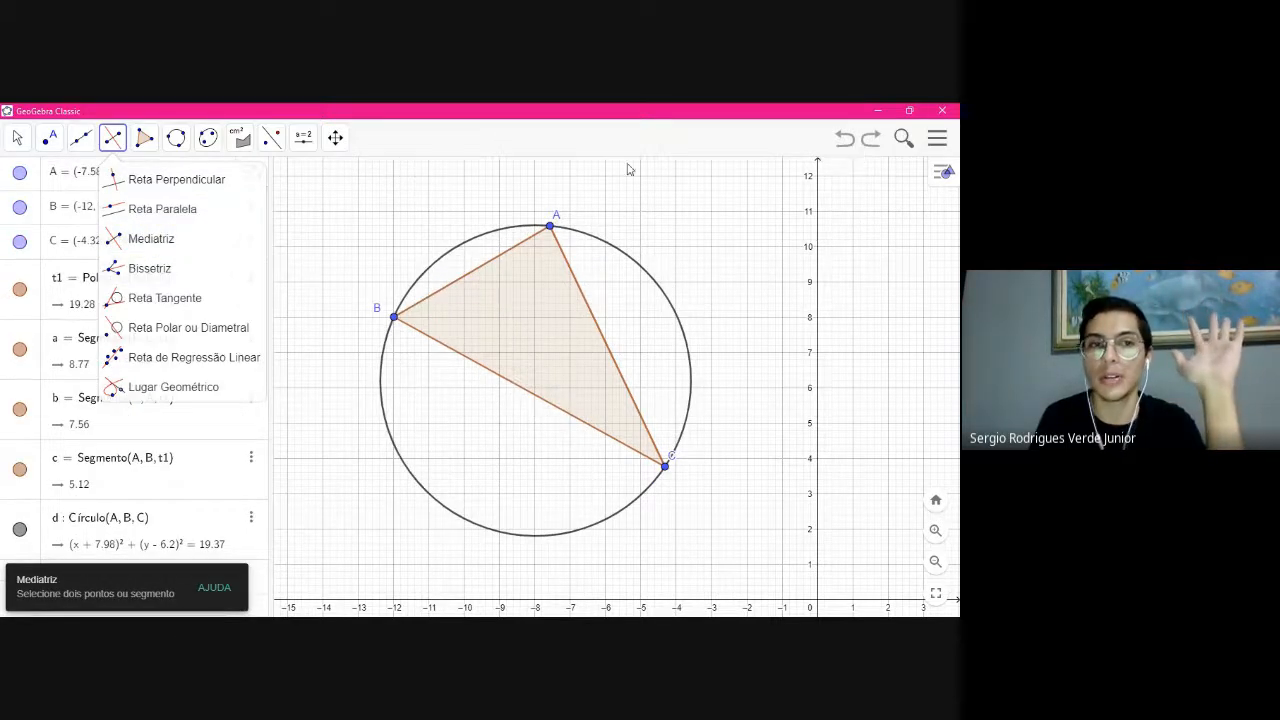
Draw the perpendicular bisector of the triangle's side AB with the Mediatriz tool
click(143, 248)
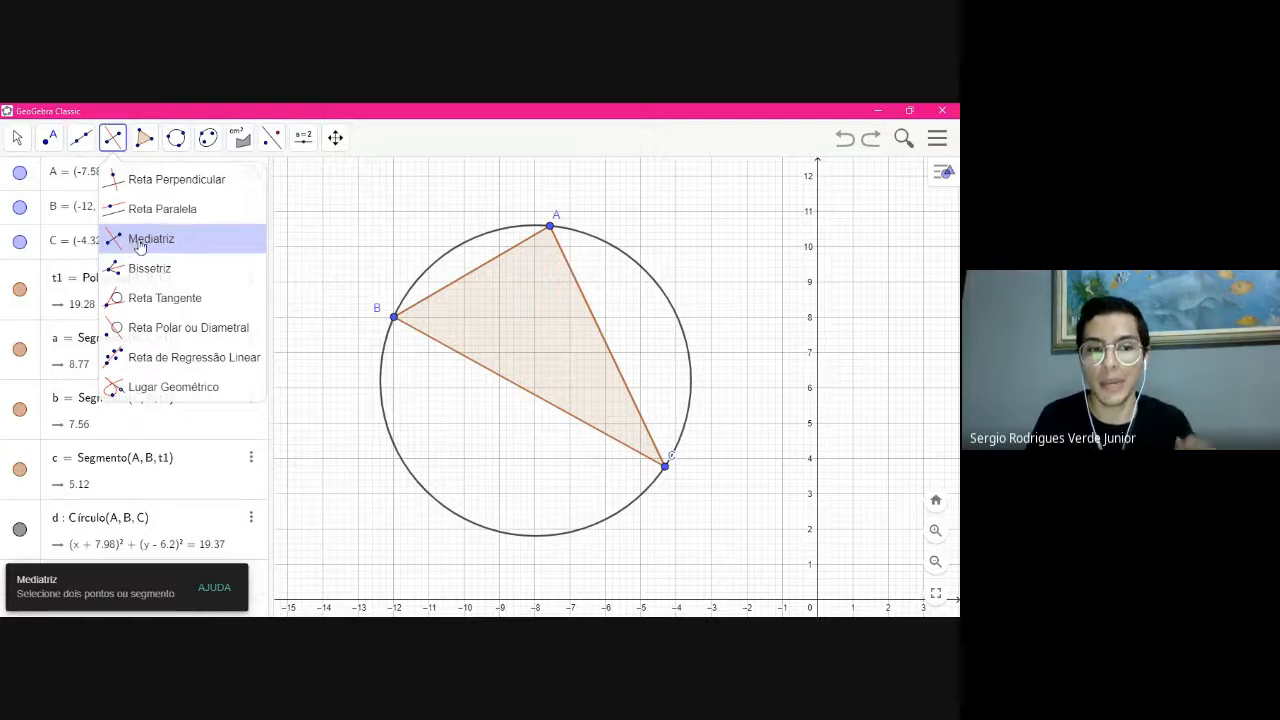
click(135, 245)
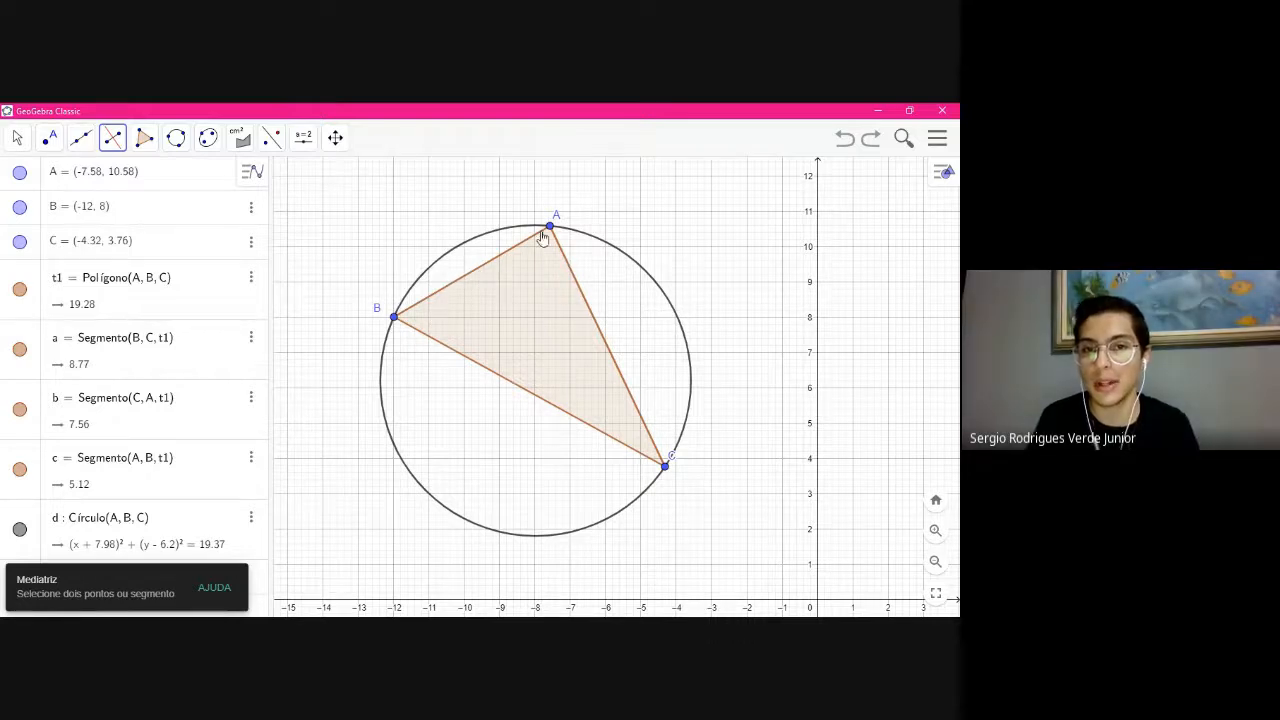
click(483, 273)
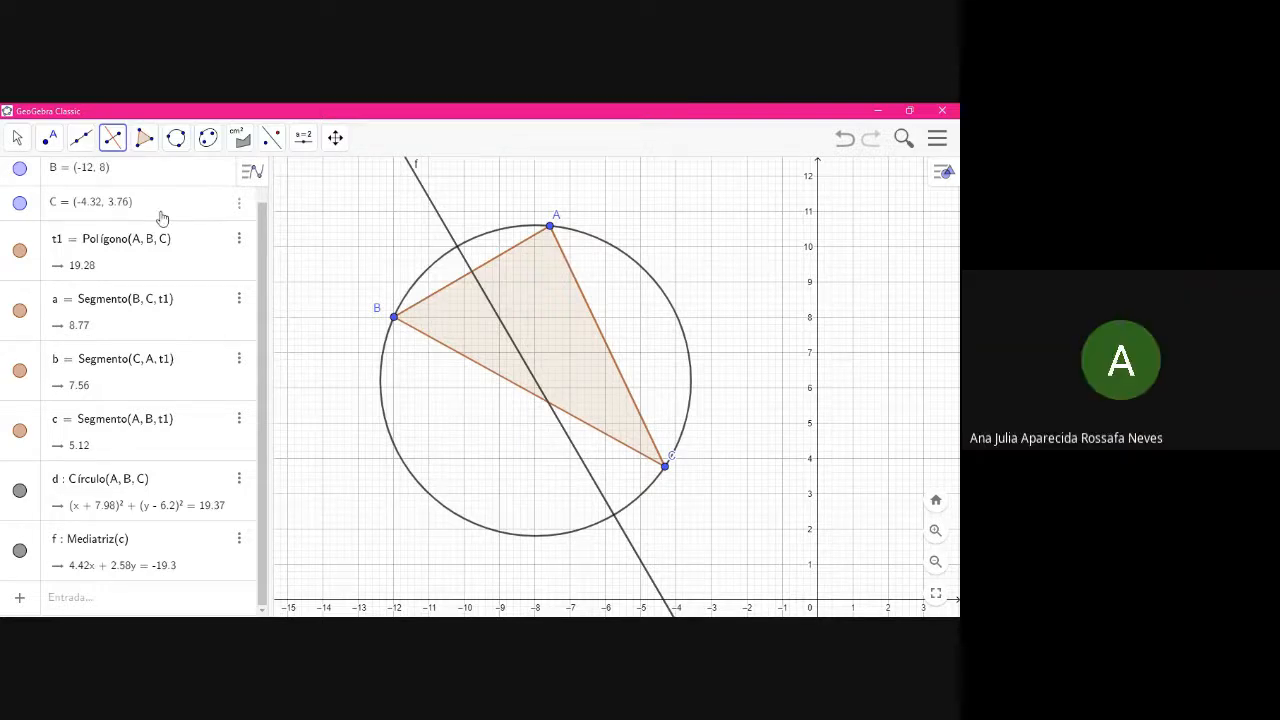
Draw the perpendicular bisector between vertices B and C with the Mediatriz tool, picking the two points
click(115, 142)
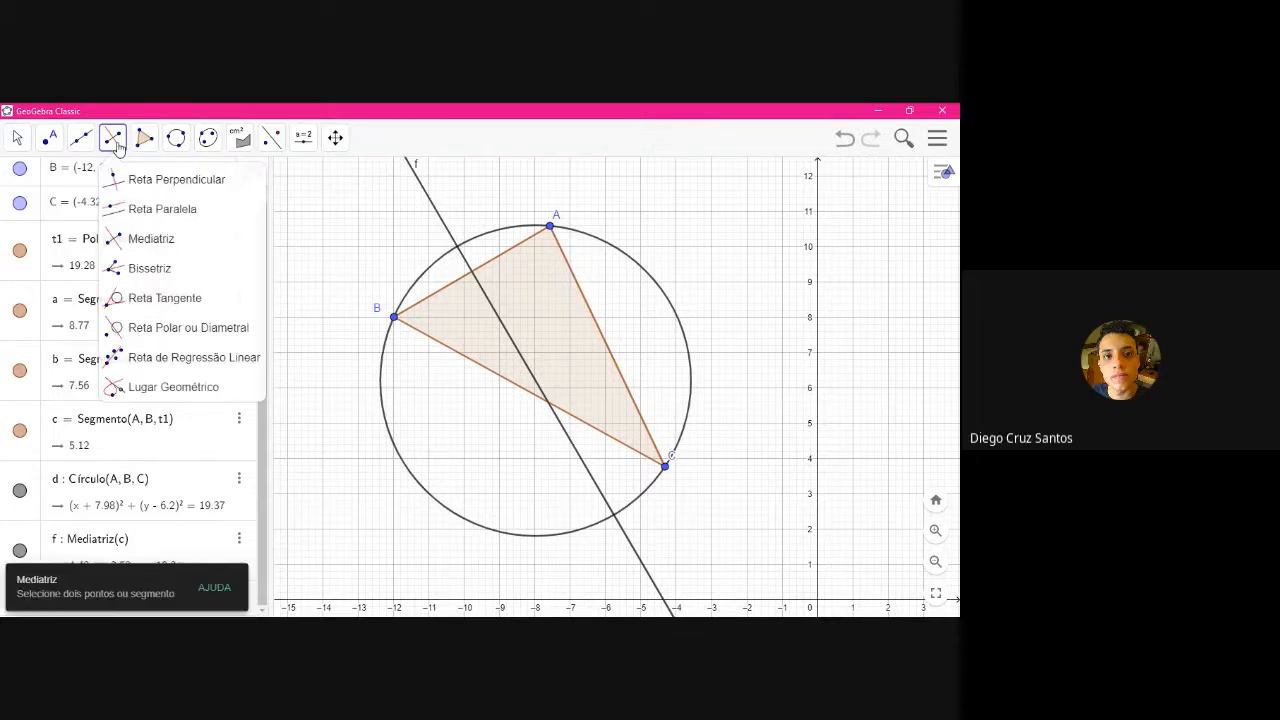
click(143, 246)
click(394, 317)
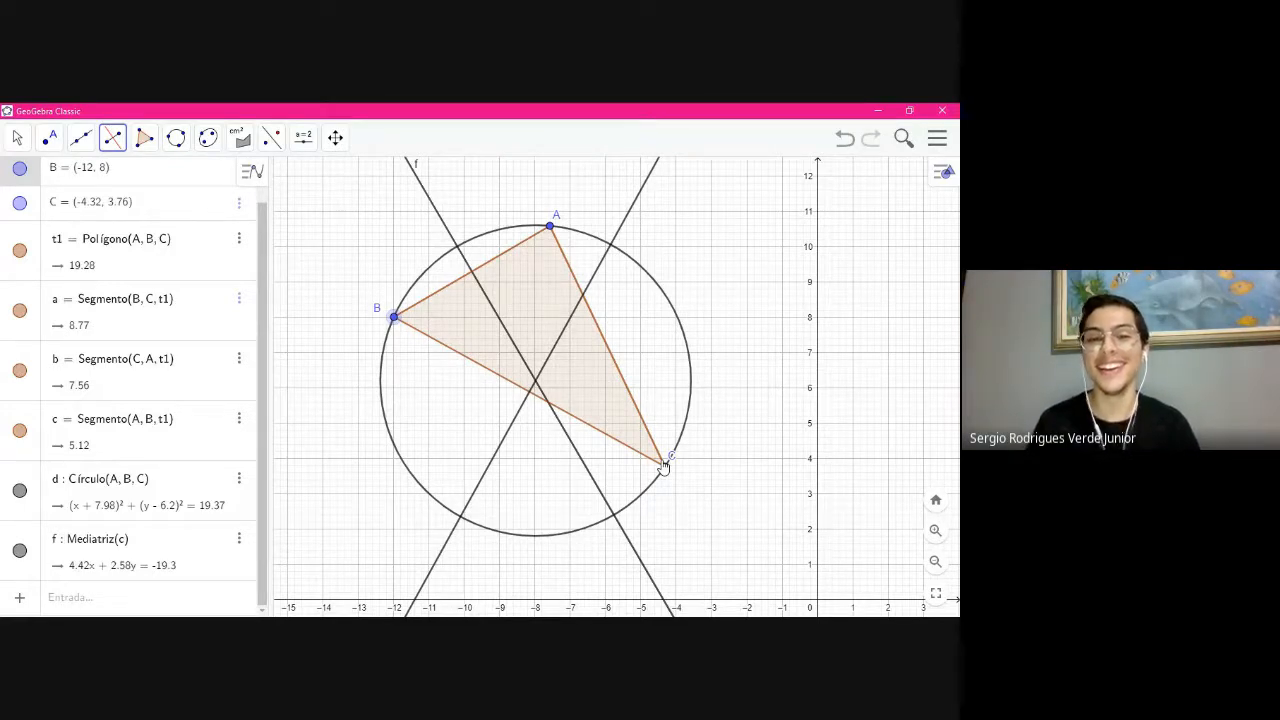
click(395, 320)
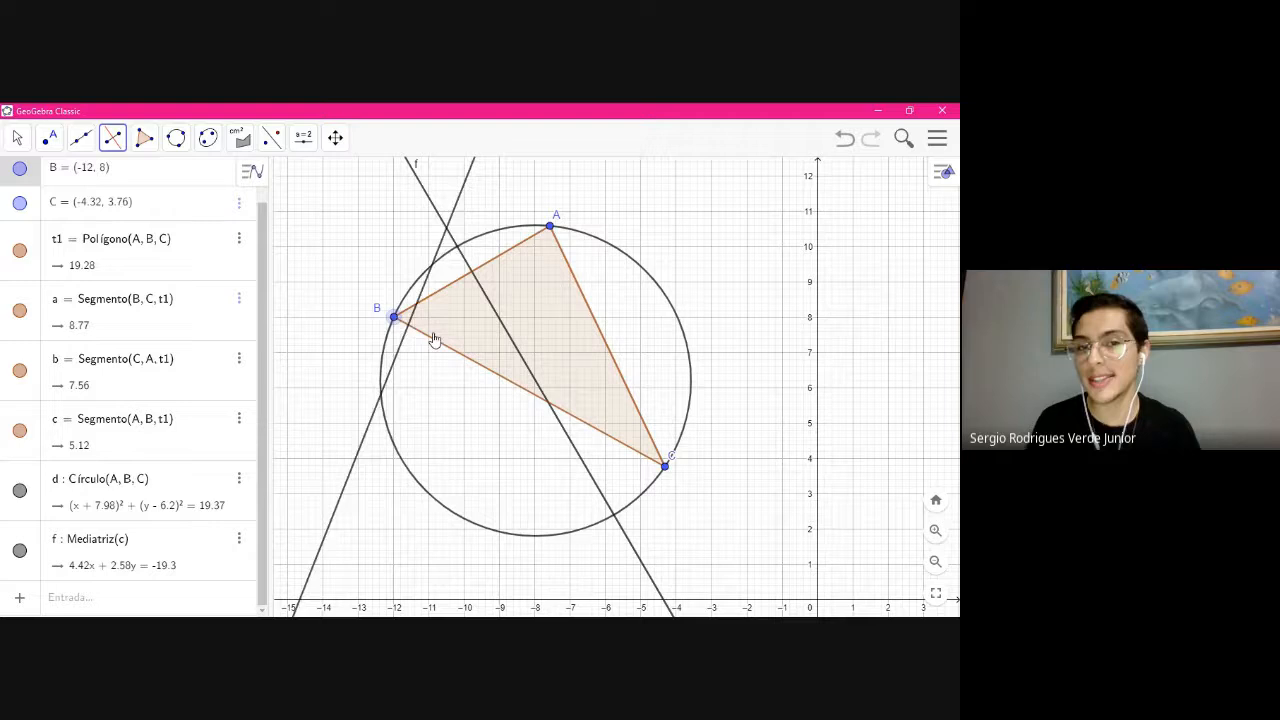
click(666, 468)
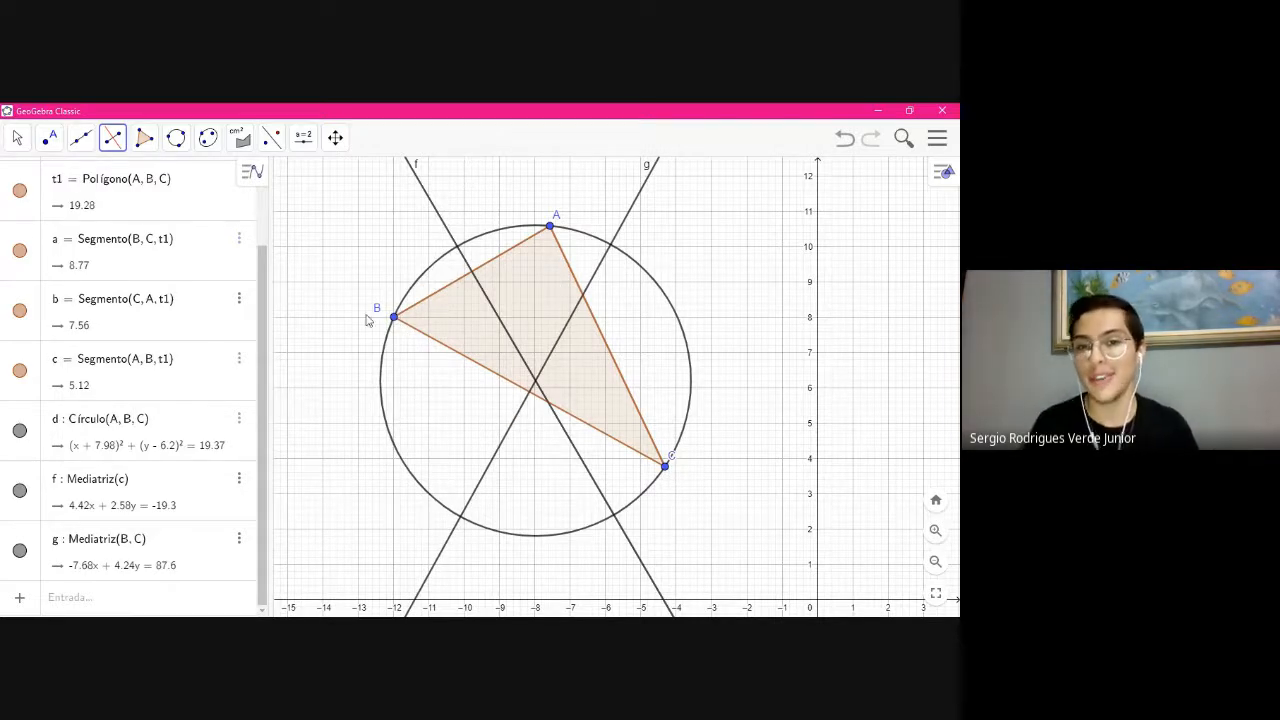
Draw the perpendicular bisector of the triangle's side CA with the Mediatriz tool
click(115, 143)
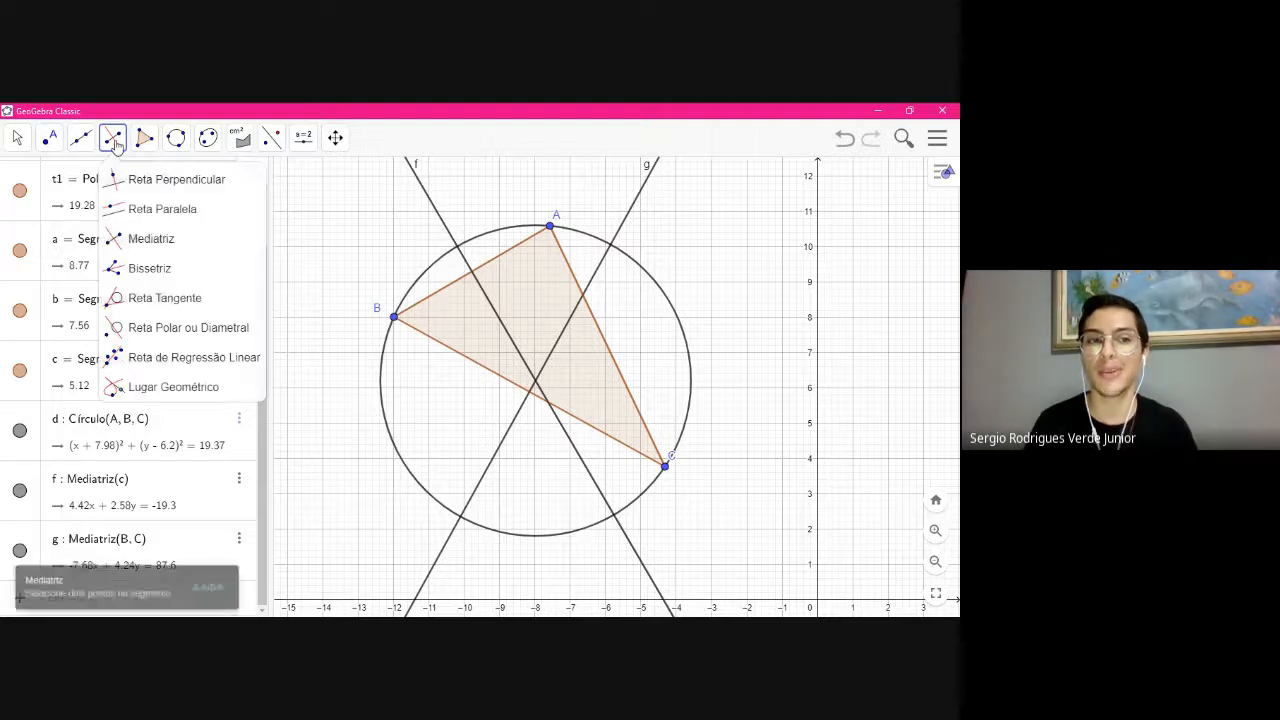
click(130, 238)
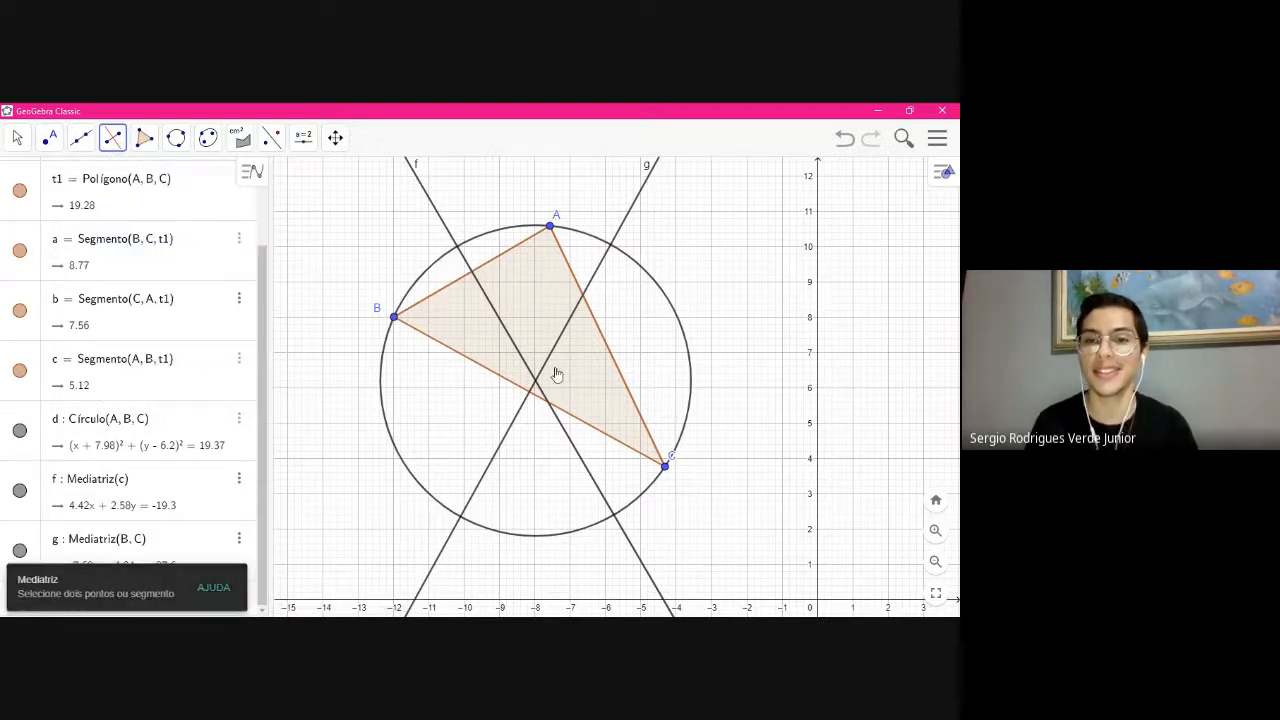
click(608, 352)
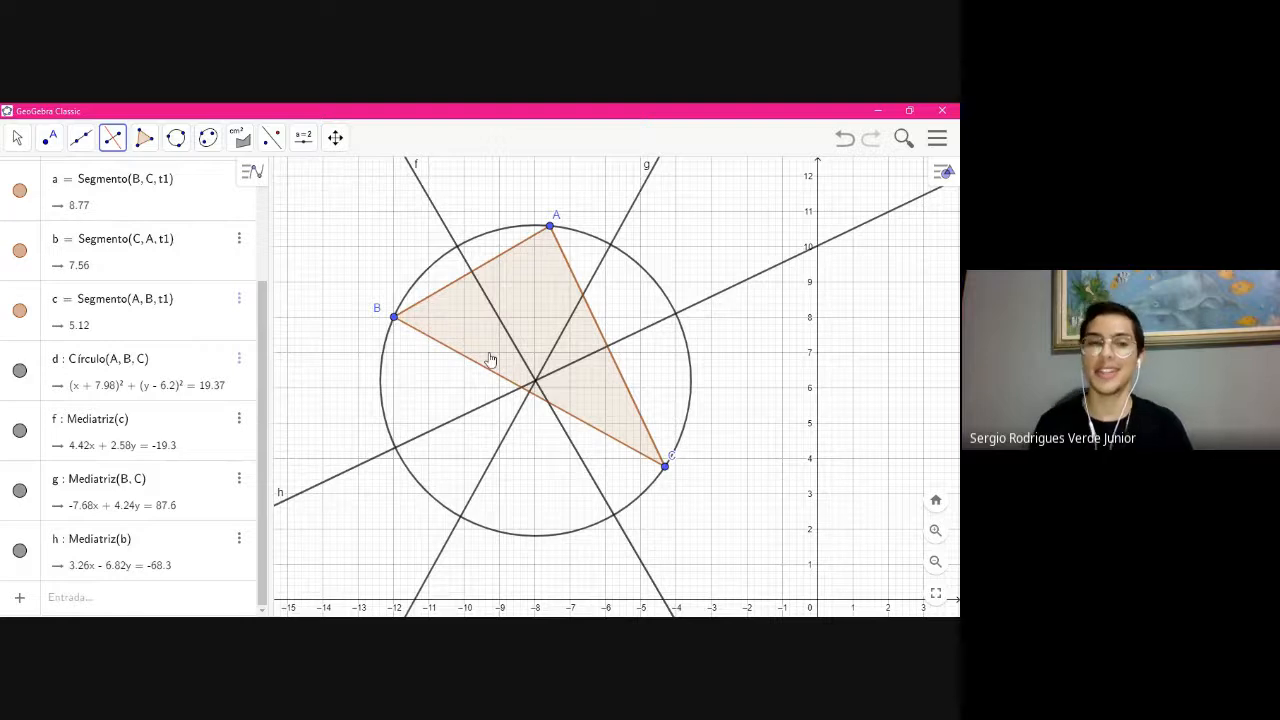
click(54, 139)
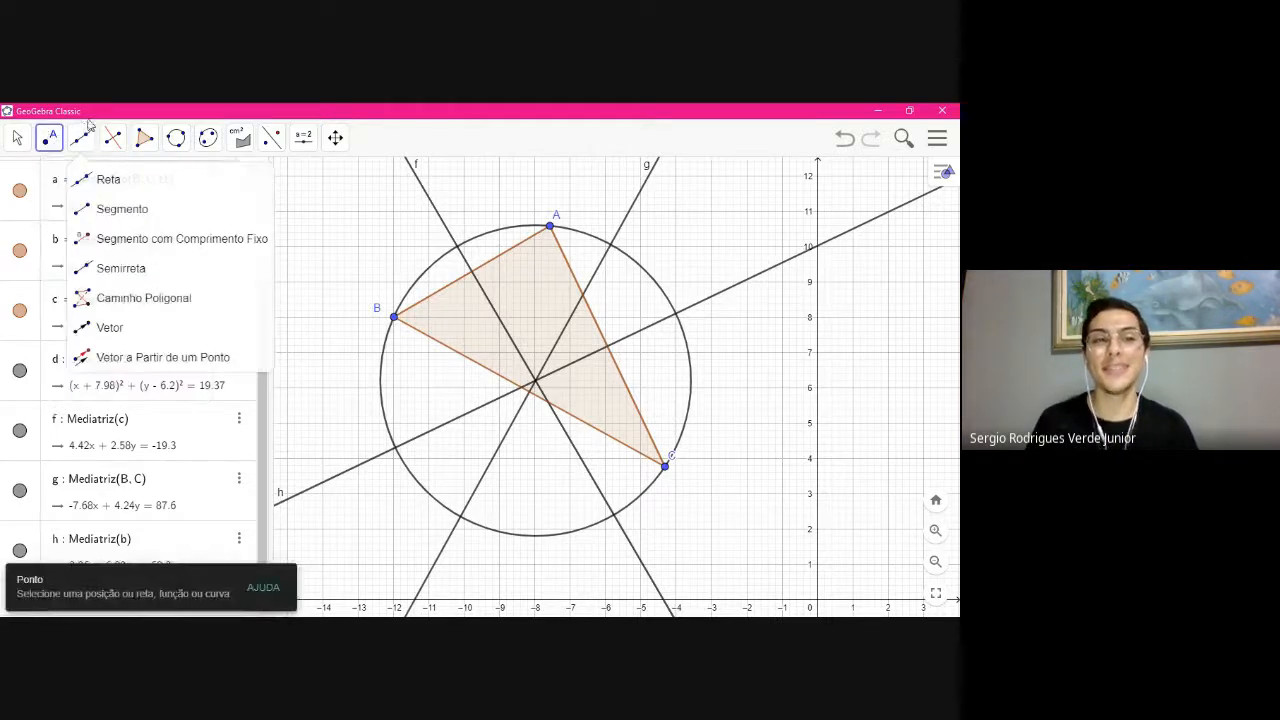
click(330, 172)
click(17, 141)
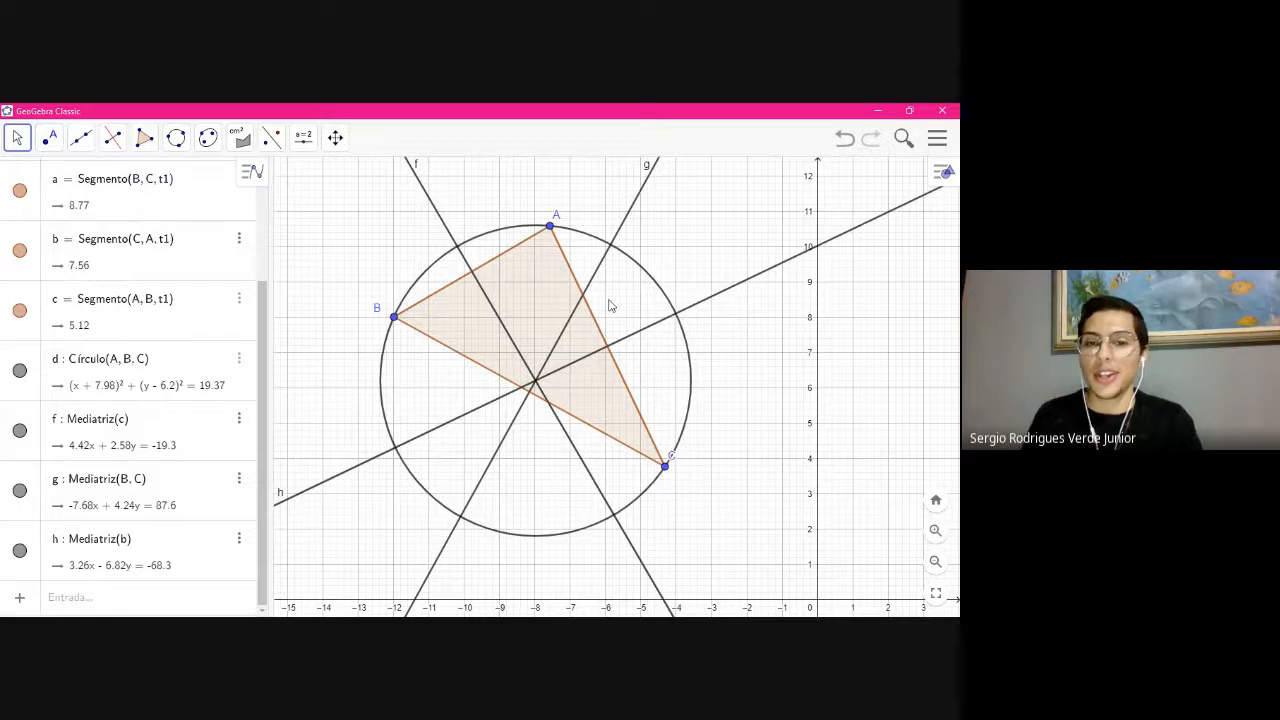
Mark the intersection point of perpendicular bisectors h and g with the Interseção de Dois Objetos tool
click(50, 138)
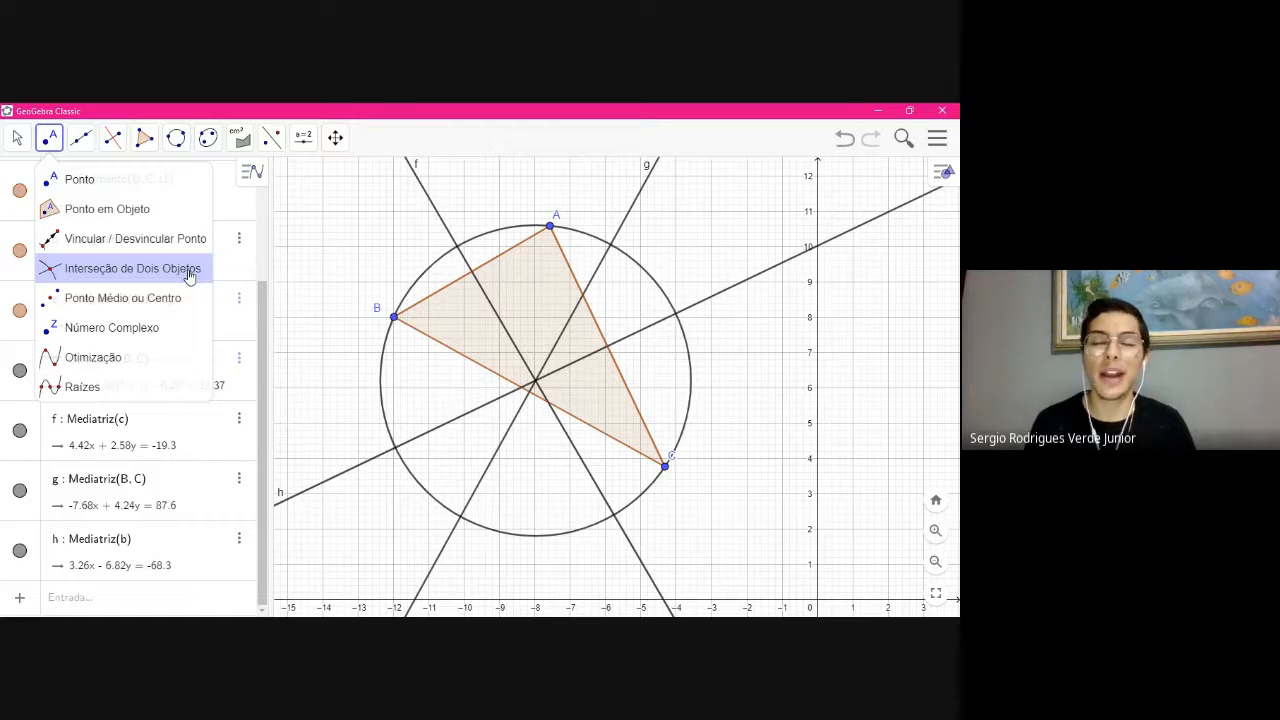
click(113, 272)
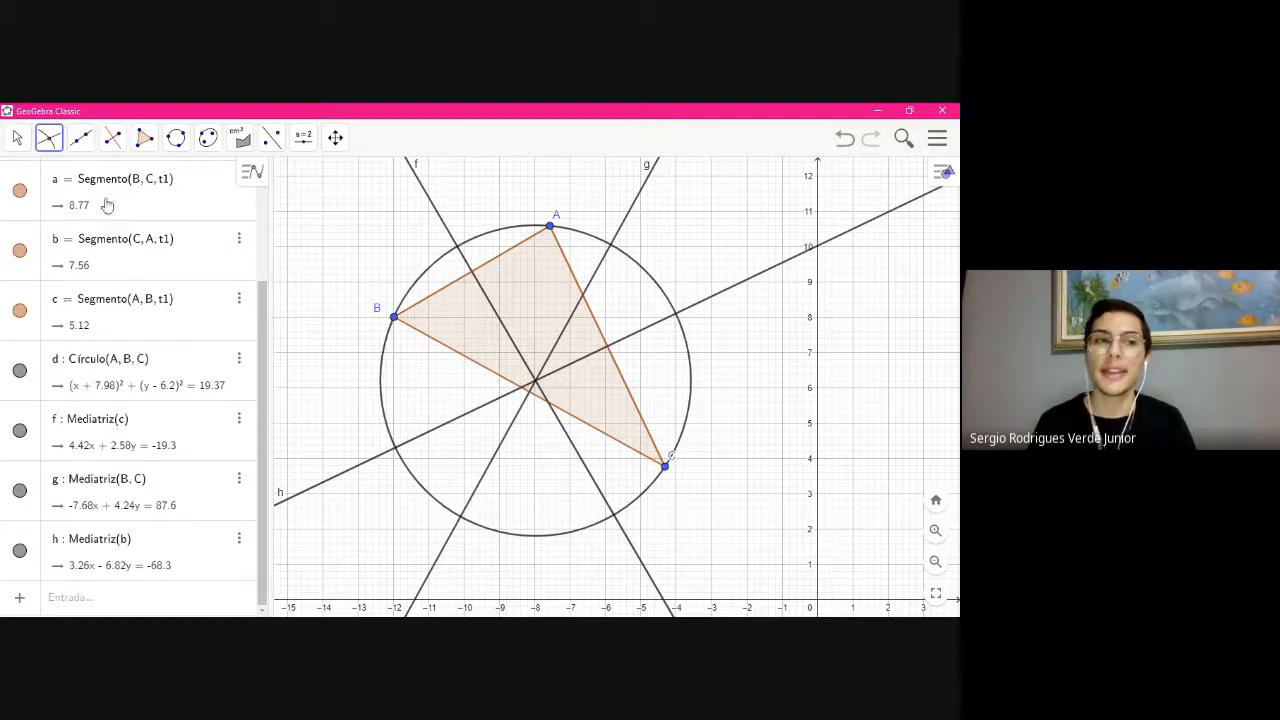
click(49, 138)
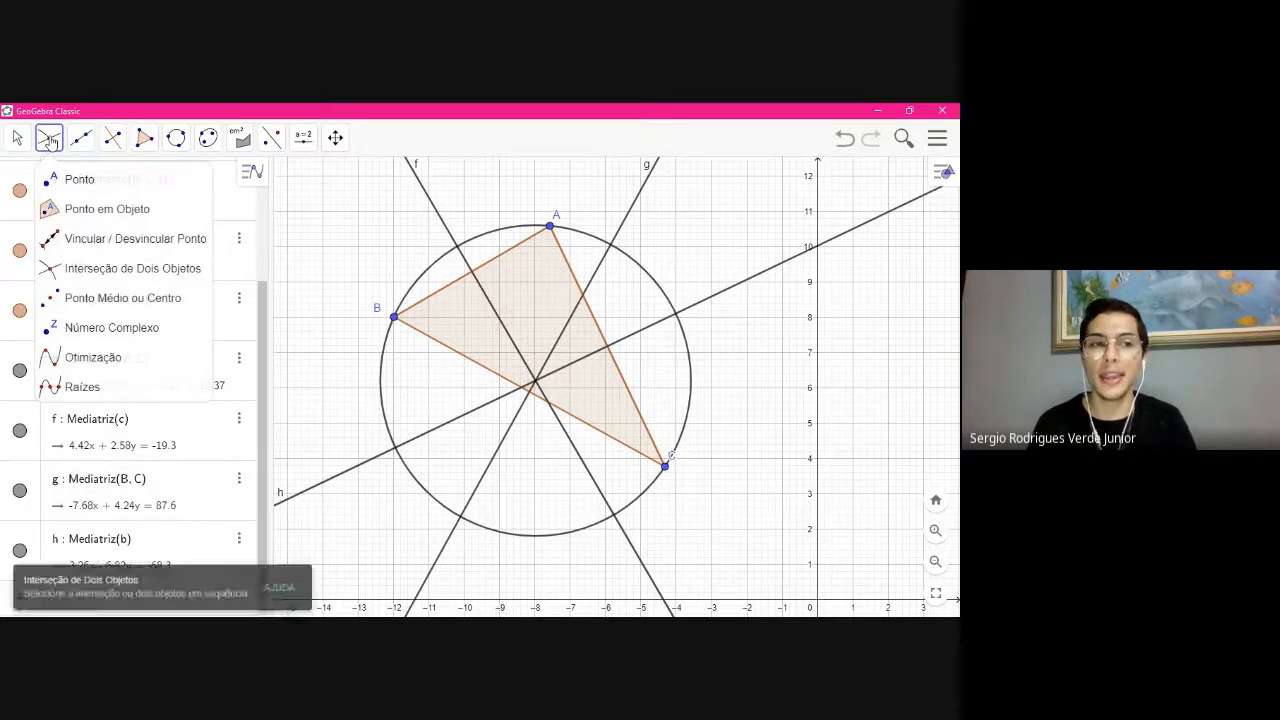
click(120, 271)
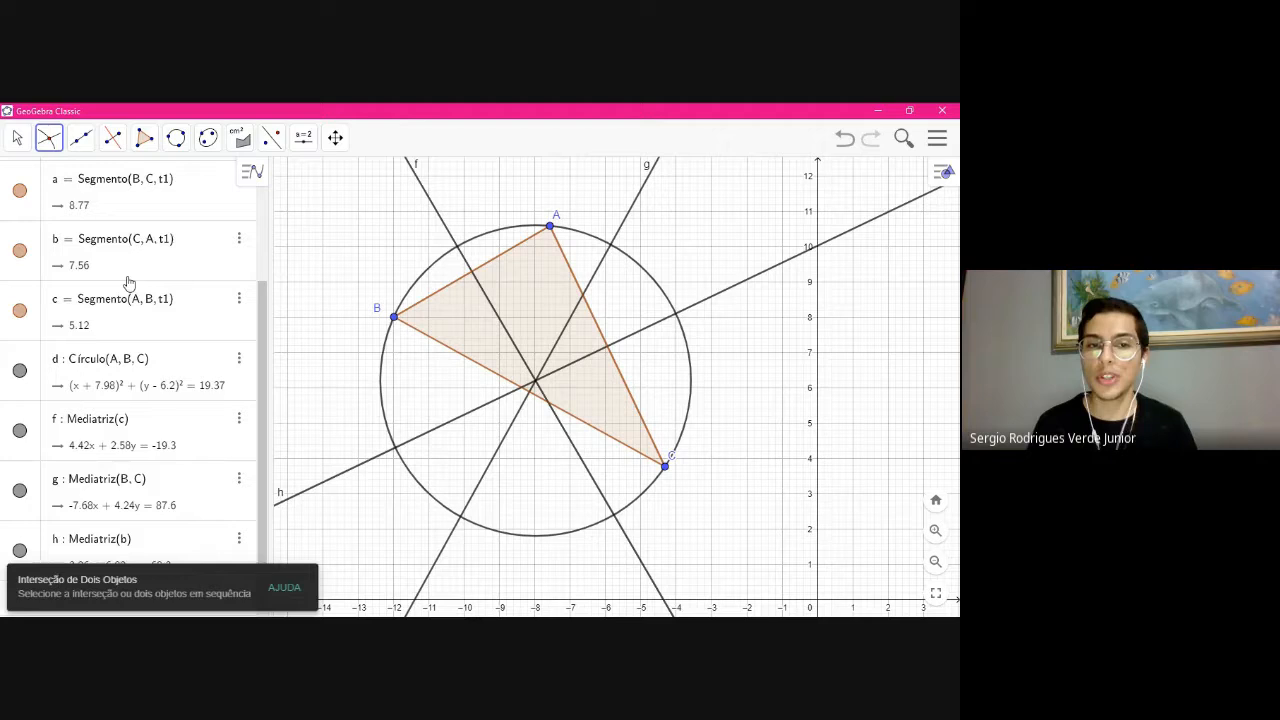
click(443, 428)
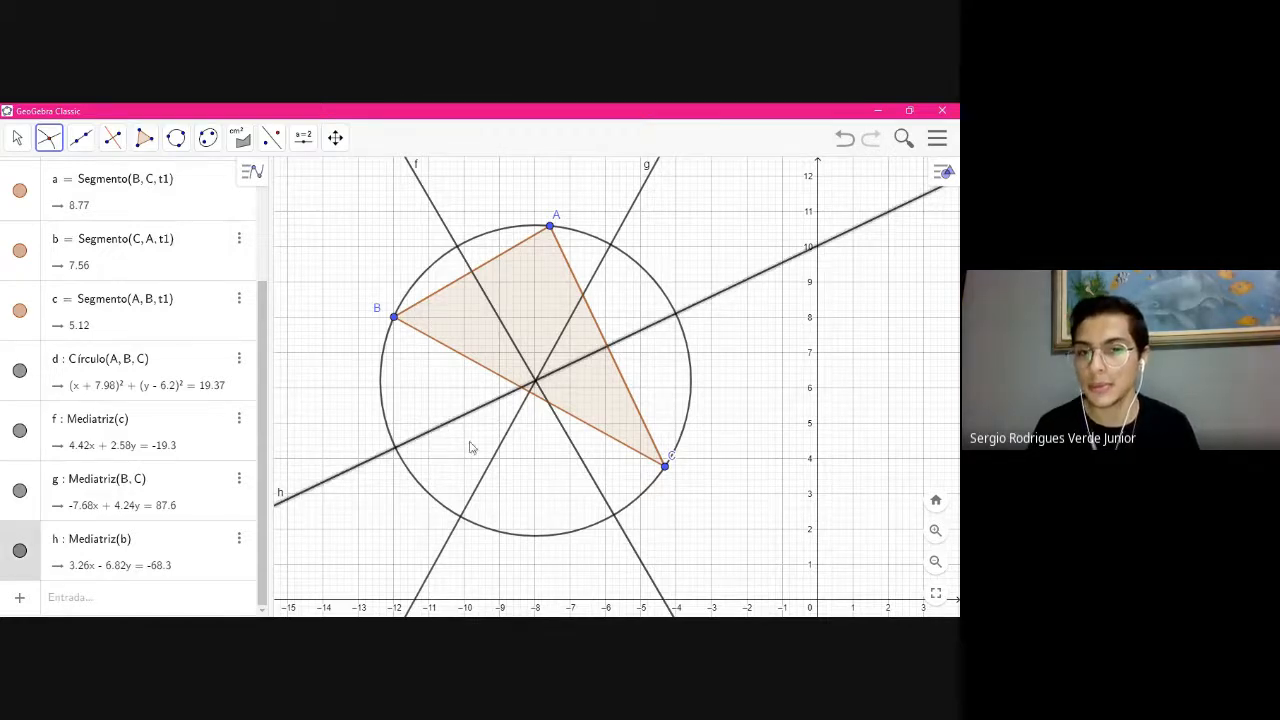
click(499, 460)
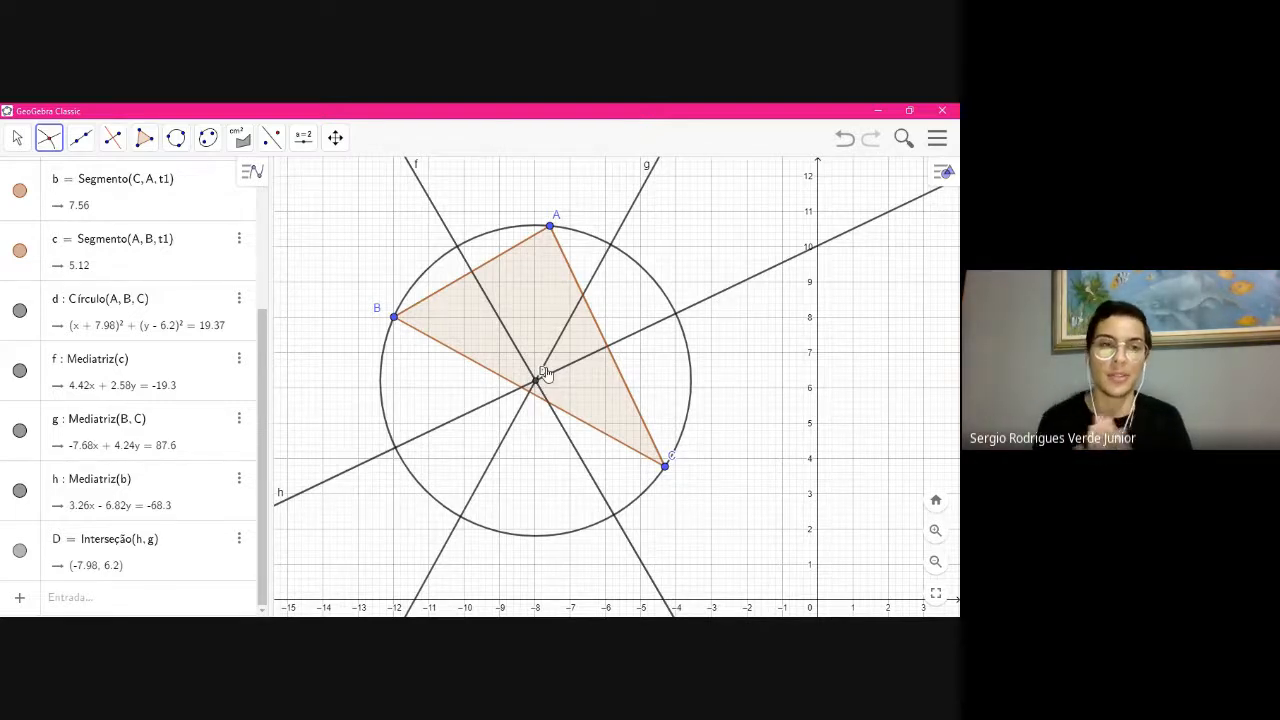
Return to the Mover tool and hide the three perpendicular bisectors f, g and h, keeping their intersection point shown
click(14, 140)
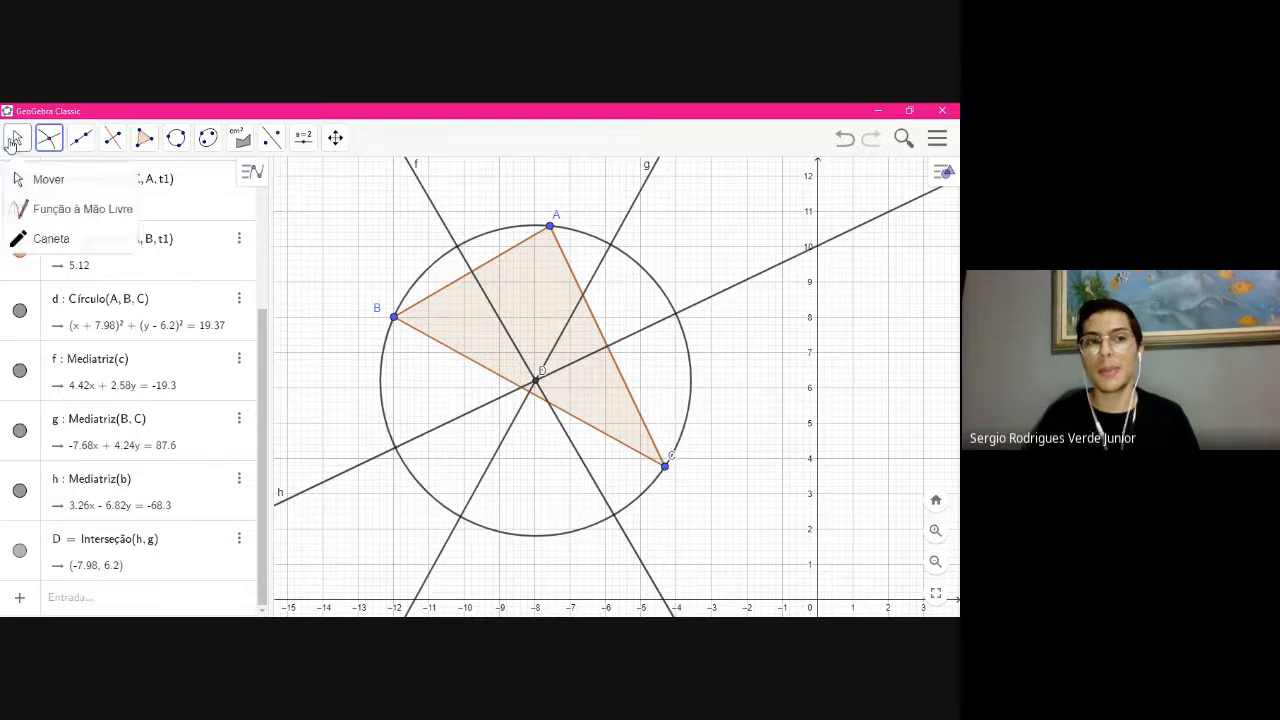
click(14, 140)
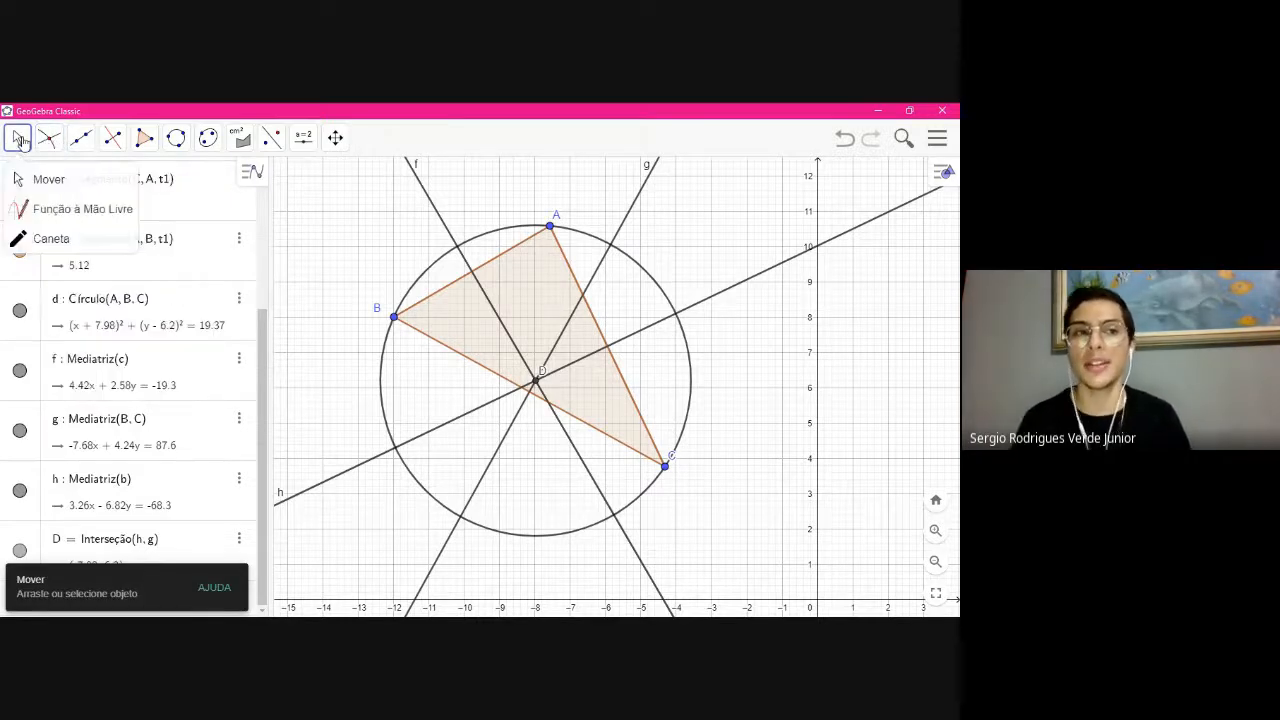
click(20, 140)
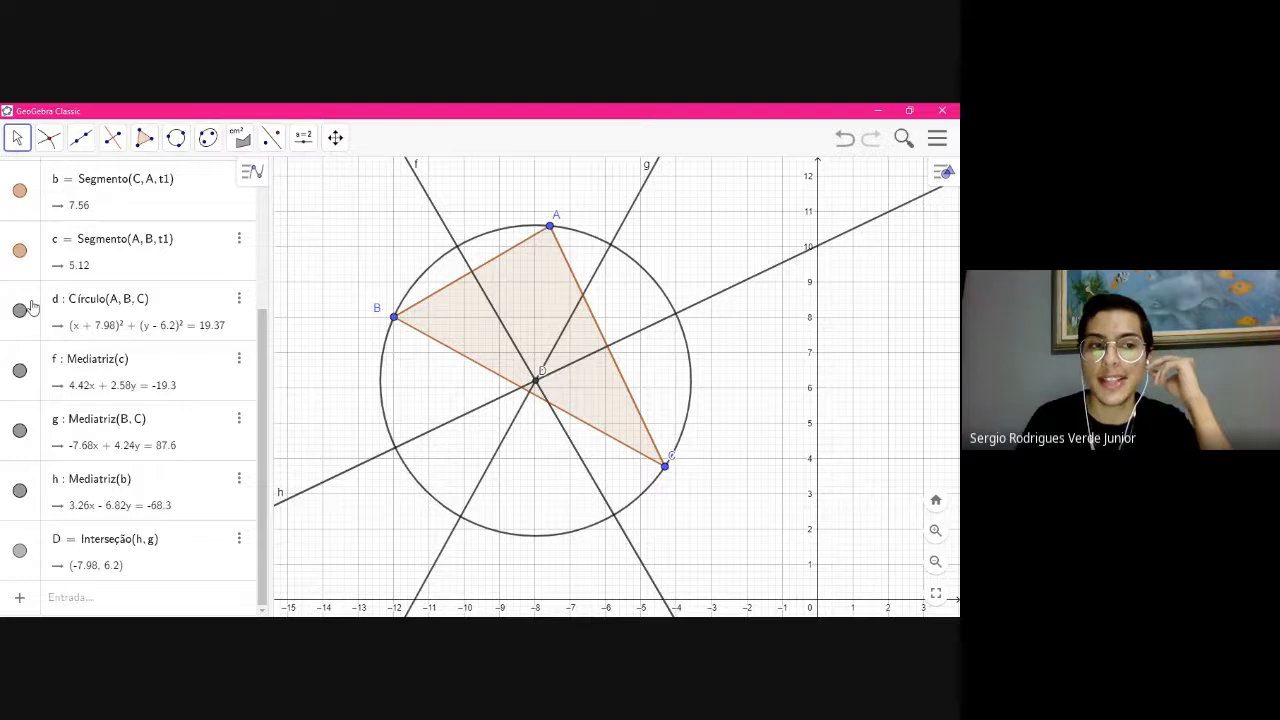
click(20, 372)
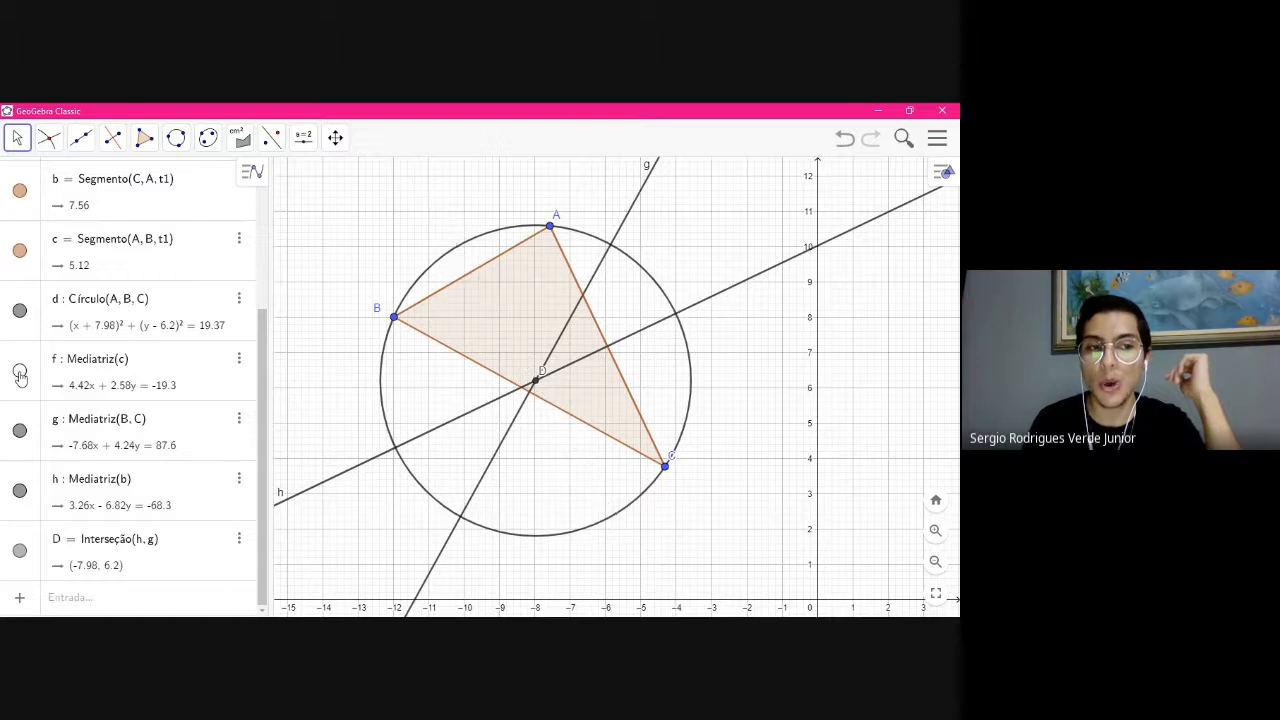
click(20, 432)
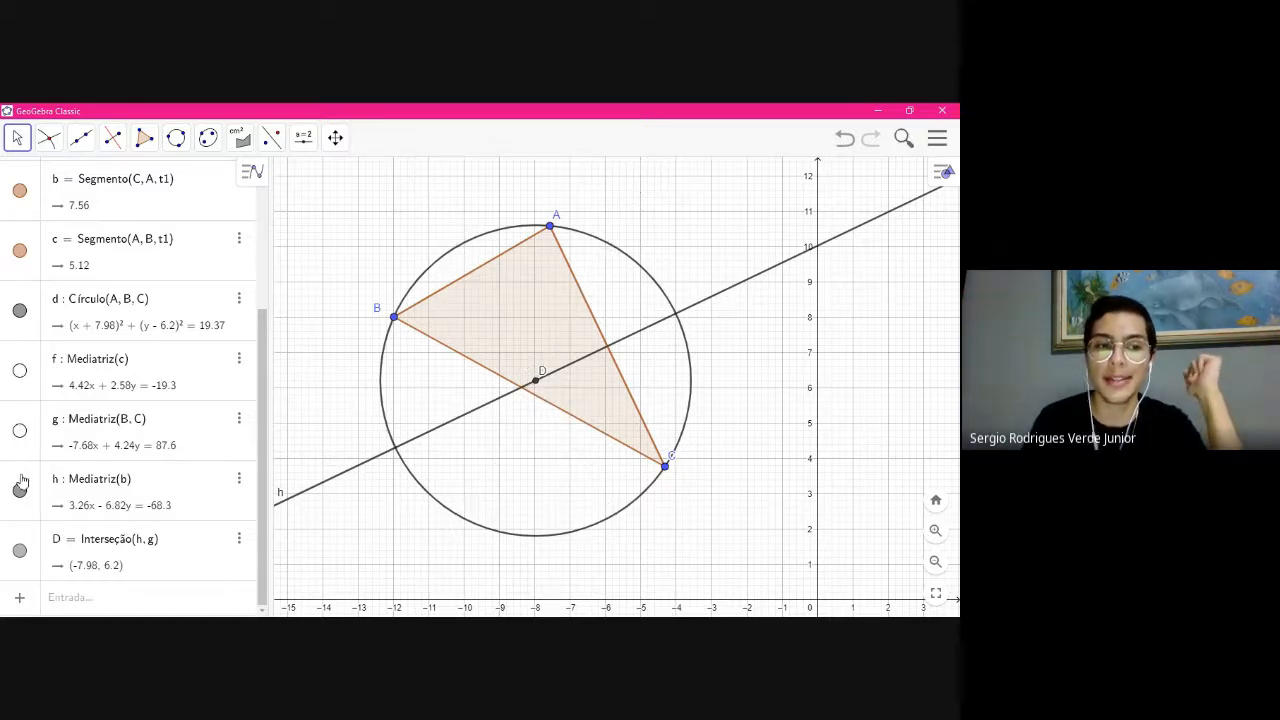
click(19, 489)
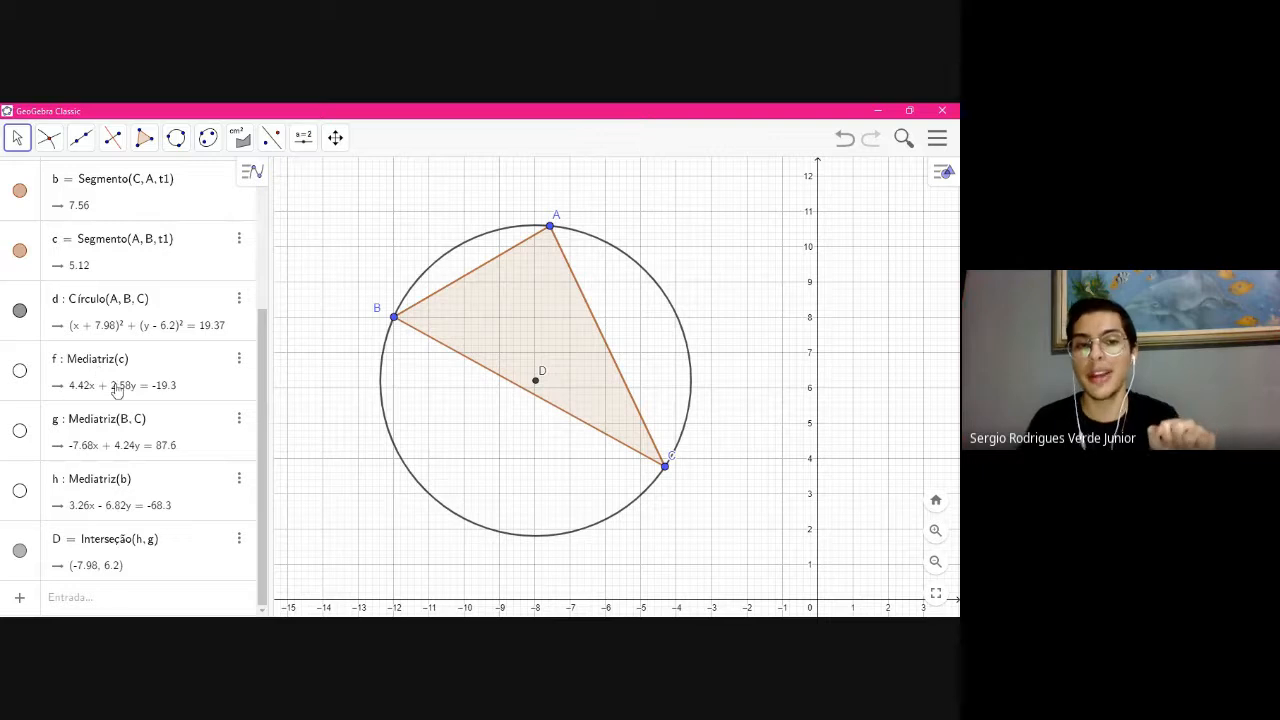
click(20, 372)
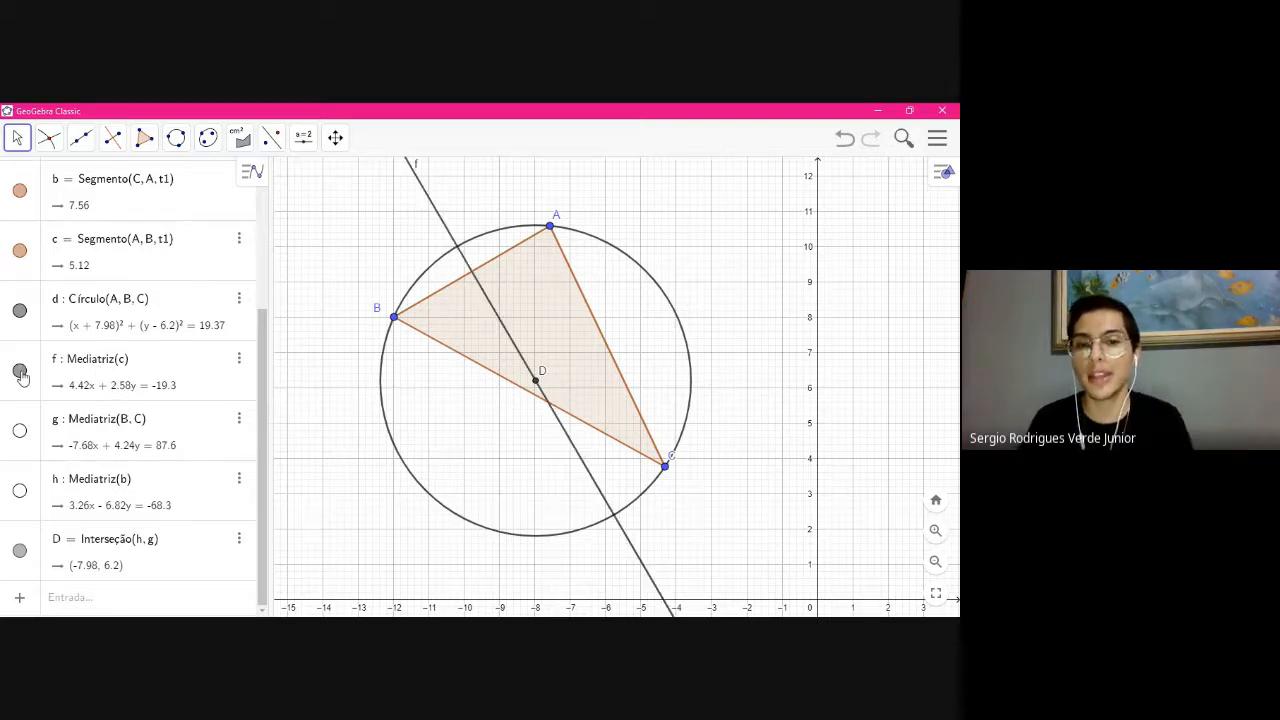
click(20, 372)
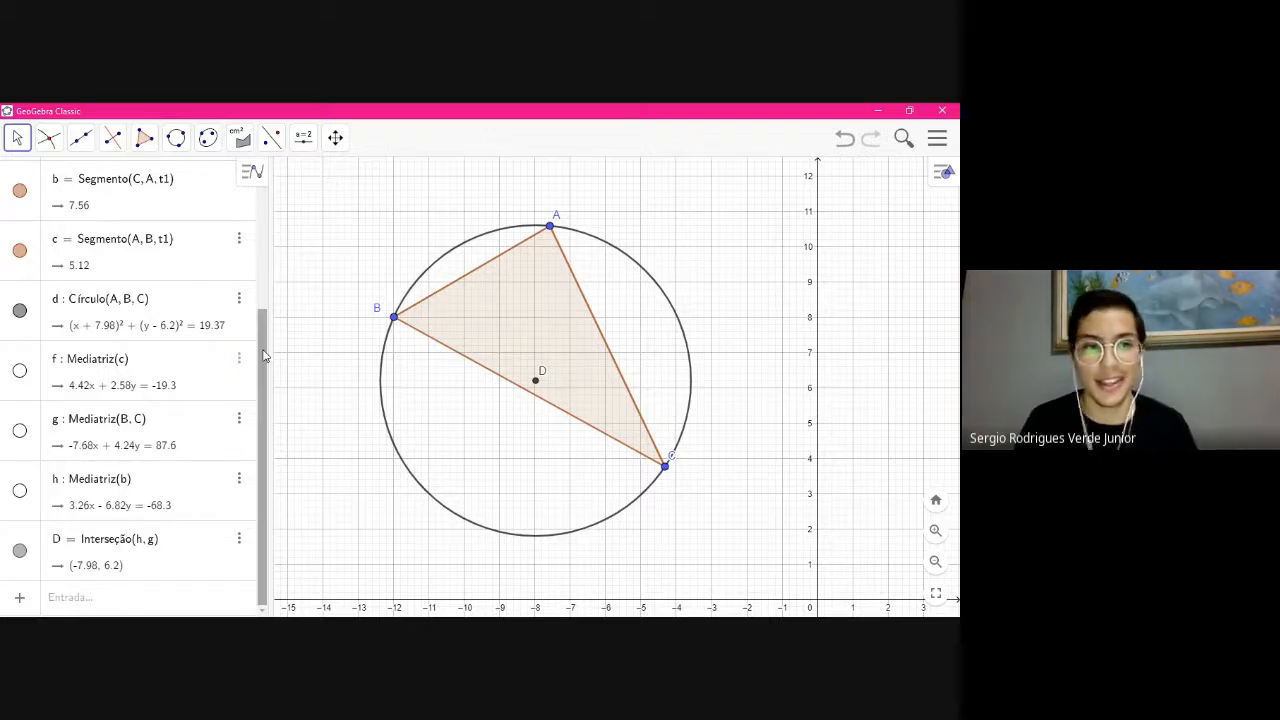
Open the settings of intersection point D and colour it red (#FF0000)
right_click(537, 384)
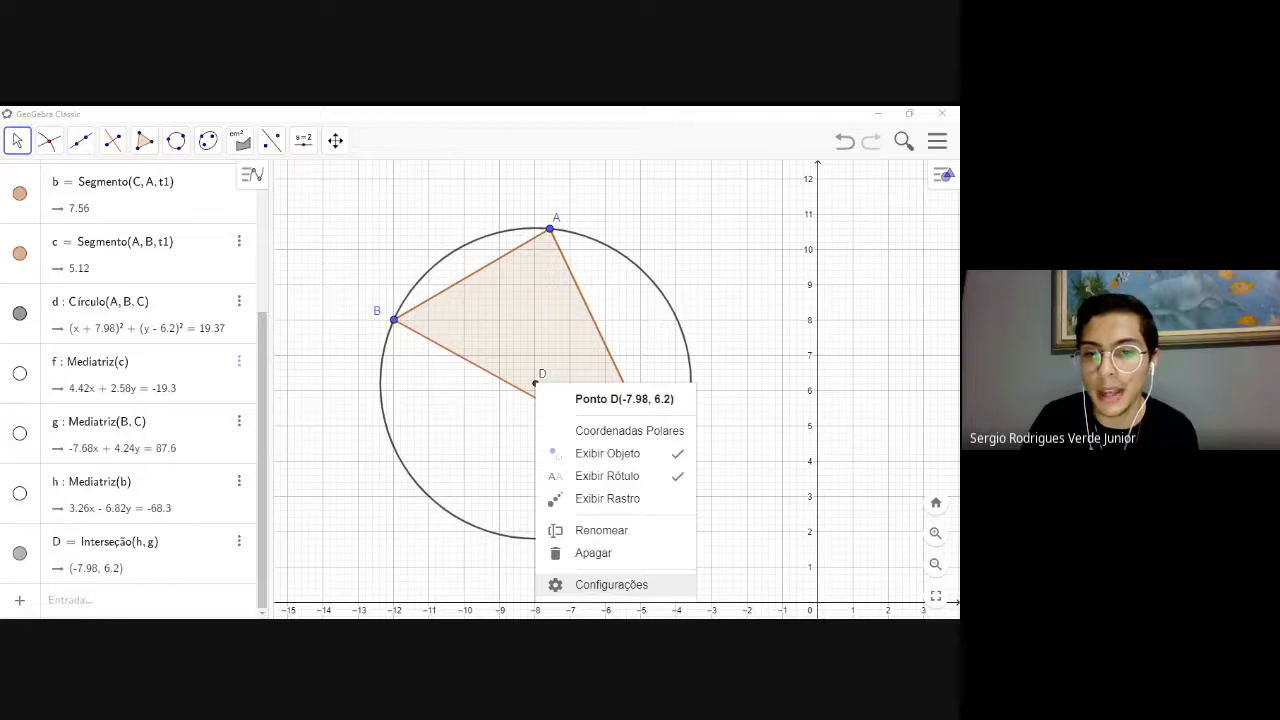
right_click(533, 377)
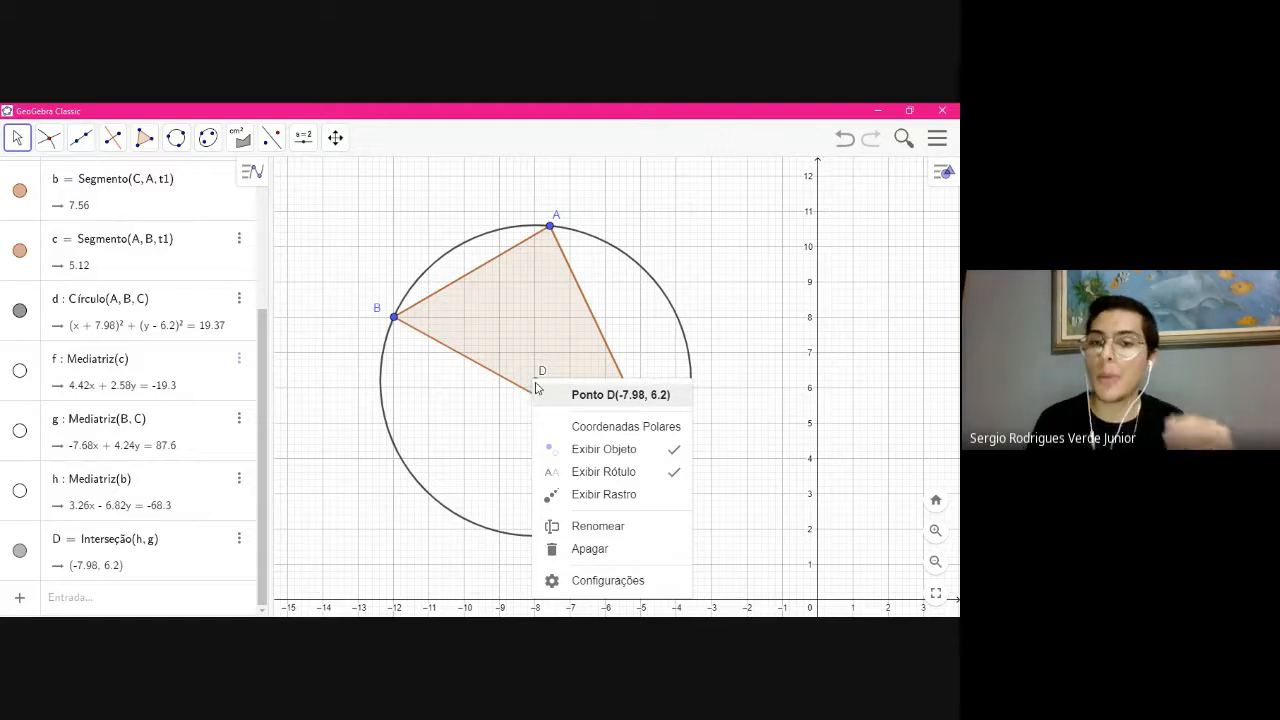
click(578, 580)
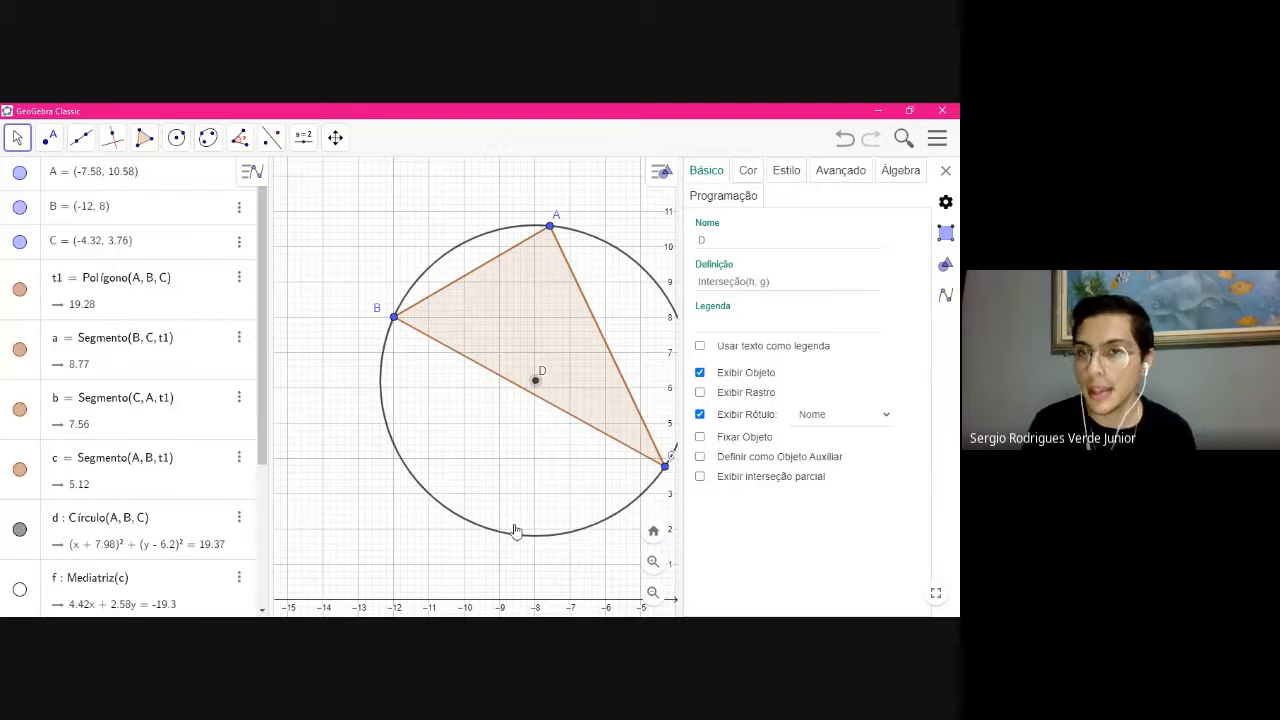
click(745, 172)
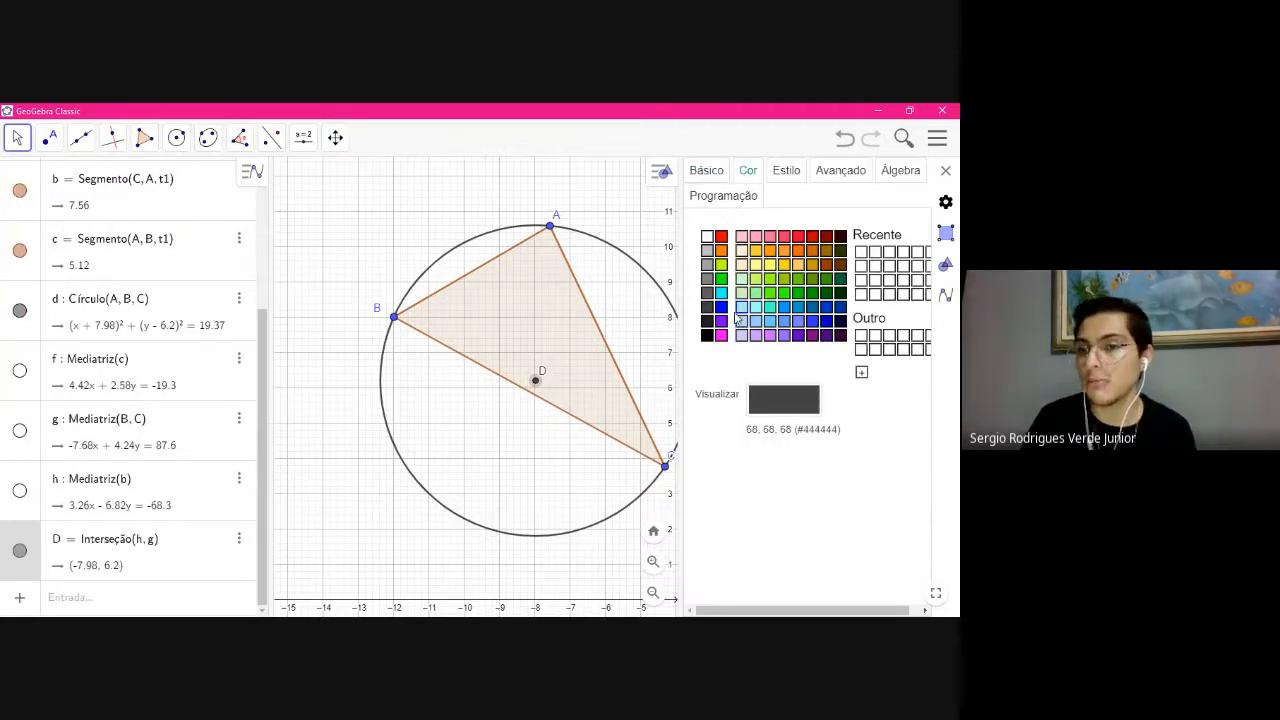
click(721, 237)
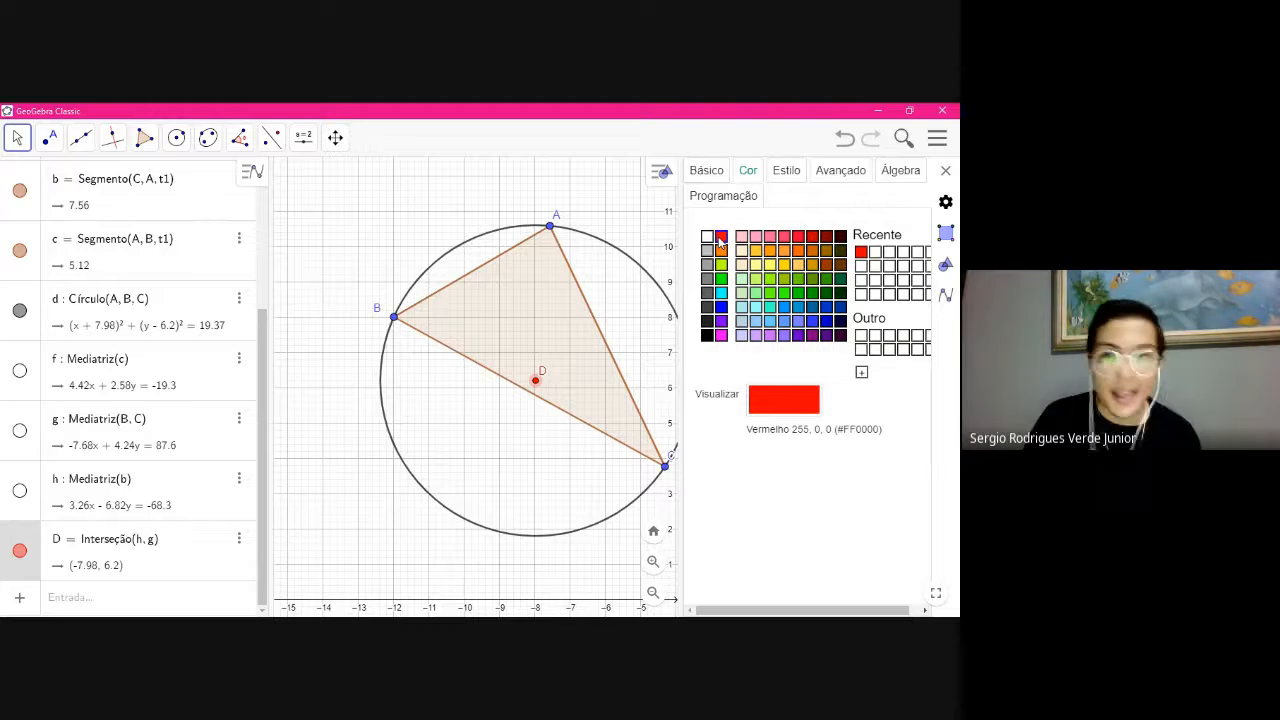
Set the point size of intersection point D to 5
click(786, 172)
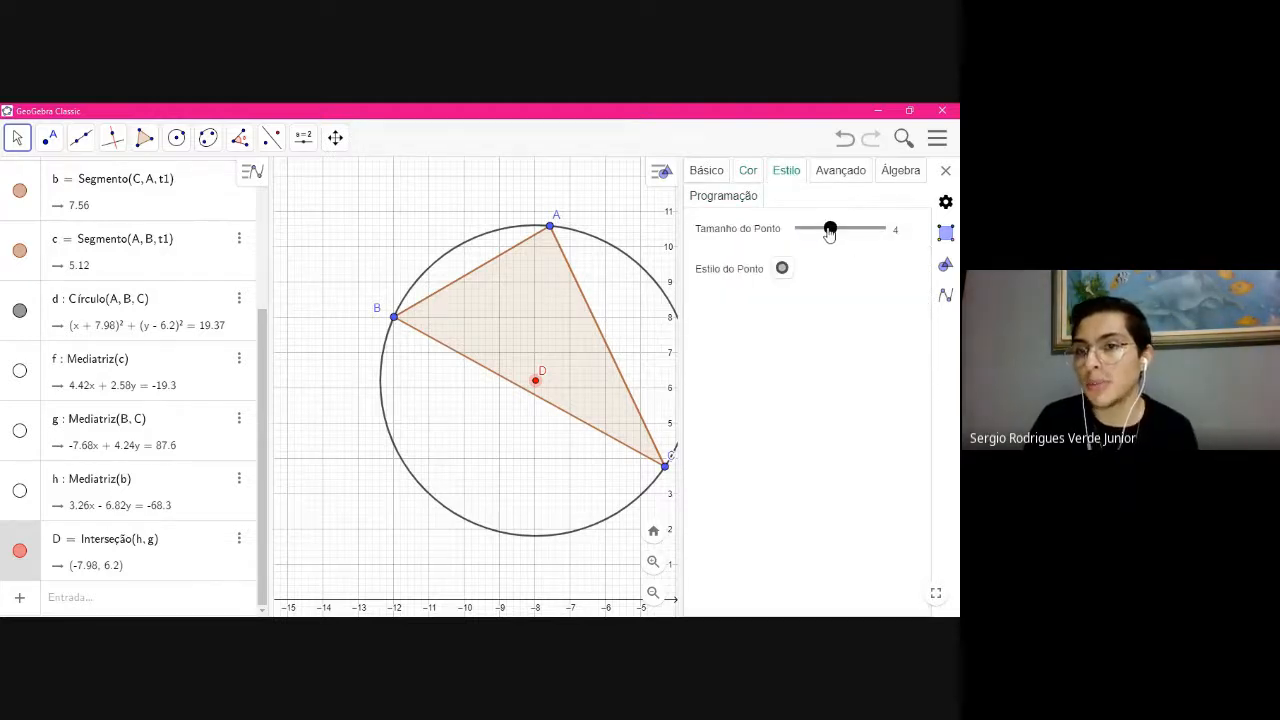
drag(830, 230, 840, 229)
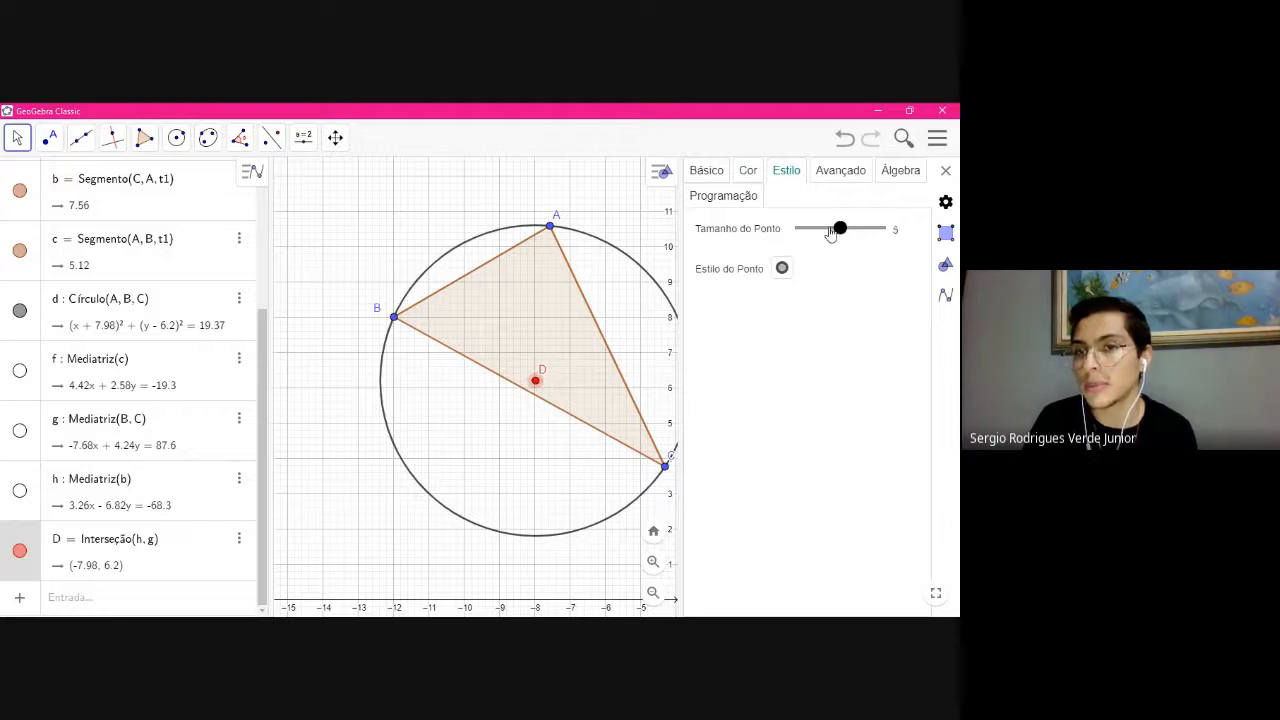
click(747, 172)
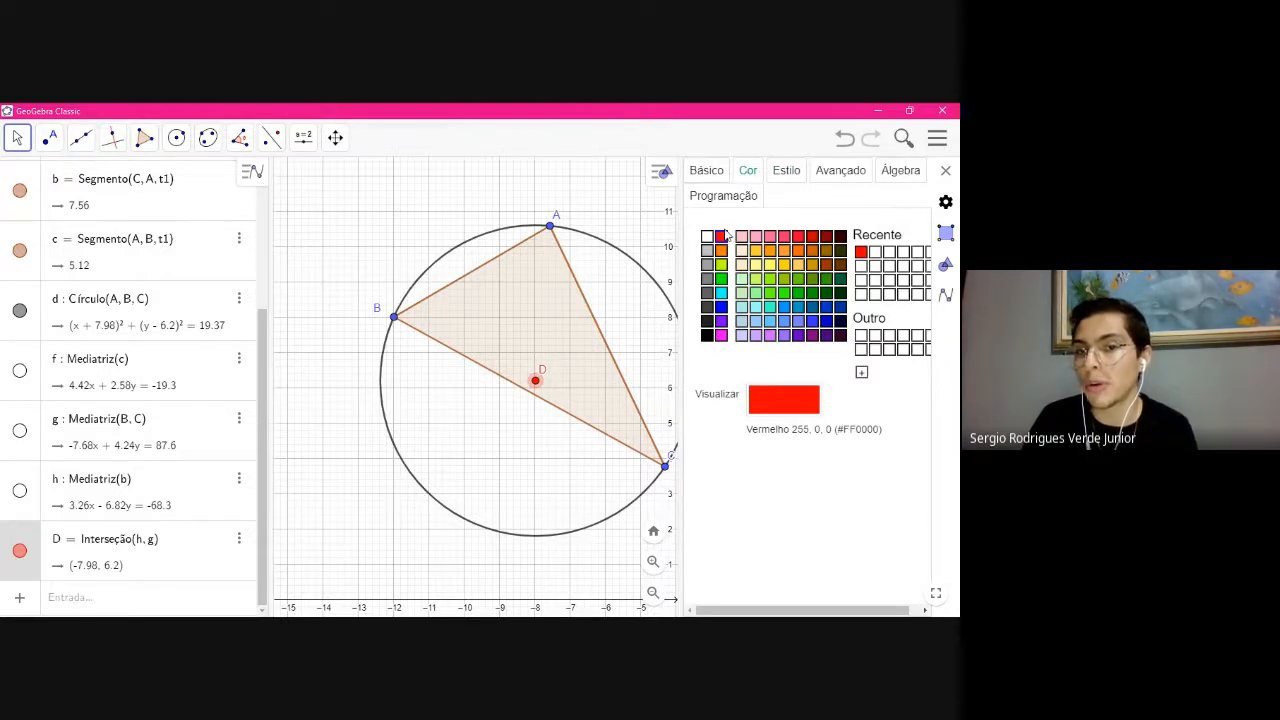
click(784, 171)
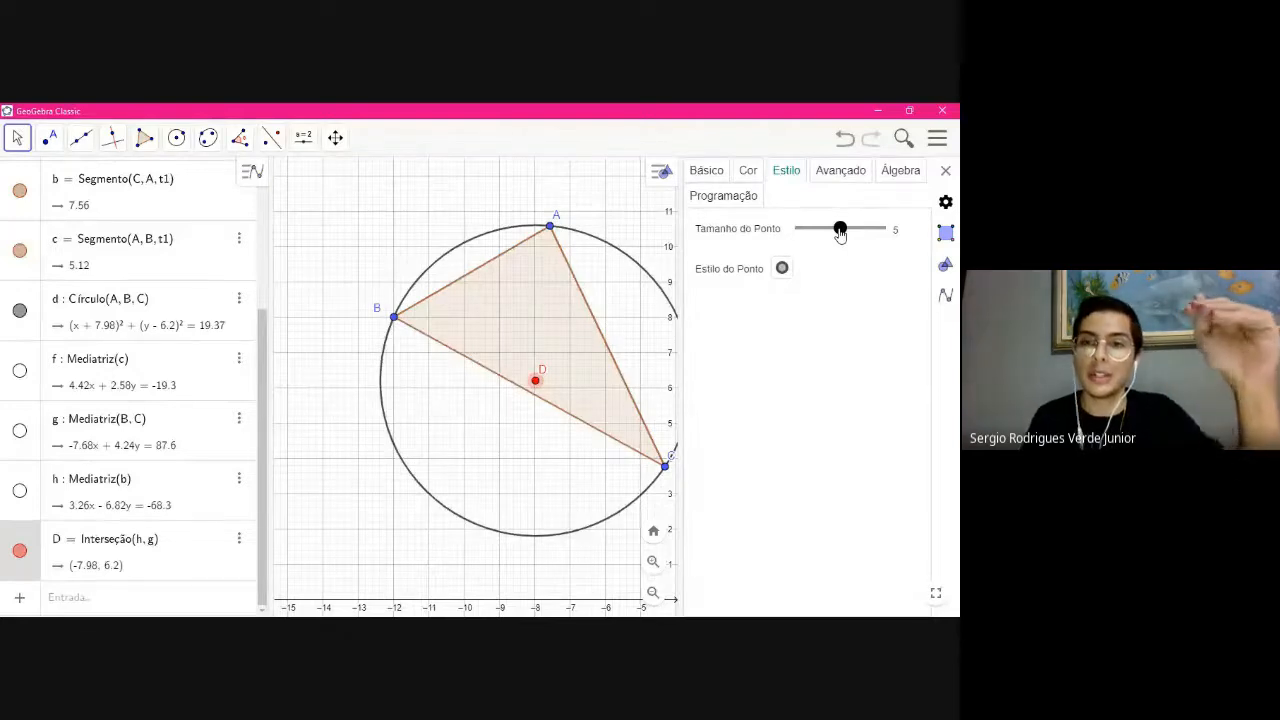
click(747, 172)
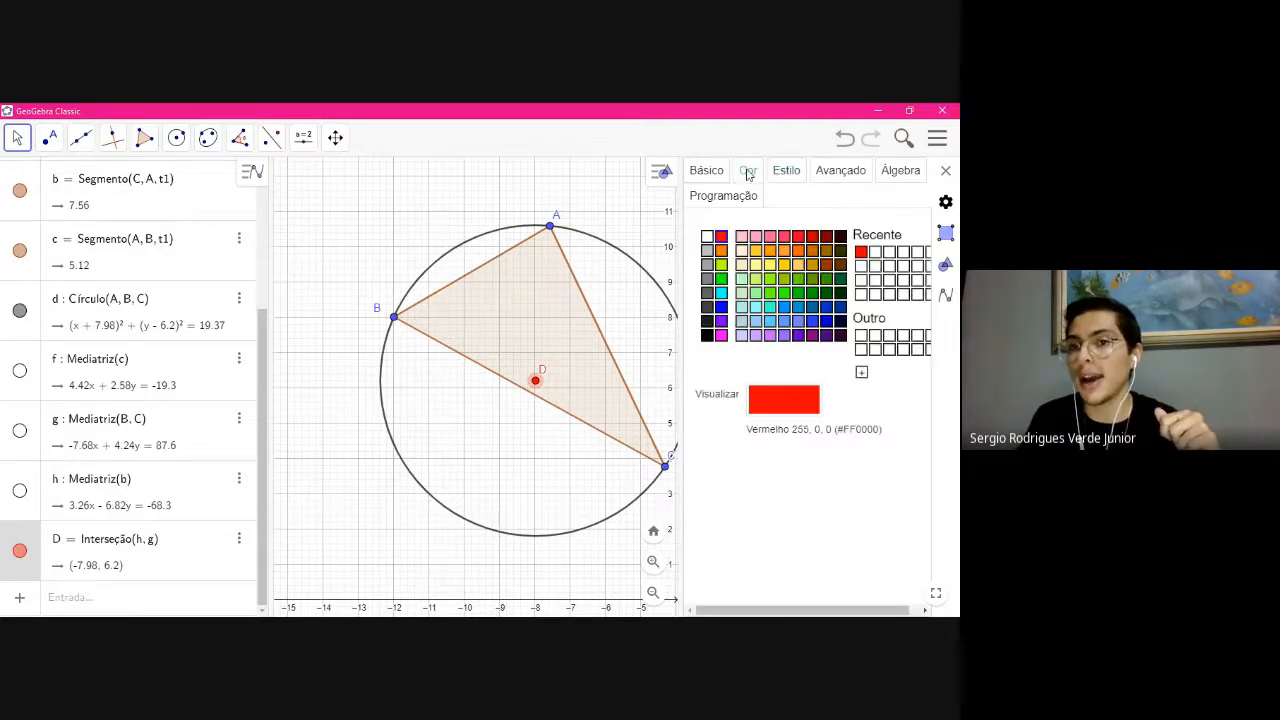
Give intersection point D the caption "Circuncentro" and close its settings
click(706, 171)
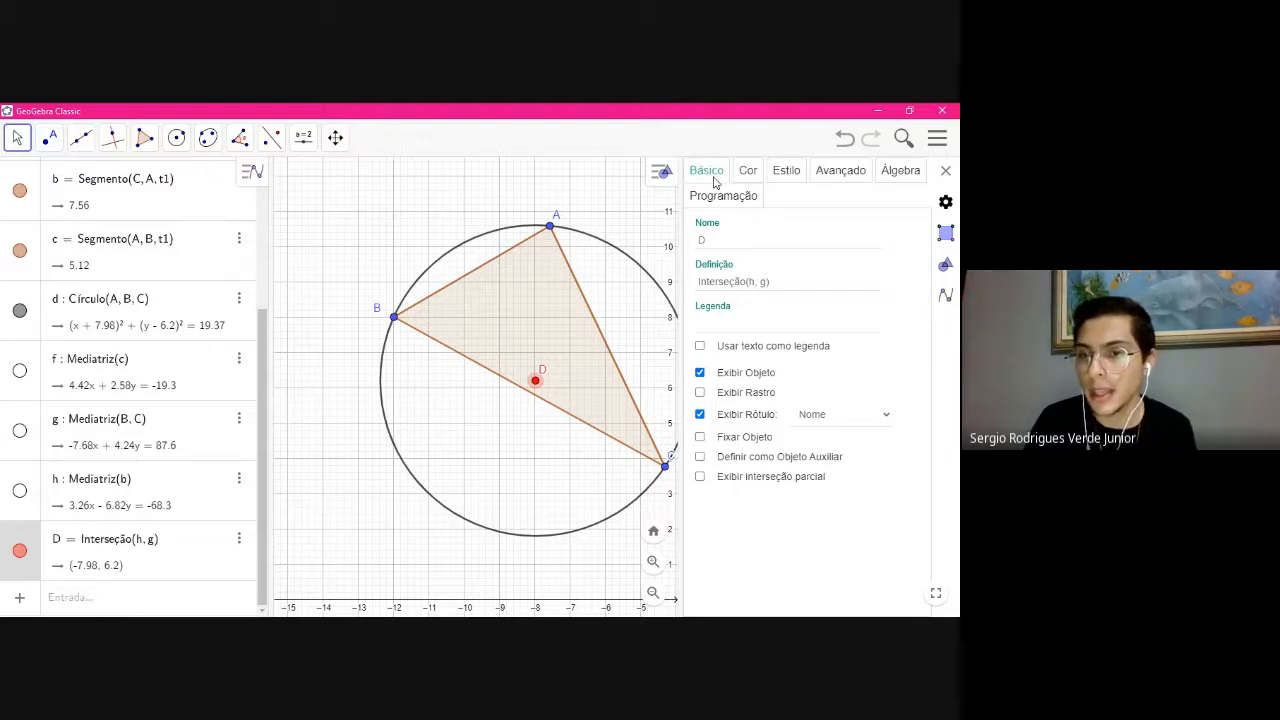
click(741, 326)
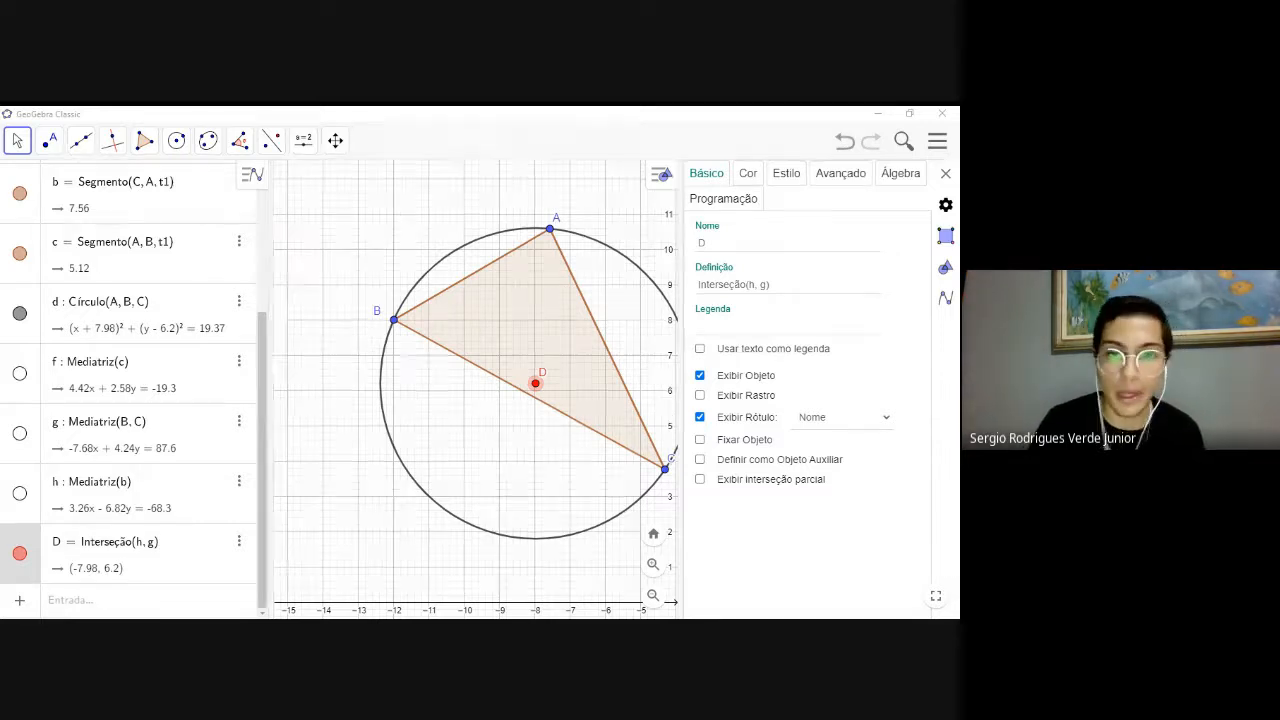
click(743, 119)
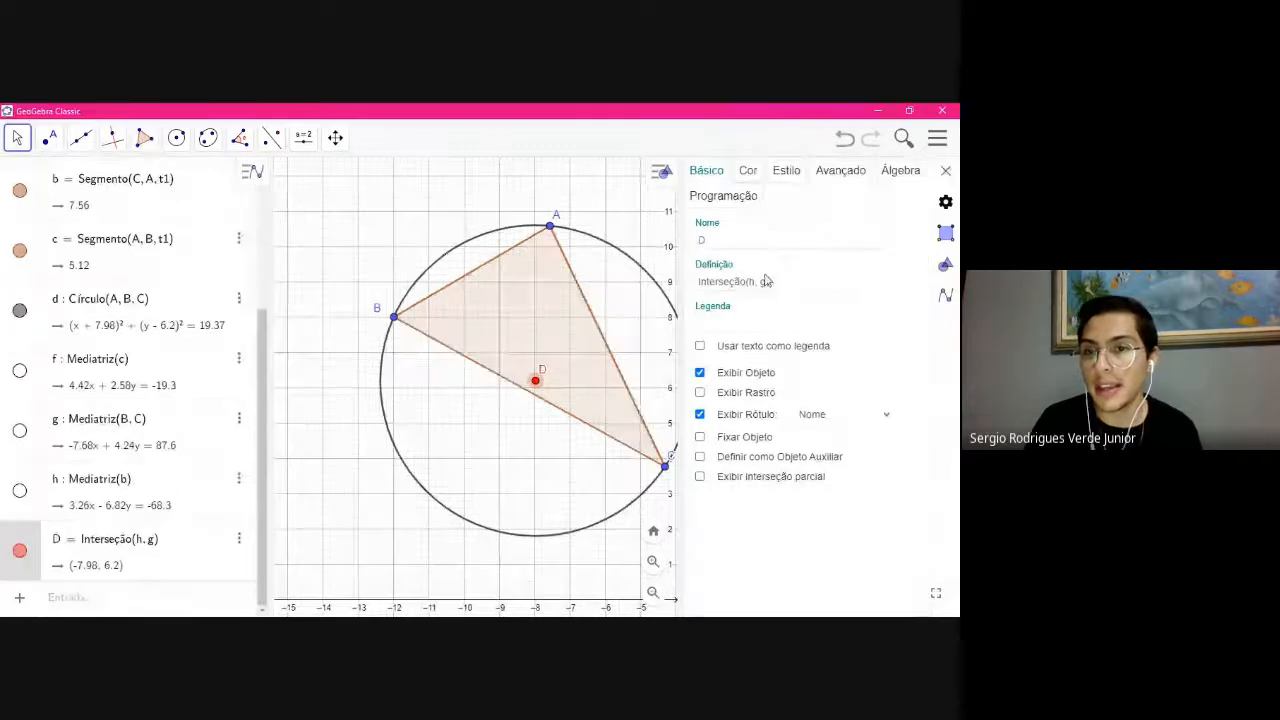
click(737, 326)
text(Ci)
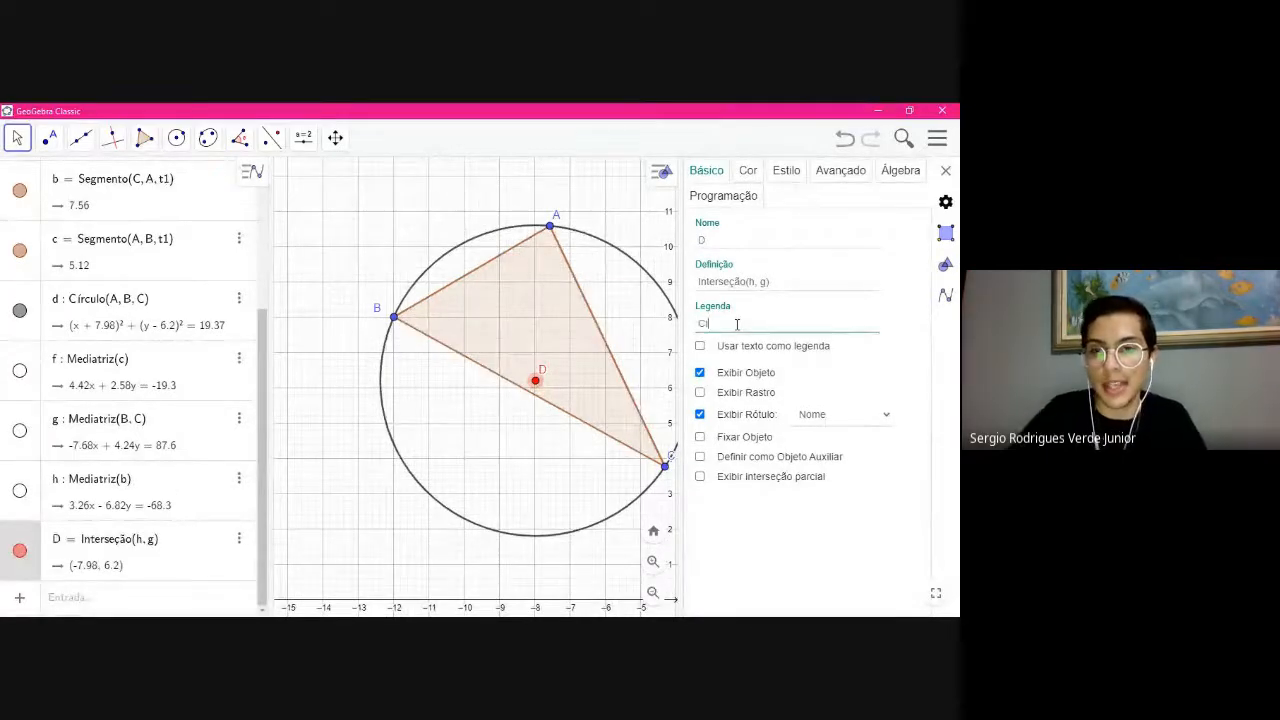
text(rcunc)
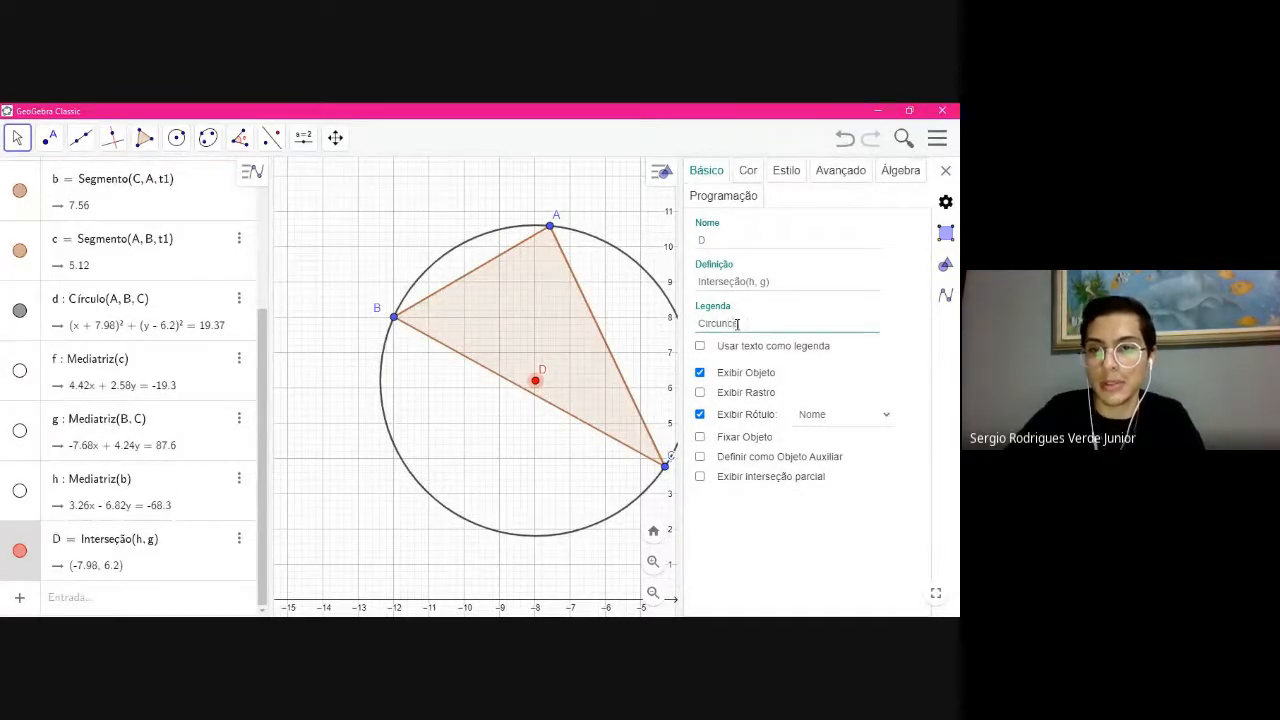
text(entro)
key(Return)
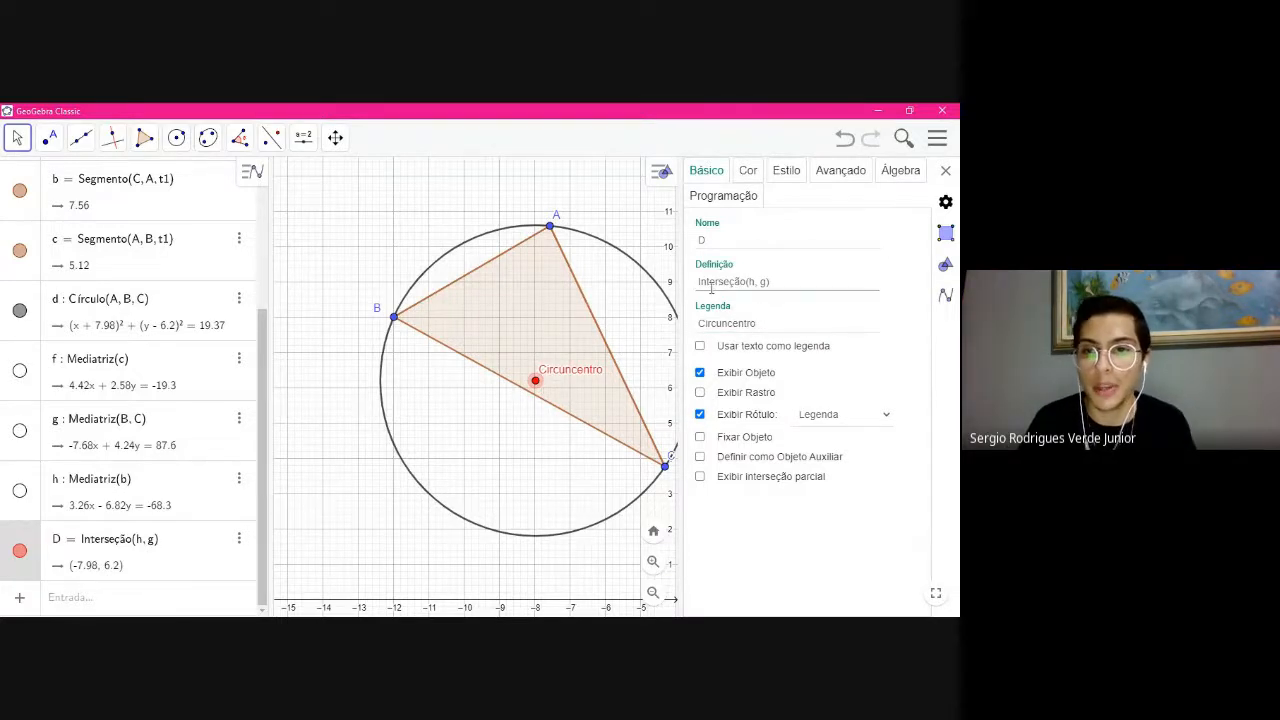
double_click(700, 320)
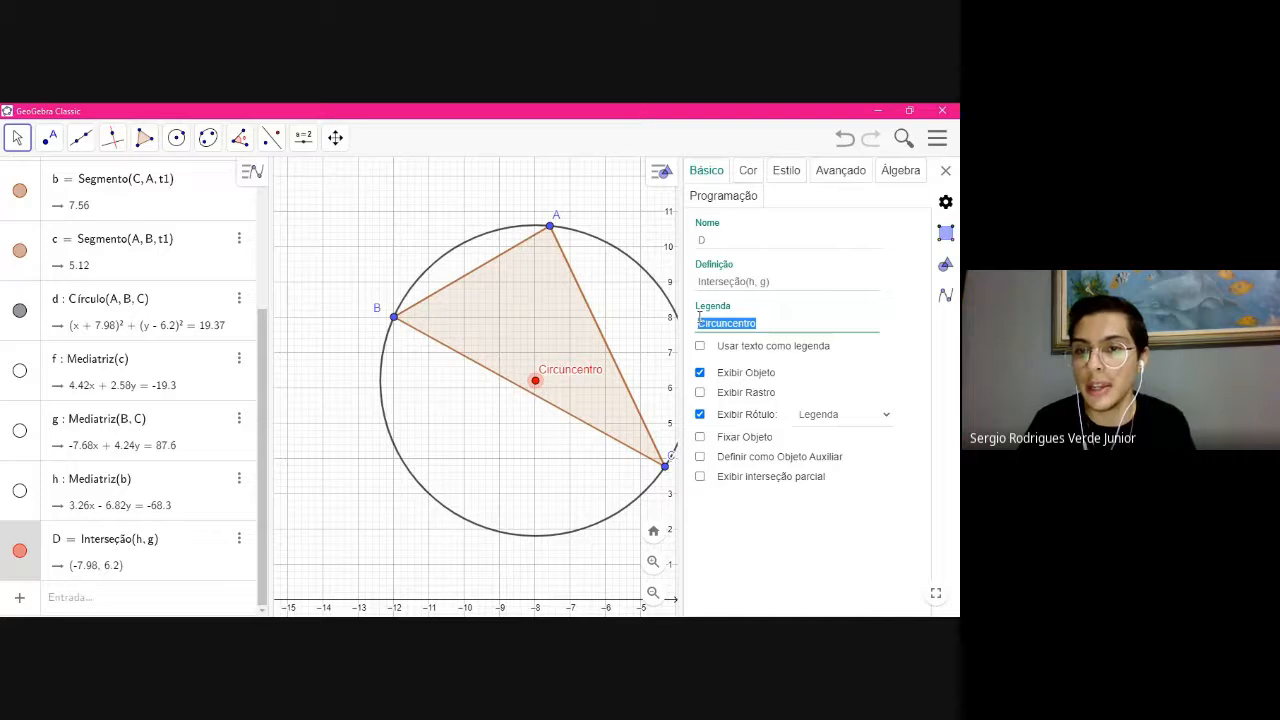
click(727, 322)
double_click(742, 322)
click(745, 322)
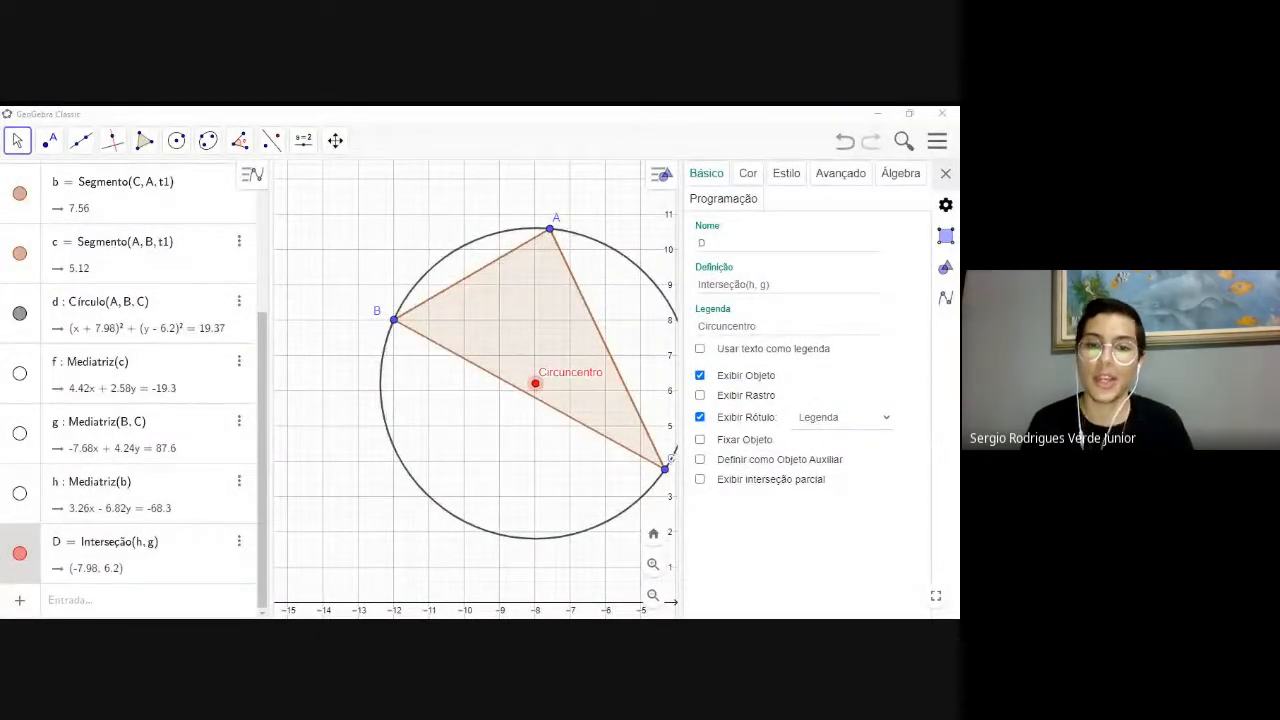
drag(545, 112, 545, 109)
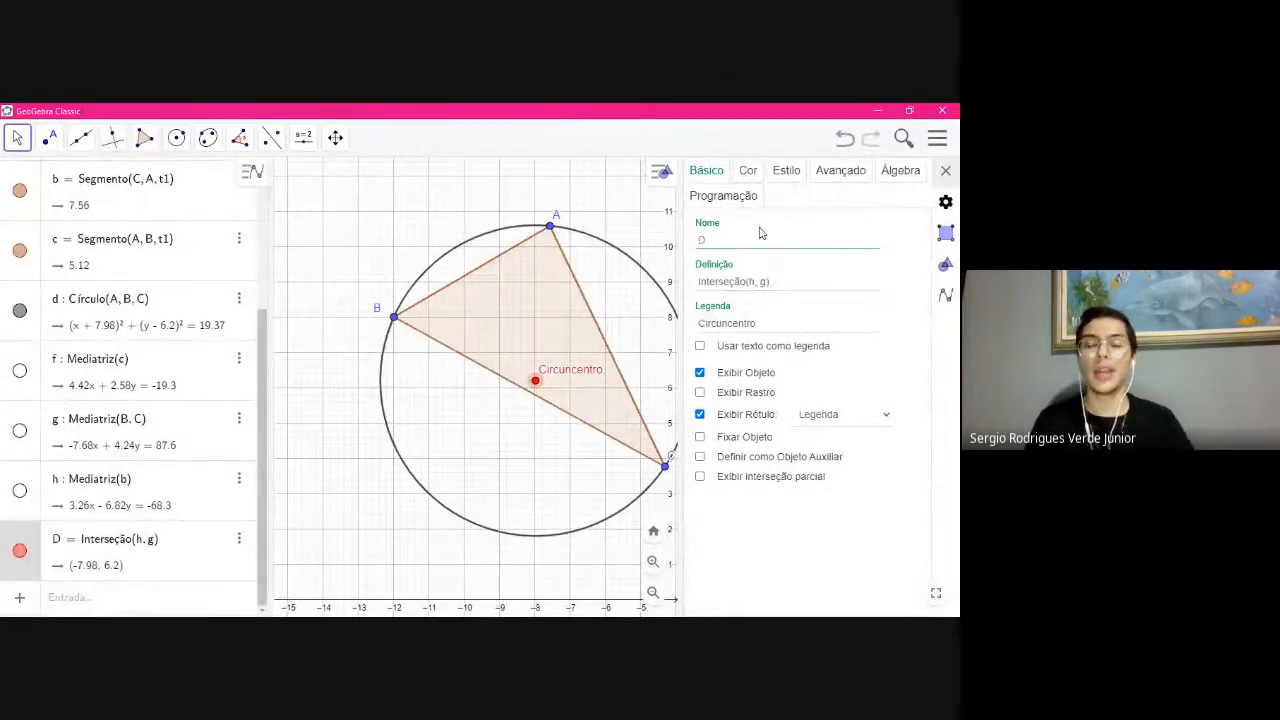
click(945, 171)
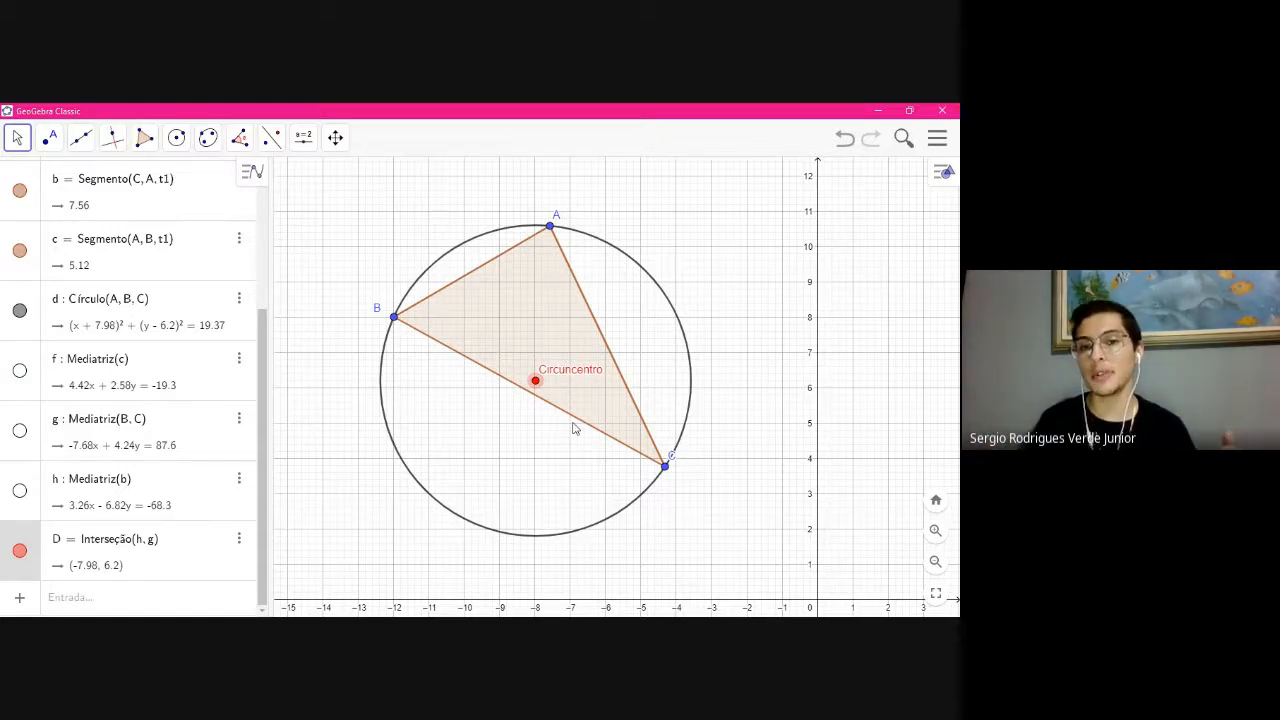
Draw the altitude through vertex A with the Reta Perpendicular tool, perpendicular to side BC
click(112, 140)
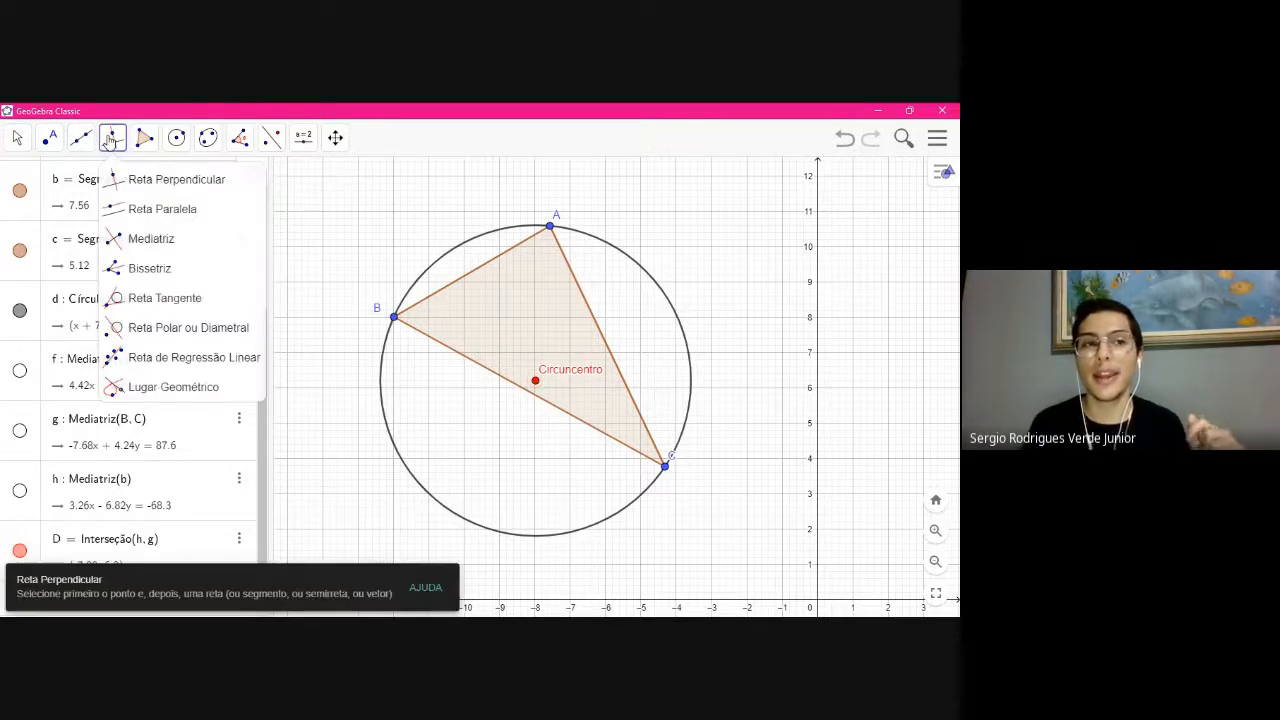
click(160, 180)
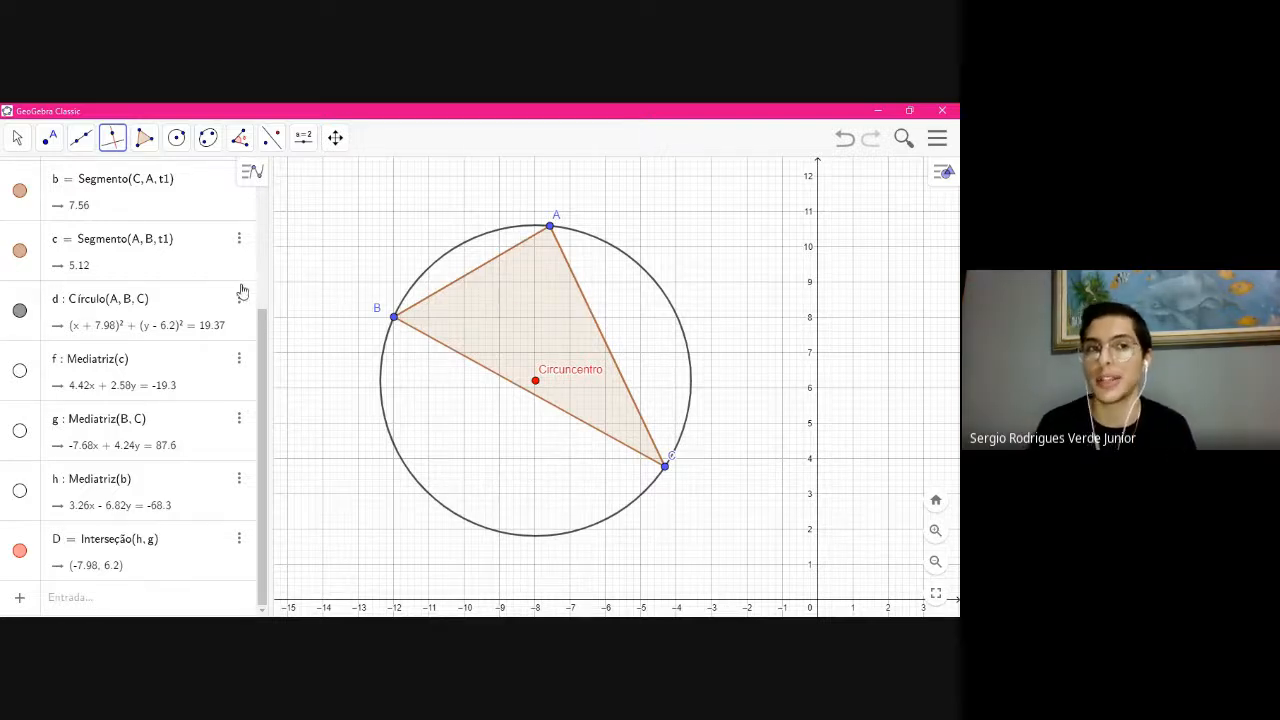
click(114, 141)
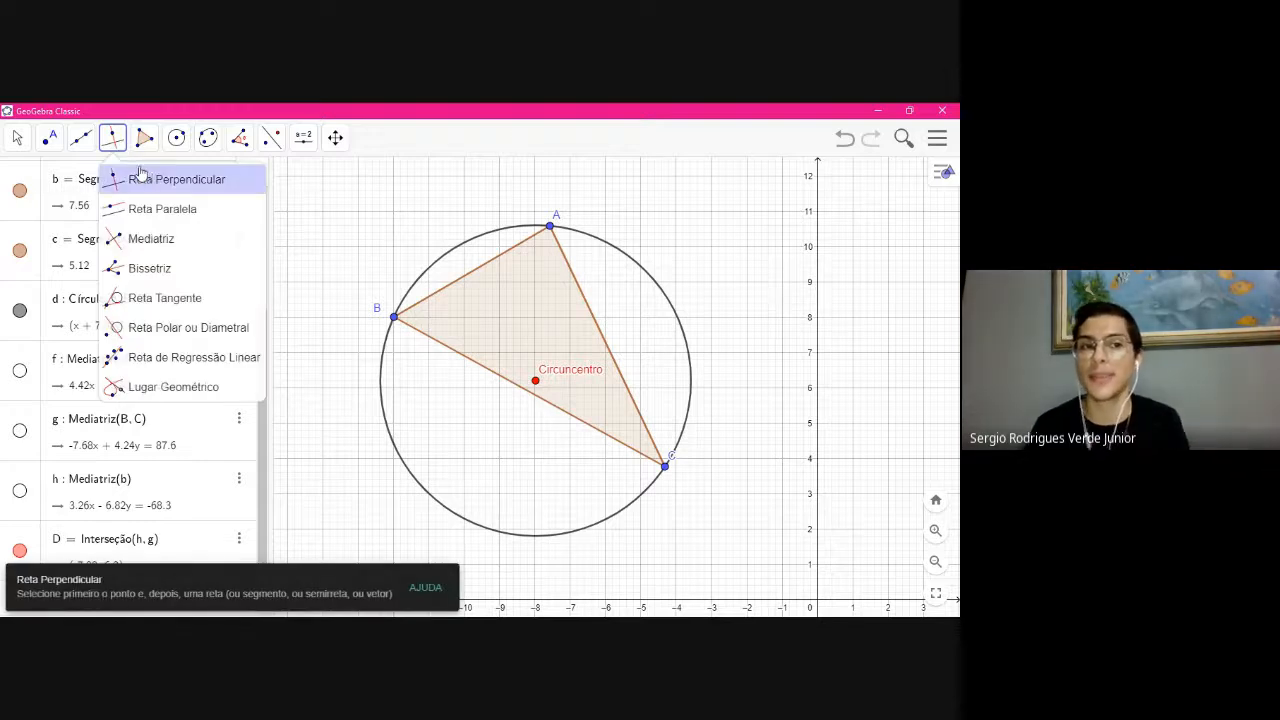
click(114, 143)
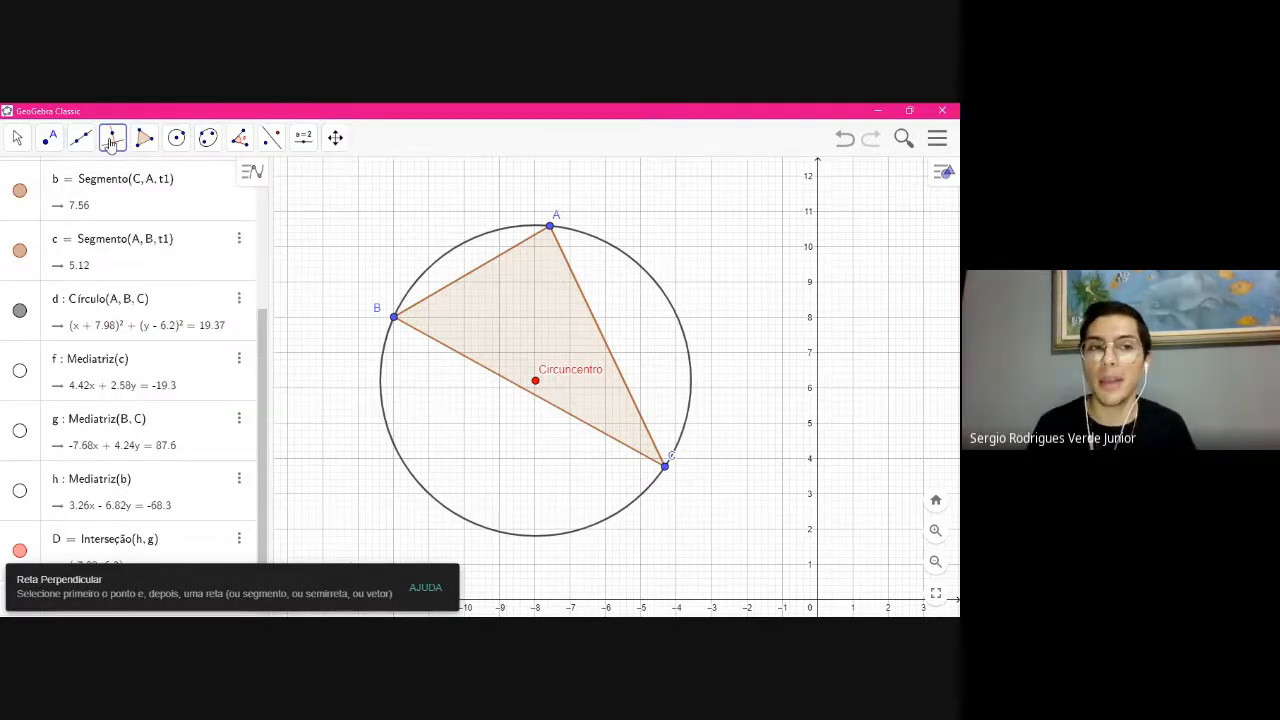
click(113, 143)
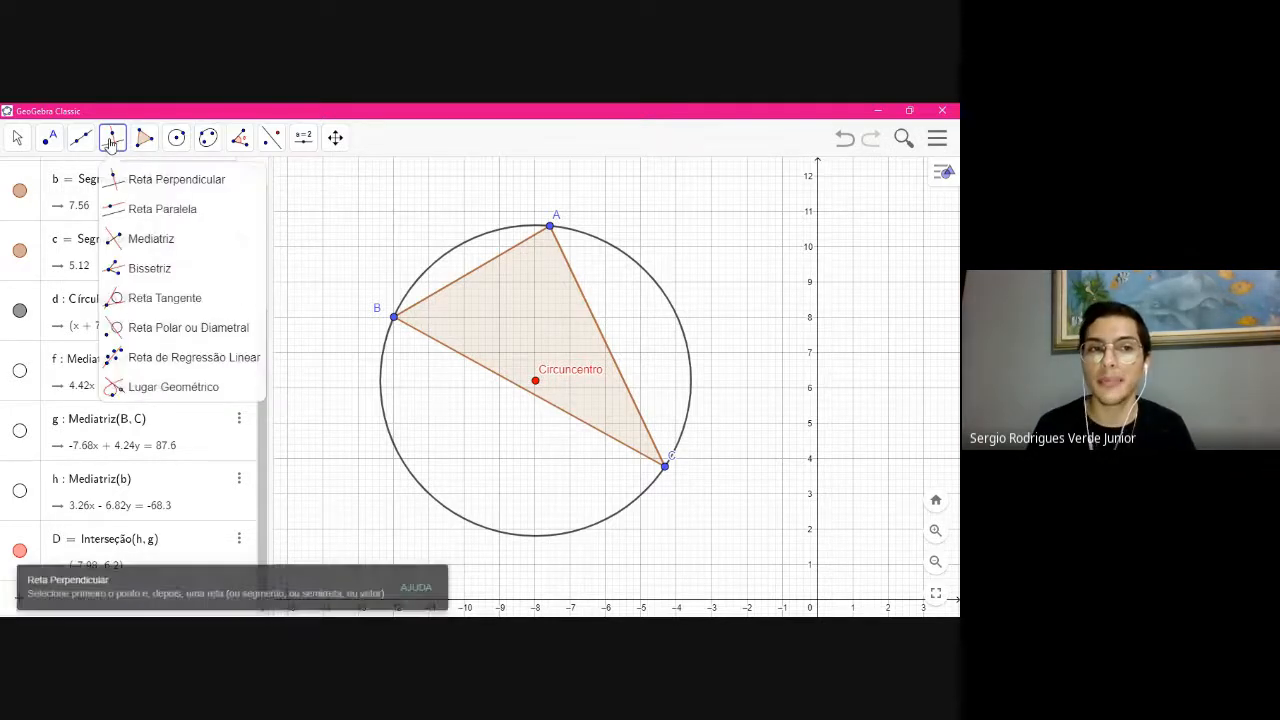
click(139, 183)
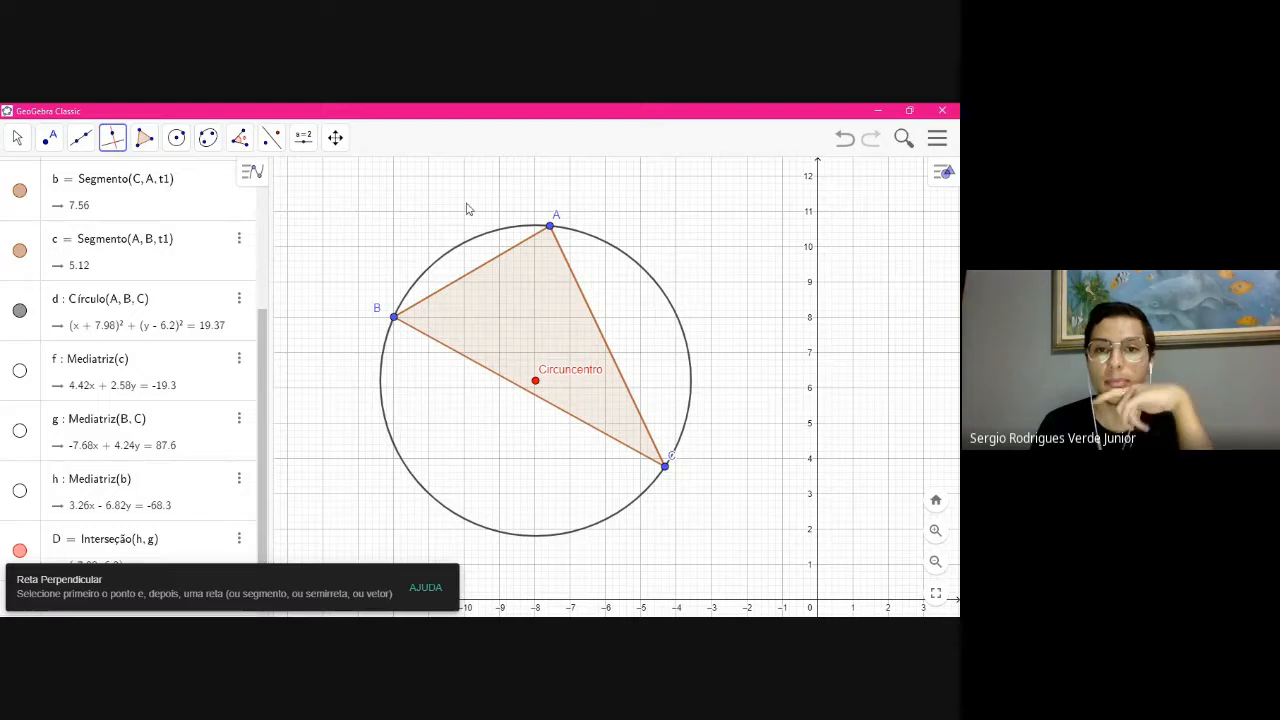
click(503, 383)
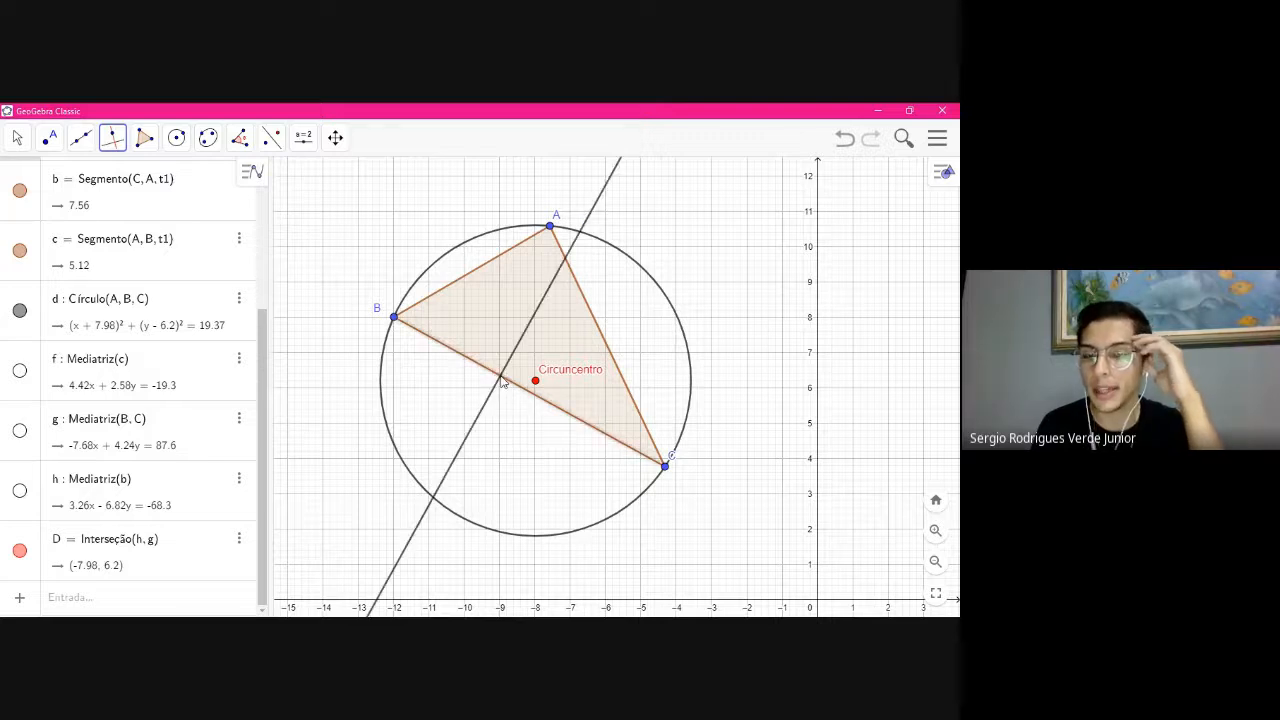
click(551, 228)
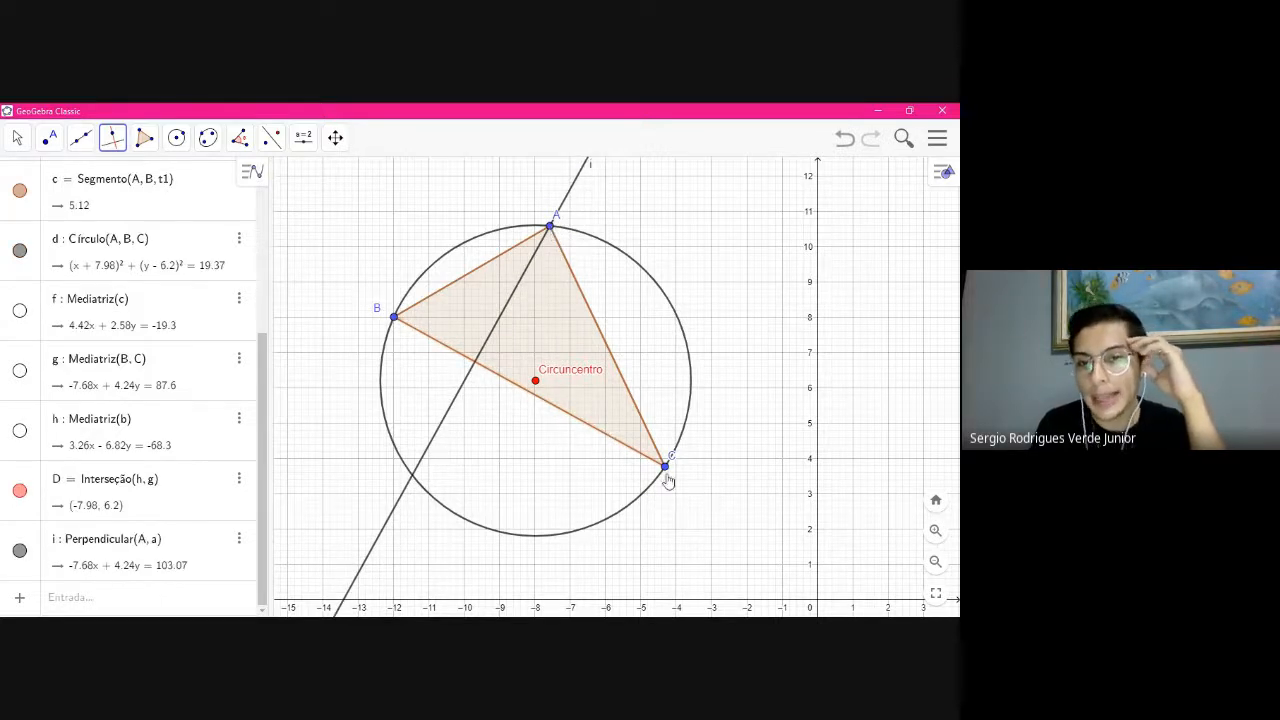
Draw the other two altitudes: through vertex B perpendicular to side AC, and through vertex C perpendicular to side AB
click(613, 366)
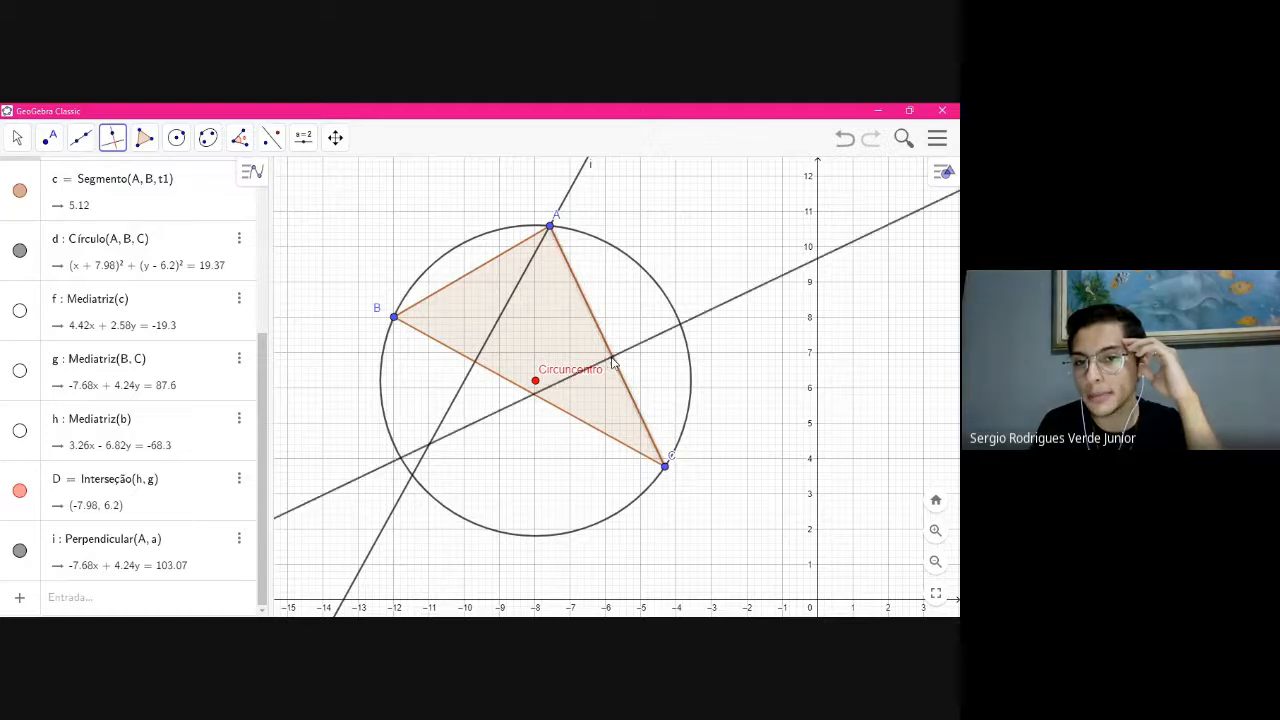
click(395, 319)
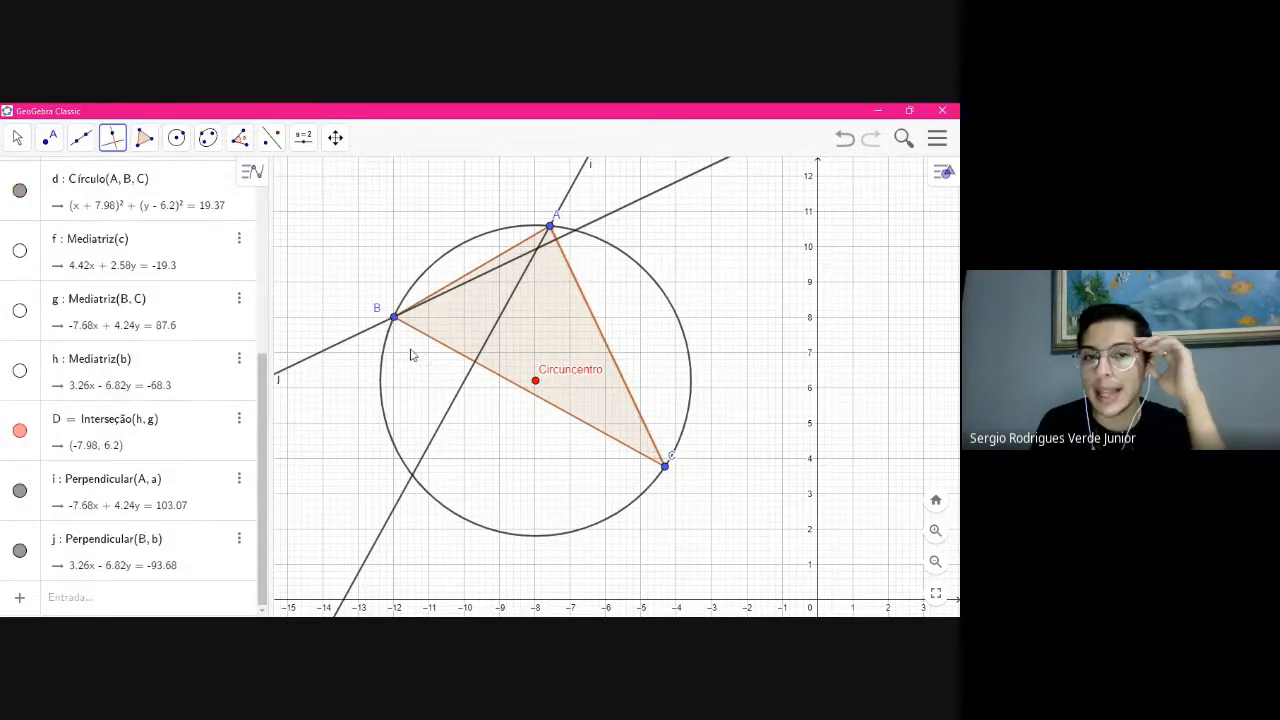
click(500, 262)
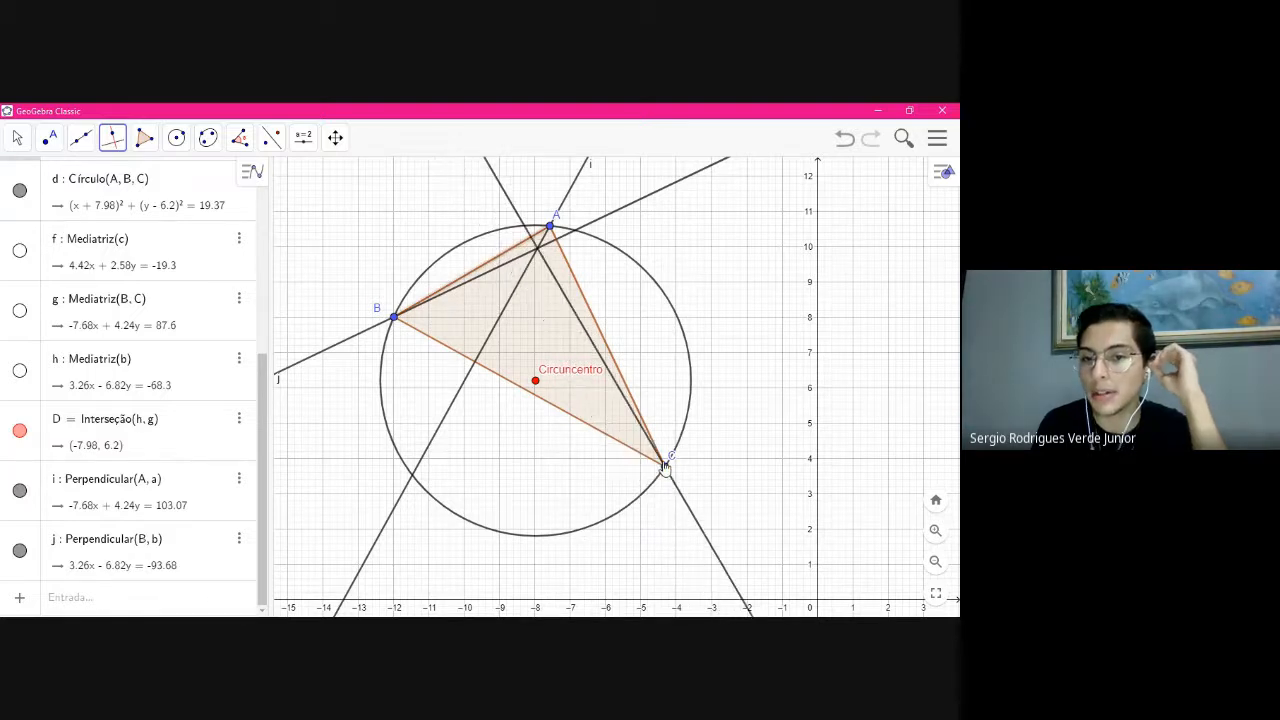
click(666, 468)
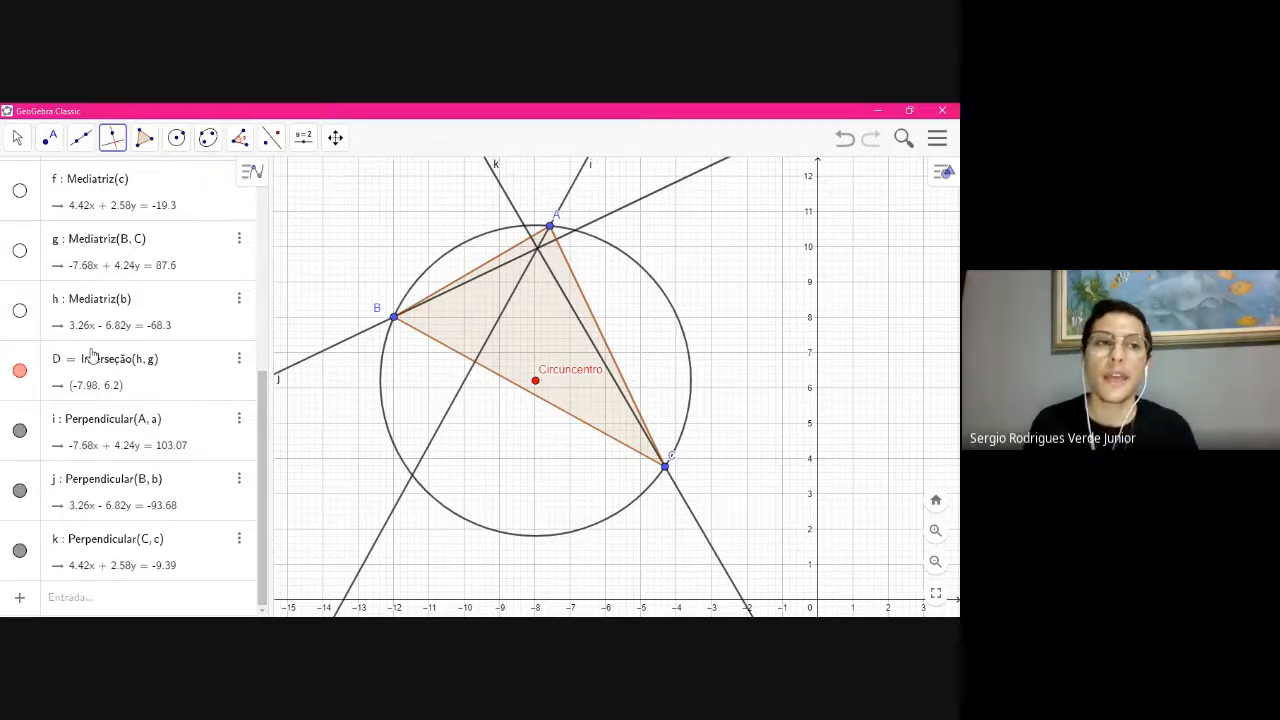
Mark the intersection point of altitudes i and j with the Interseção de Dois Objetos tool
click(53, 139)
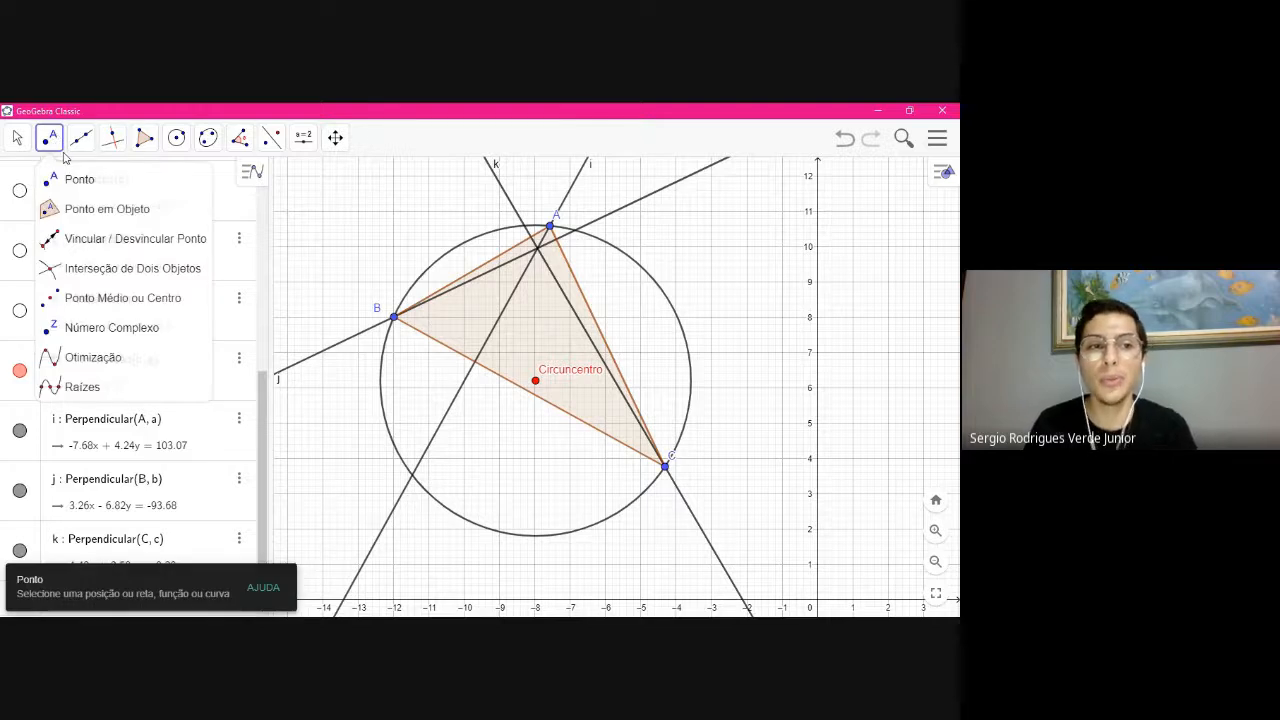
mouse_move(81, 138)
click(95, 266)
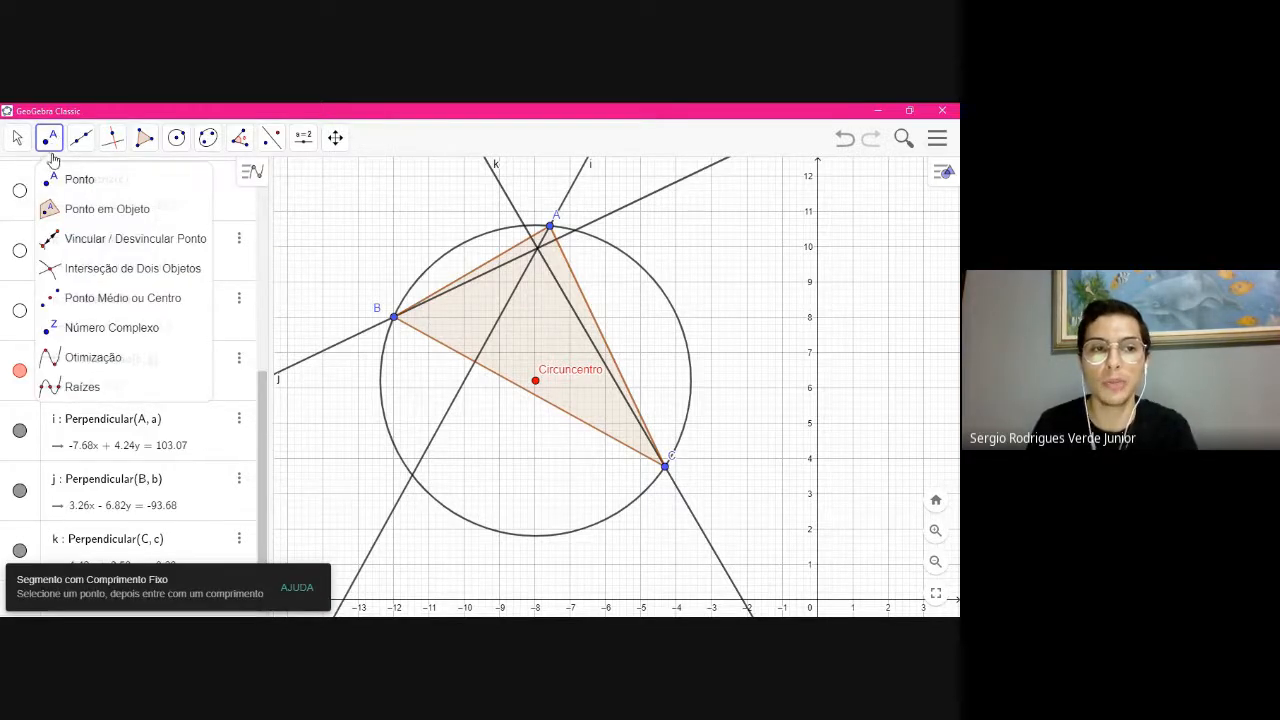
click(162, 270)
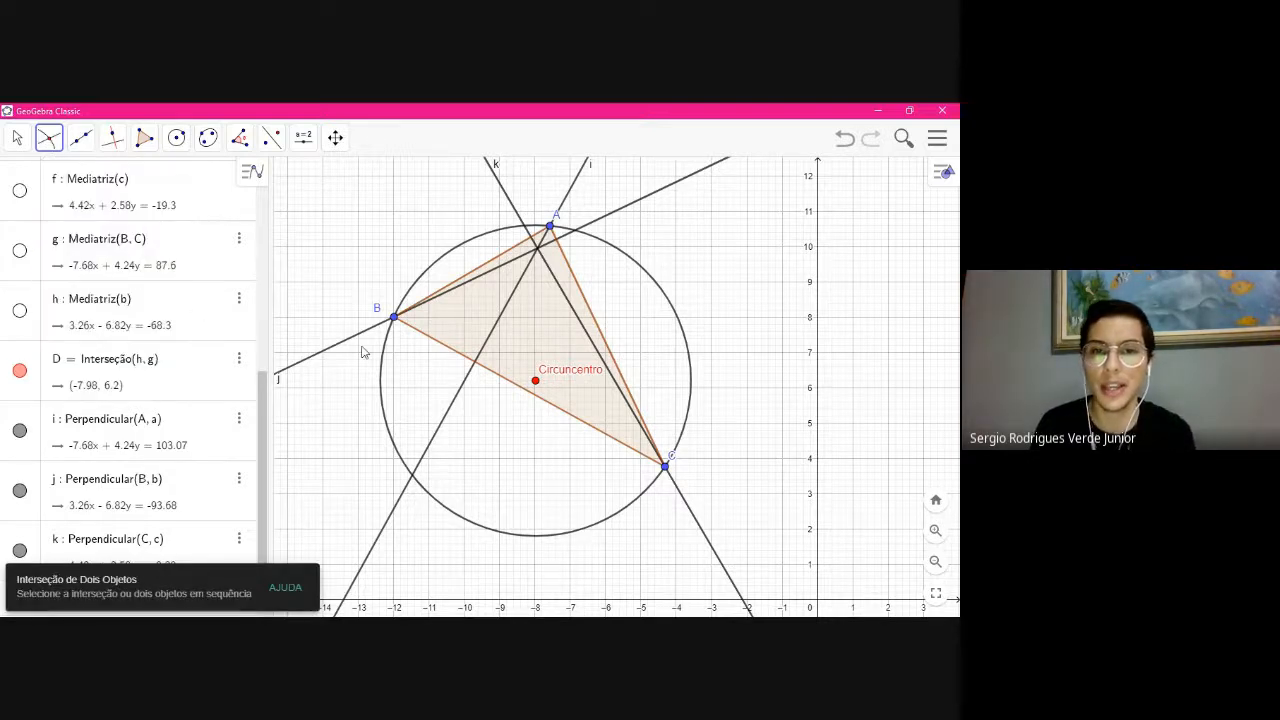
click(462, 394)
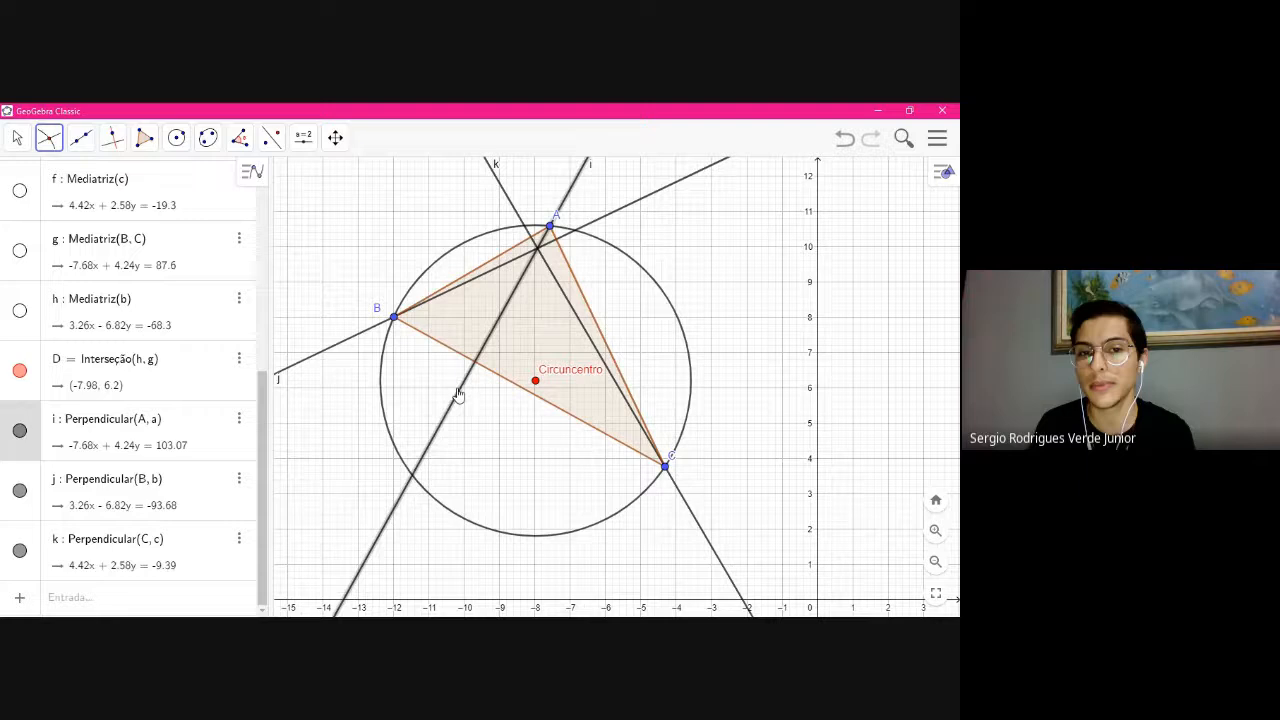
click(340, 349)
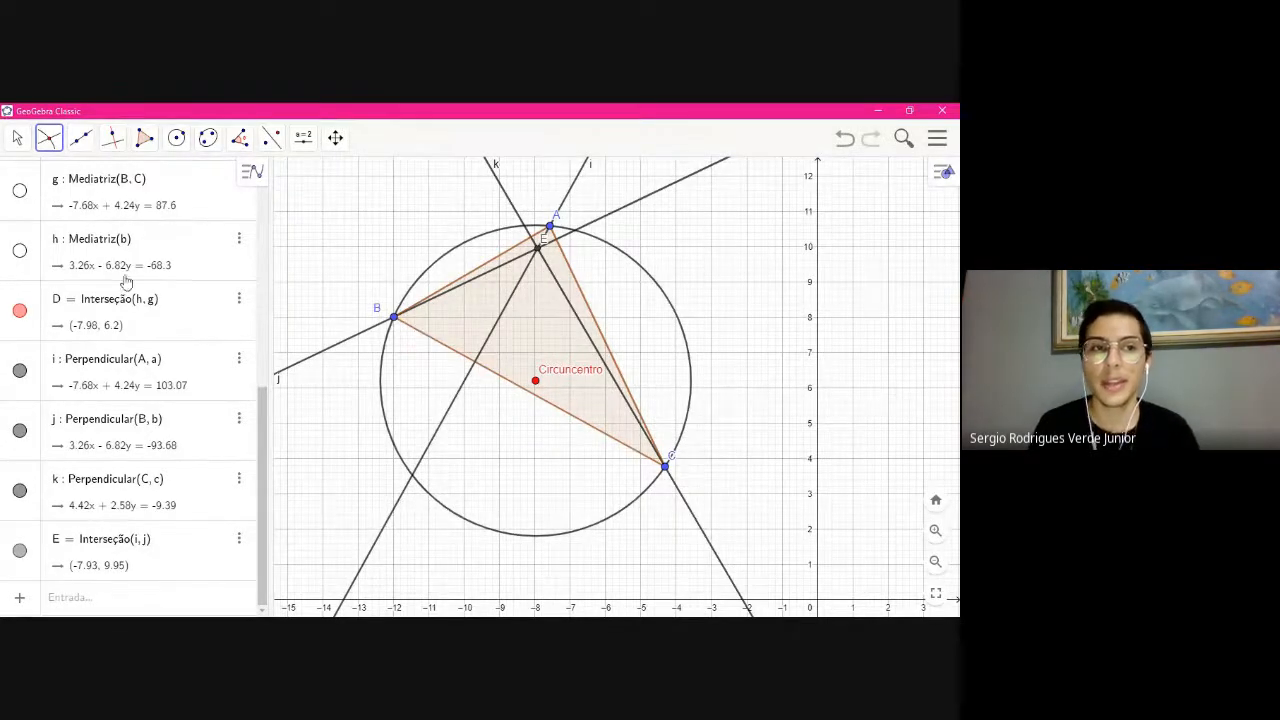
Return to the Mover tool and place the label of intersection point E below the point
scroll(126, 280, up, 6)
click(17, 139)
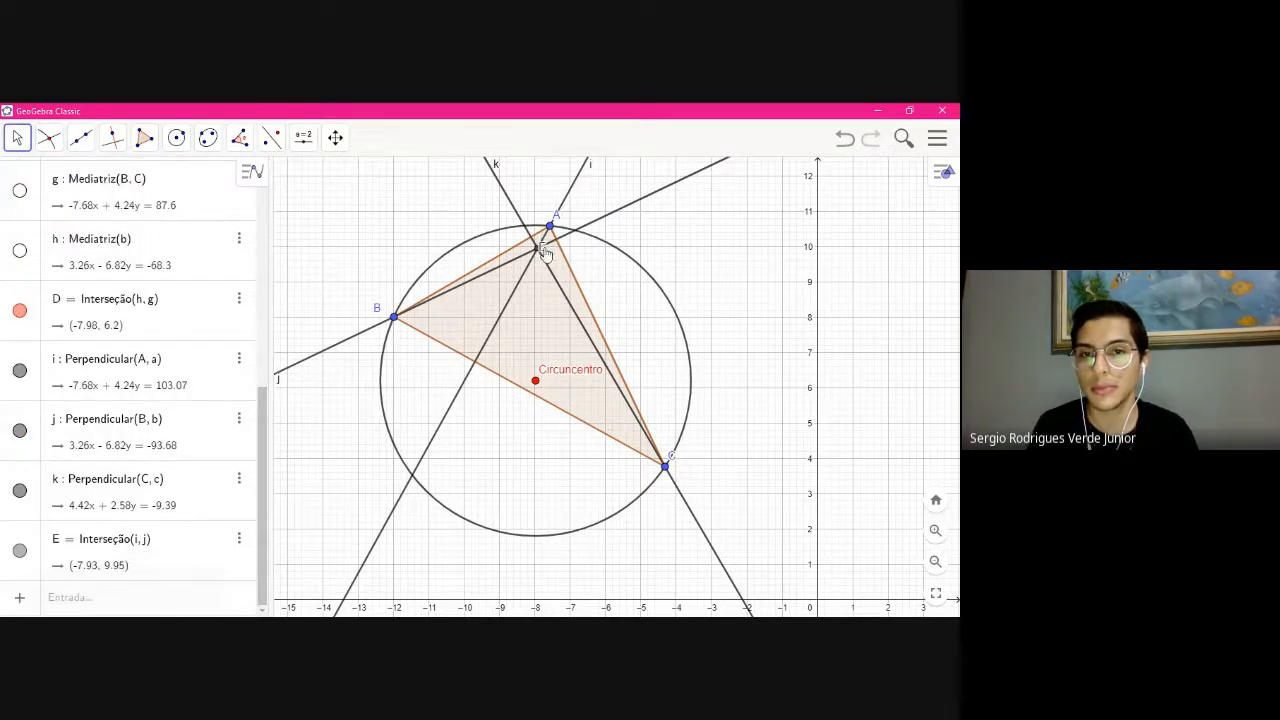
click(538, 250)
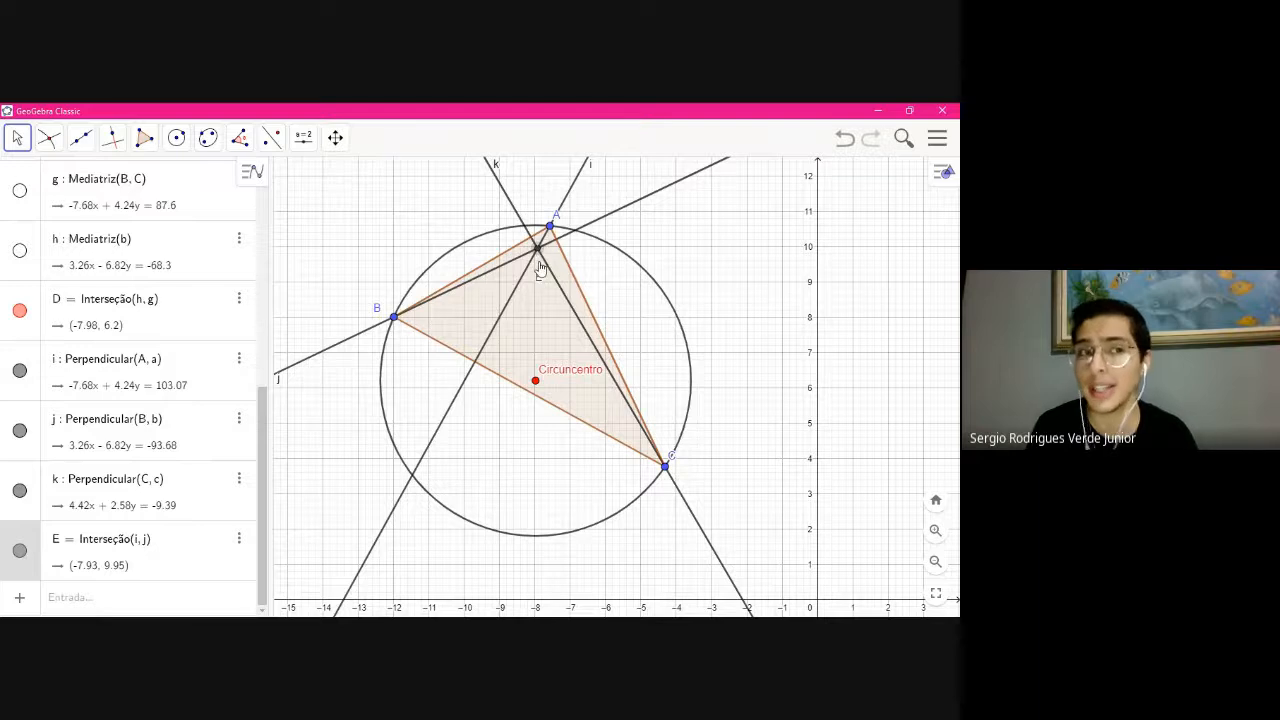
Hide the three perpendicular lines i, j and k, keeping intersection point E shown
scroll(205, 318, up, 5)
scroll(220, 340, down, 5)
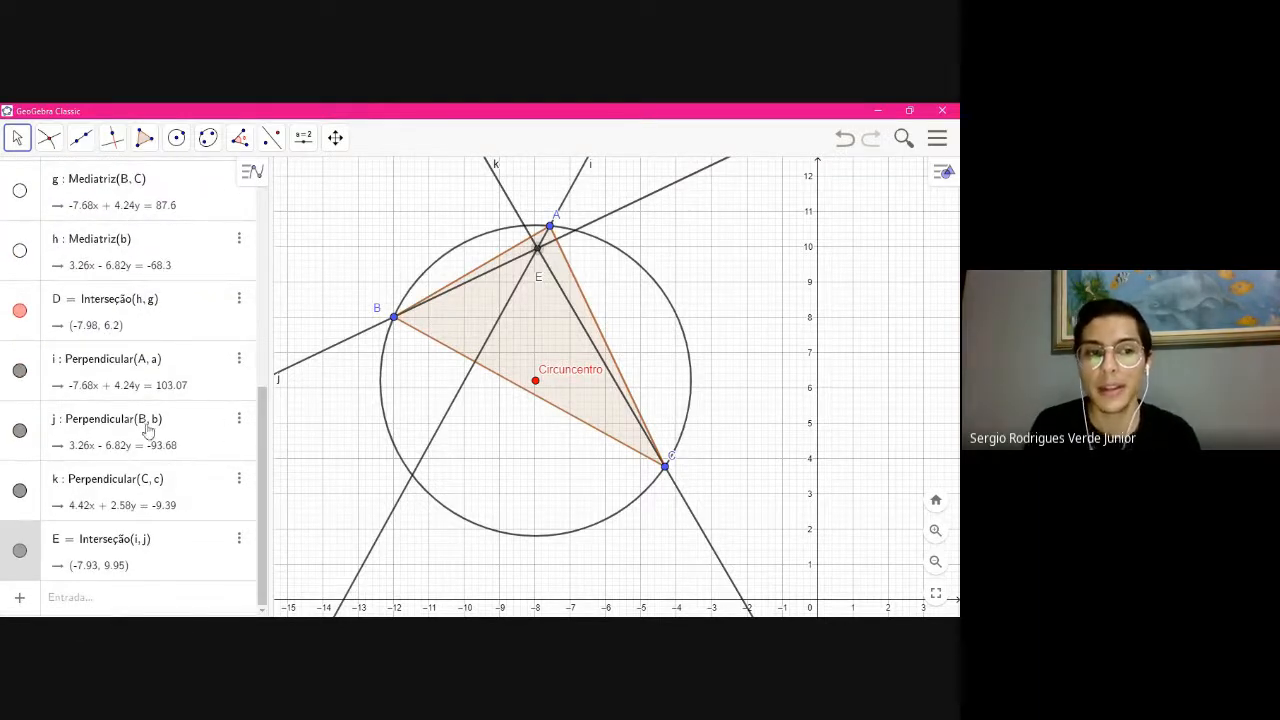
click(20, 372)
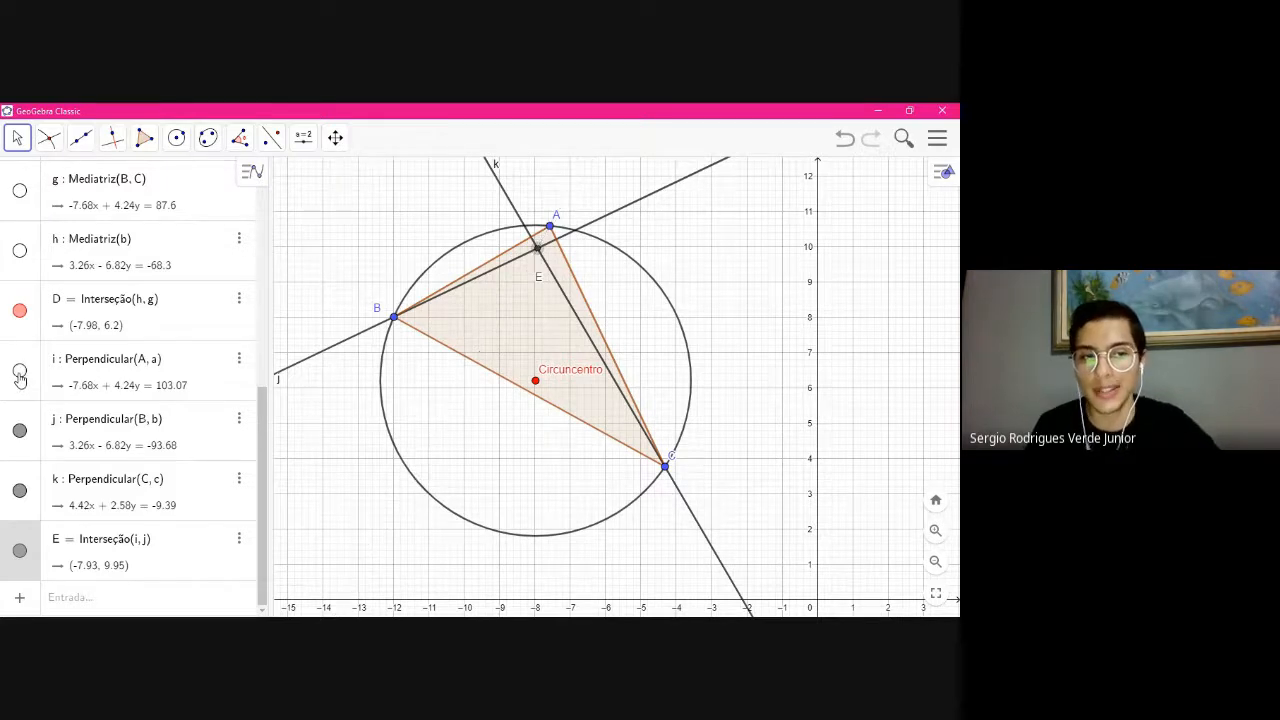
click(20, 430)
click(20, 490)
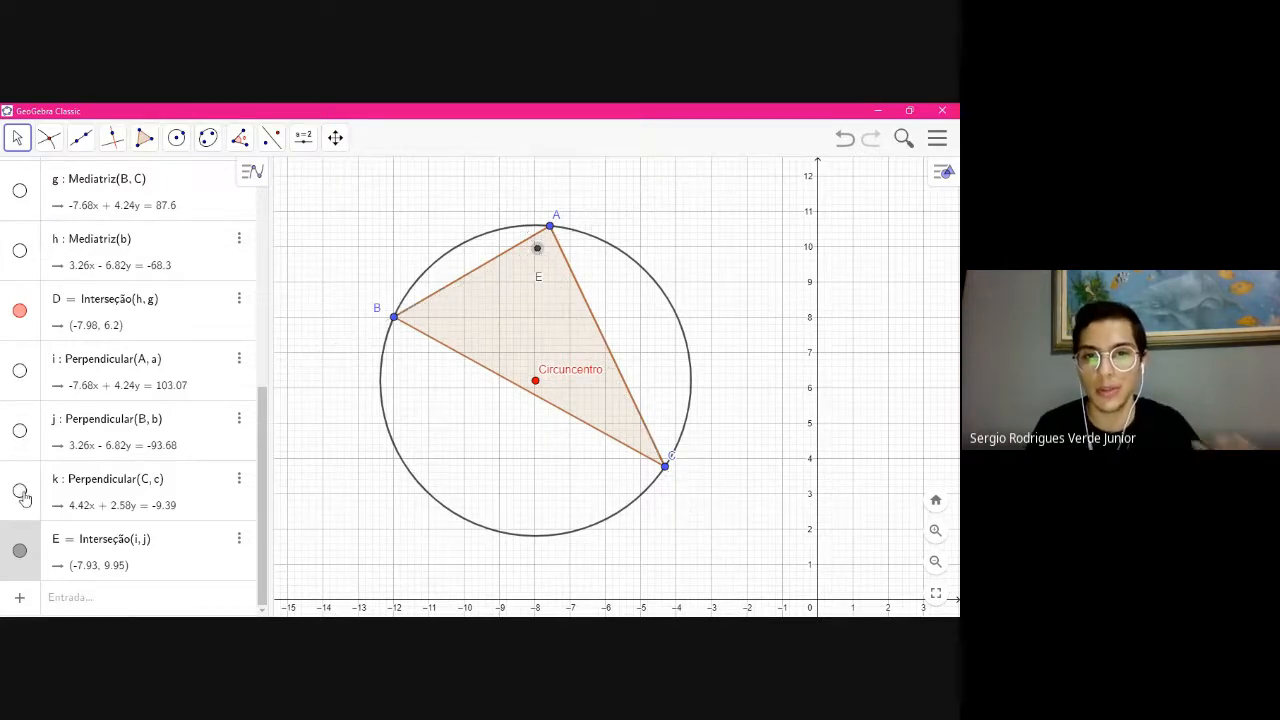
Open the settings of intersection point E and colour it orange (#FF7F00)
right_click(538, 250)
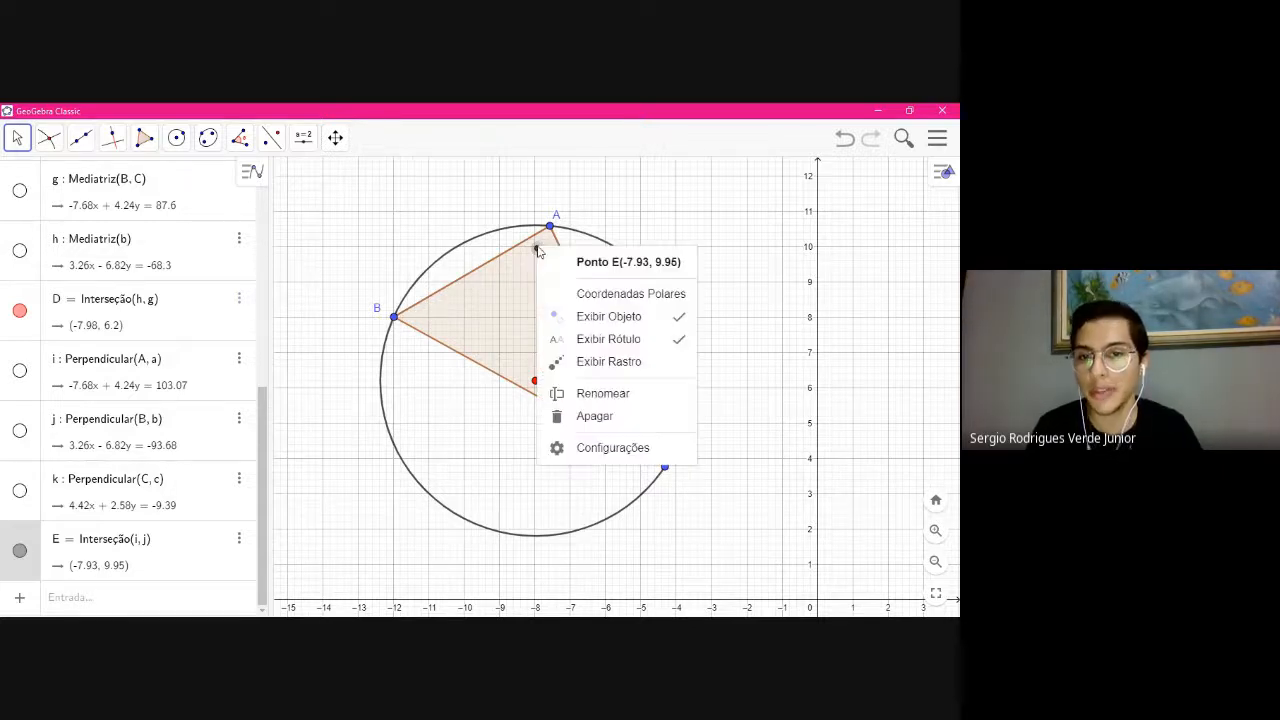
click(606, 449)
click(753, 171)
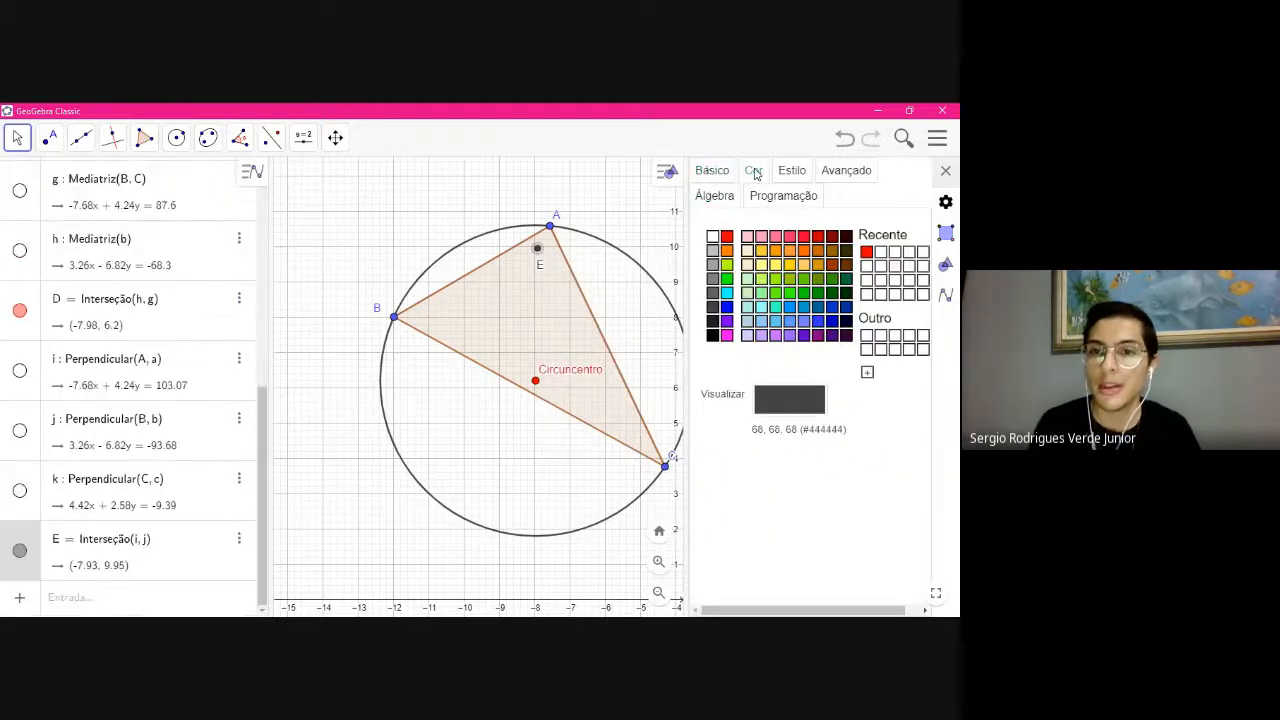
click(728, 321)
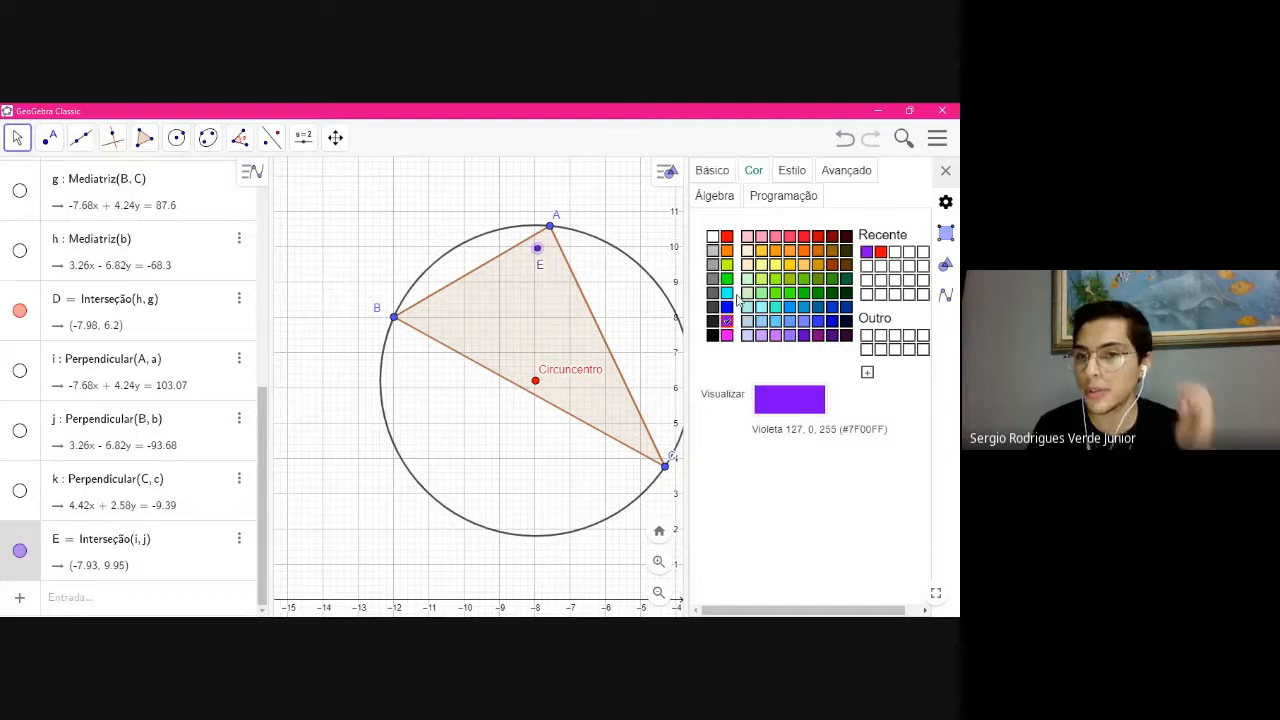
click(727, 250)
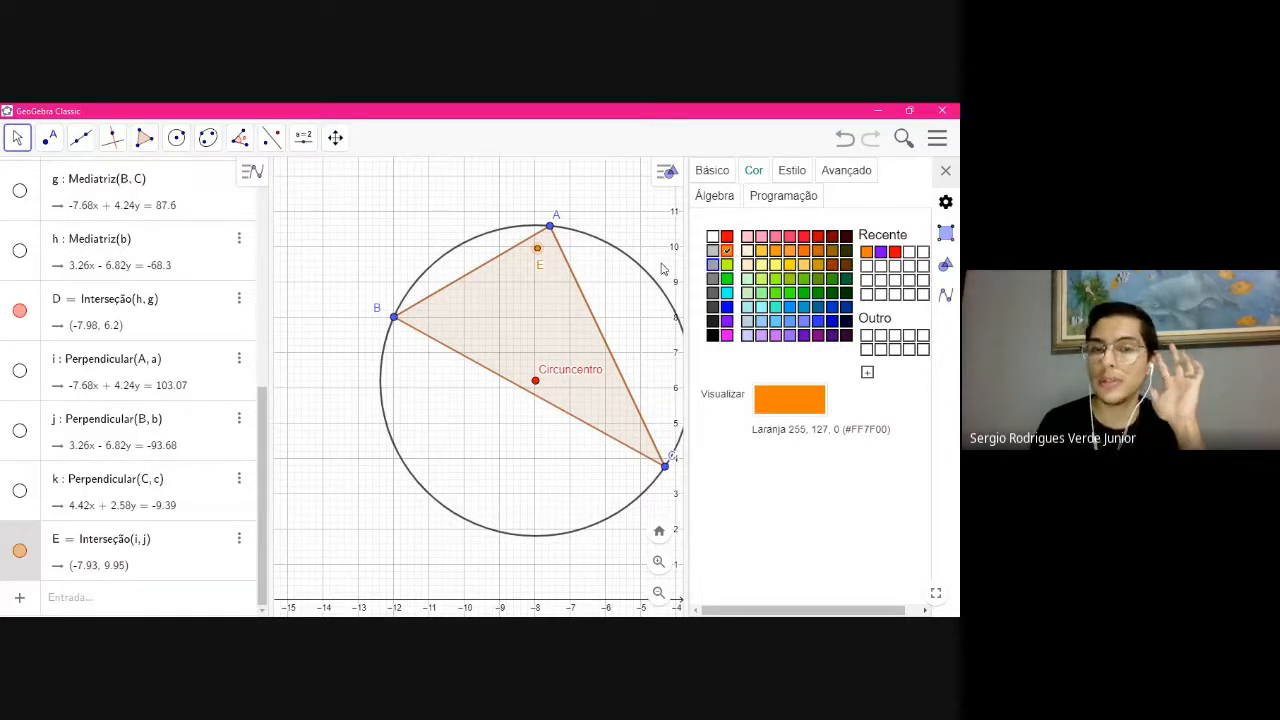
Give intersection point E the caption "Ortocentro"
click(789, 170)
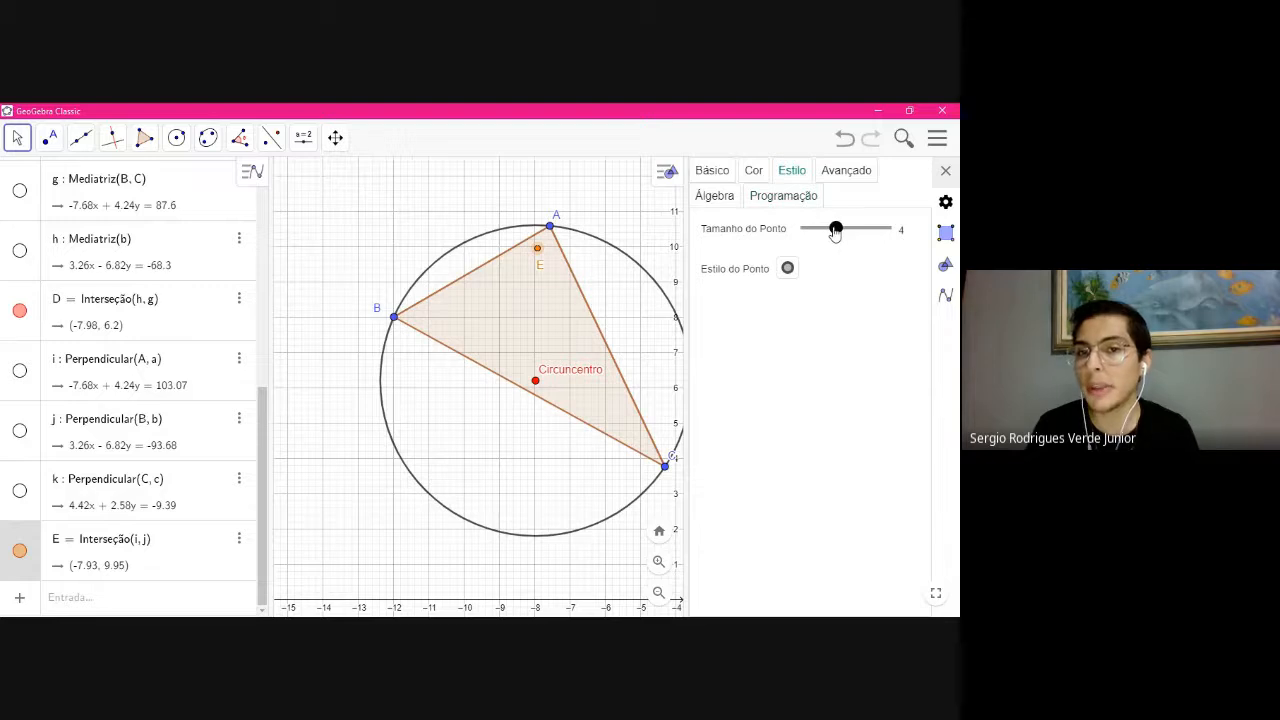
click(711, 170)
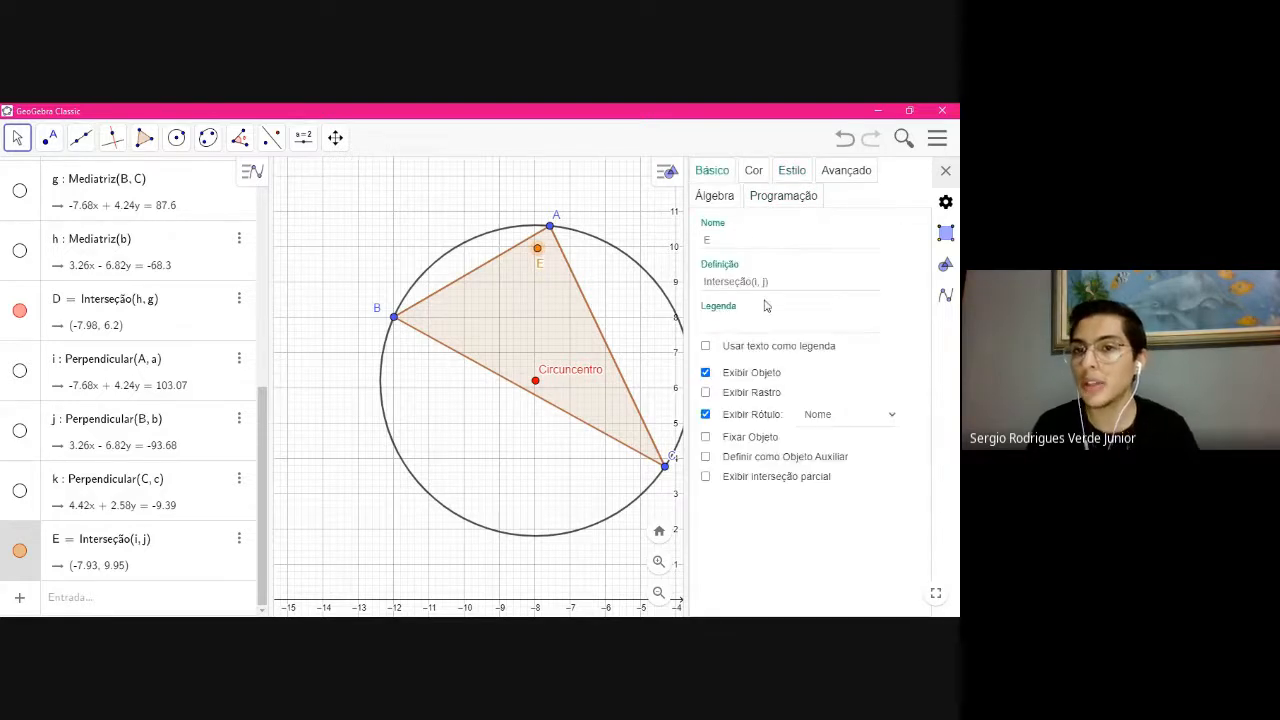
click(746, 326)
text(Or)
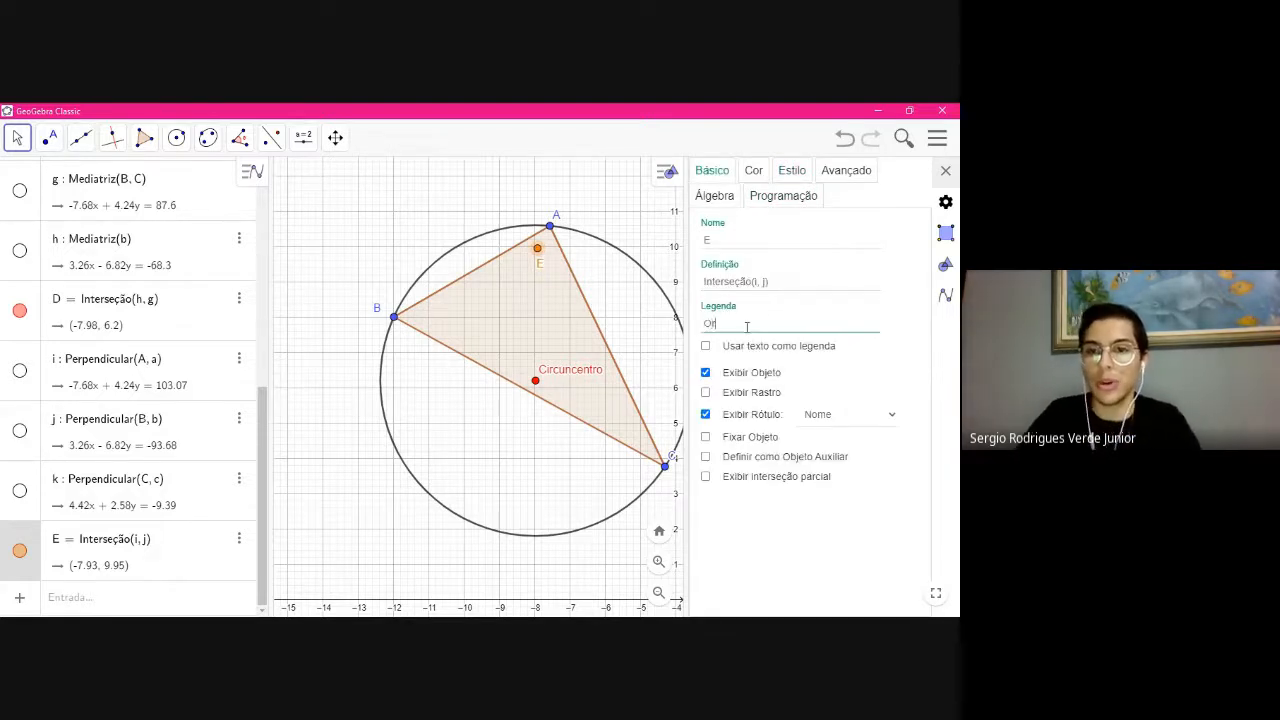
text(tocentro)
key(Return)
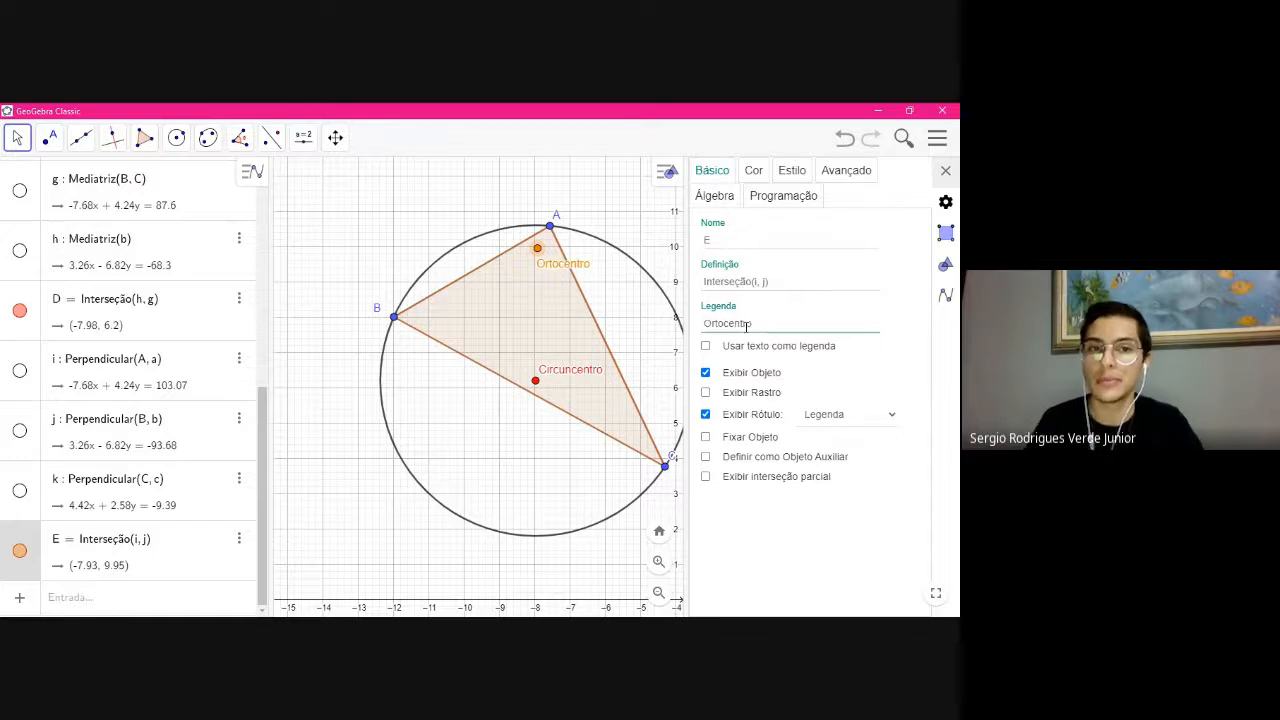
Close the settings of point E and undo the accidental move of the triangle
drag(560, 278, 547, 278)
click(945, 170)
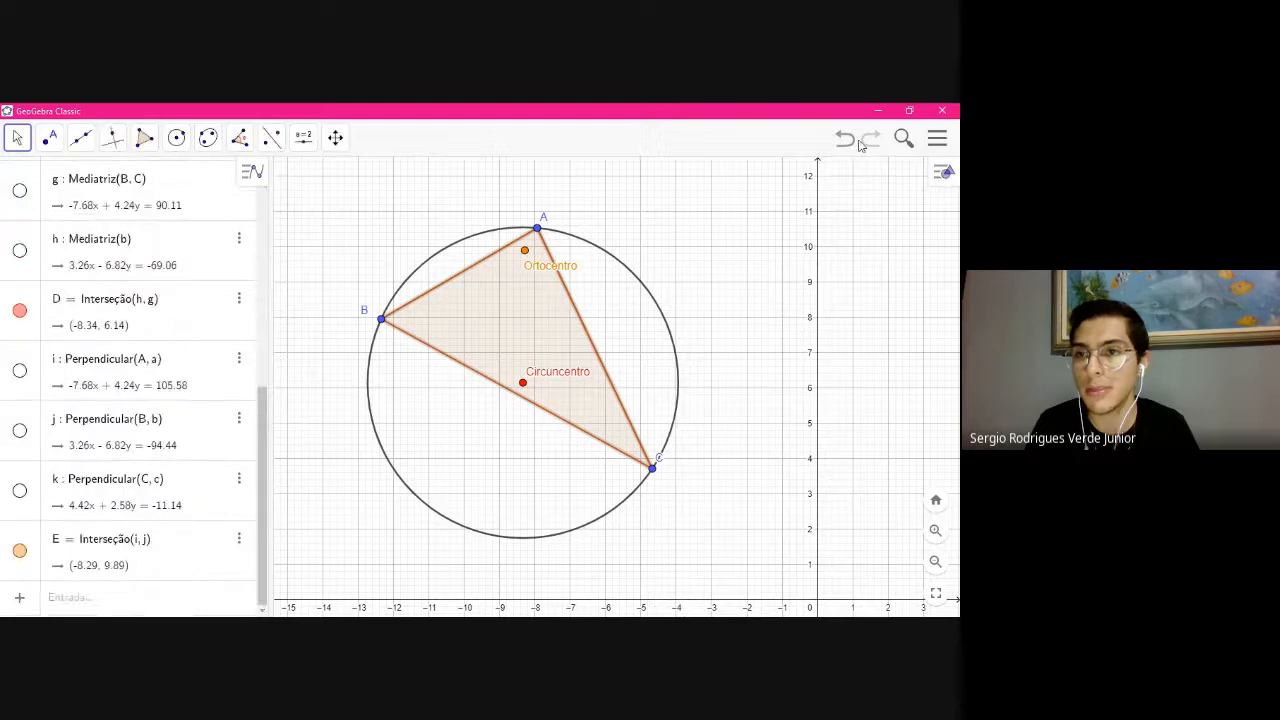
click(845, 140)
With the Mover tool, shift the "Ortocentro" label leftwards so it sits centred beneath its point
click(16, 138)
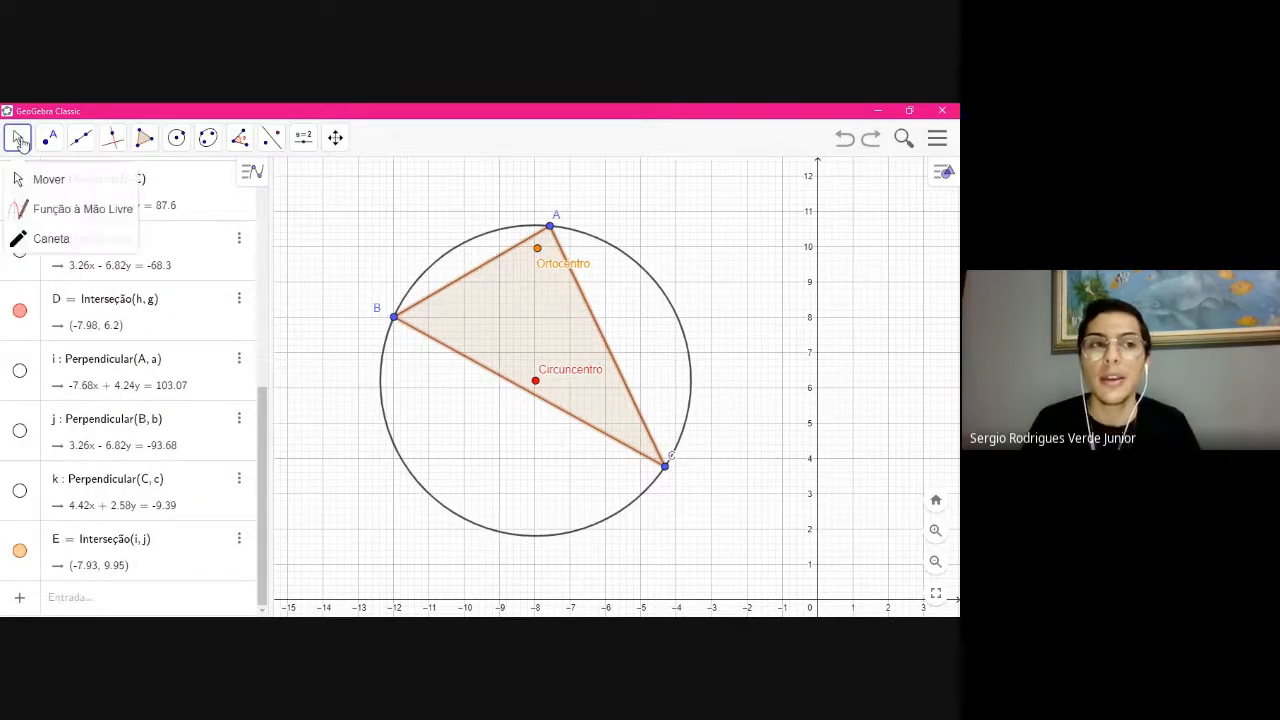
click(40, 176)
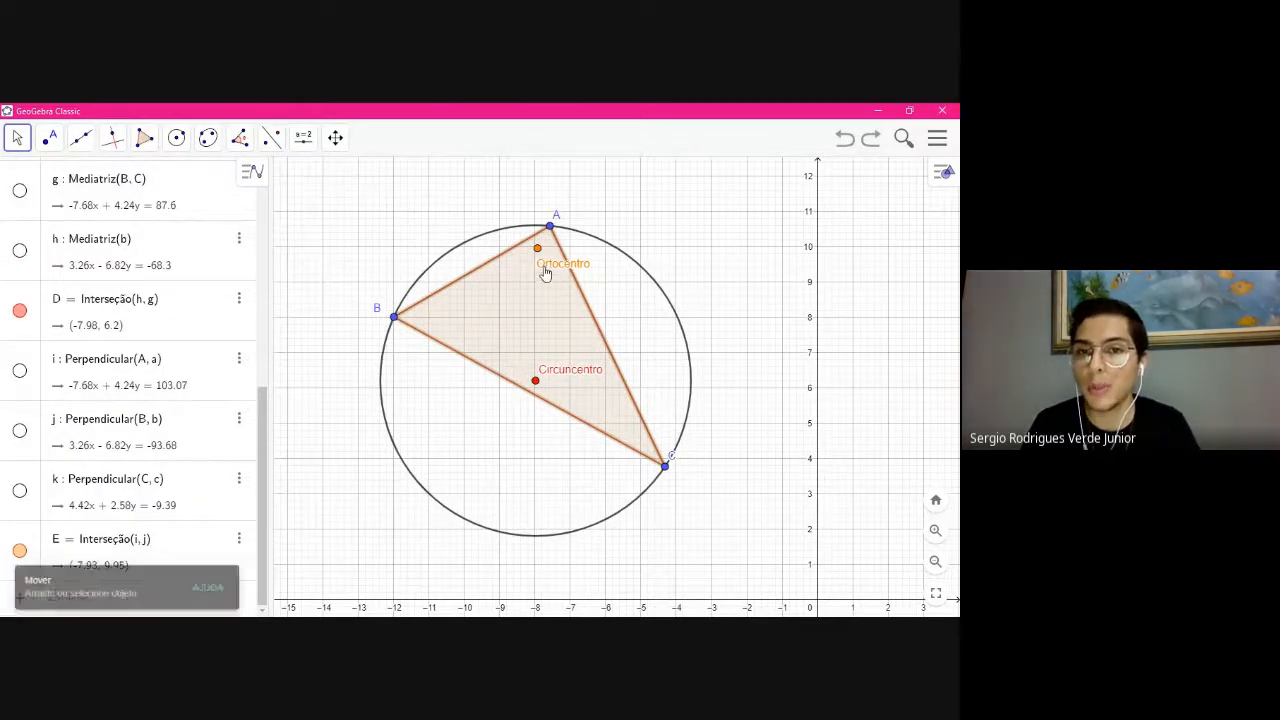
drag(546, 271, 515, 273)
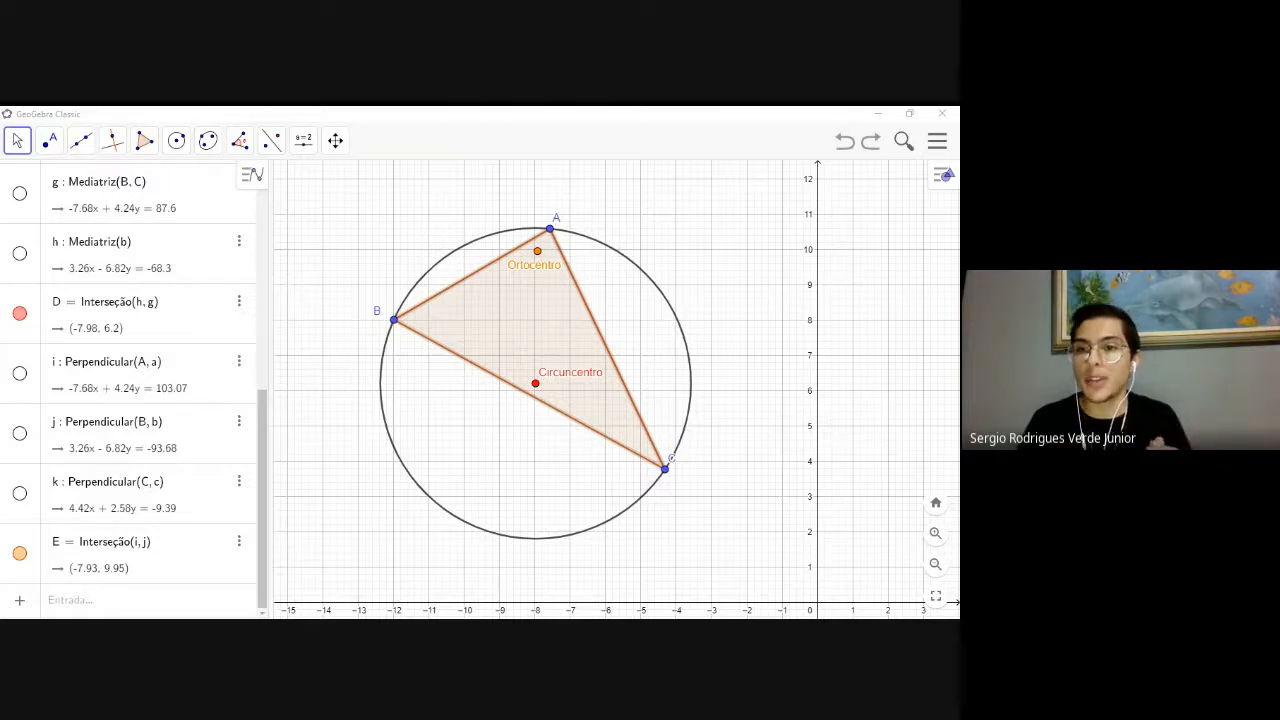
Deselect the triangle and choose the Ponto Médio ou Centro tool
click(877, 263)
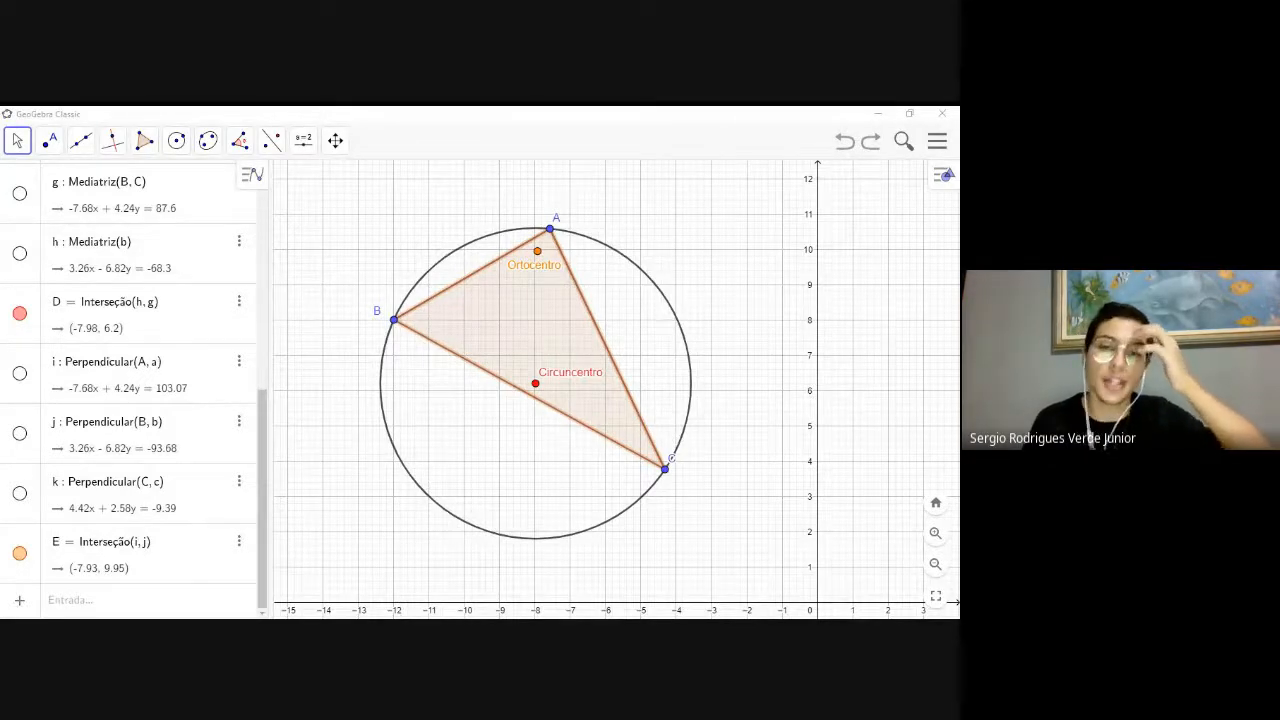
click(620, 190)
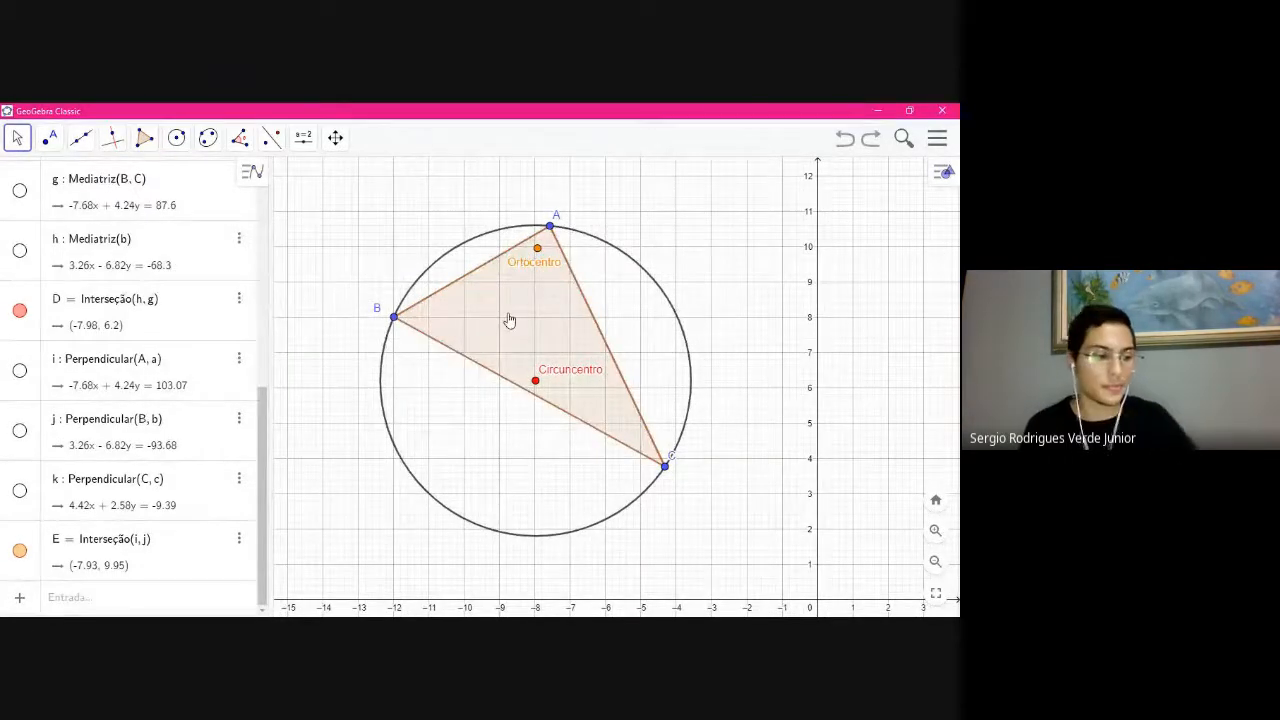
click(48, 138)
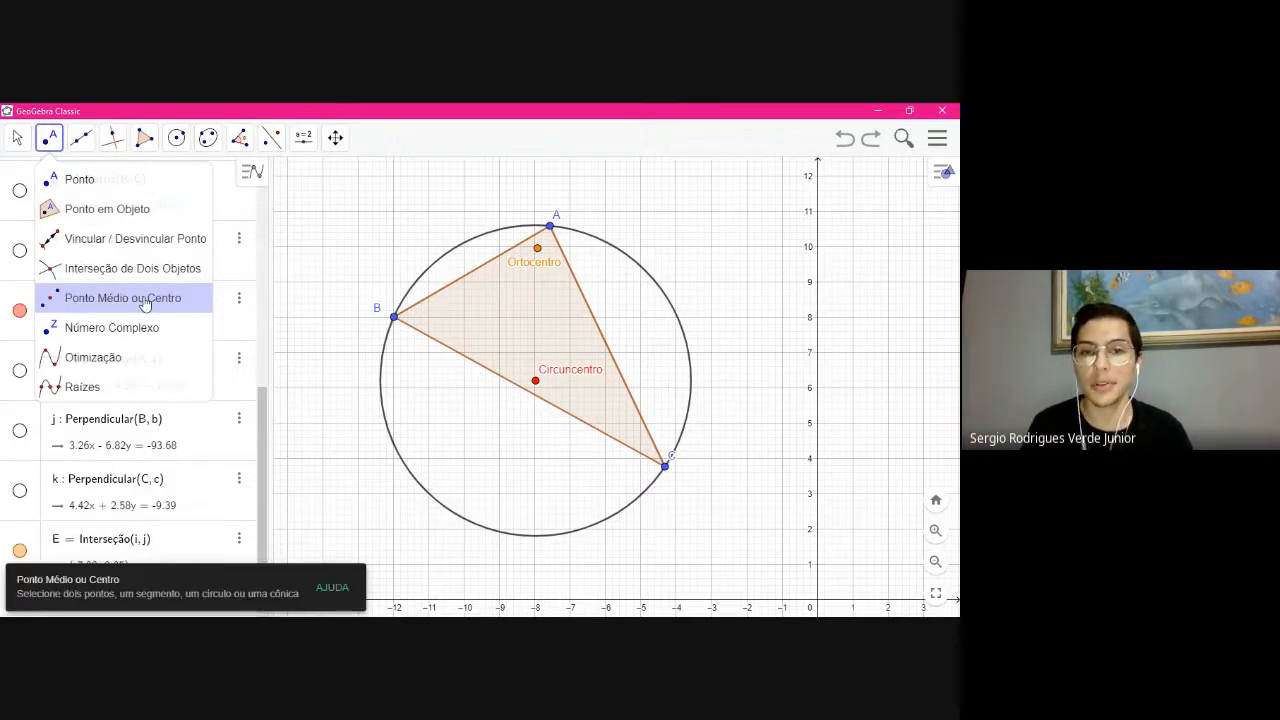
Activate the Intersection tool and show the hidden altitudes i and j through vertices A and B
click(109, 302)
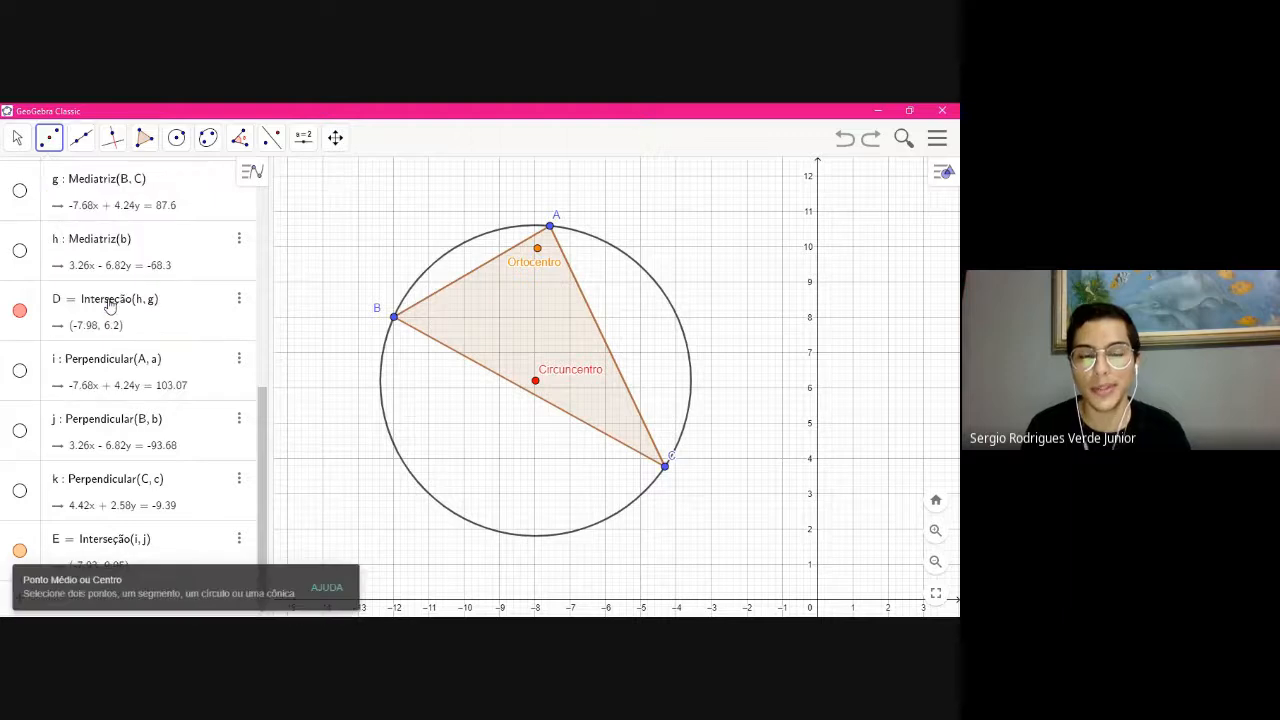
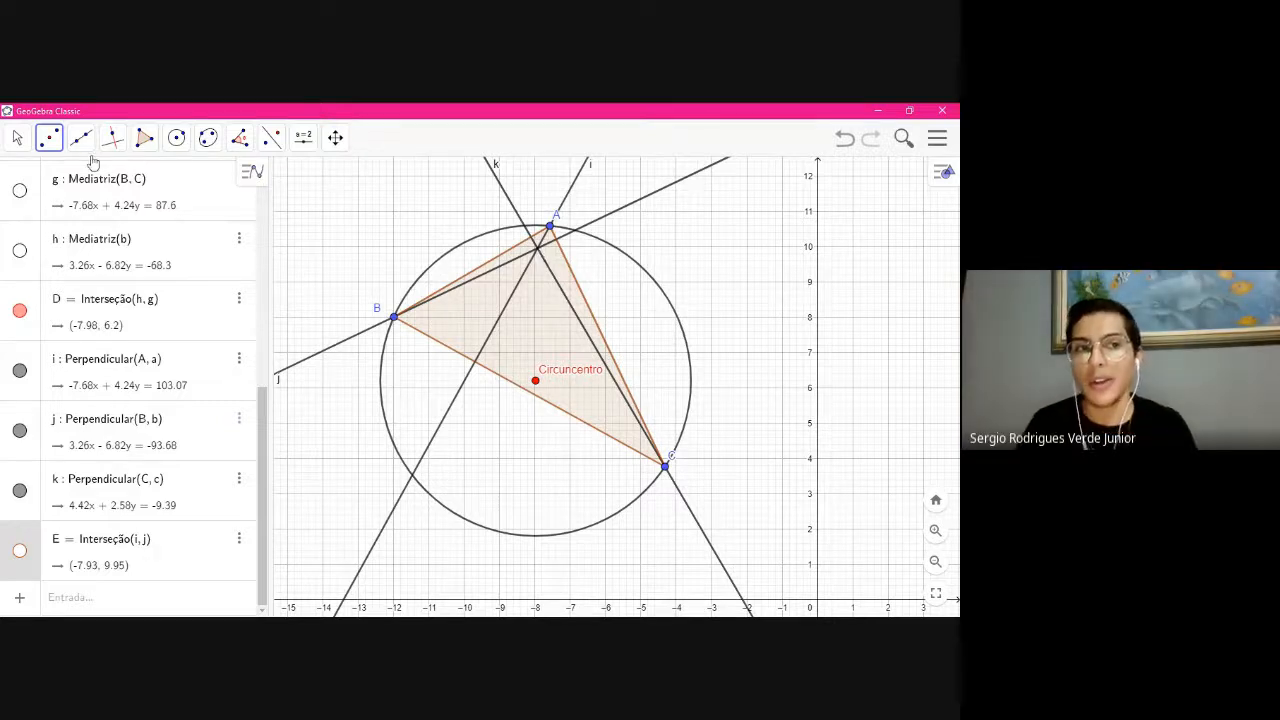
click(53, 145)
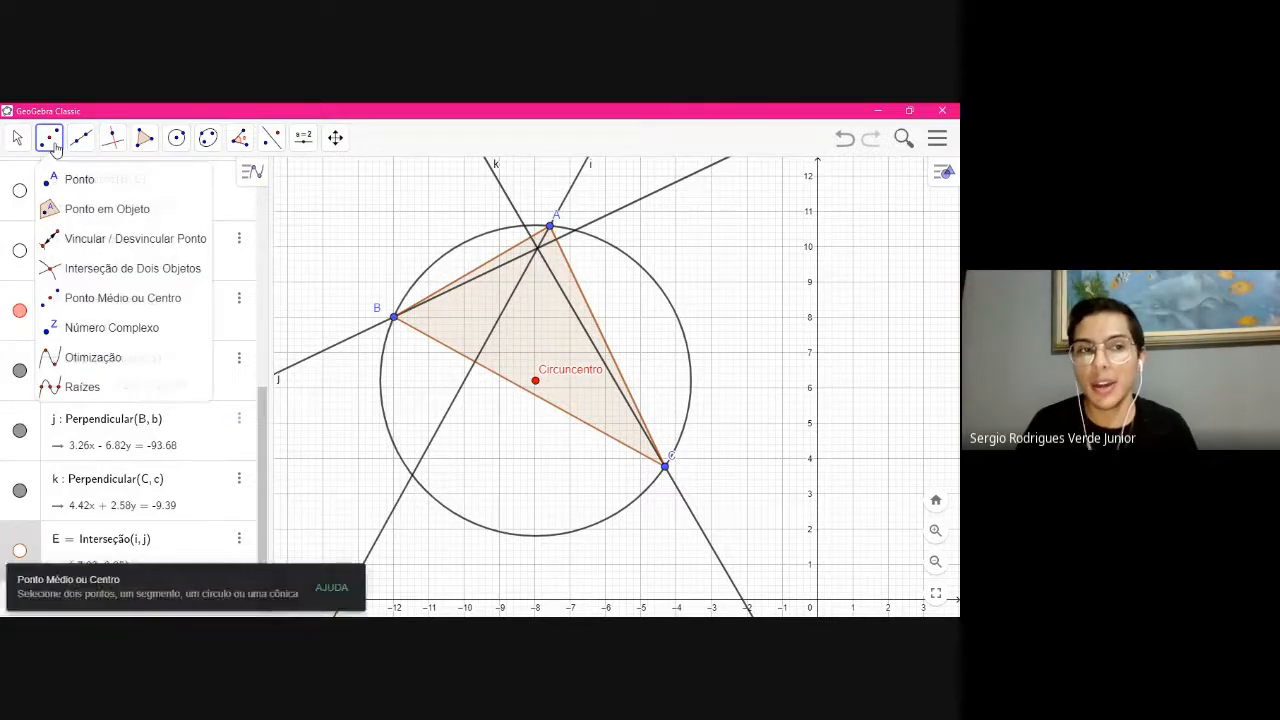
click(108, 270)
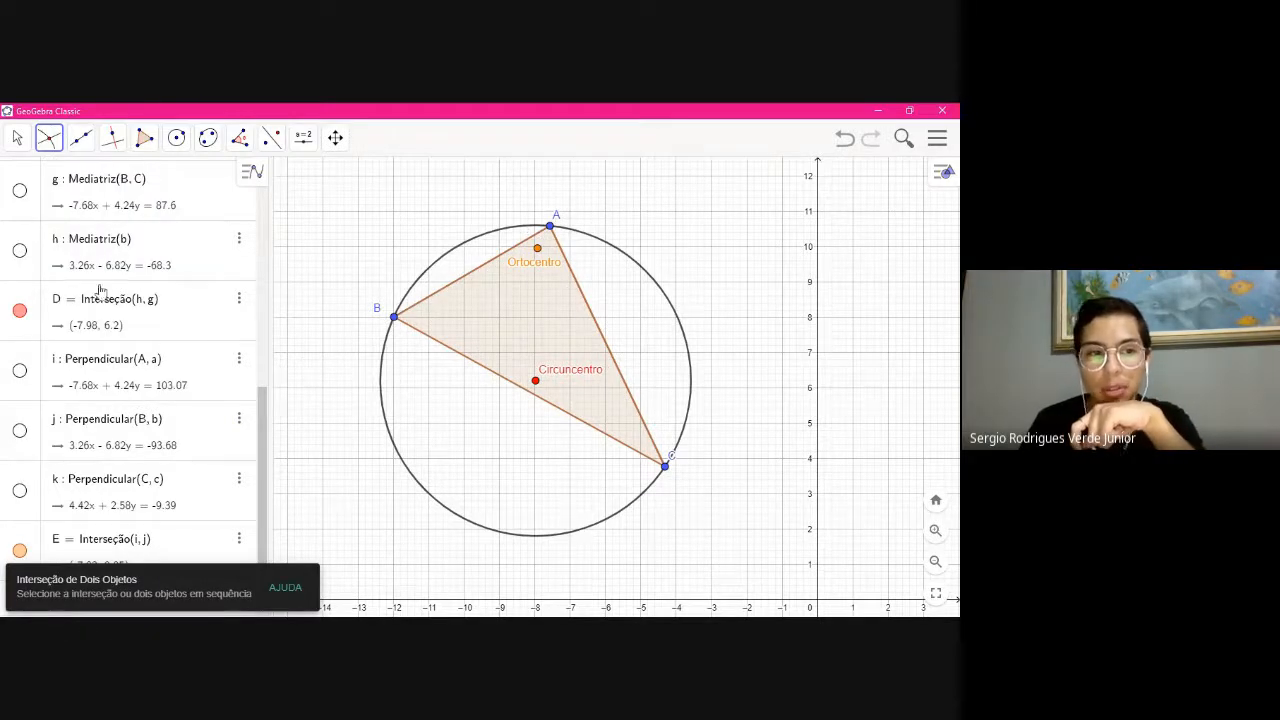
click(20, 372)
click(20, 430)
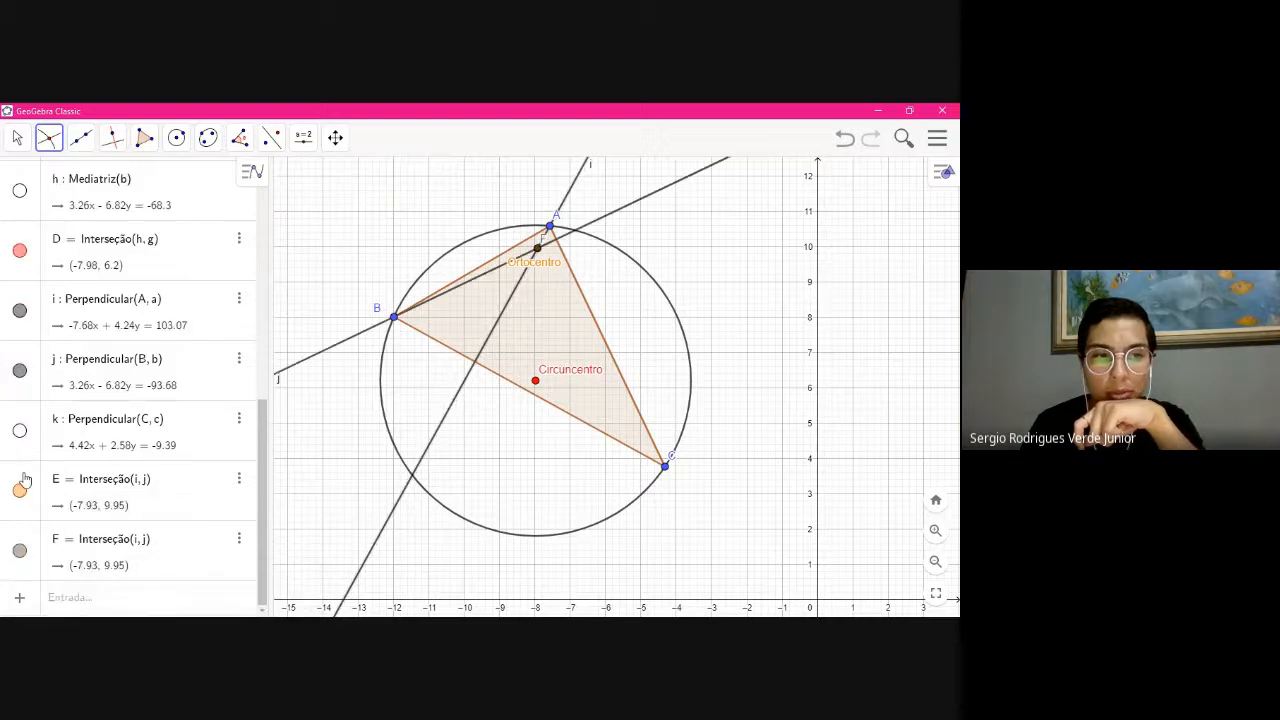
Undo the extra intersection point and the visibility changes back to all three altitudes shown, and hide the existing orthocenter point E
click(845, 146)
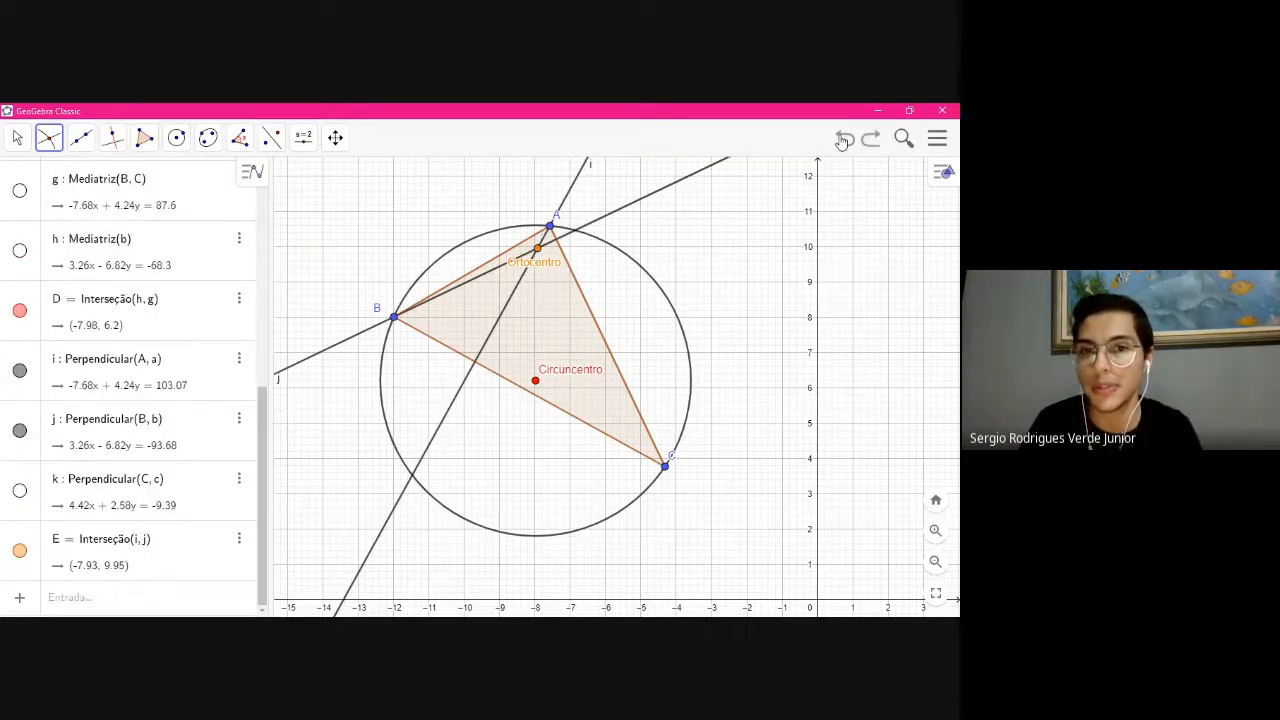
click(843, 144)
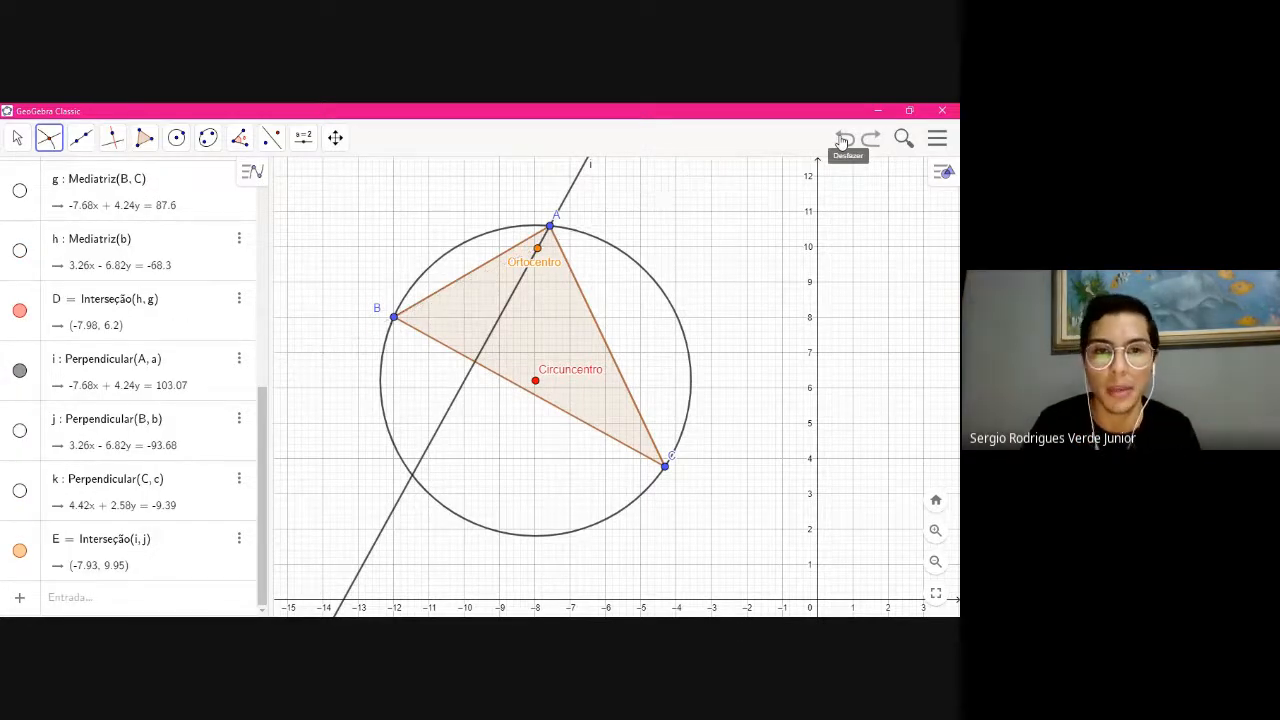
click(843, 144)
click(843, 144)
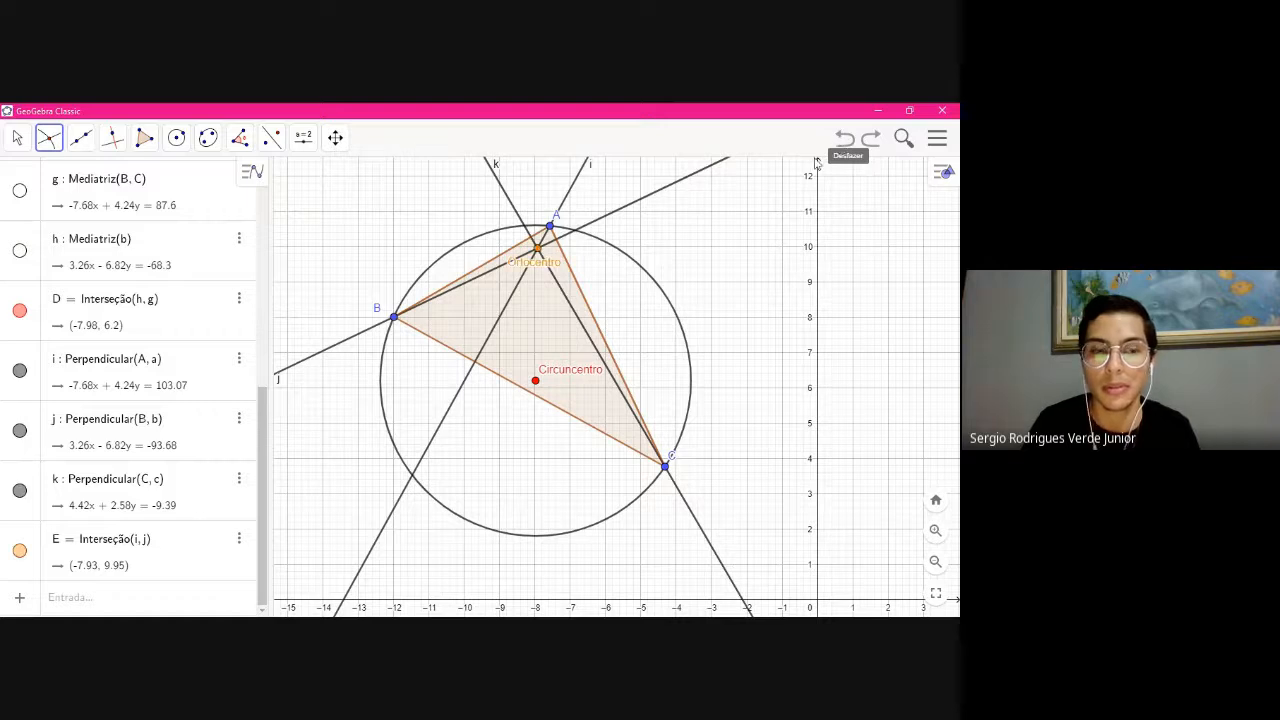
click(17, 137)
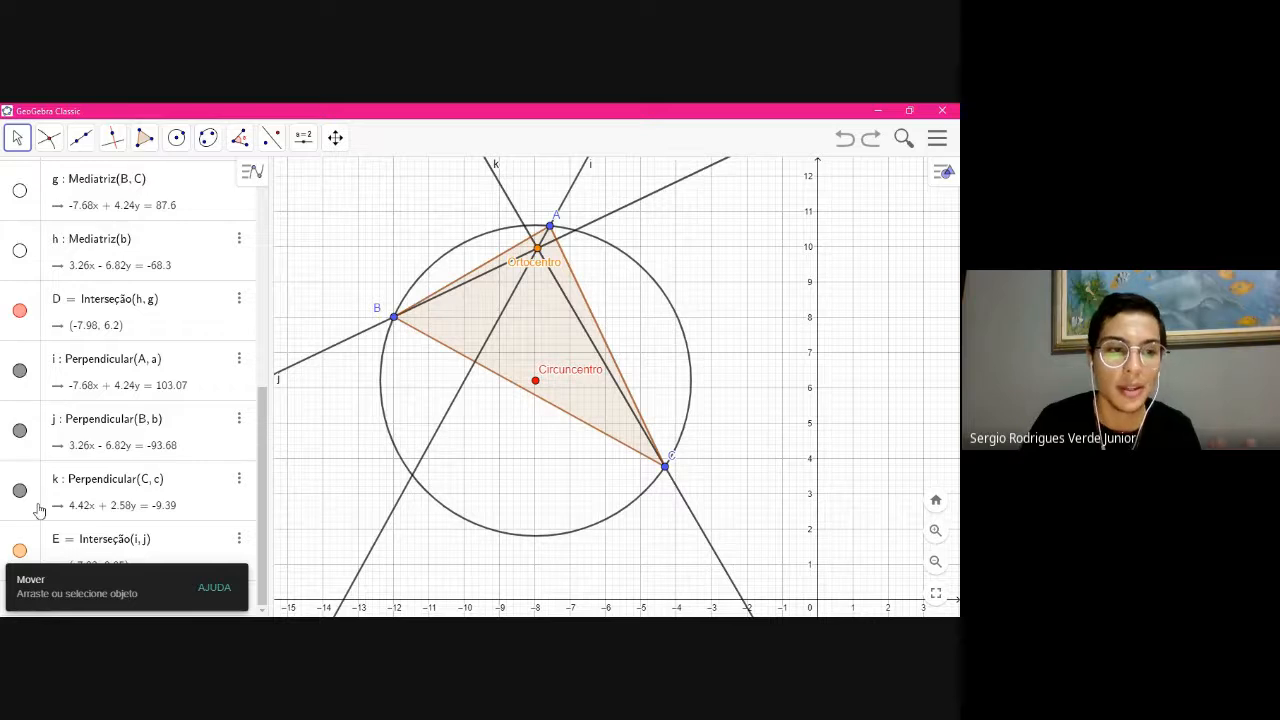
click(20, 550)
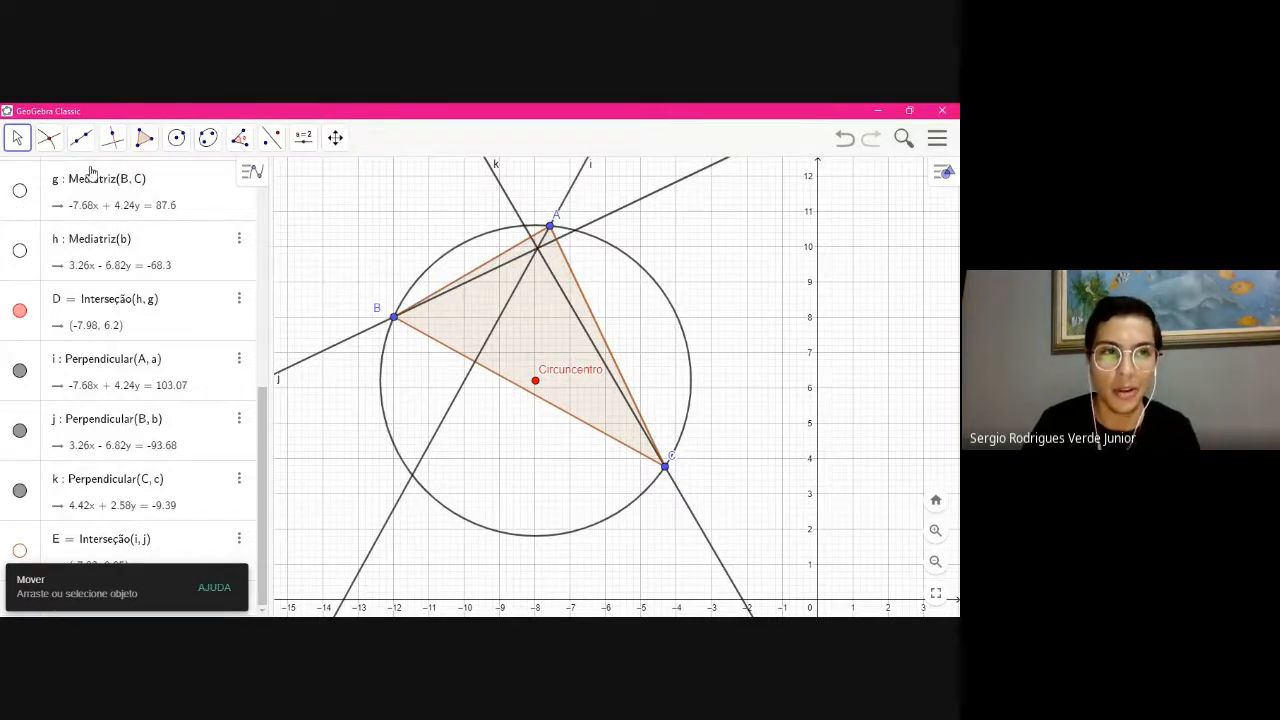
click(48, 137)
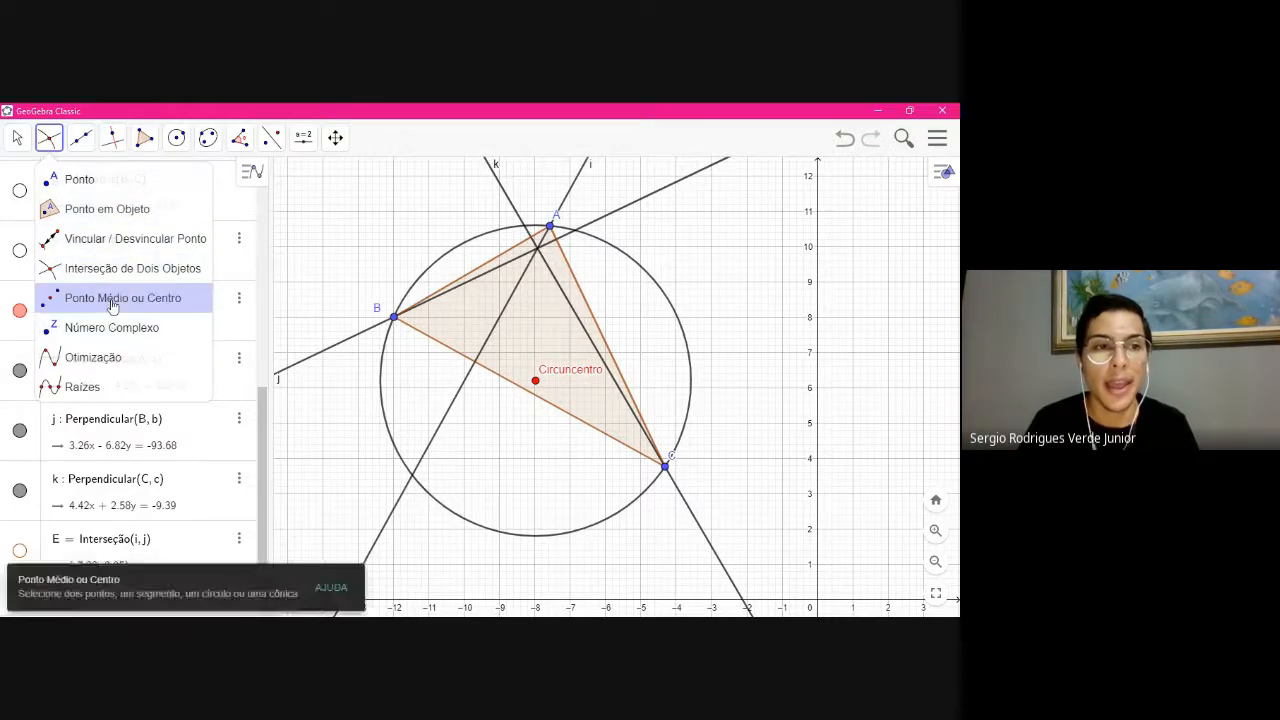
click(110, 298)
click(51, 140)
click(97, 268)
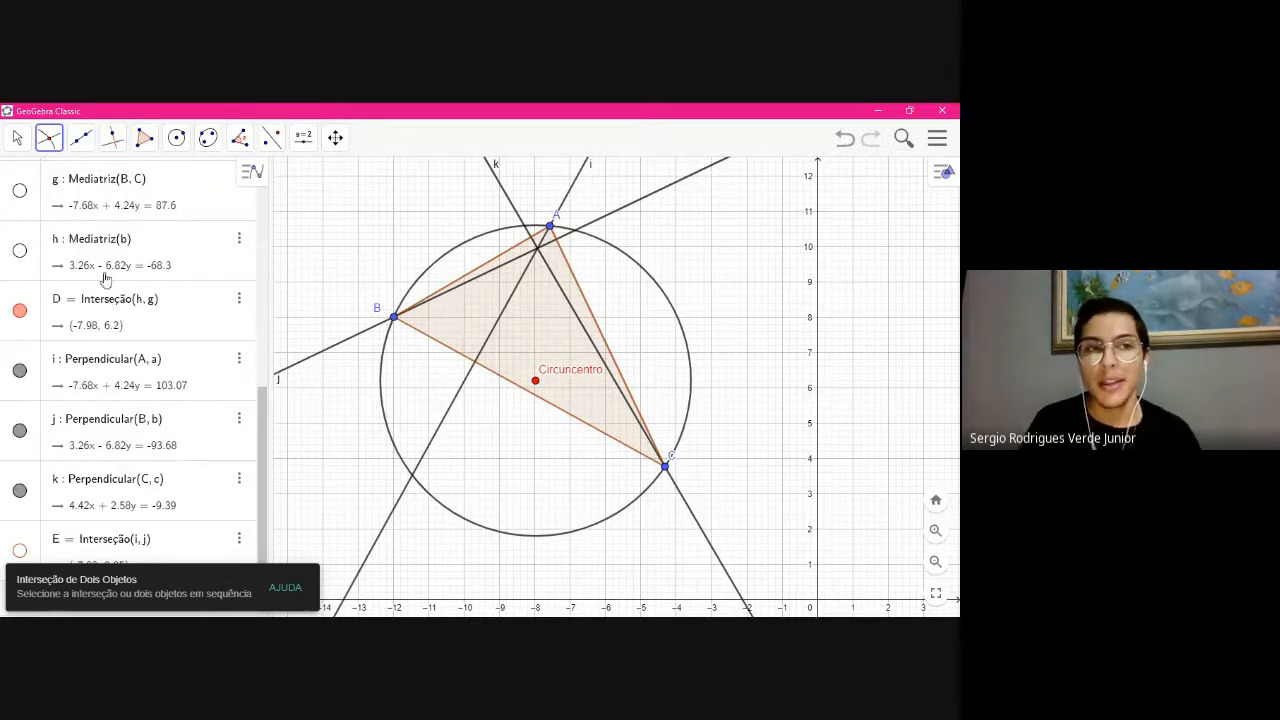
click(50, 145)
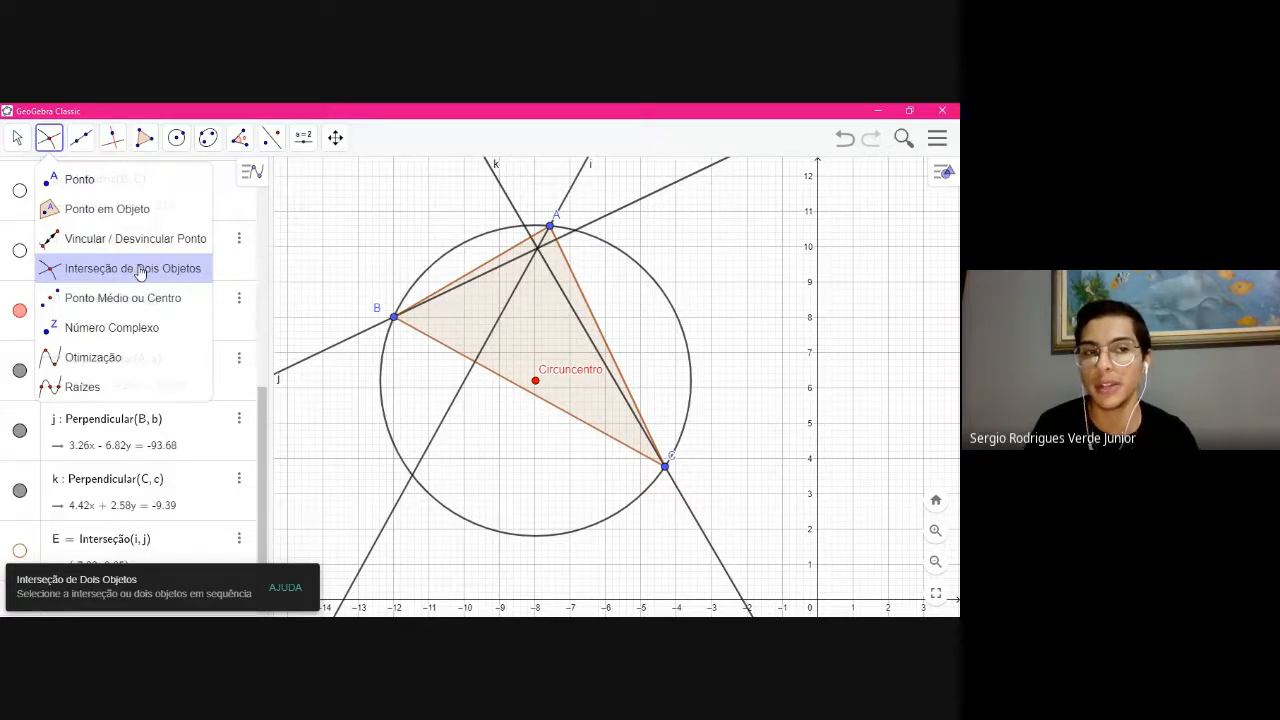
click(17, 138)
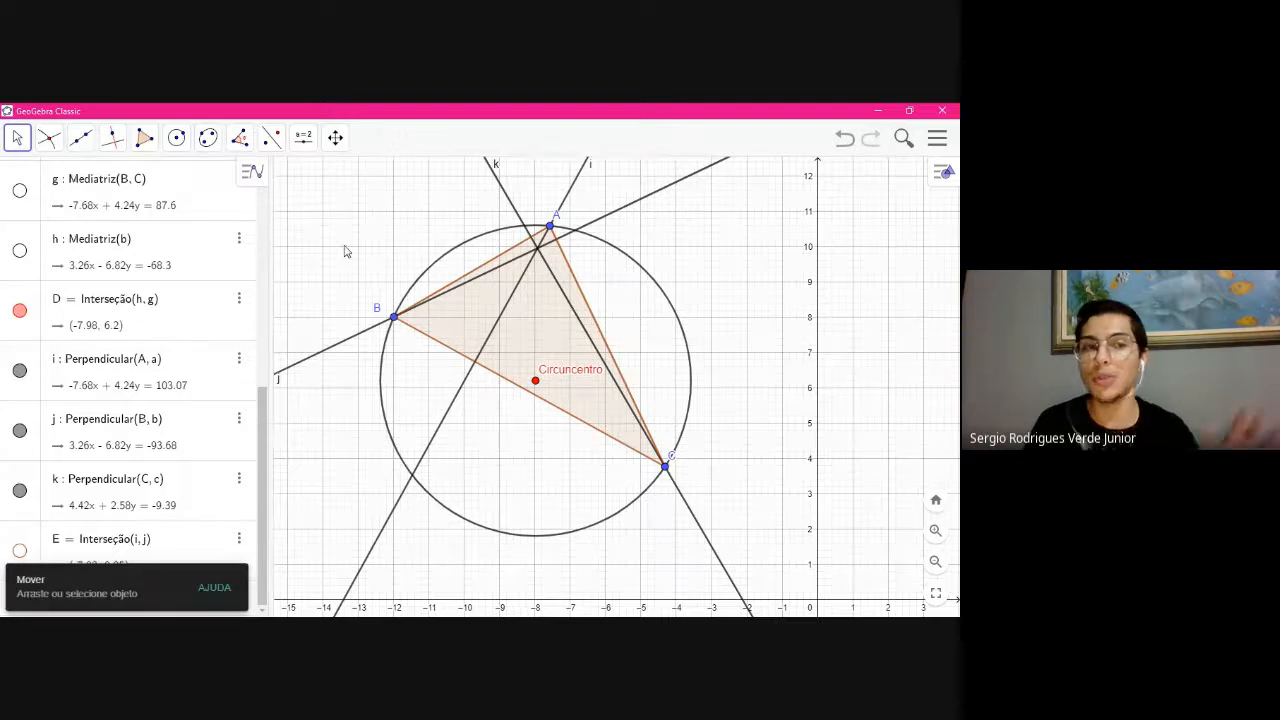
click(17, 138)
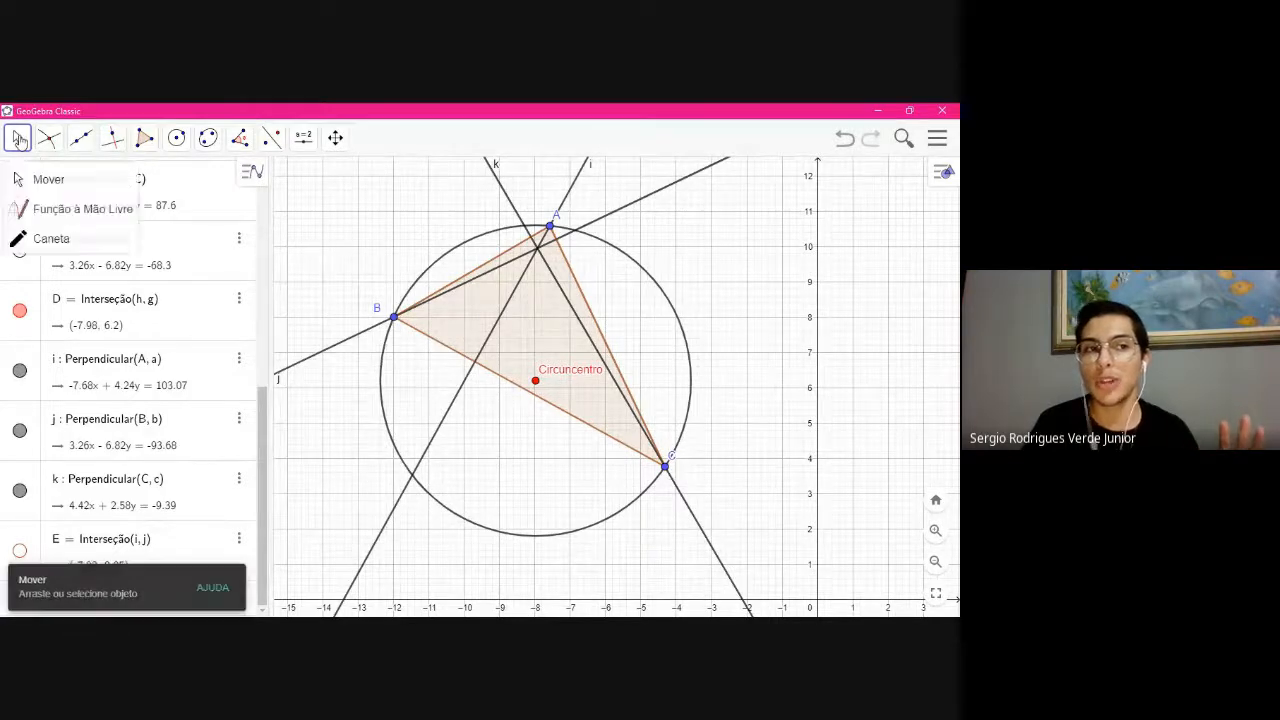
click(48, 180)
drag(362, 222, 379, 222)
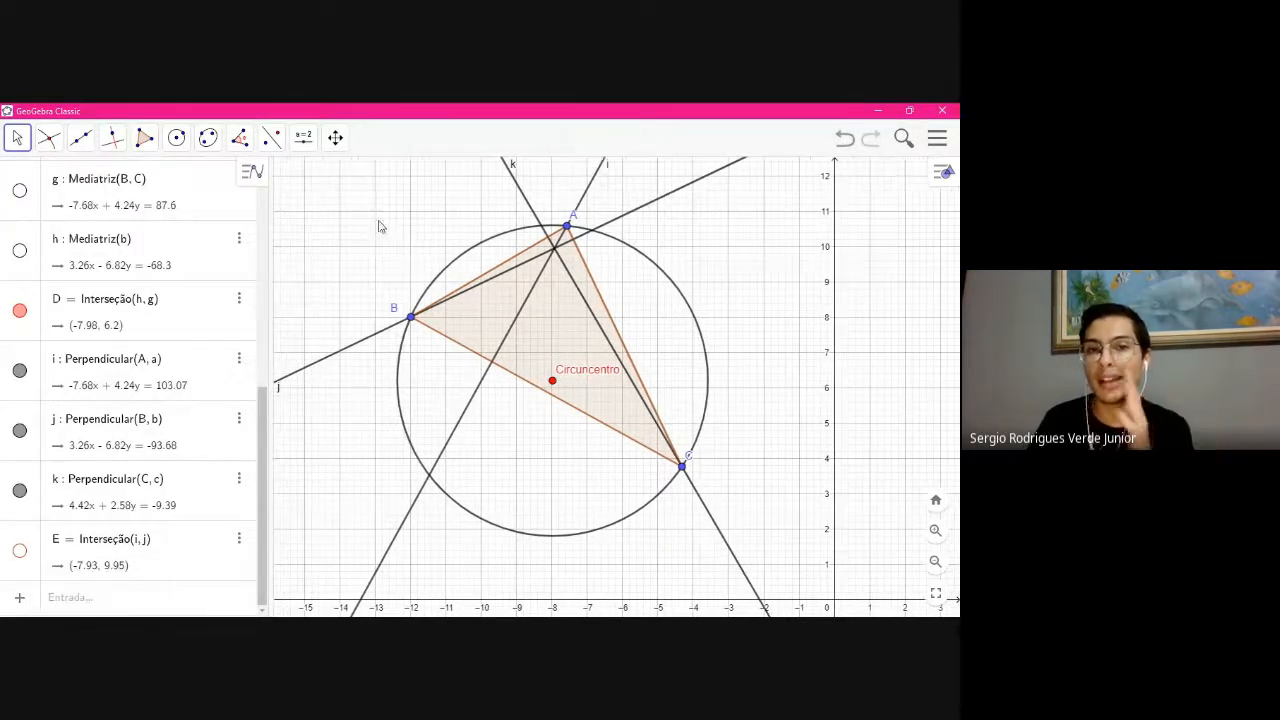
click(17, 138)
click(48, 138)
click(20, 138)
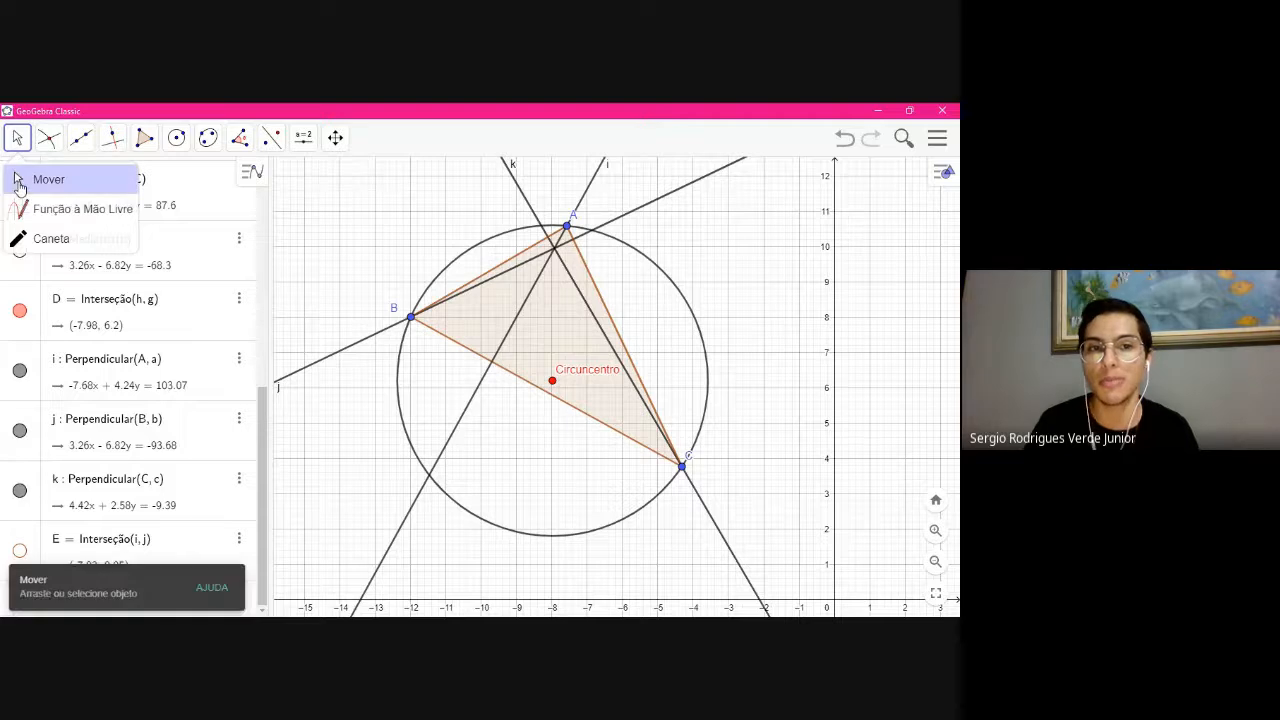
click(40, 178)
drag(458, 236, 438, 235)
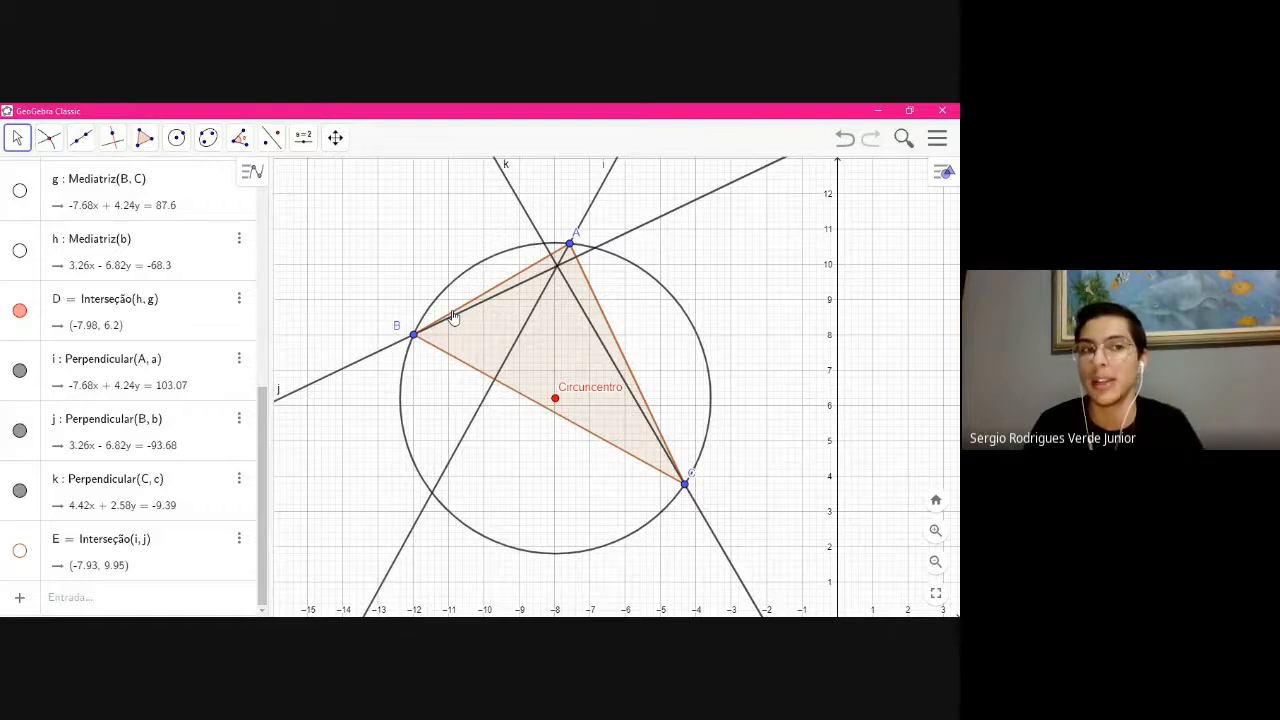
click(16, 140)
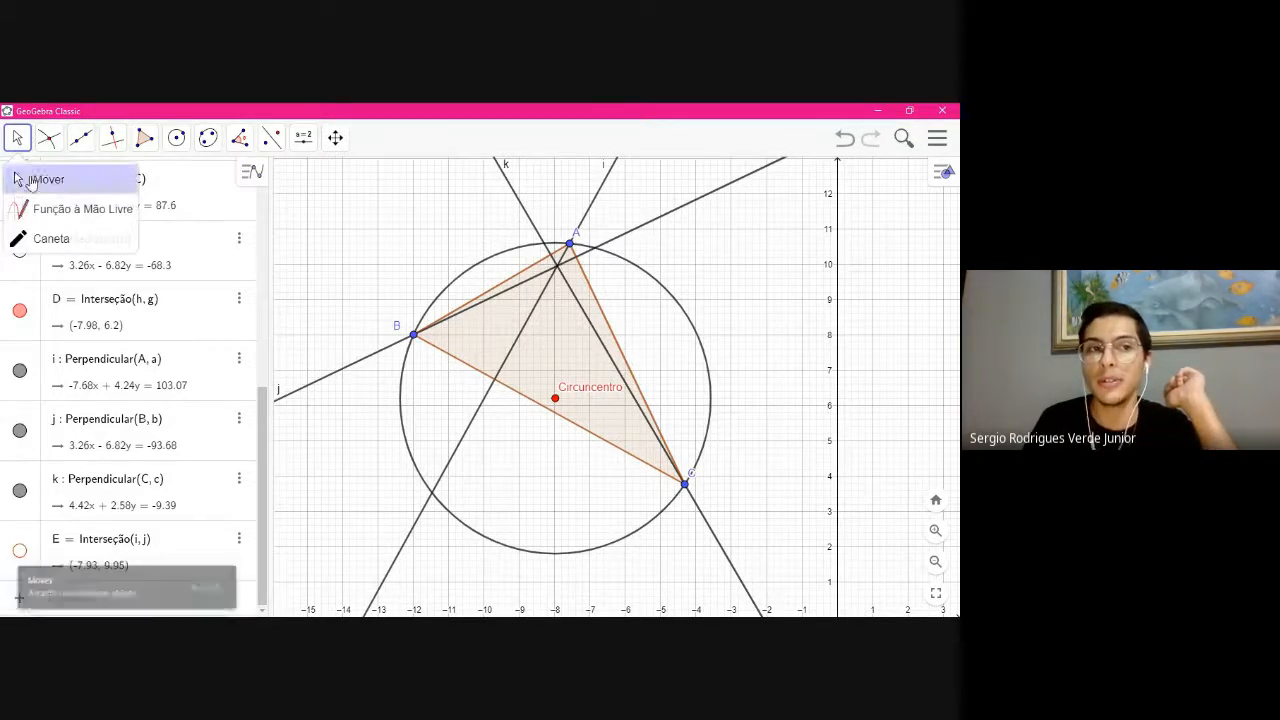
click(31, 180)
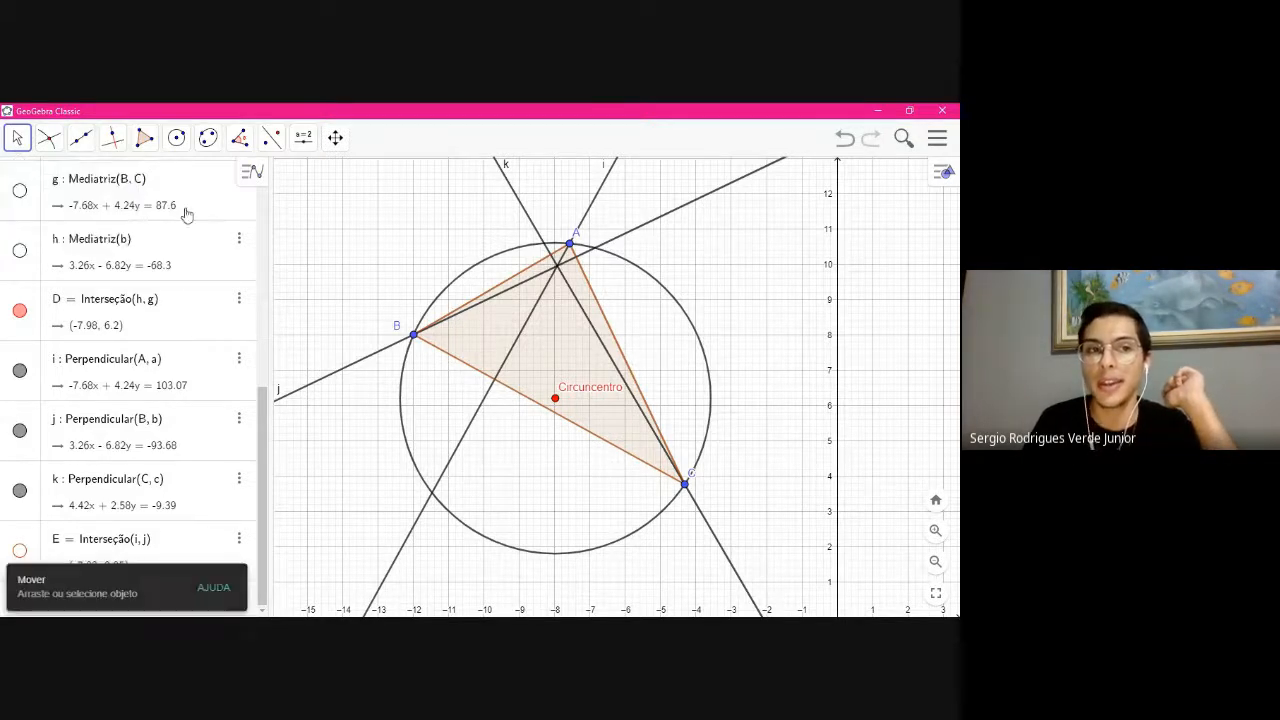
Create the intersection point of altitudes j and i with the Intersection tool, and return to the Move tool
click(50, 141)
click(88, 270)
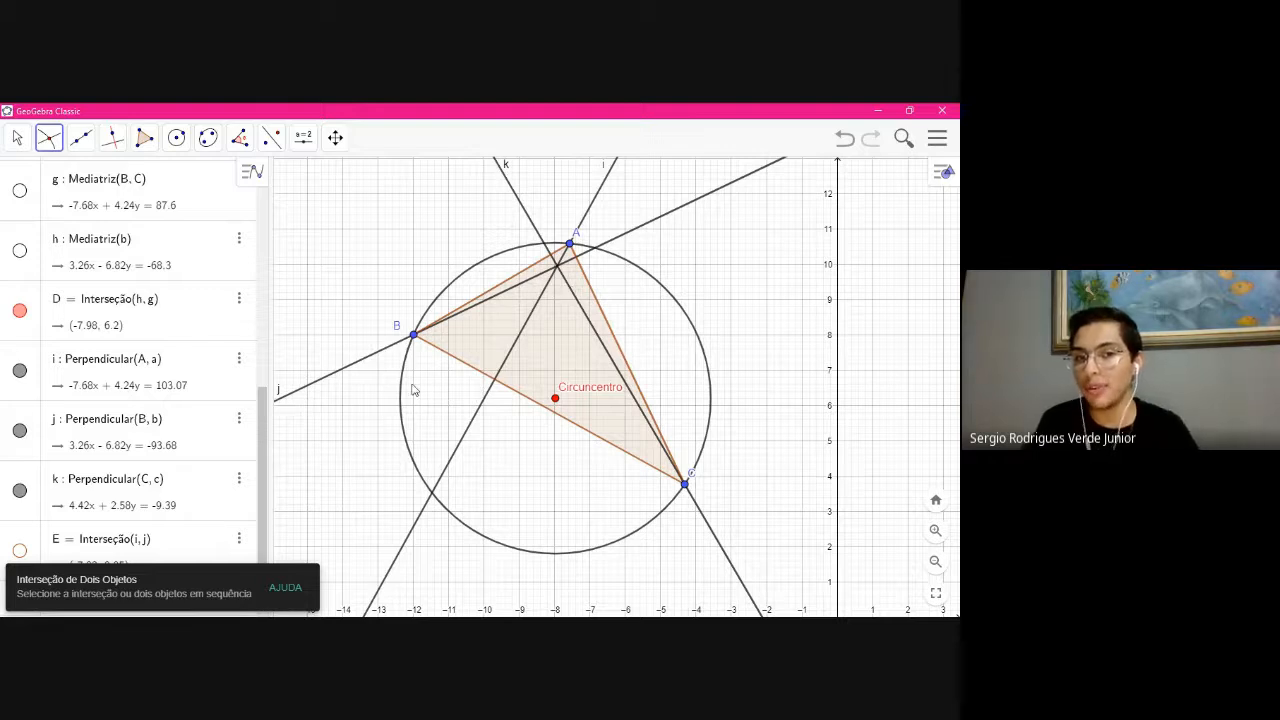
click(321, 385)
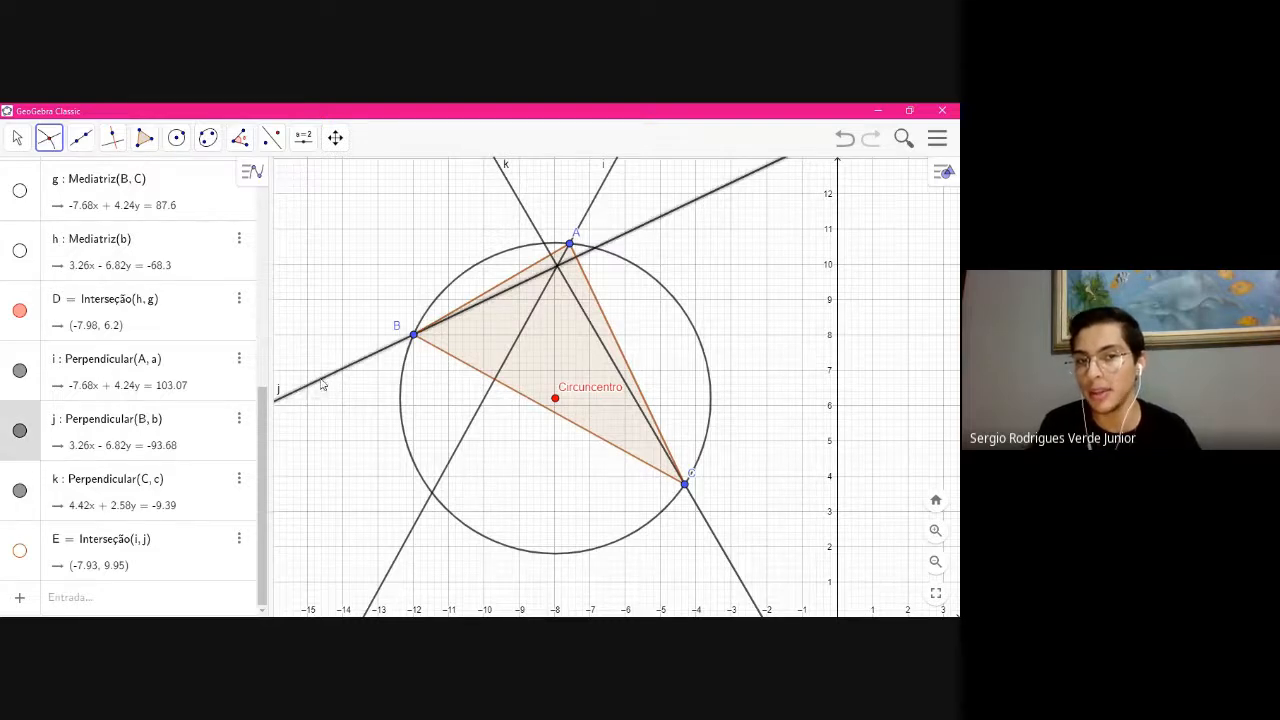
click(405, 552)
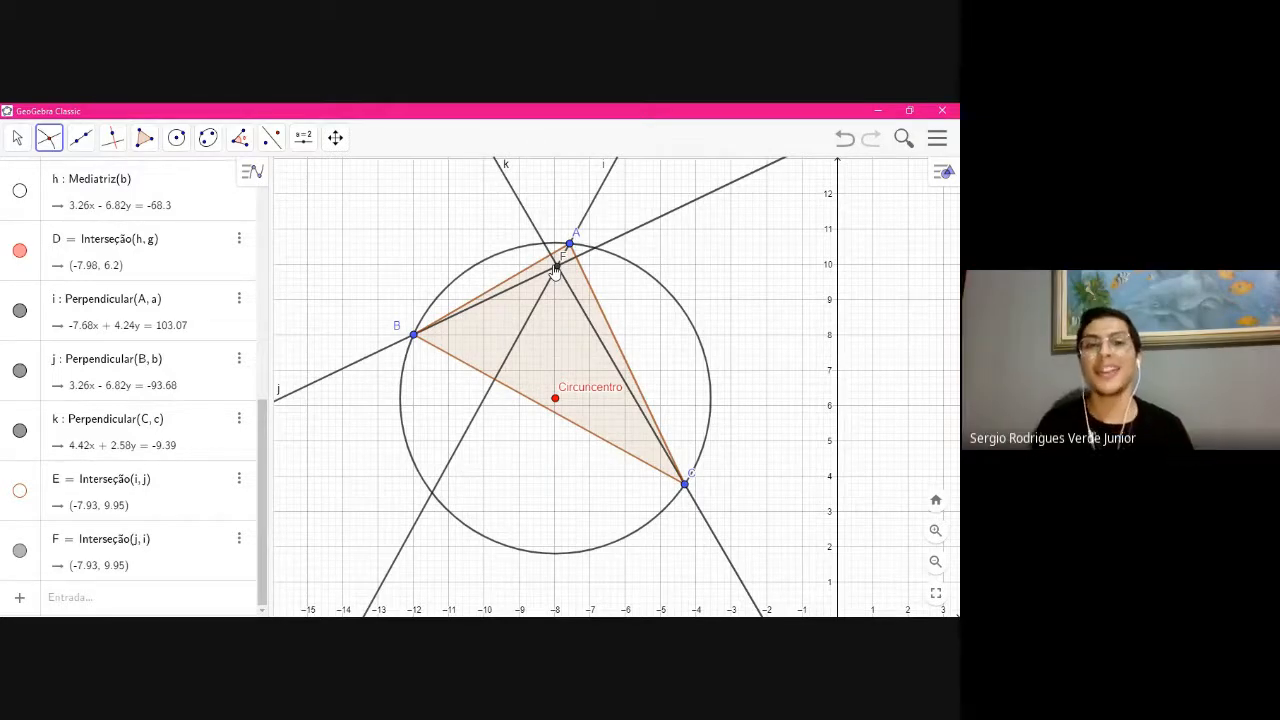
click(17, 138)
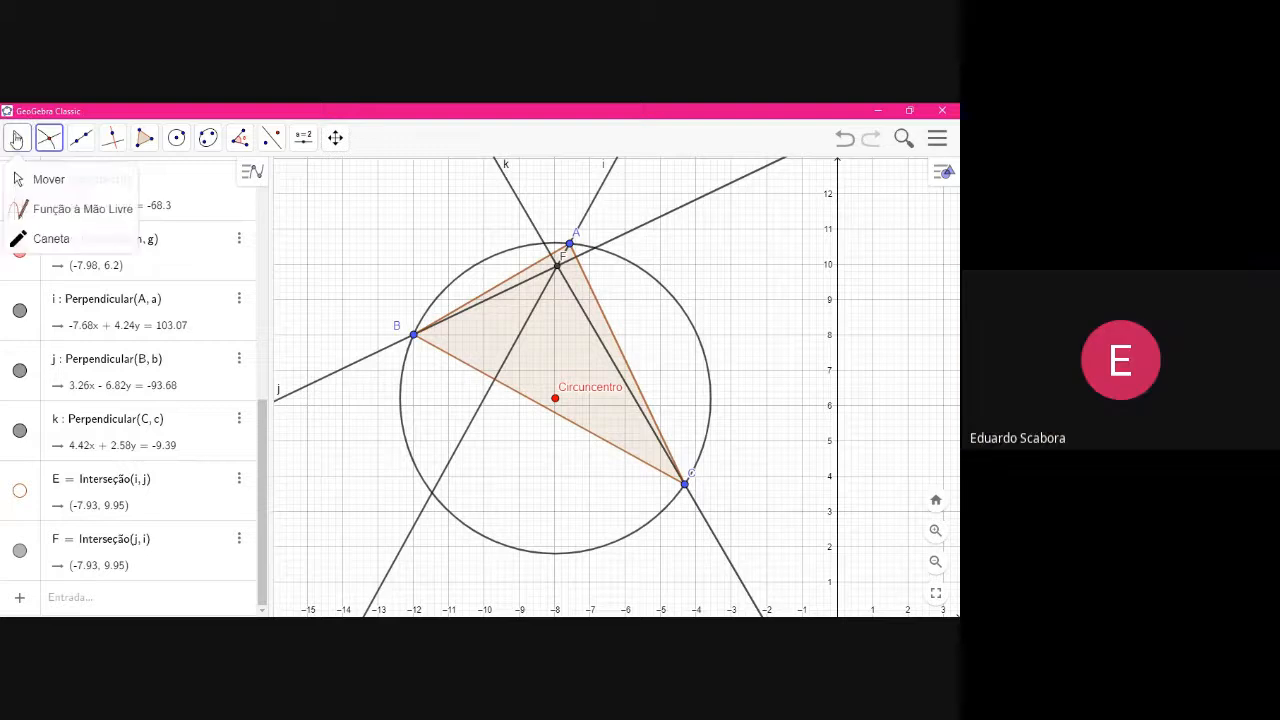
click(70, 181)
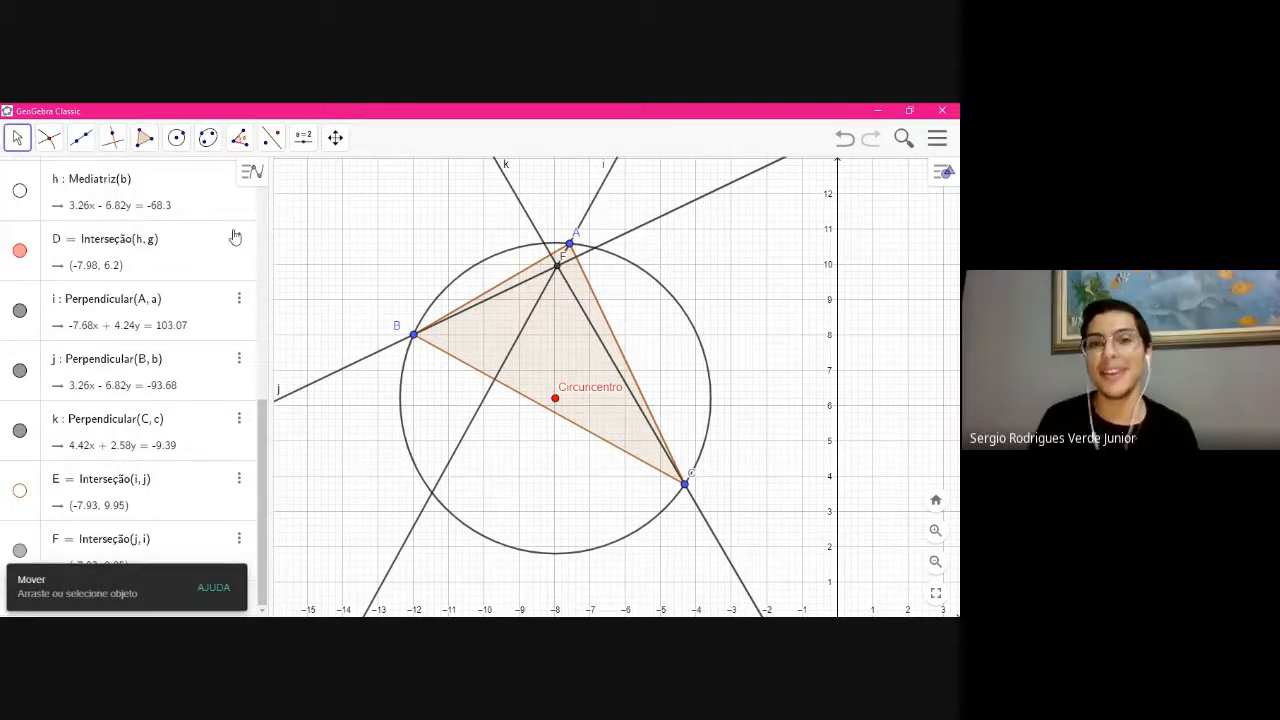
click(443, 300)
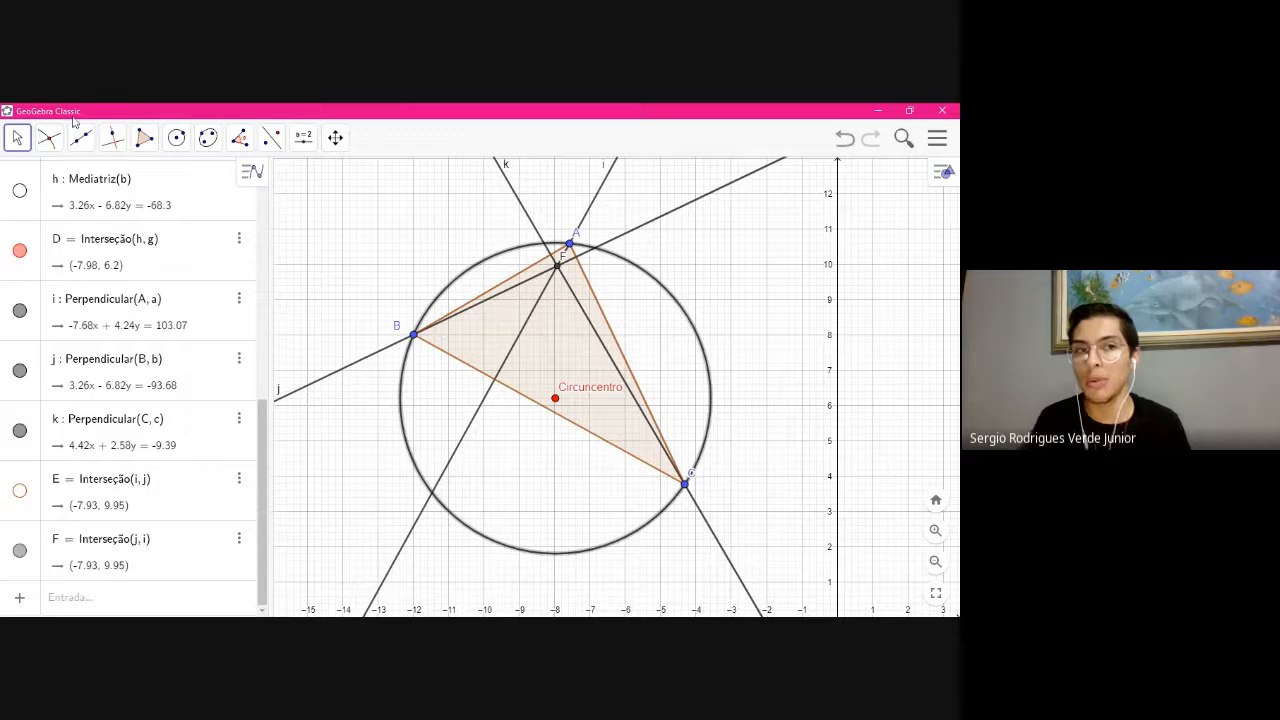
click(322, 224)
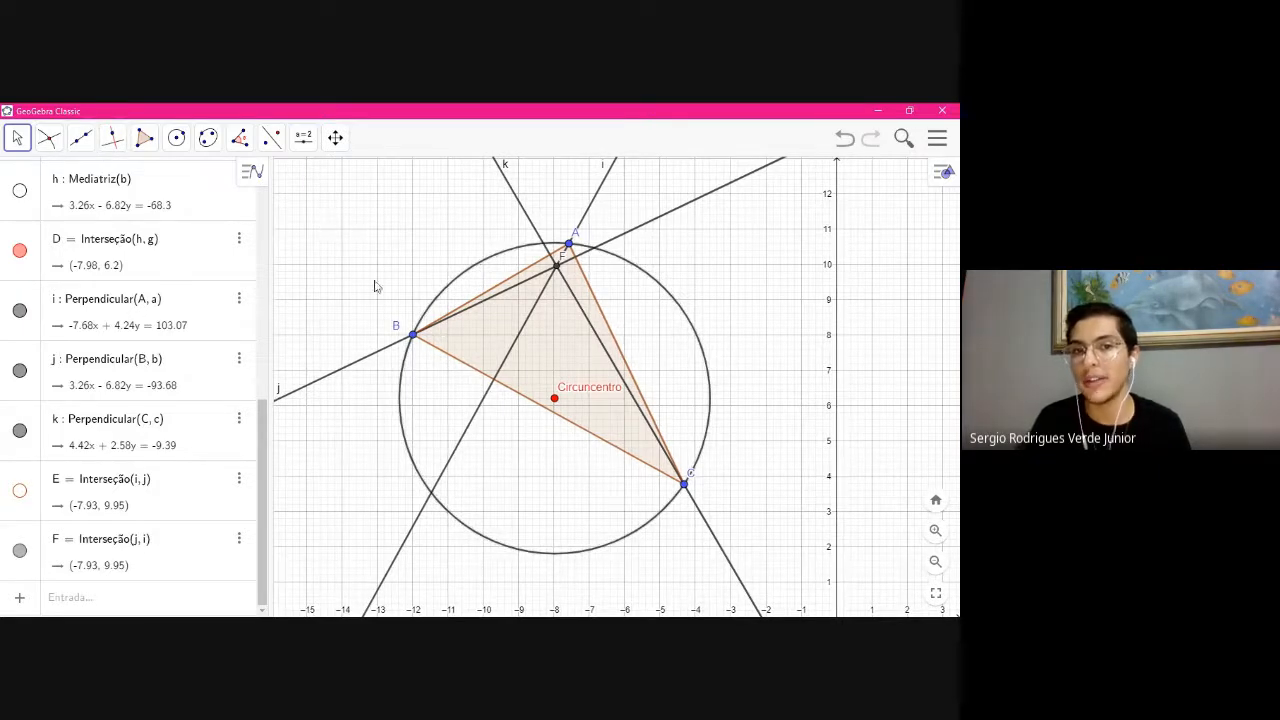
click(461, 278)
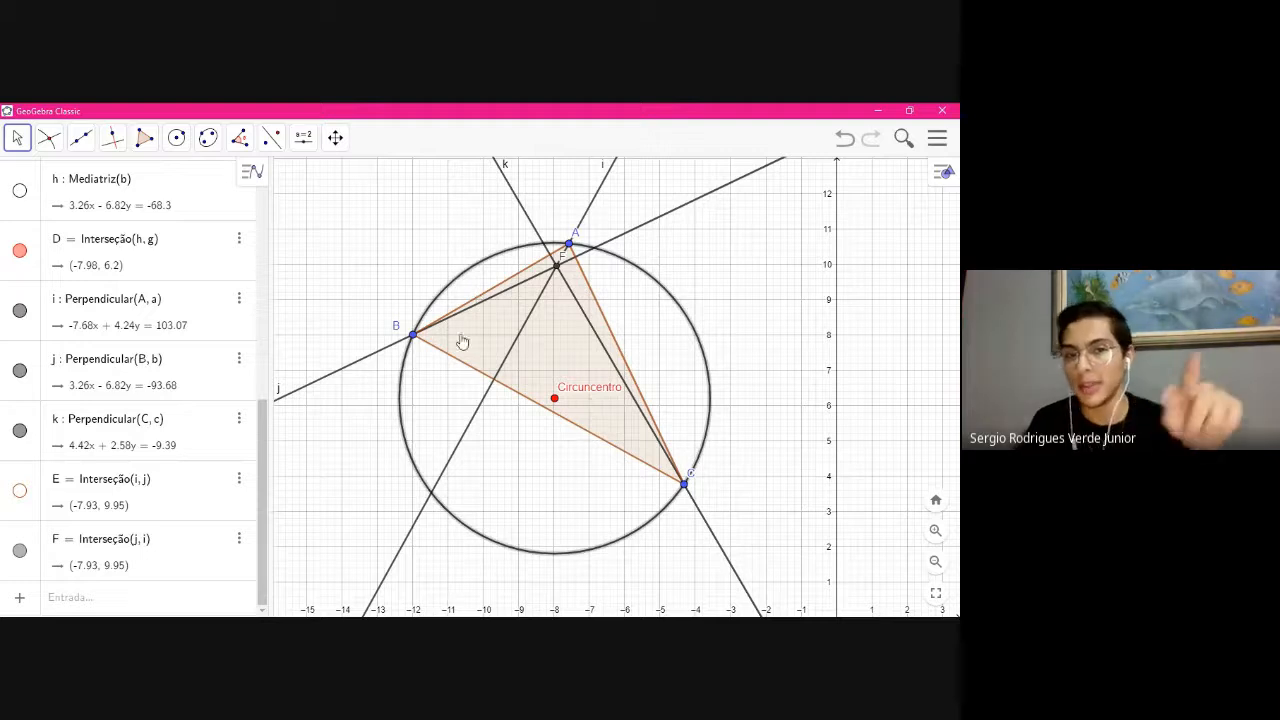
click(348, 228)
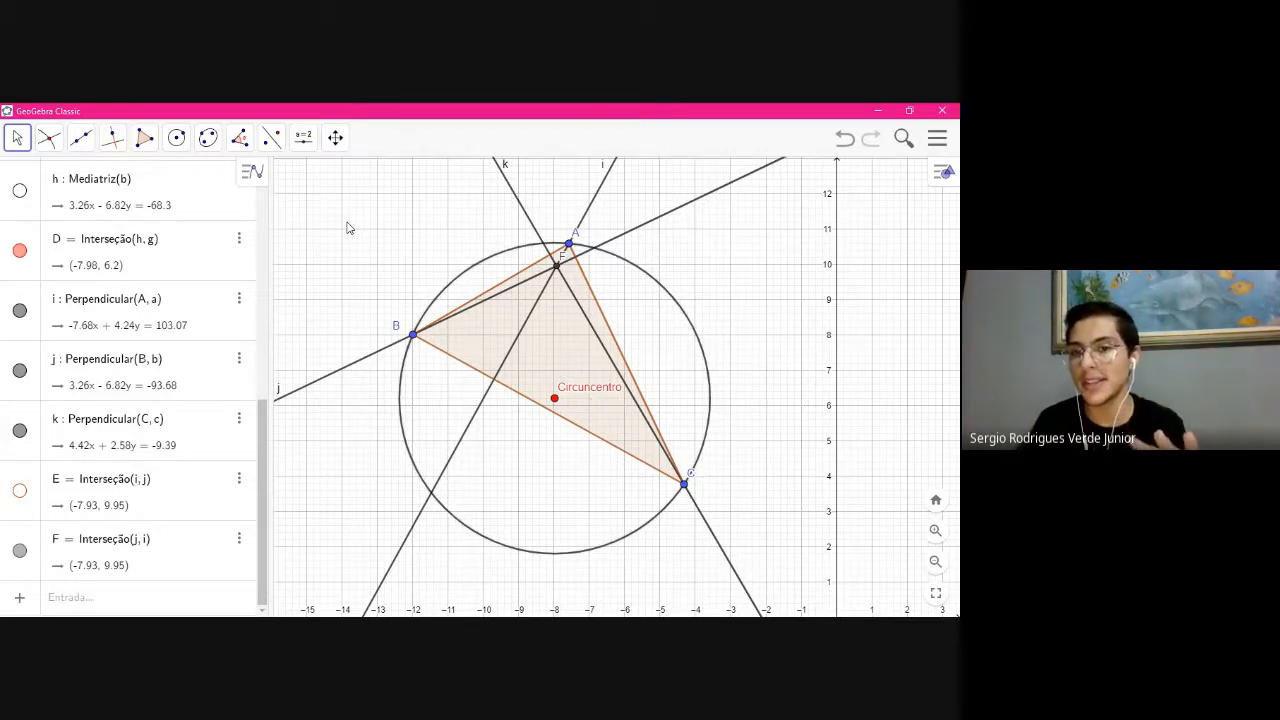
click(438, 298)
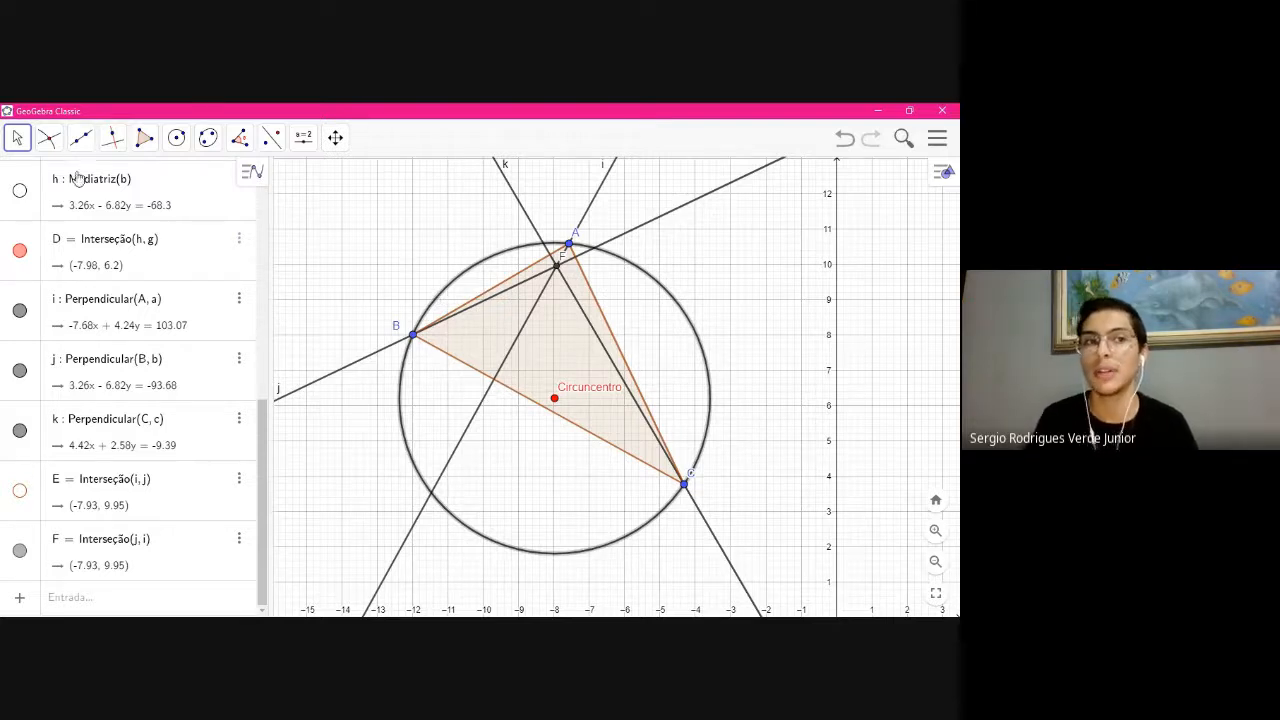
click(345, 233)
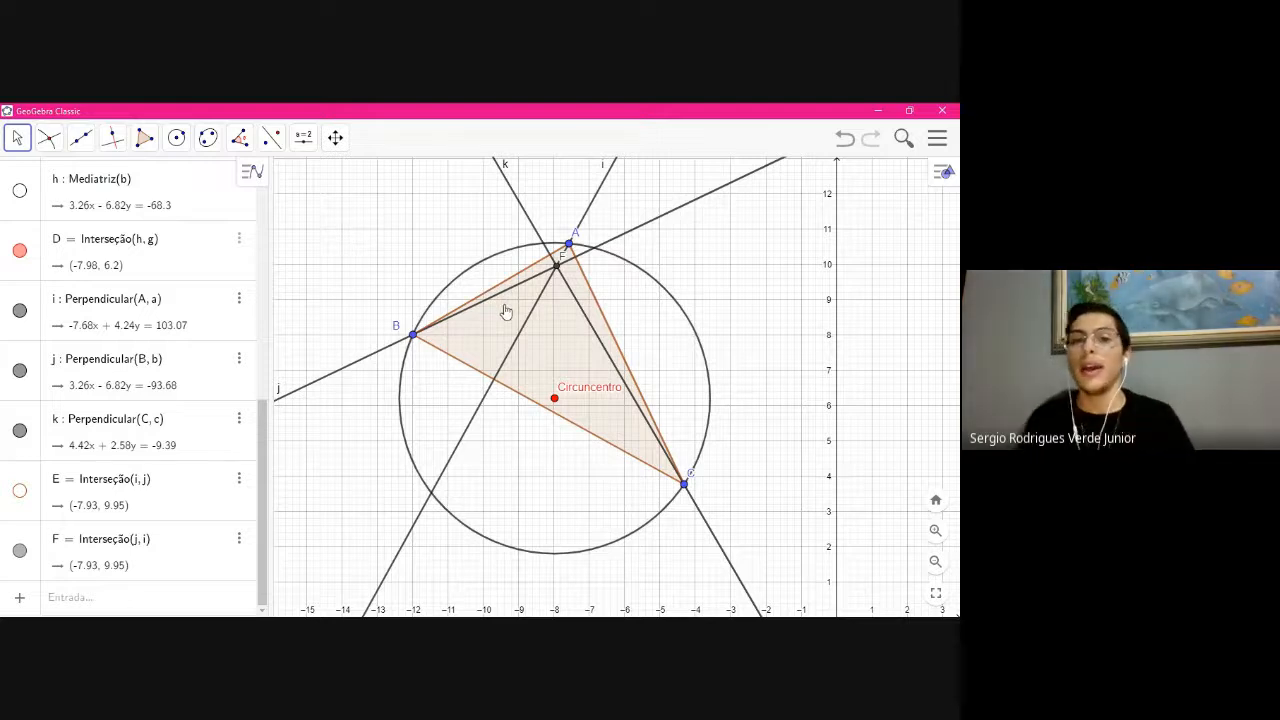
Hide the three altitudes i, j and k, and delete the duplicate intersection point F
click(19, 310)
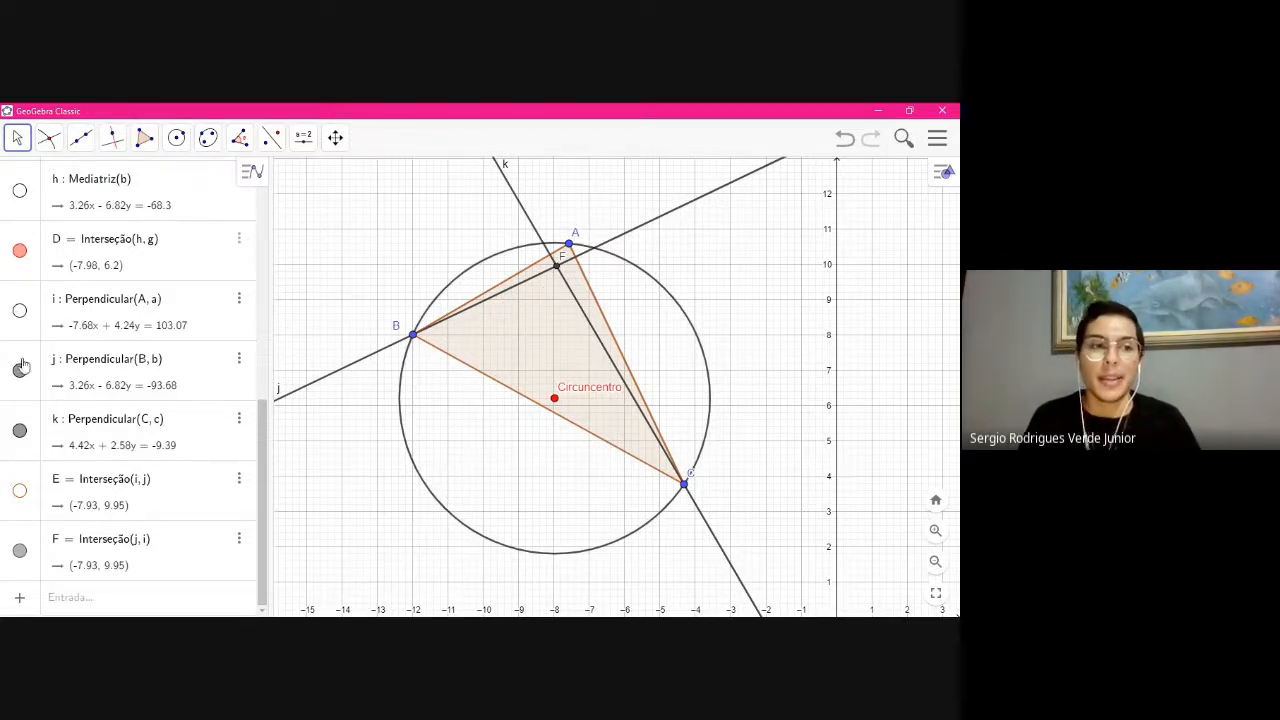
click(19, 370)
click(19, 430)
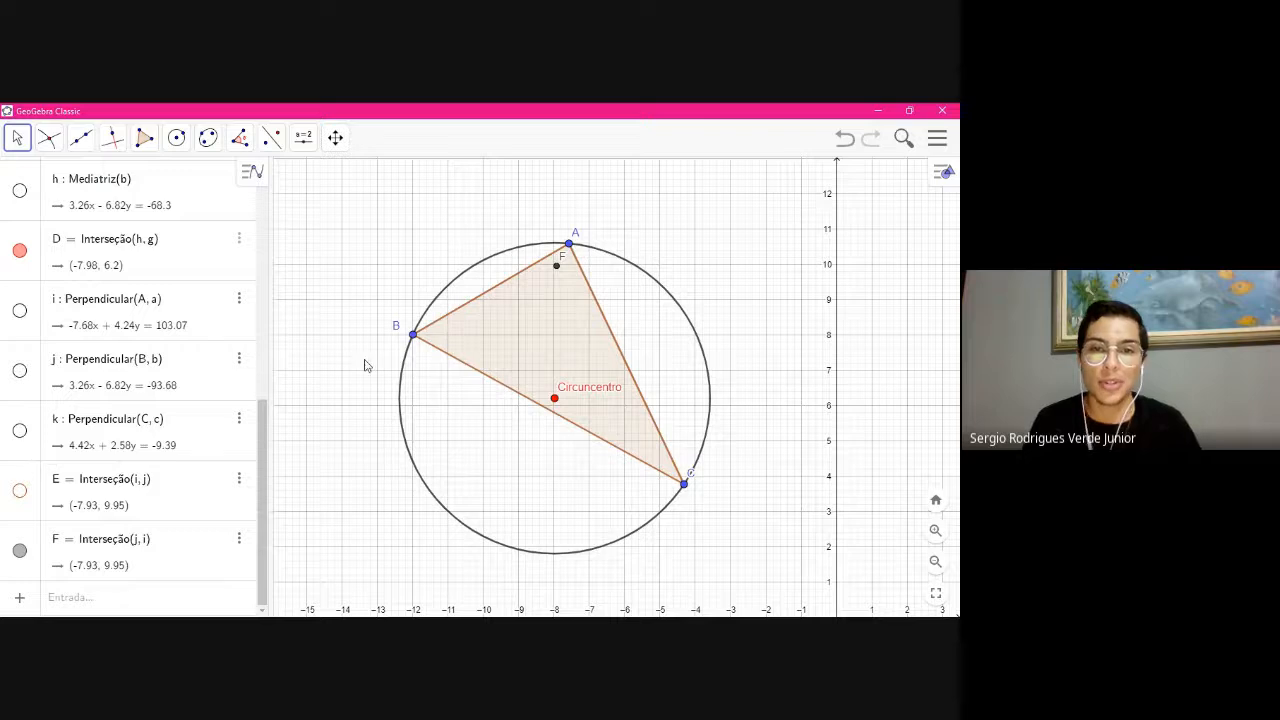
click(238, 539)
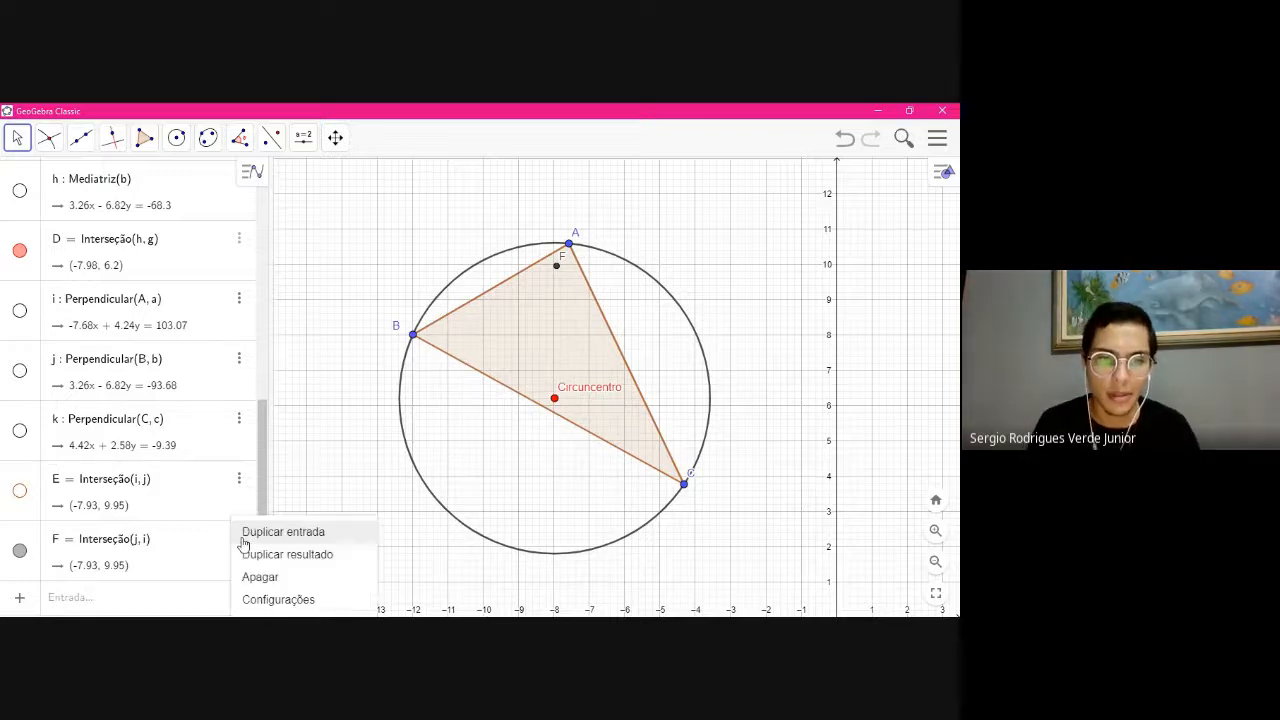
click(248, 577)
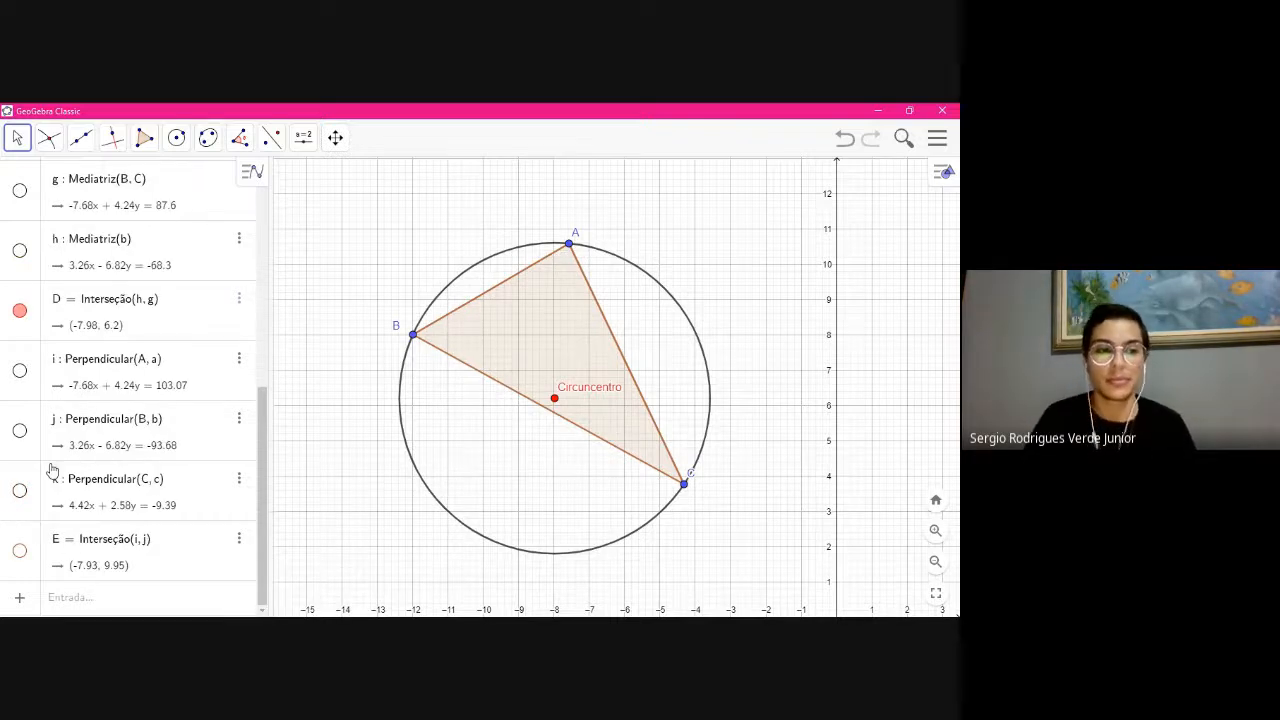
Show the hidden orthocenter point E again, and keep the Move tool active
click(20, 551)
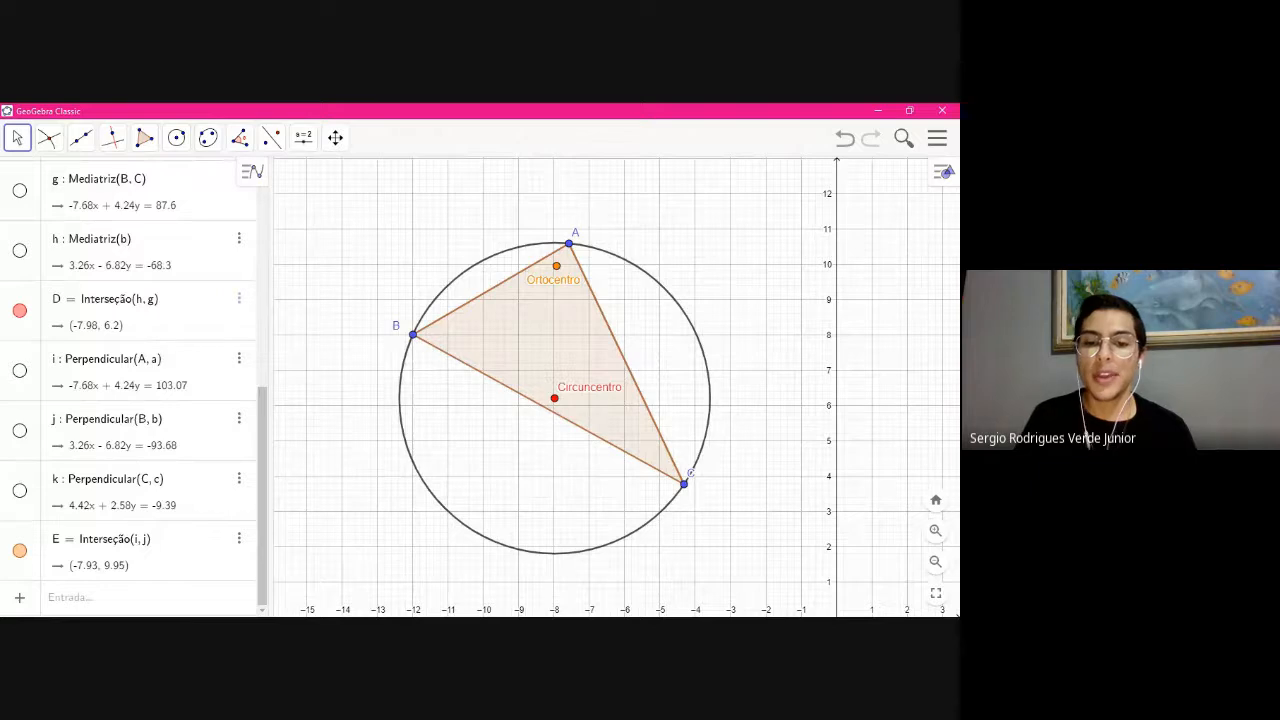
click(17, 138)
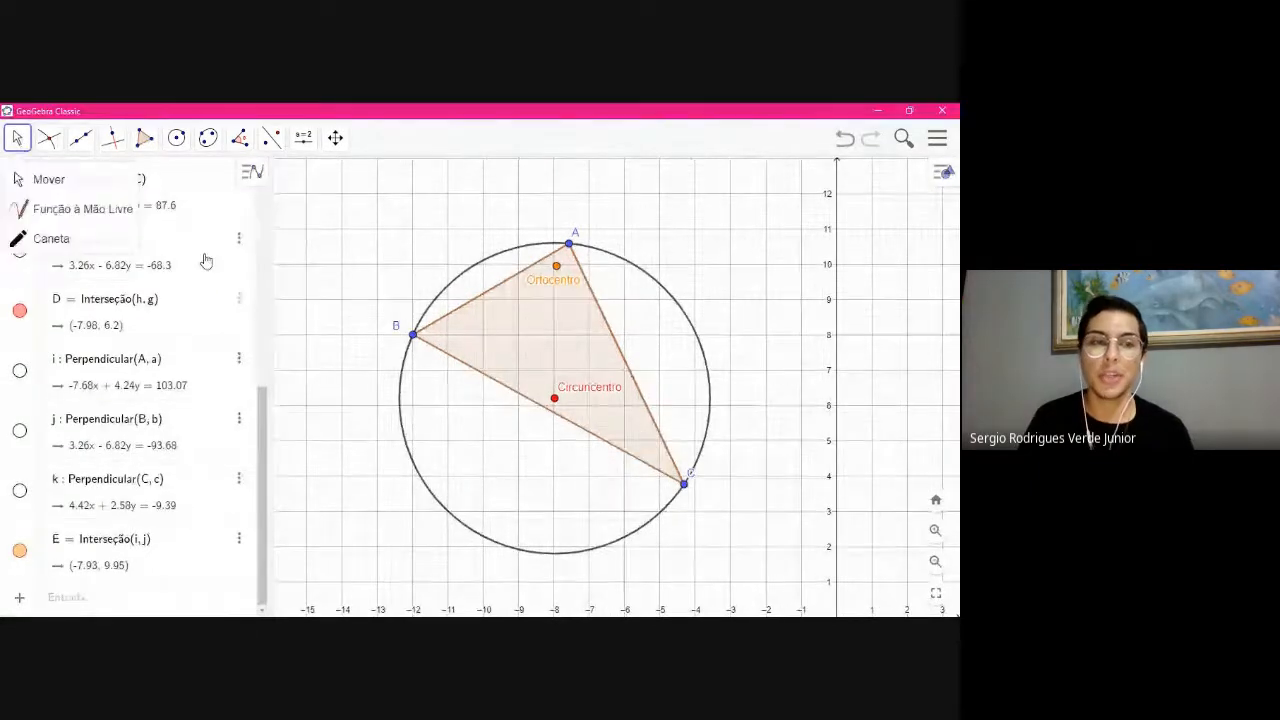
click(60, 180)
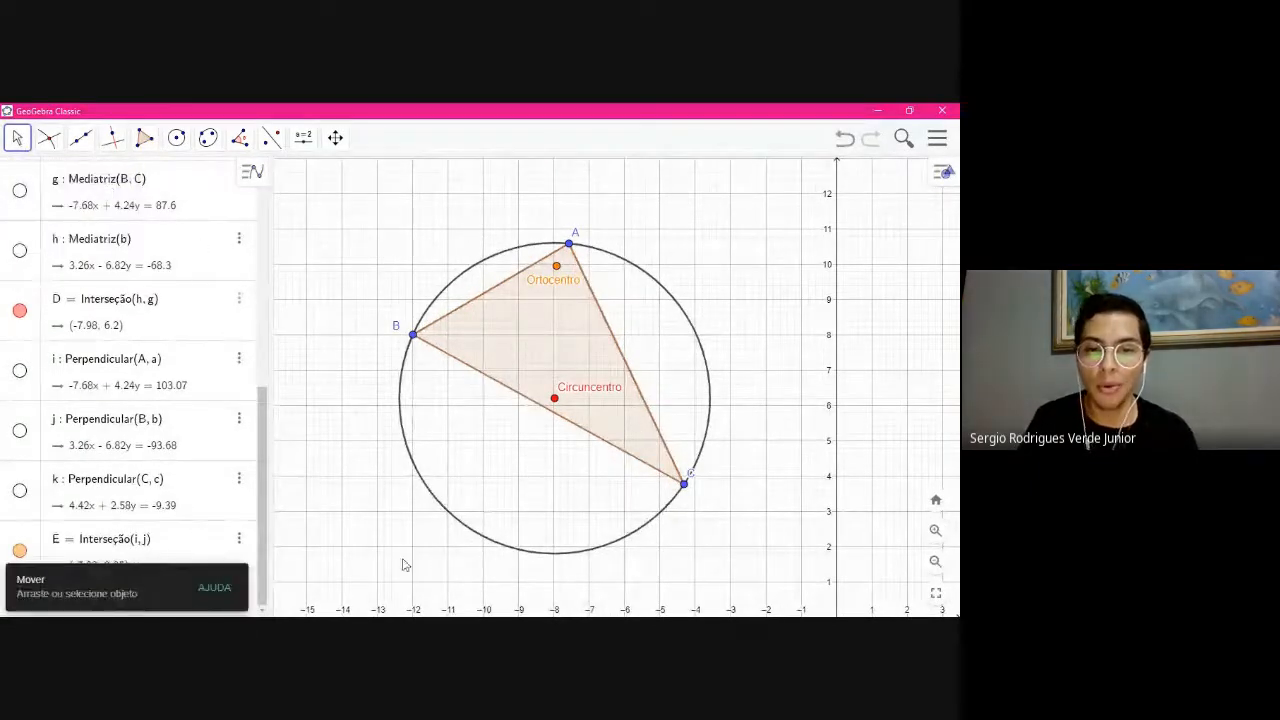
click(552, 624)
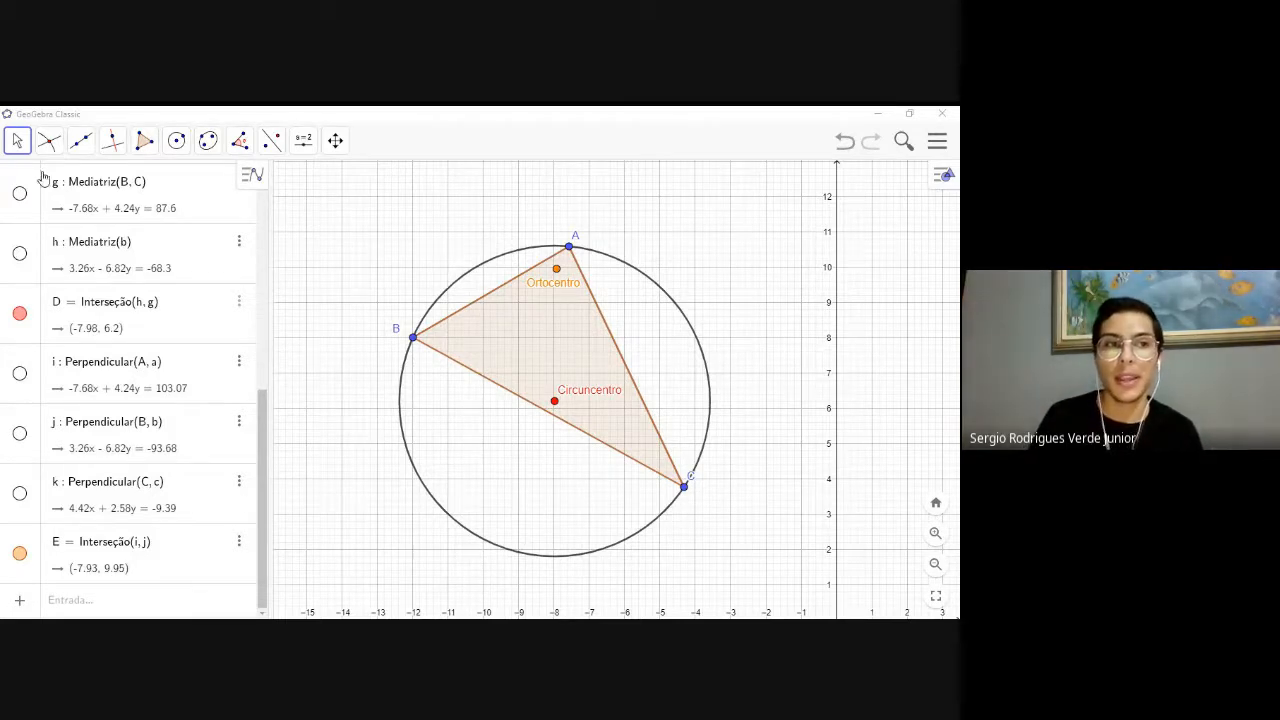
click(18, 145)
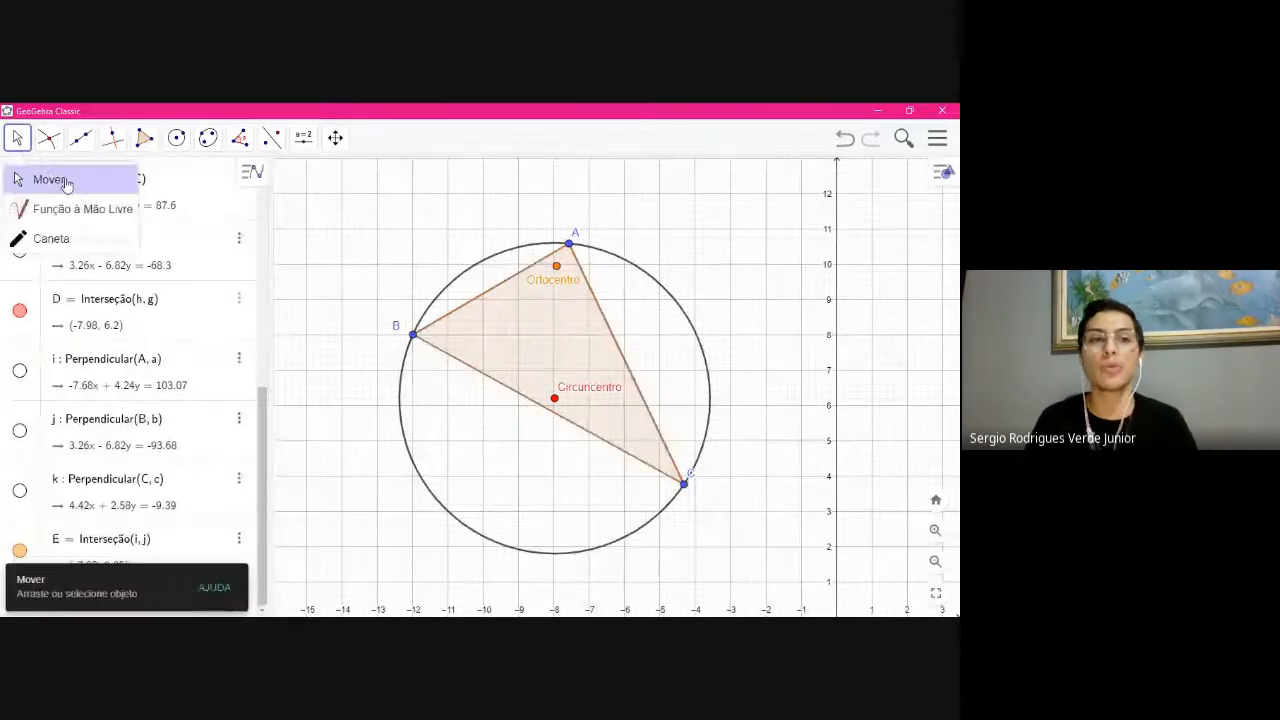
click(65, 182)
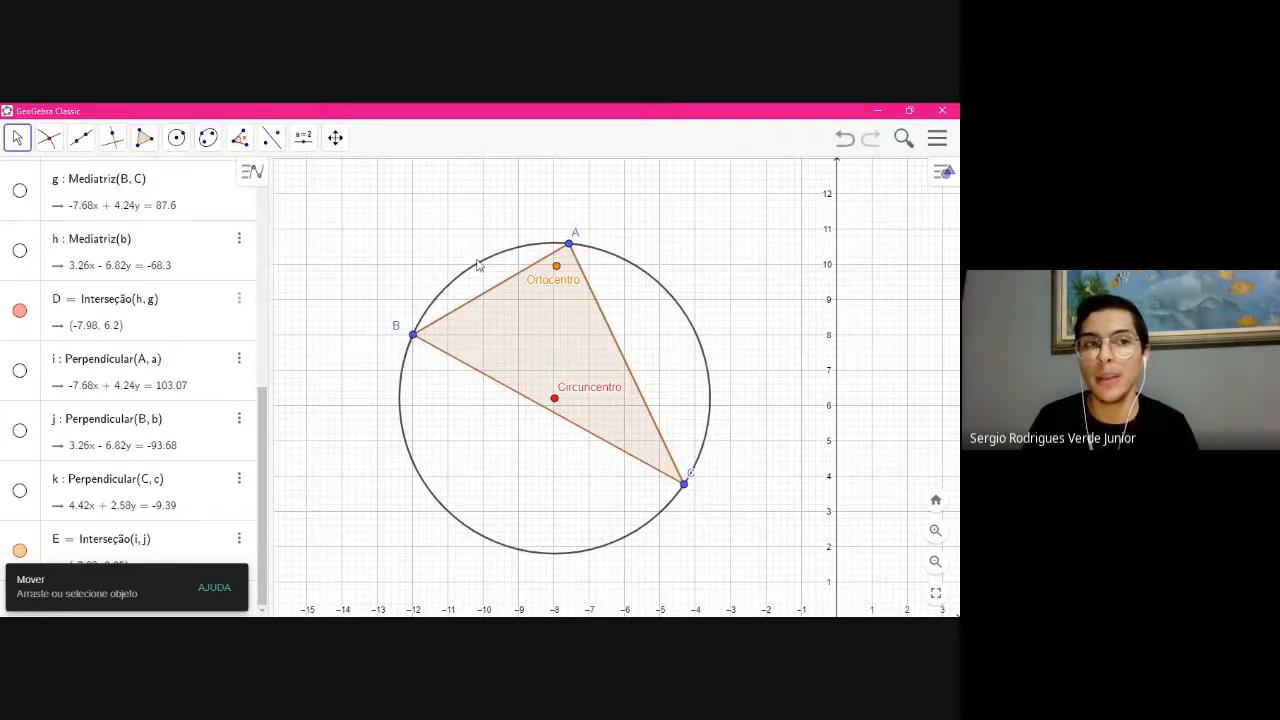
Create the midpoints of triangle sides BC, AC and AB with the Midpoint or Center tool
click(48, 138)
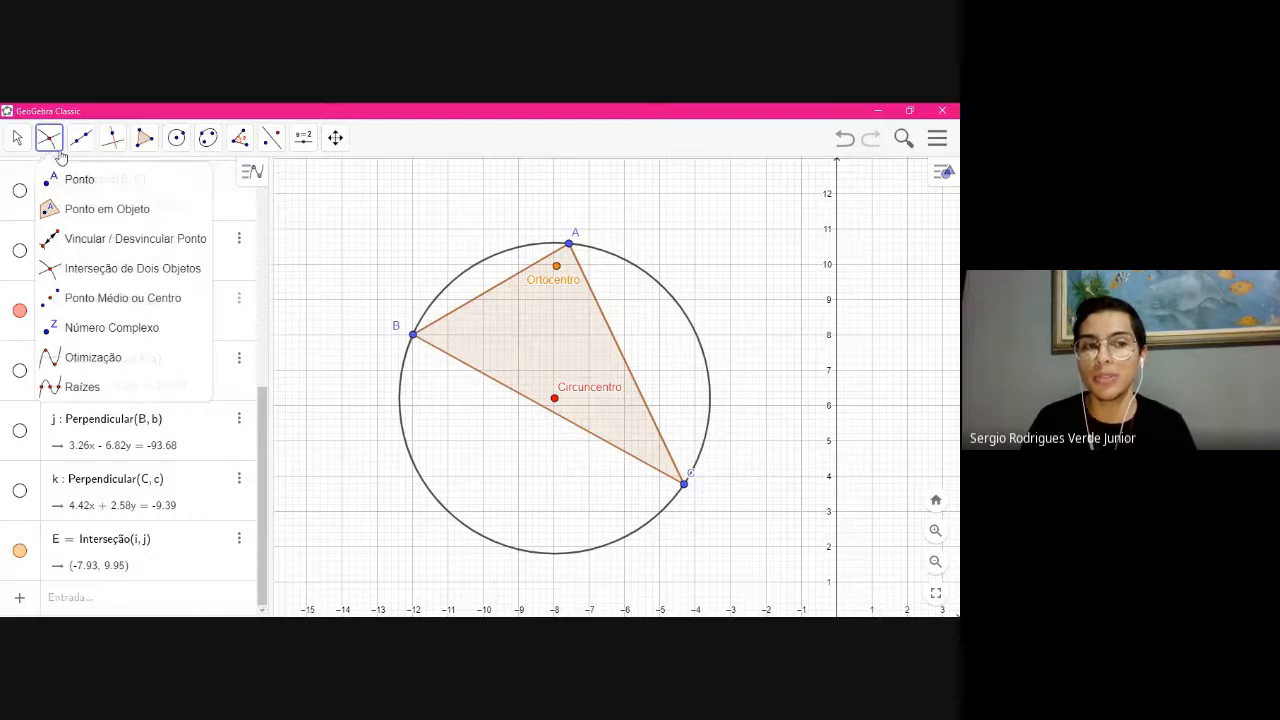
click(94, 310)
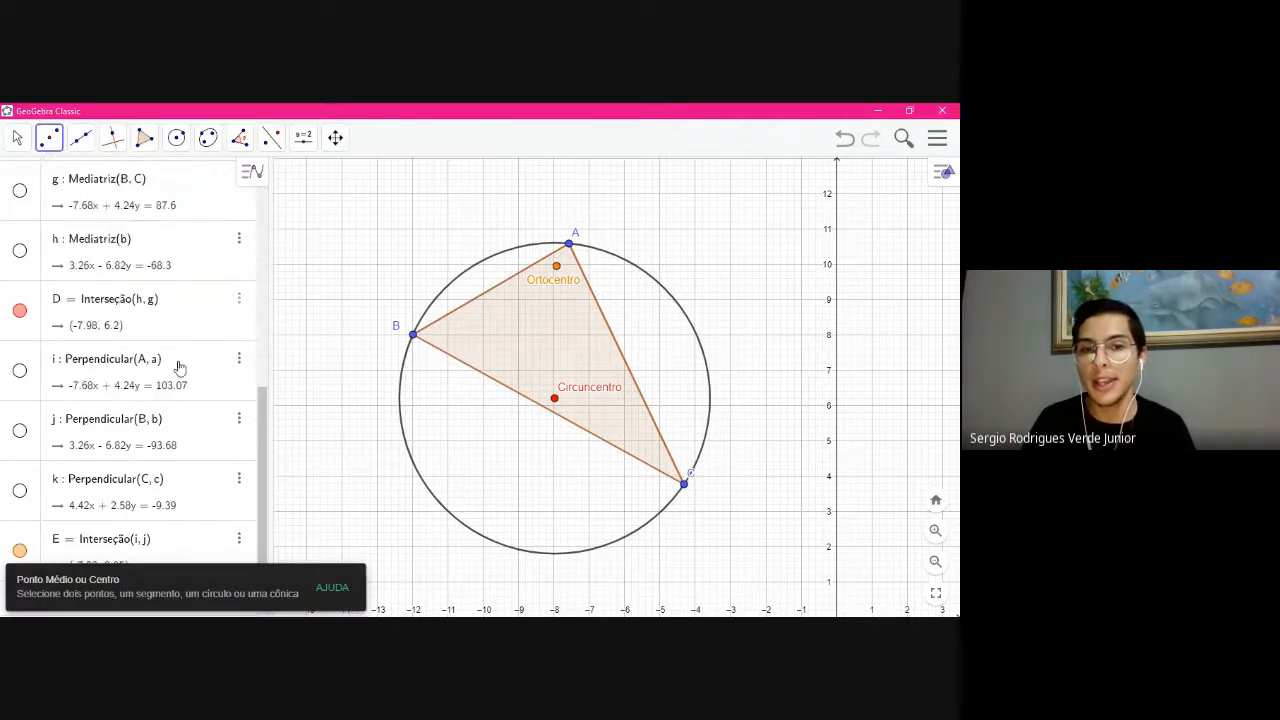
click(532, 410)
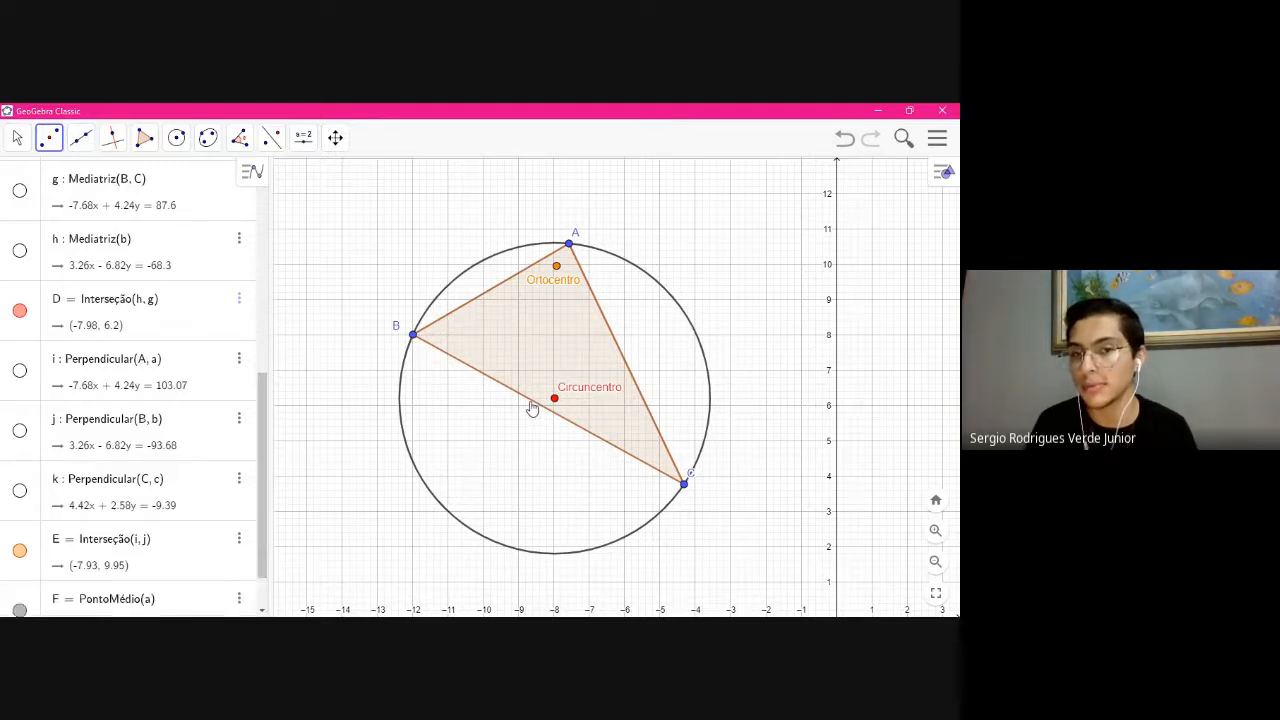
click(640, 396)
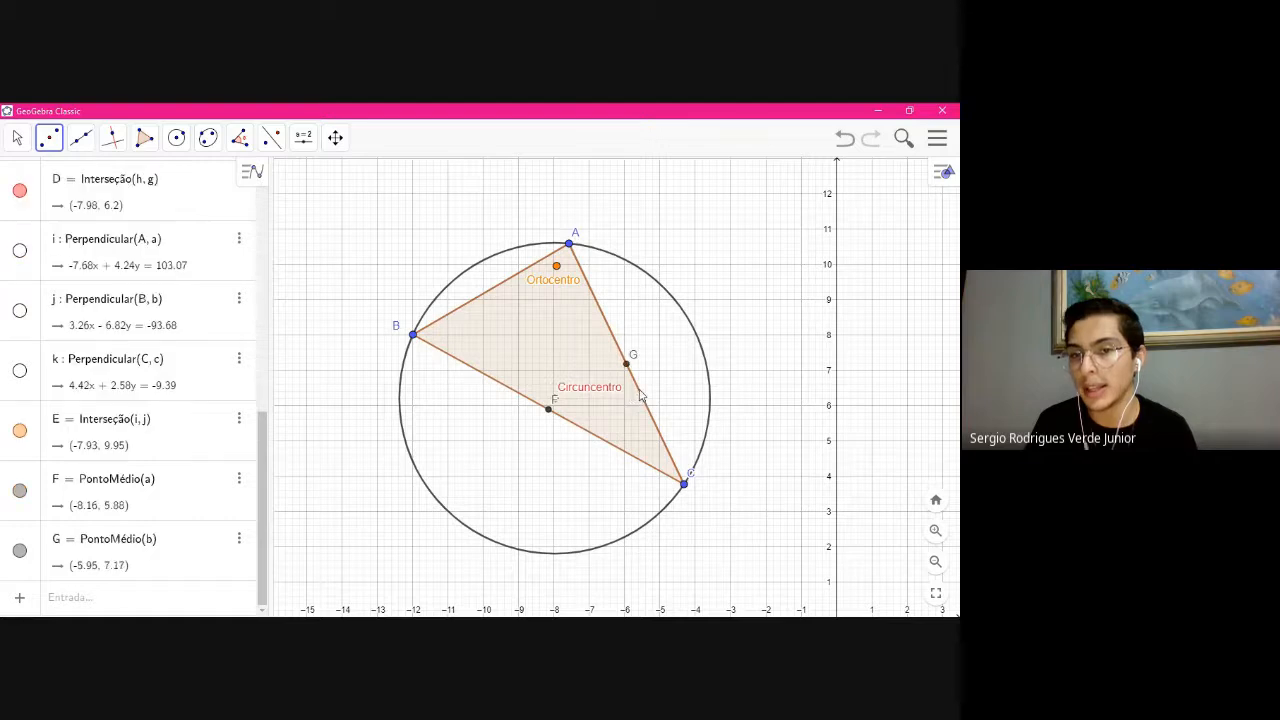
click(479, 302)
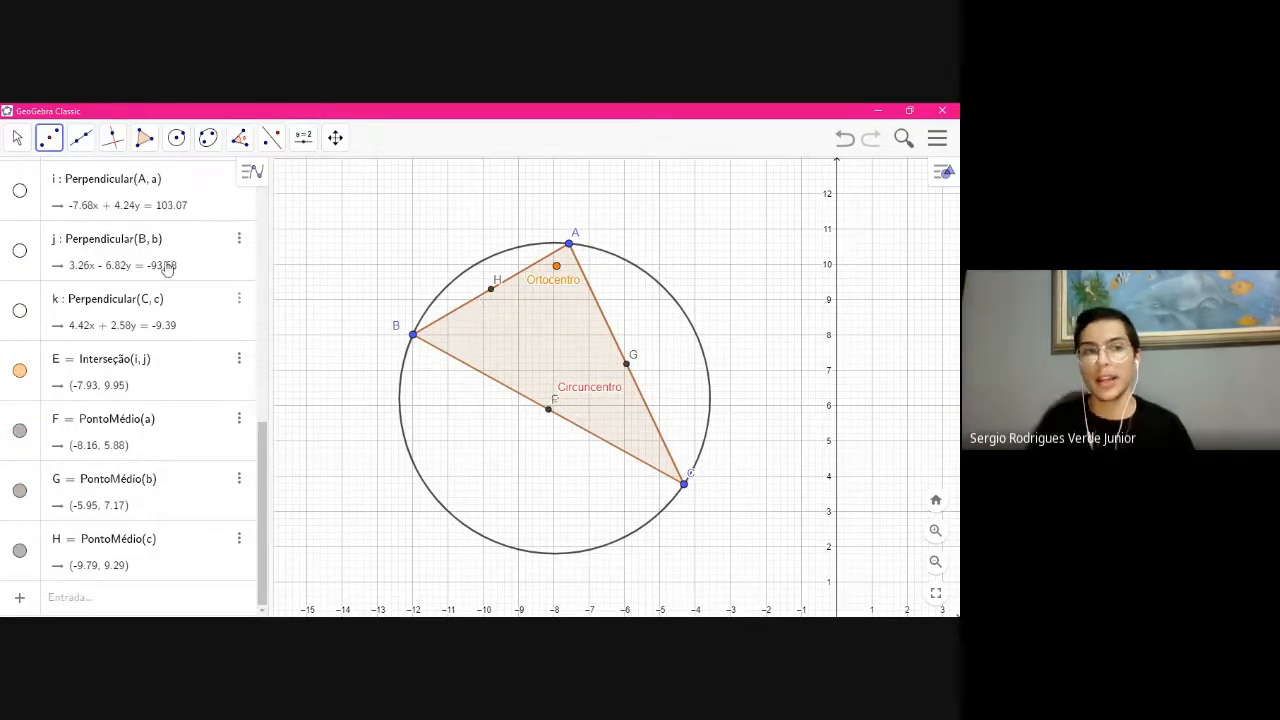
Move the label of midpoint F to the outer side of BC, clear of the circumcenter, and deselect the point
click(17, 137)
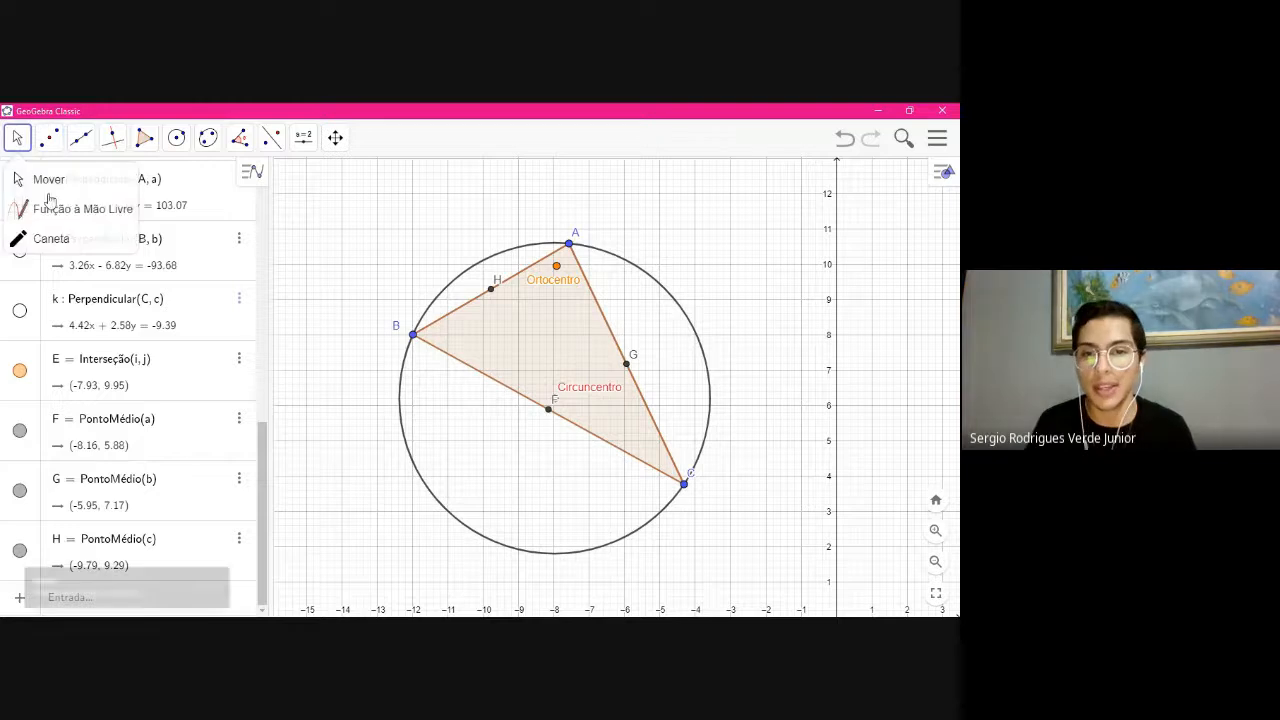
click(547, 420)
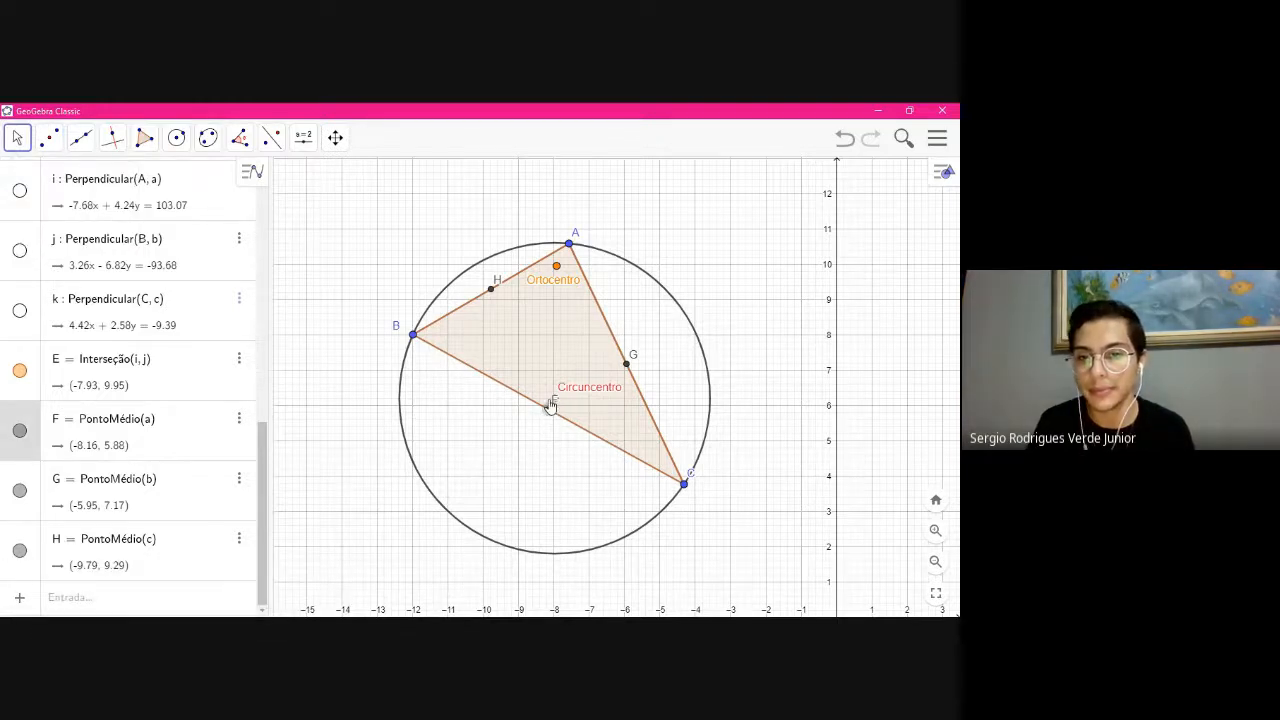
drag(550, 405, 526, 416)
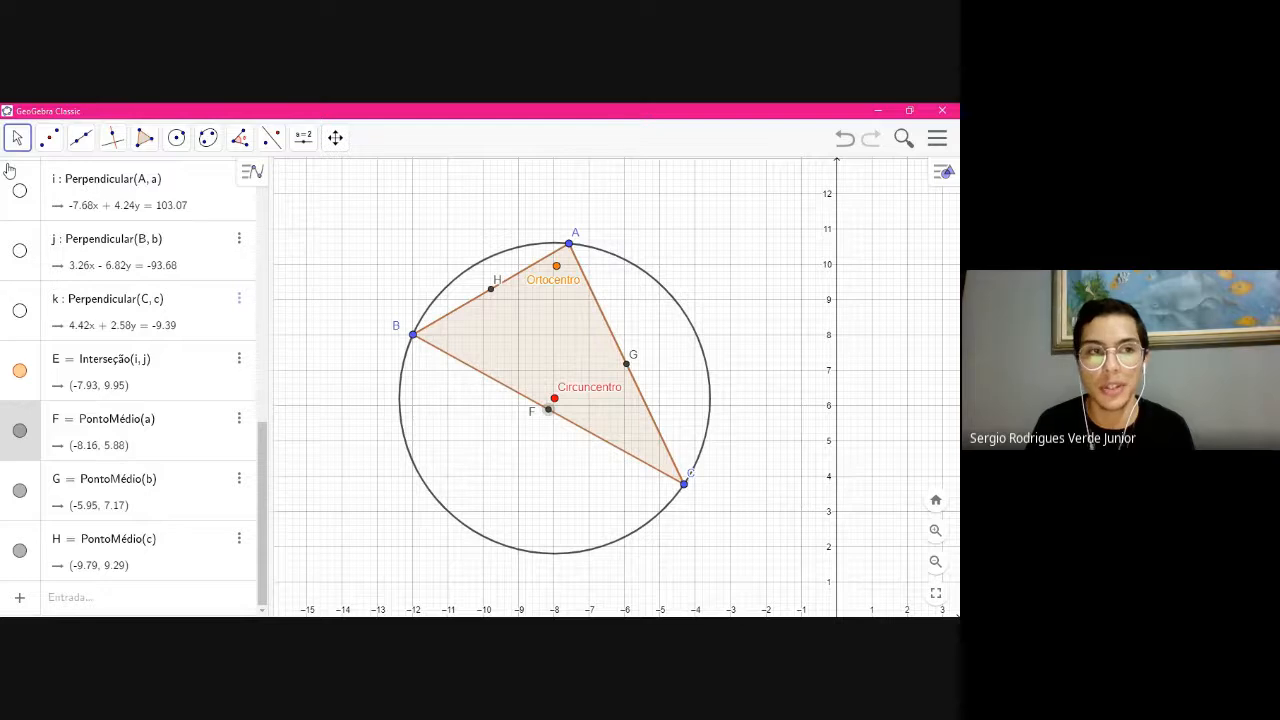
click(351, 285)
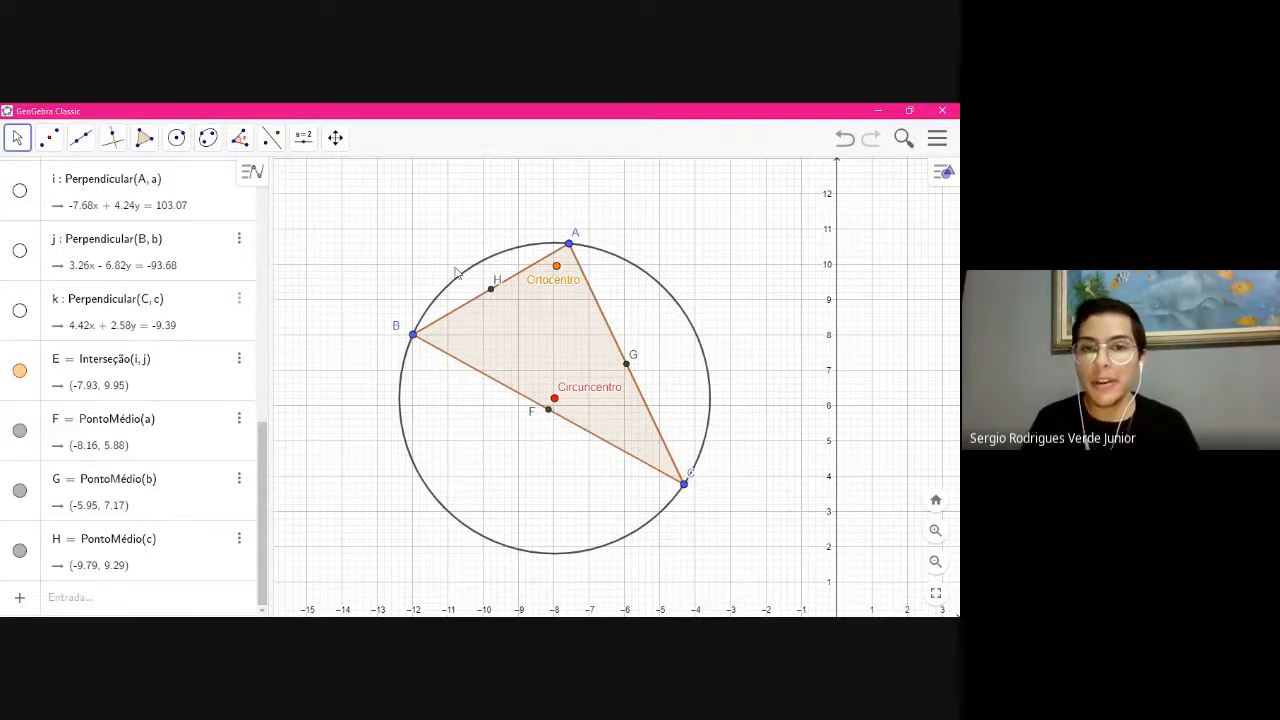
Activate the Line tool, and undo the creation of the three side midpoints H, G and F
click(79, 141)
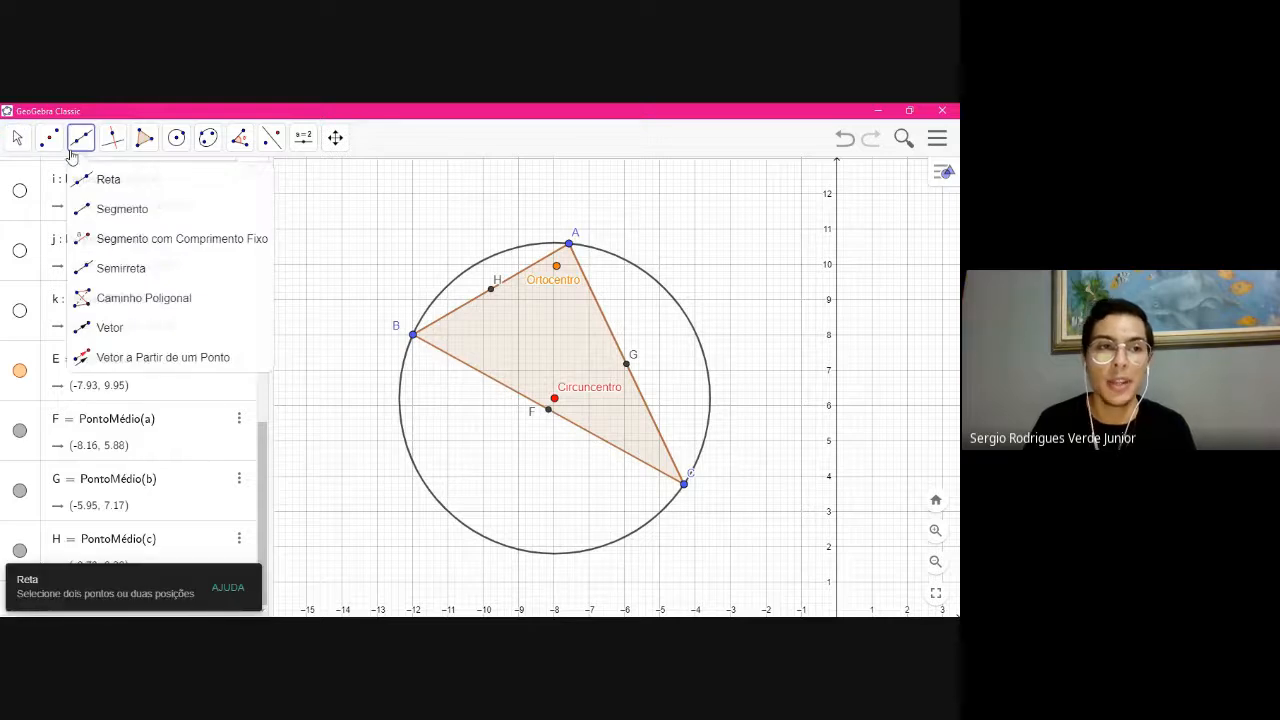
click(79, 145)
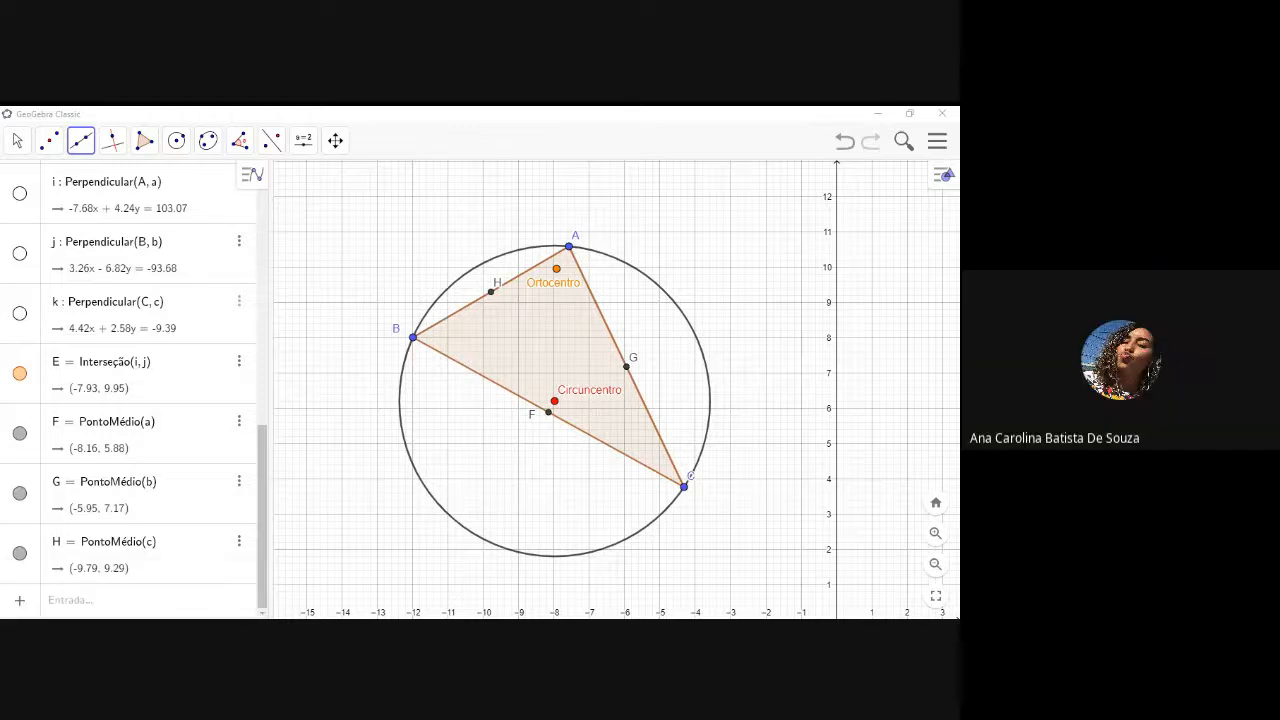
key(alt+Tab)
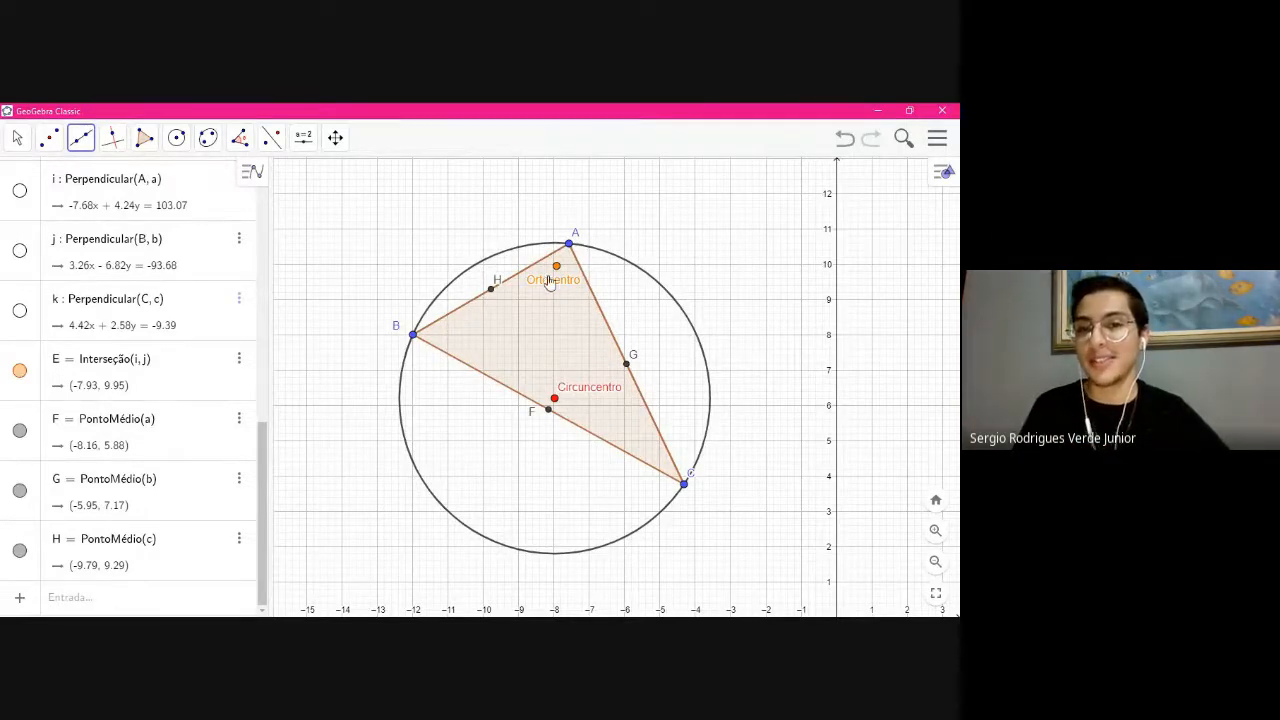
click(845, 140)
click(845, 142)
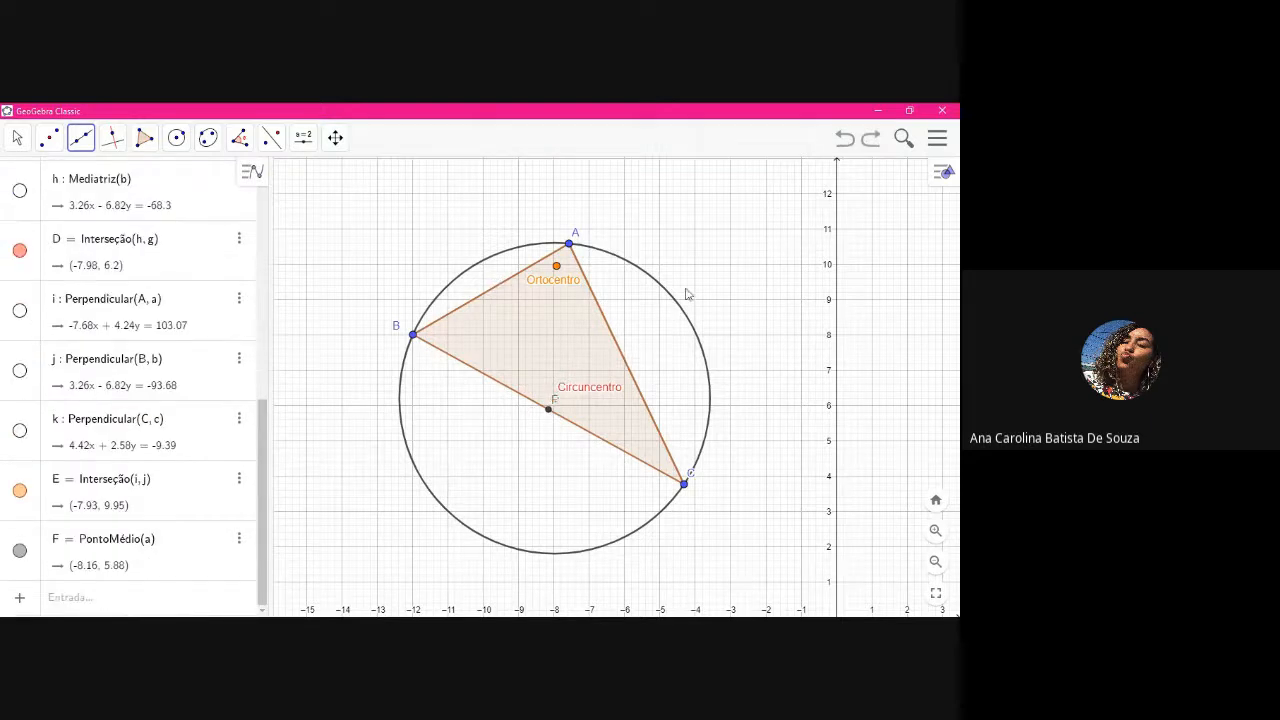
click(845, 140)
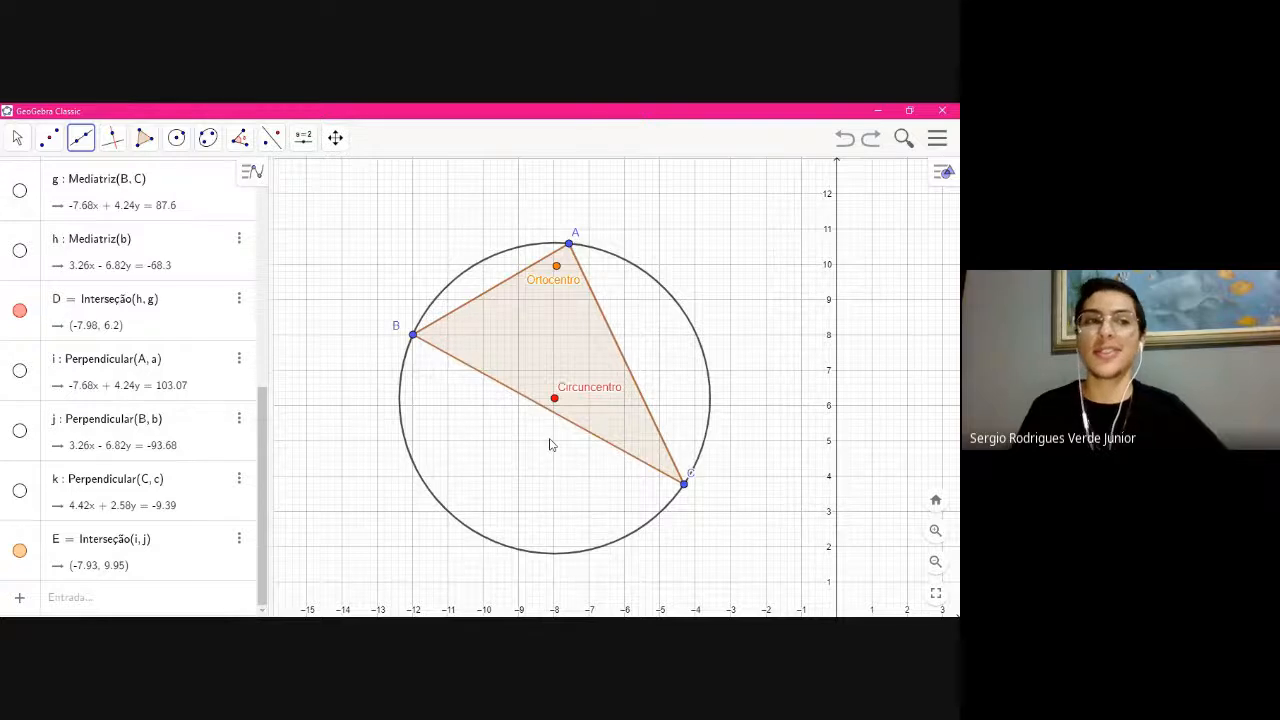
Recreate the midpoints of sides BC, AC and AB, in that order, with the Midpoint or Center tool
click(49, 138)
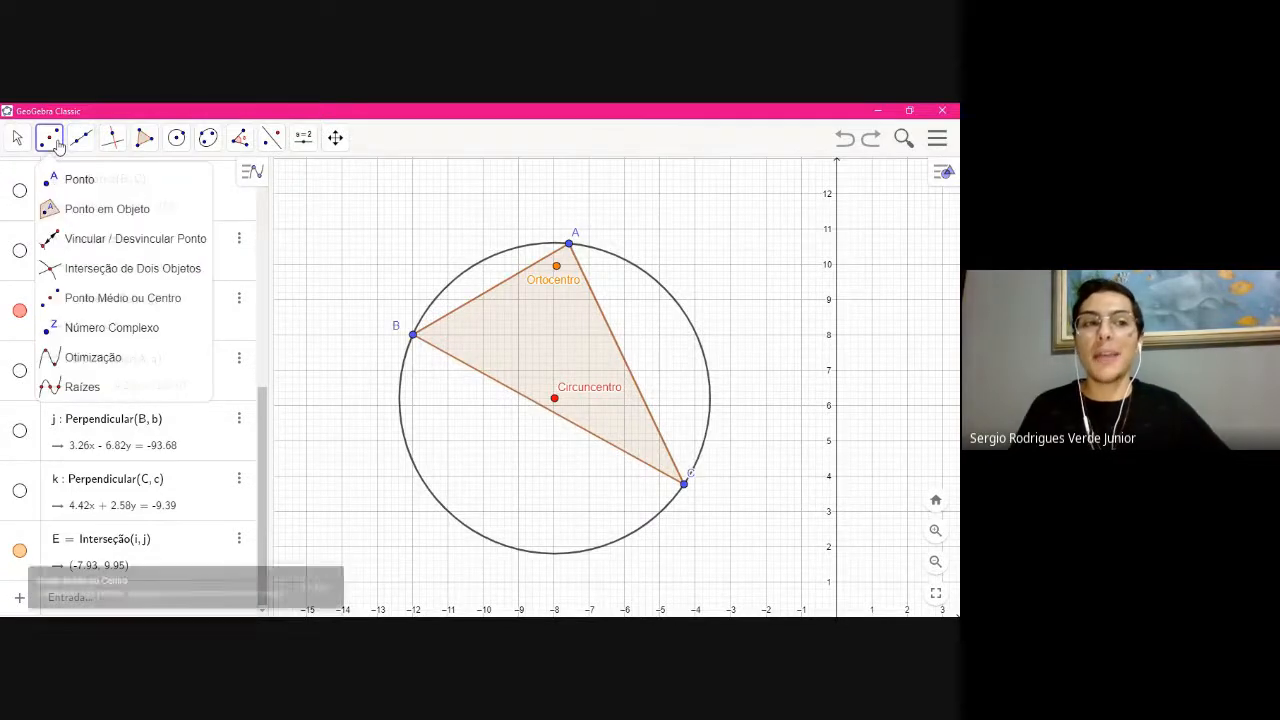
click(79, 304)
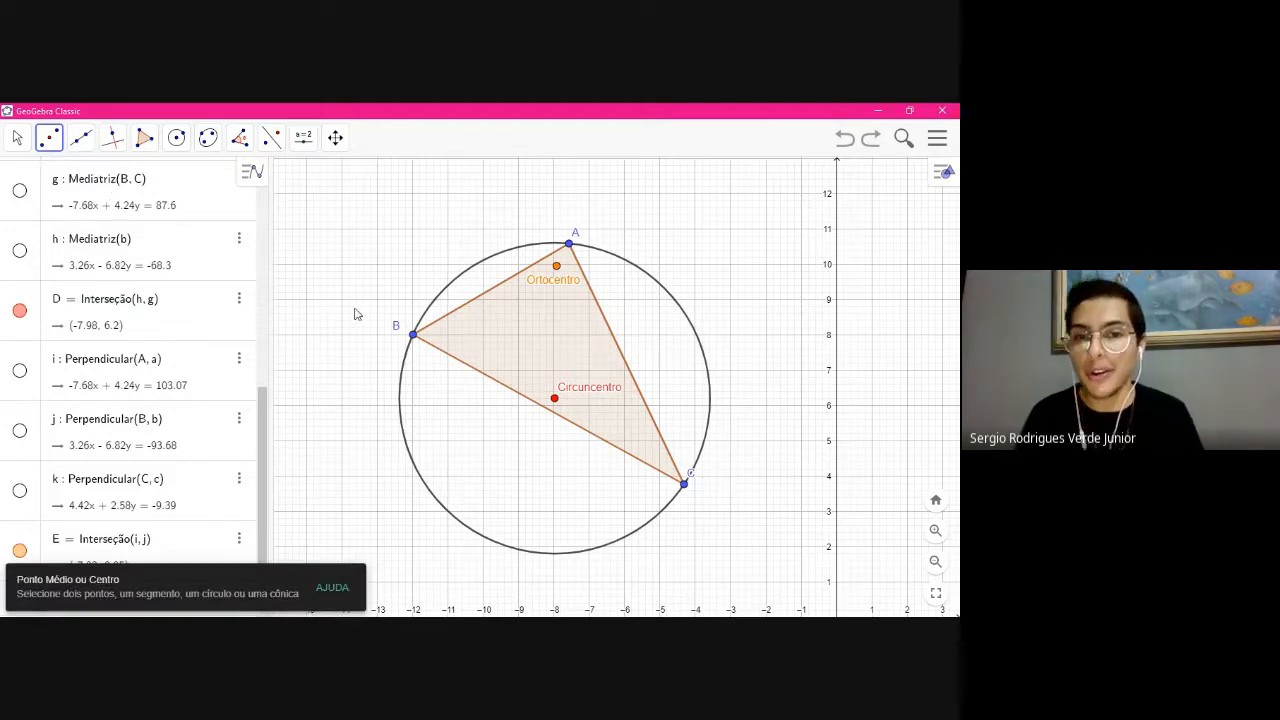
click(537, 410)
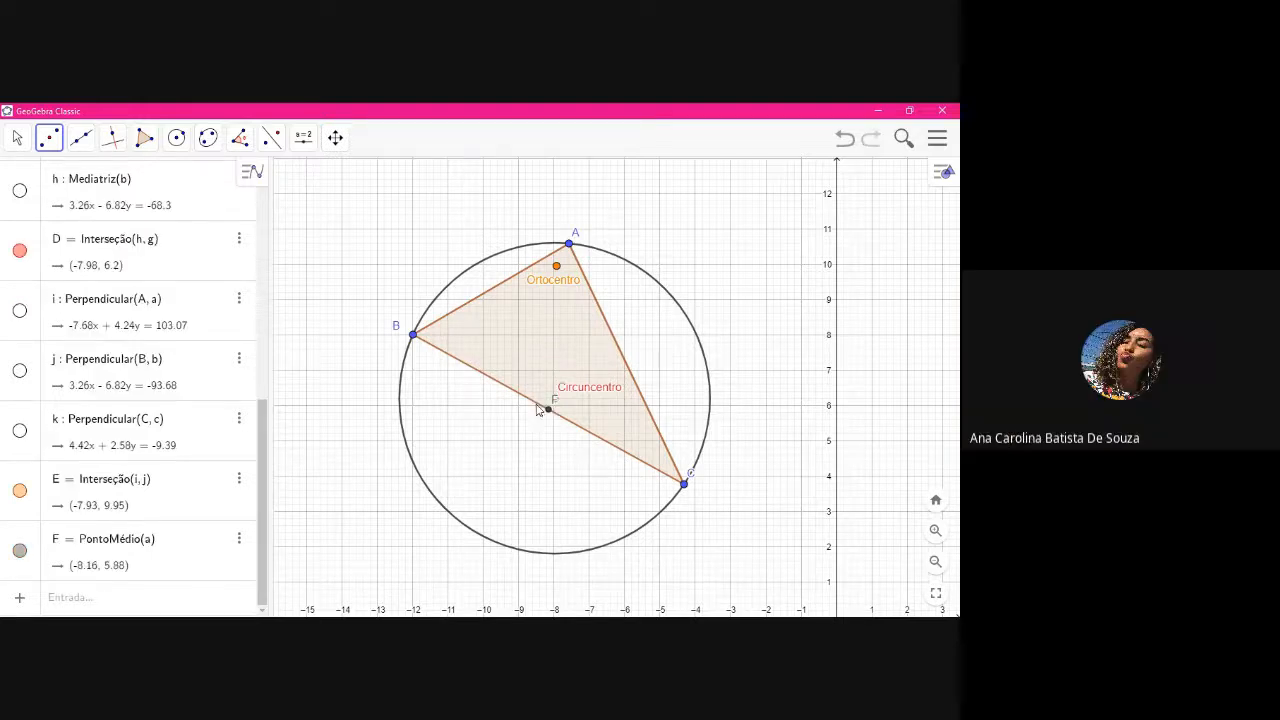
click(633, 380)
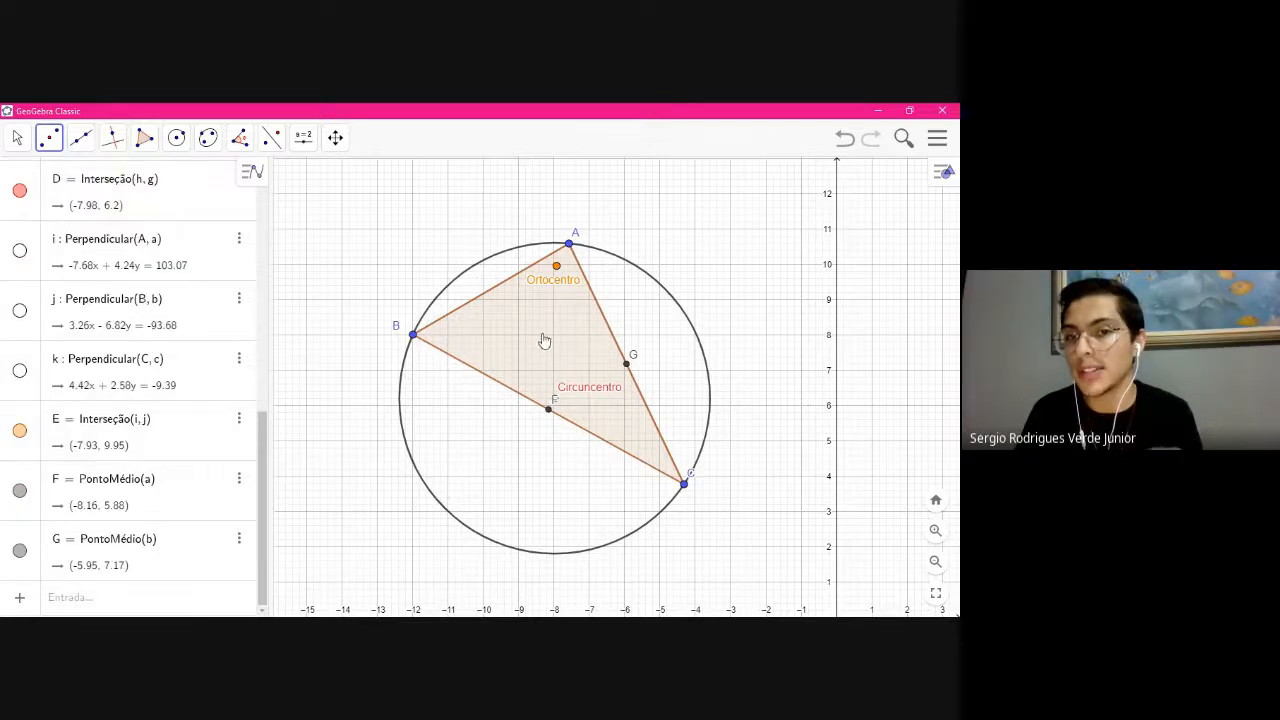
click(478, 296)
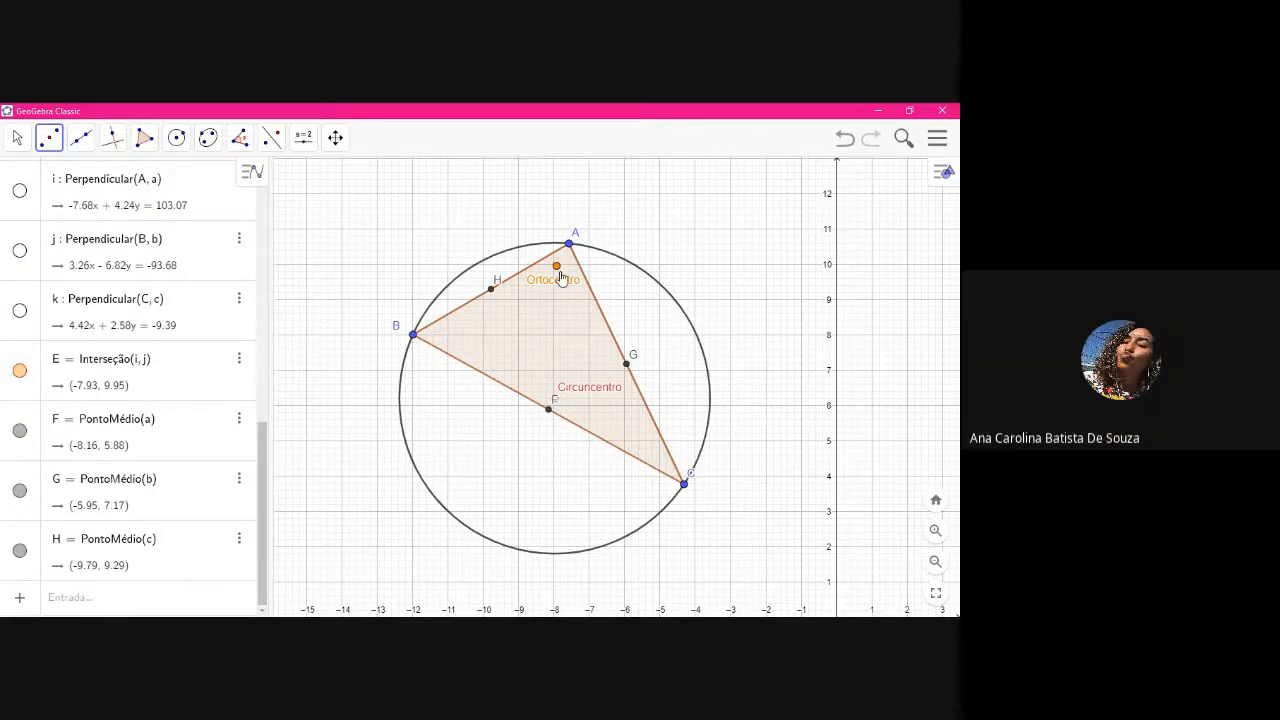
Draw a segment from vertex C to midpoint H of side AB with the Segment tool, and undo it
click(80, 145)
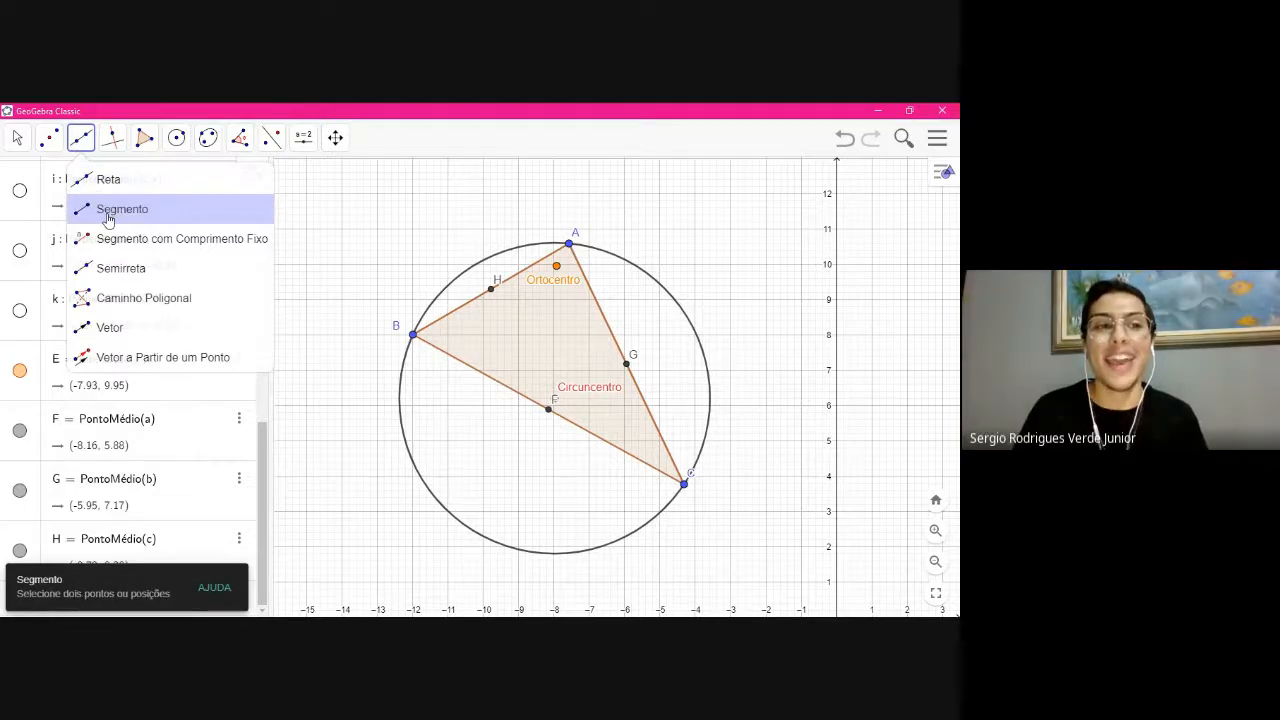
click(97, 211)
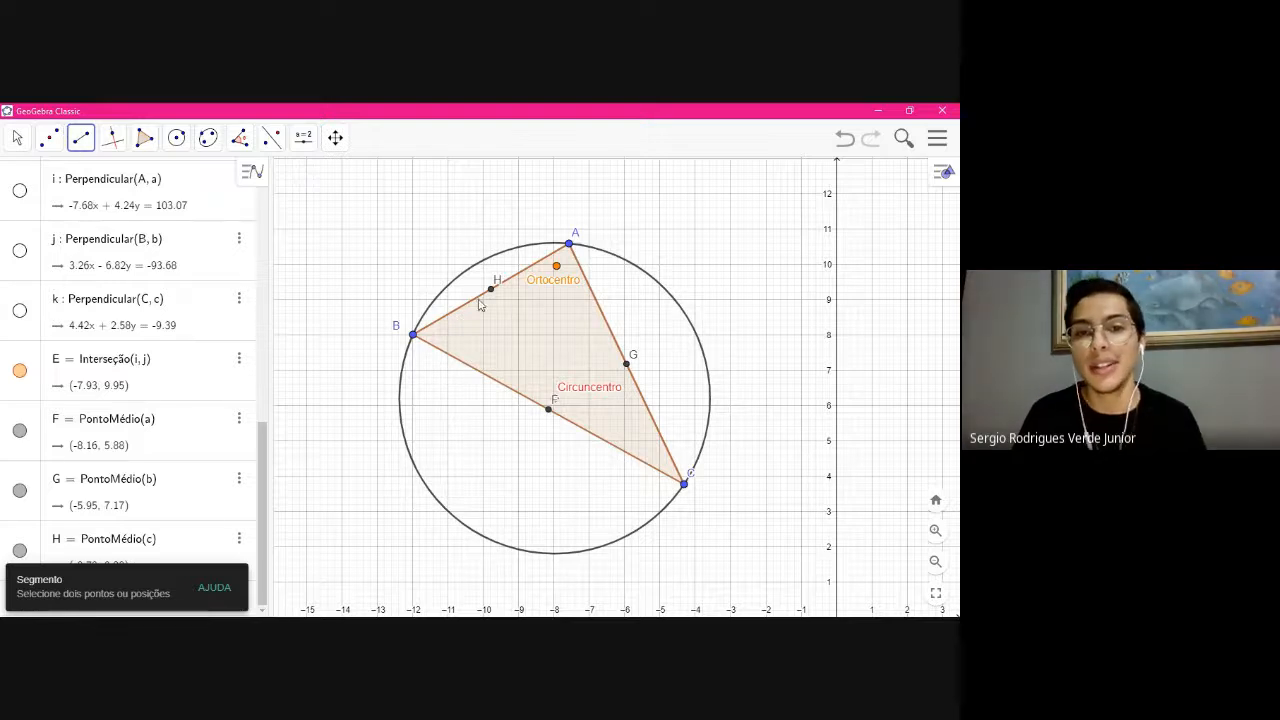
click(84, 145)
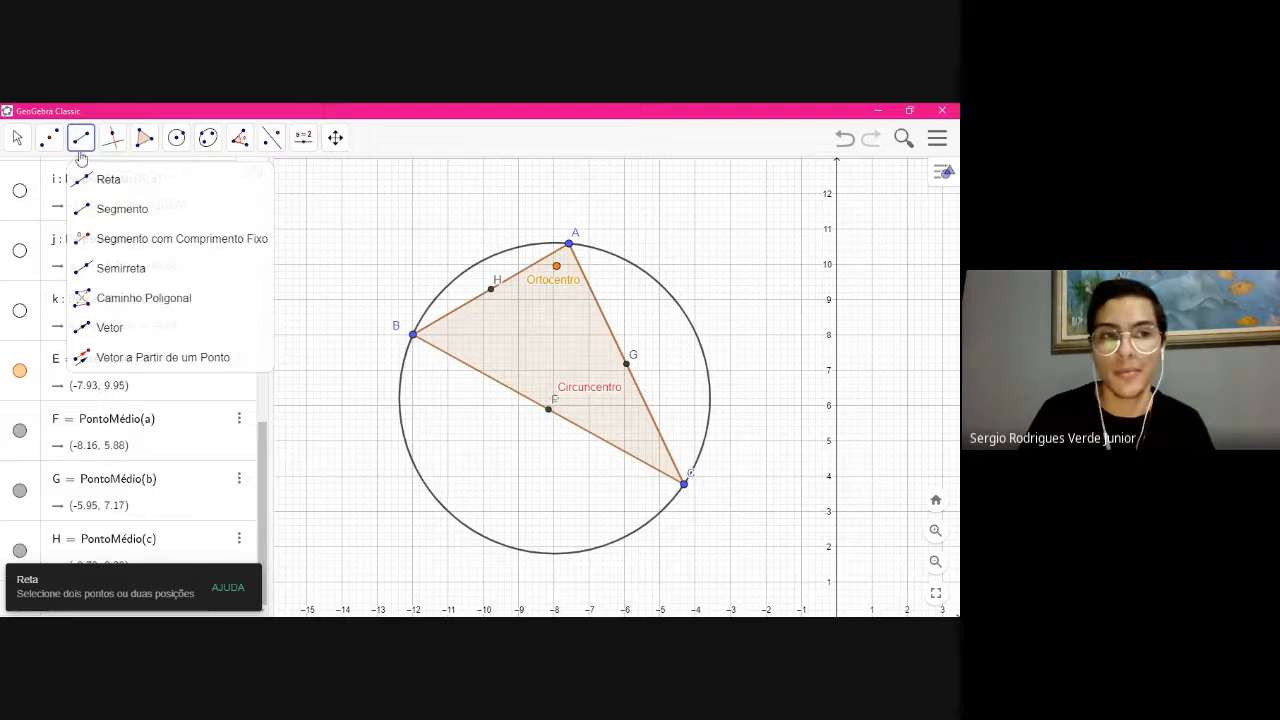
click(105, 210)
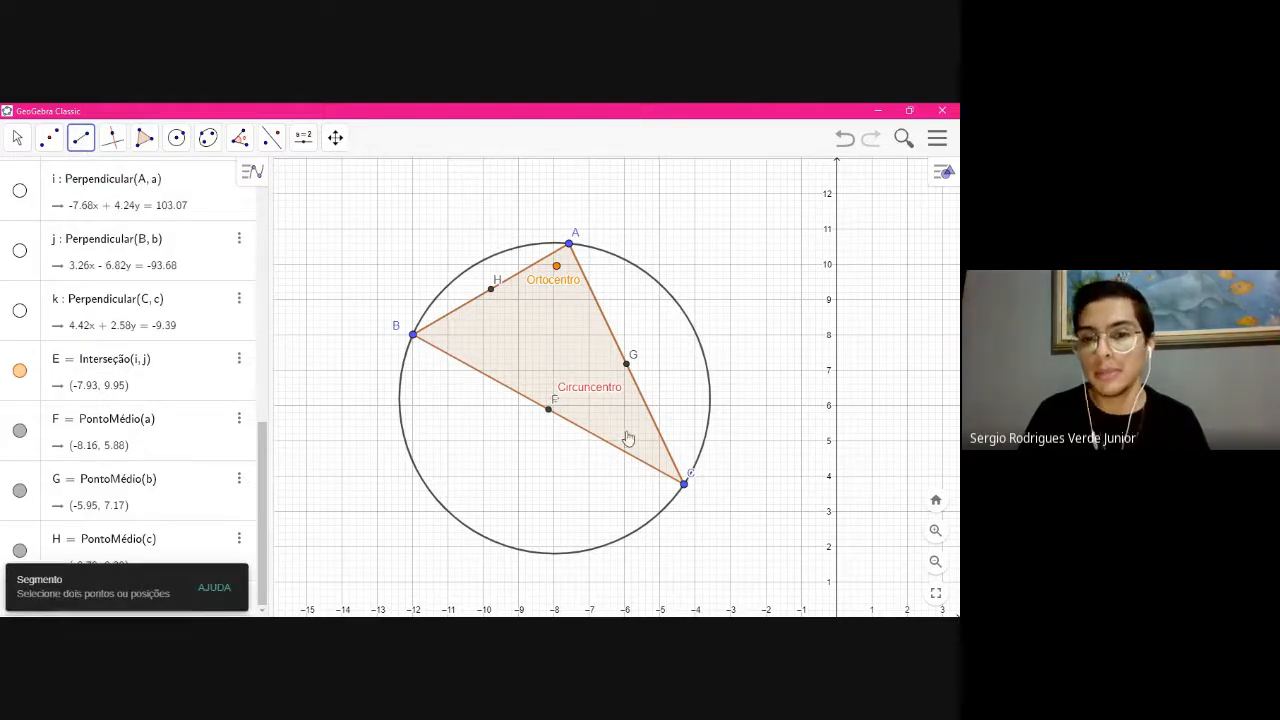
click(685, 487)
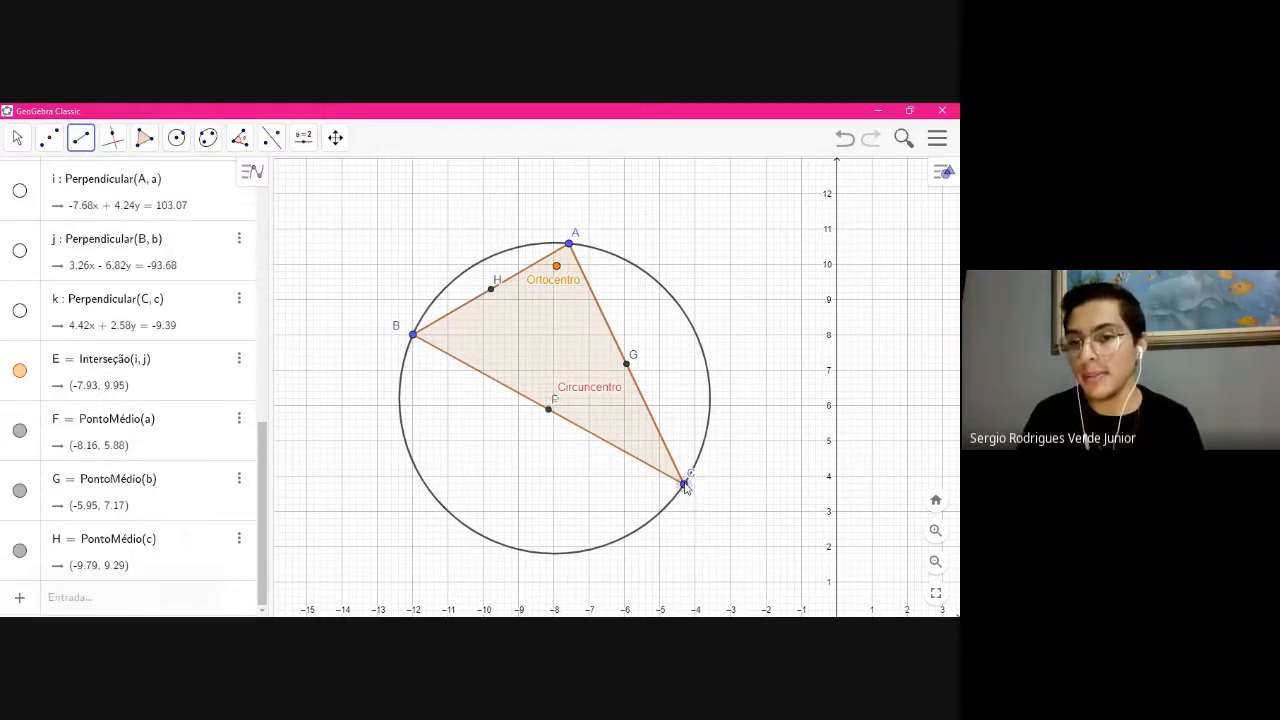
click(492, 297)
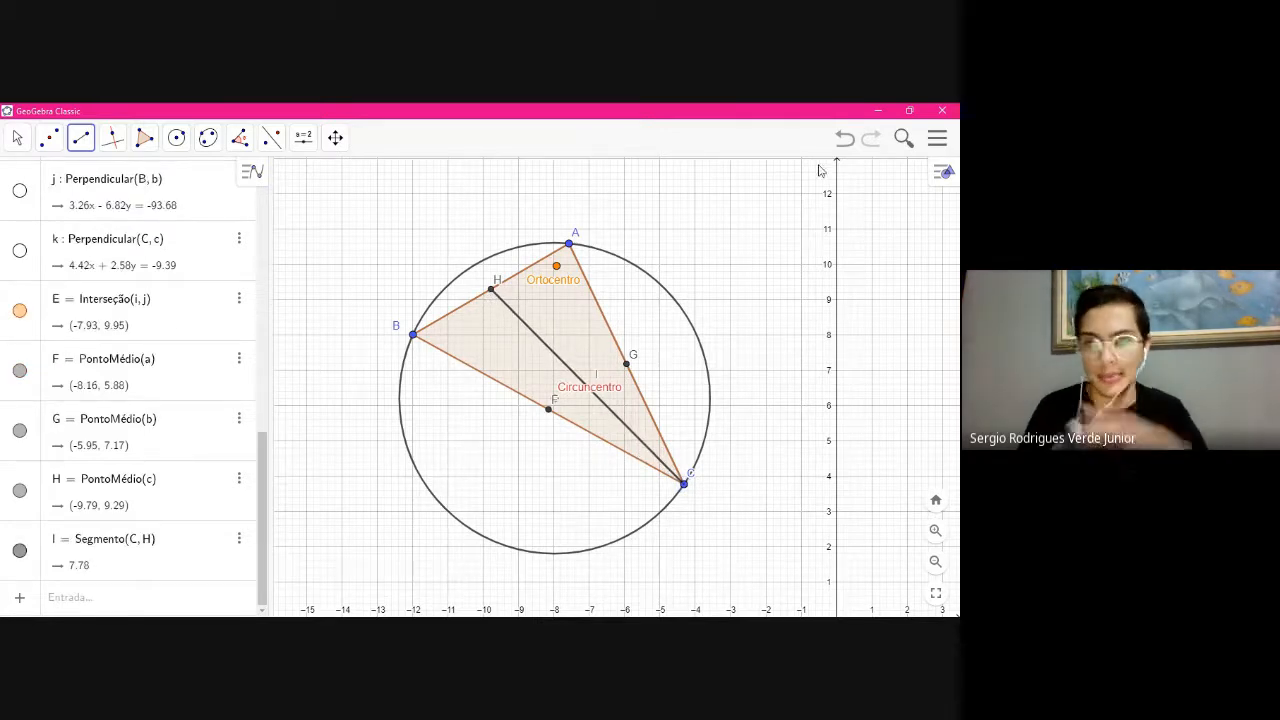
click(845, 138)
Draw the median as a segment from midpoint H of side AB to vertex C
click(80, 142)
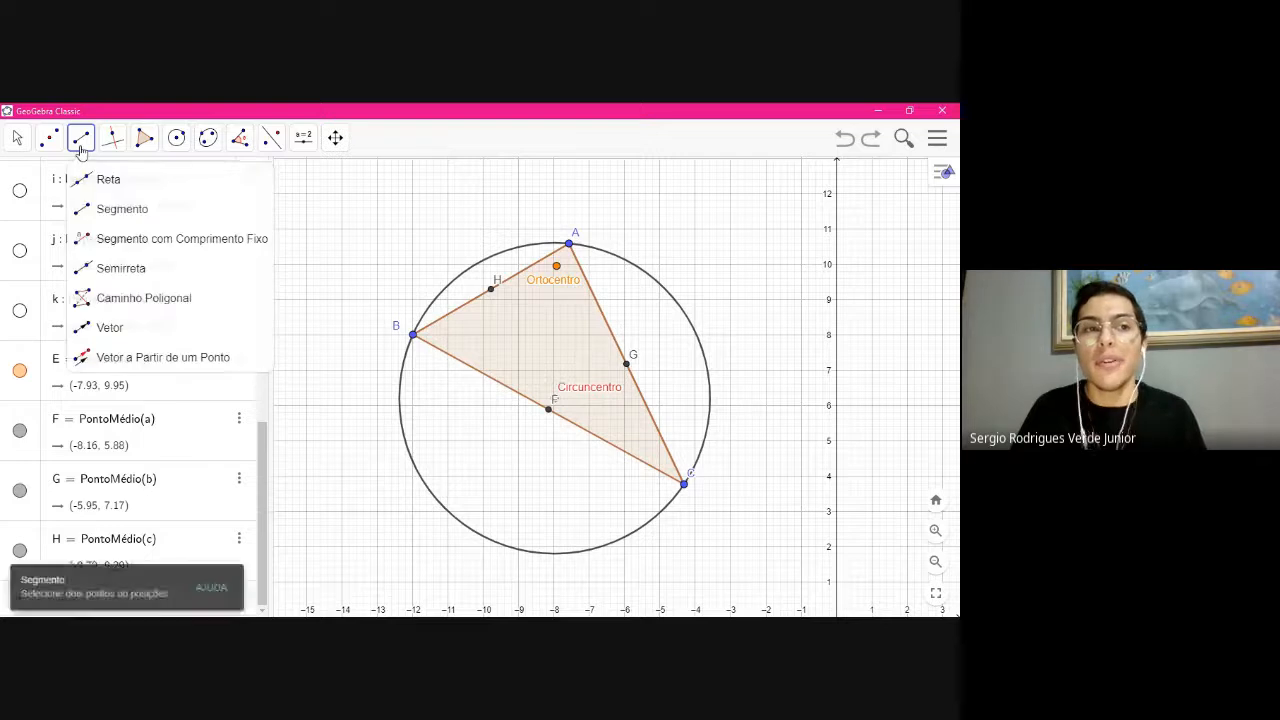
click(110, 210)
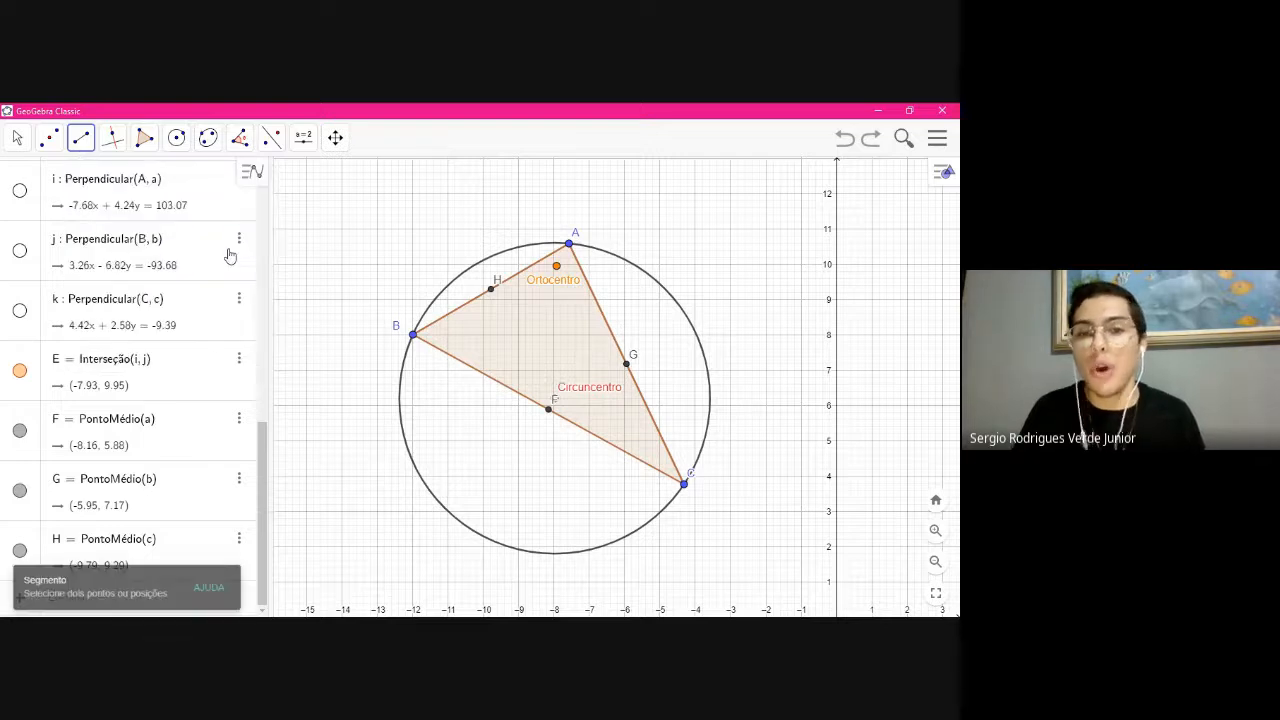
click(491, 293)
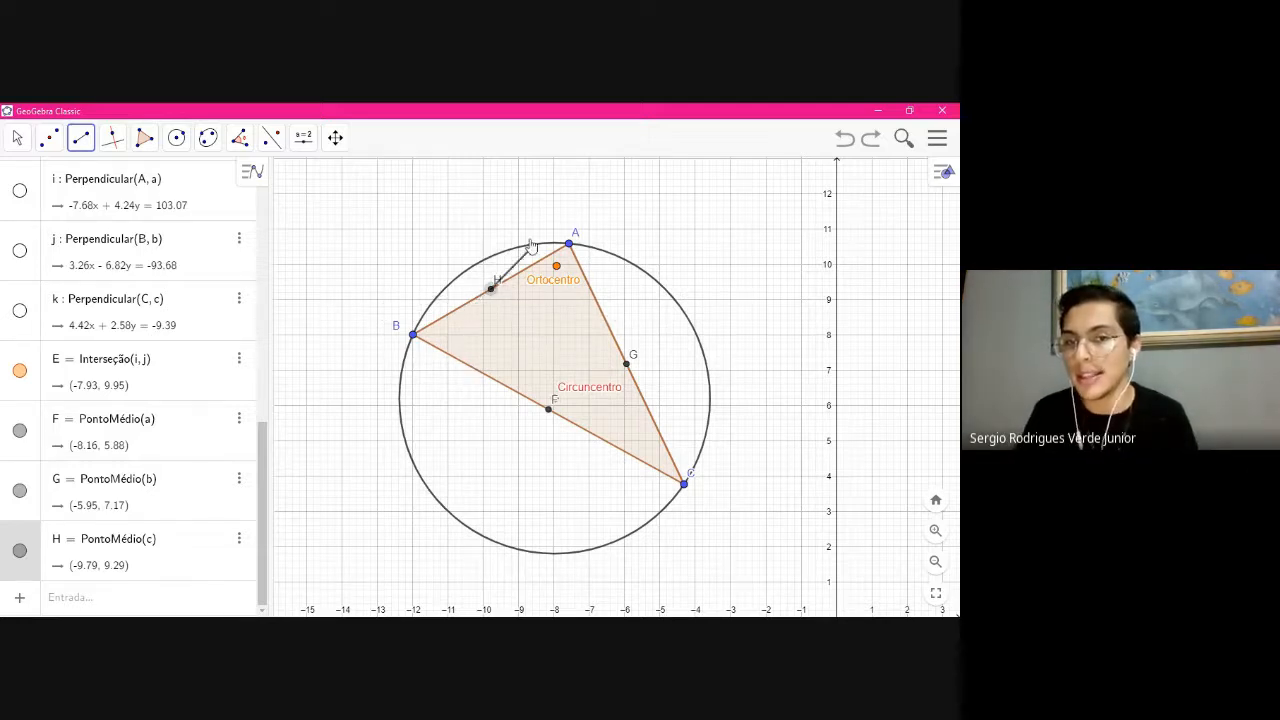
click(684, 485)
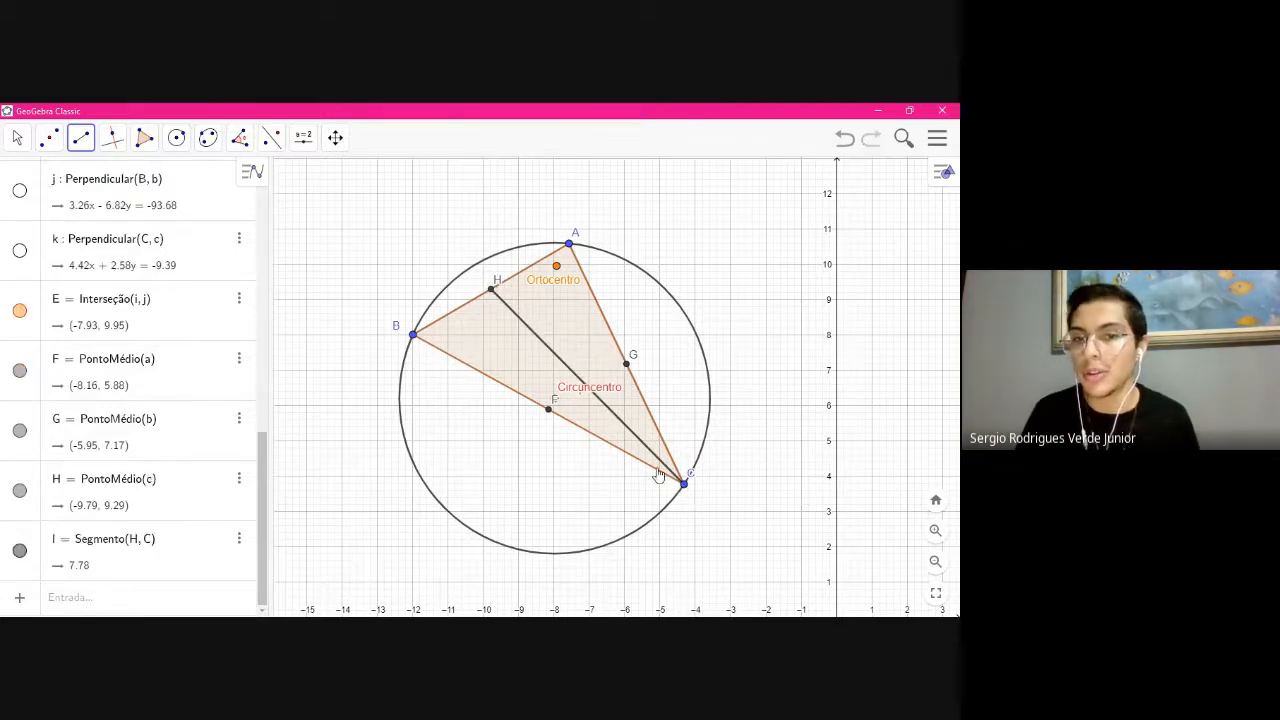
Draw the two remaining medians as segments from midpoint F to vertex A and from midpoint G to vertex B
click(548, 410)
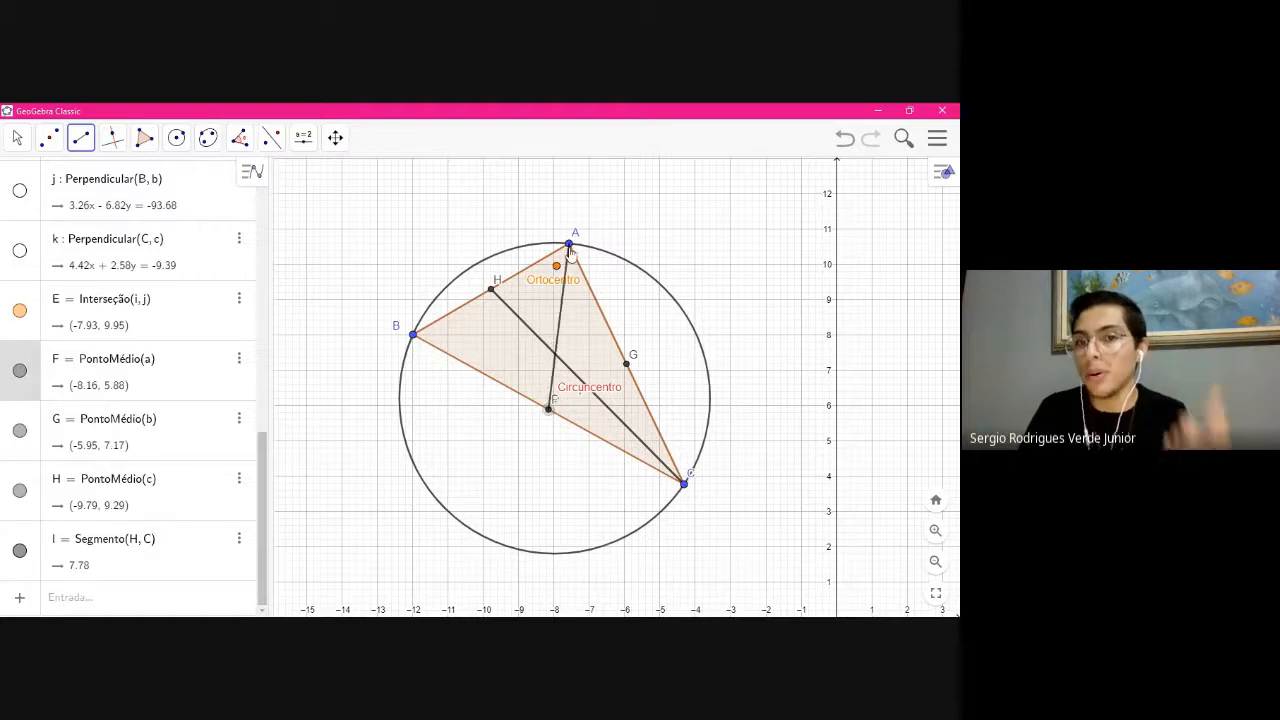
click(569, 244)
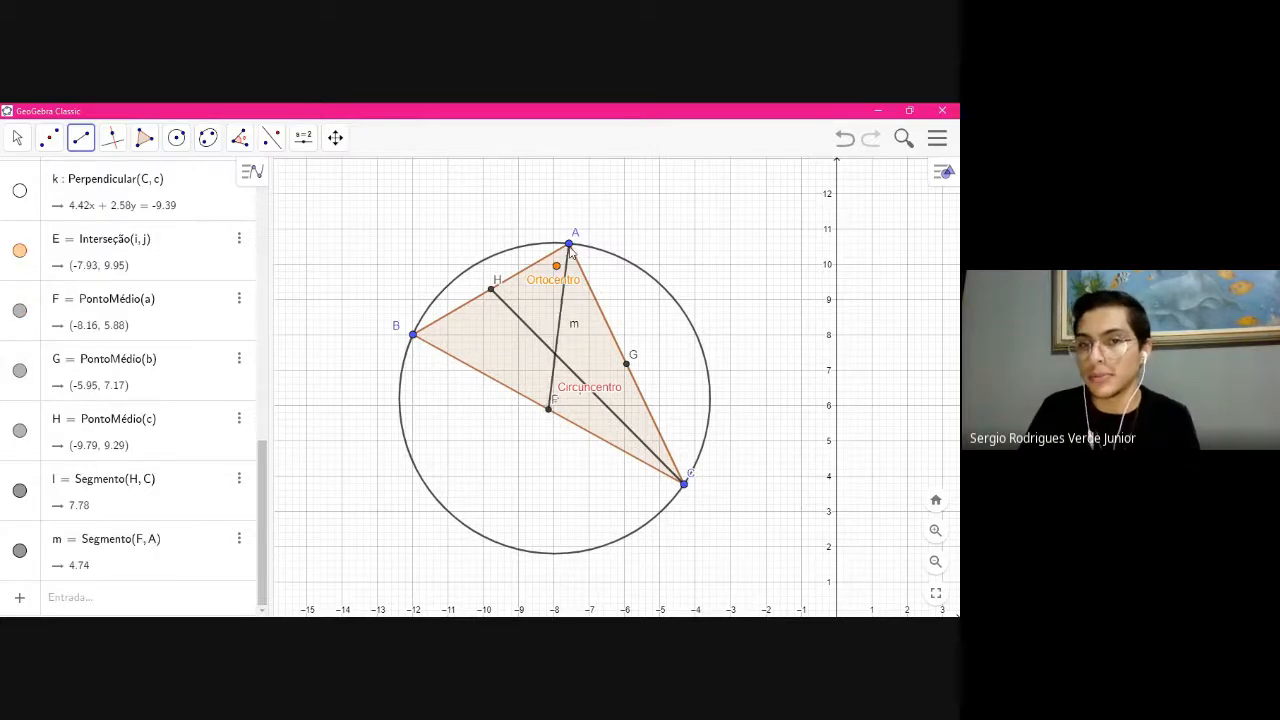
click(623, 365)
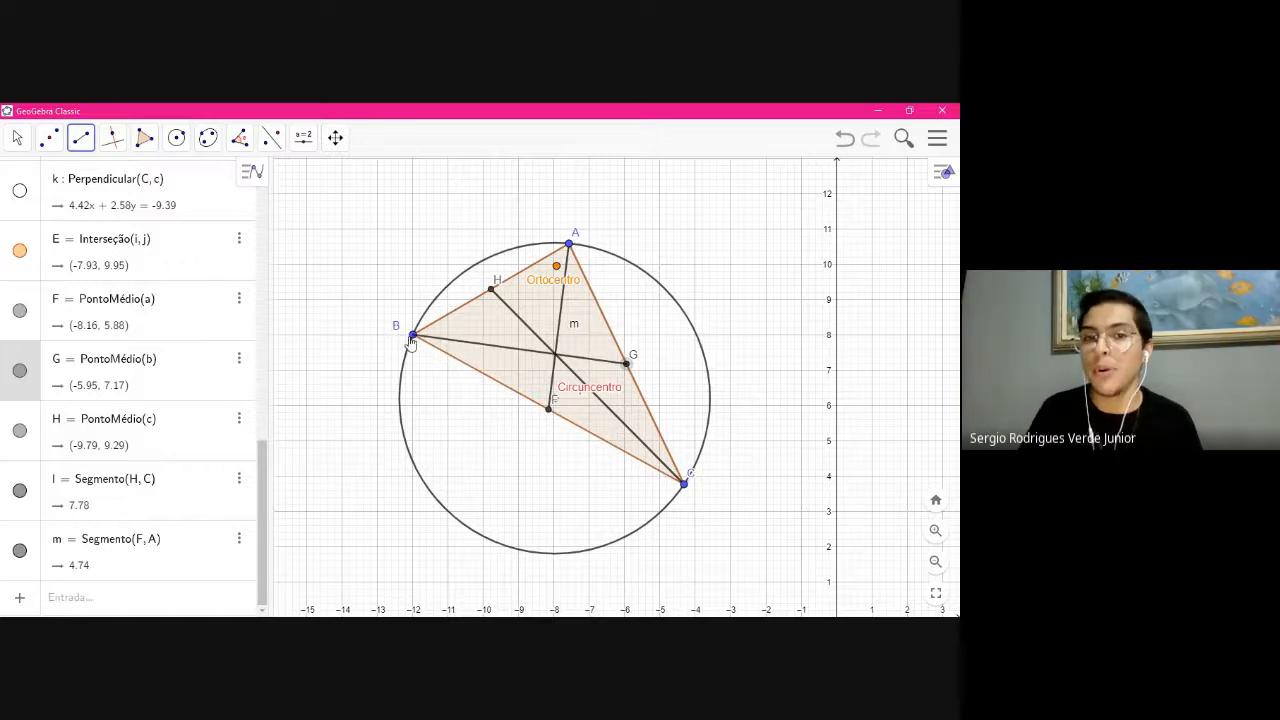
click(412, 334)
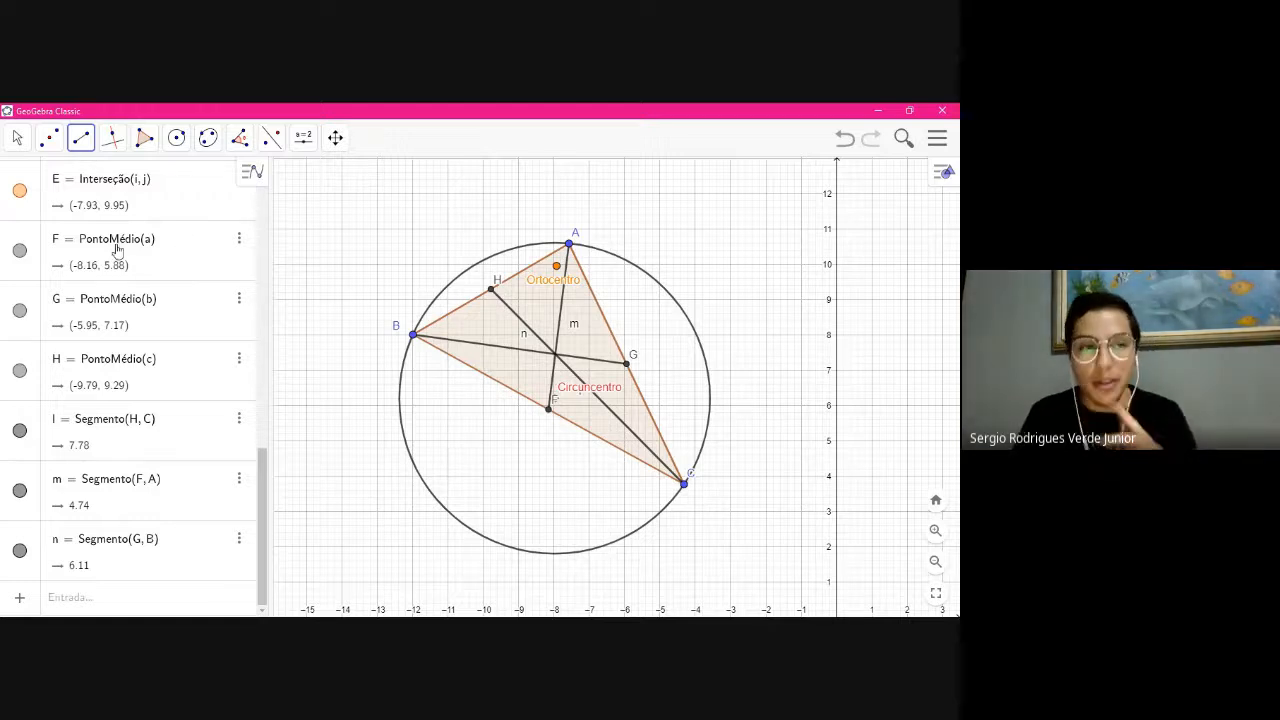
click(49, 137)
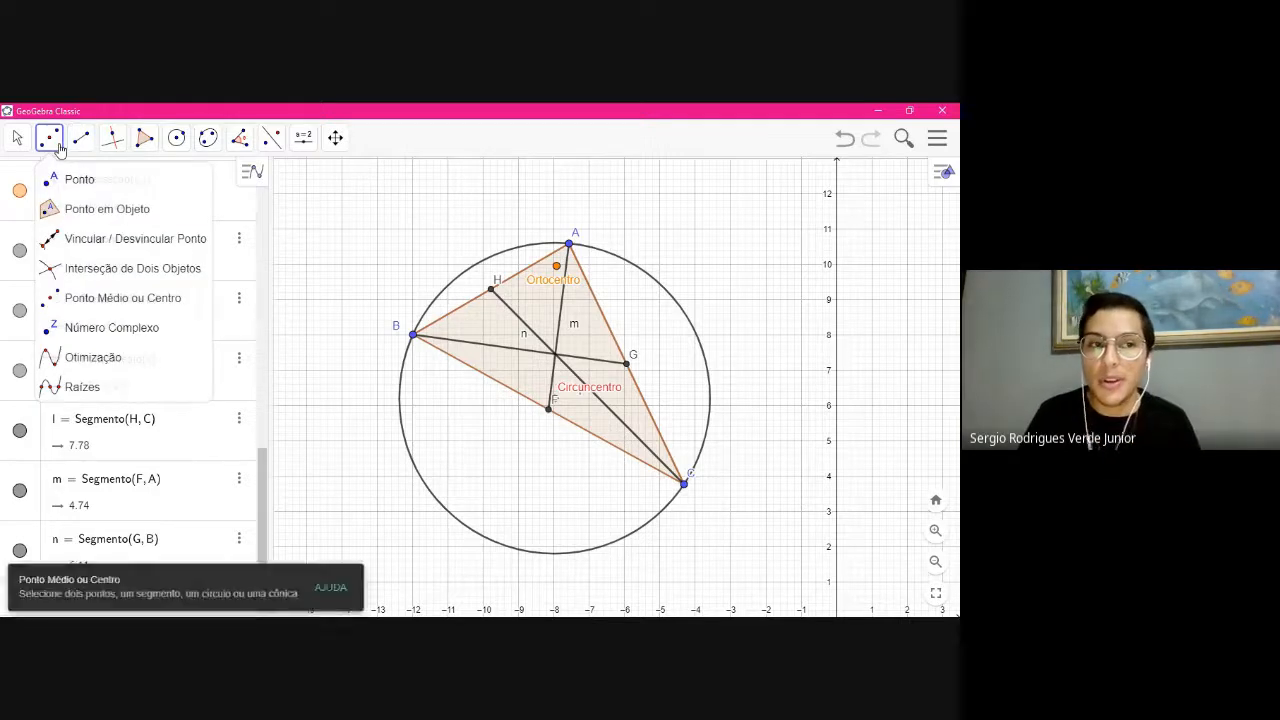
click(100, 279)
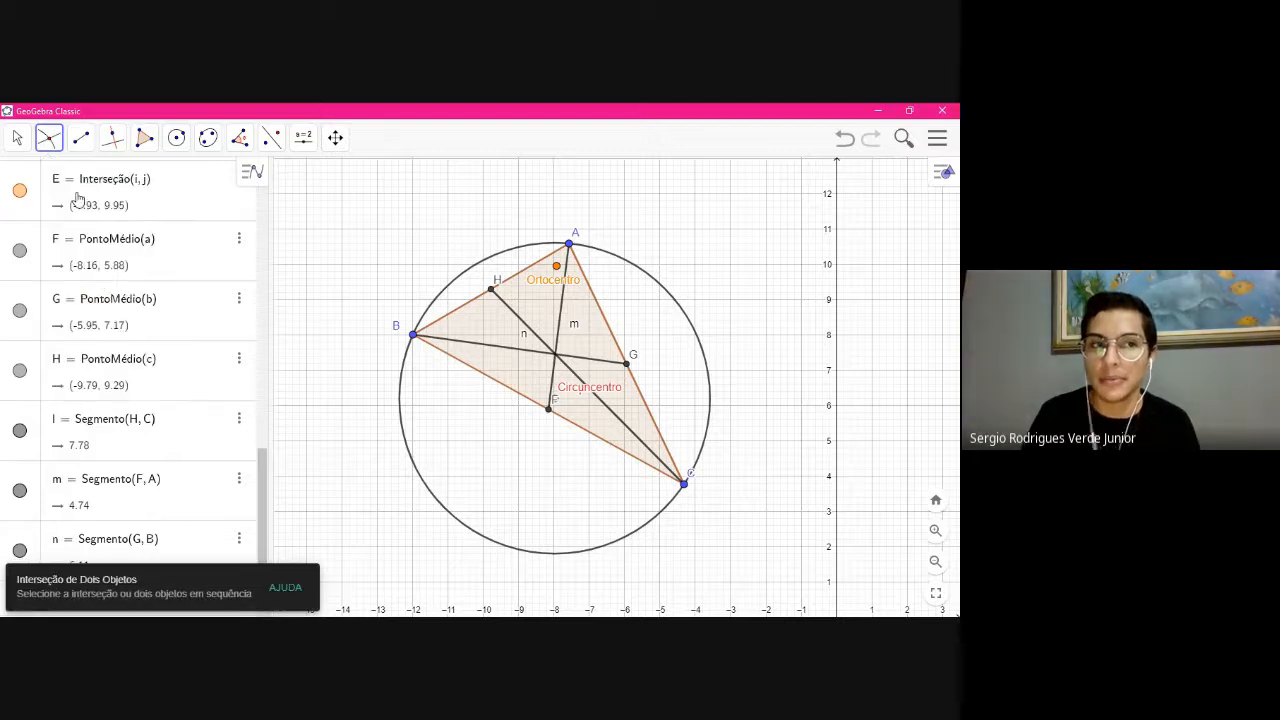
click(482, 350)
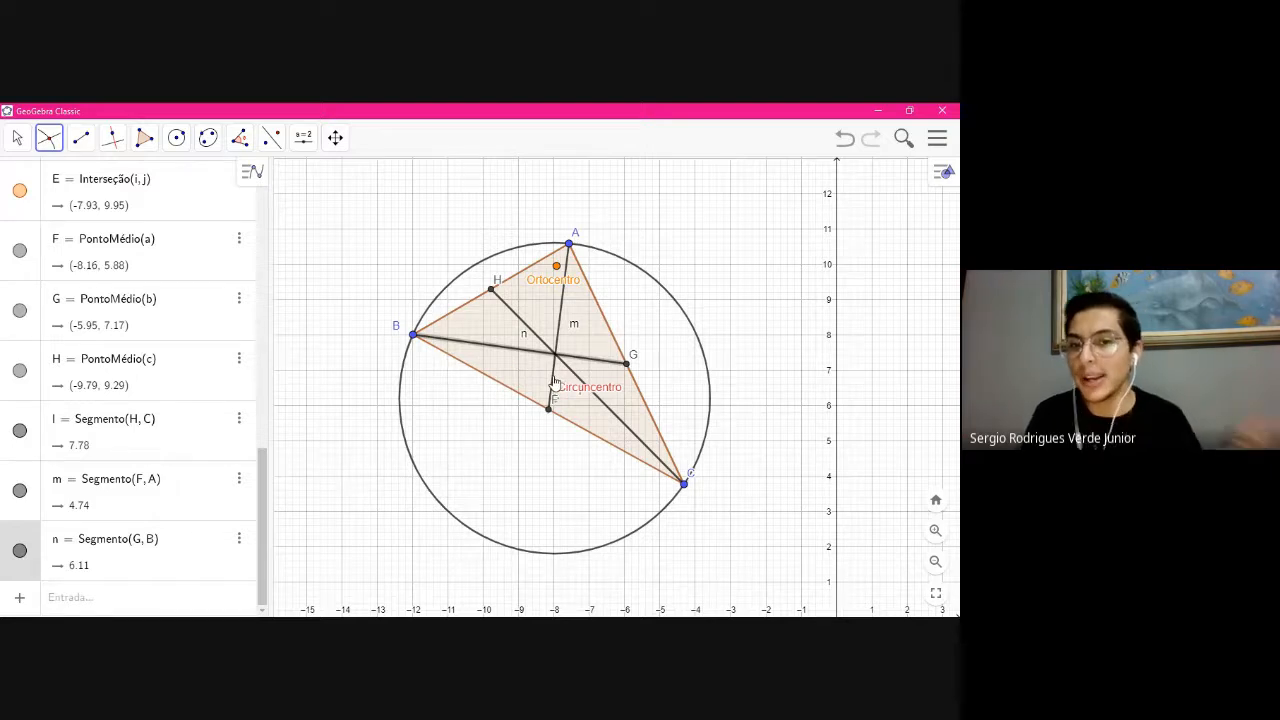
click(18, 139)
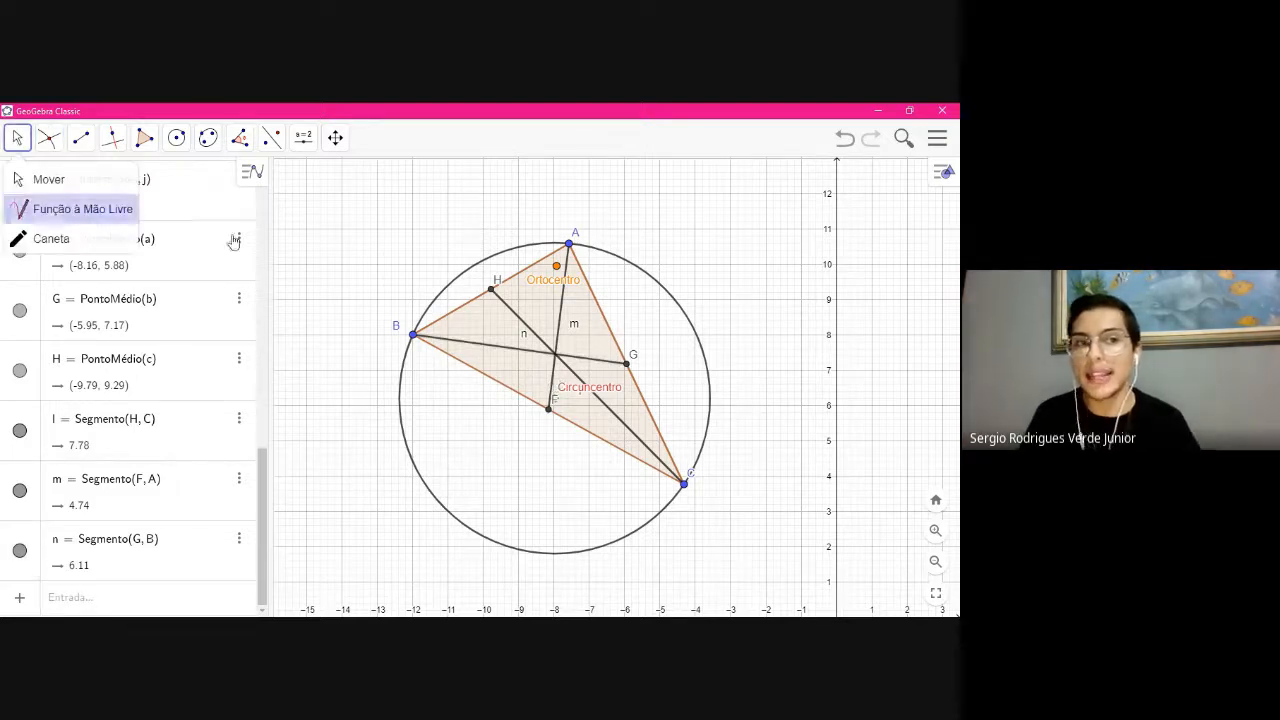
click(20, 140)
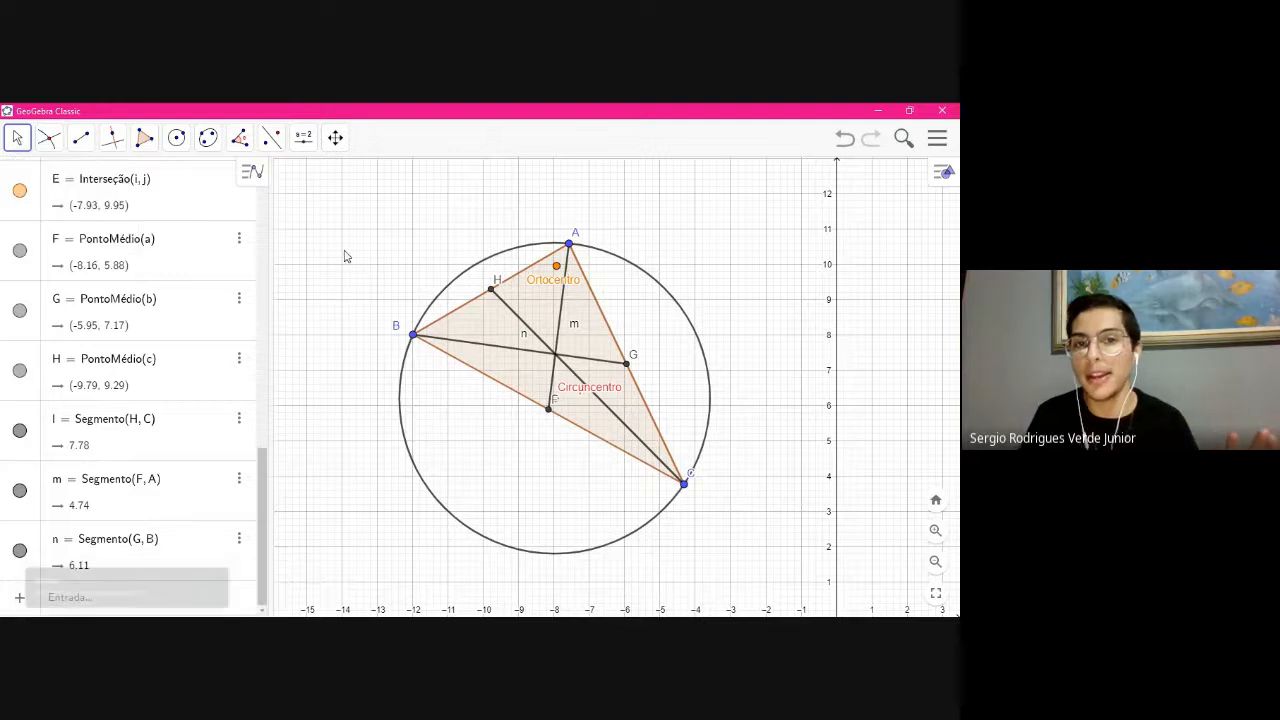
Mark the intersection point of medians GB and FA with the Intersect Two Objects tool
click(50, 141)
click(94, 266)
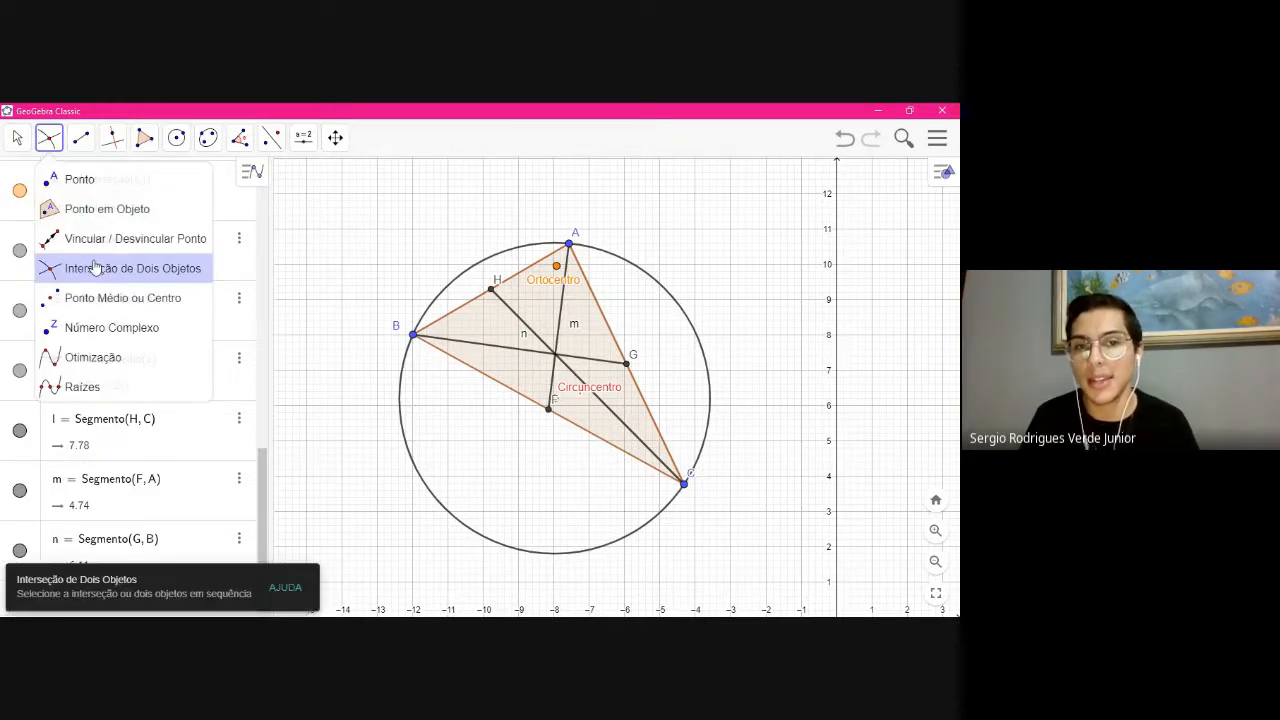
click(472, 345)
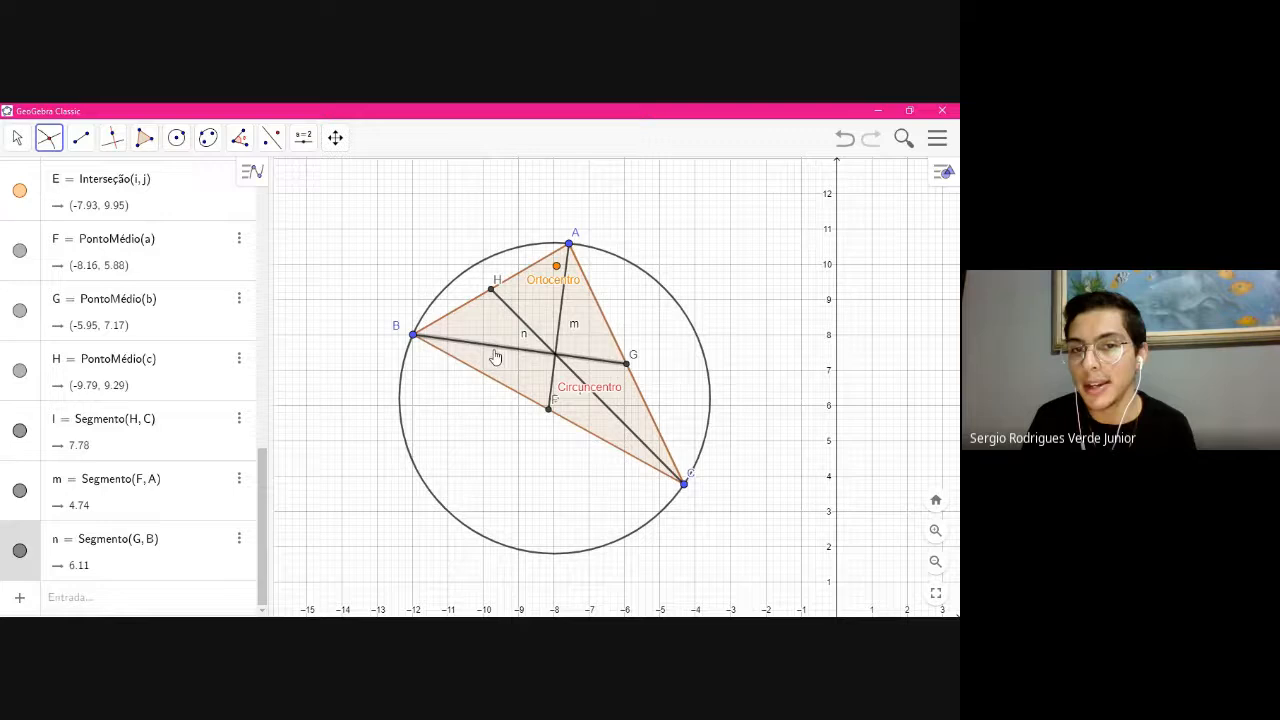
click(556, 375)
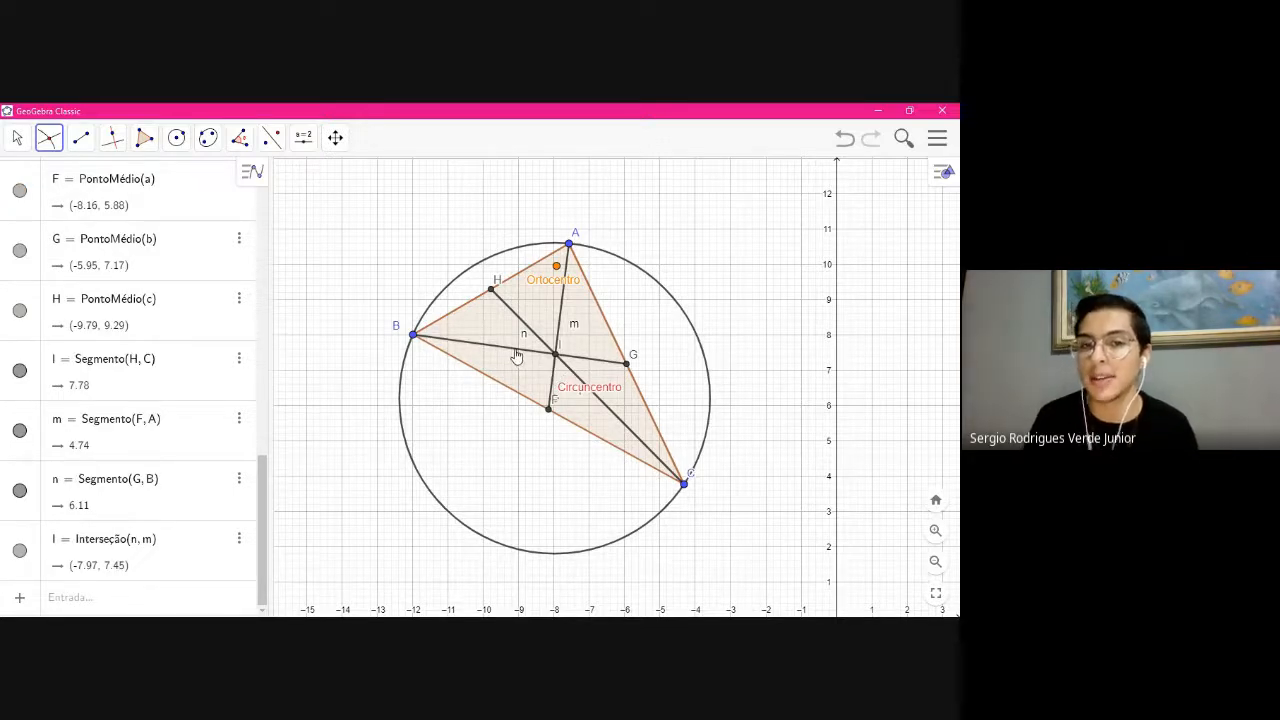
click(17, 138)
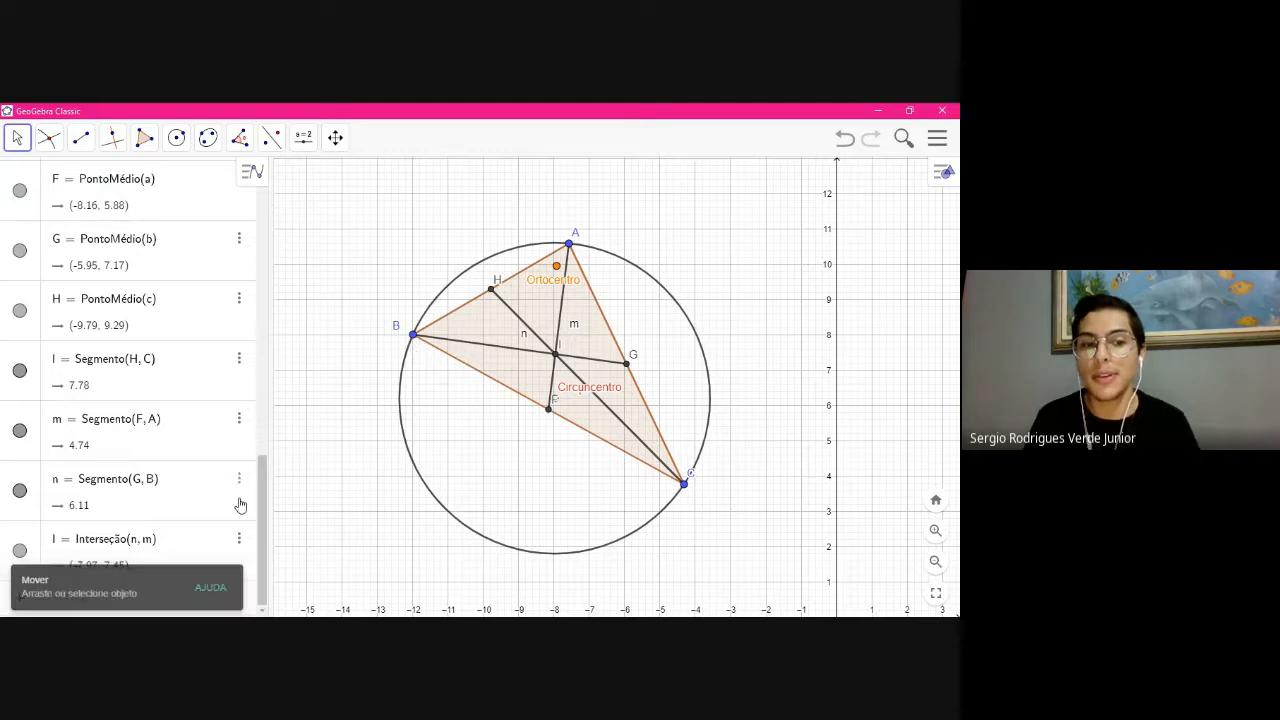
Hide the three median segments n, m and l, keeping their intersection point displayed
click(20, 492)
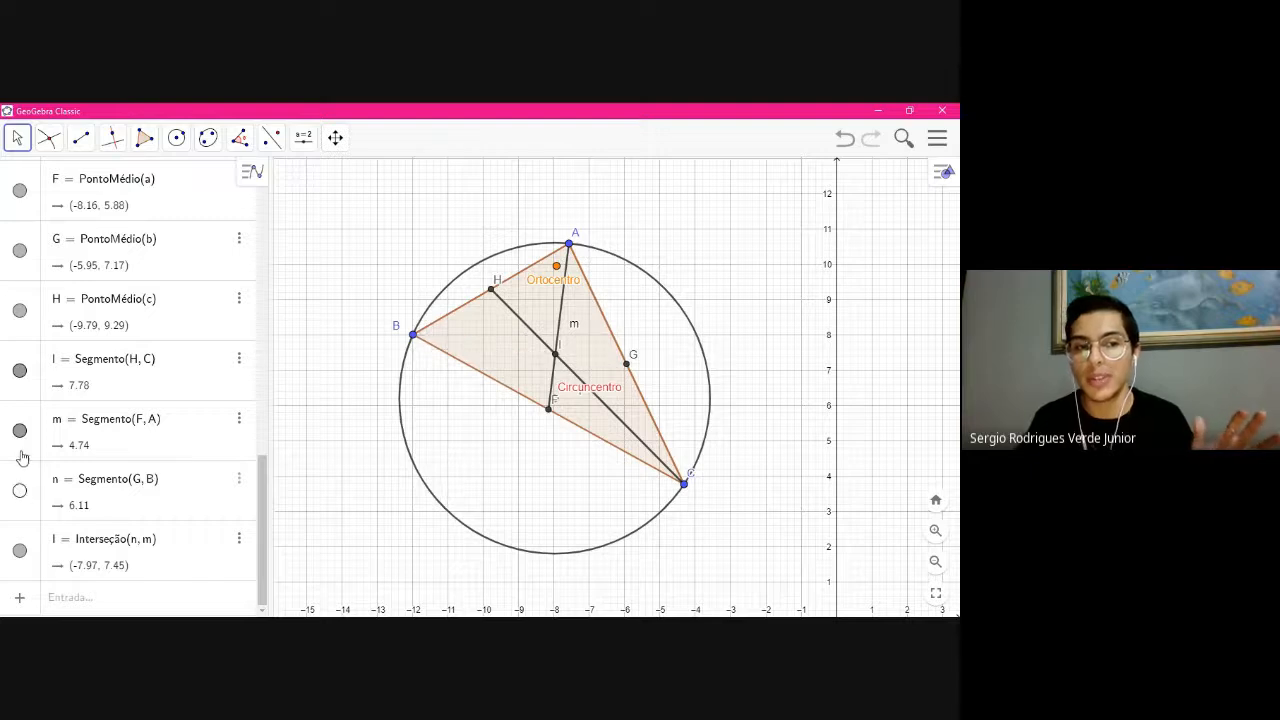
click(20, 430)
click(20, 371)
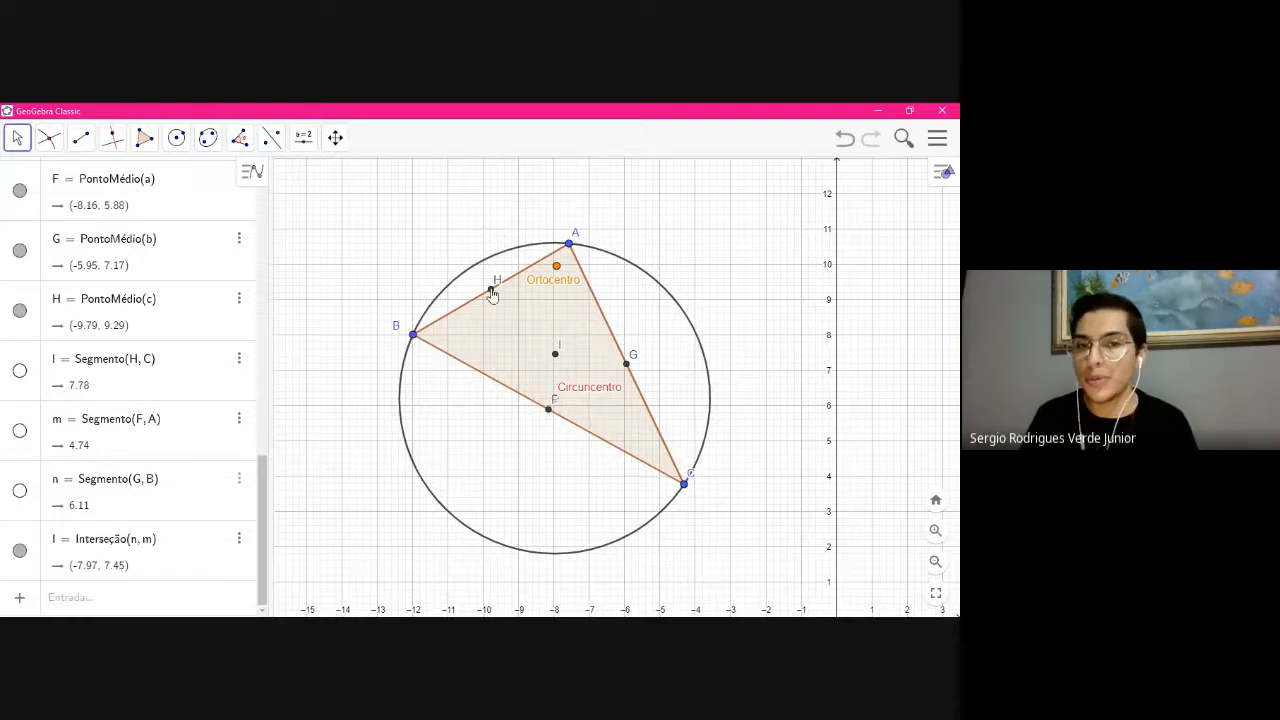
Hide the side midpoints F, G and H
scroll(138, 397, up, 2)
scroll(138, 397, up, 2)
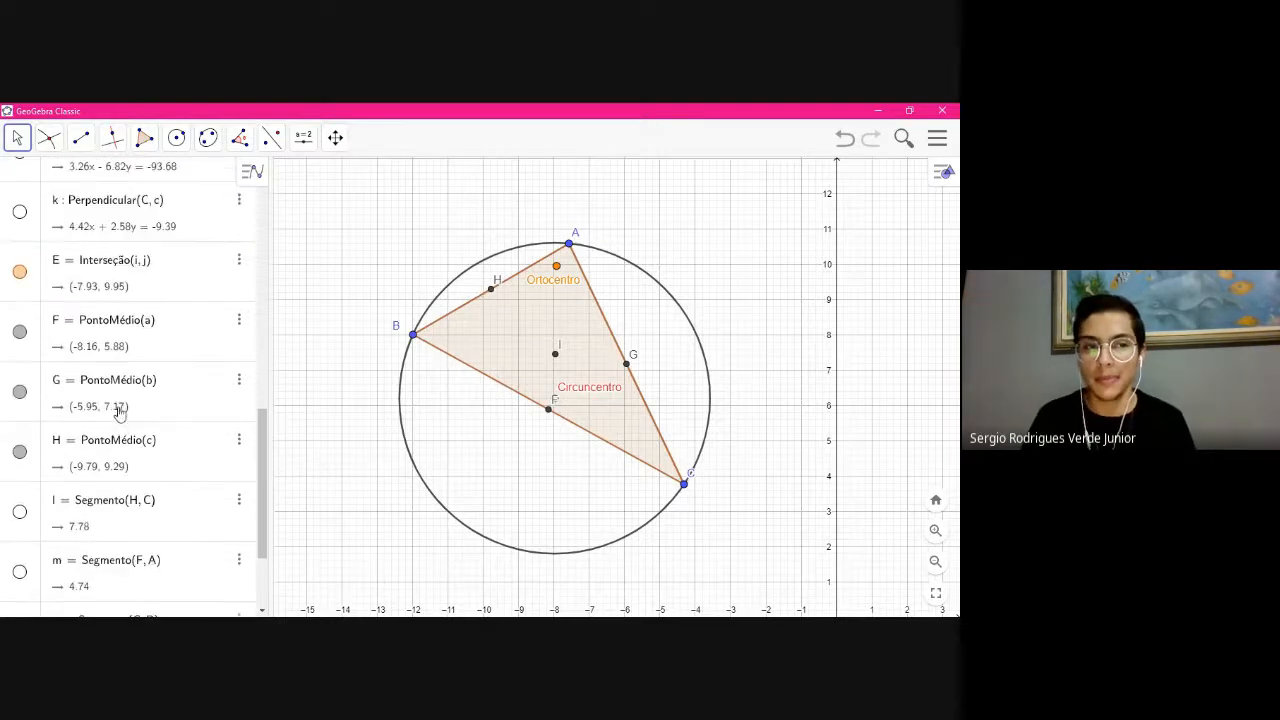
click(20, 333)
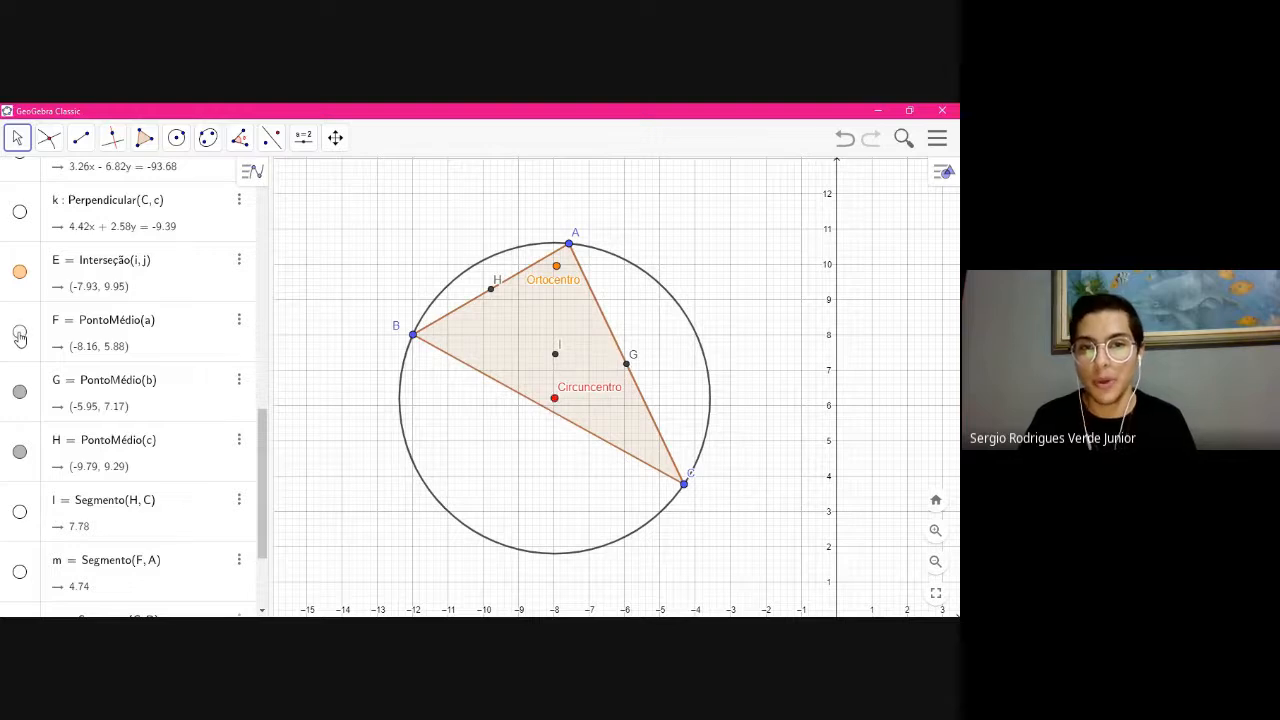
click(21, 392)
click(20, 451)
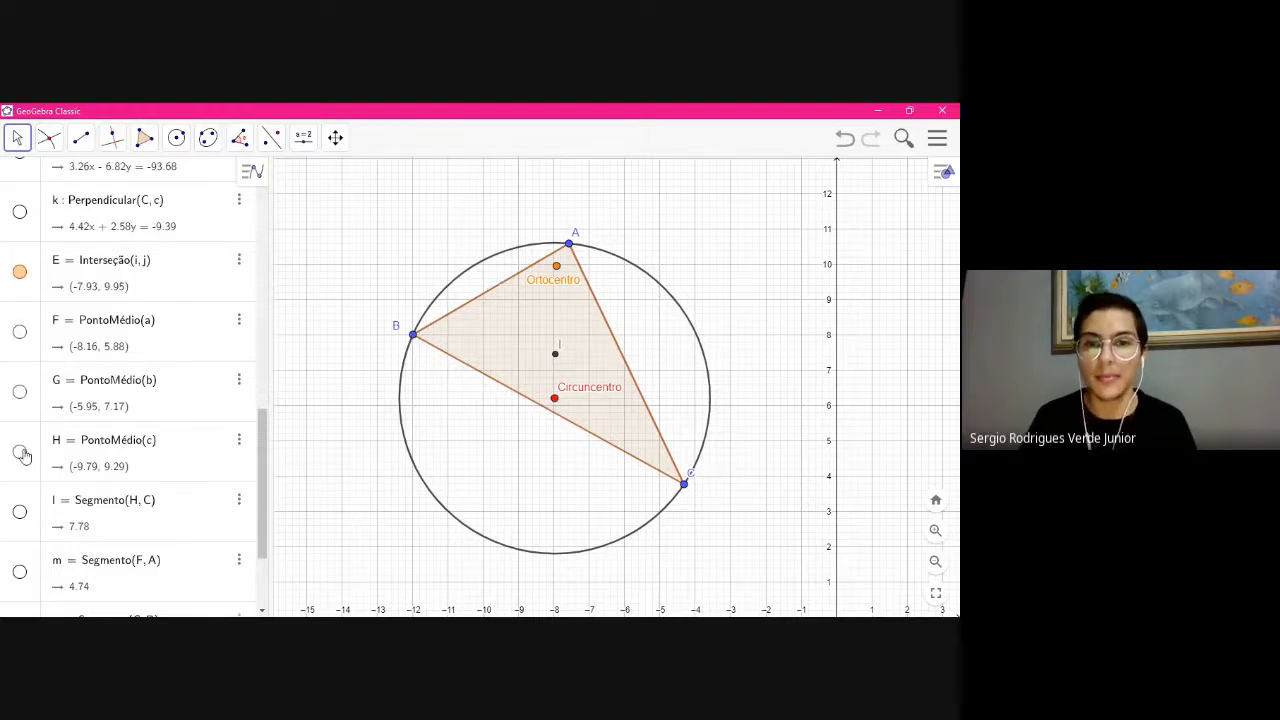
Open the settings of the medians' intersection point I and give it the caption "Baricentro"
scroll(74, 409, down, 4)
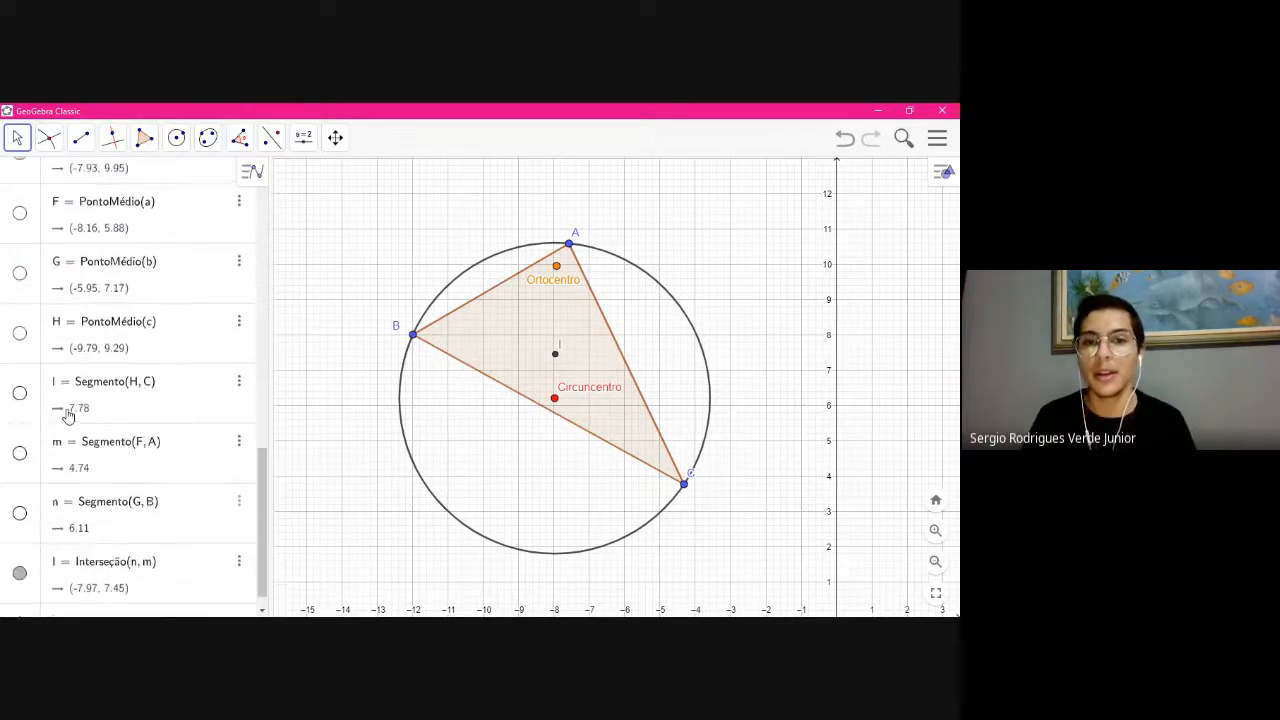
click(556, 356)
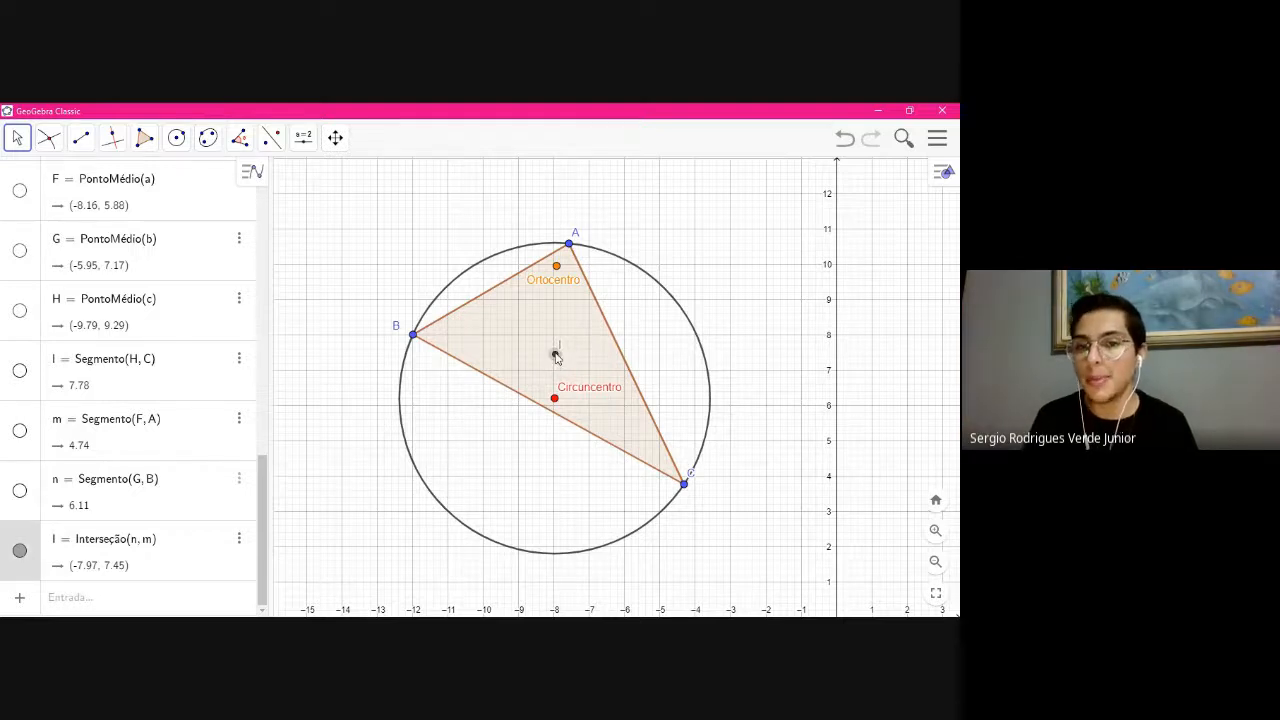
right_click(556, 358)
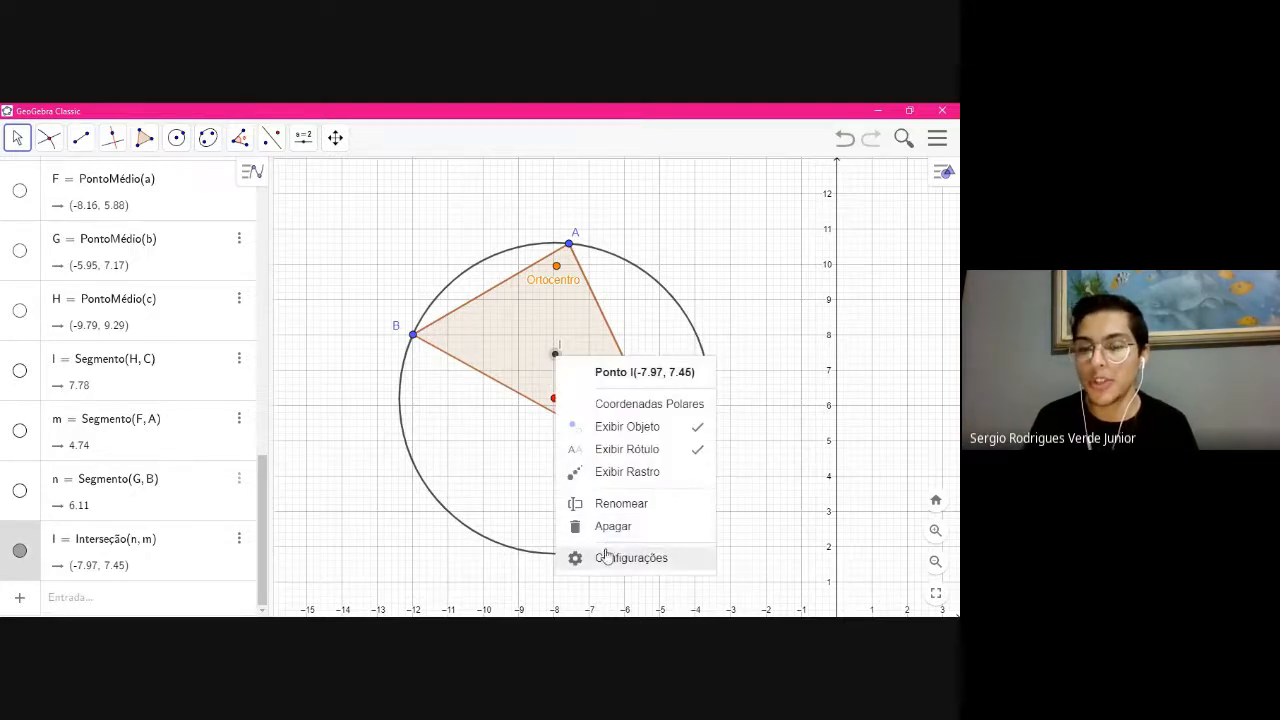
click(608, 560)
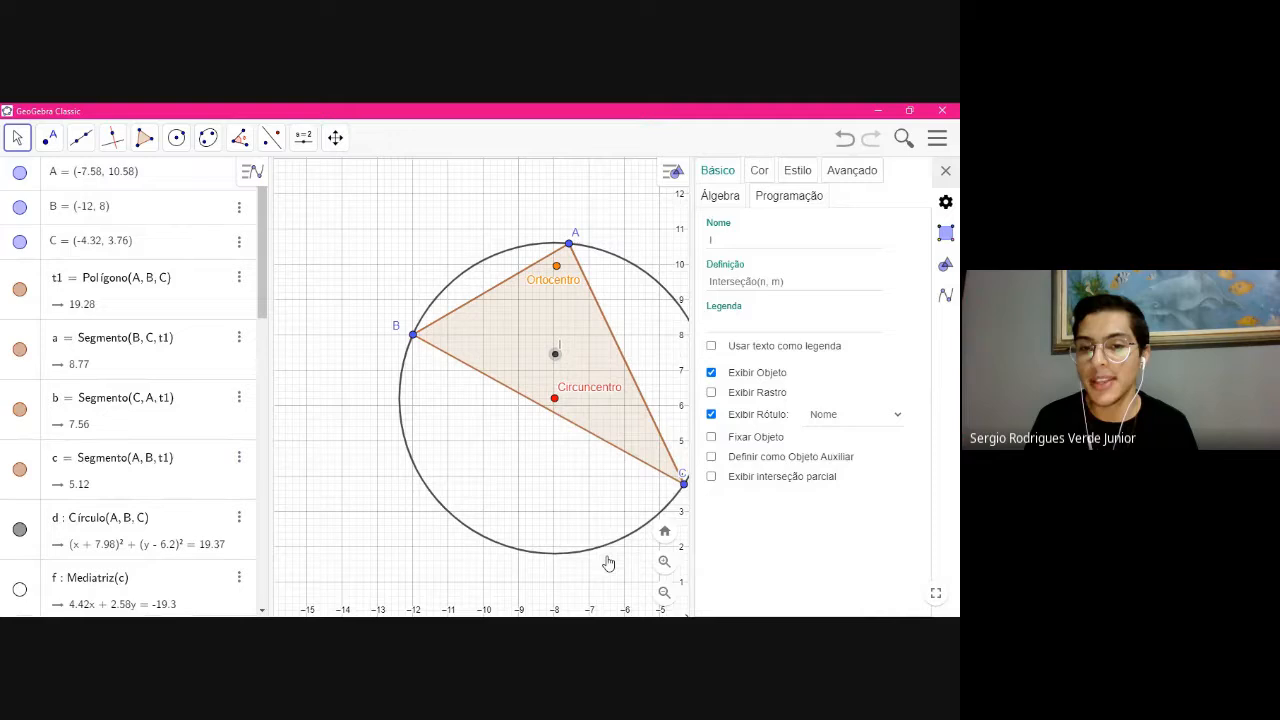
click(760, 174)
click(792, 171)
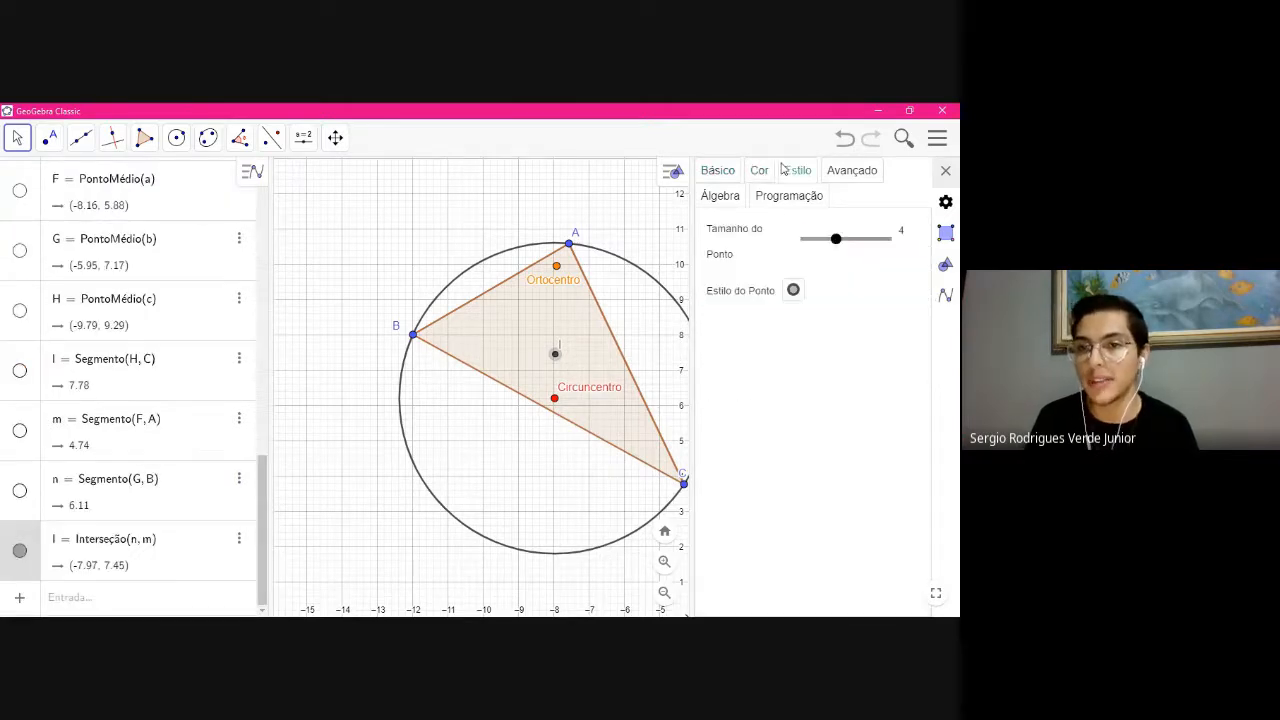
click(718, 172)
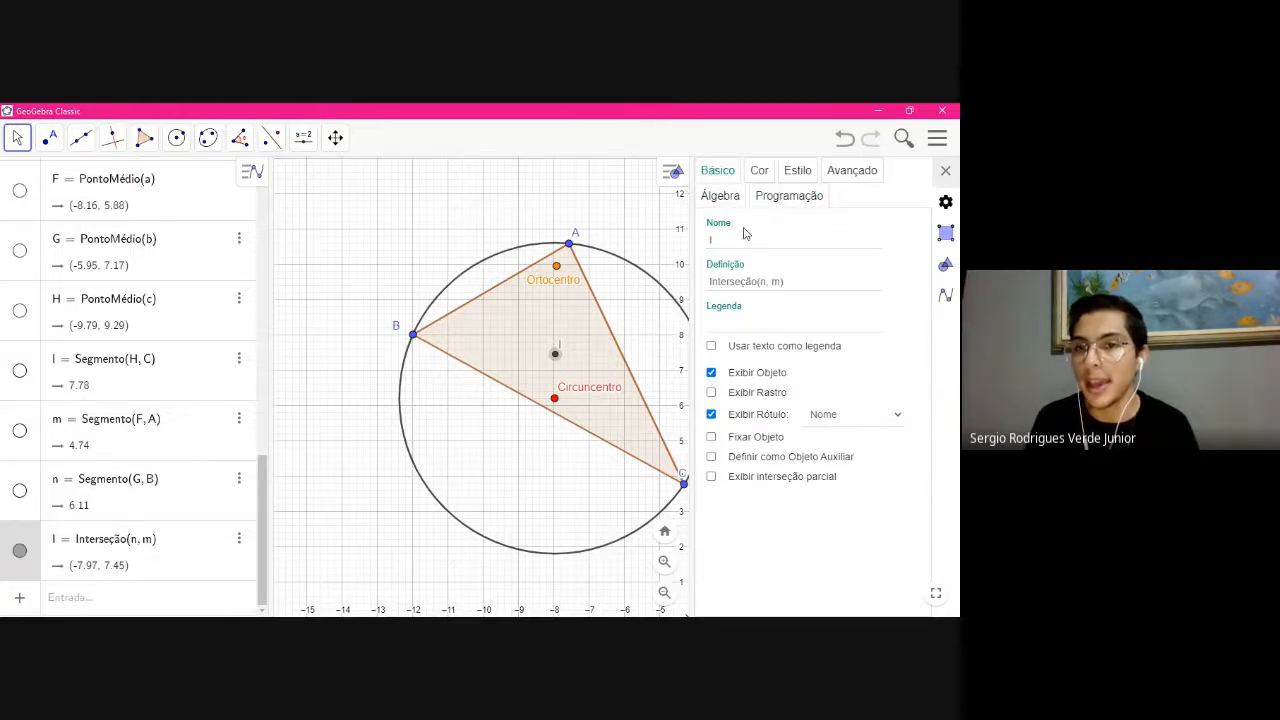
click(762, 318)
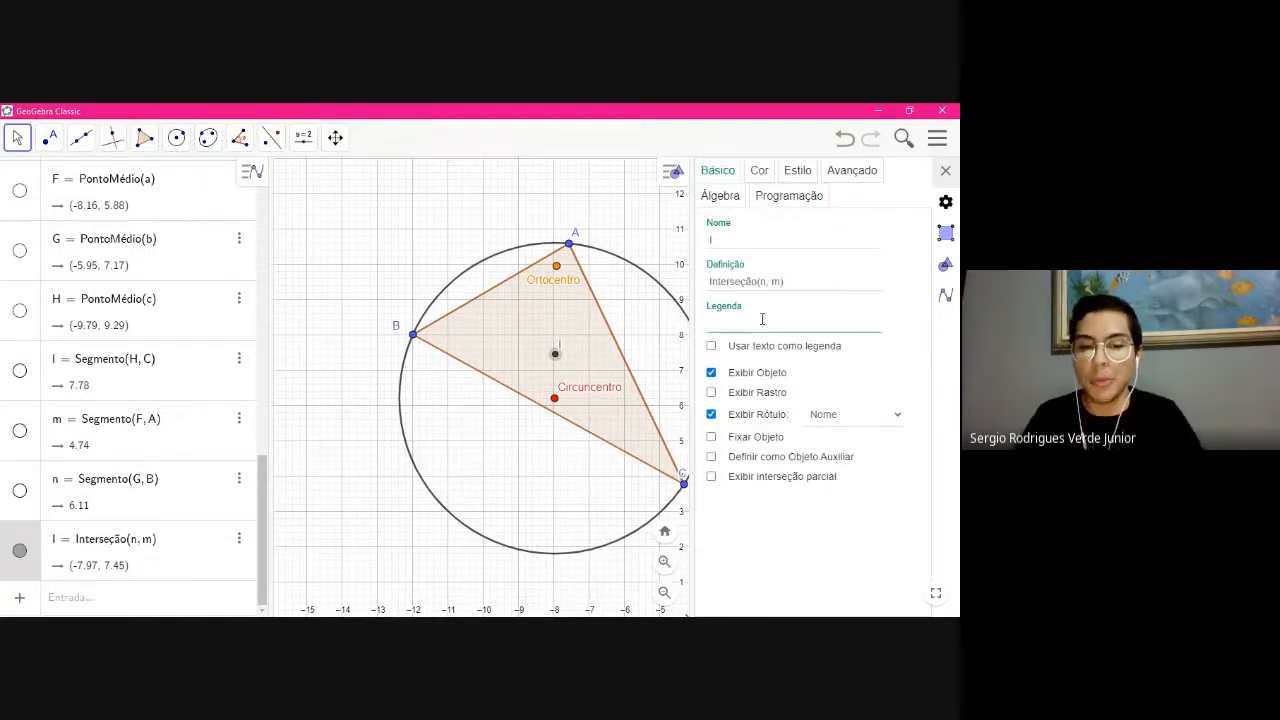
text(Baricentro)
key(Return)
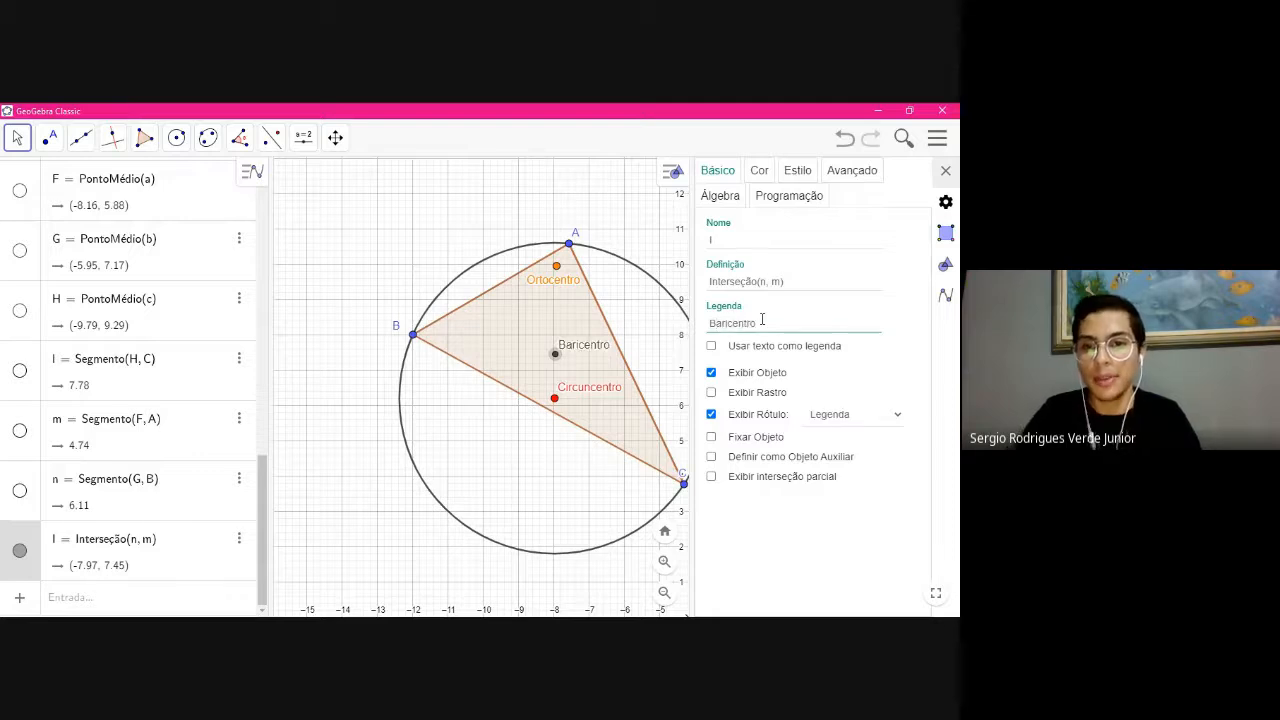
Colour the Baricentro point dark green 0, 153, 0 (#009900) after trying brighter greens
click(760, 171)
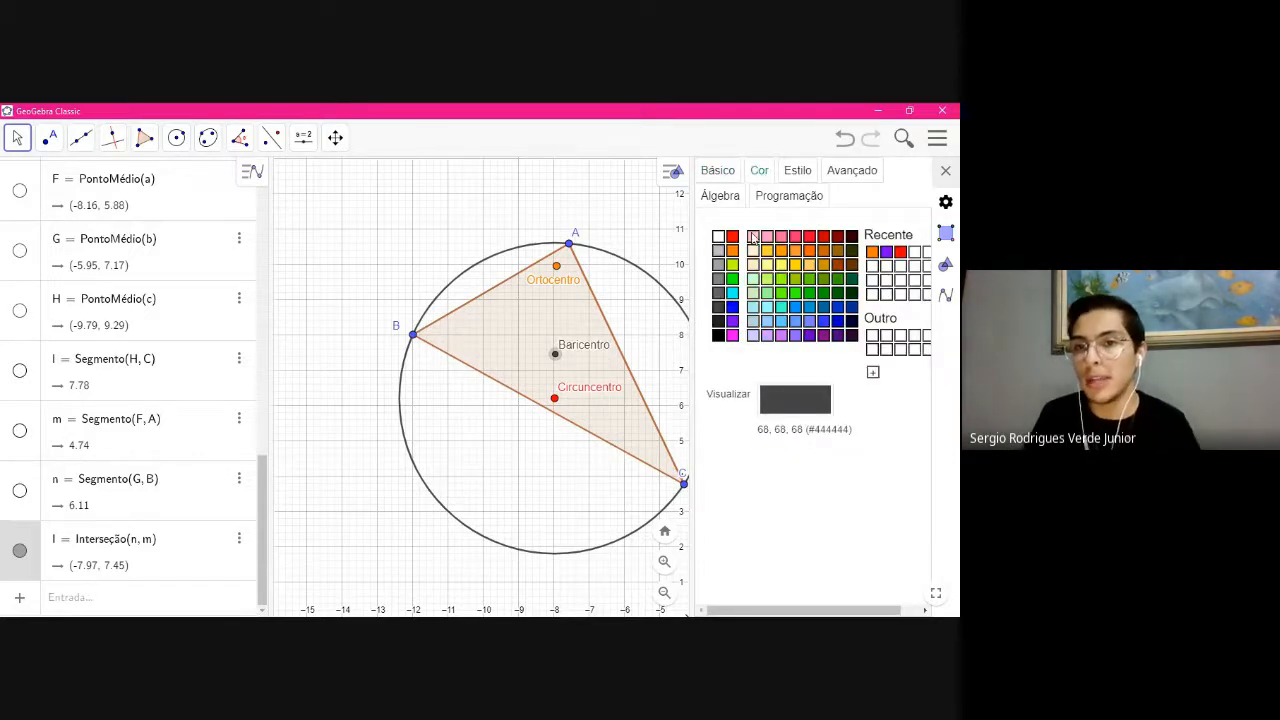
click(733, 280)
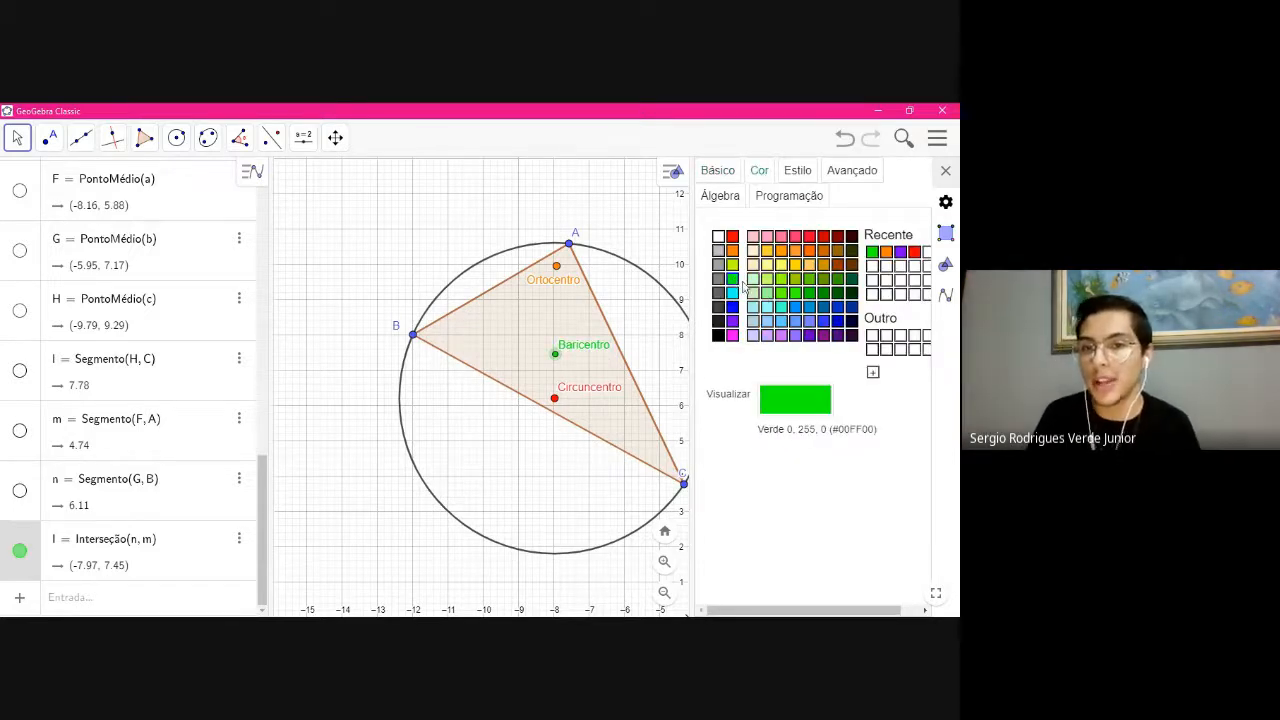
click(809, 292)
click(795, 292)
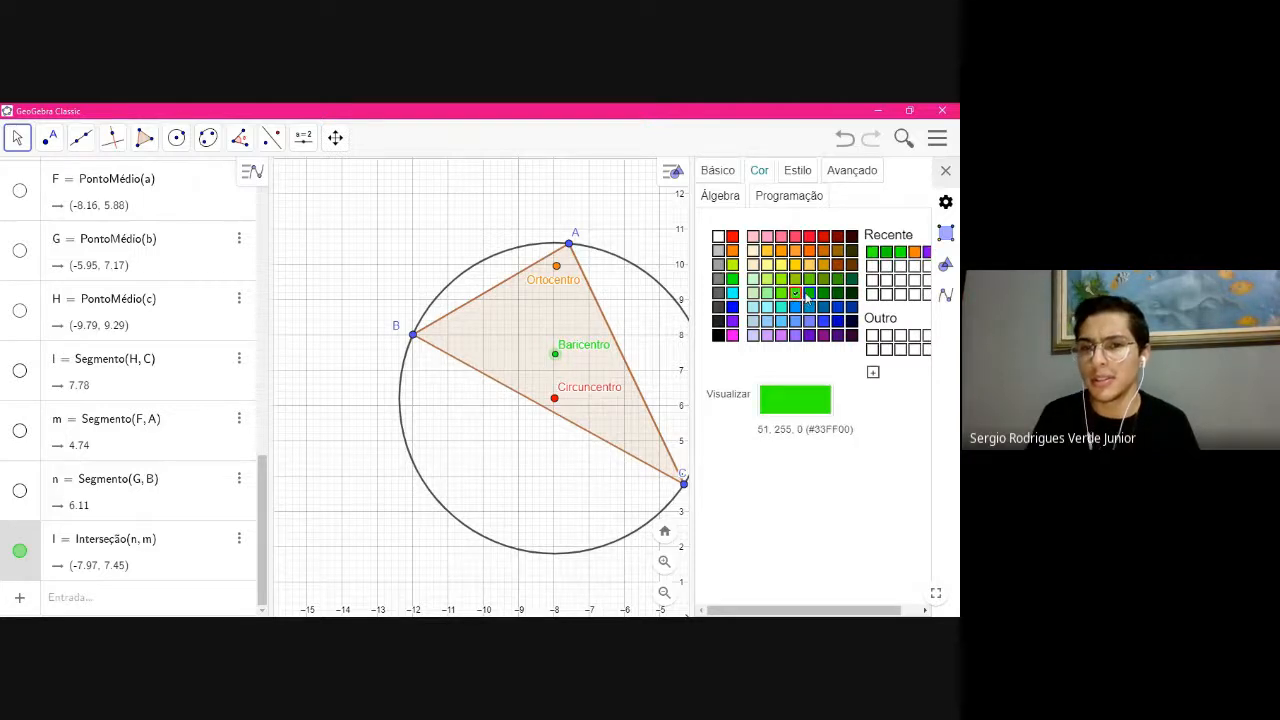
click(809, 292)
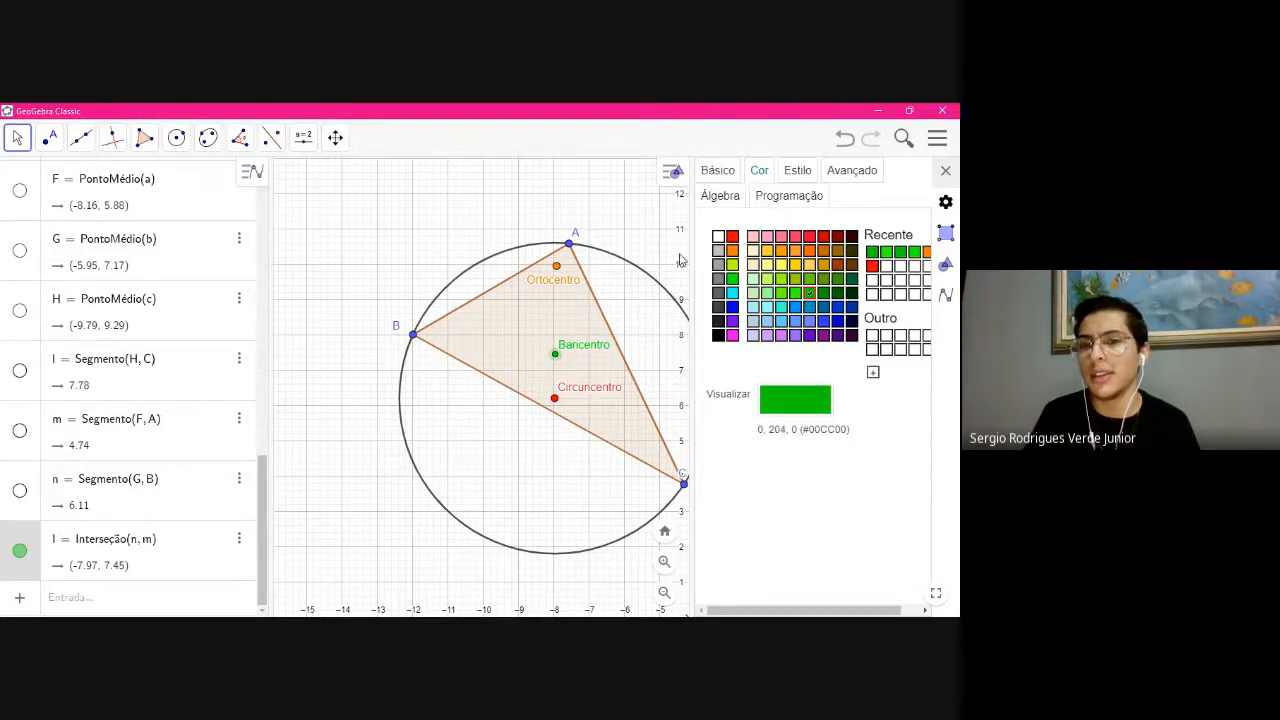
click(826, 291)
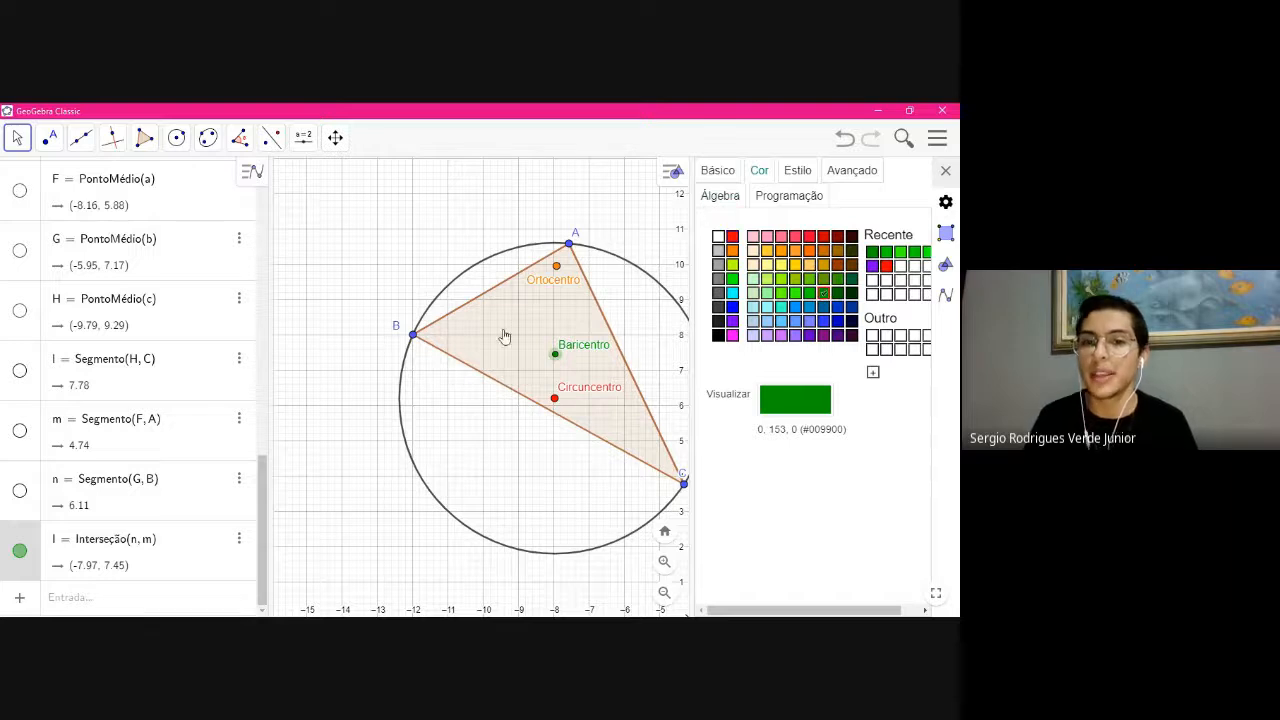
Set the Baricentro point's size to 5 and choose its point style
click(793, 172)
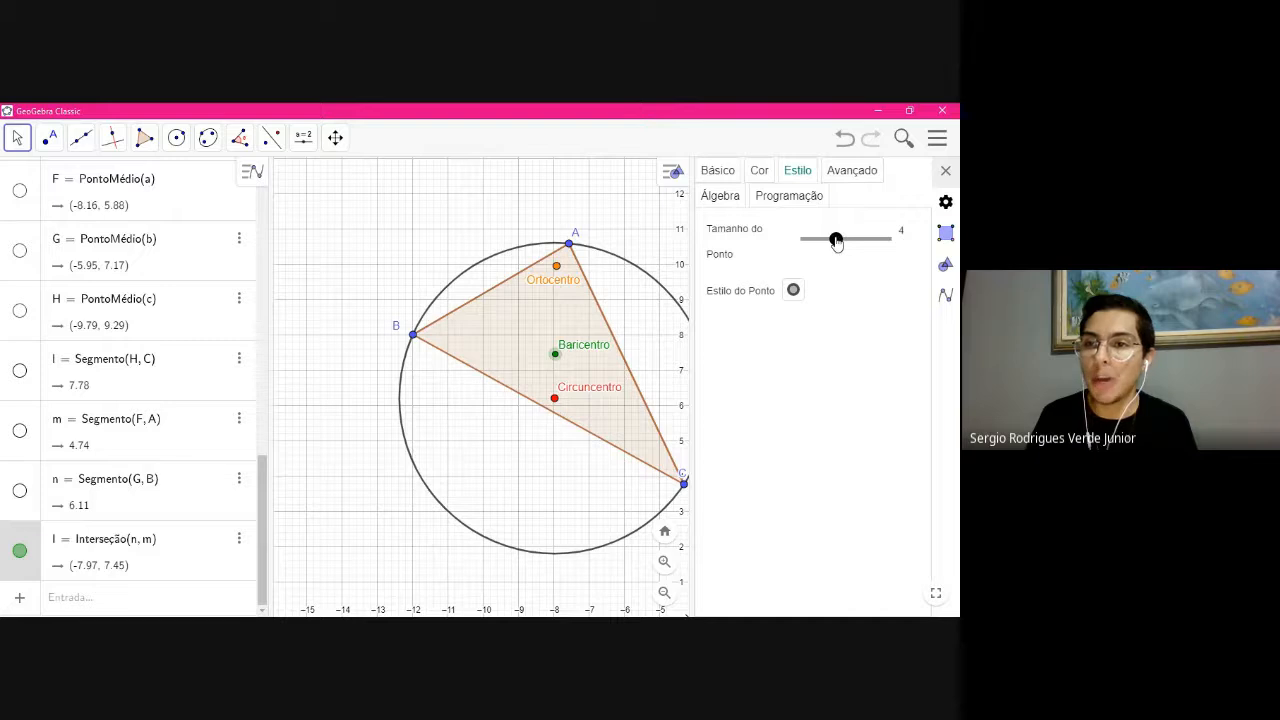
drag(836, 240, 846, 240)
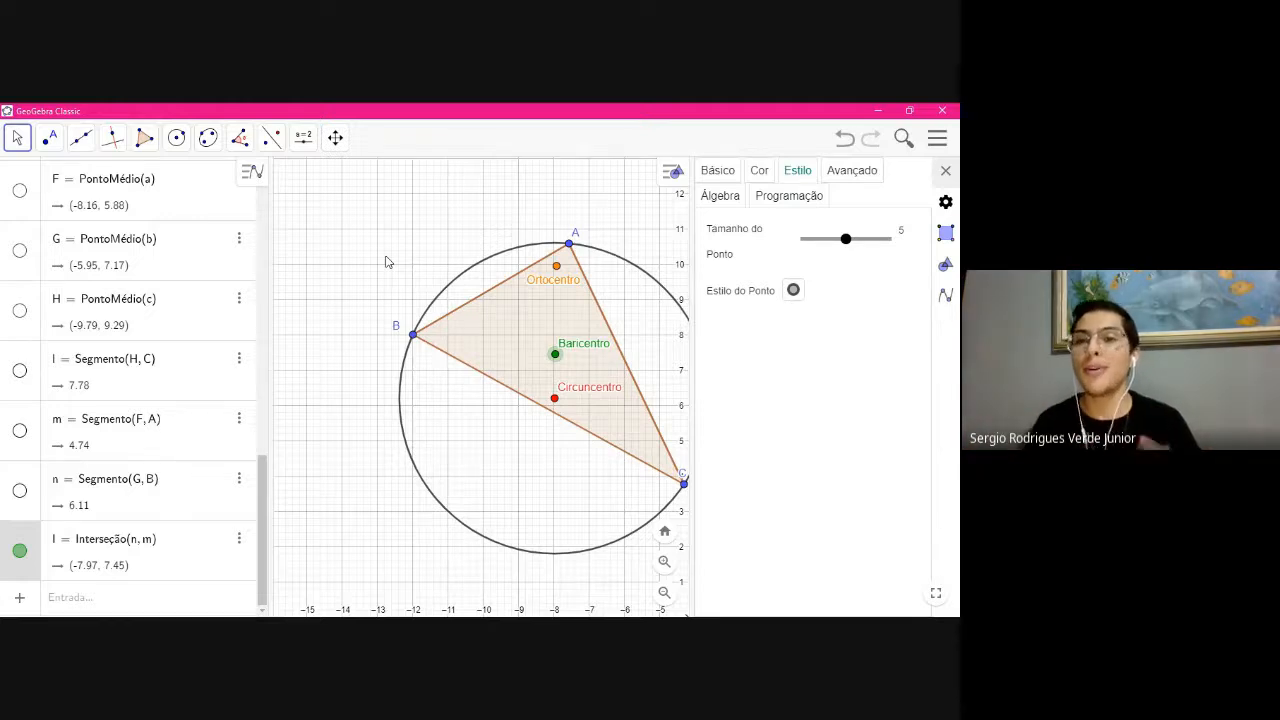
click(793, 290)
click(797, 316)
click(757, 172)
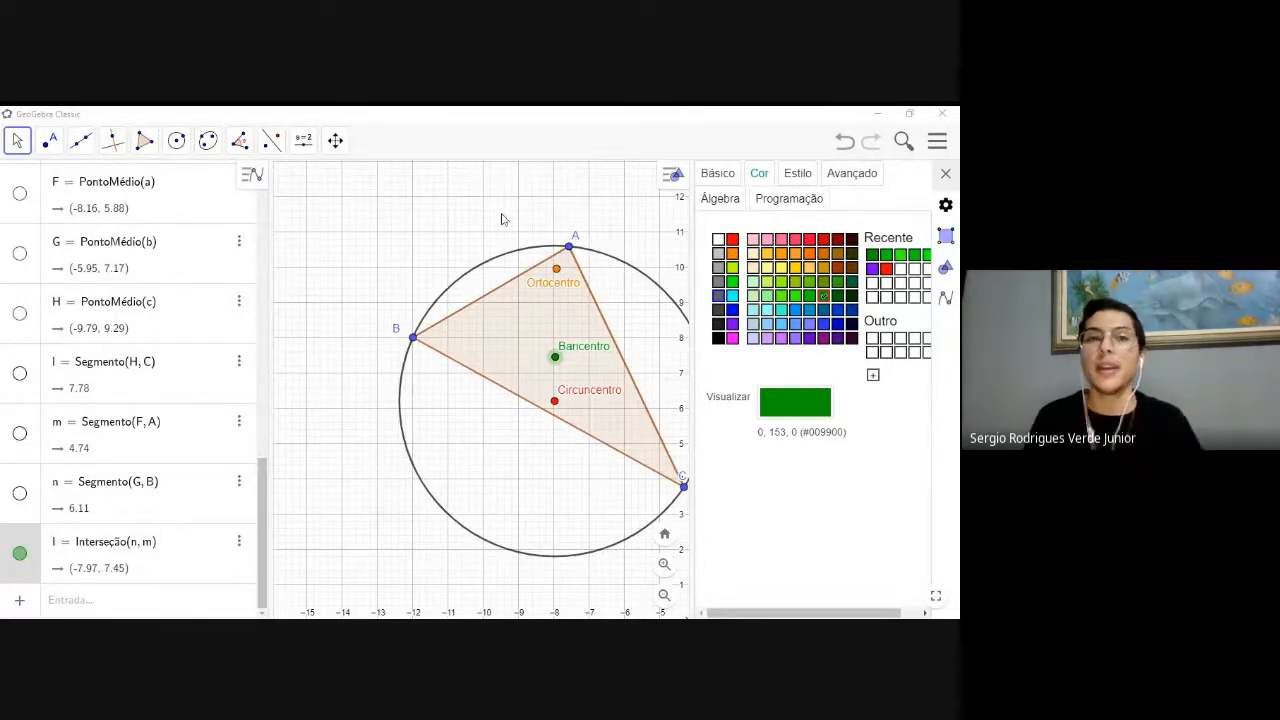
click(567, 124)
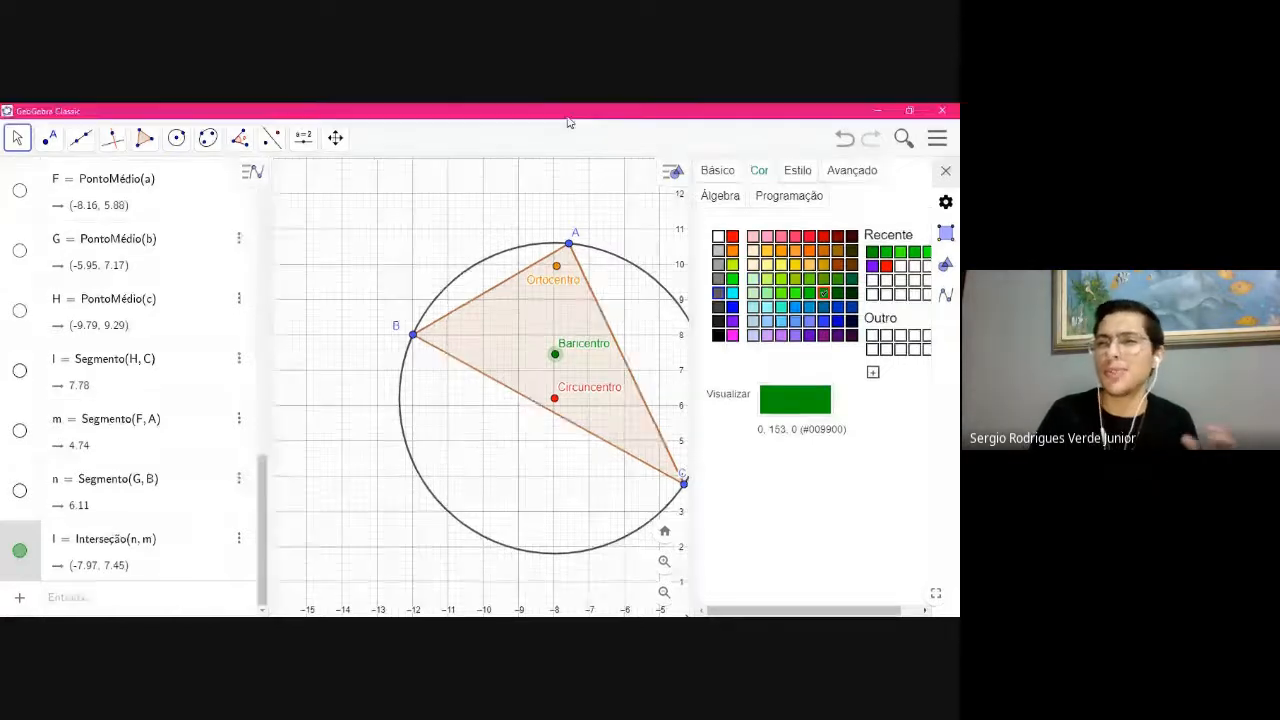
Close the Baricentro point's settings
click(945, 171)
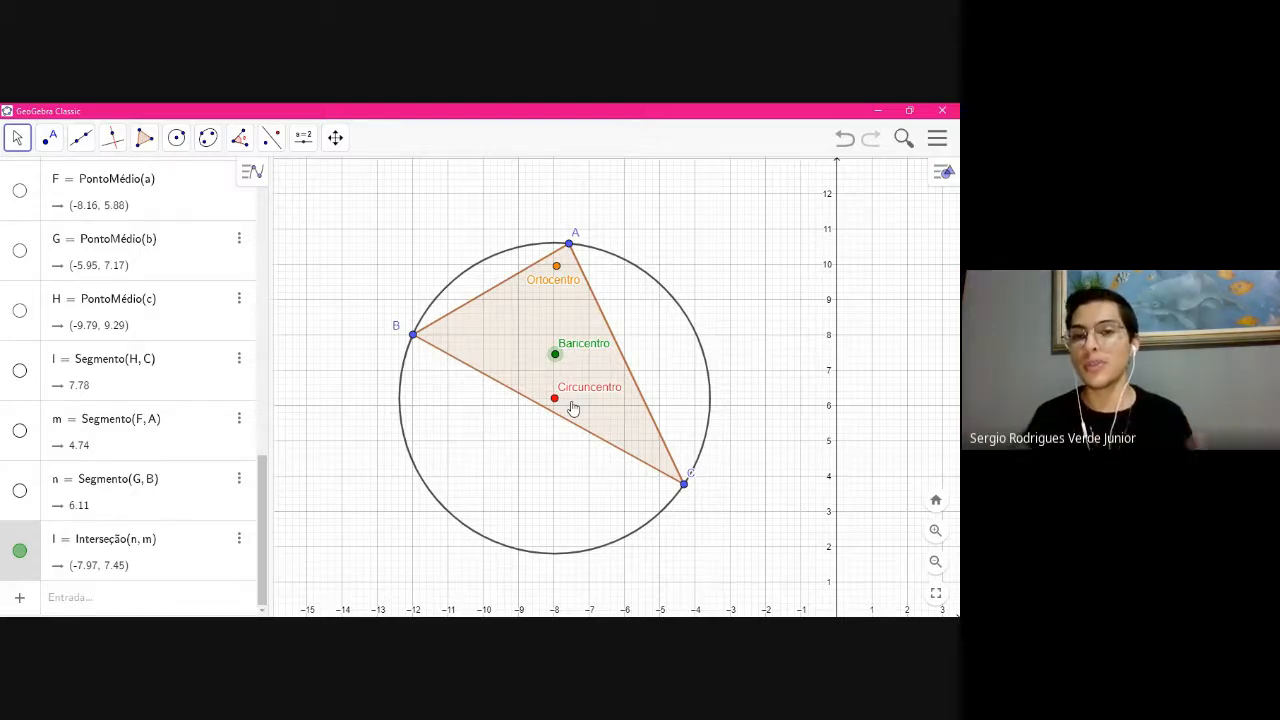
click(473, 624)
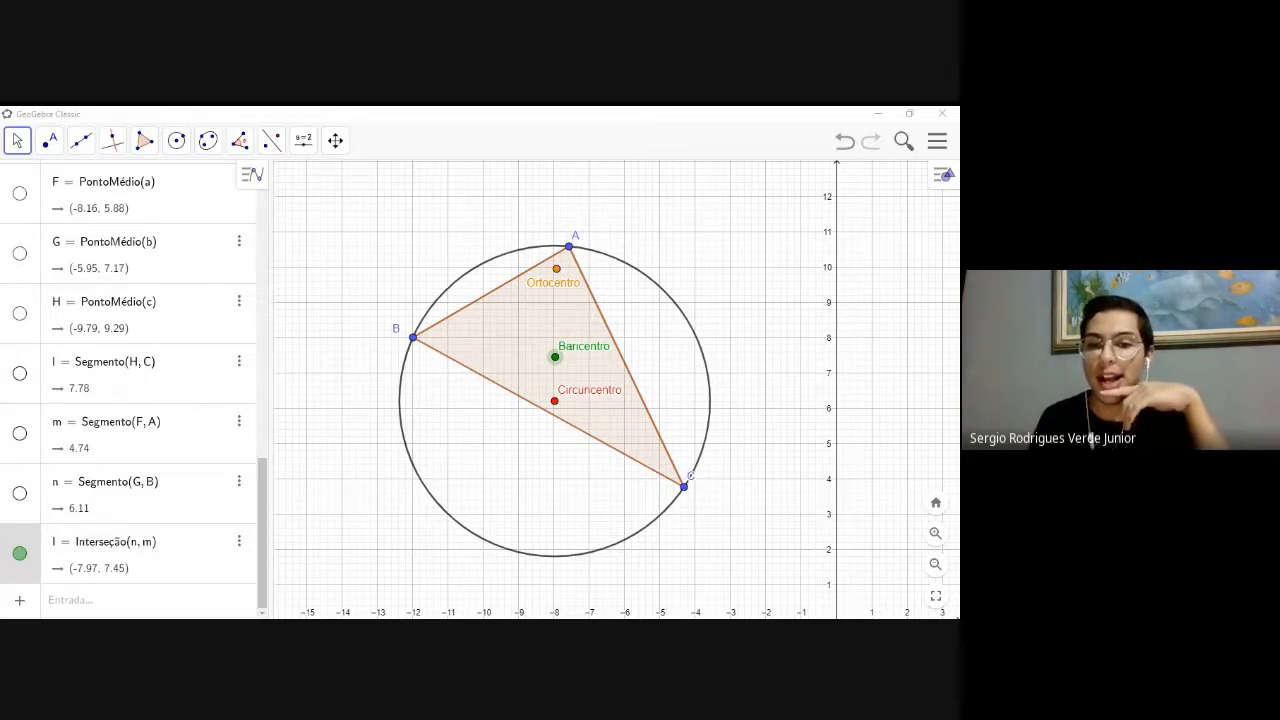
key(alt+Tab)
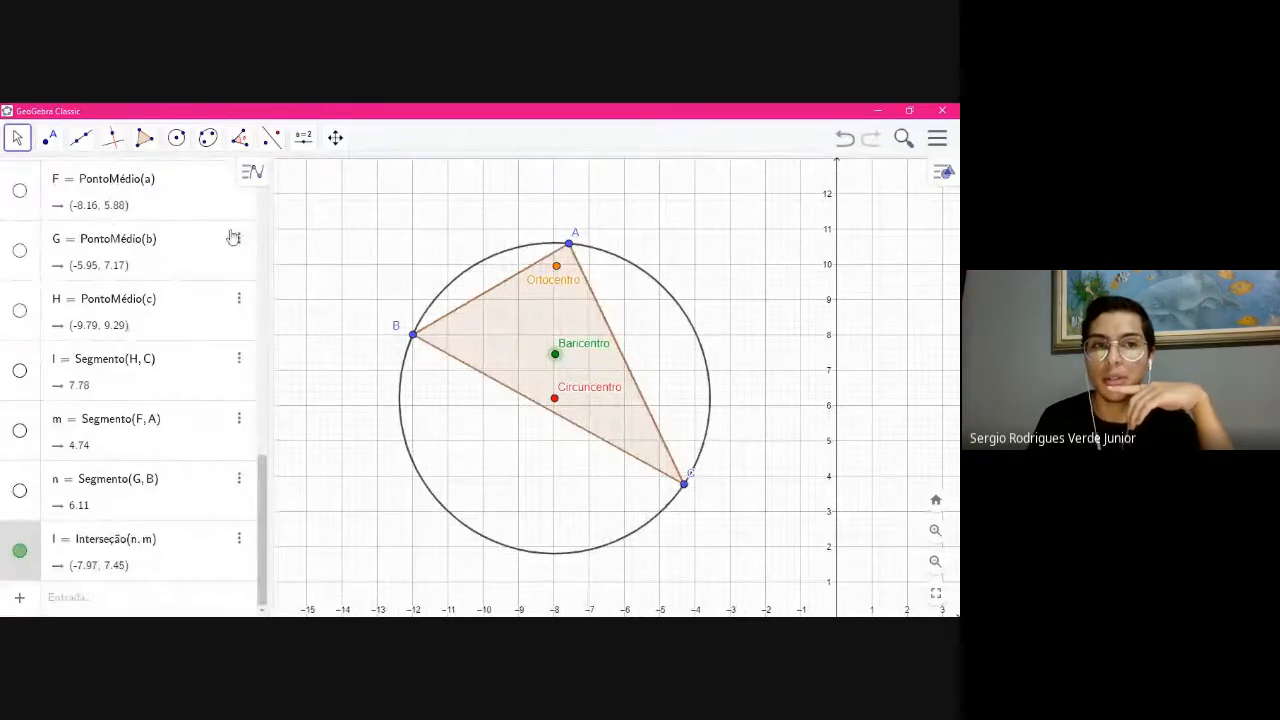
scroll(206, 320, up, 5)
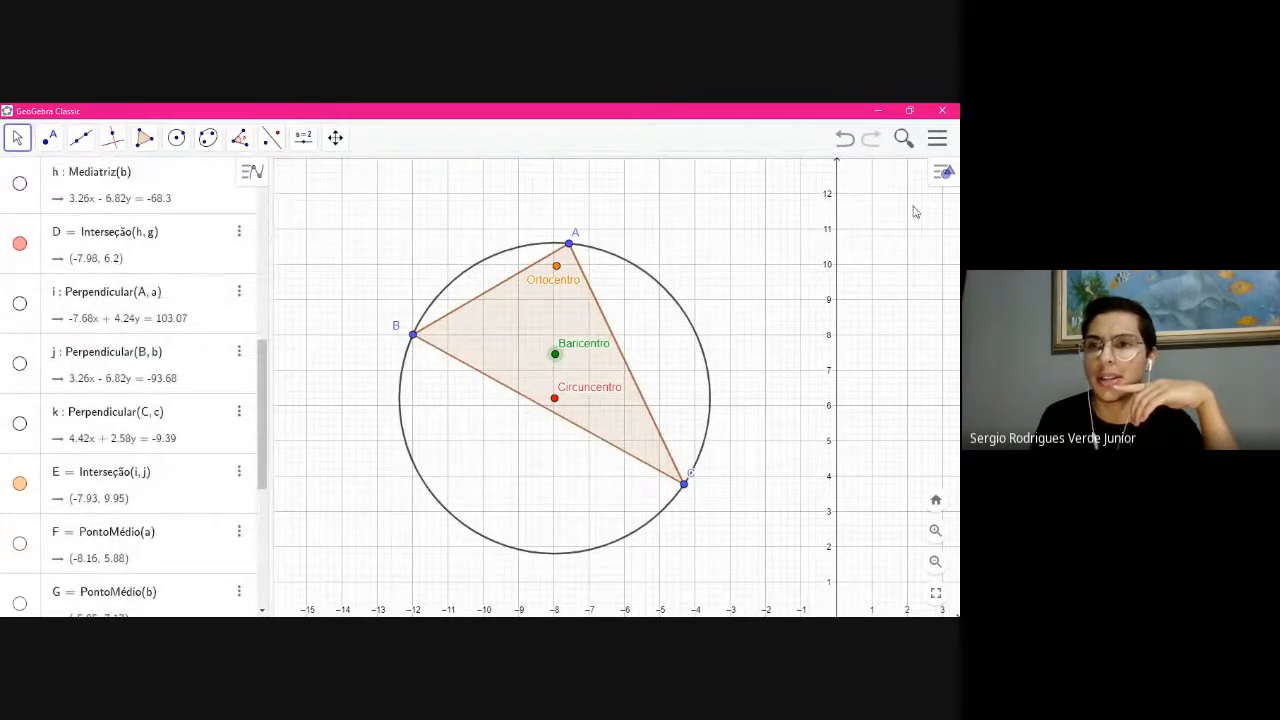
click(943, 173)
click(943, 173)
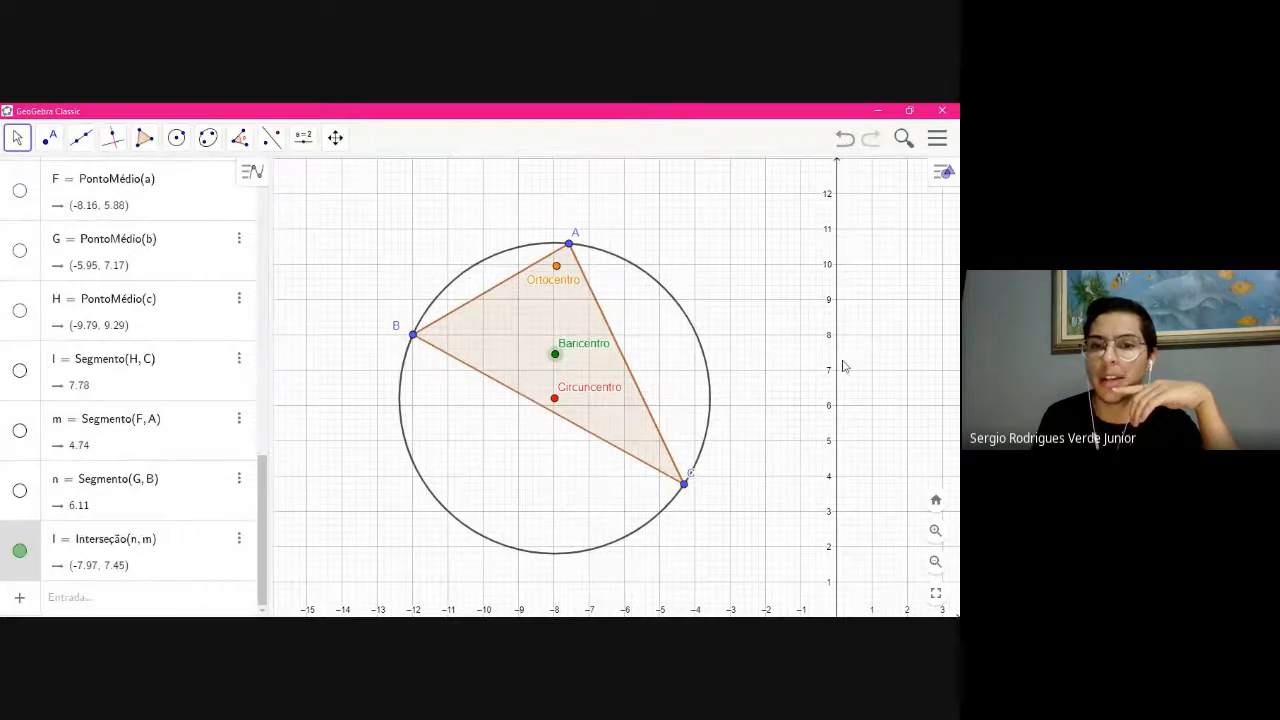
key(alt+Tab)
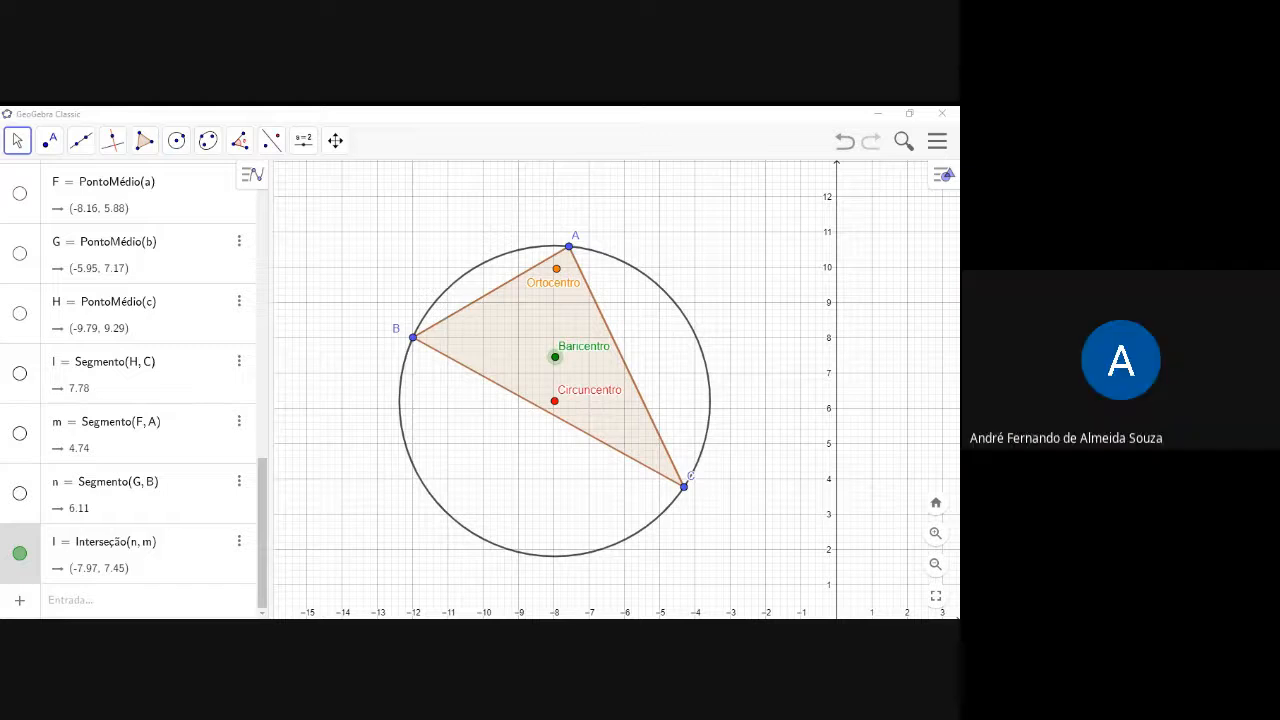
click(937, 150)
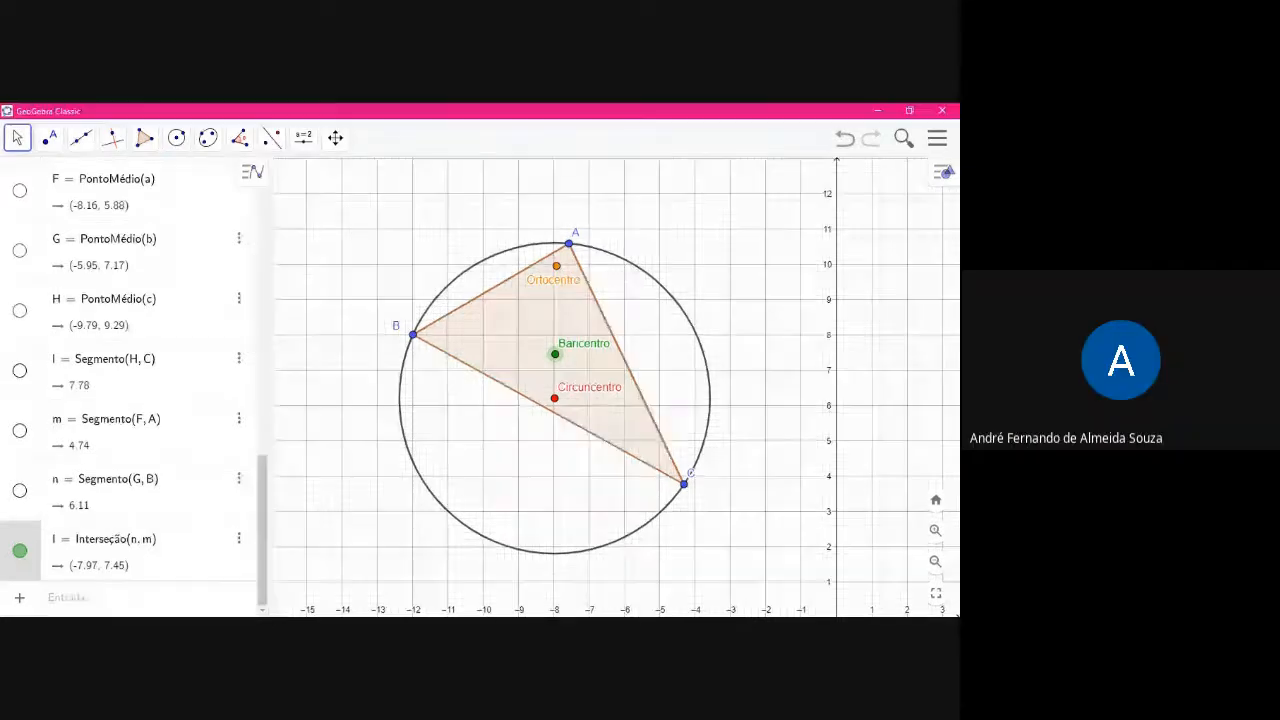
click(937, 147)
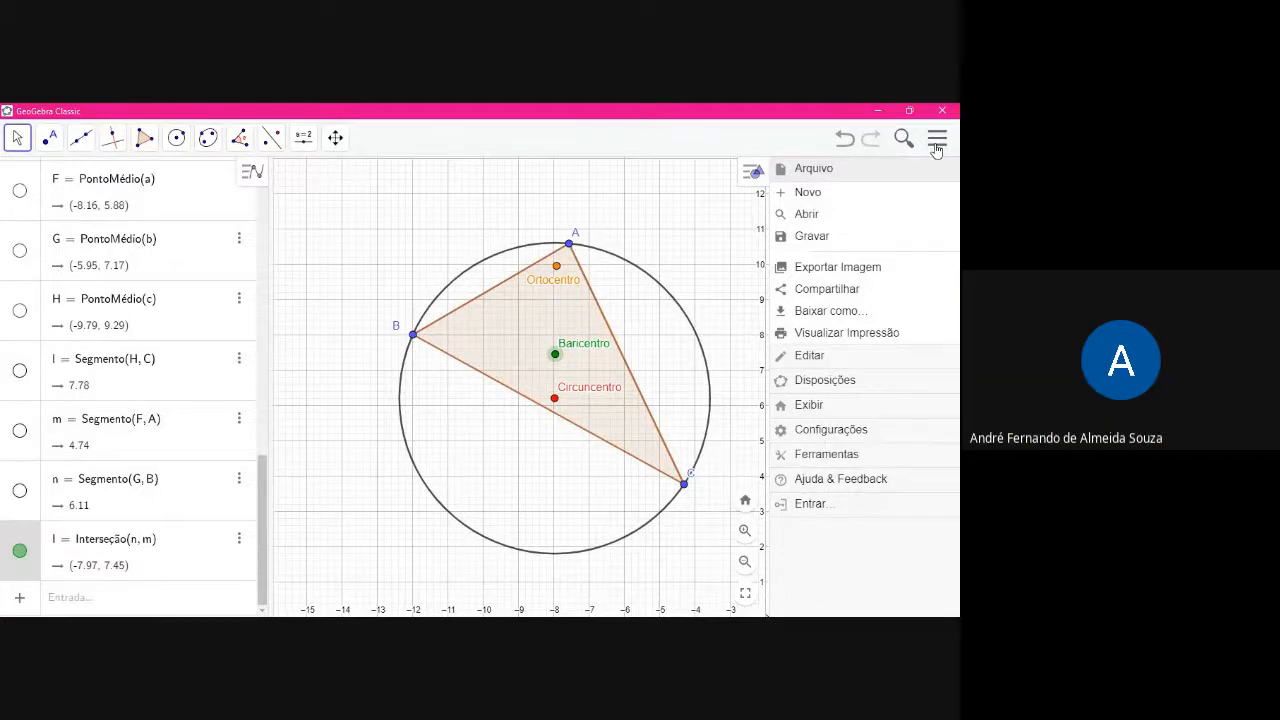
click(937, 147)
click(941, 170)
click(909, 174)
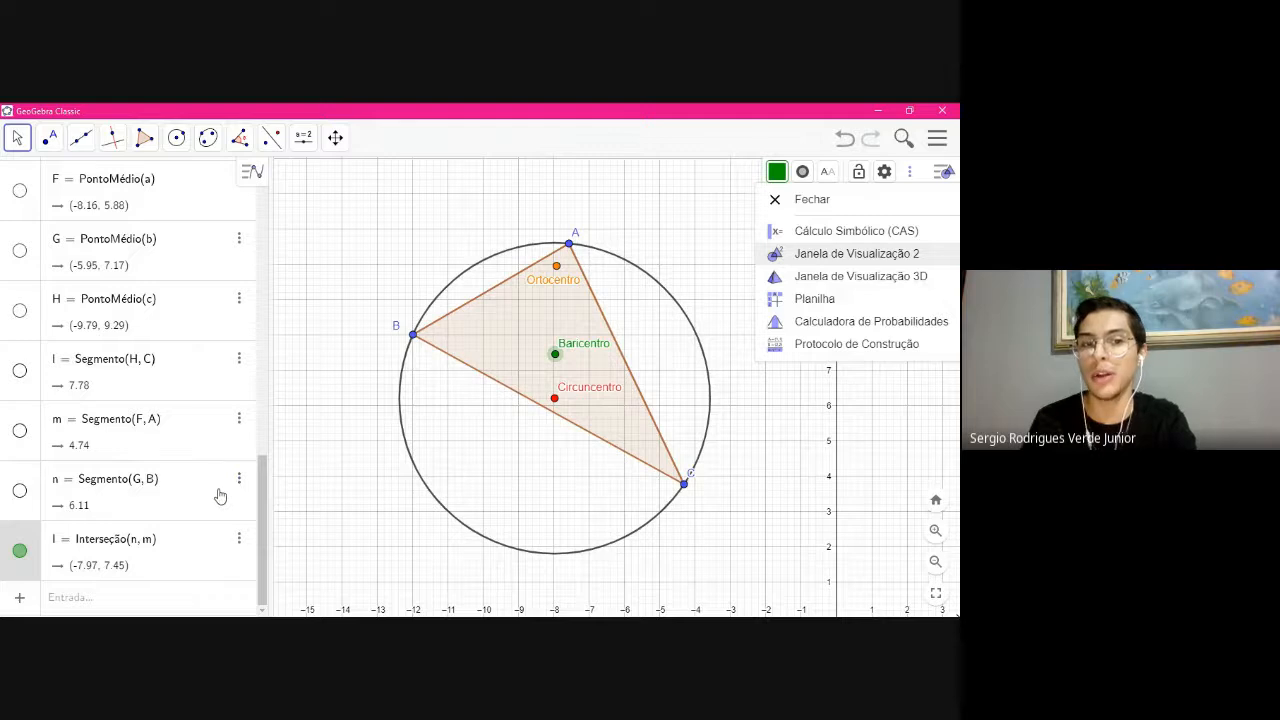
scroll(225, 490, up, 15)
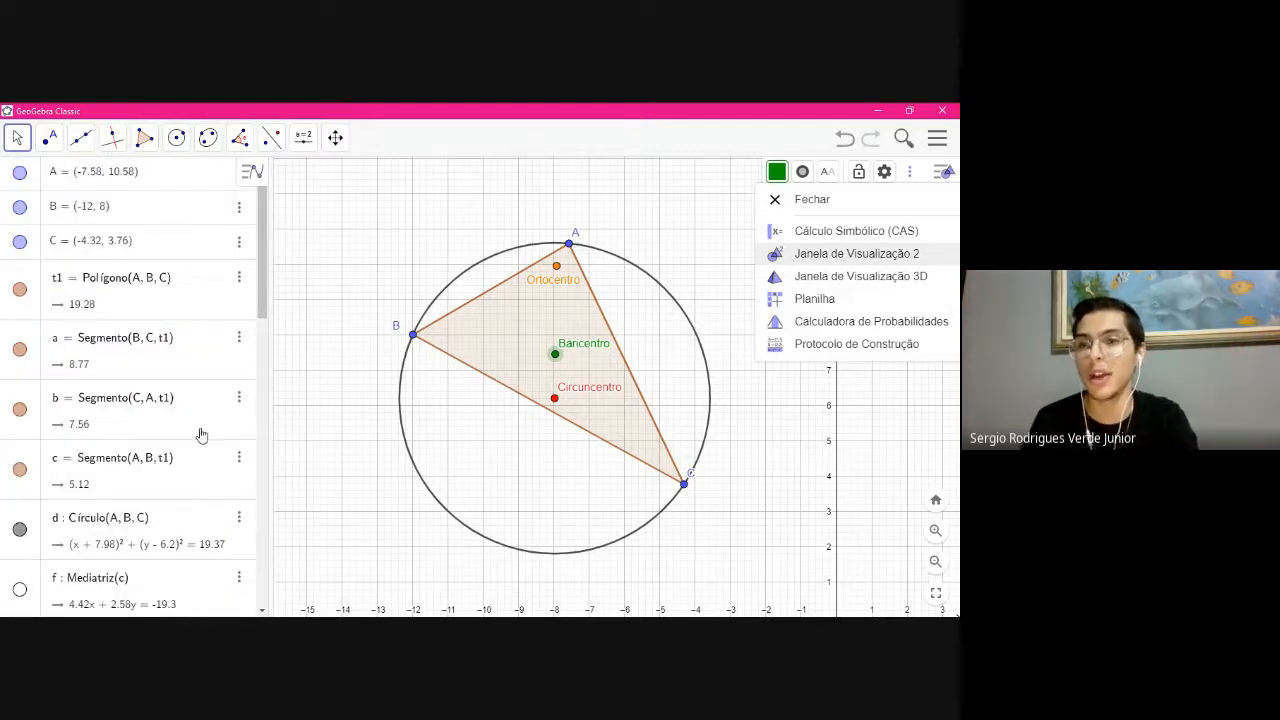
scroll(202, 440, down, 10)
scroll(201, 435, down, 3)
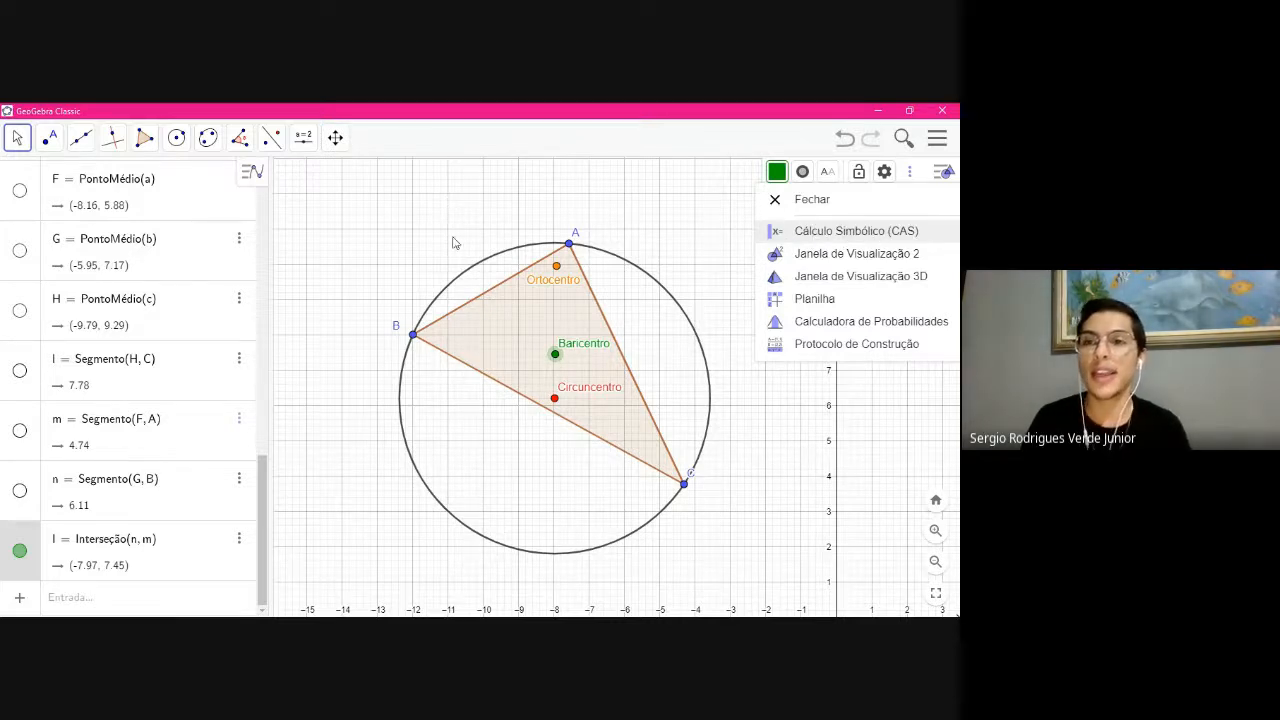
click(18, 142)
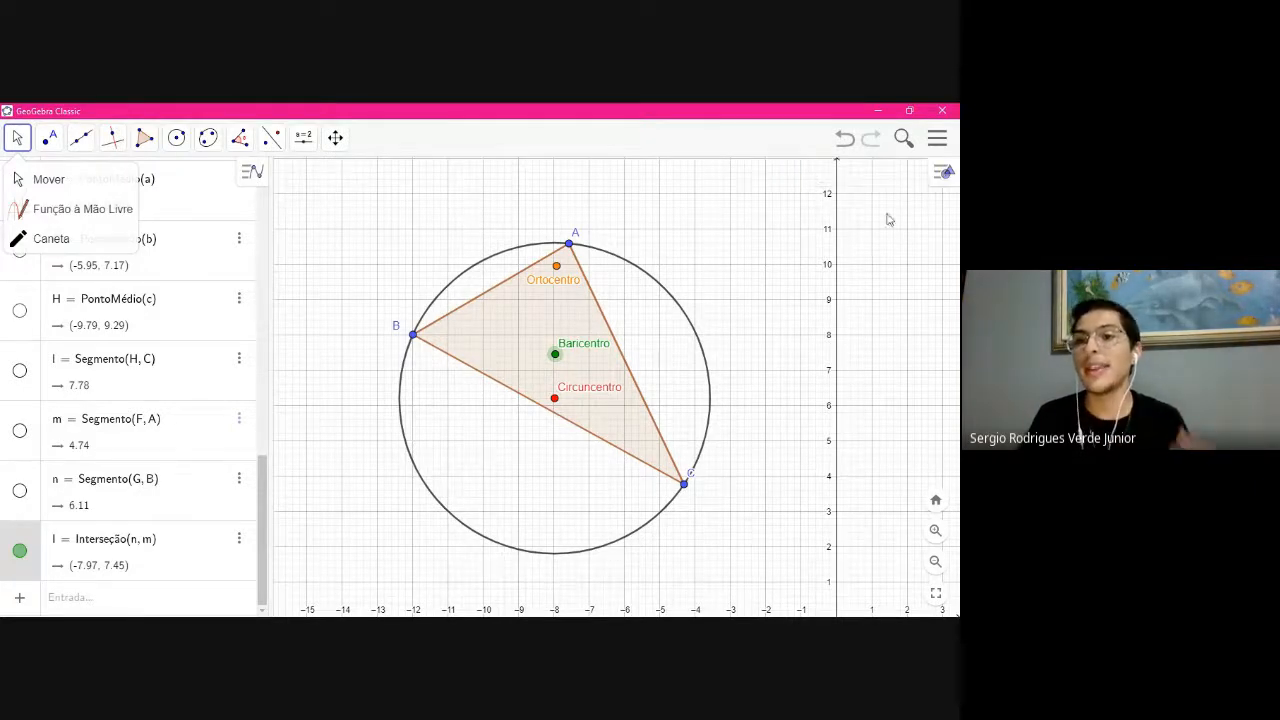
click(941, 174)
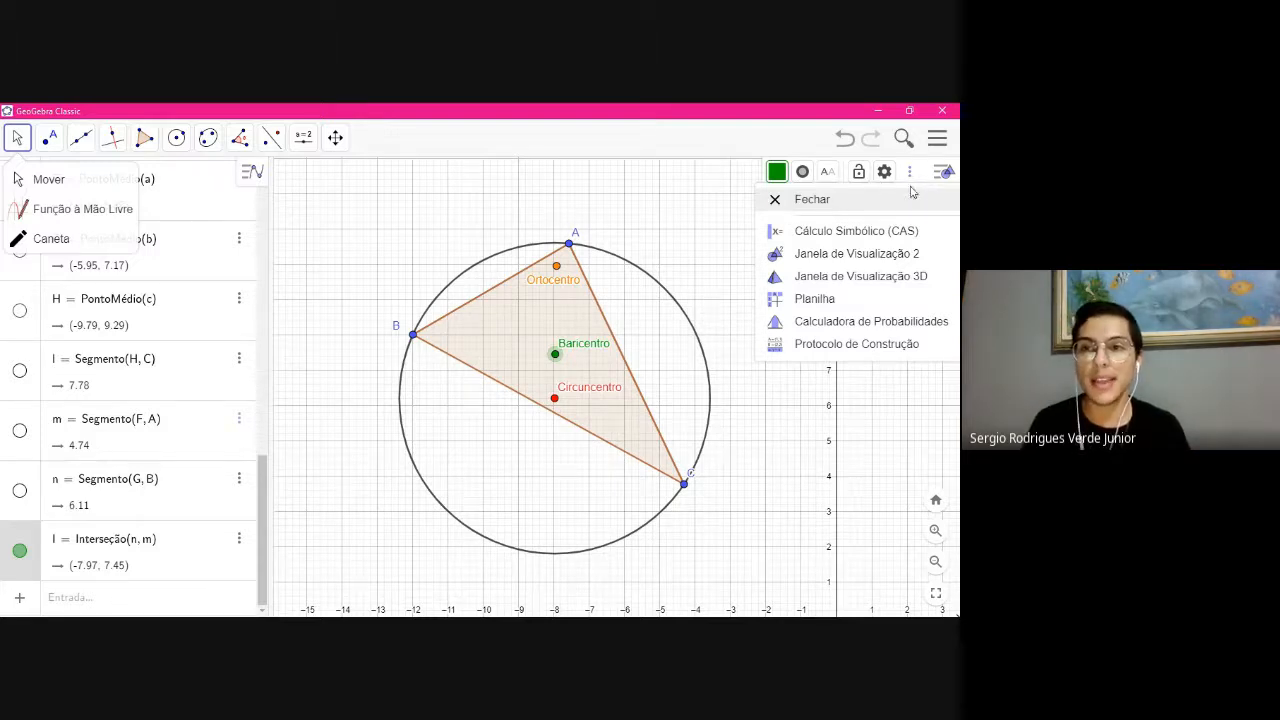
click(941, 177)
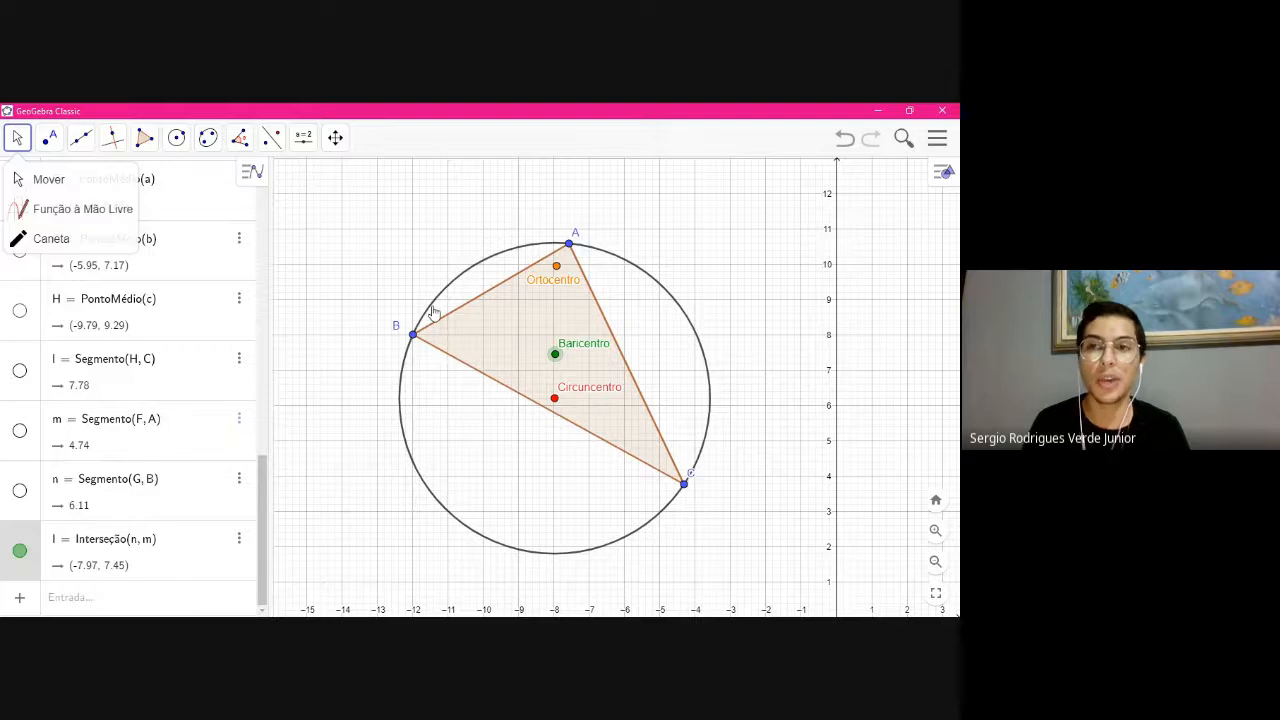
click(940, 178)
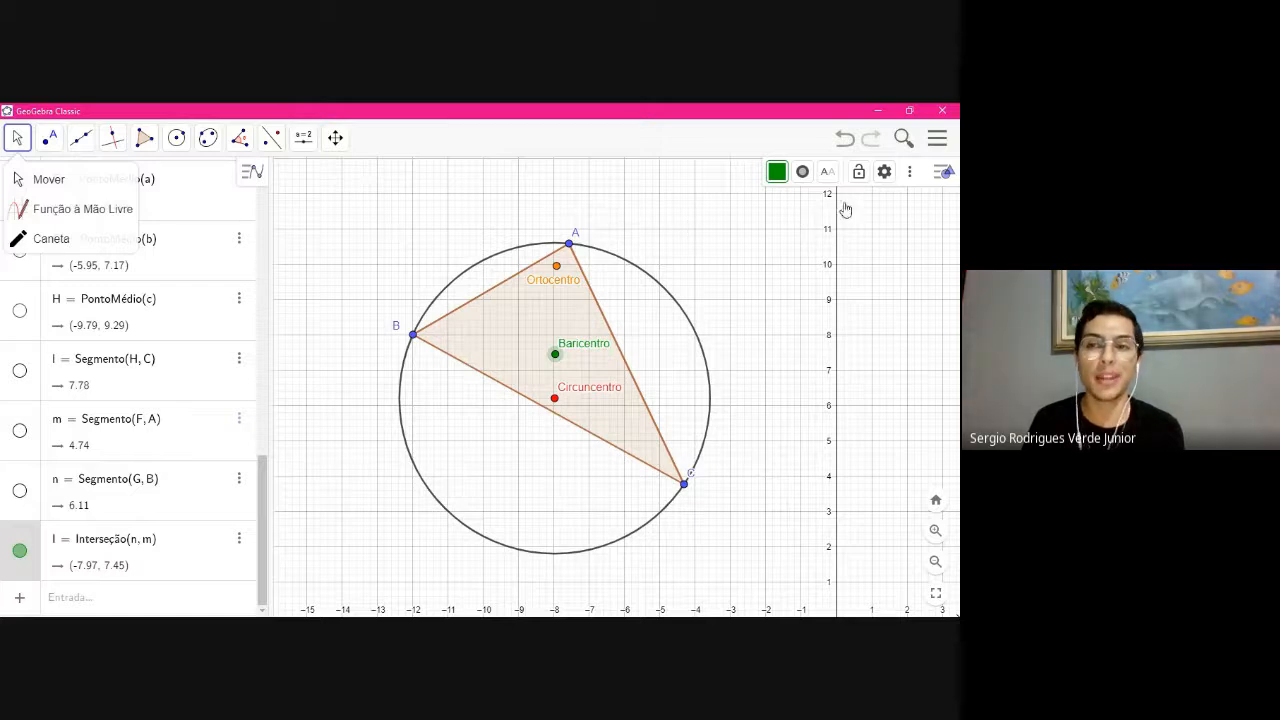
click(72, 187)
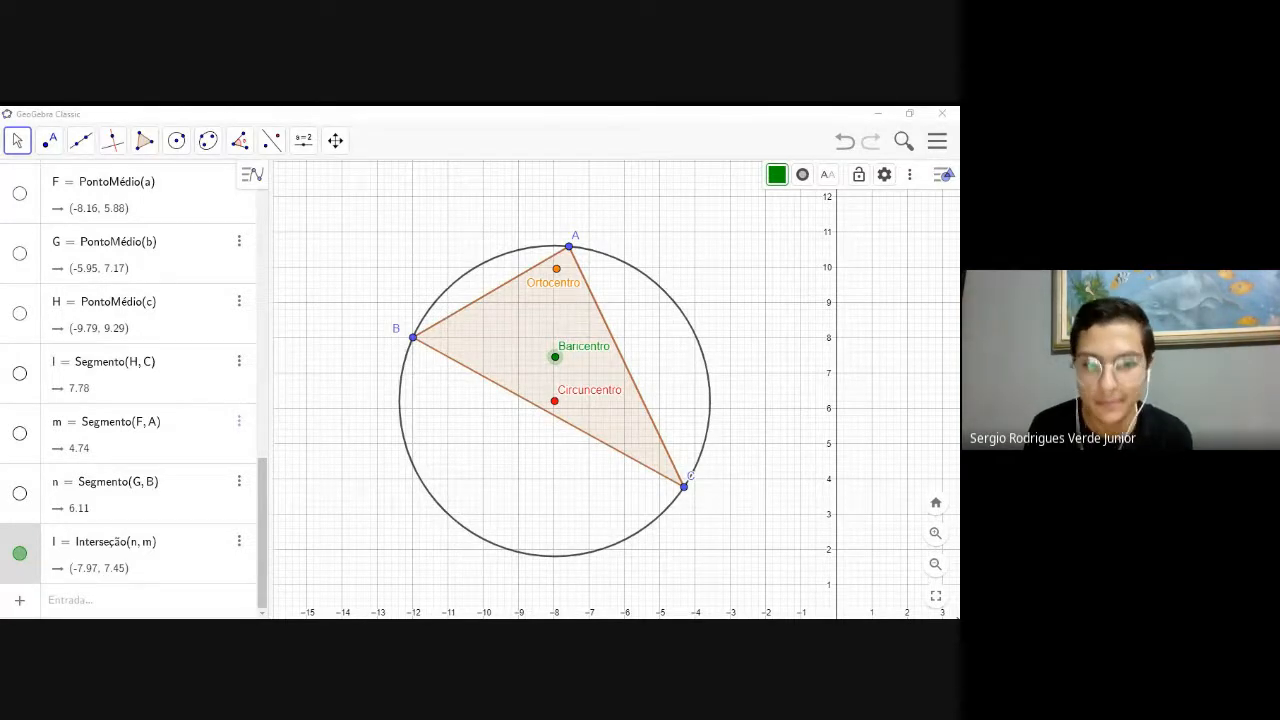
key(alt+Tab)
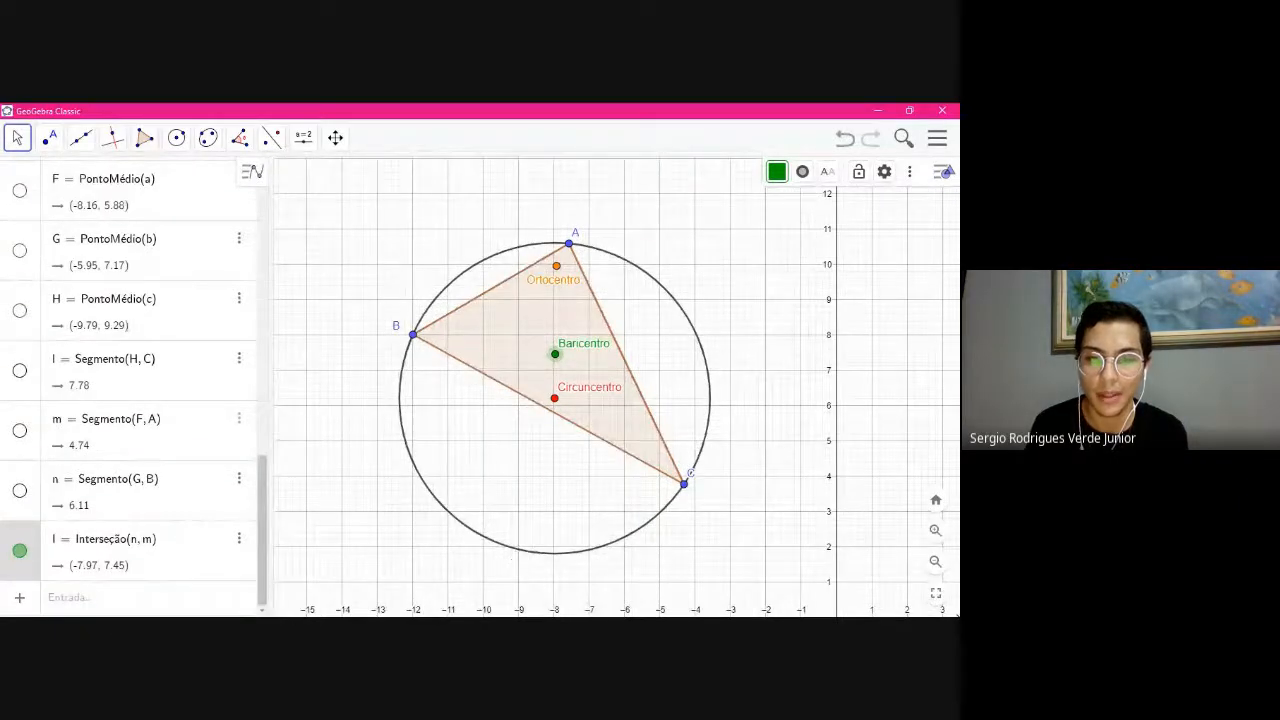
key(alt+Tab)
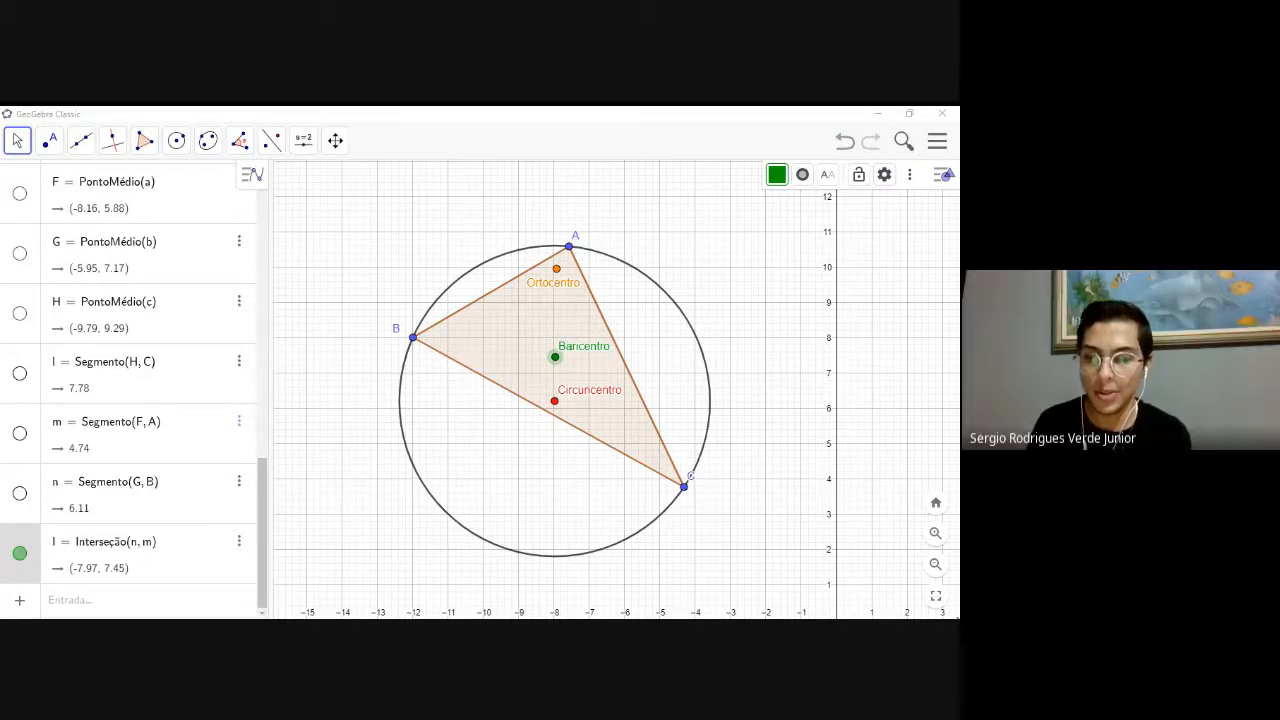
scroll(125, 495, up, 1)
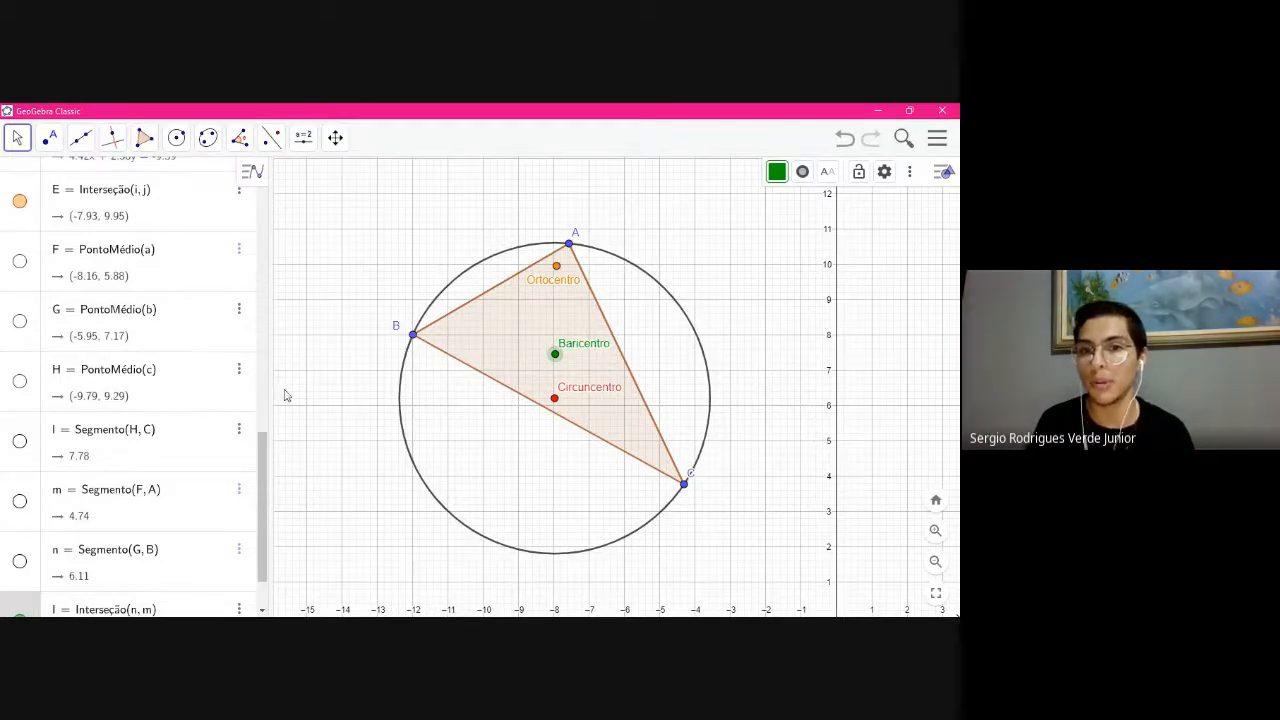
click(50, 140)
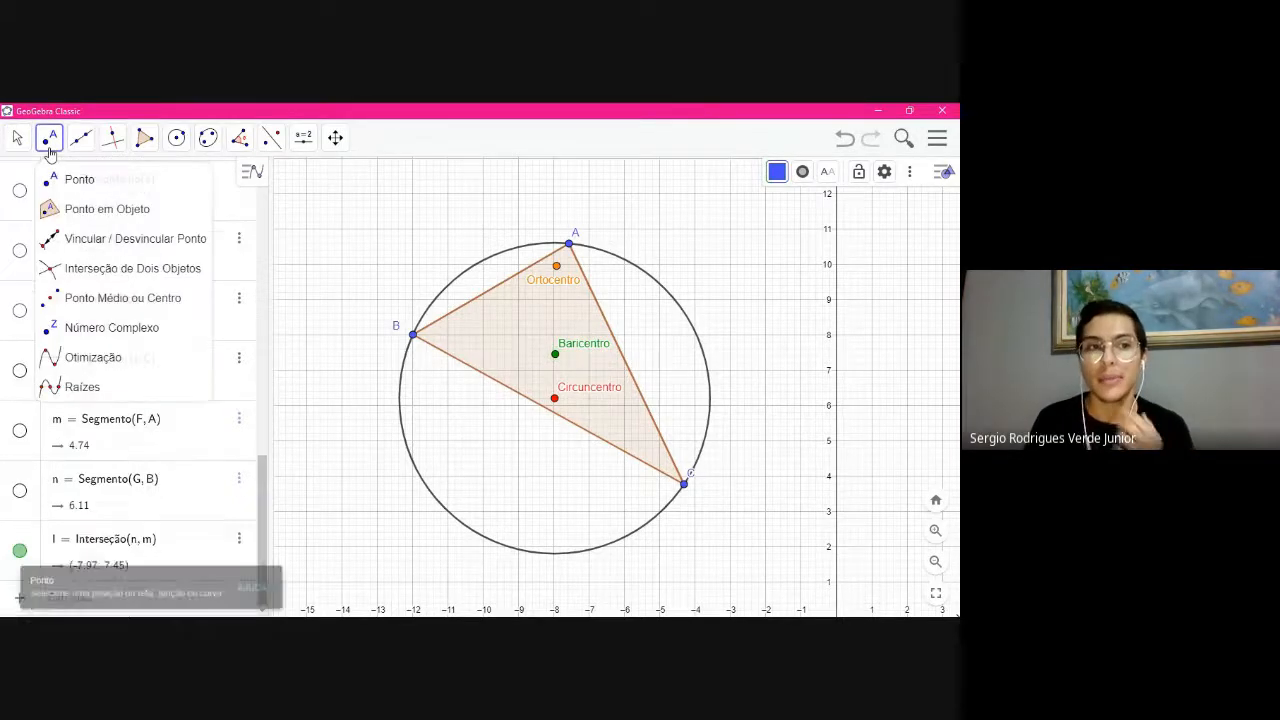
click(50, 148)
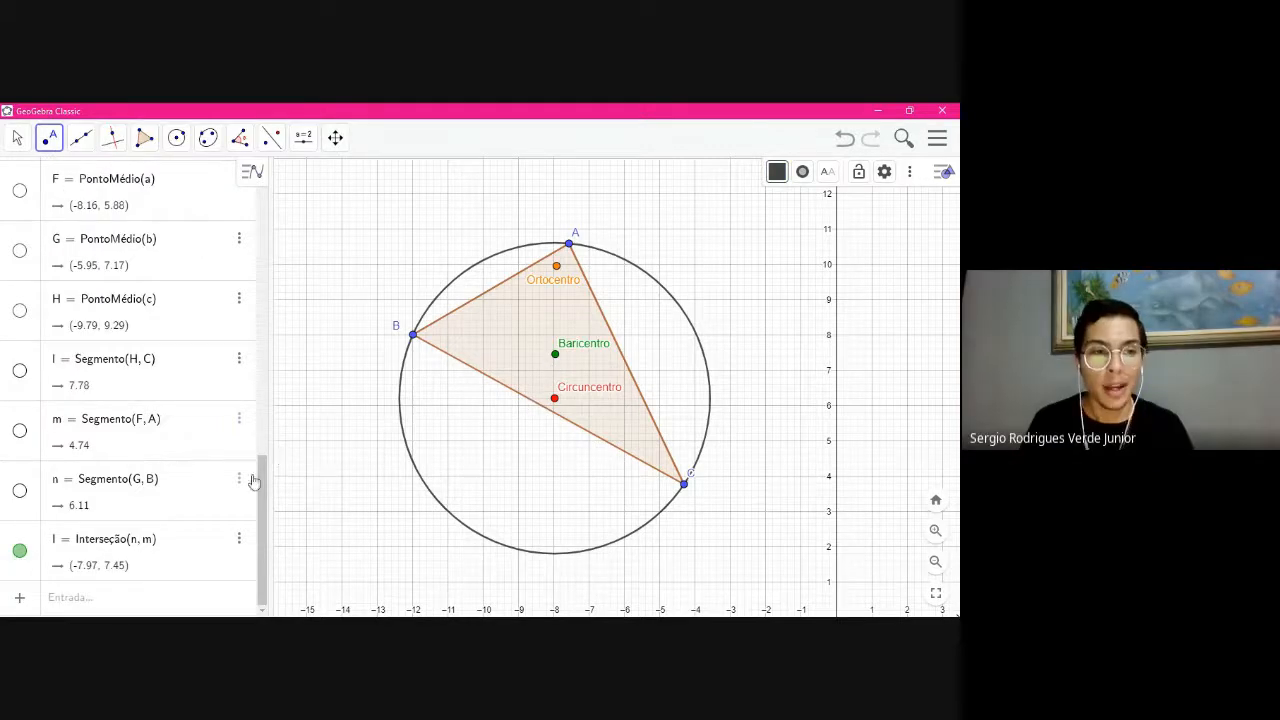
click(49, 137)
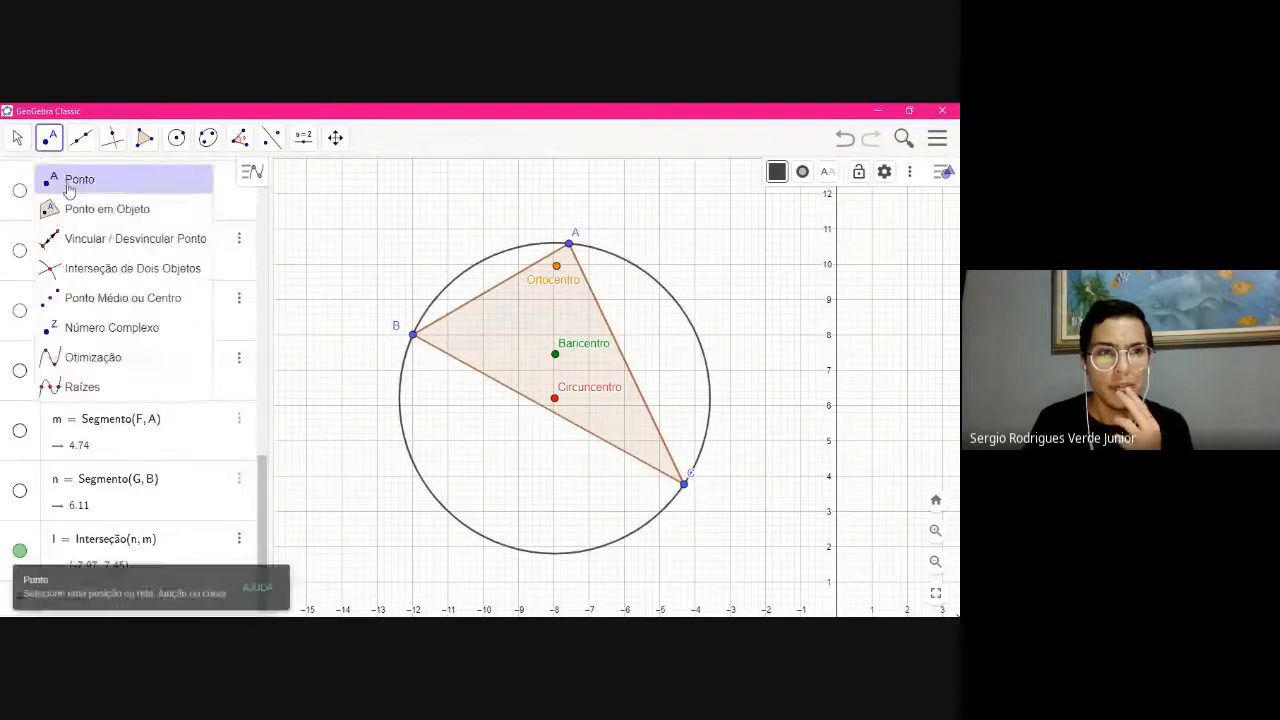
click(50, 175)
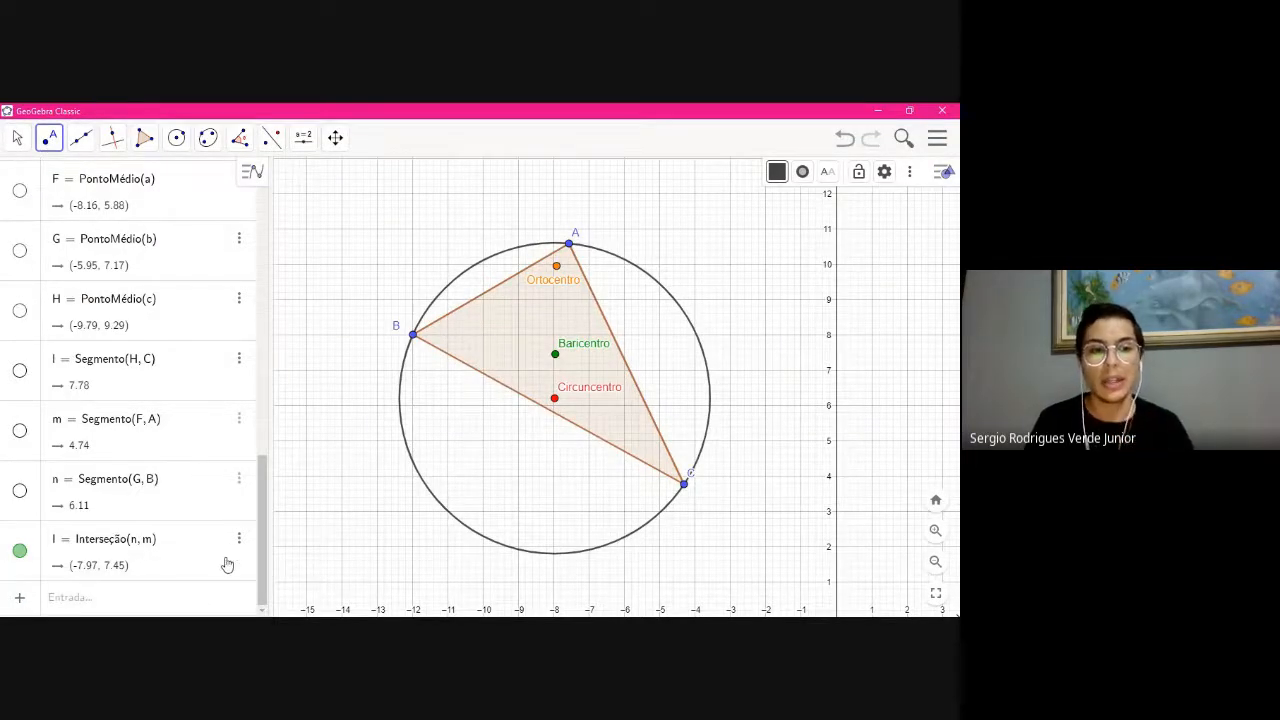
click(155, 599)
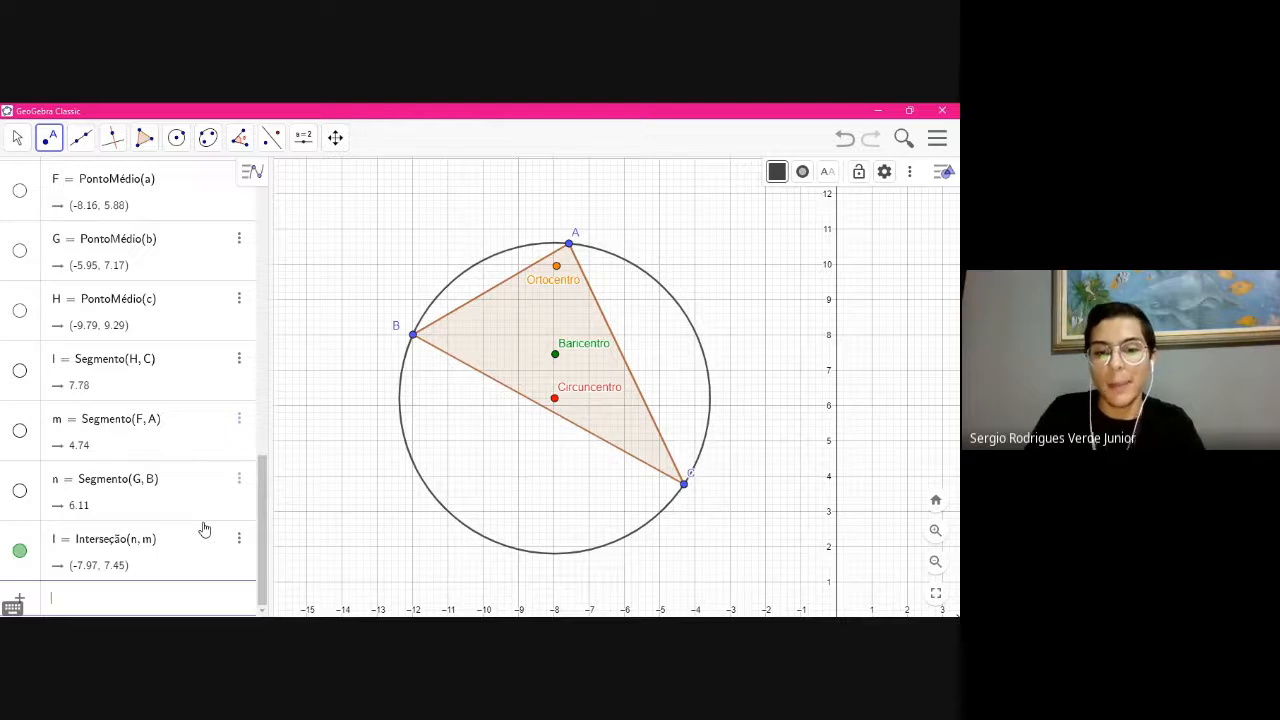
click(20, 553)
click(20, 553)
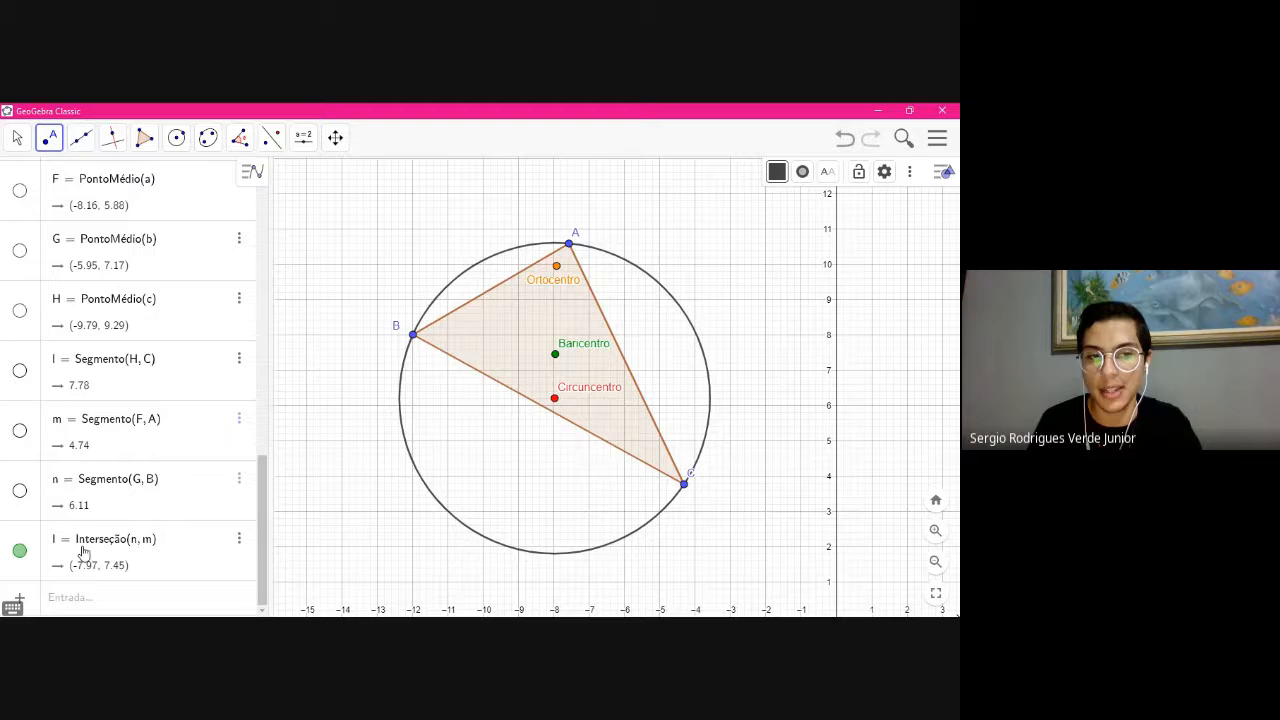
Create a point that takes its coordinates from the centroid I by entering (x(I), y(I))
click(100, 599)
text((x)
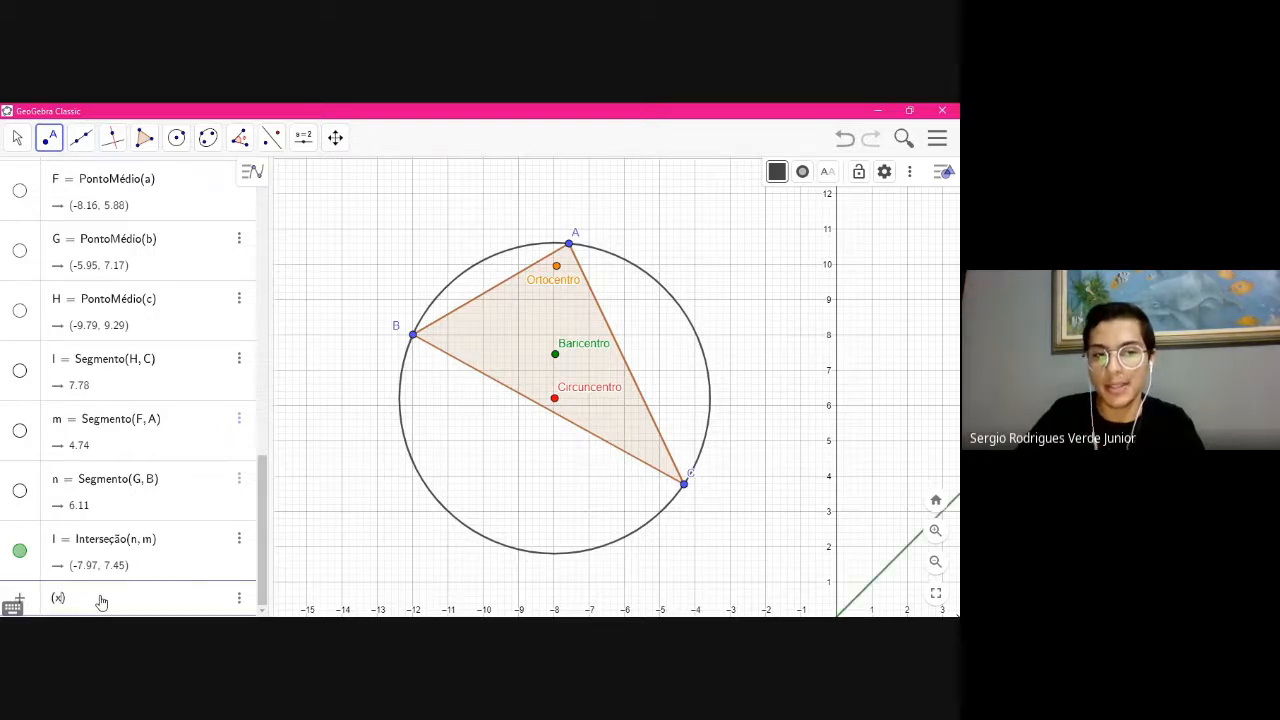
key(BackSpace)
text(()
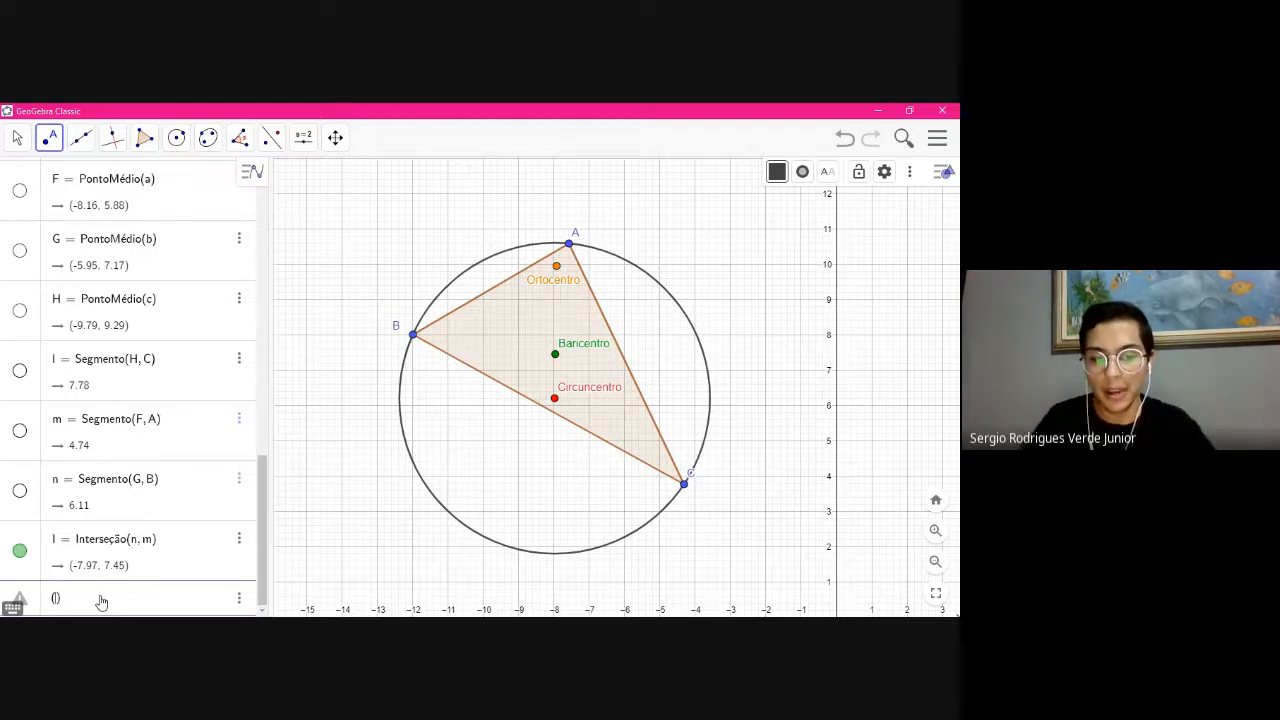
text(x)
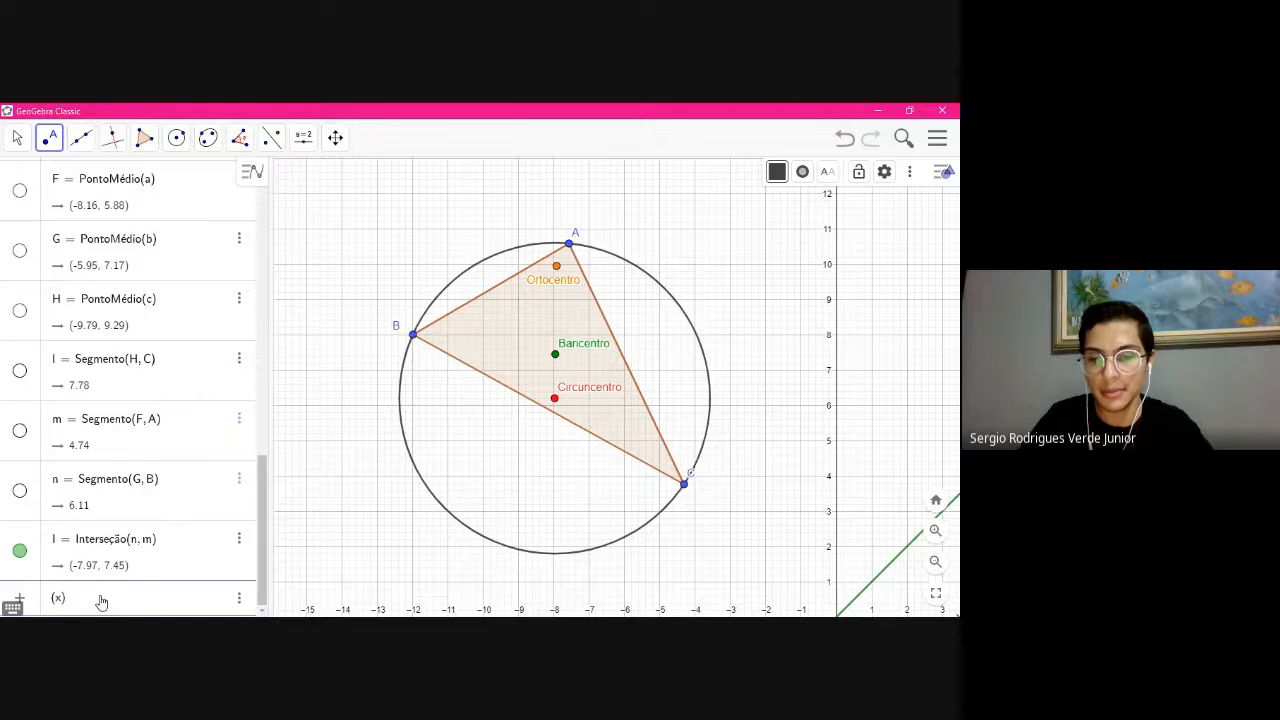
text((I)
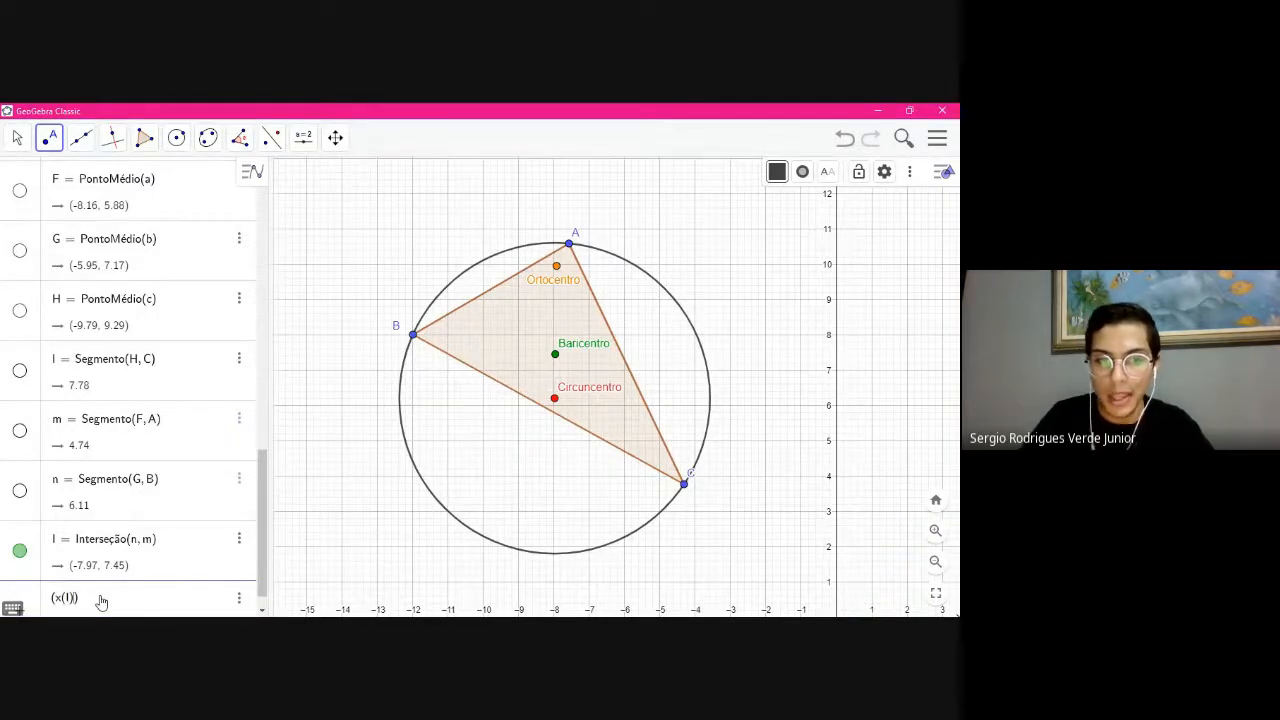
text(), y(I)
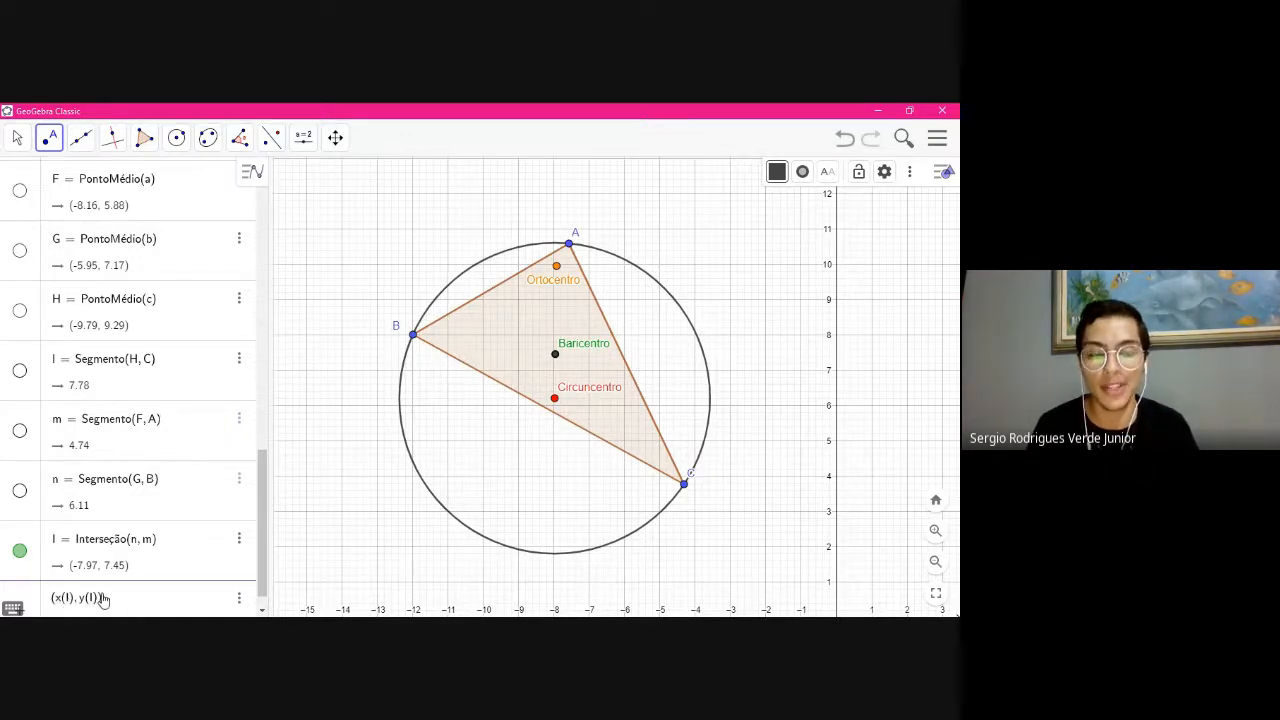
key(Return)
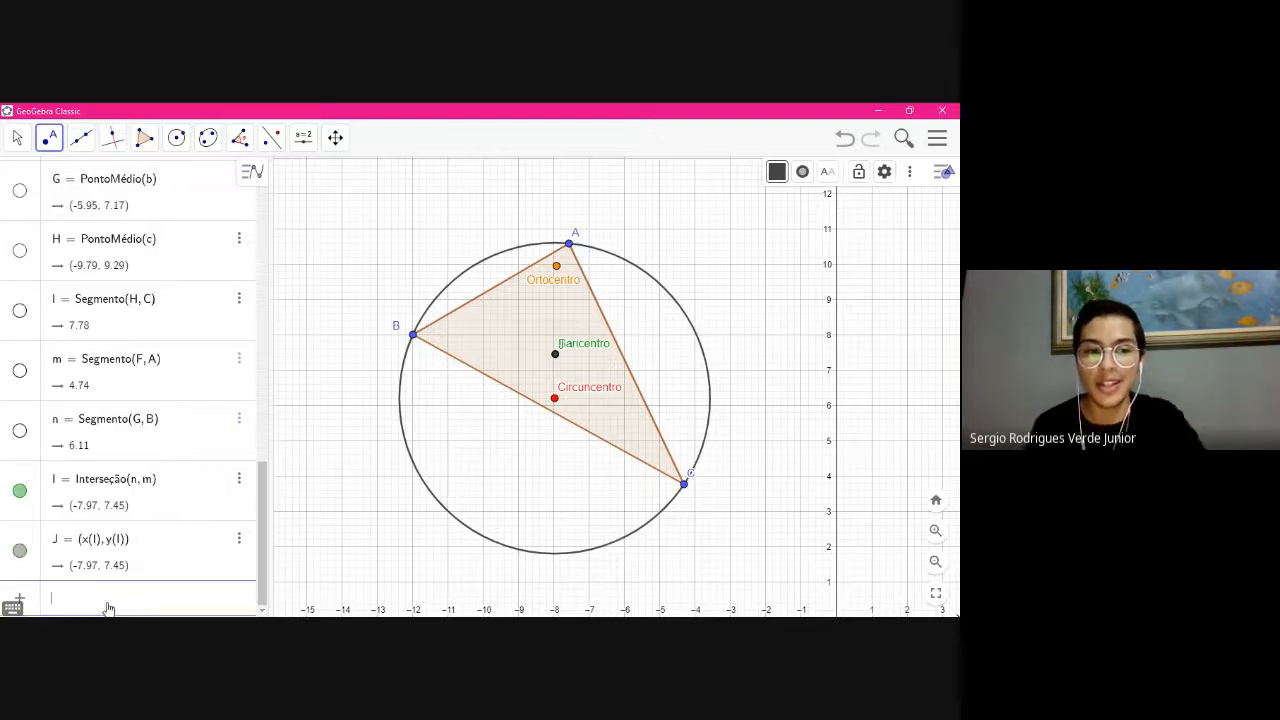
Toggle the coordinate-based point J off and on over the centroid, and hide the original Baricentro point I
click(20, 553)
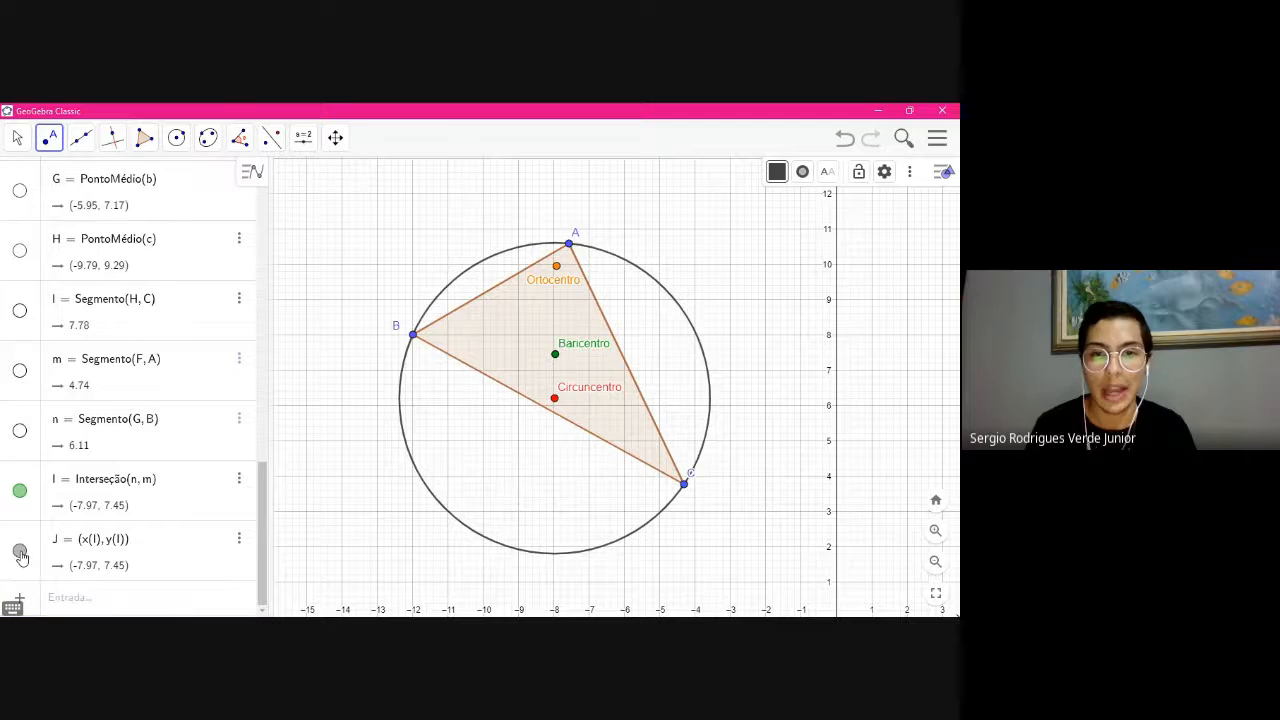
click(20, 553)
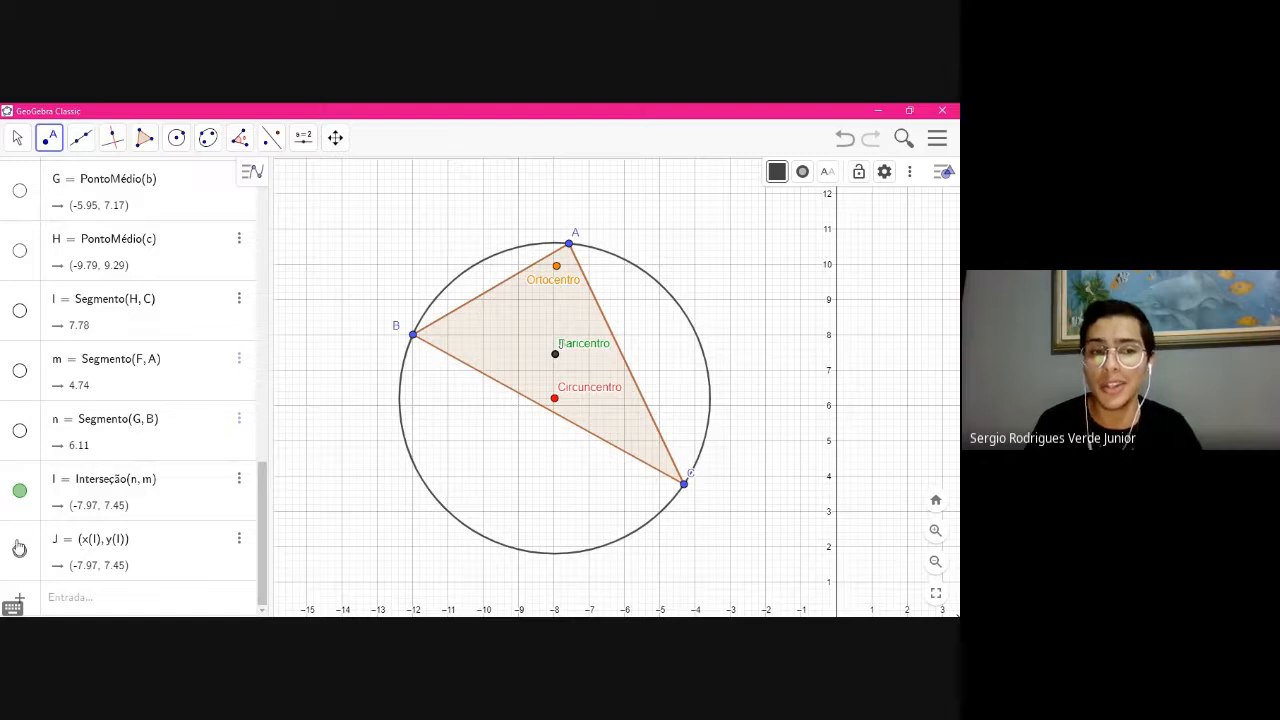
click(20, 553)
click(20, 553)
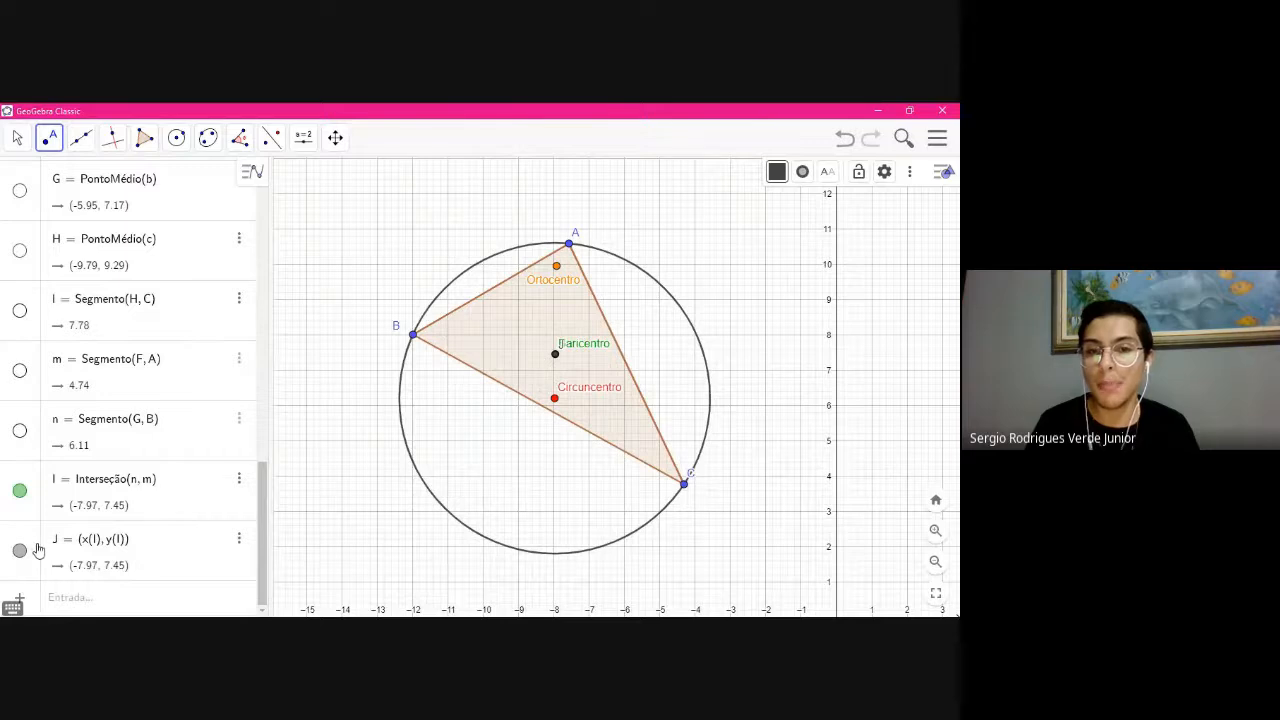
click(20, 490)
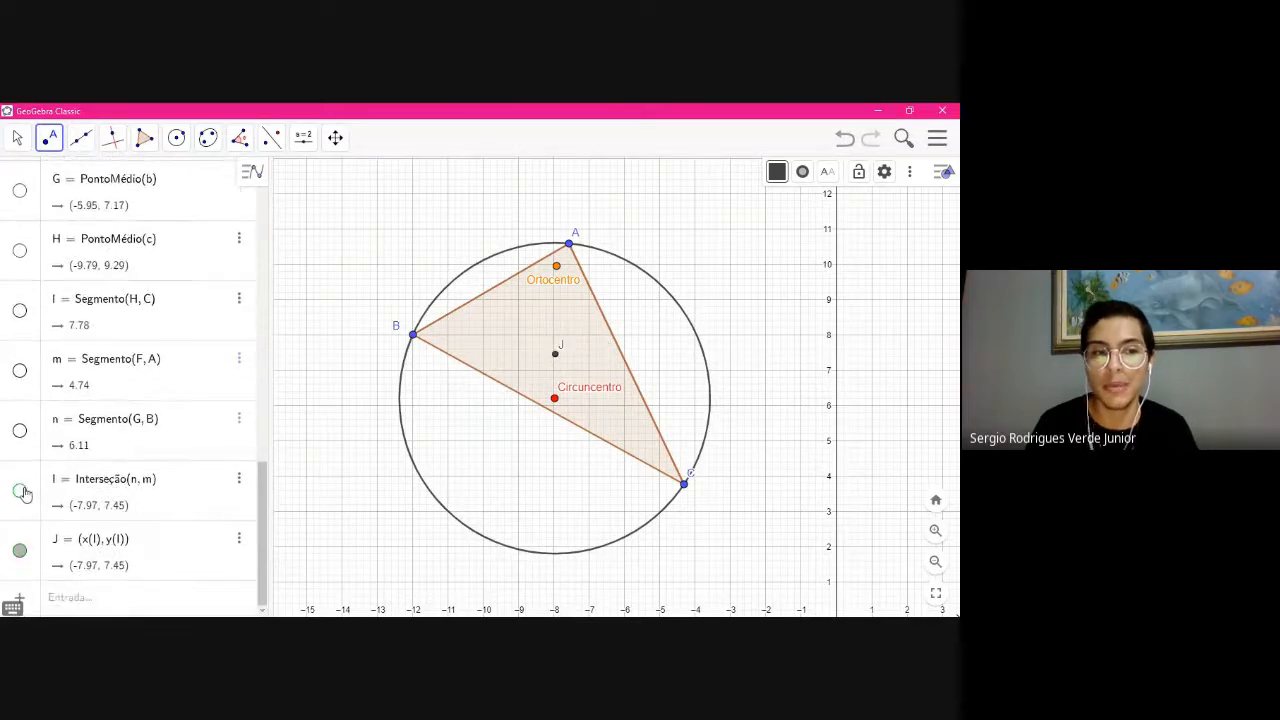
Search the object list for the medians, briefly showing the altitude through C and the perpendicular bisector of side c
scroll(68, 462, up, 2)
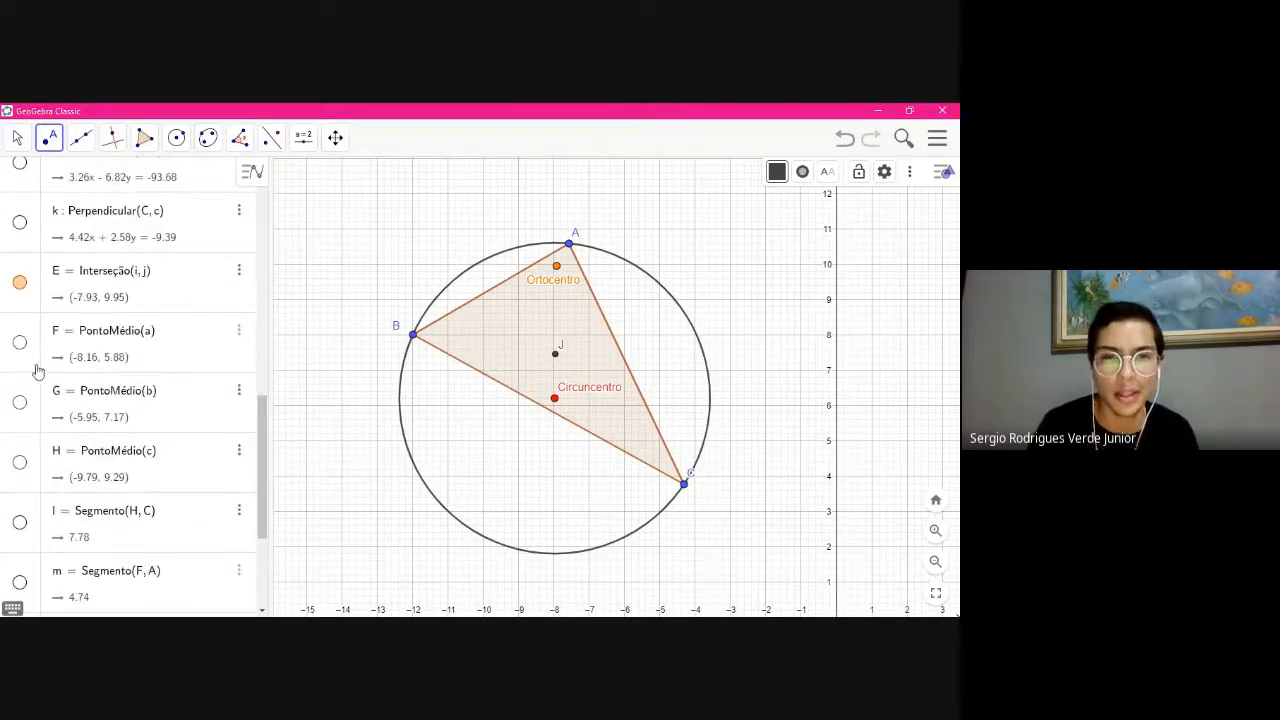
scroll(27, 357, up, 1)
click(20, 292)
click(20, 292)
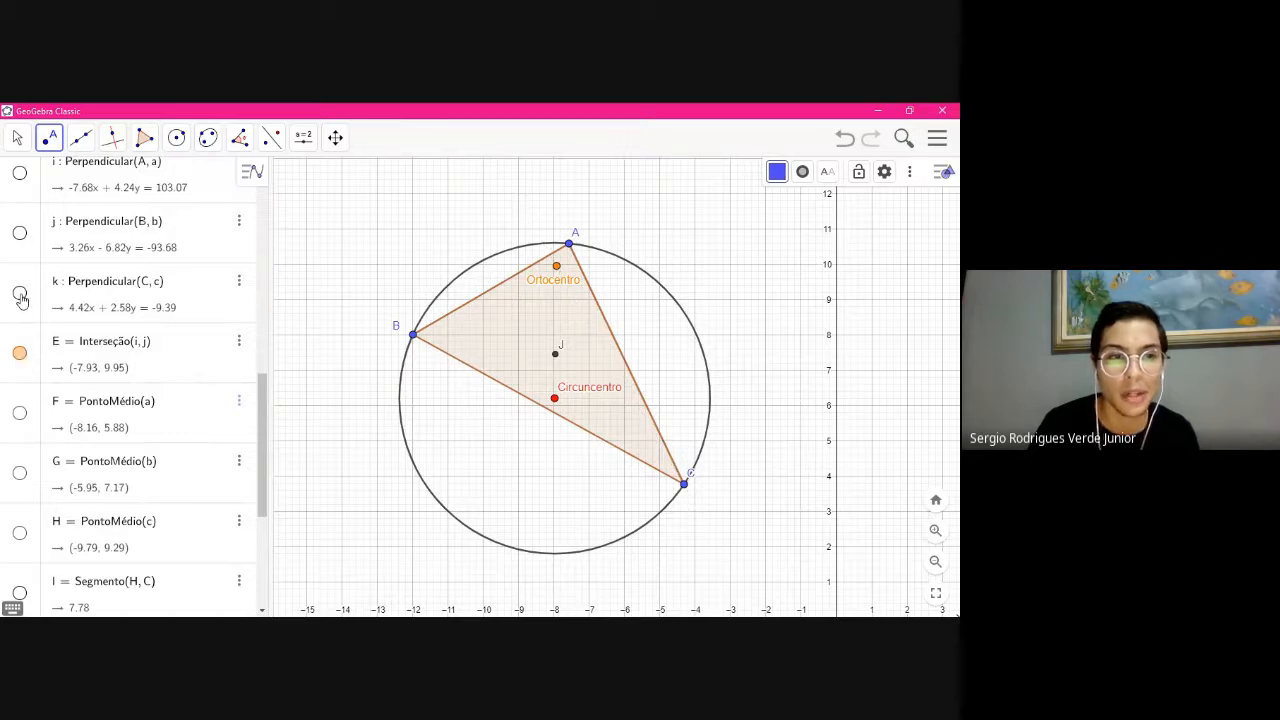
scroll(45, 363, up, 1)
scroll(46, 364, up, 3)
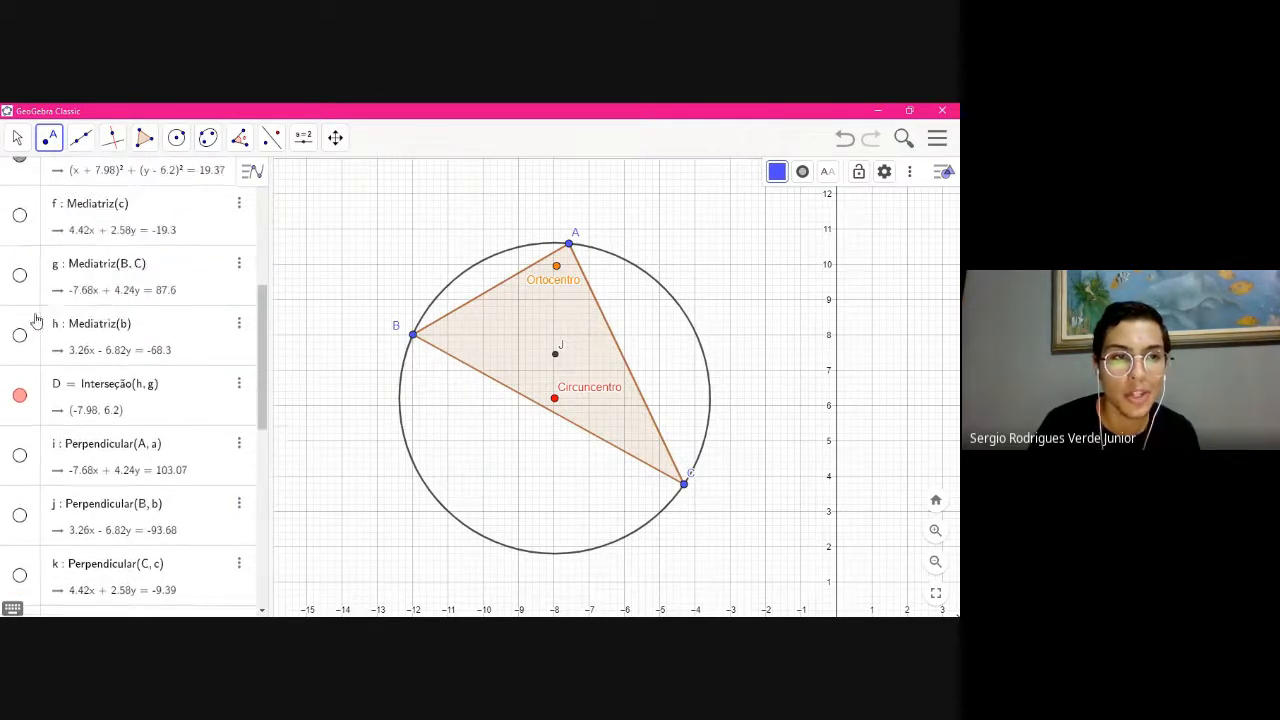
click(20, 216)
click(20, 216)
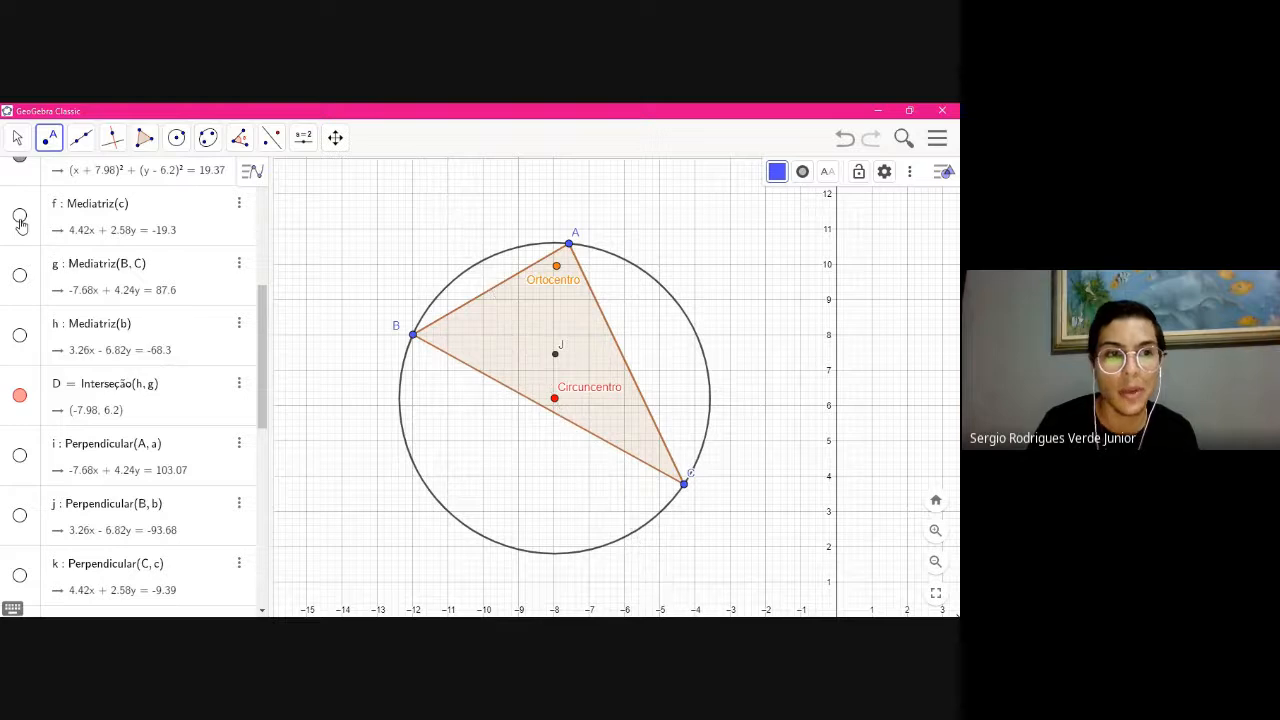
scroll(24, 300, down, 6)
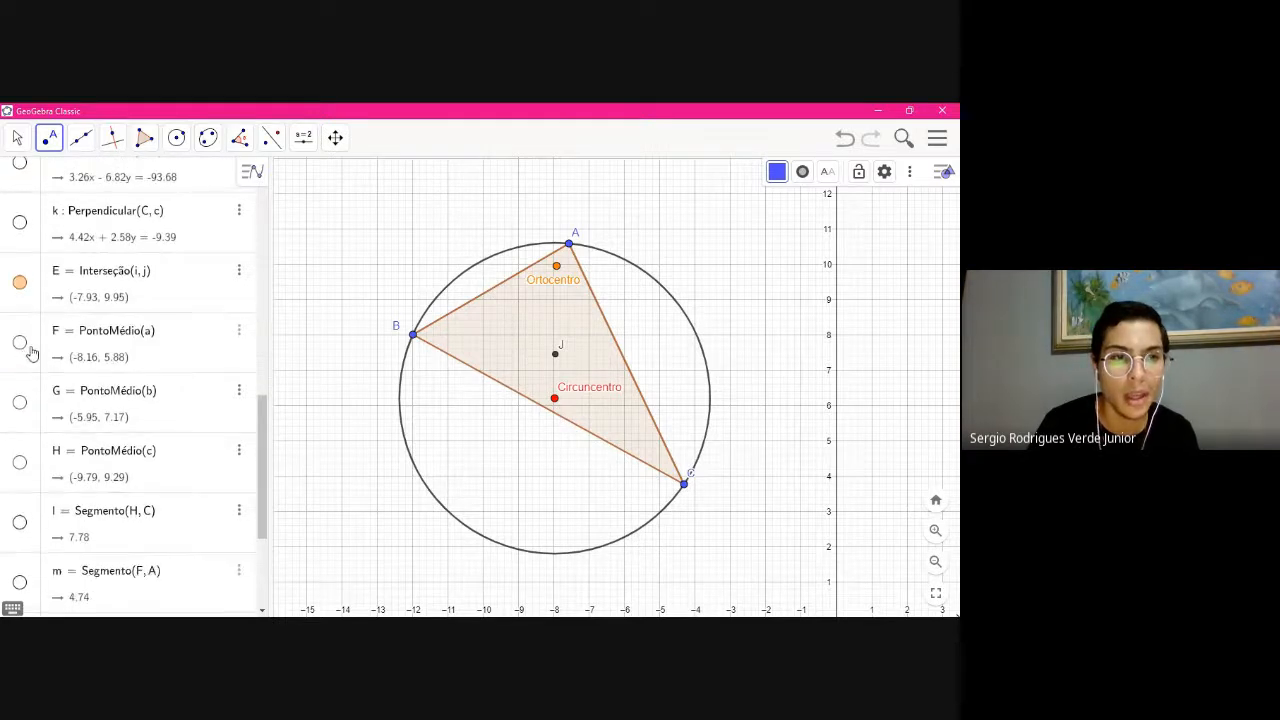
scroll(30, 355, up, 1)
click(20, 296)
click(20, 296)
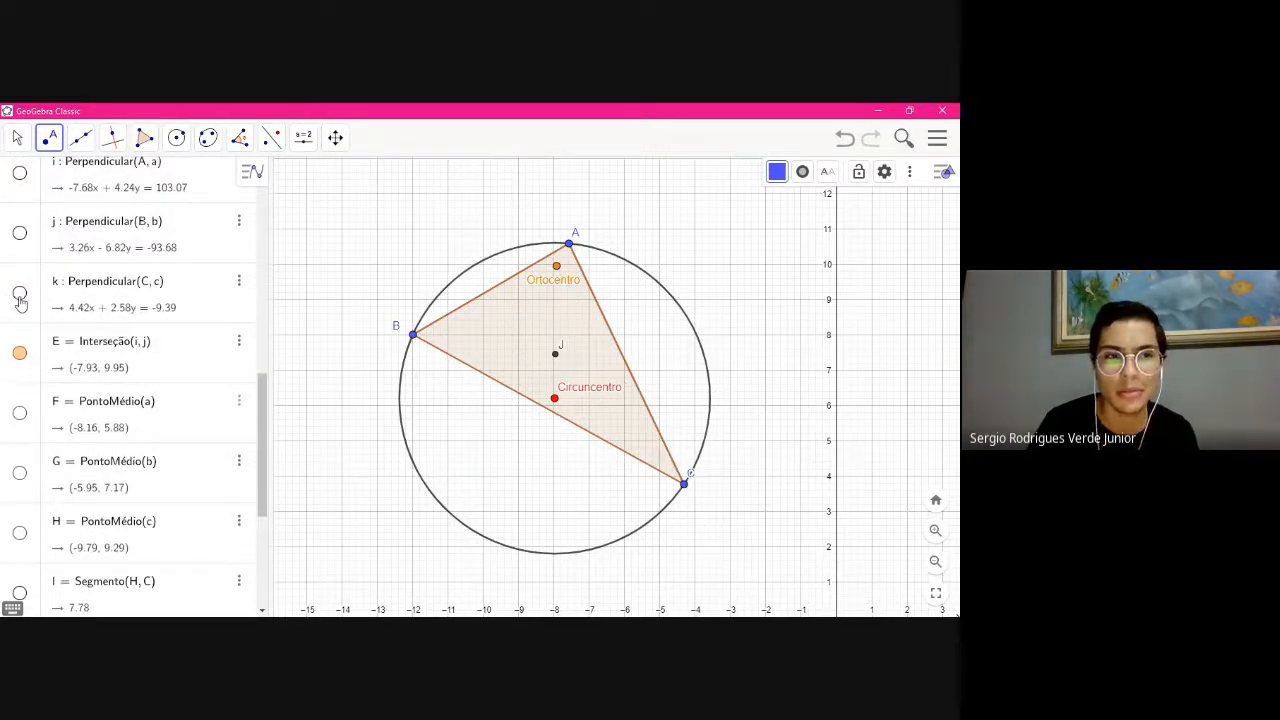
Show the three medians, segments l, m and n, in the drawing
scroll(30, 330, down, 3)
scroll(38, 357, down, 3)
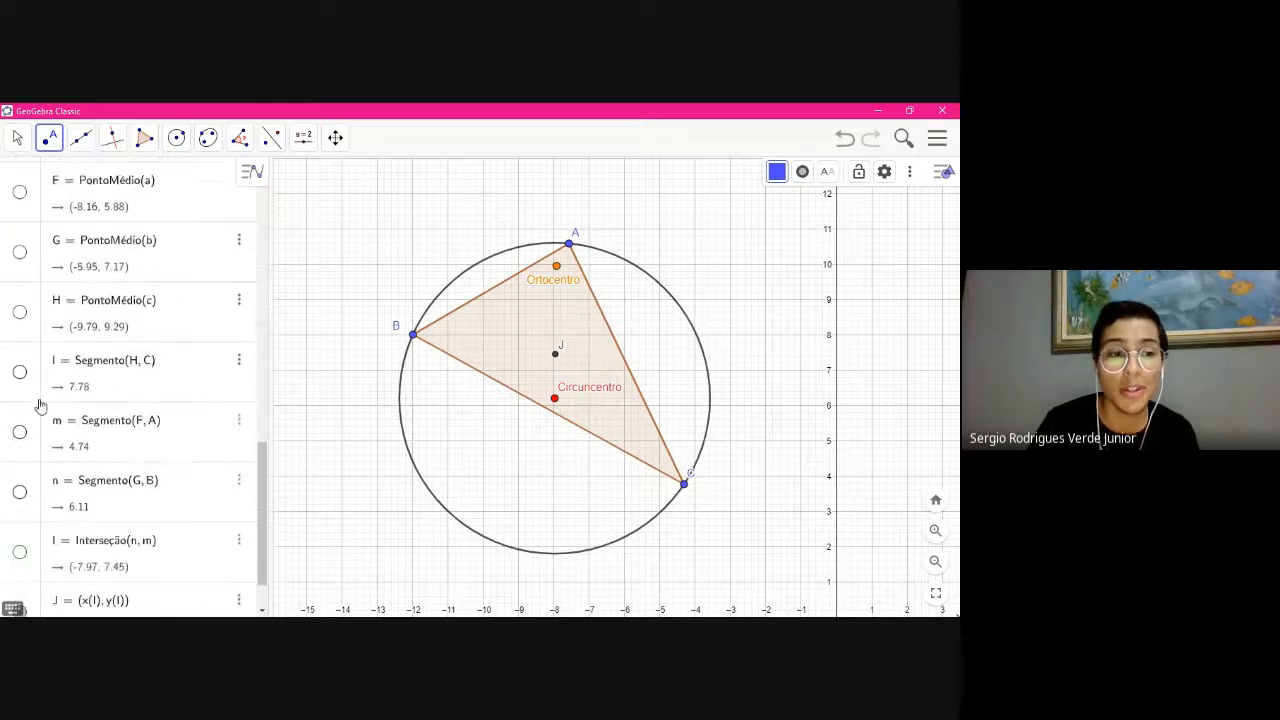
click(20, 310)
click(20, 370)
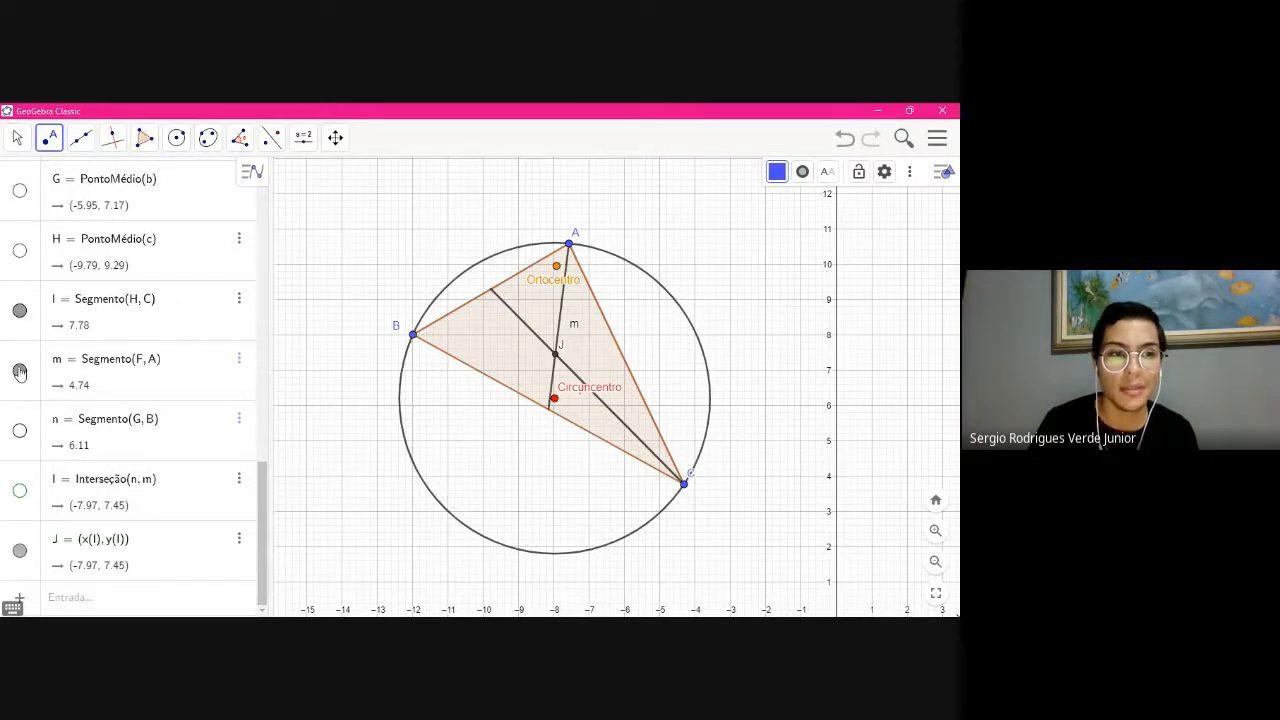
click(20, 430)
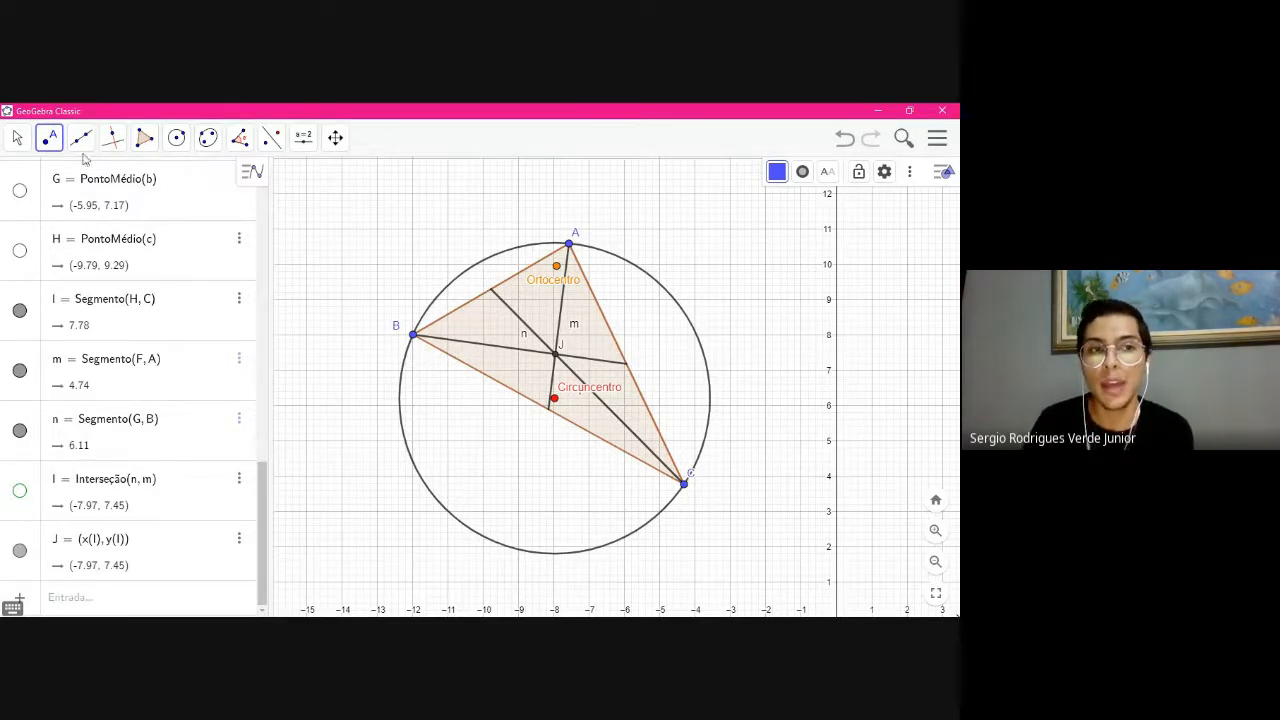
Try moving vertex B of the triangle with the Mover tool and undo the most recent changes
click(18, 137)
click(40, 176)
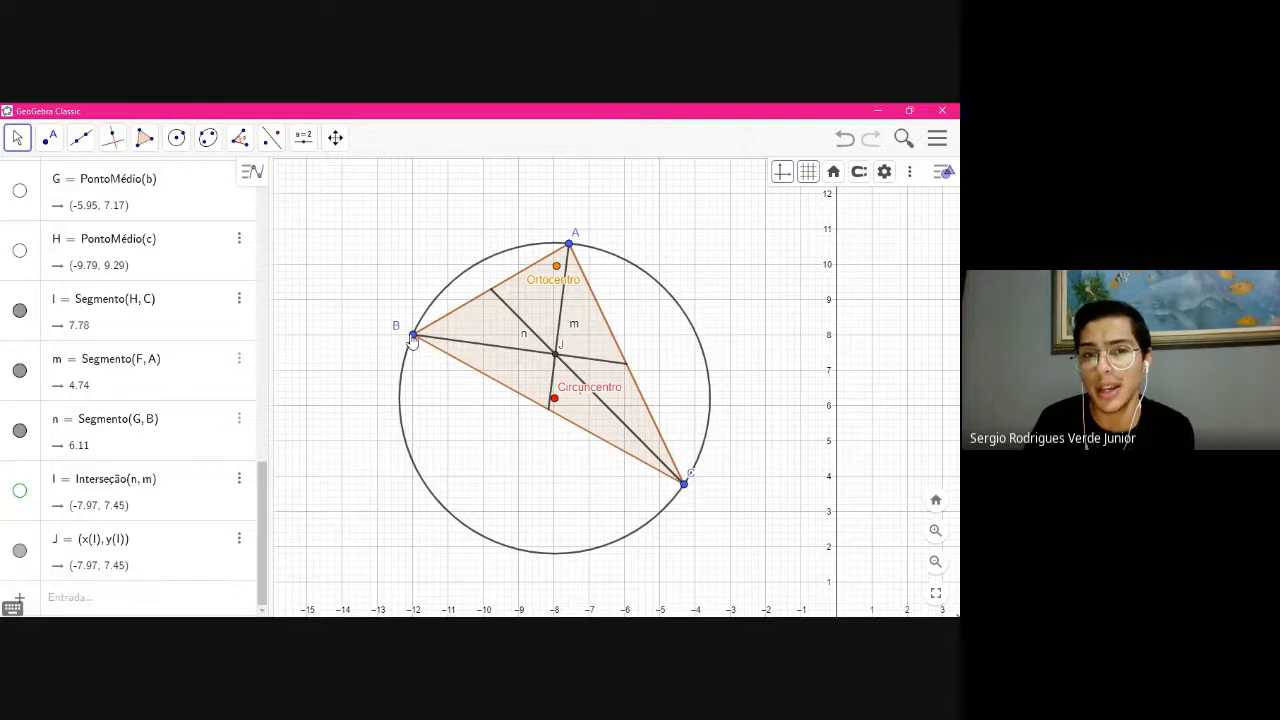
mouse_move(412, 340)
mouse_down()
mouse_move(429, 303)
mouse_move(412, 335)
mouse_up()
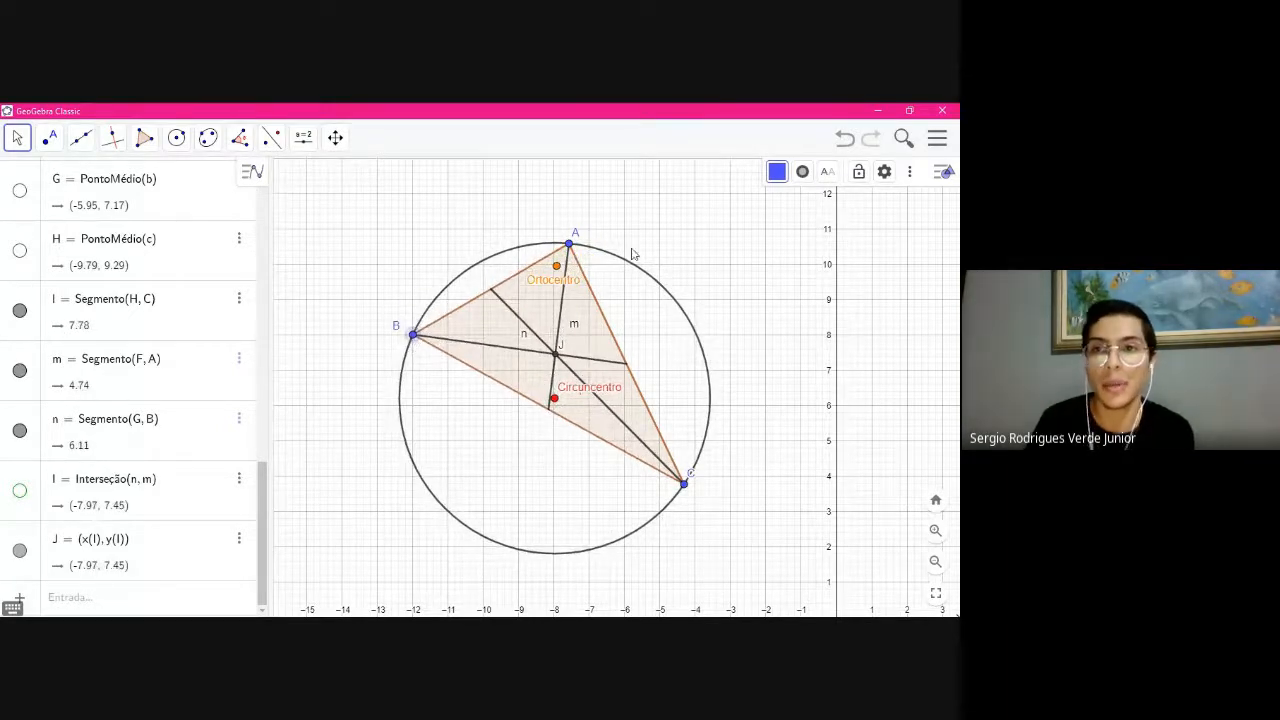
click(845, 143)
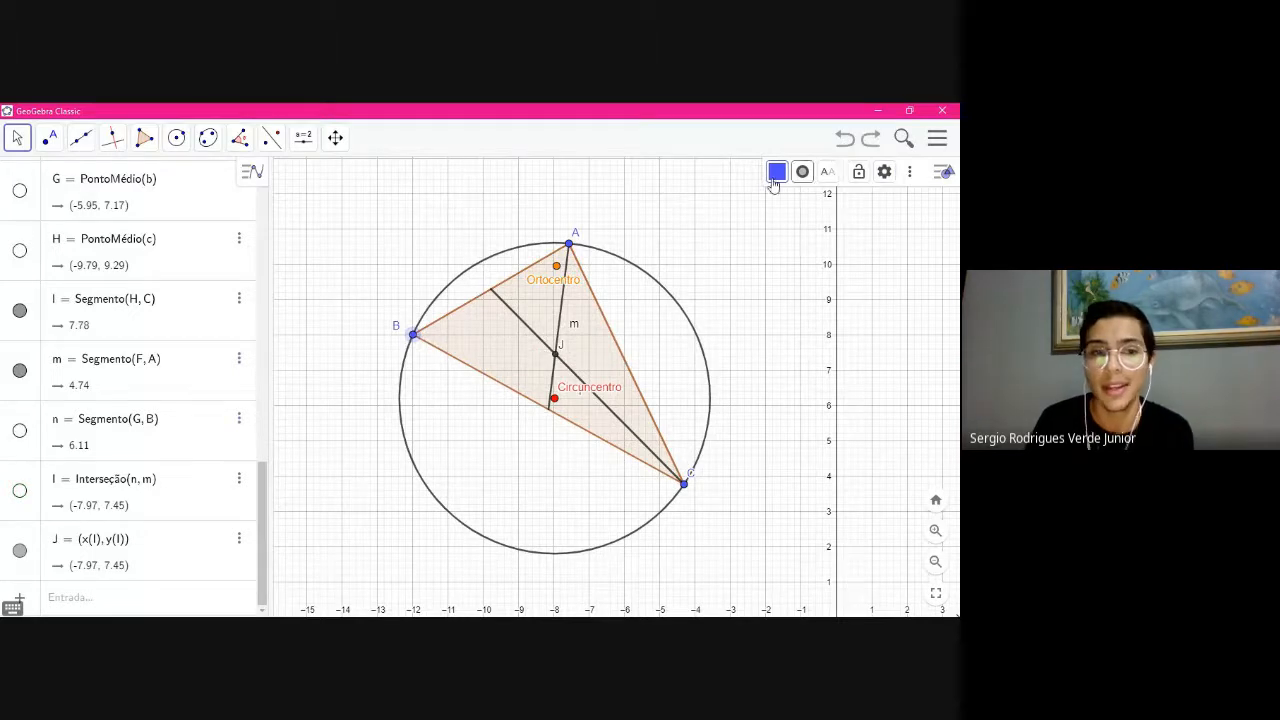
Delete the coordinate-based point J
click(240, 543)
click(248, 579)
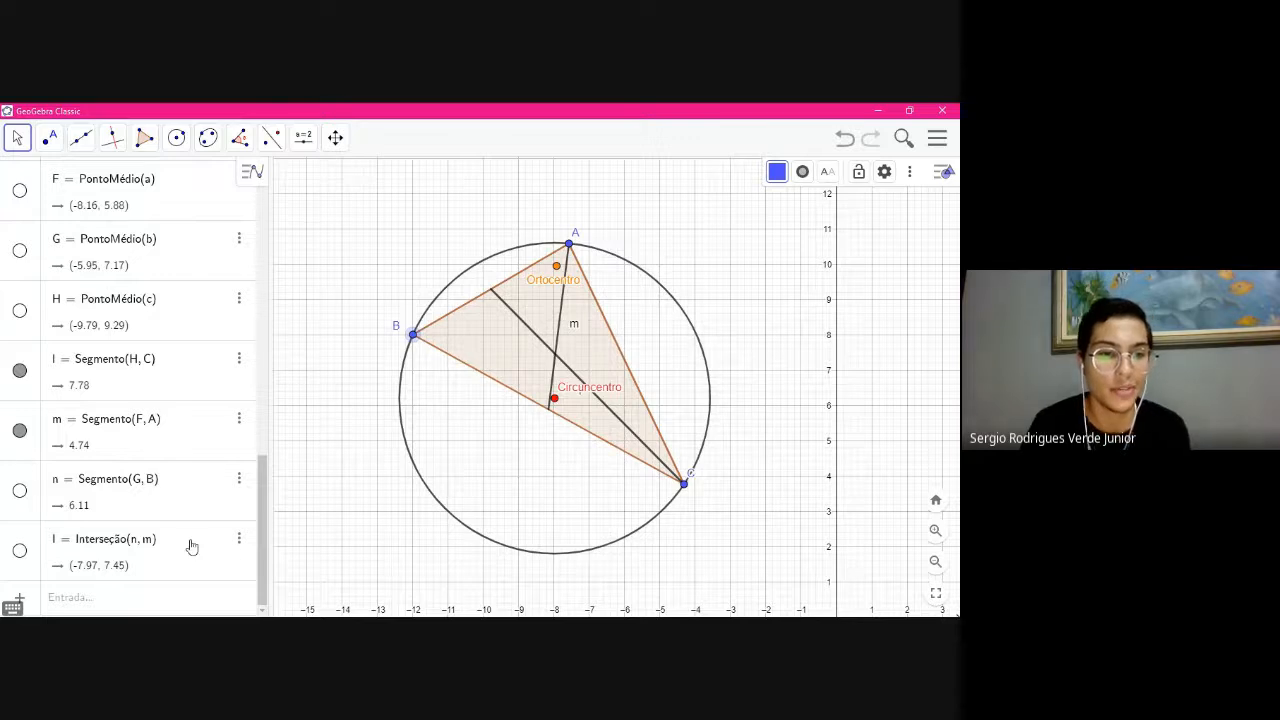
Show the Baricentro point I again and turn on Fixar Objeto for it in its settings
click(239, 539)
click(251, 599)
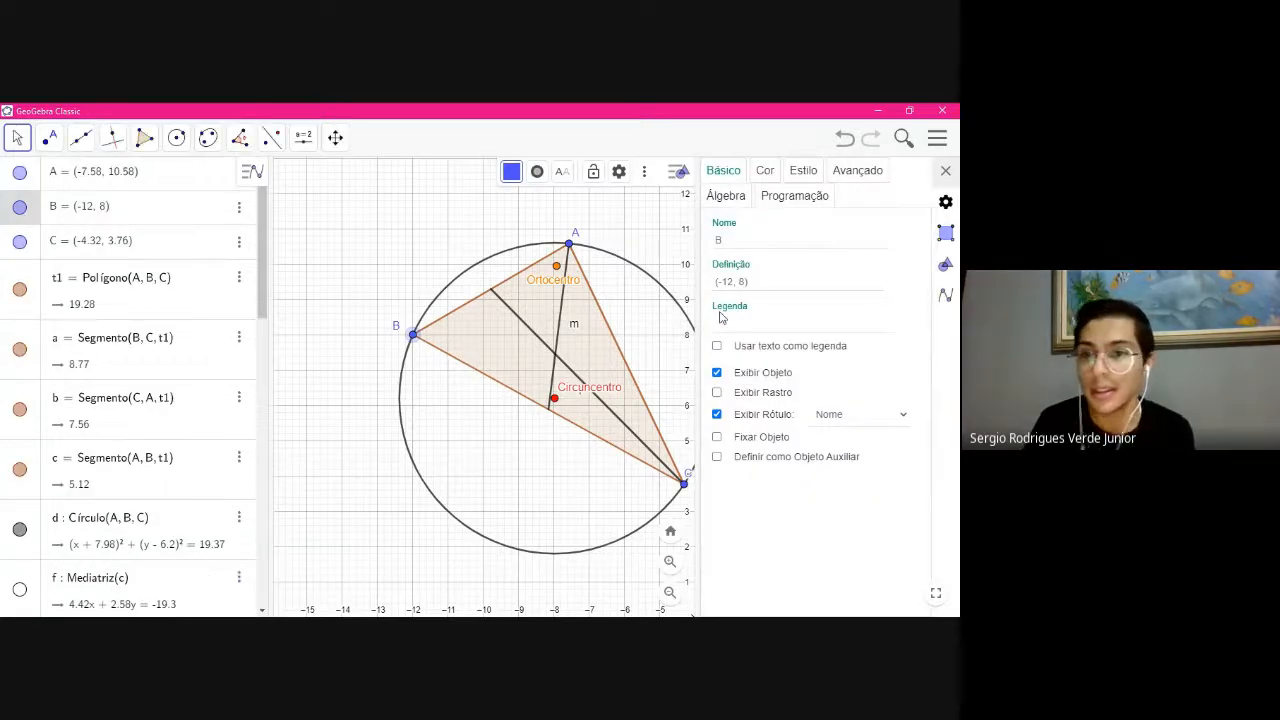
click(717, 438)
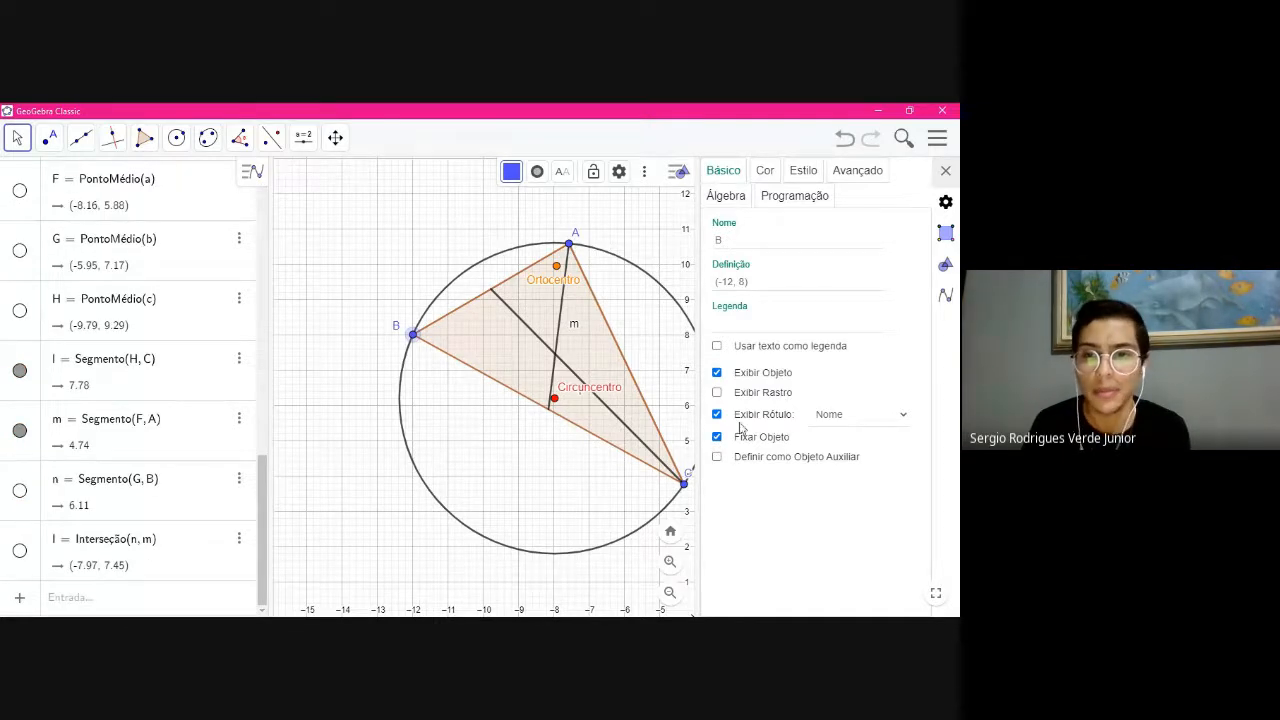
click(717, 437)
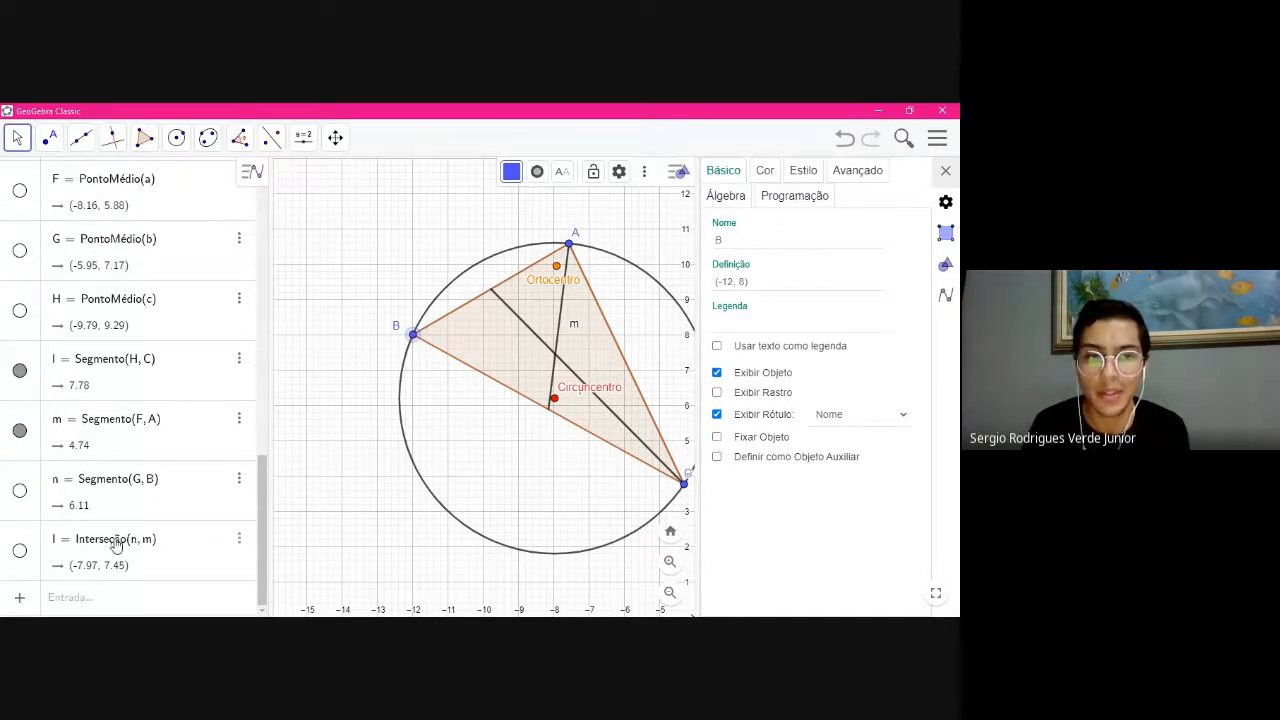
click(20, 551)
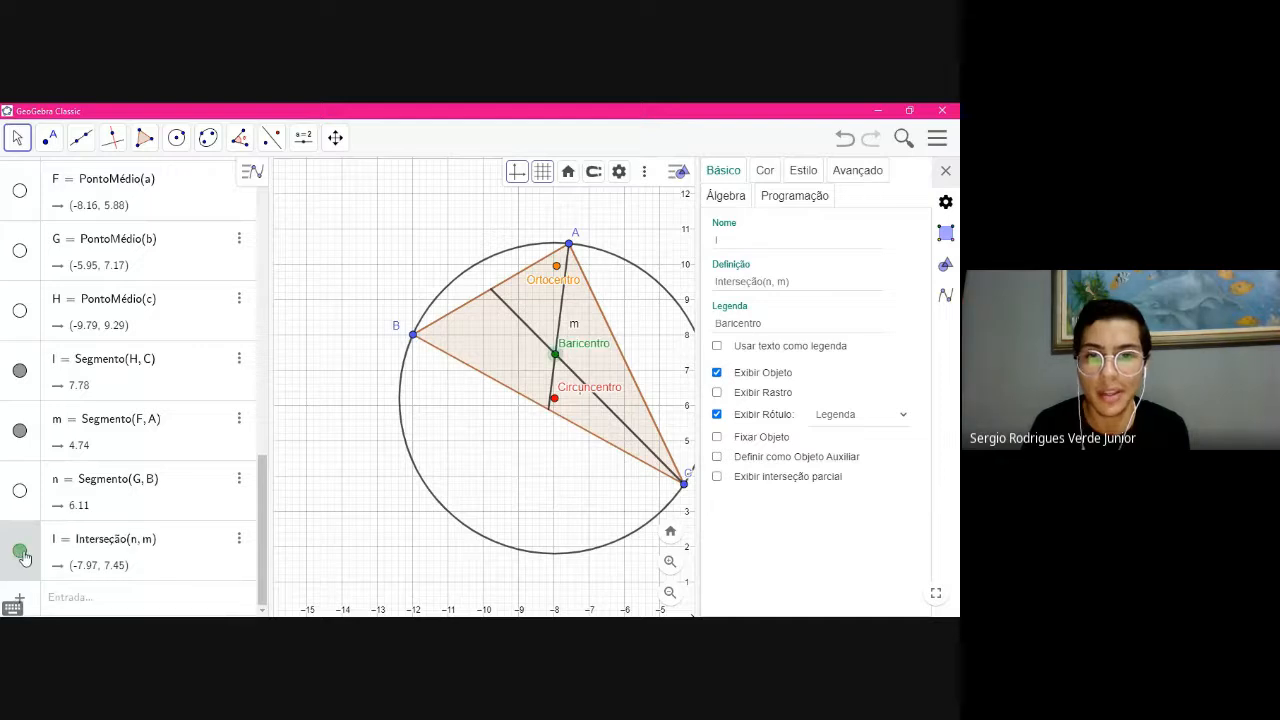
click(717, 440)
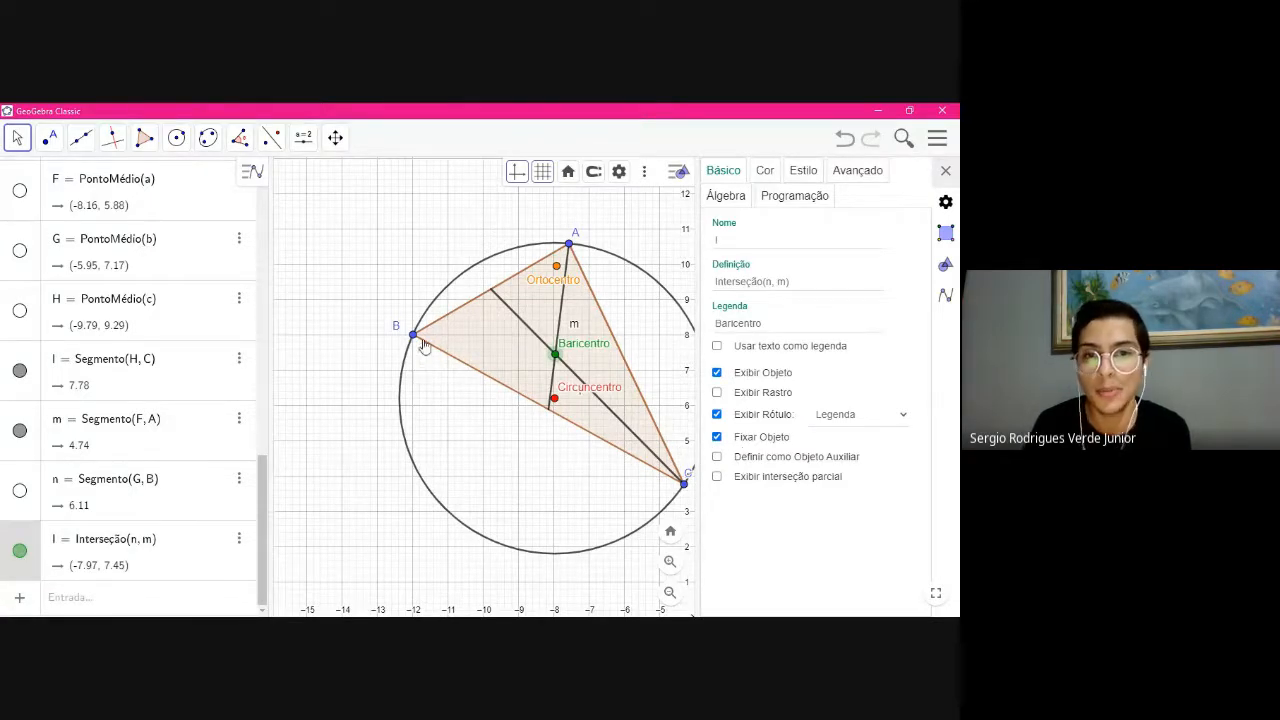
Move vertex B to about (-11.82, 8.38) to test the fixed centroid, and undo the move
drag(414, 334, 419, 321)
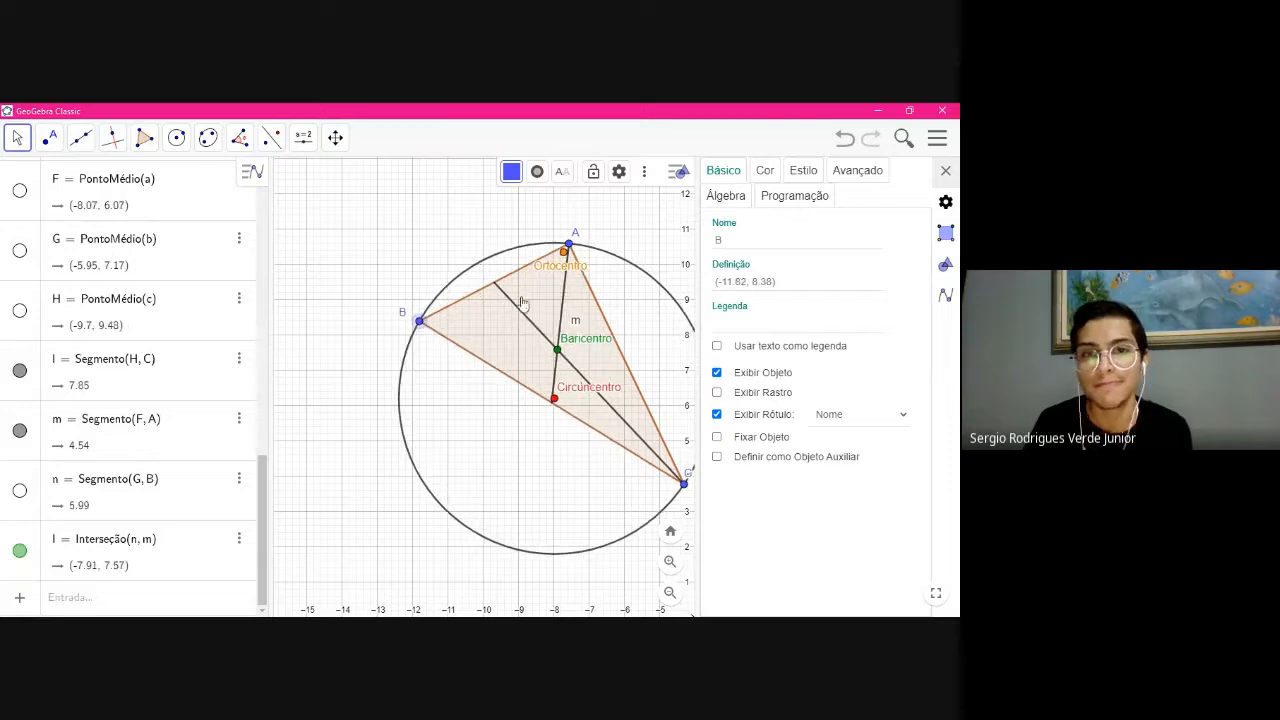
click(843, 140)
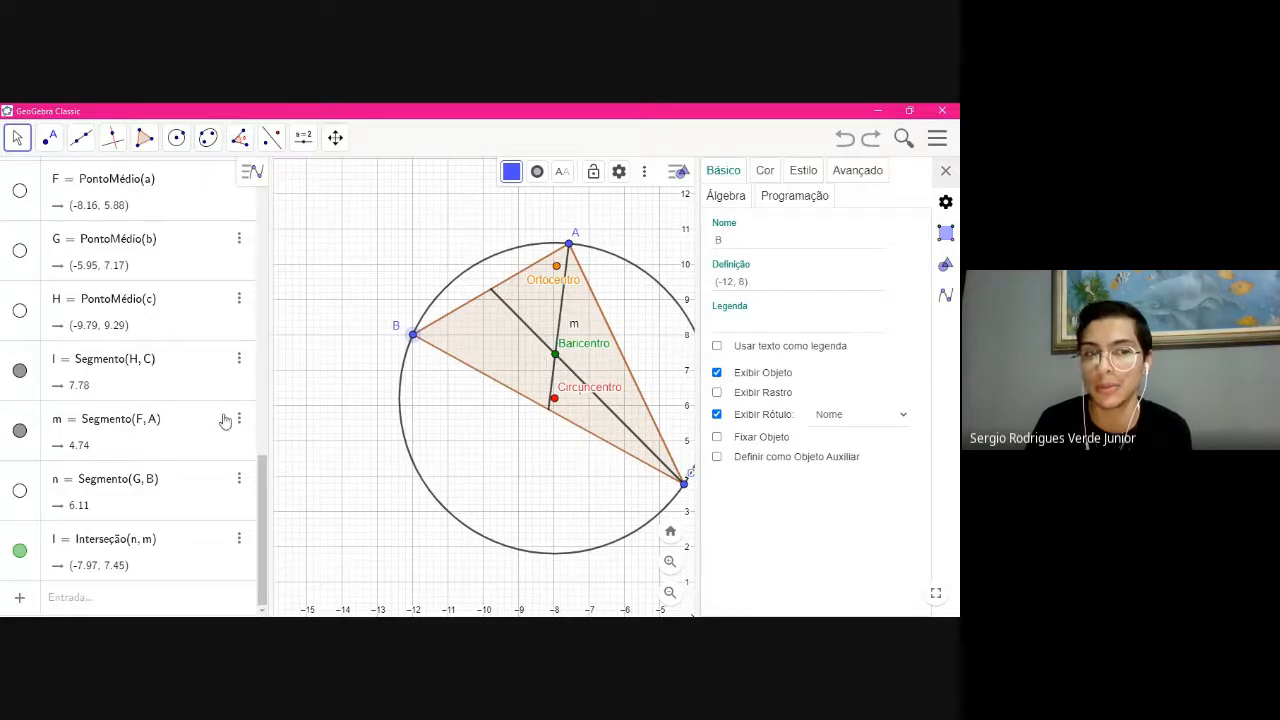
Hide the medians n, m and l, and close the object settings
click(21, 491)
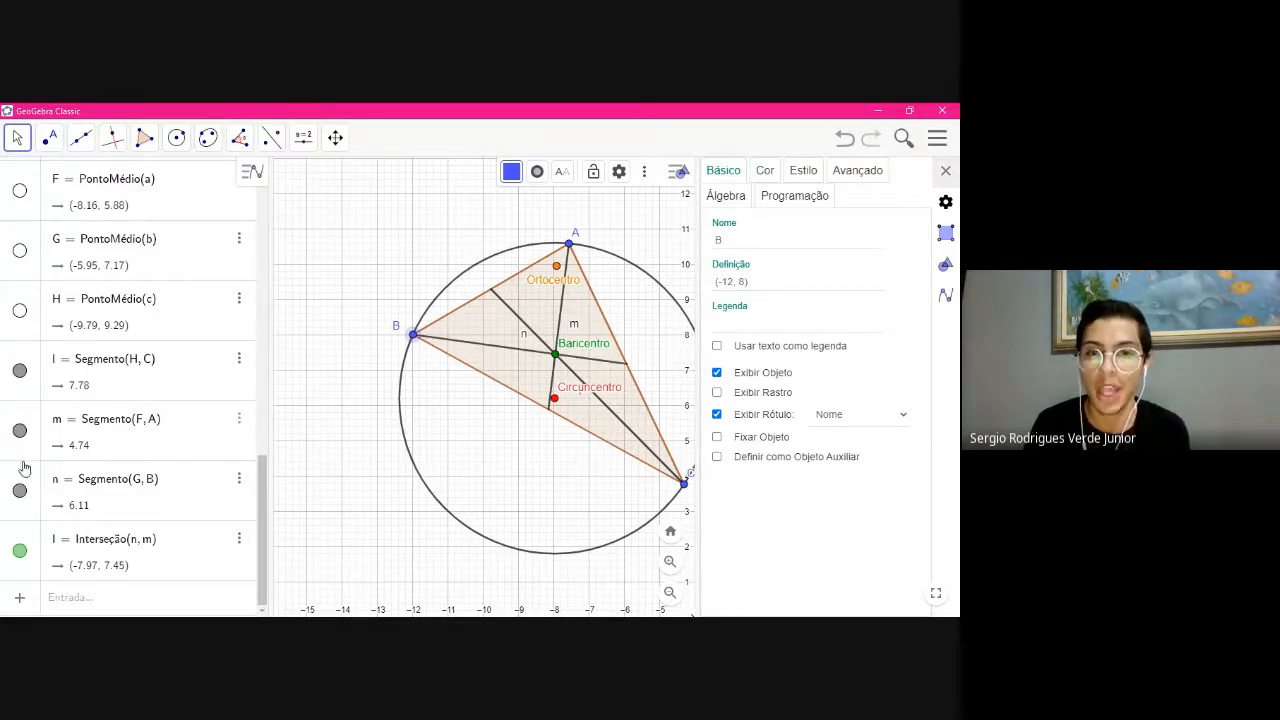
click(20, 490)
click(20, 430)
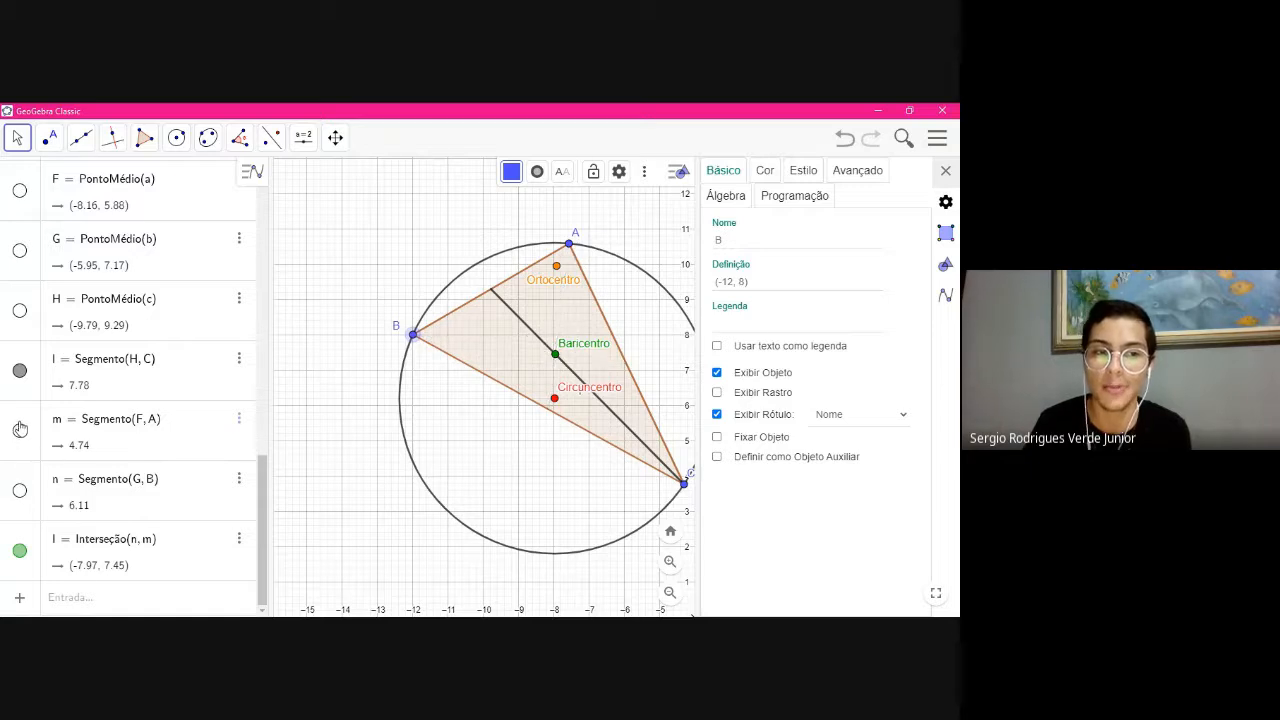
click(20, 371)
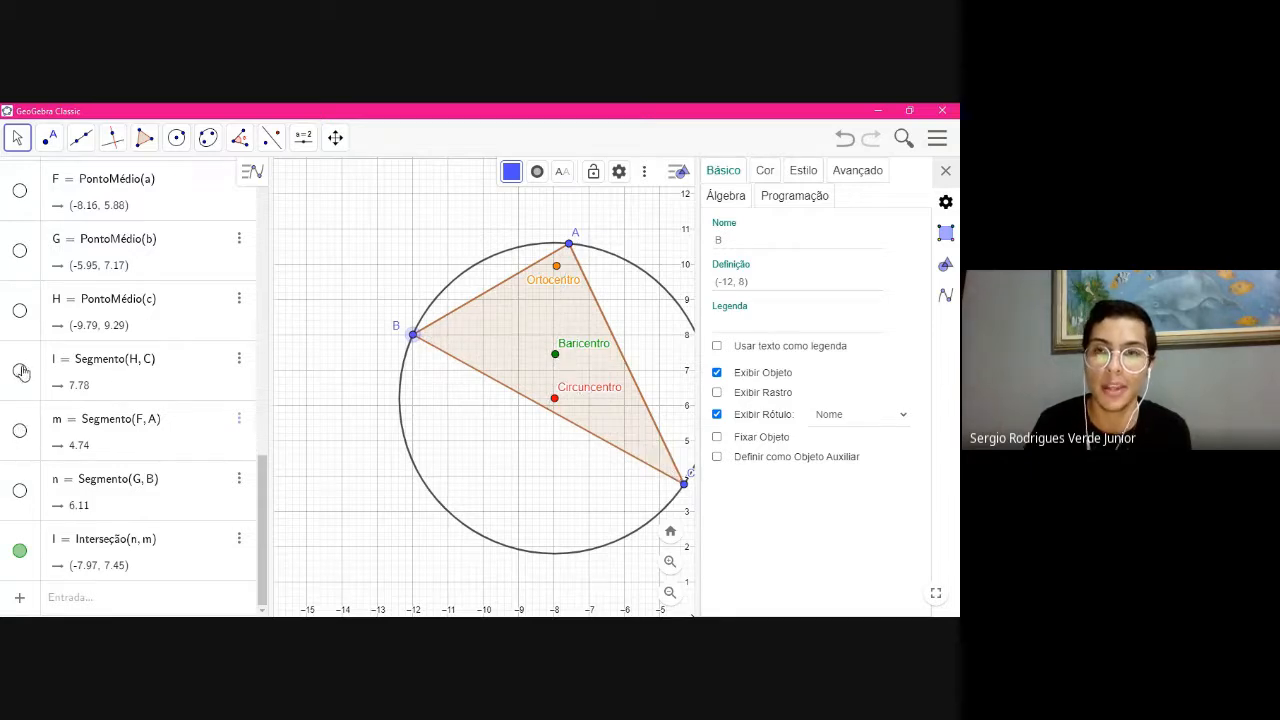
click(946, 171)
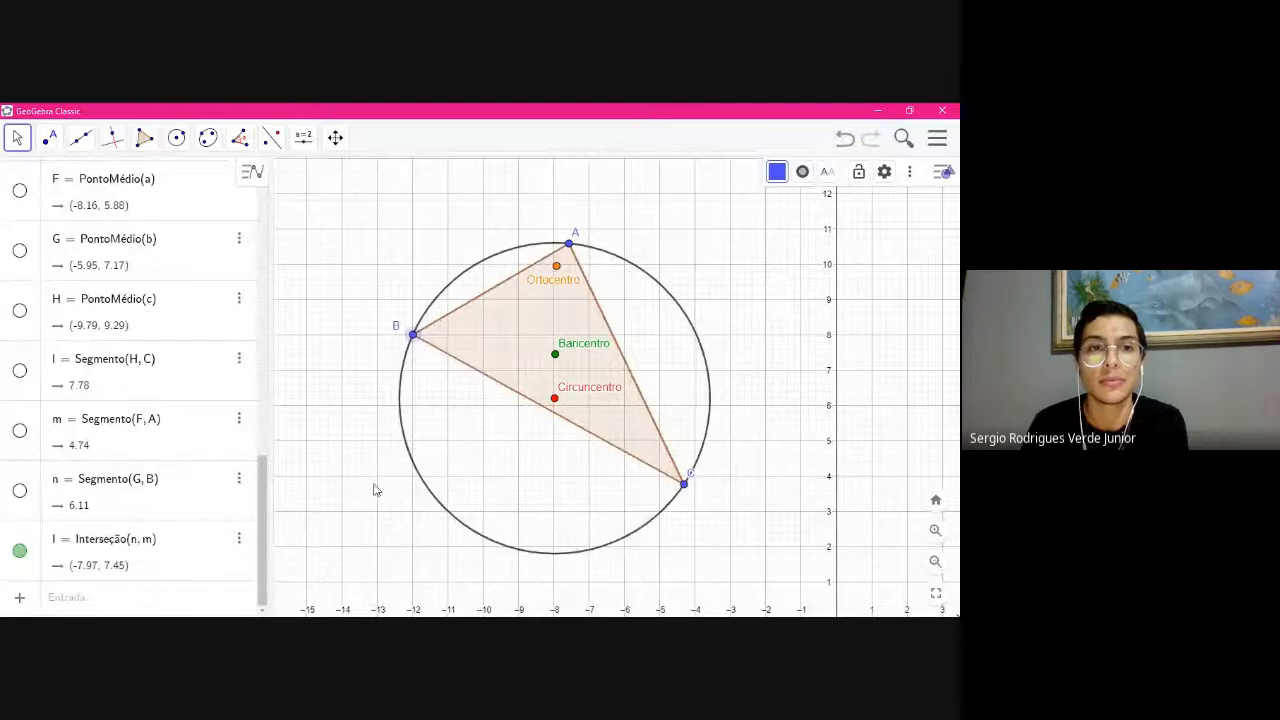
click(303, 137)
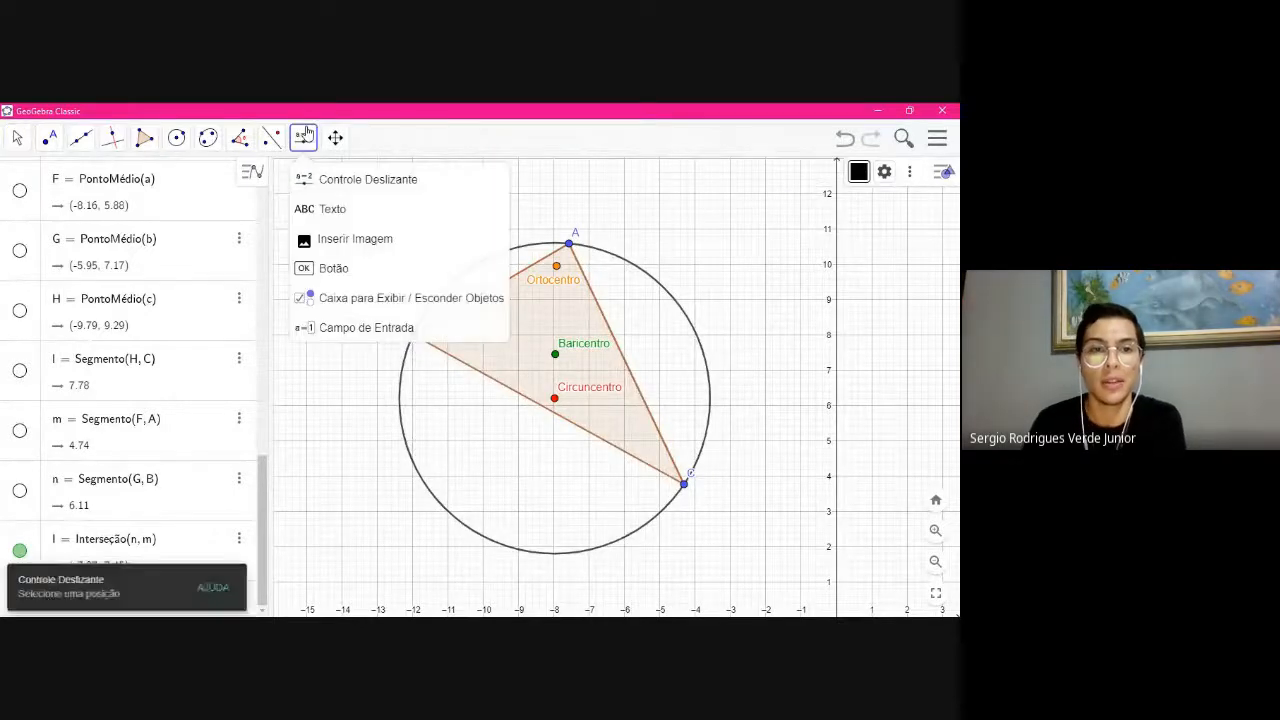
mouse_move(277, 134)
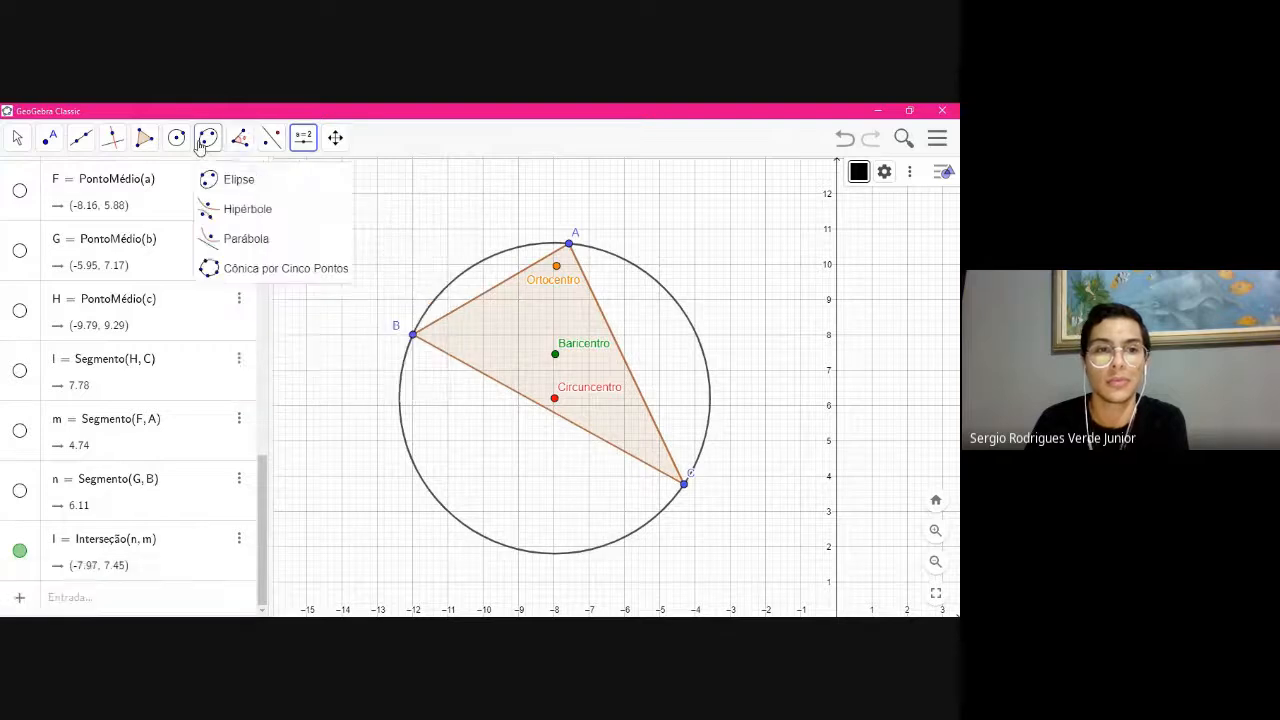
mouse_move(18, 140)
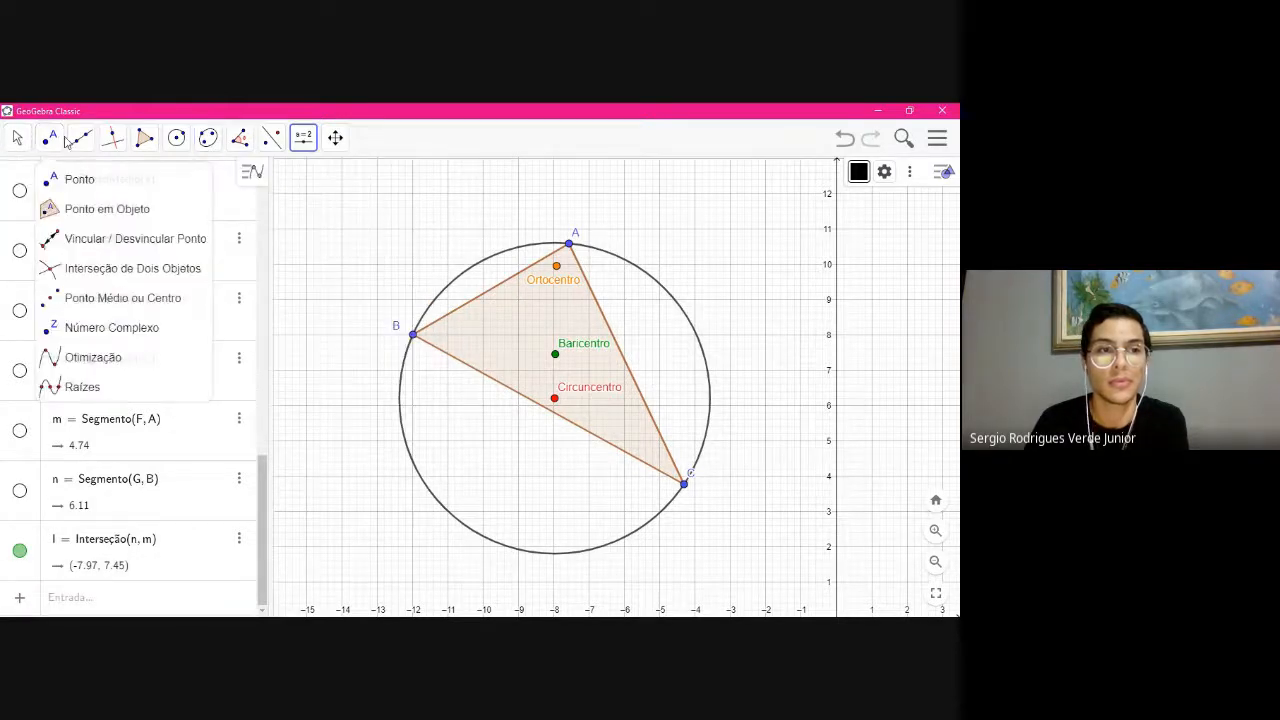
mouse_move(193, 137)
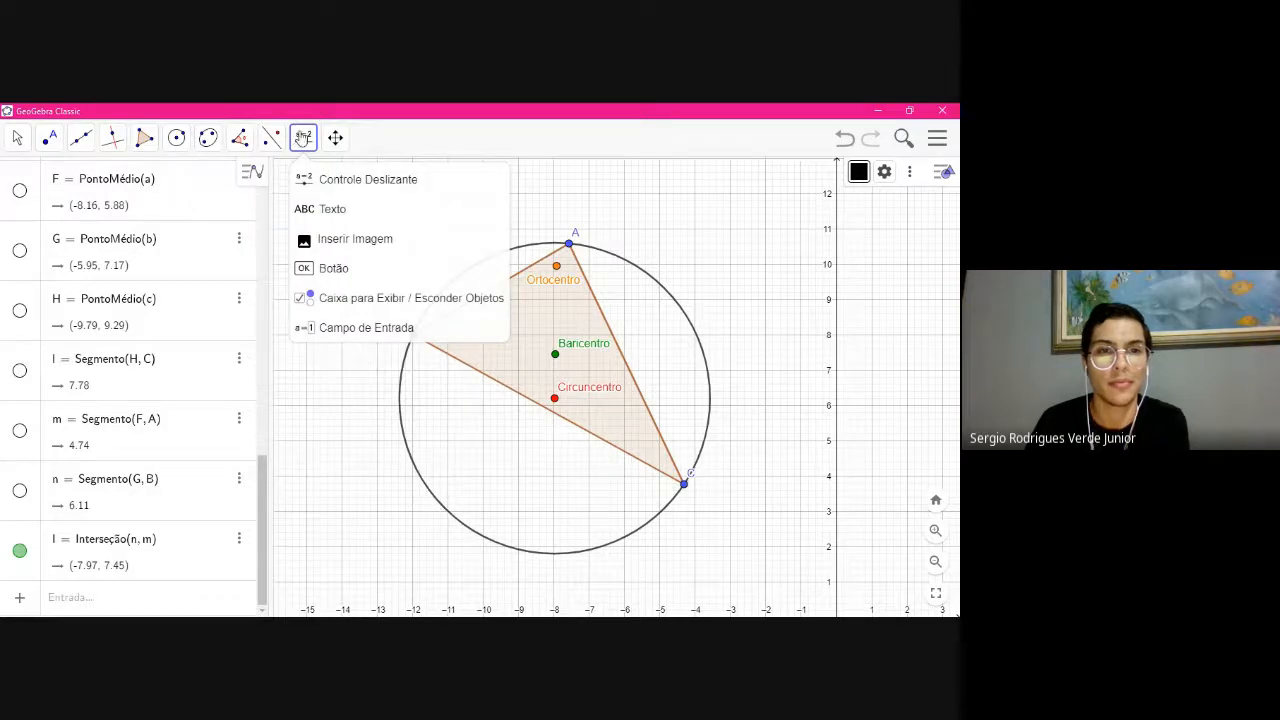
click(405, 298)
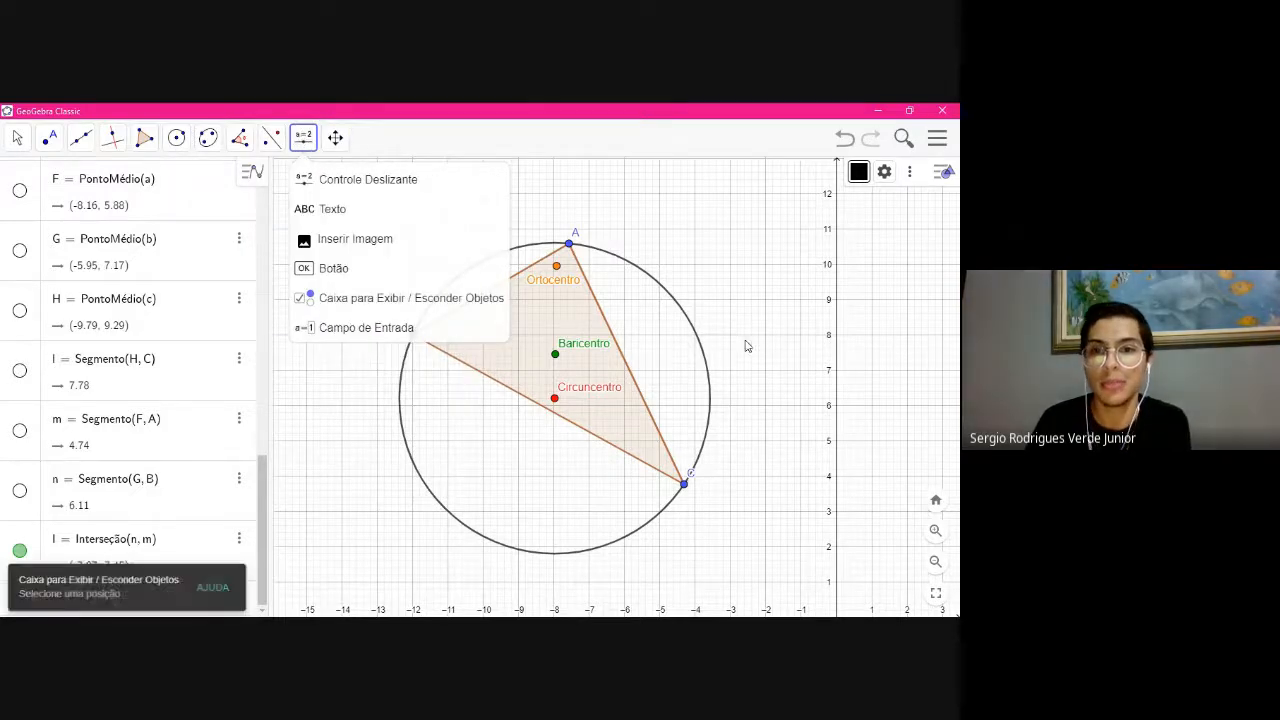
click(555, 400)
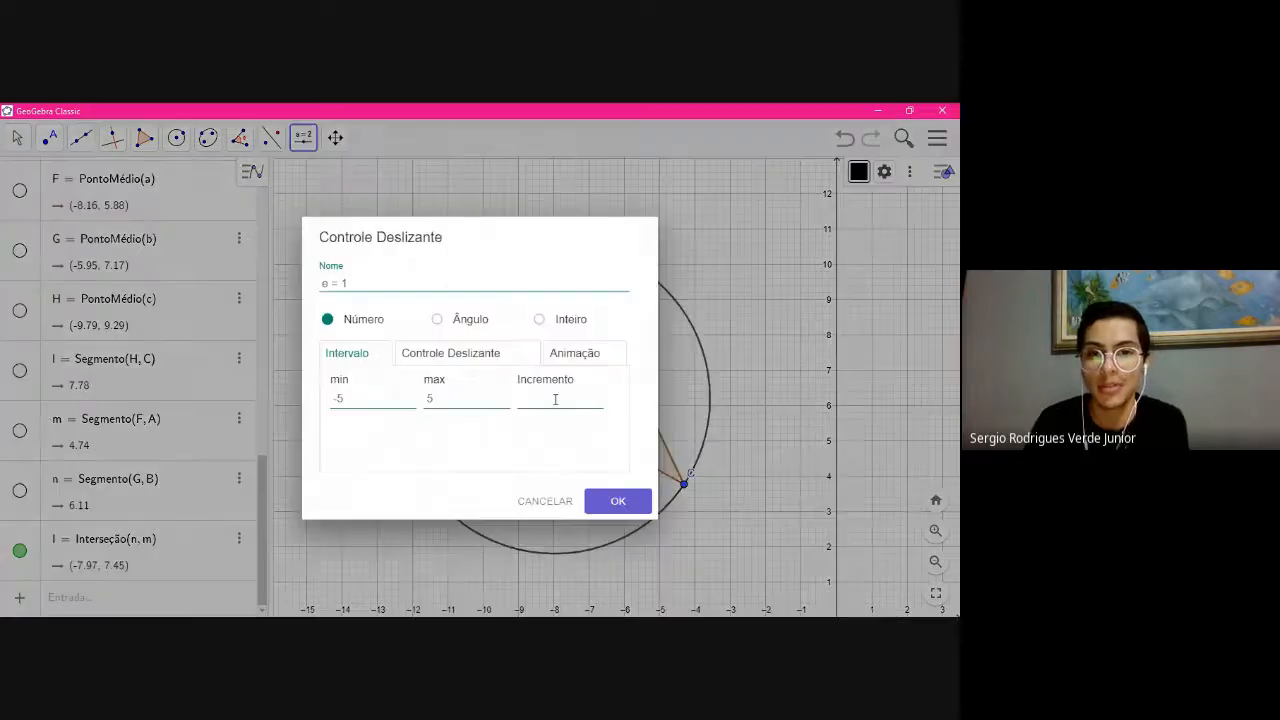
click(542, 500)
Examine the basic, colour, advanced and scripting settings of the circle through A, B and C together with the Circuncentro point
click(16, 137)
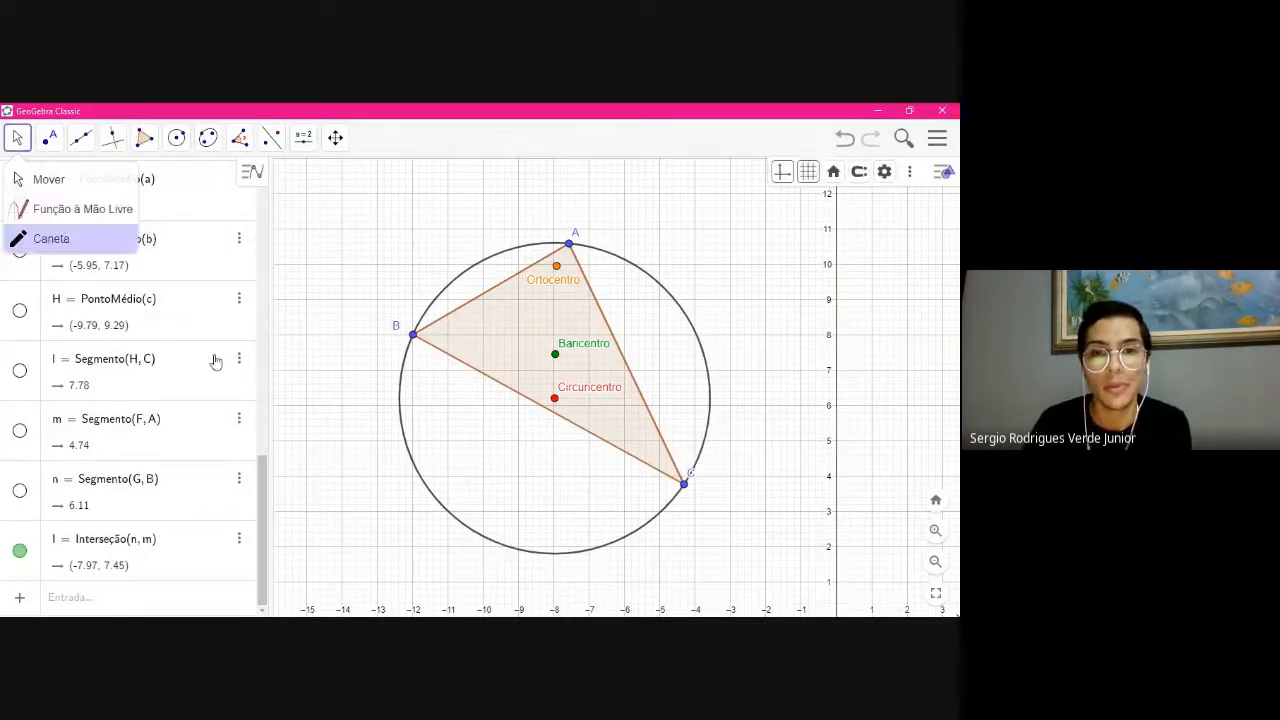
click(554, 398)
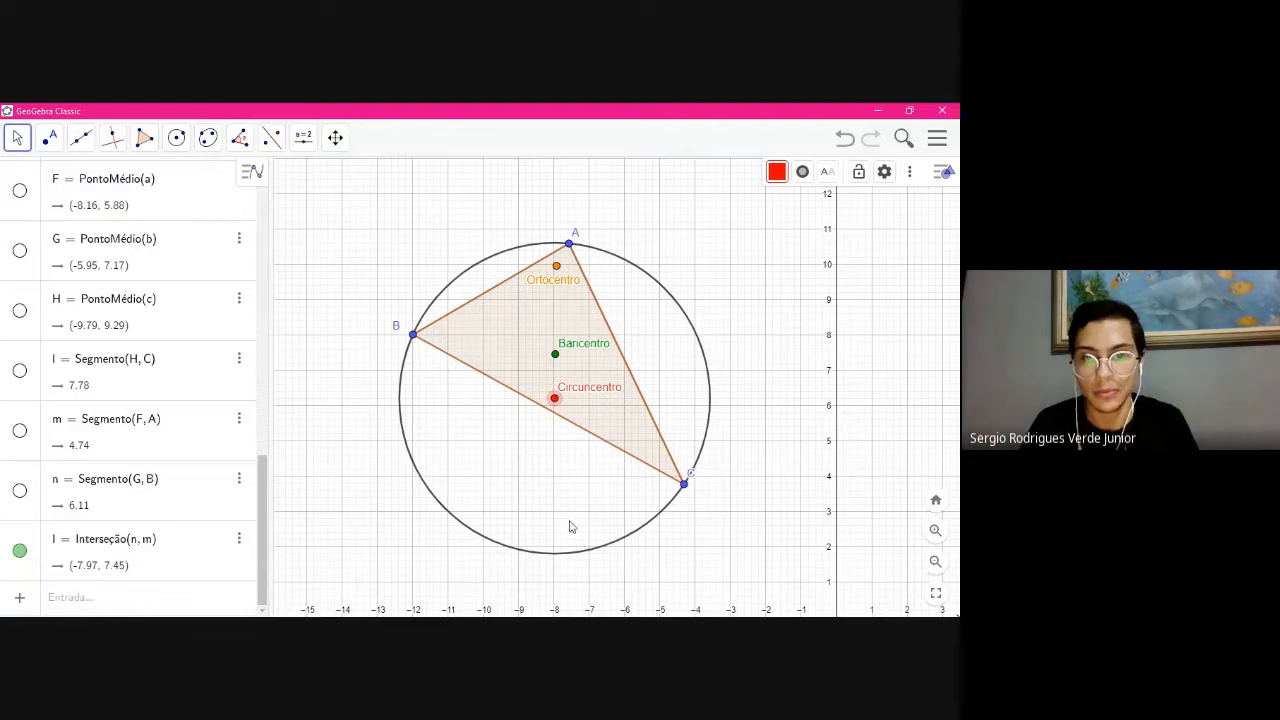
click(577, 555)
right_click(577, 555)
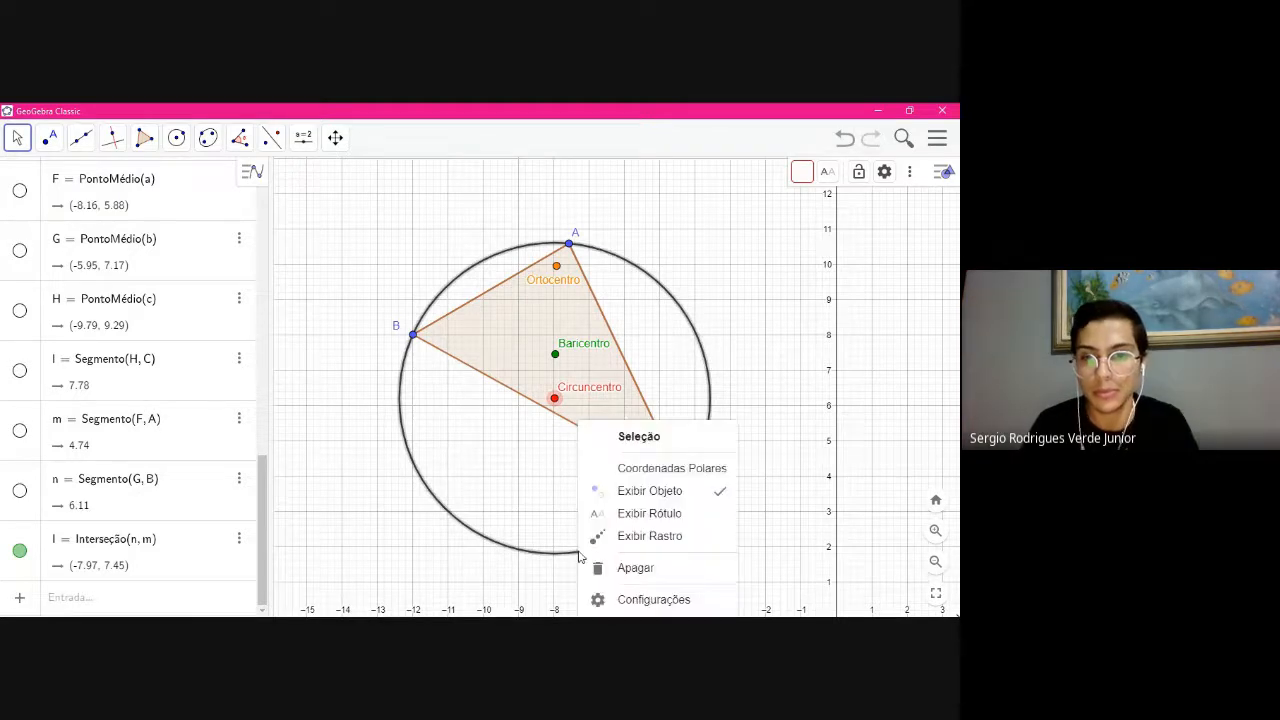
click(700, 598)
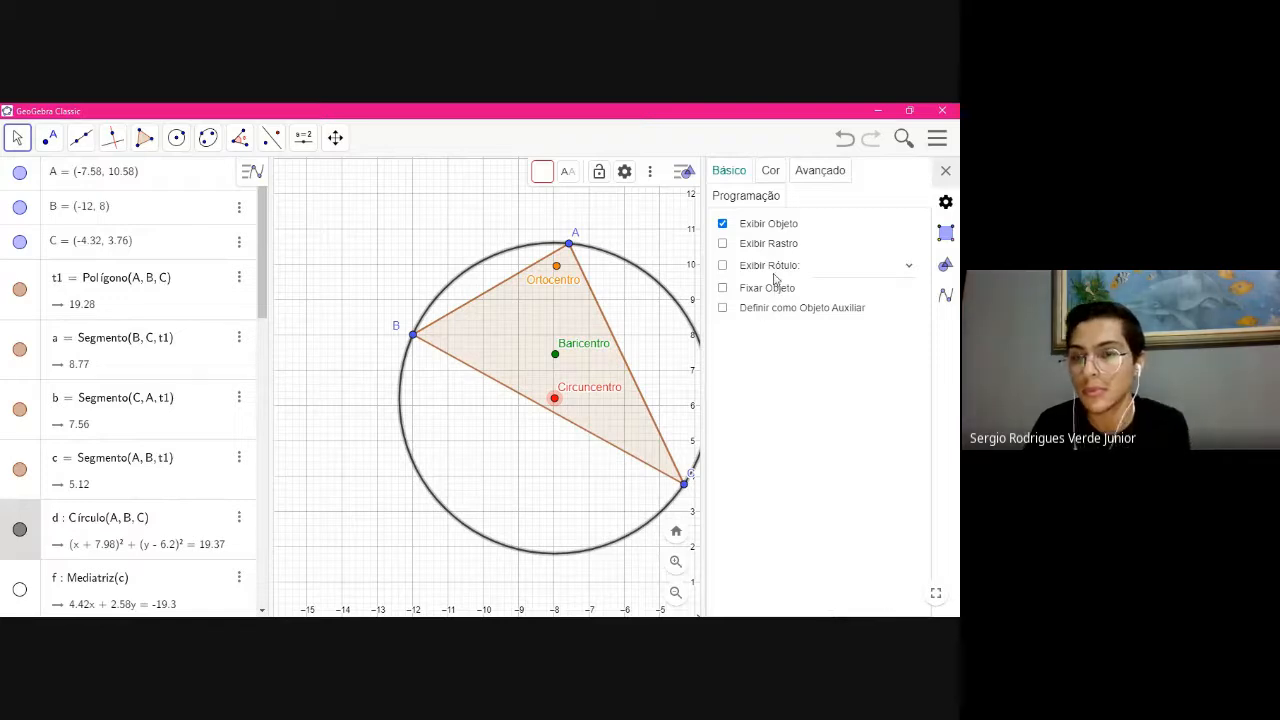
click(770, 170)
click(744, 176)
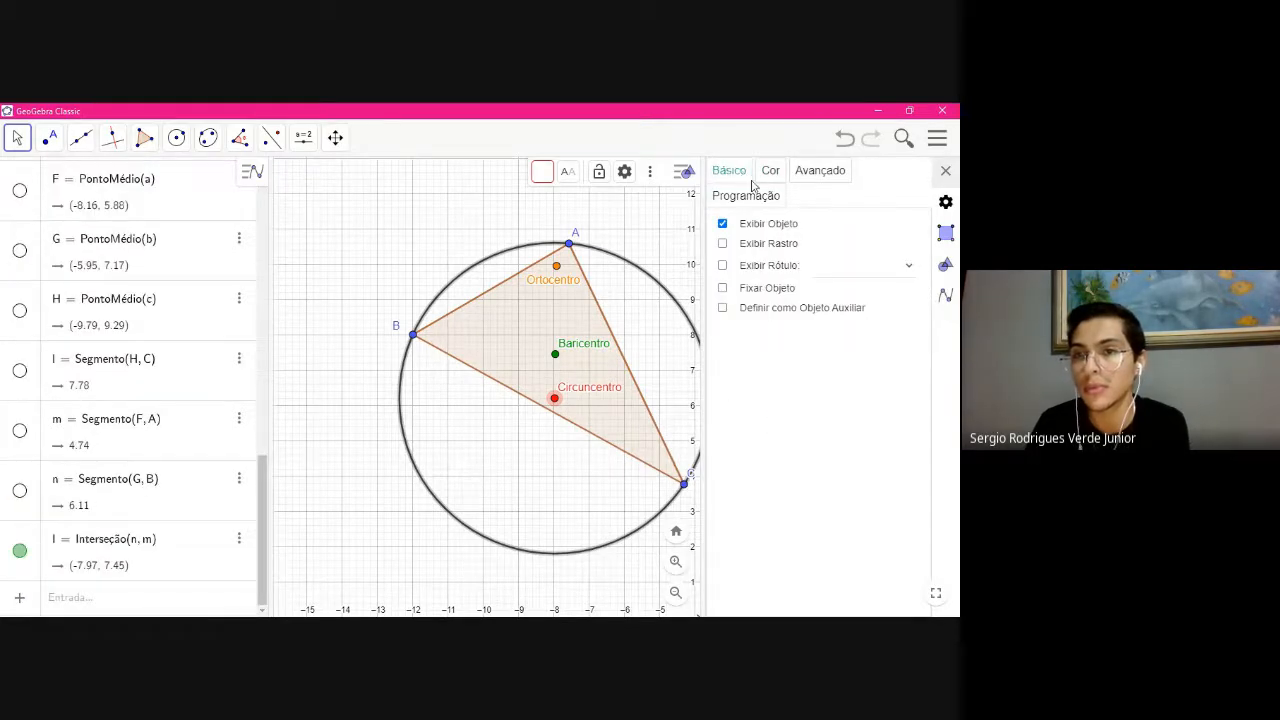
click(832, 175)
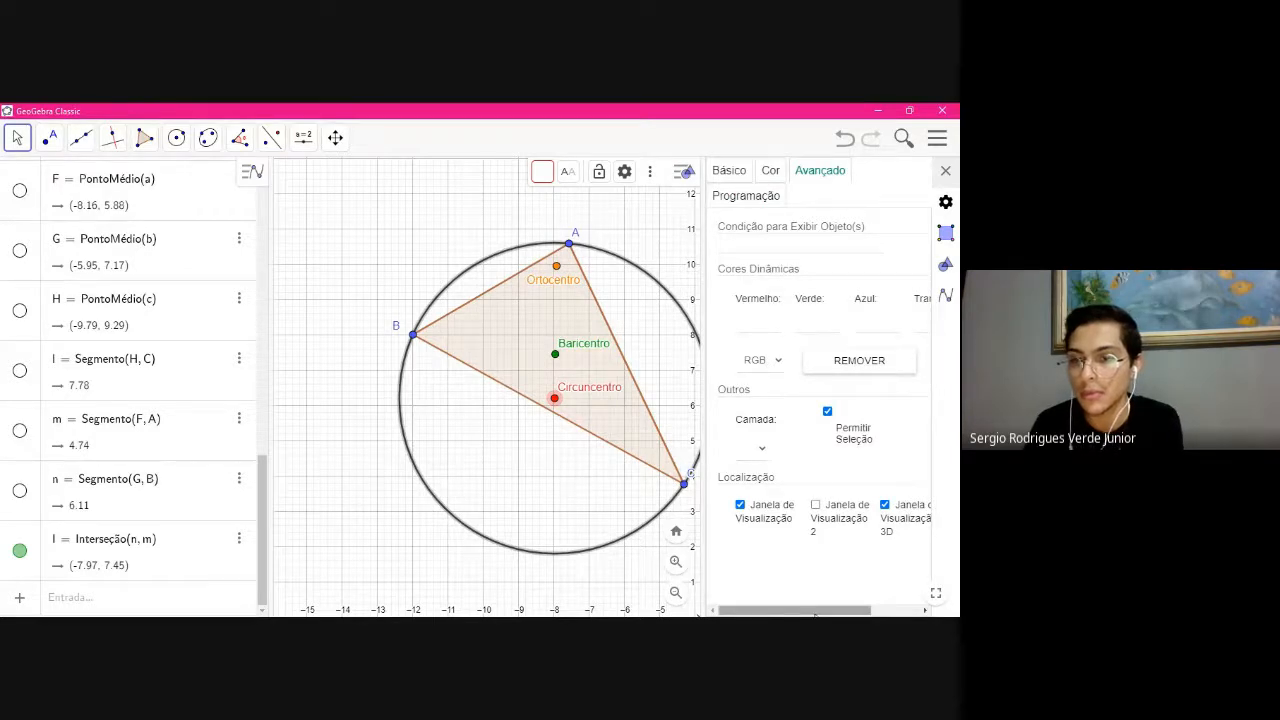
mouse_move(822, 613)
mouse_down()
mouse_move(886, 607)
mouse_move(820, 610)
mouse_up()
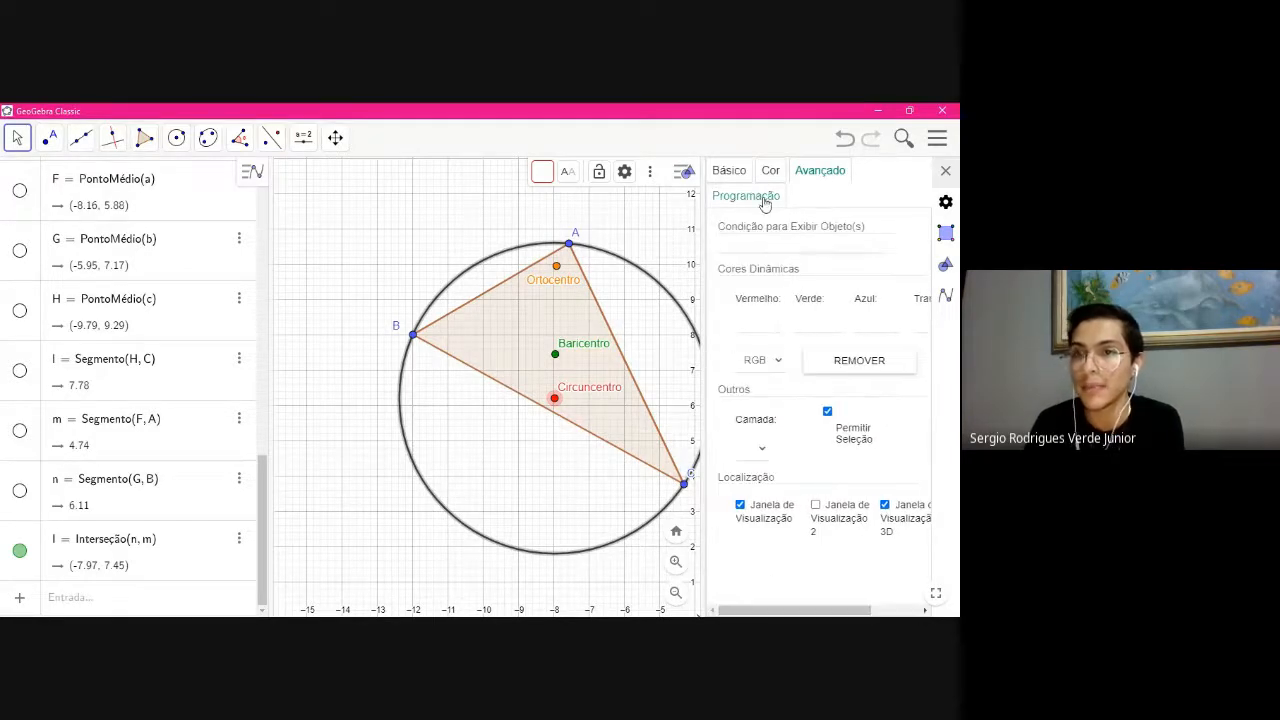
click(729, 171)
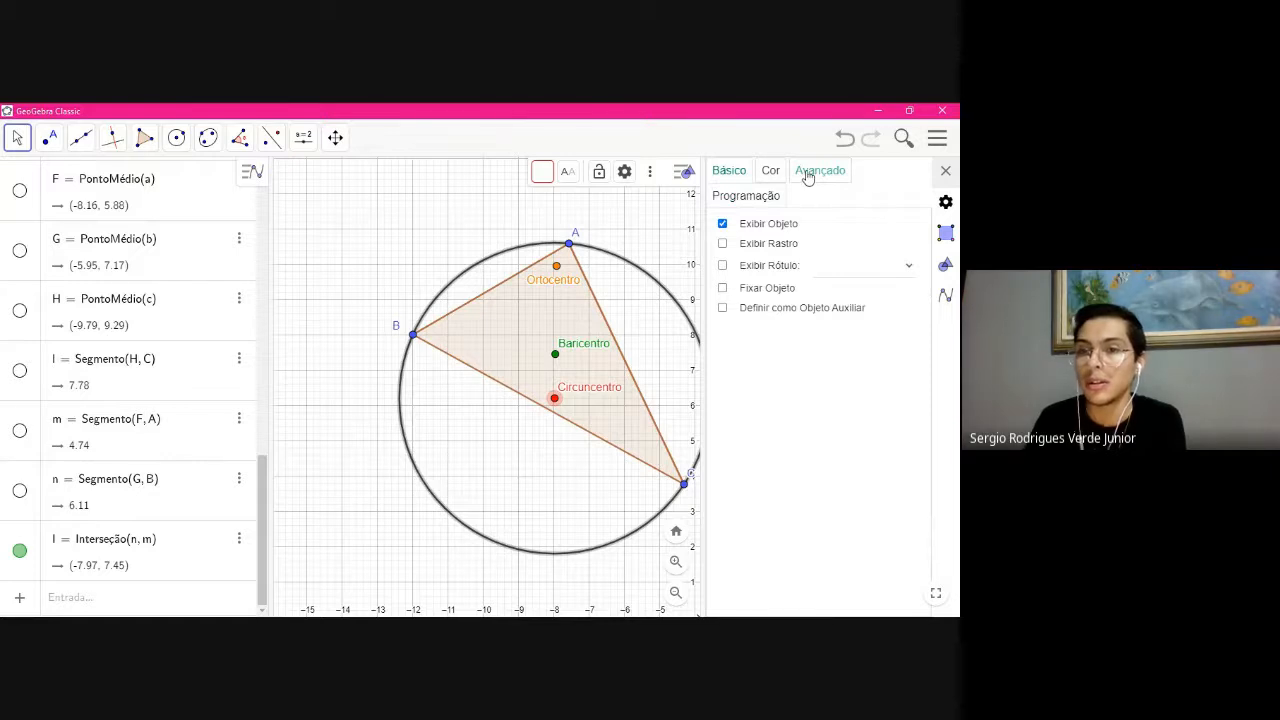
Examine the Programação and Avançado settings of the Baricentro point
click(500, 447)
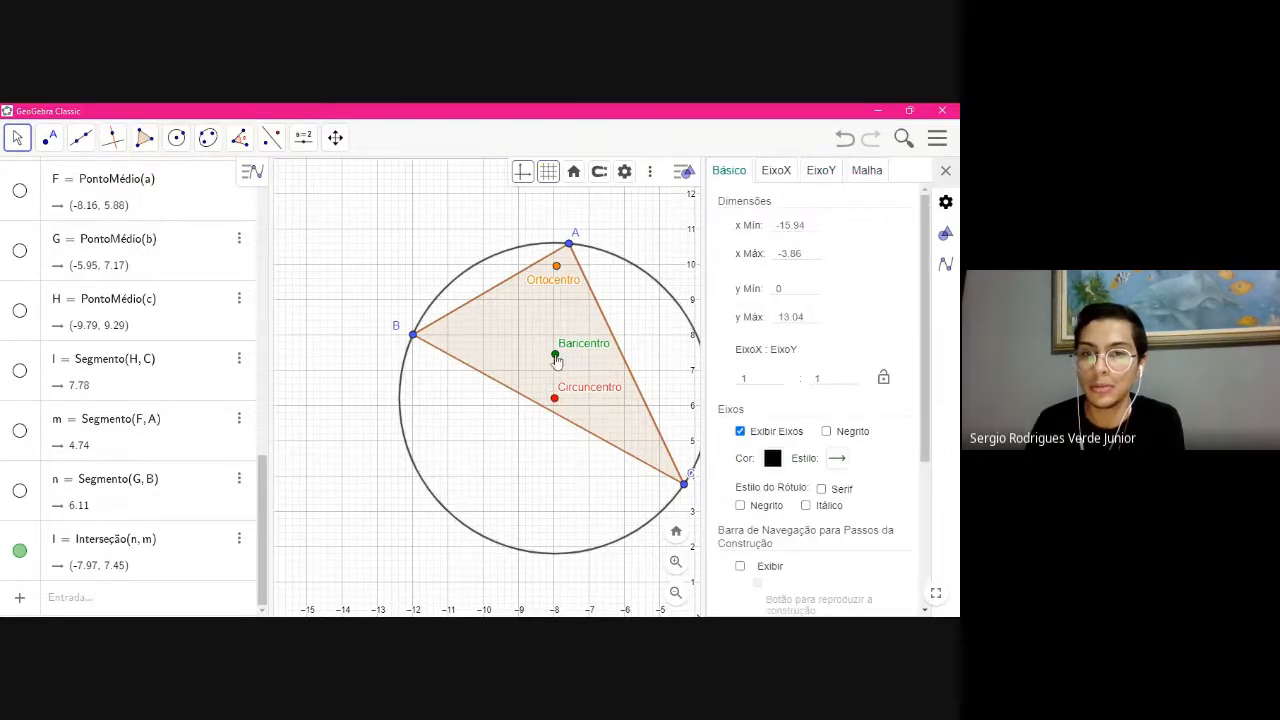
click(555, 354)
click(861, 179)
click(818, 196)
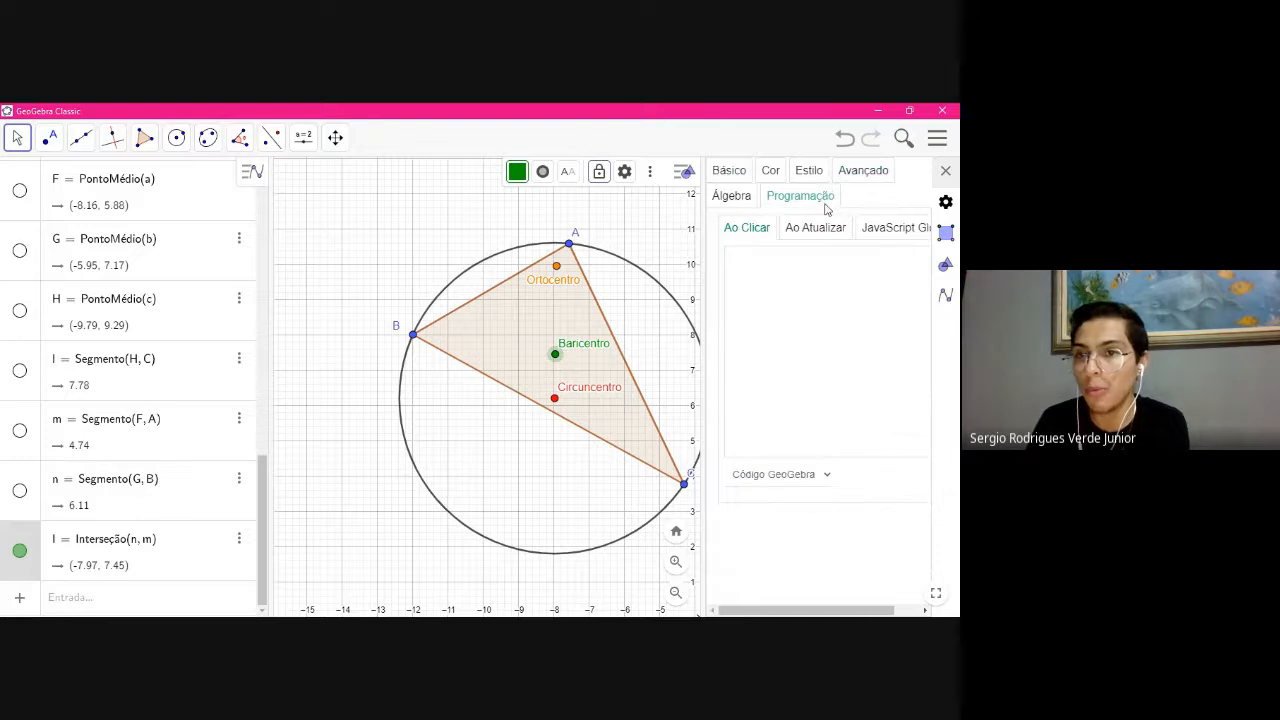
click(859, 172)
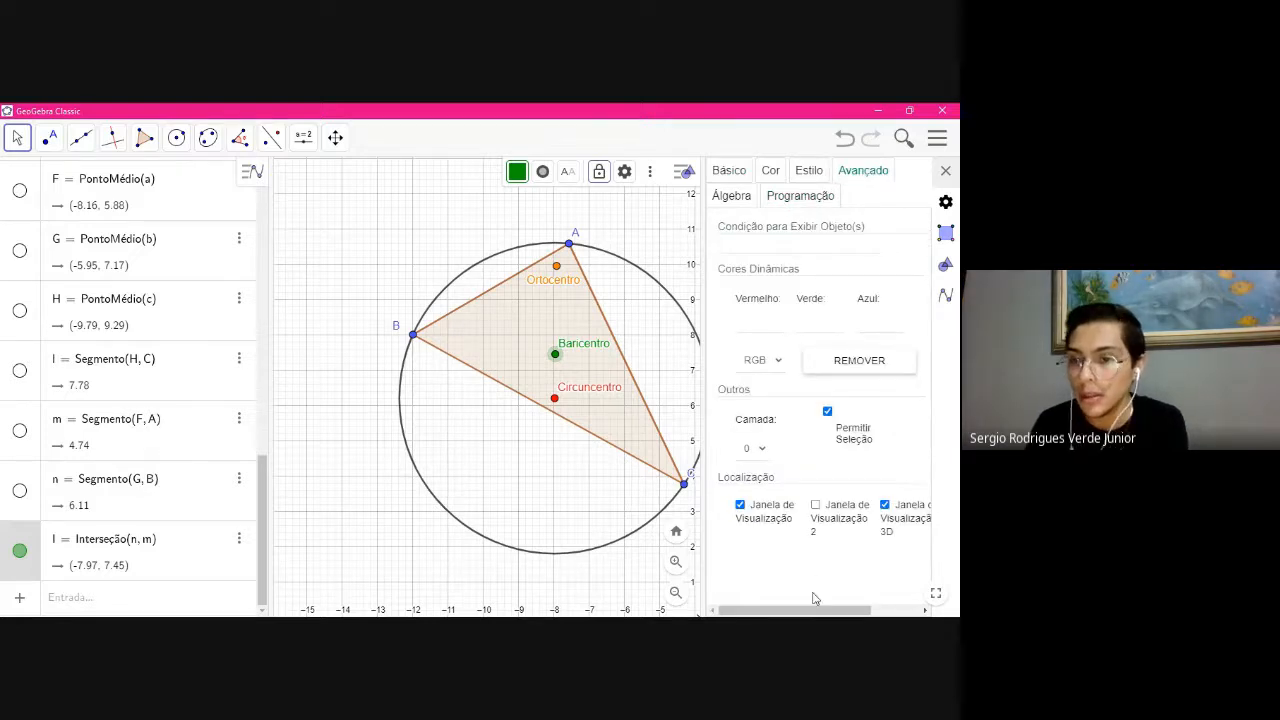
drag(812, 609, 785, 601)
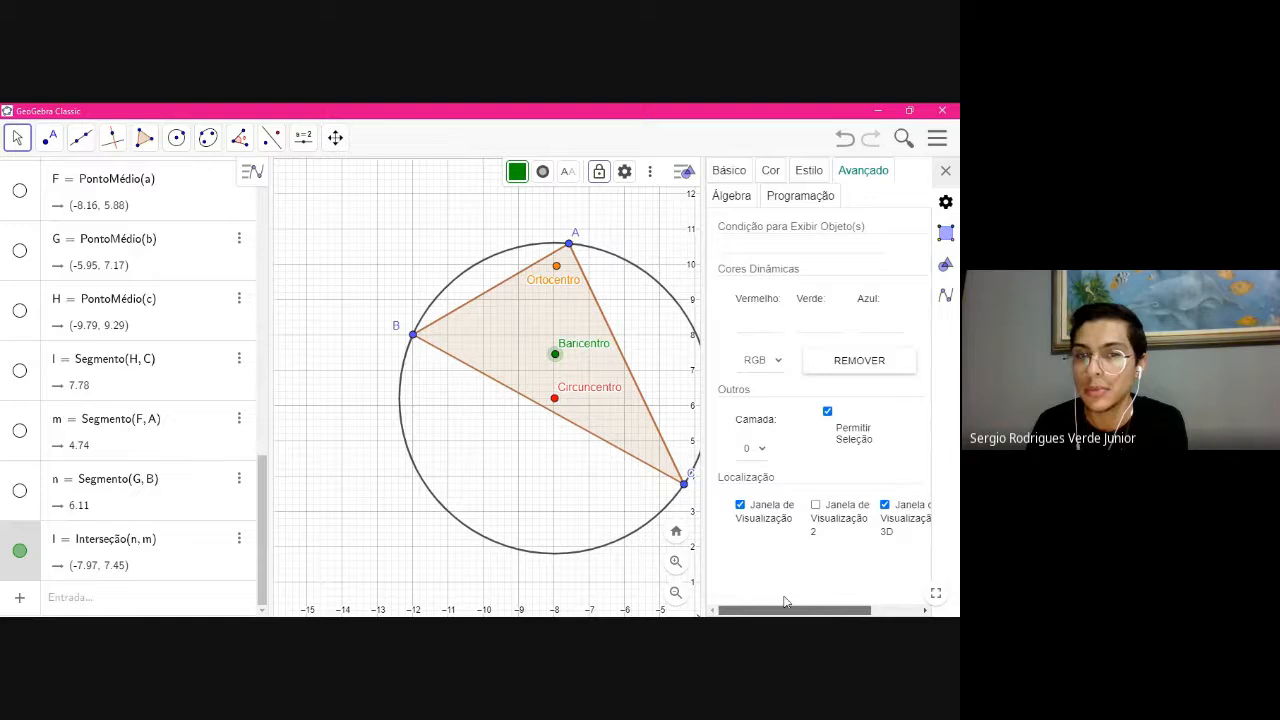
Define a number as x(I), the x-coordinate of the Baricentro point, and delete that number
click(113, 593)
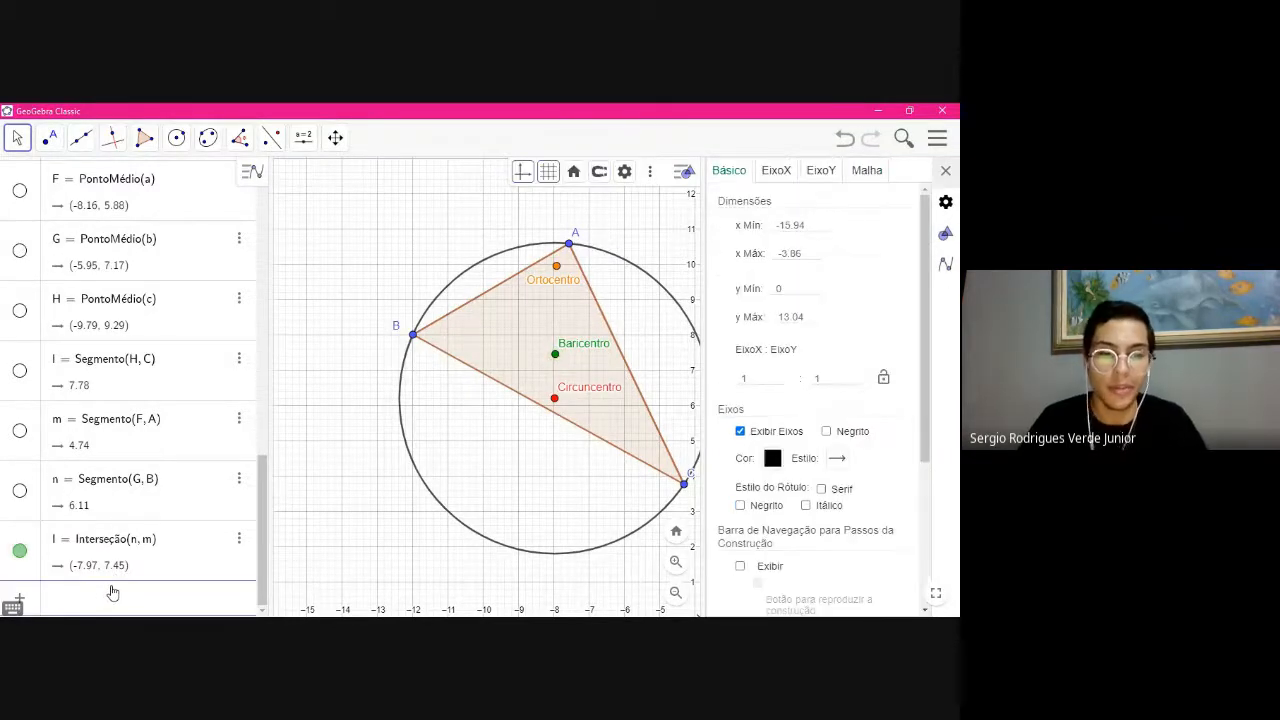
text(x(I))
key(Return)
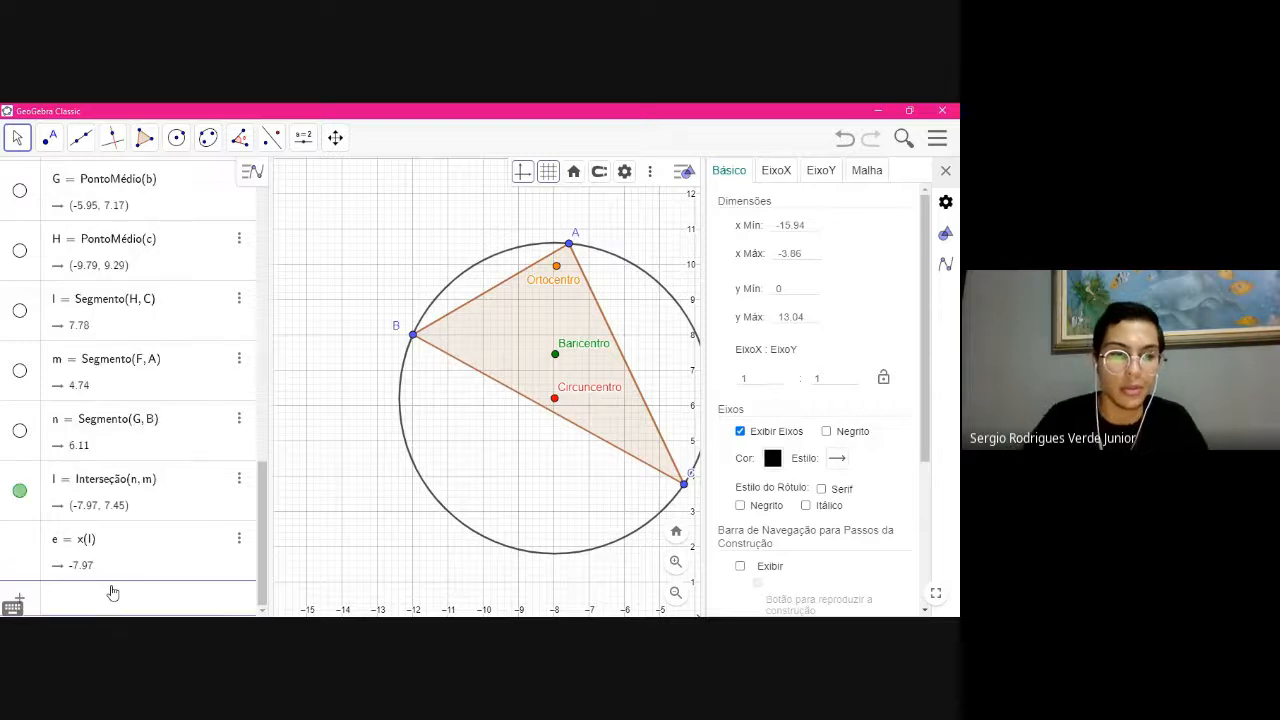
click(239, 538)
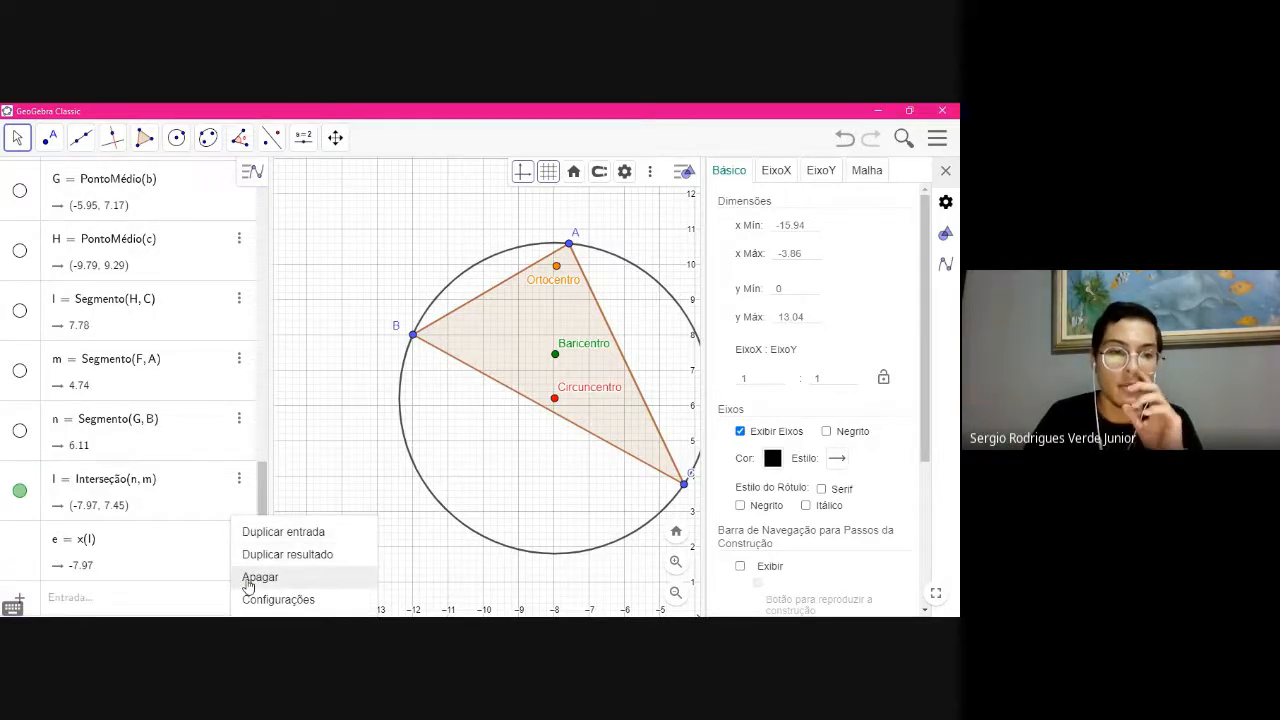
click(250, 578)
Create a free point at (-7.97, 7.45) and hide the Baricentro point I
click(106, 600)
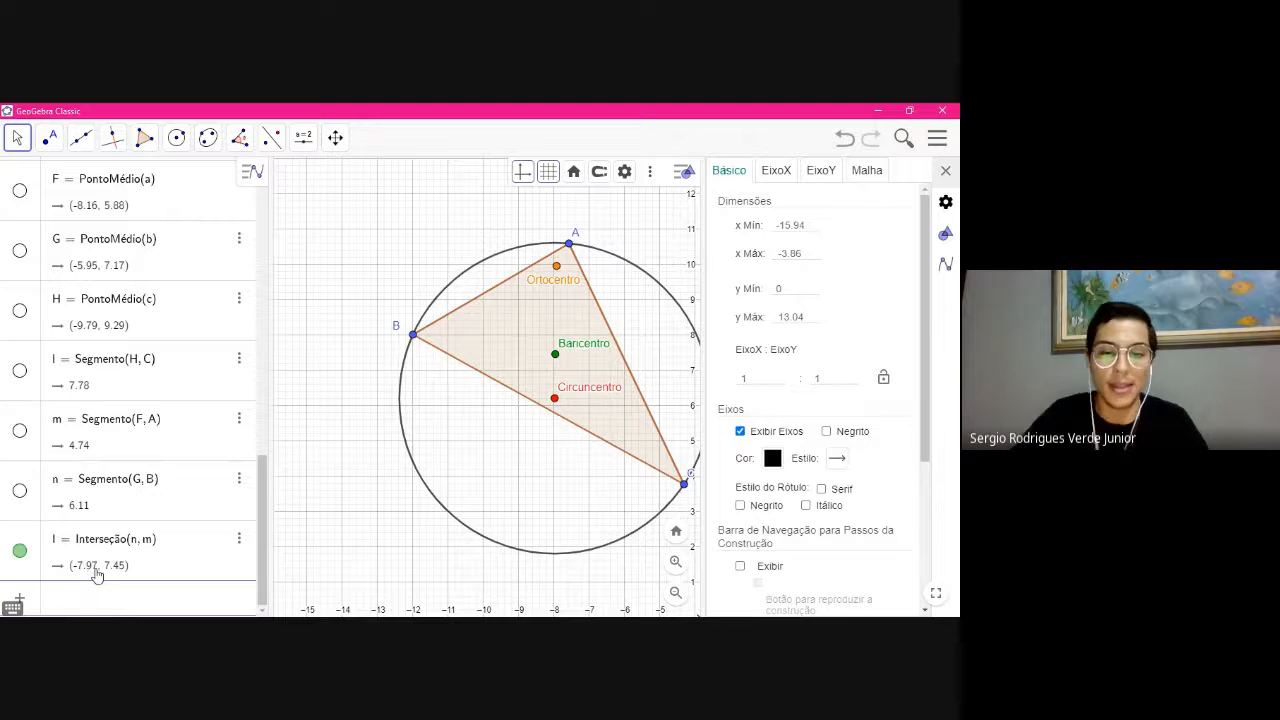
text((-7)
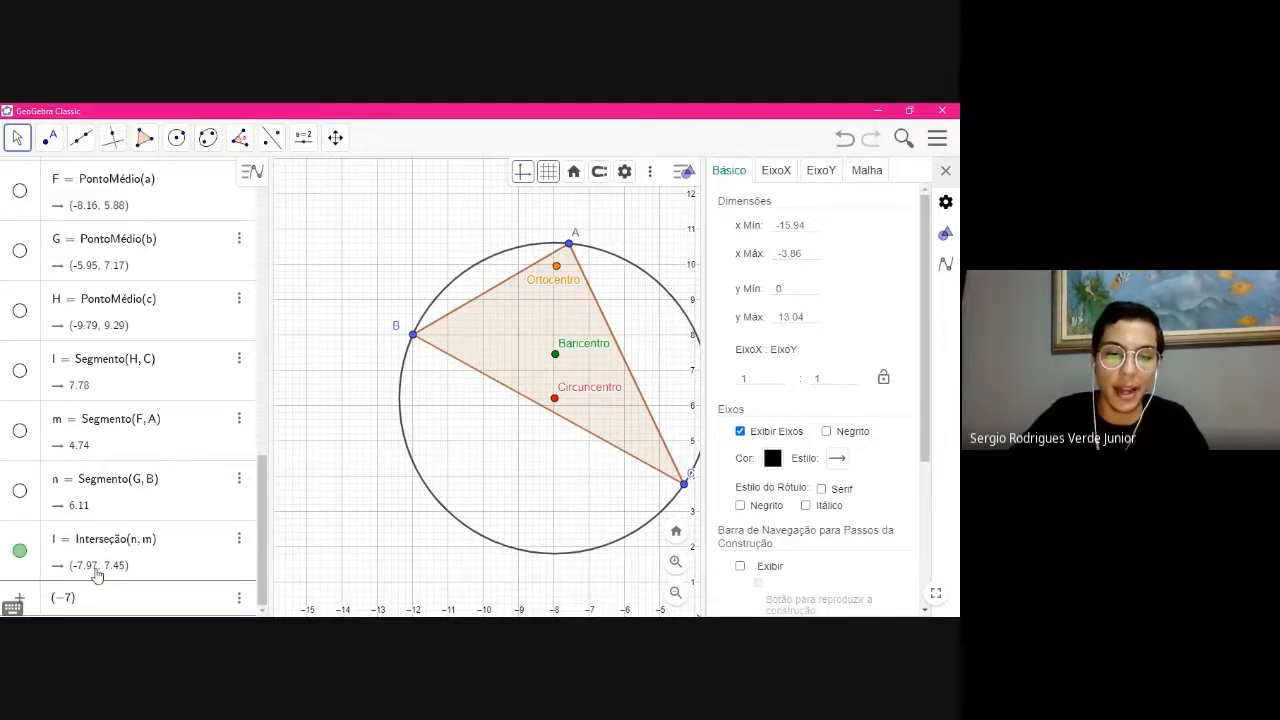
text(.97, 9.45)
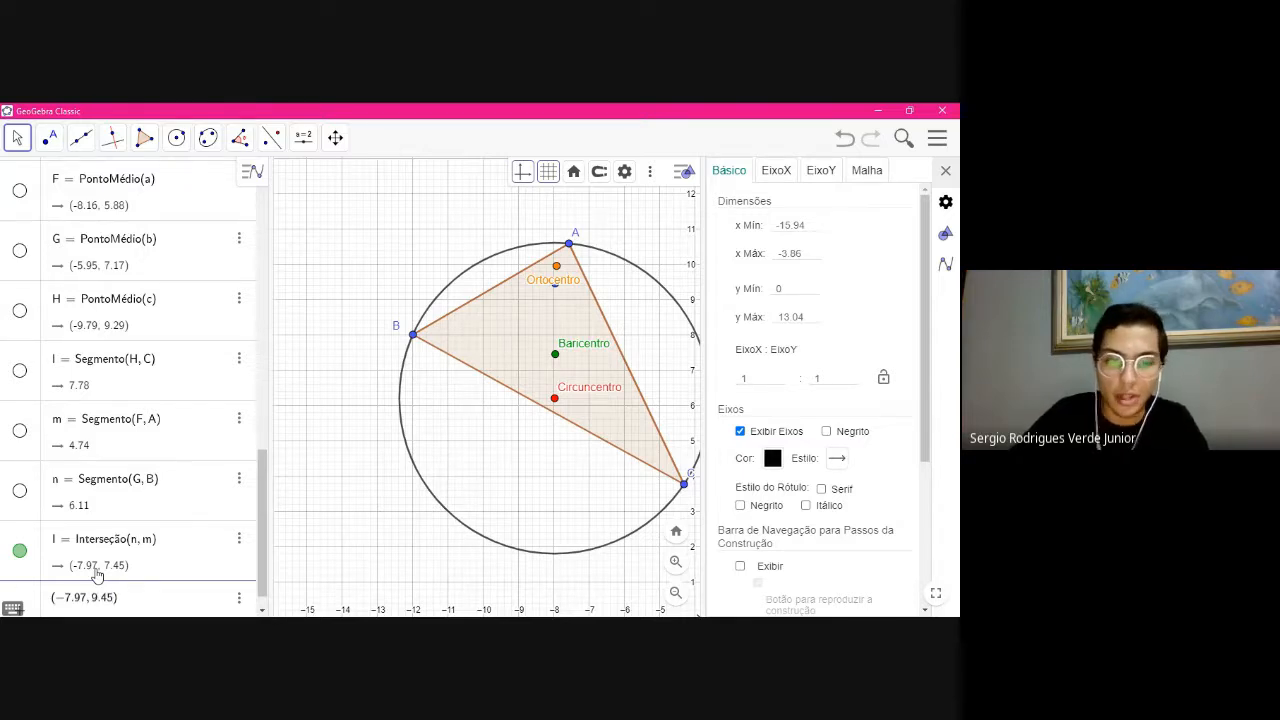
key(Return)
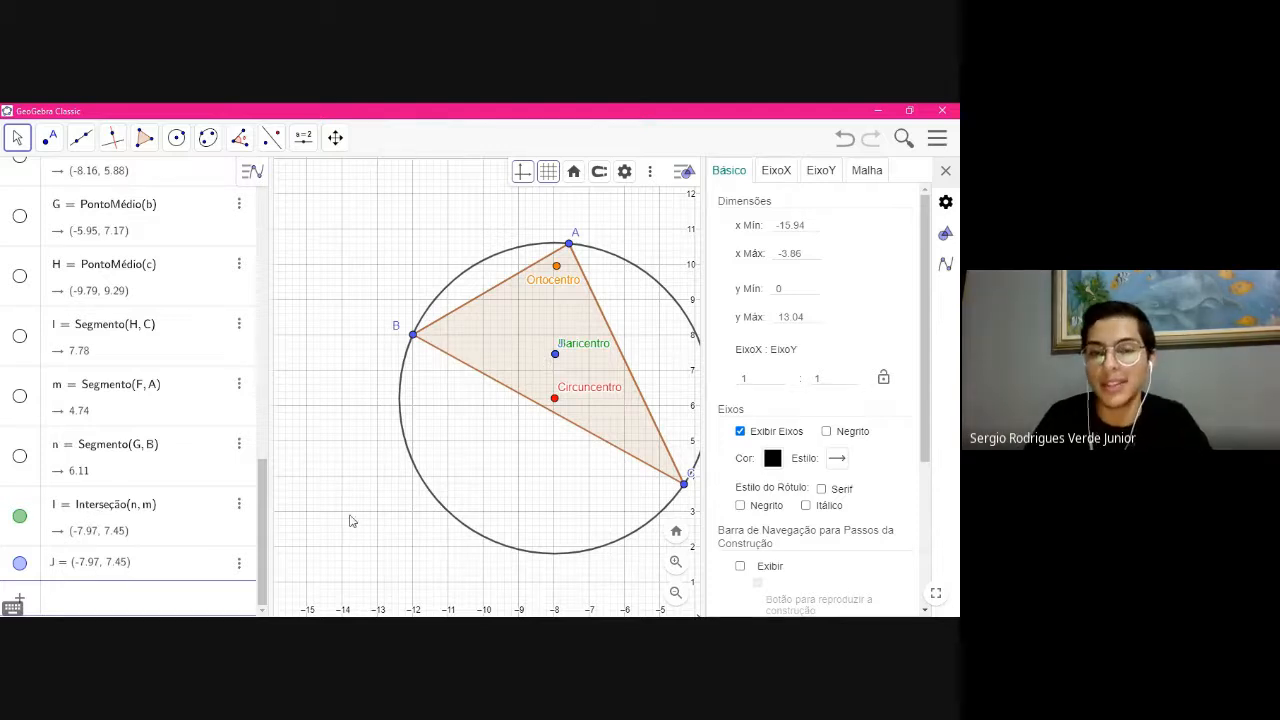
click(19, 516)
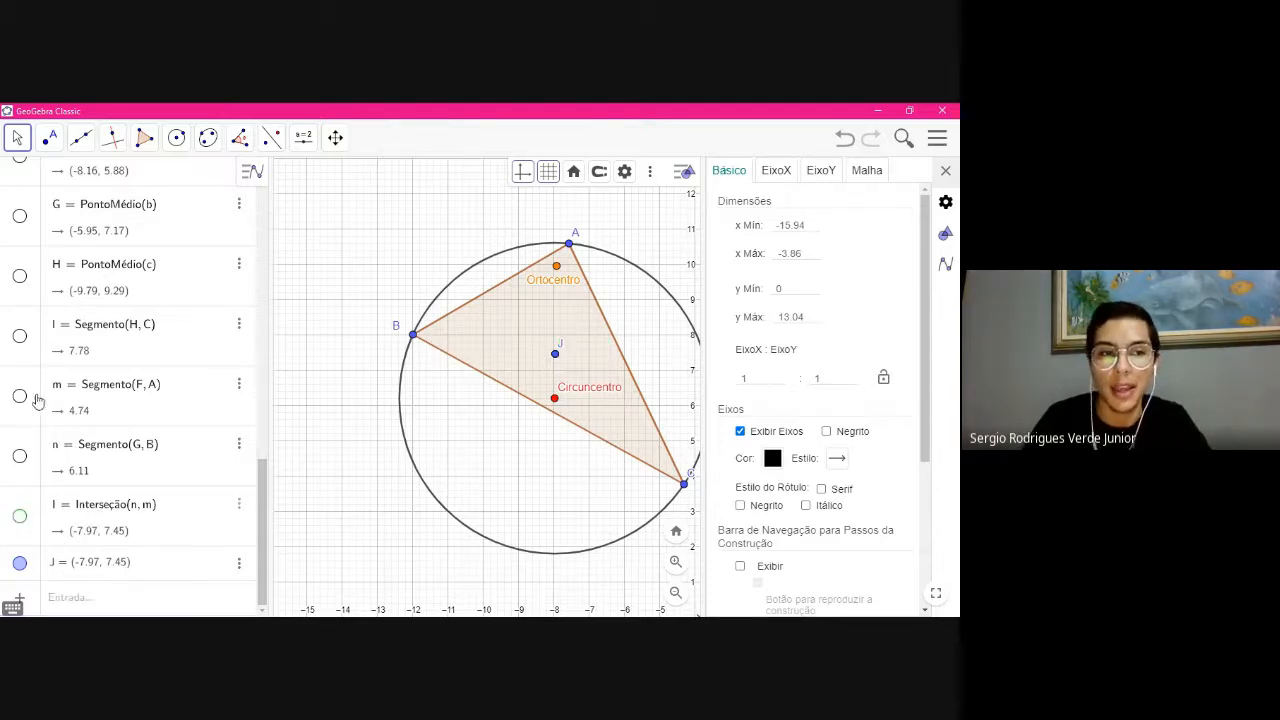
Show the medians m, n and l, move vertex B to about (-10.8, 9.6) to test the free point, and undo the move
click(20, 396)
click(19, 456)
click(19, 336)
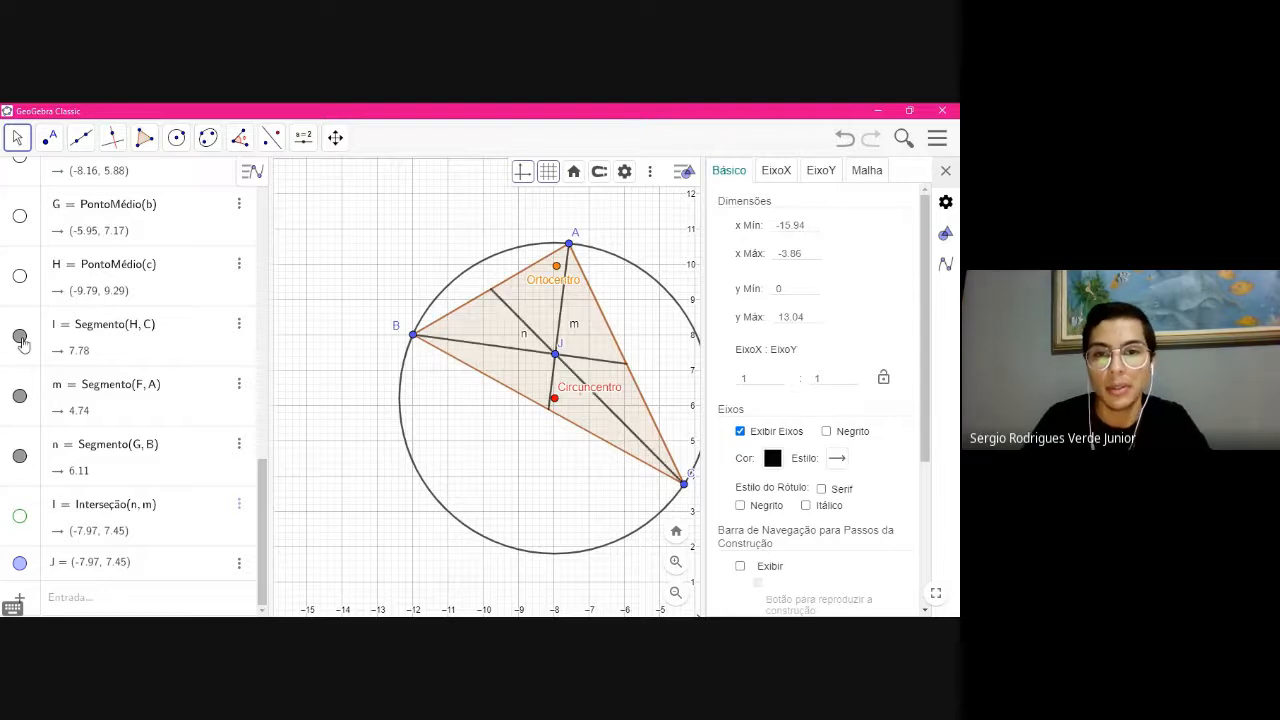
click(414, 336)
drag(453, 289, 458, 282)
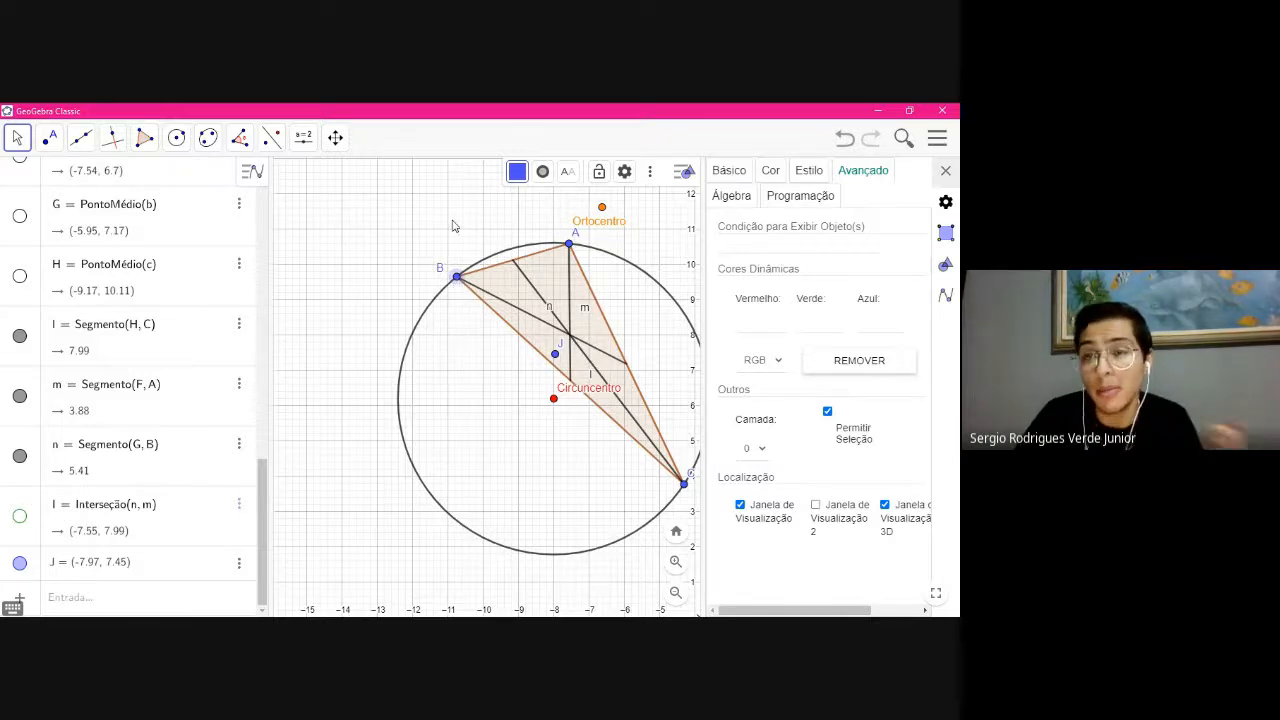
click(845, 142)
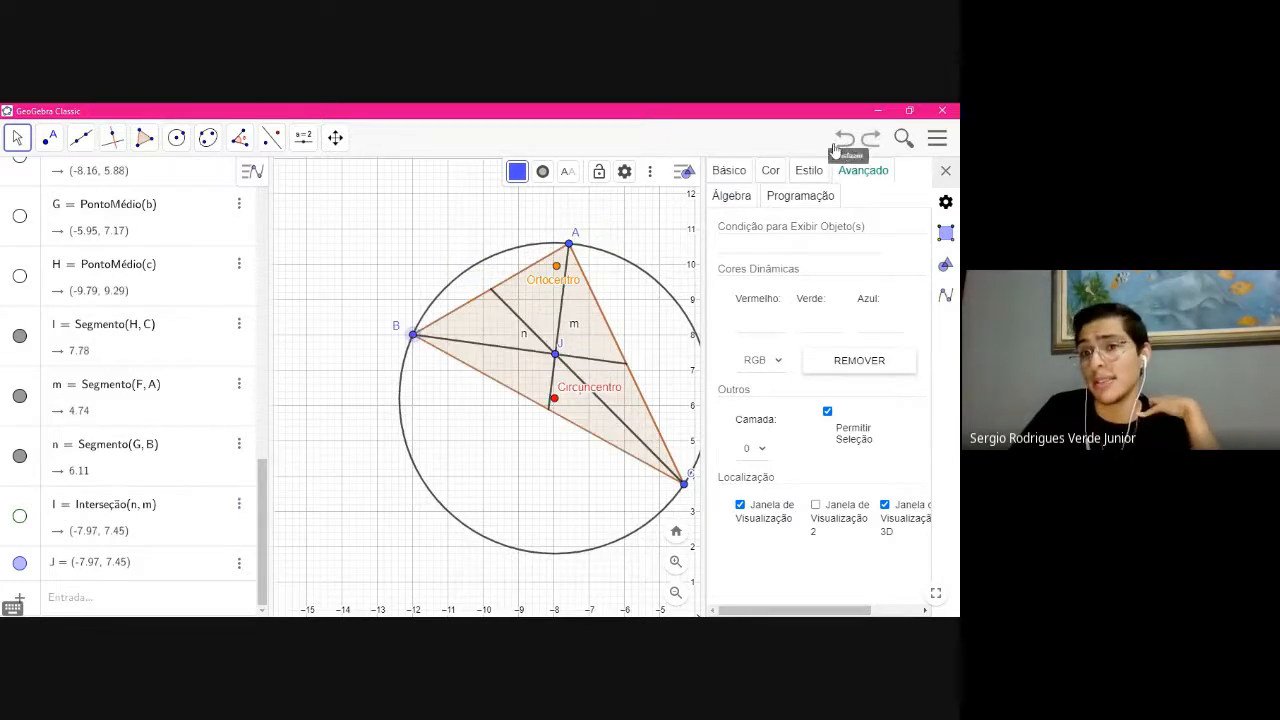
Delete the free point J and show the Baricentro point I again
click(239, 567)
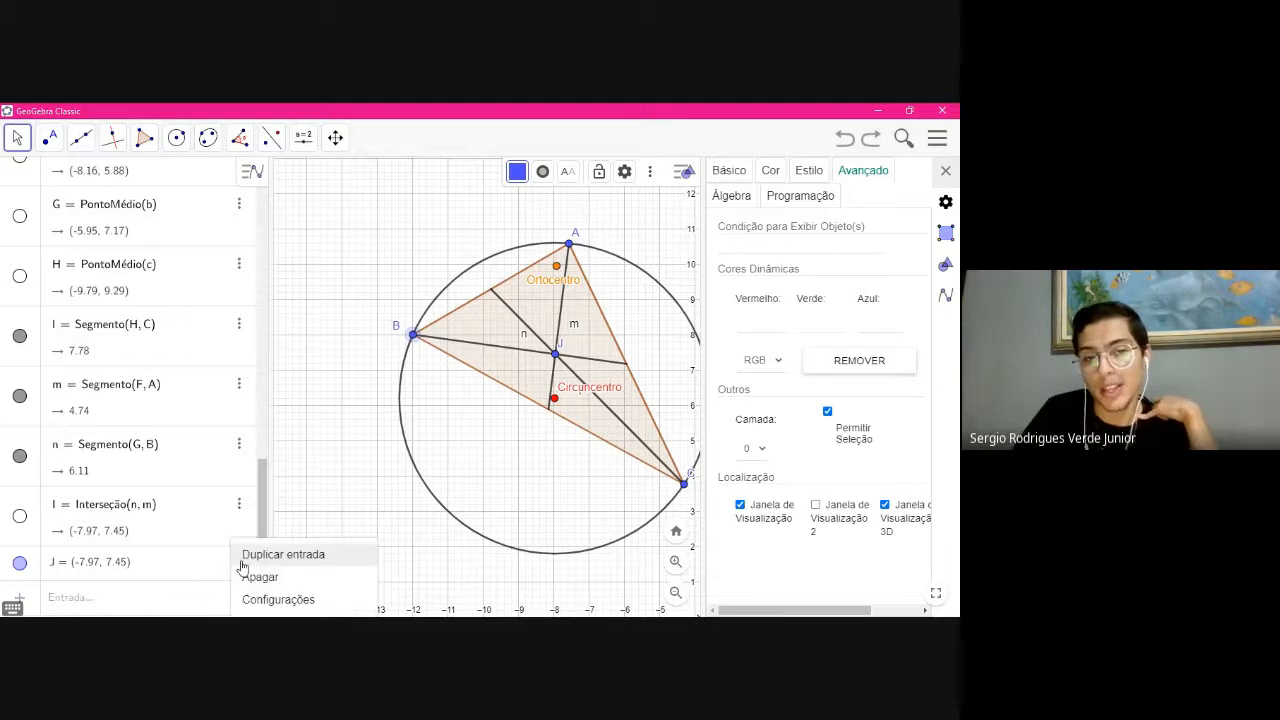
click(246, 577)
click(22, 552)
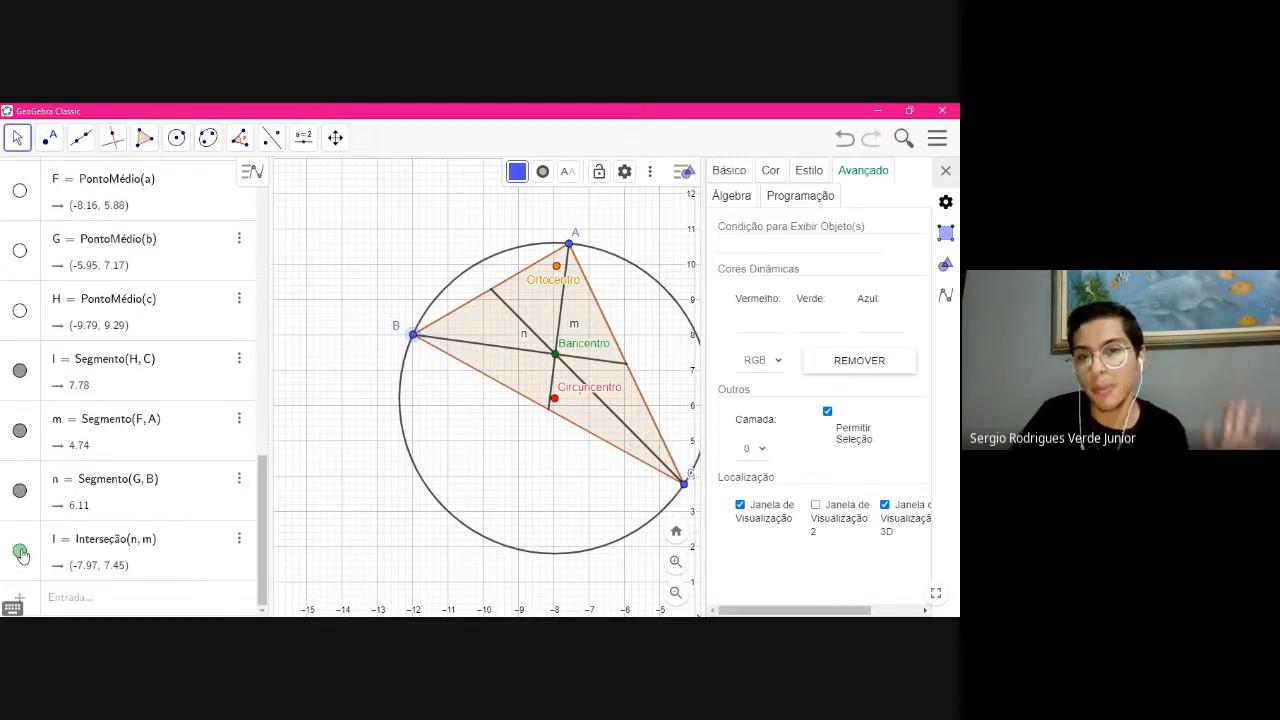
Close the object settings, hide the medians n, m and l, and return to the Mover tool
click(945, 173)
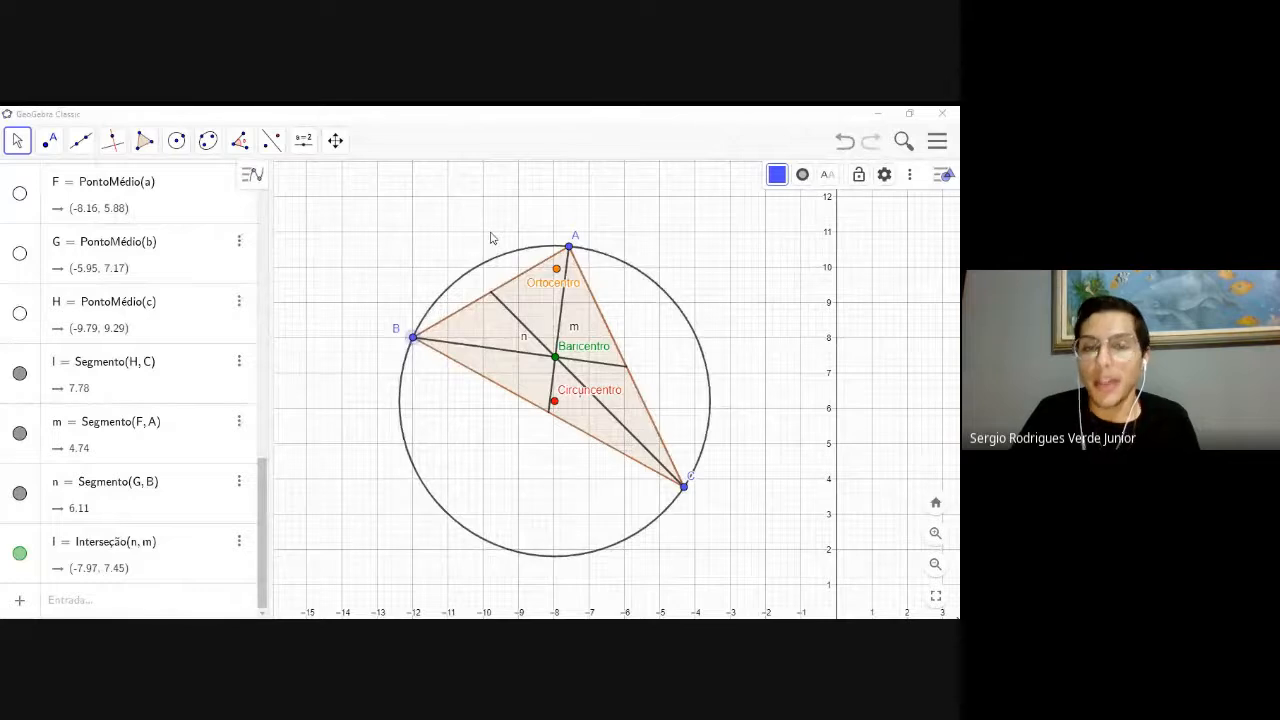
click(17, 141)
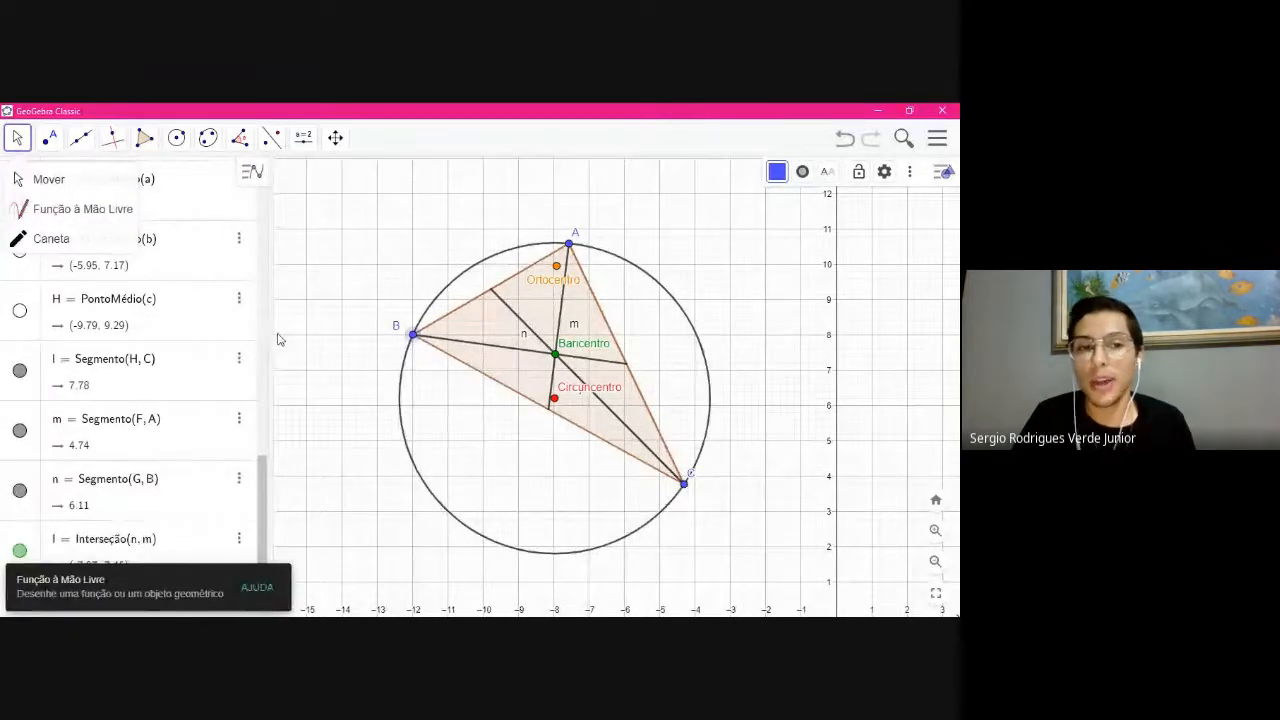
click(20, 490)
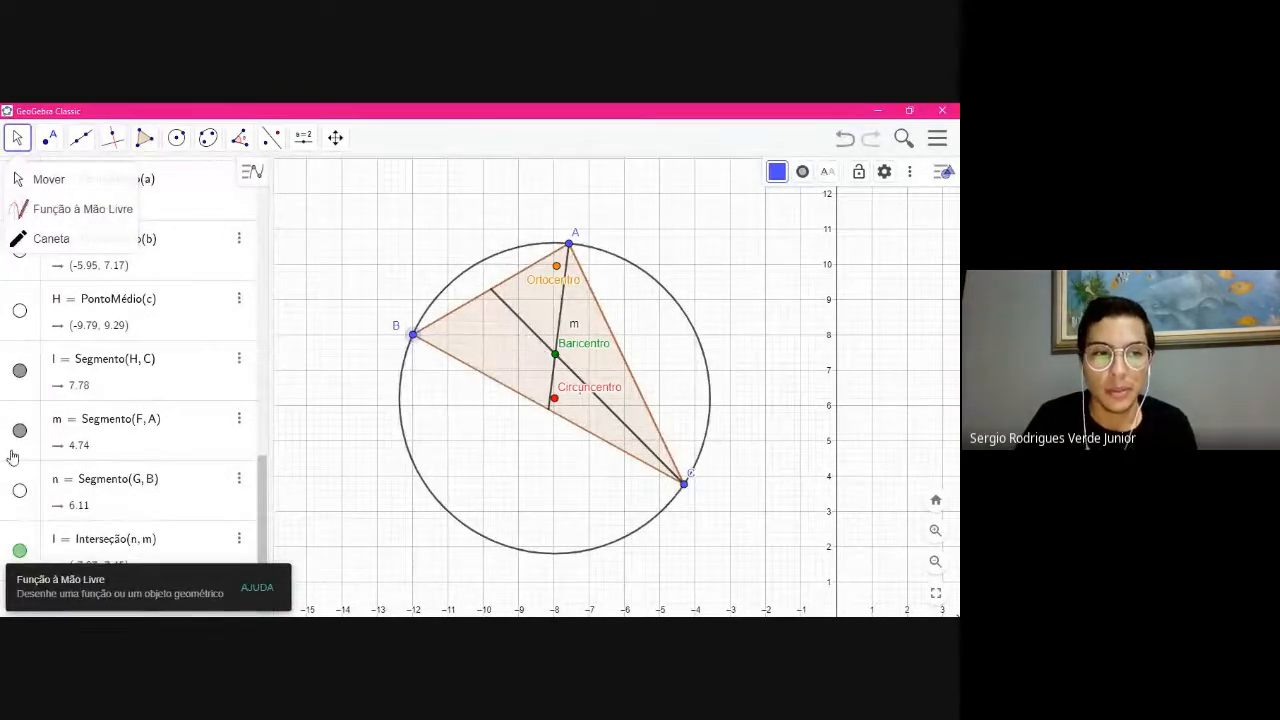
click(20, 430)
click(20, 370)
click(45, 179)
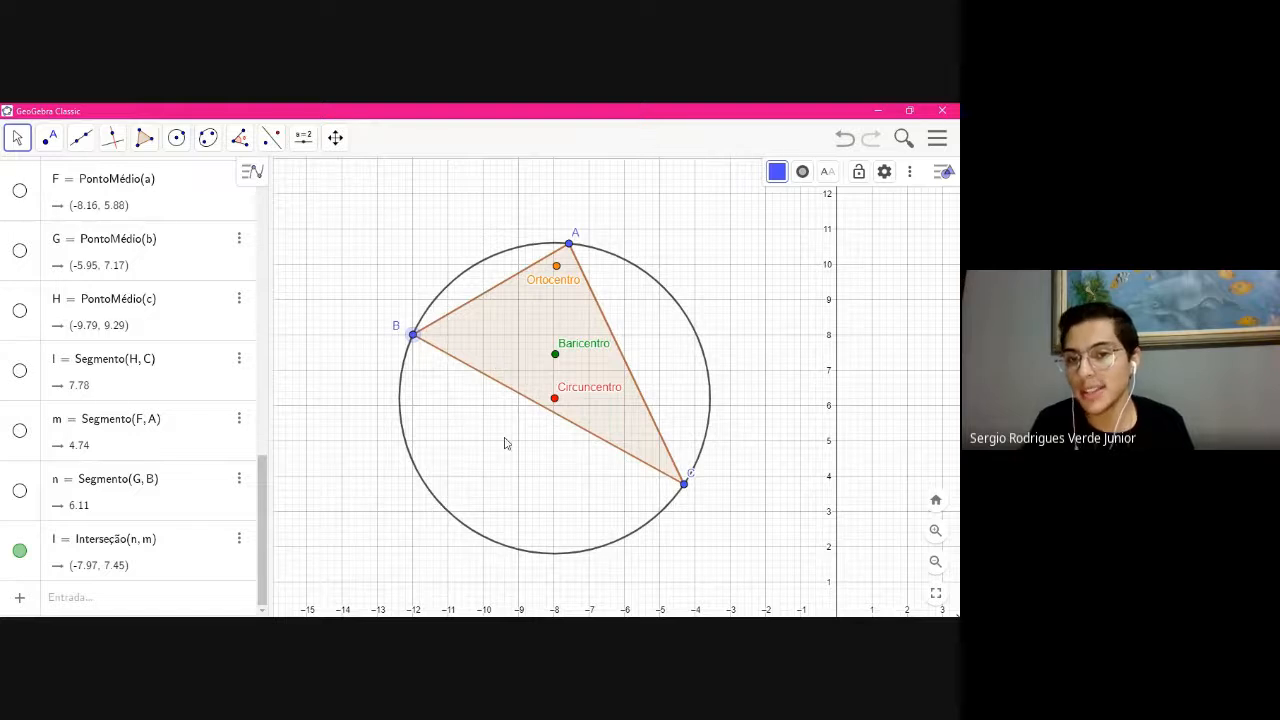
click(634, 627)
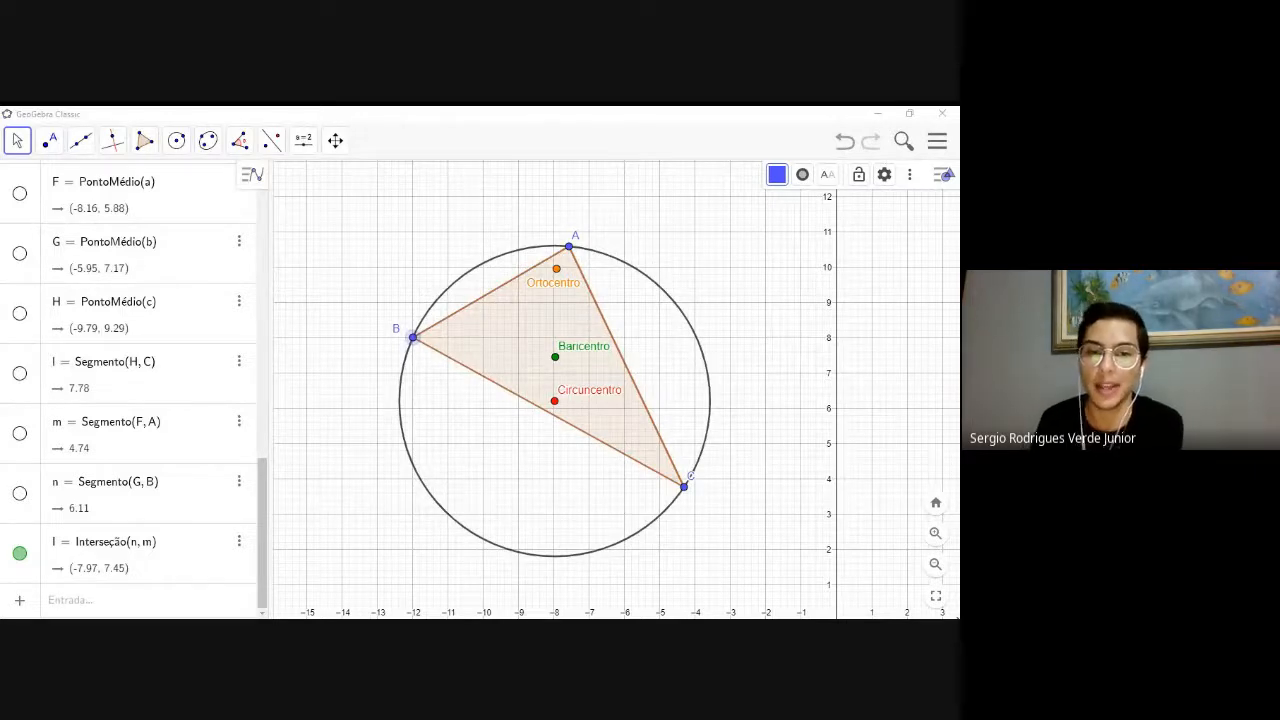
click(595, 110)
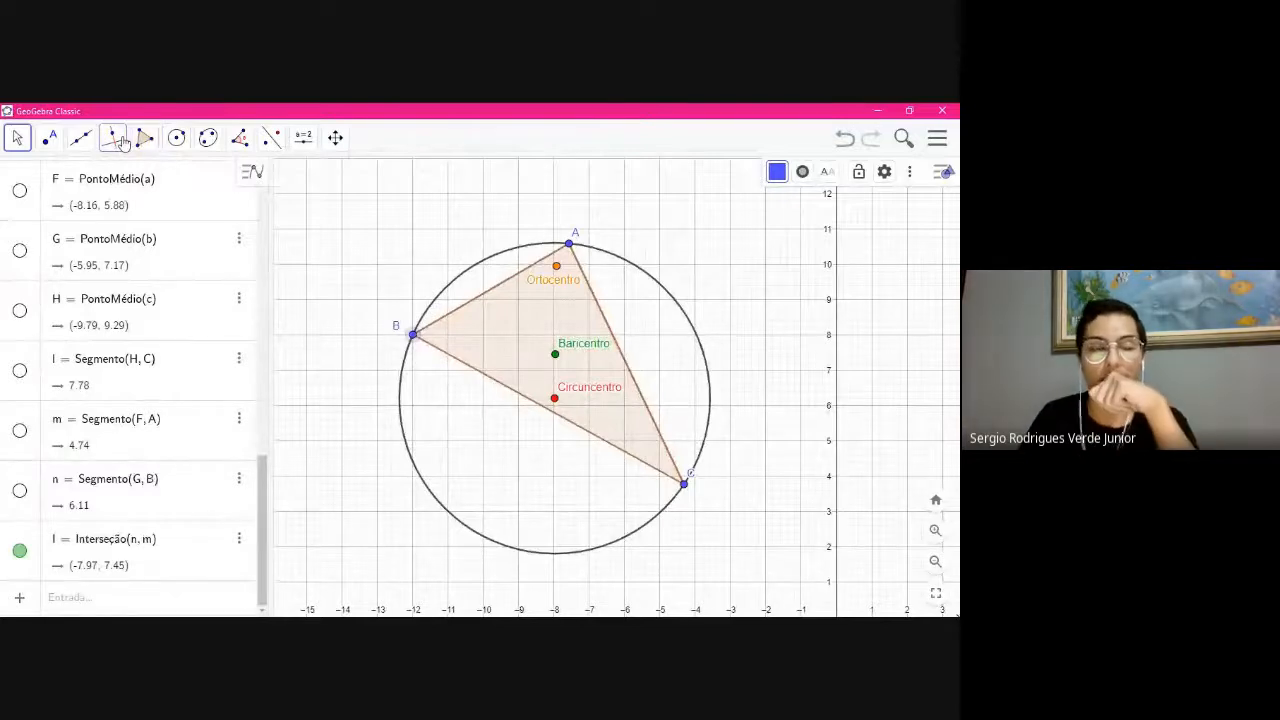
Construct the bisector (Bissetriz) of the triangle's angle at vertex B from points C, B and A
click(120, 142)
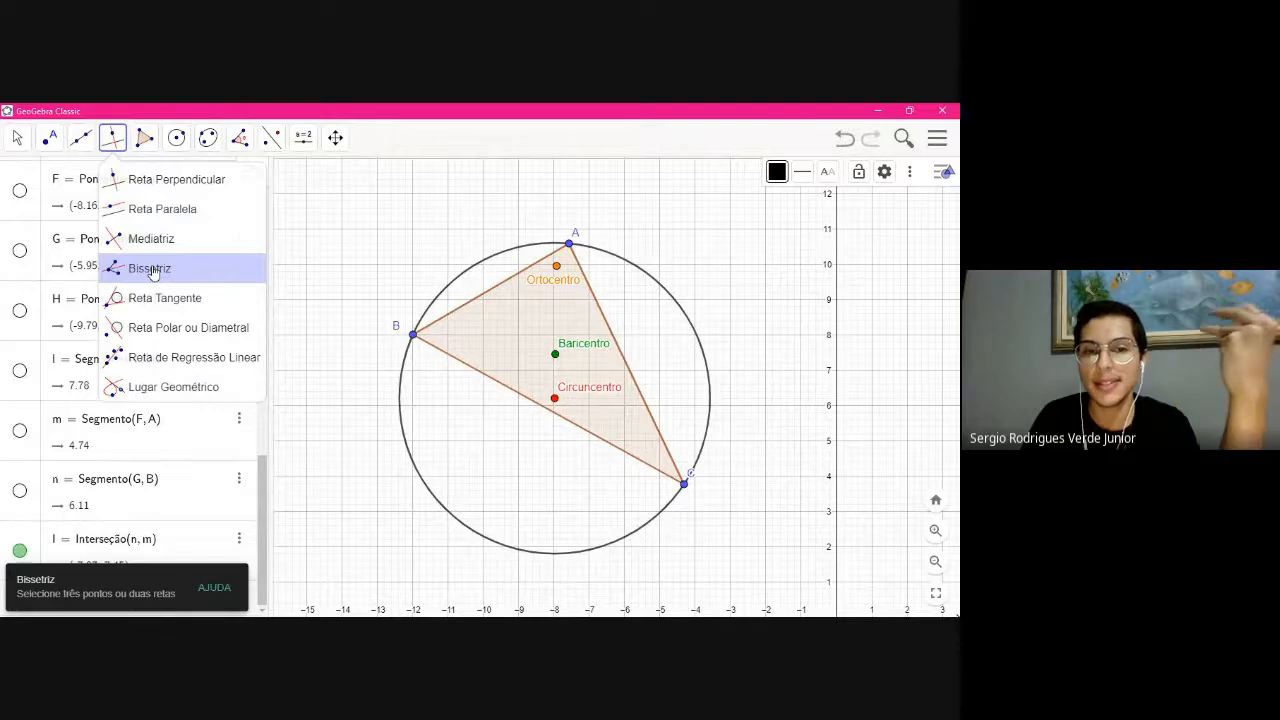
click(152, 272)
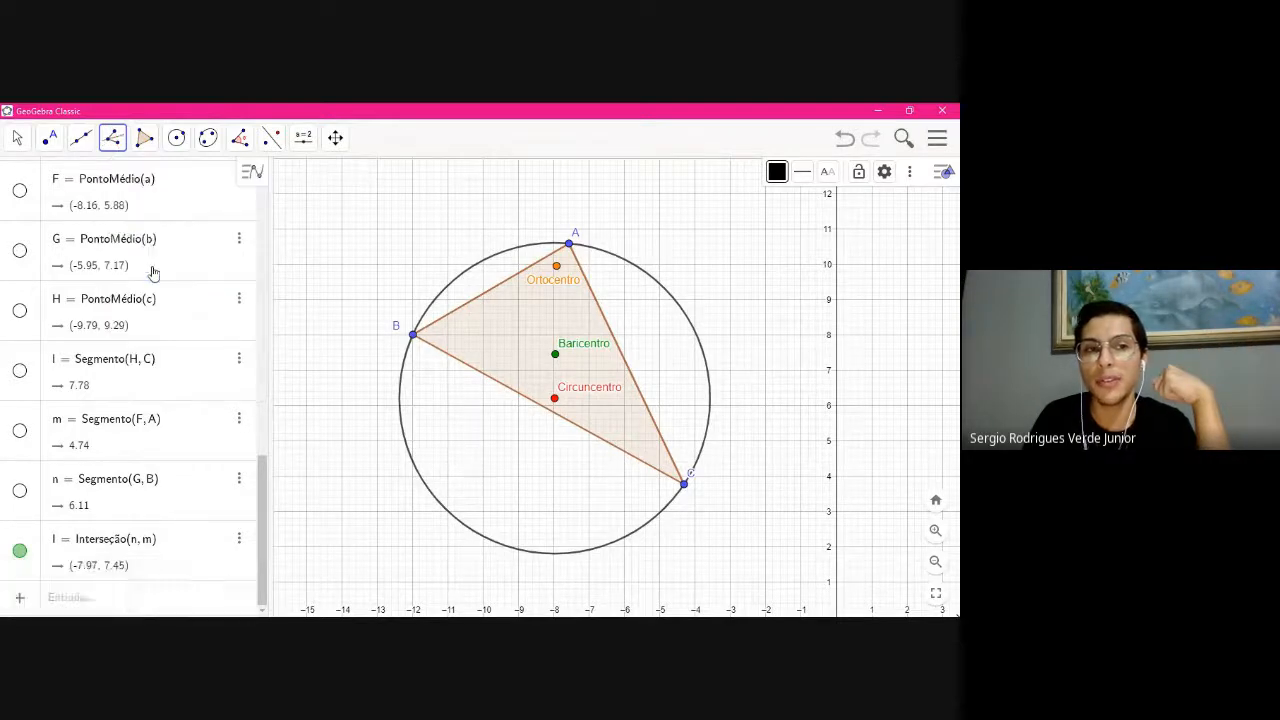
click(114, 142)
click(140, 268)
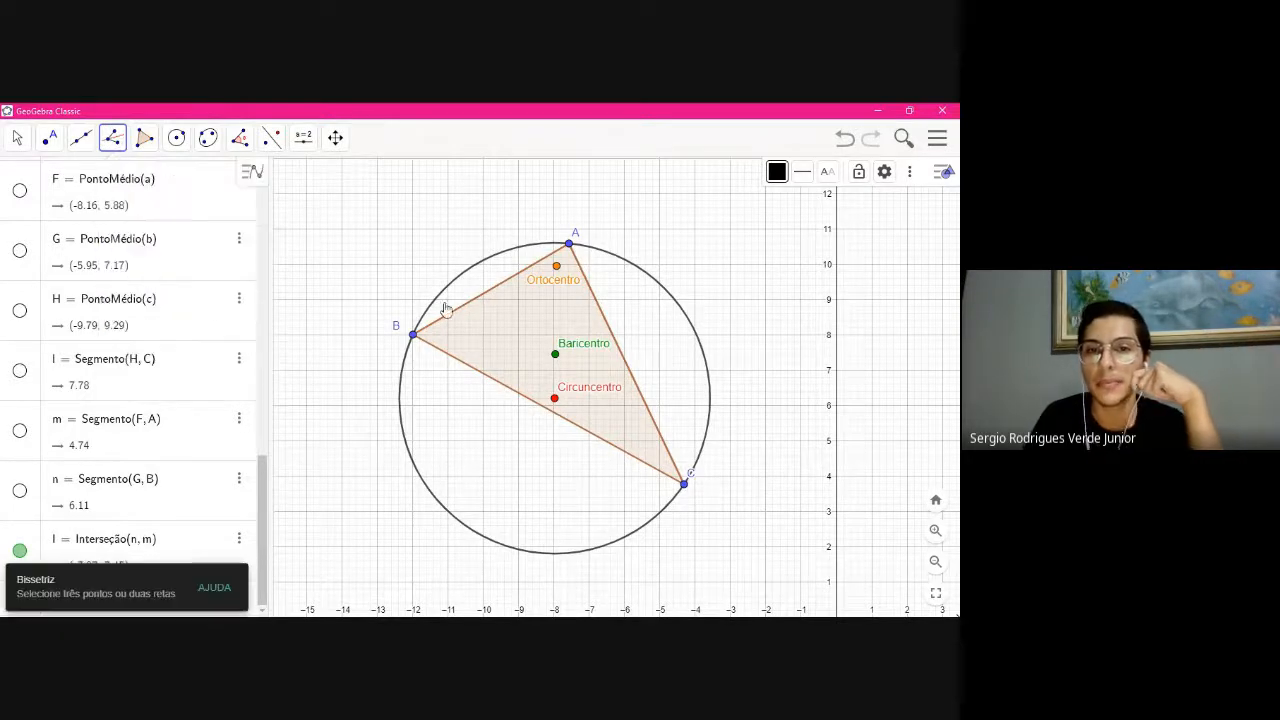
click(683, 486)
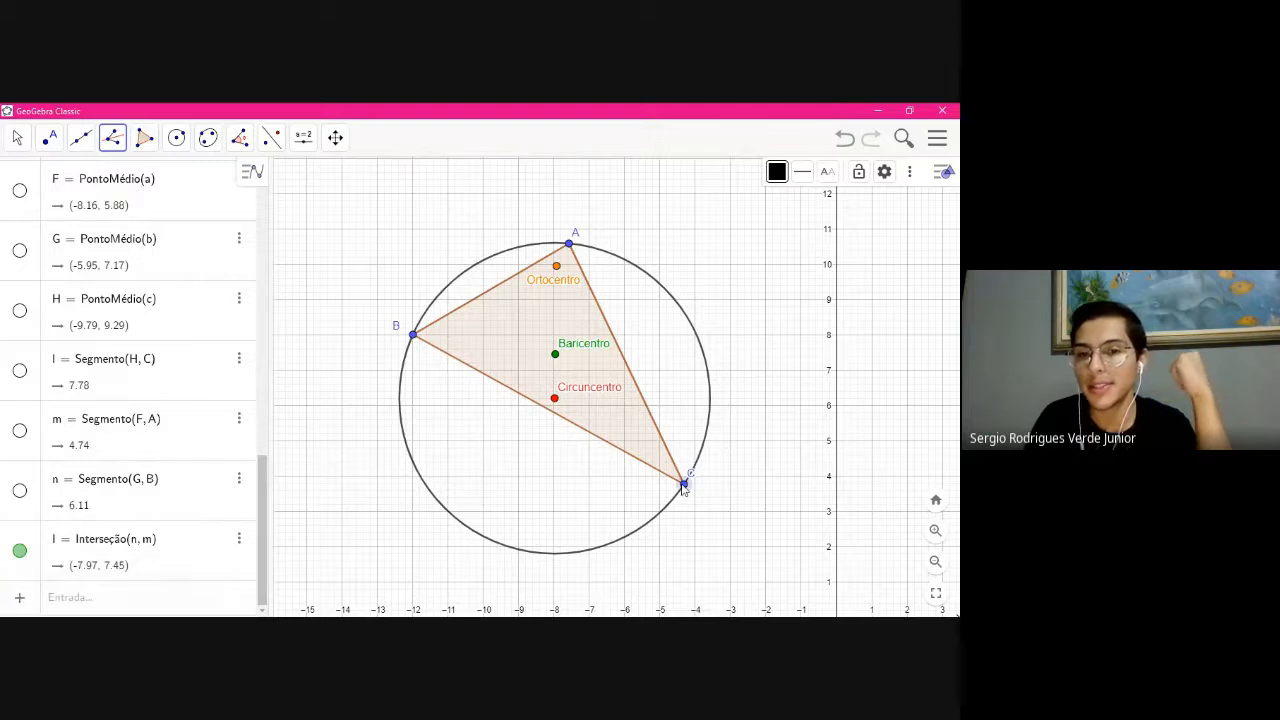
click(413, 334)
click(570, 246)
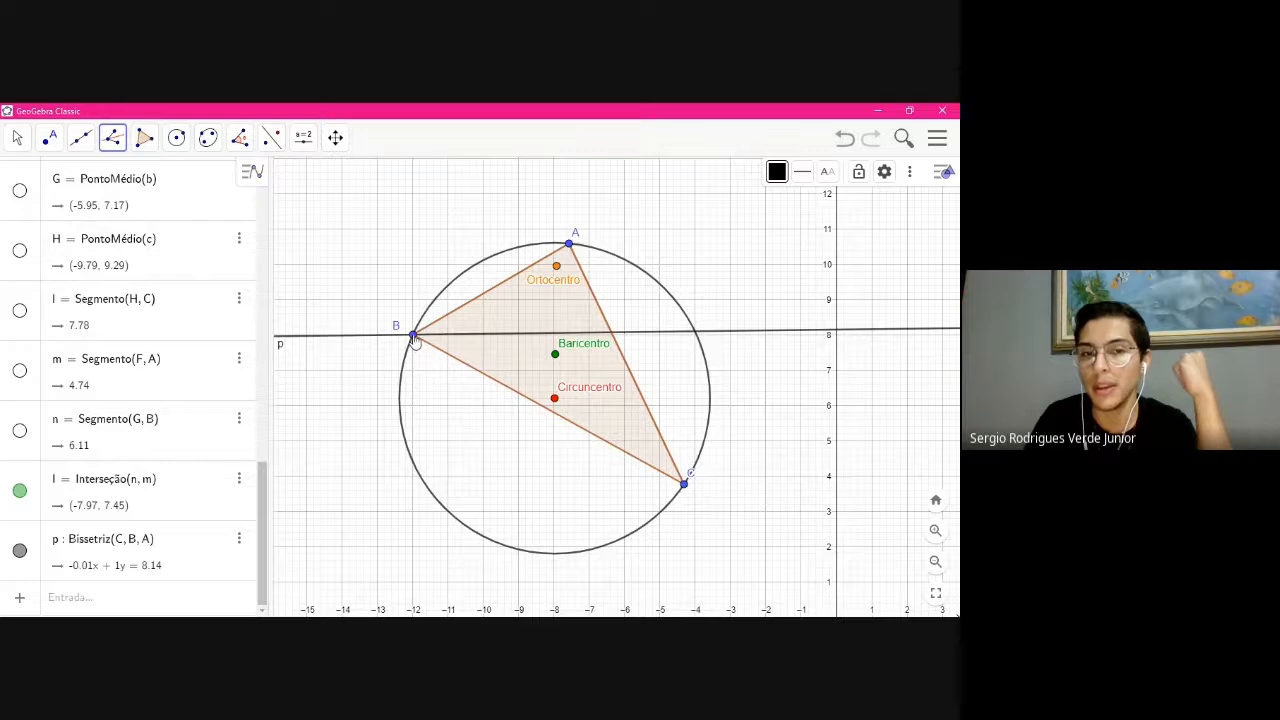
Construct the bisector of the triangle's angle at vertex A from points B, A and C
click(118, 142)
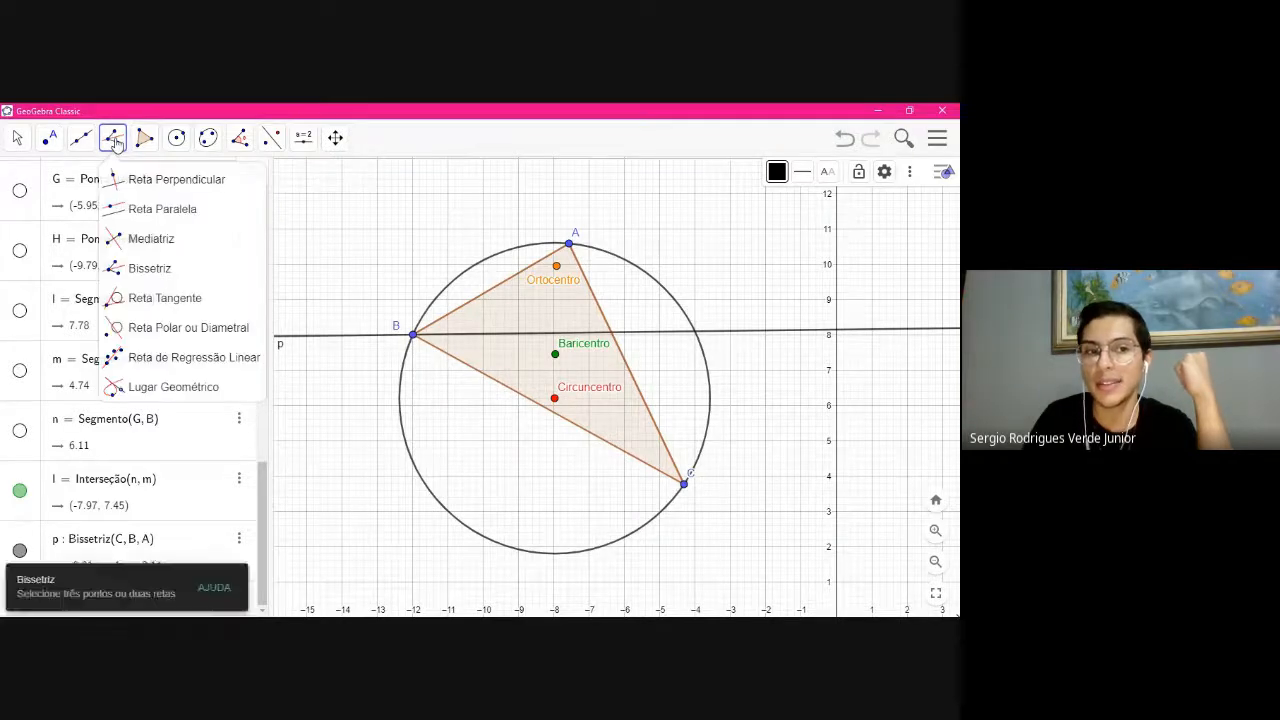
click(148, 268)
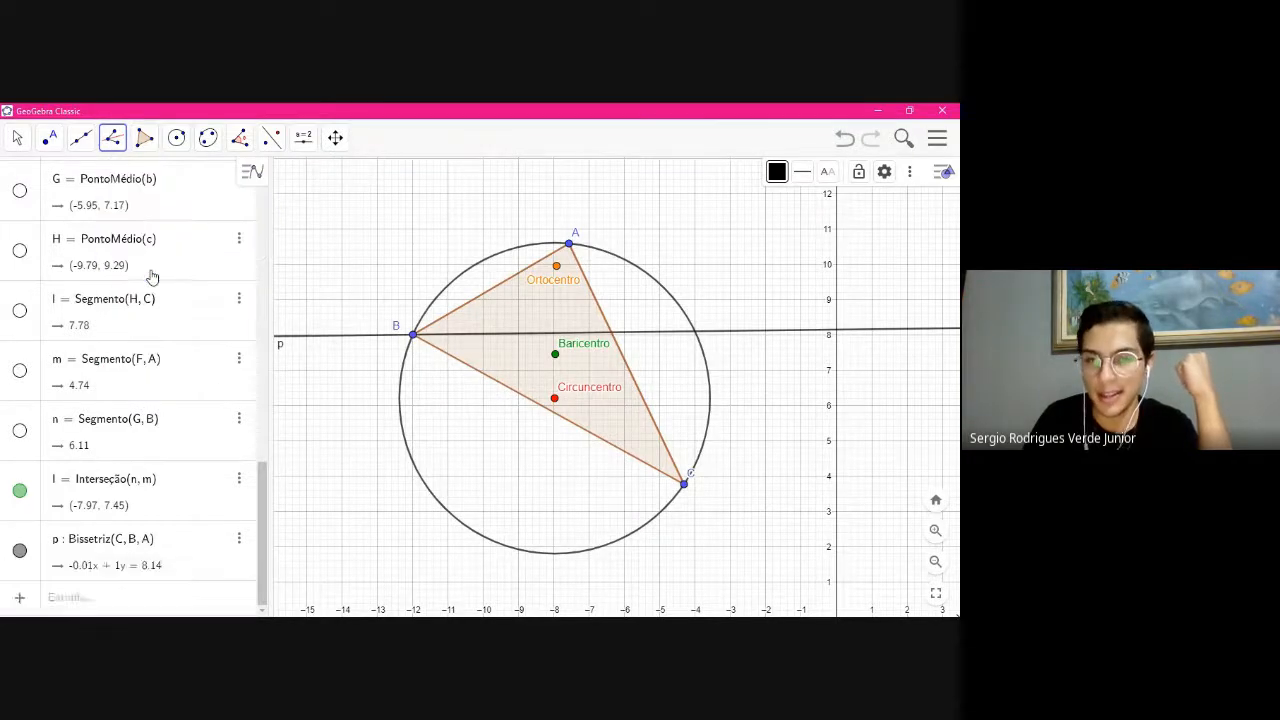
click(413, 335)
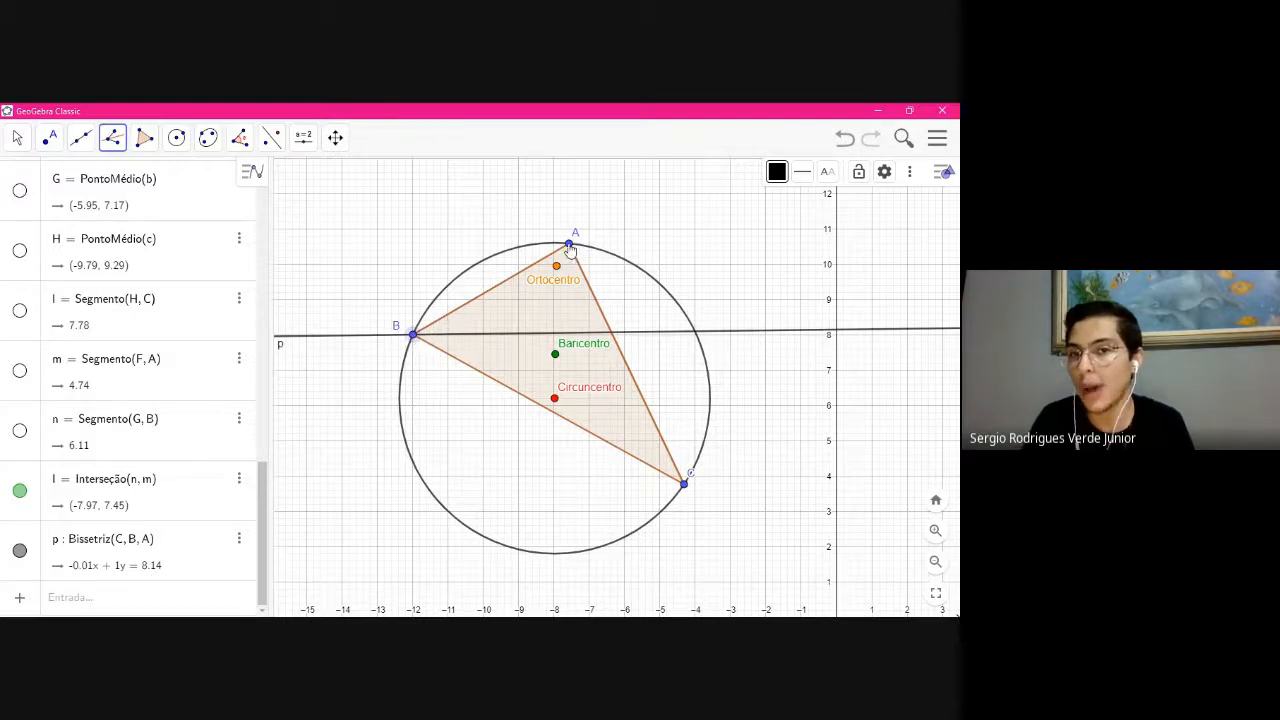
click(571, 244)
click(685, 490)
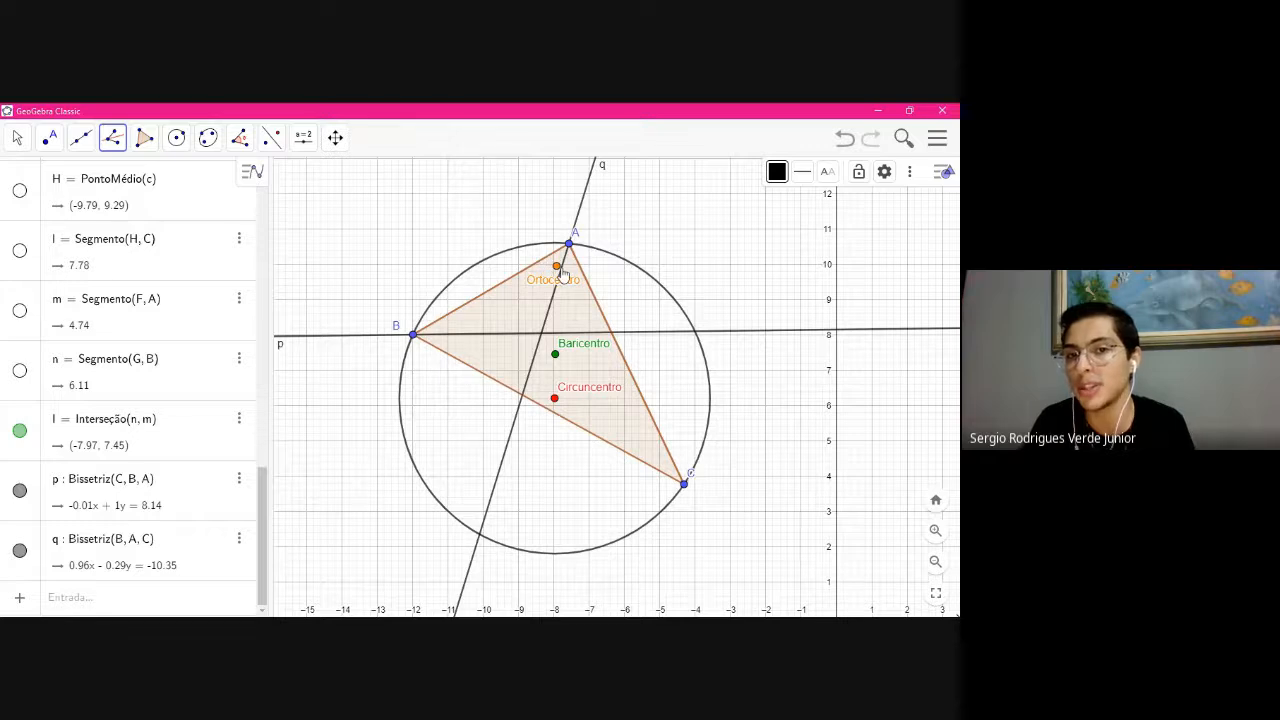
click(113, 137)
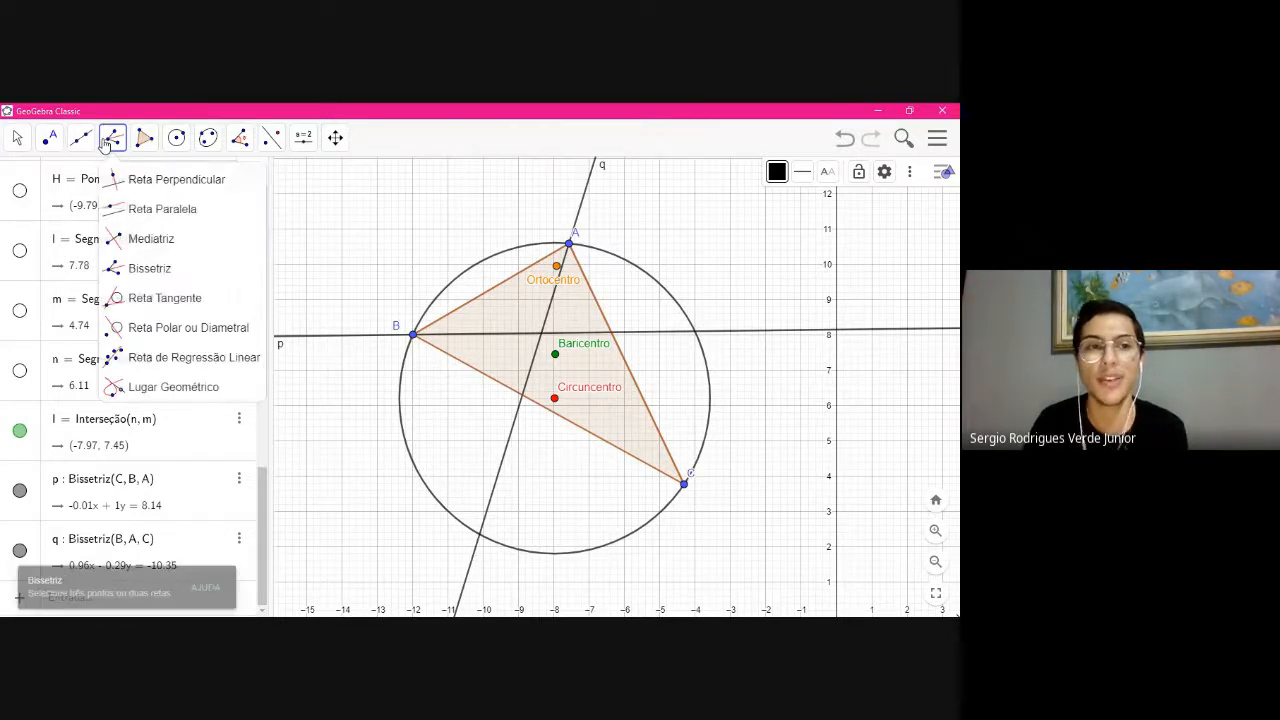
click(150, 229)
click(569, 243)
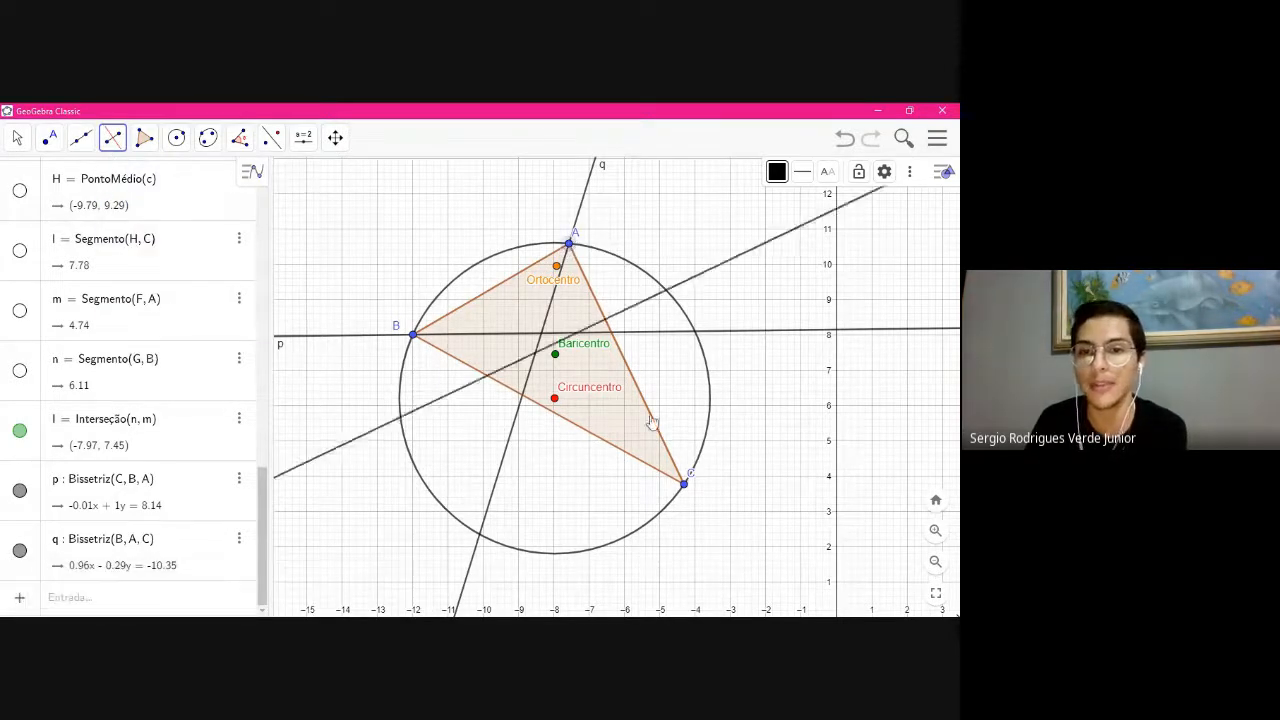
click(684, 484)
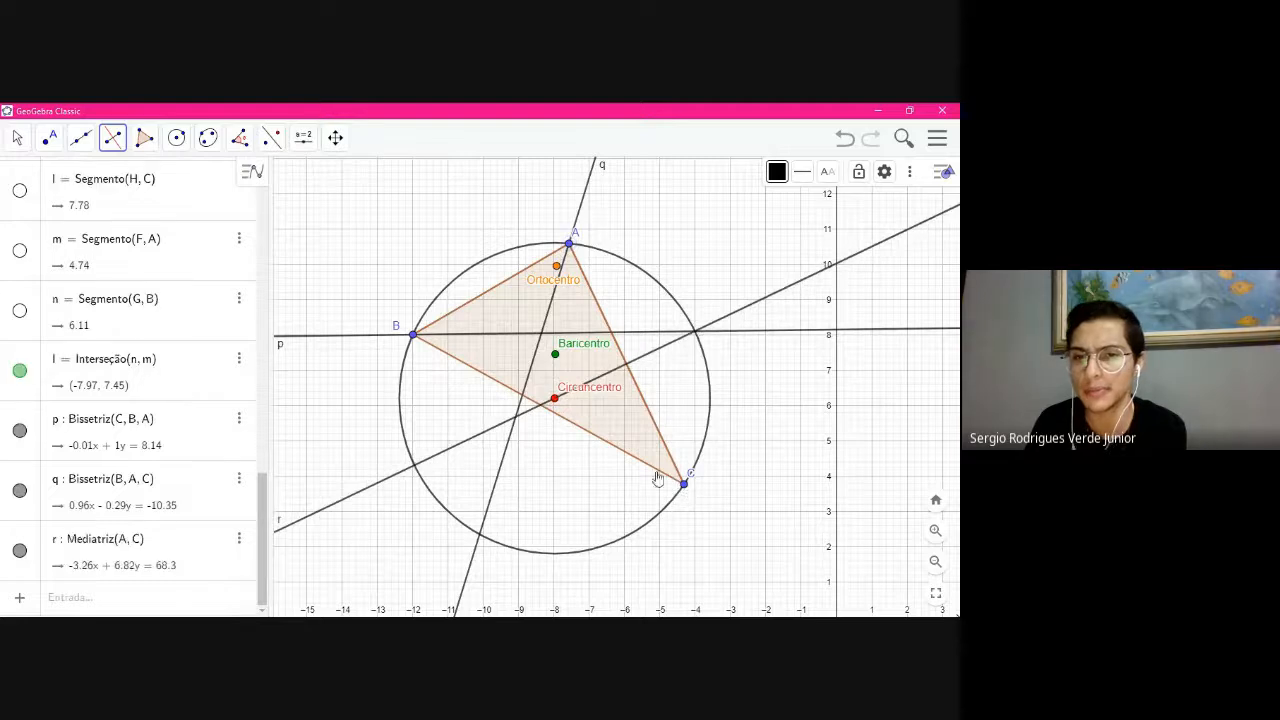
click(846, 138)
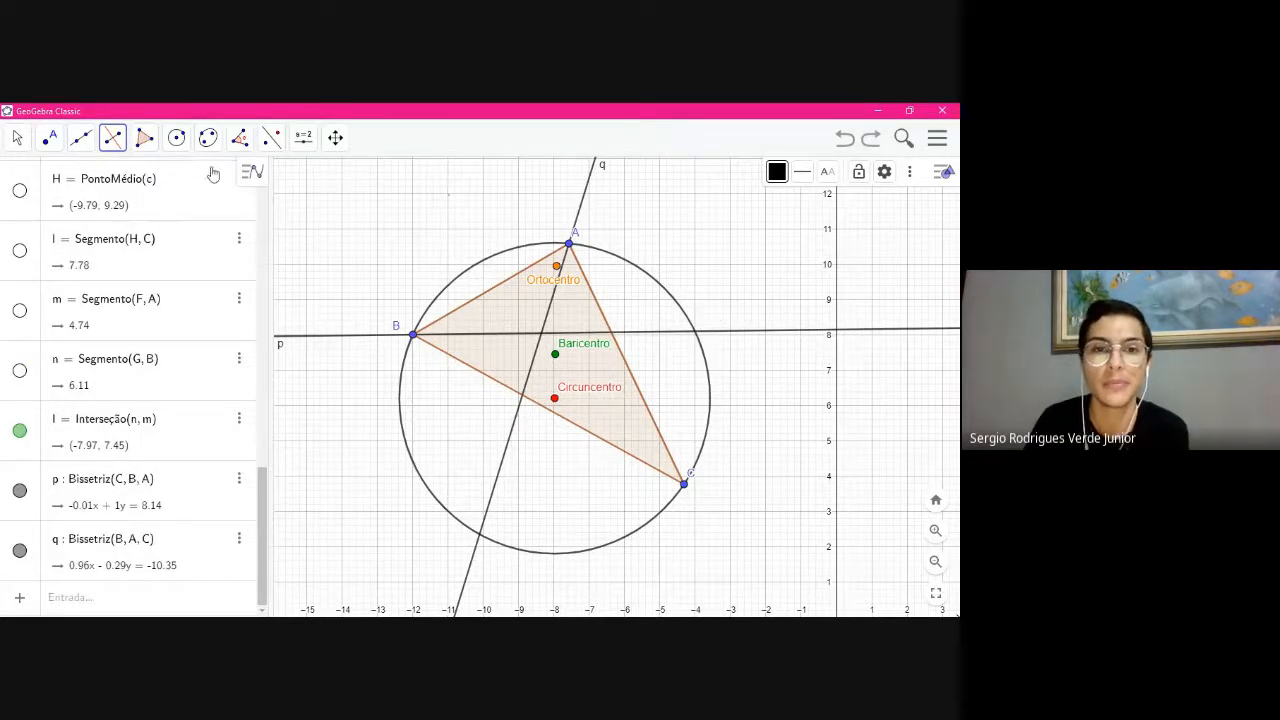
Construct the bisector of the triangle's angle at vertex C from points A, C and B
click(113, 140)
click(155, 266)
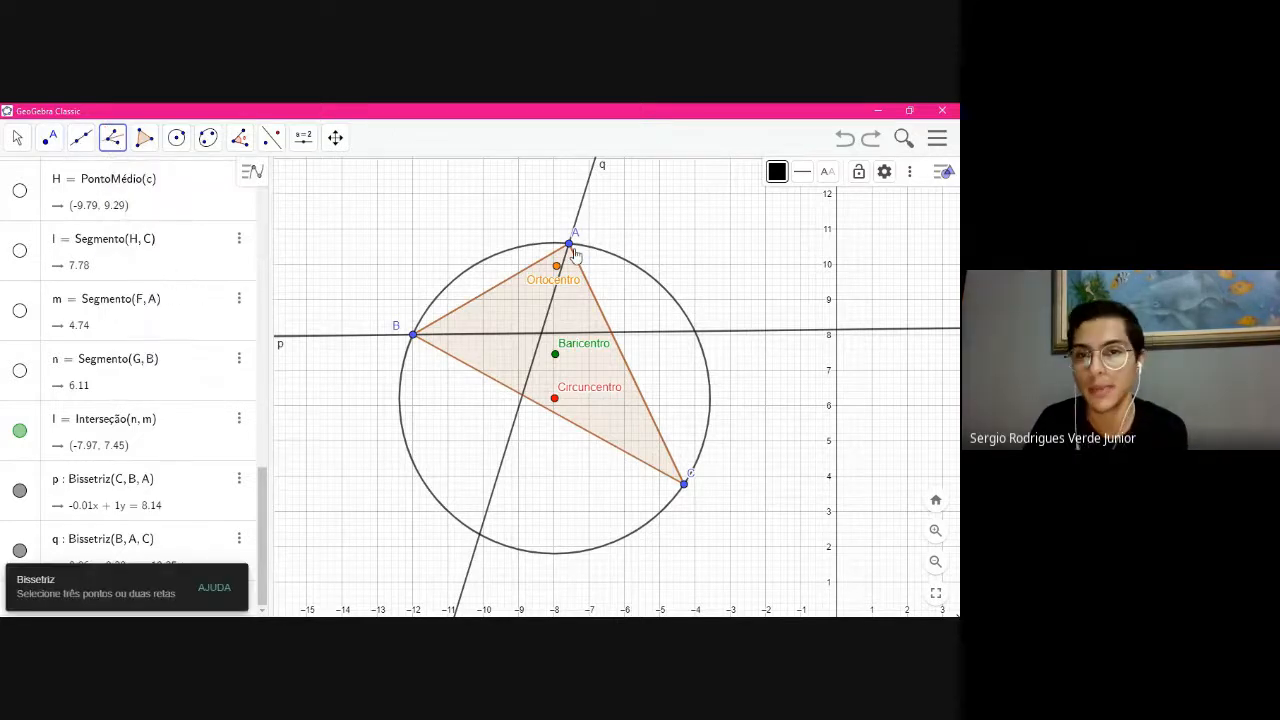
click(684, 487)
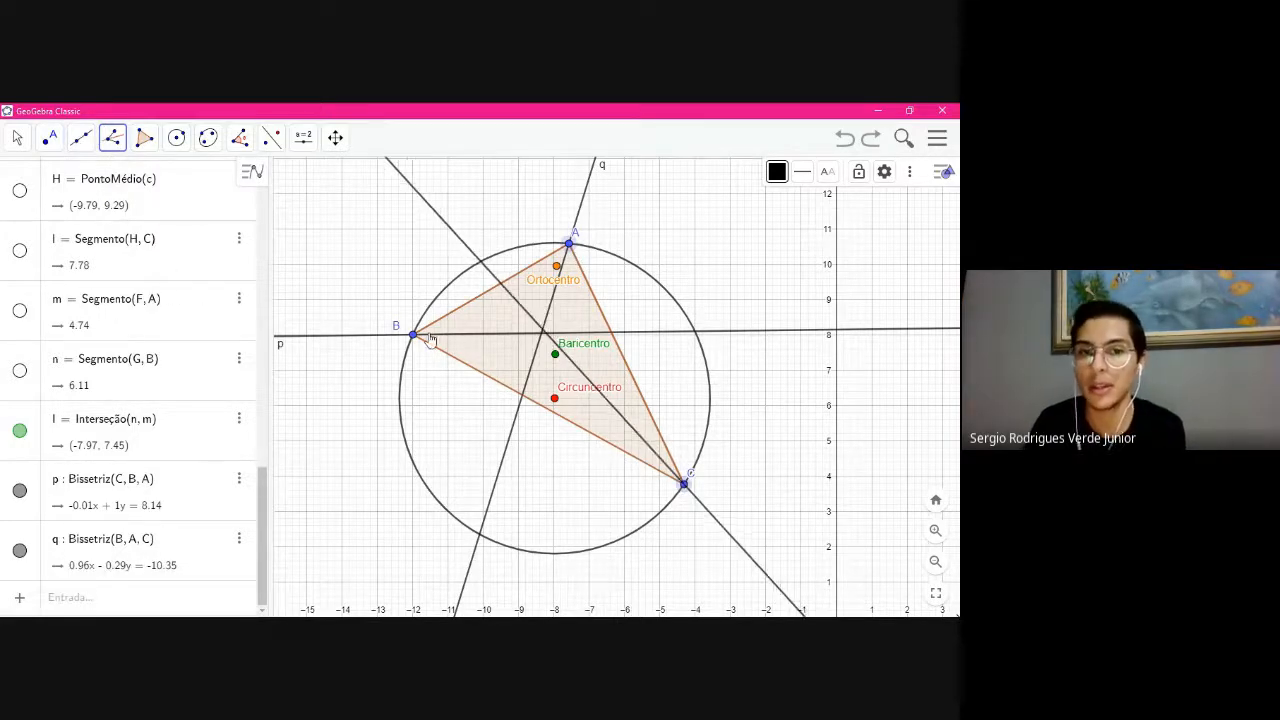
click(412, 334)
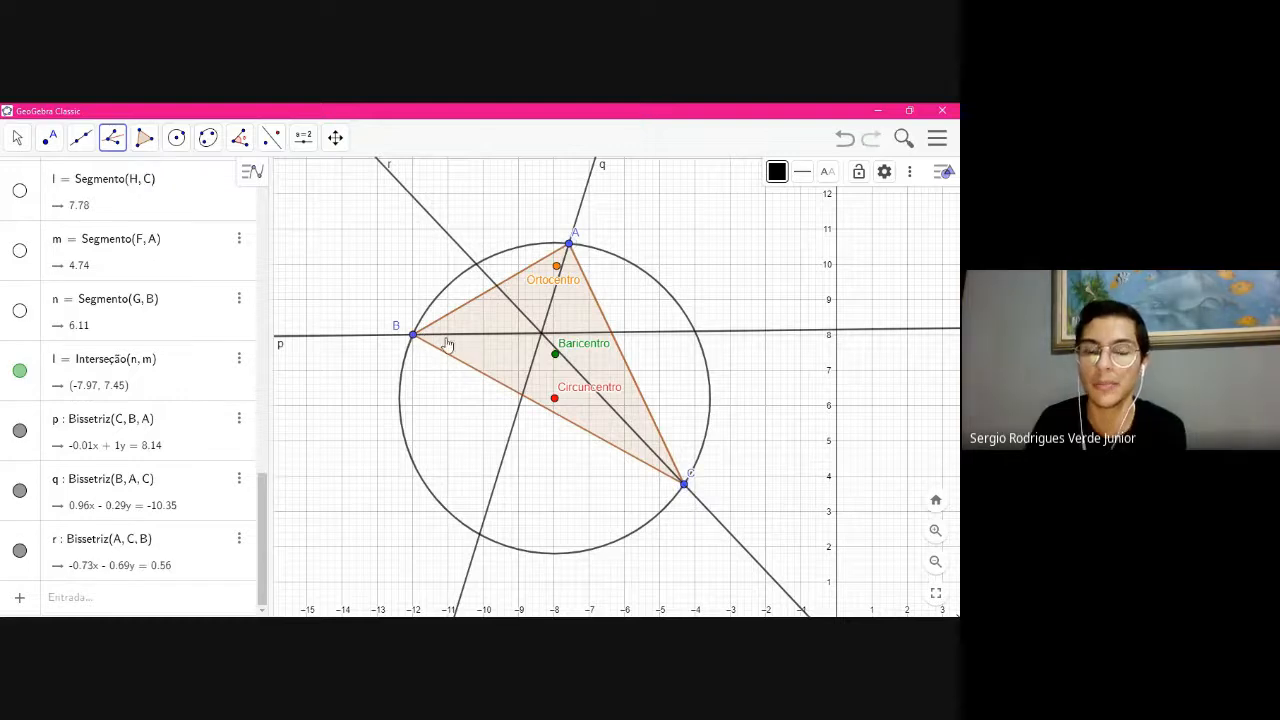
Mark the intersection point of angle bisectors p and q, and return to the Mover tool
click(81, 138)
click(49, 138)
mouse_move(76, 146)
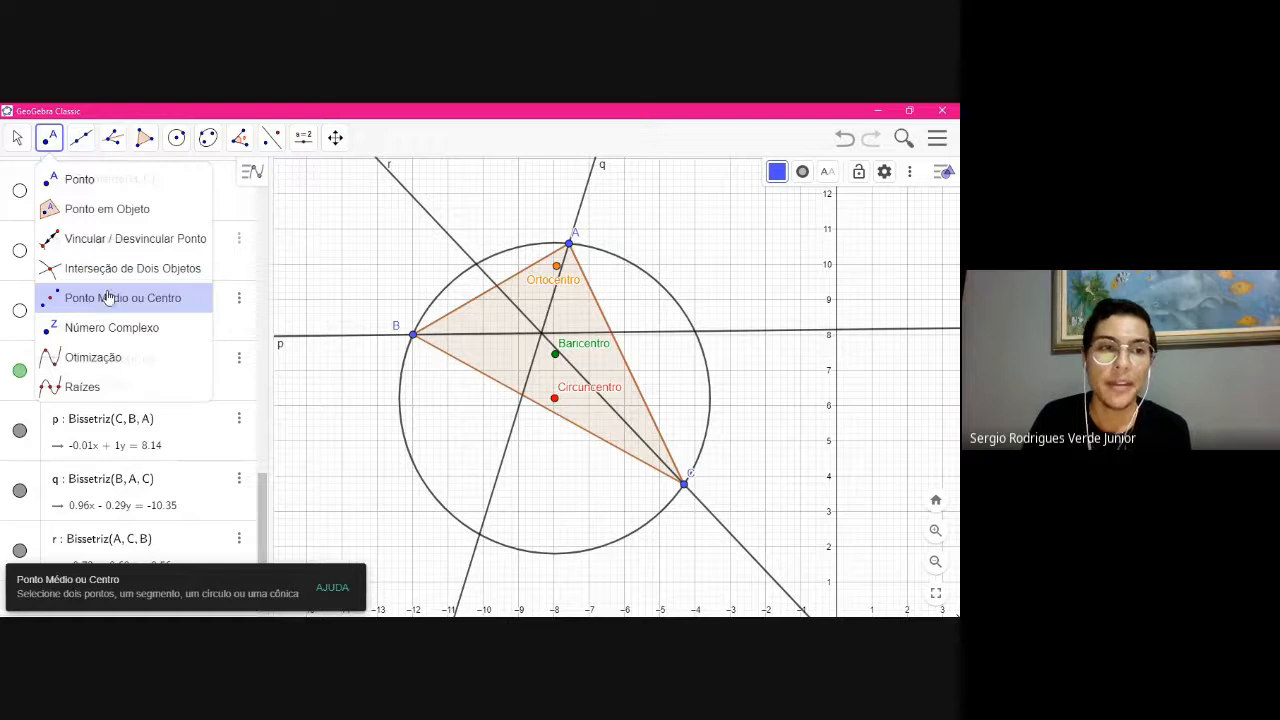
click(116, 270)
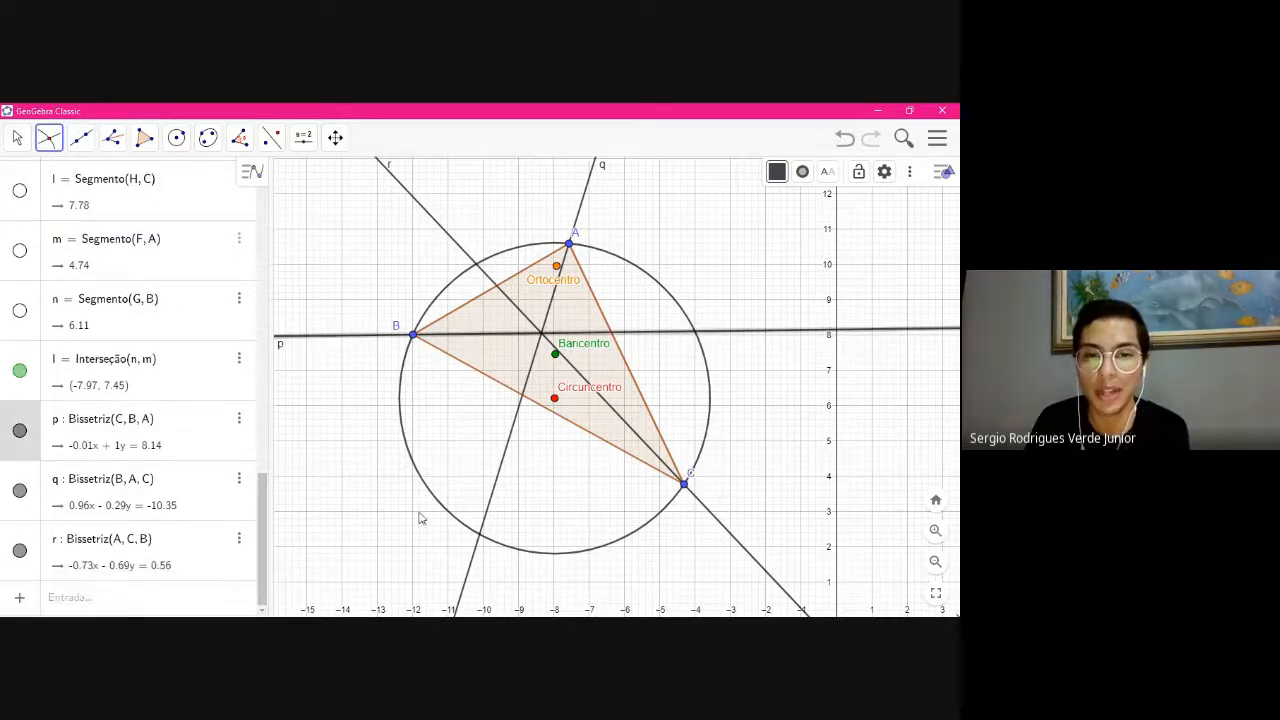
click(472, 573)
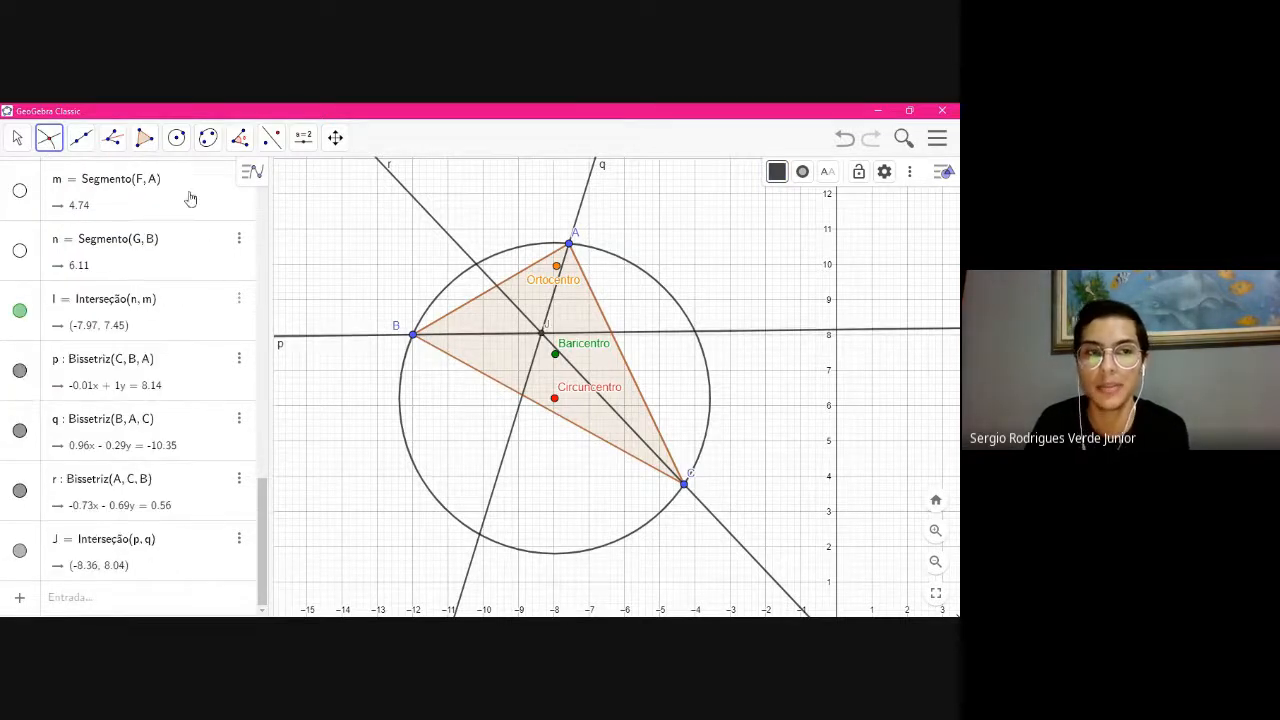
click(17, 137)
click(40, 174)
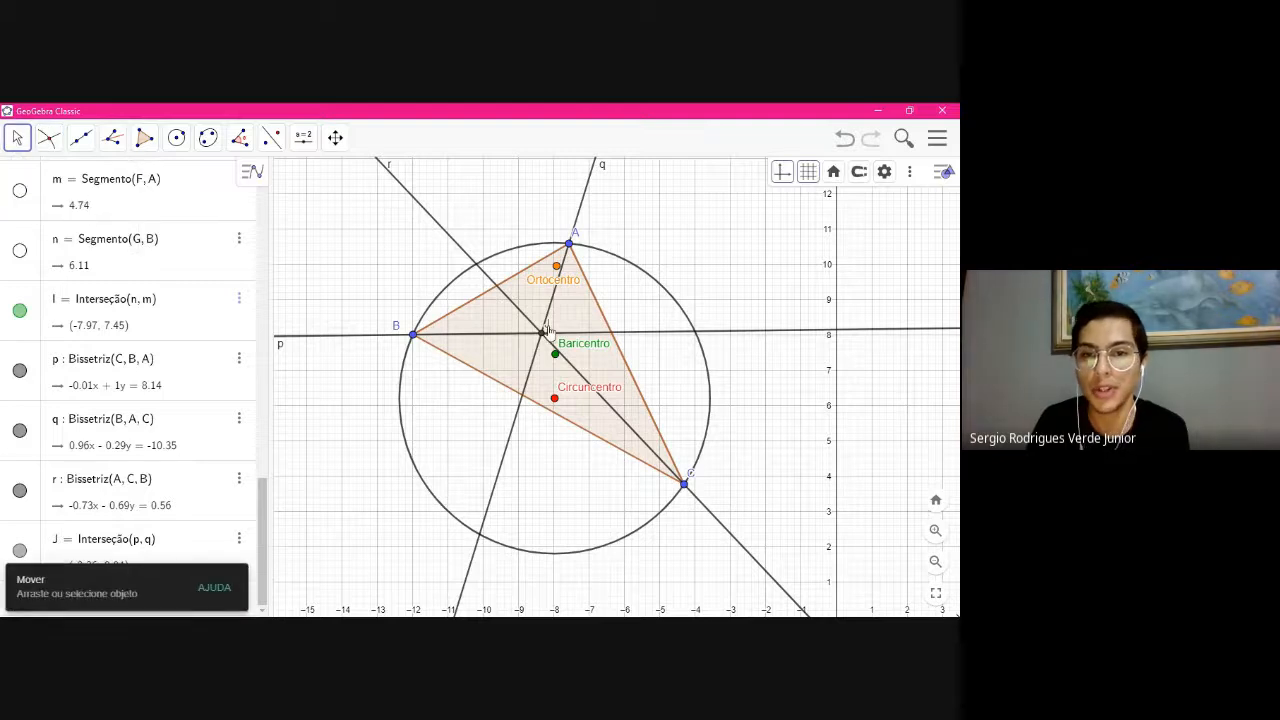
Hide the angle bisectors p, q and r, keeping their intersection point J selected
click(545, 332)
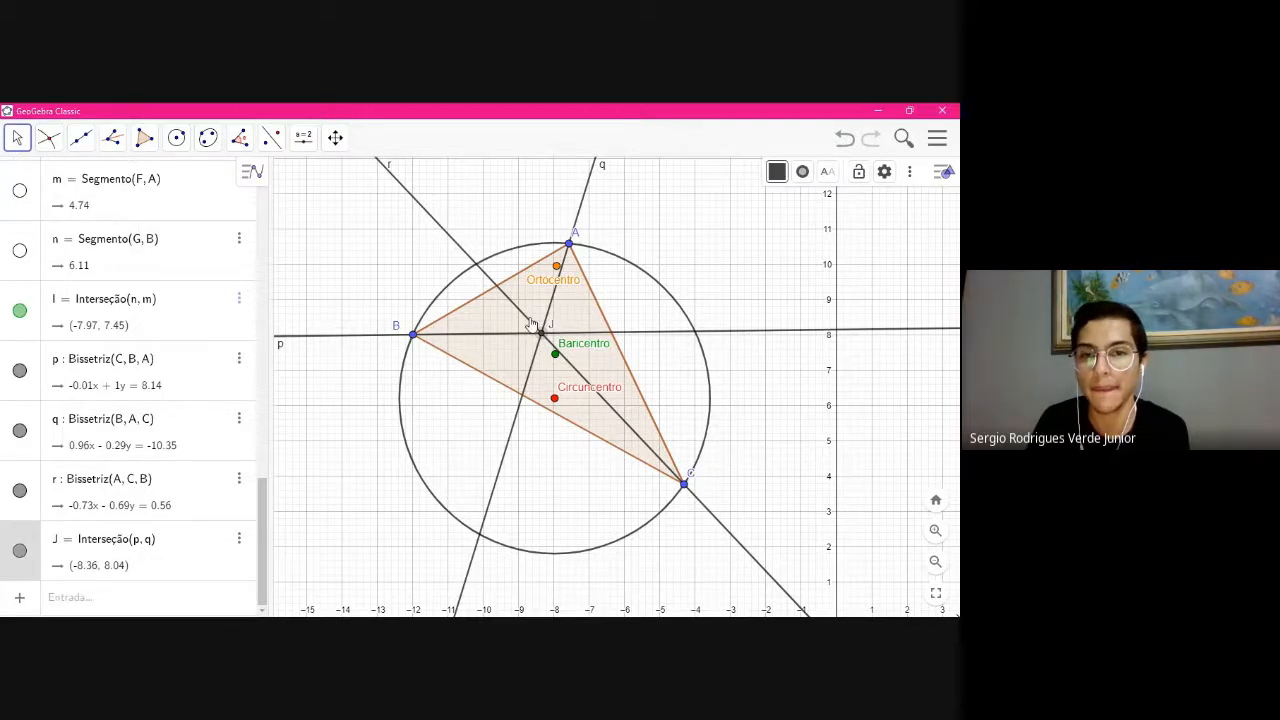
click(20, 372)
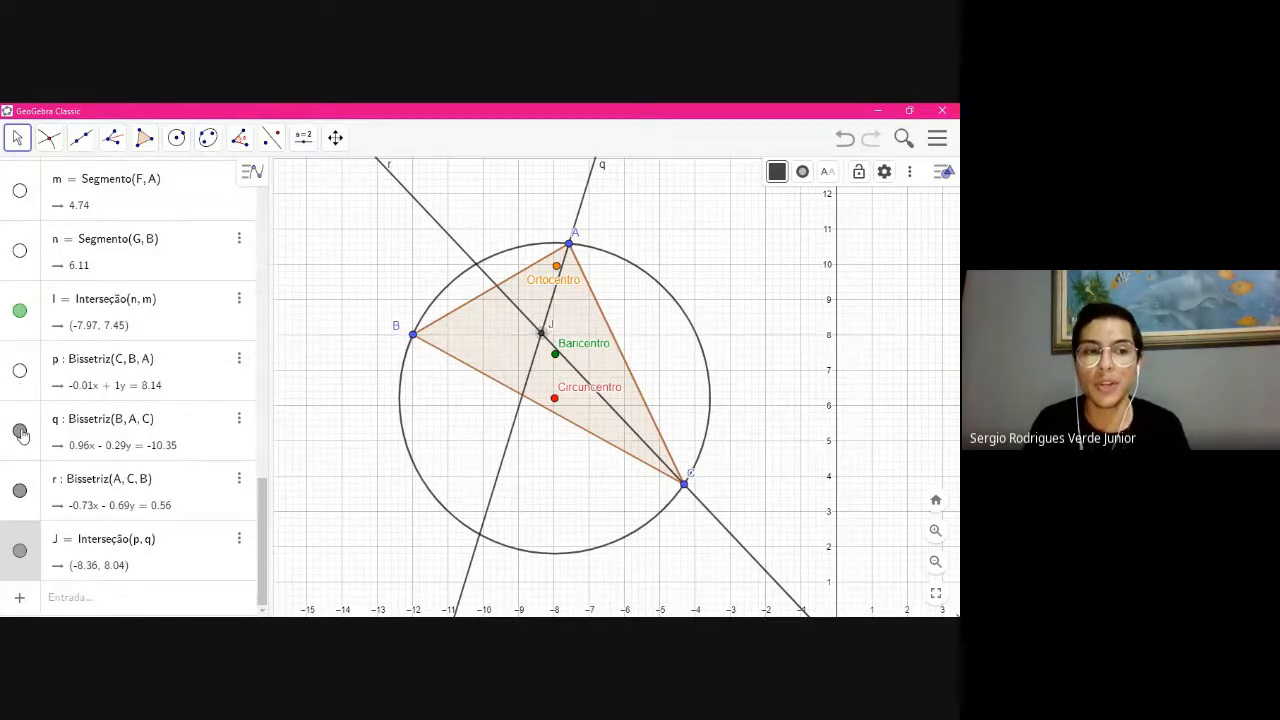
click(20, 430)
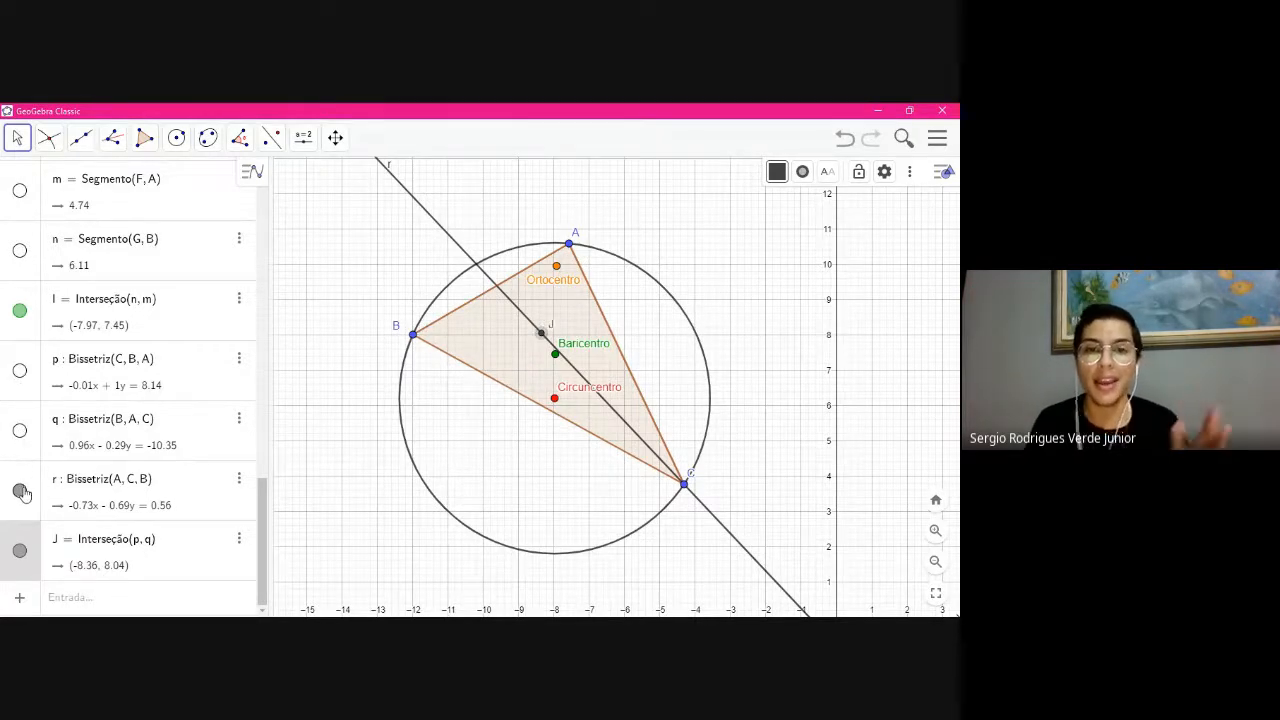
click(20, 491)
scroll(90, 466, up, 1)
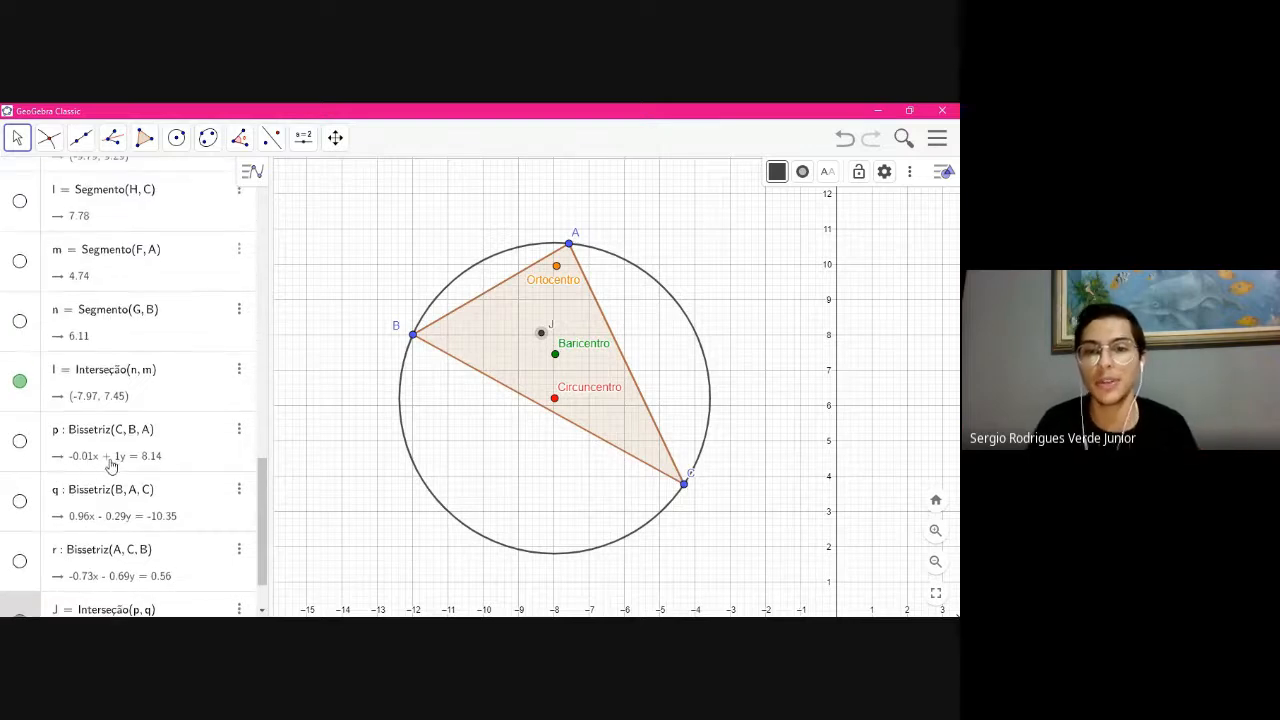
Open the settings of point J and set its caption (Legenda) to Incentro
click(806, 172)
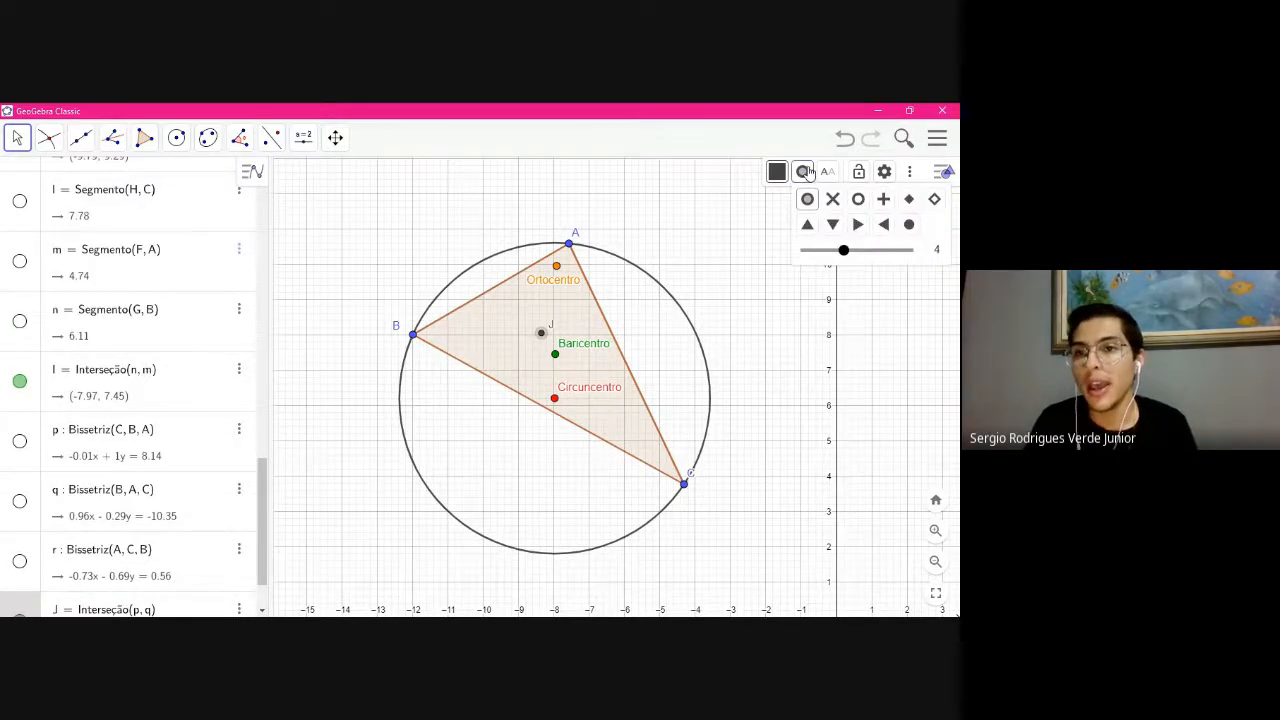
click(909, 171)
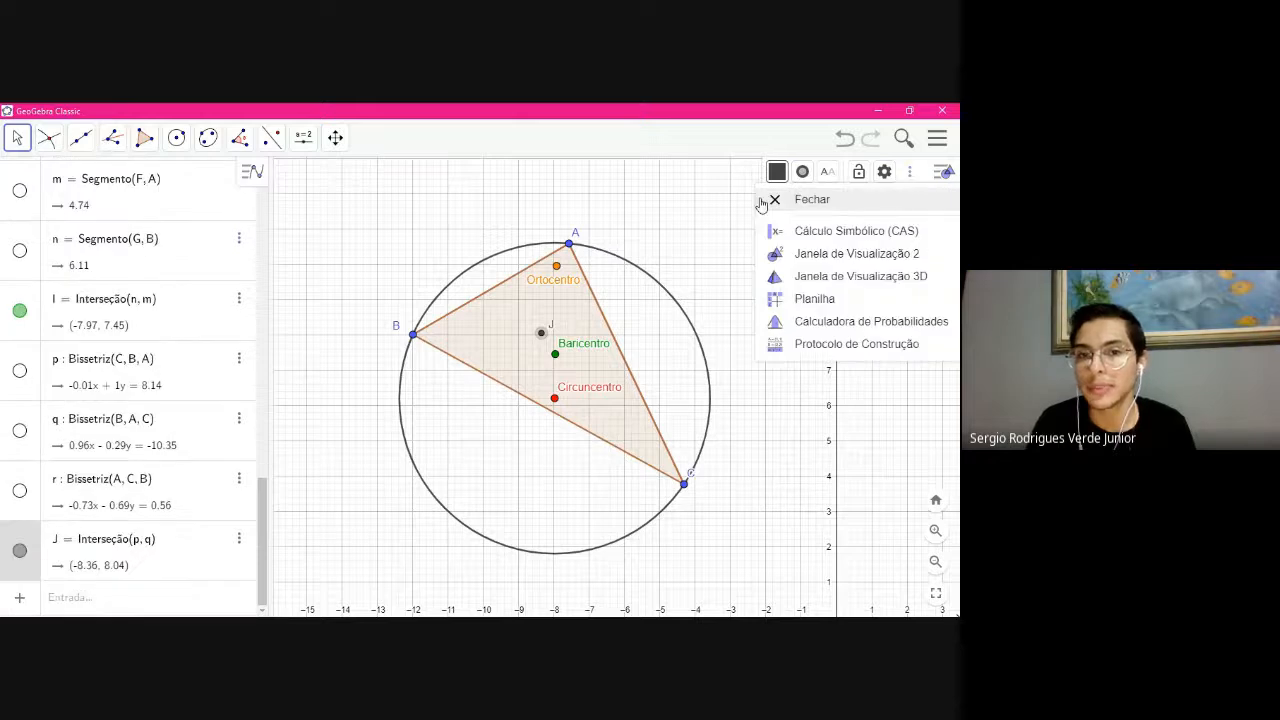
right_click(541, 333)
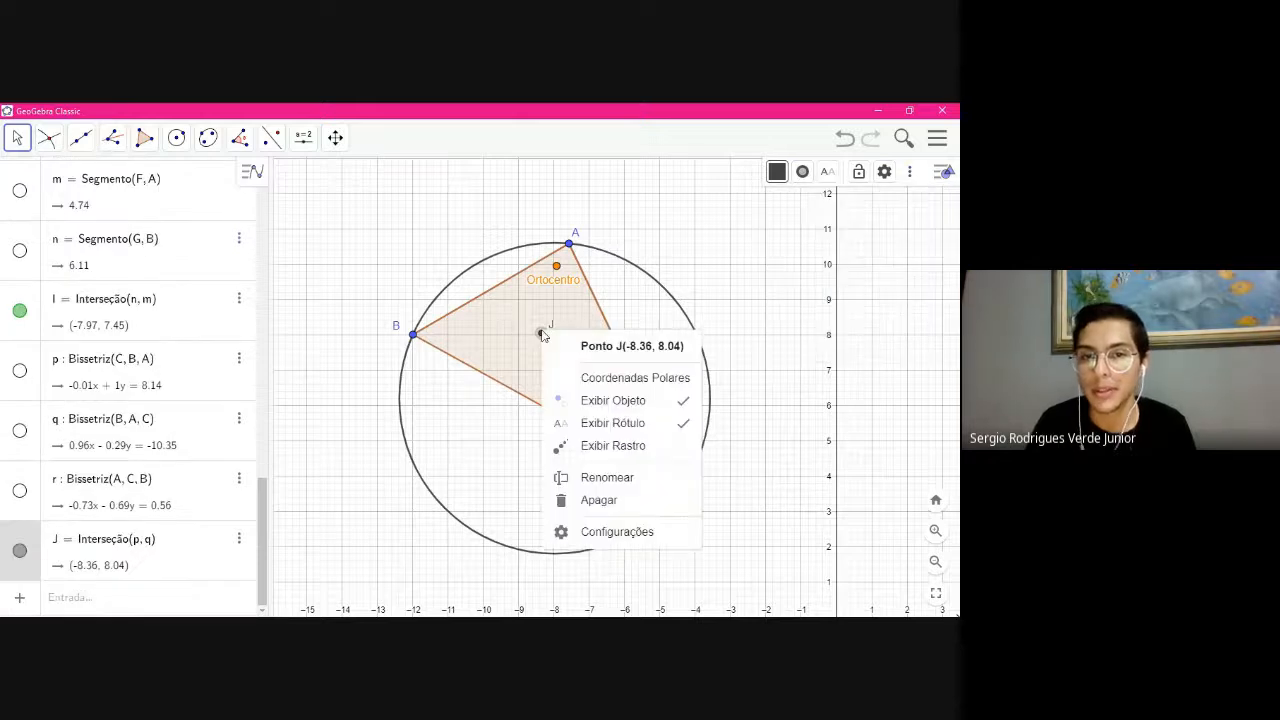
click(603, 530)
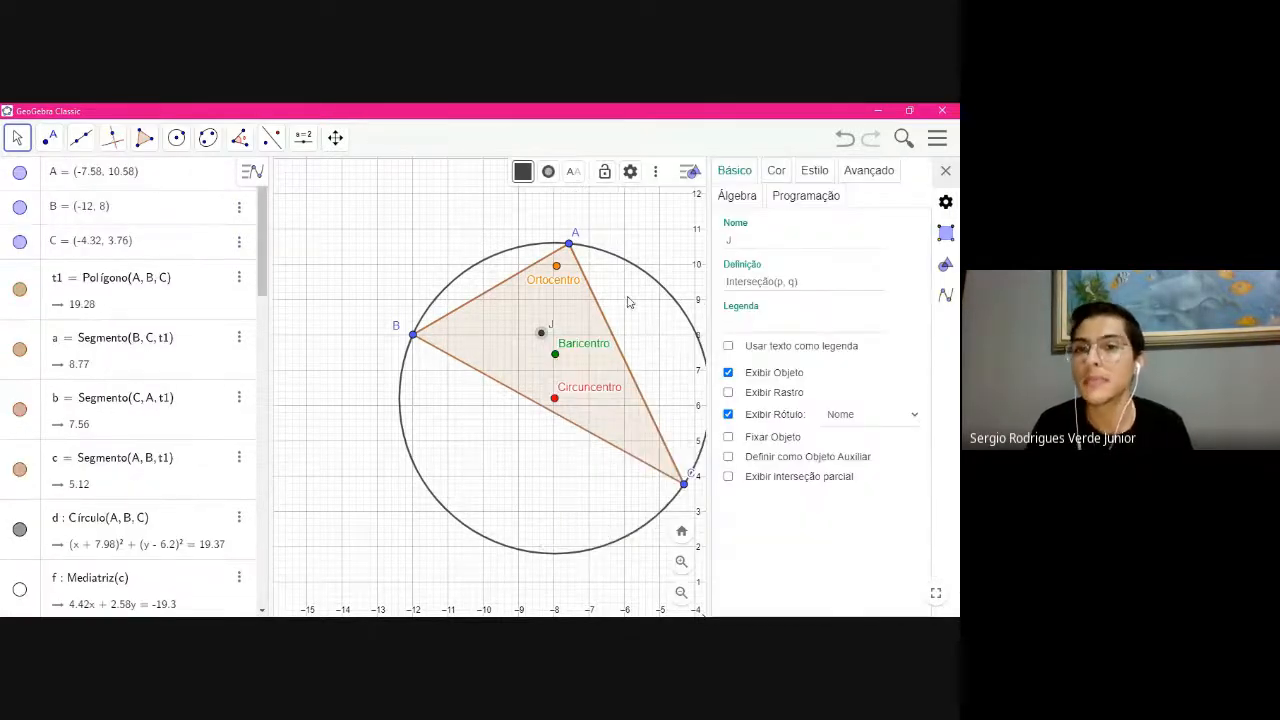
click(735, 323)
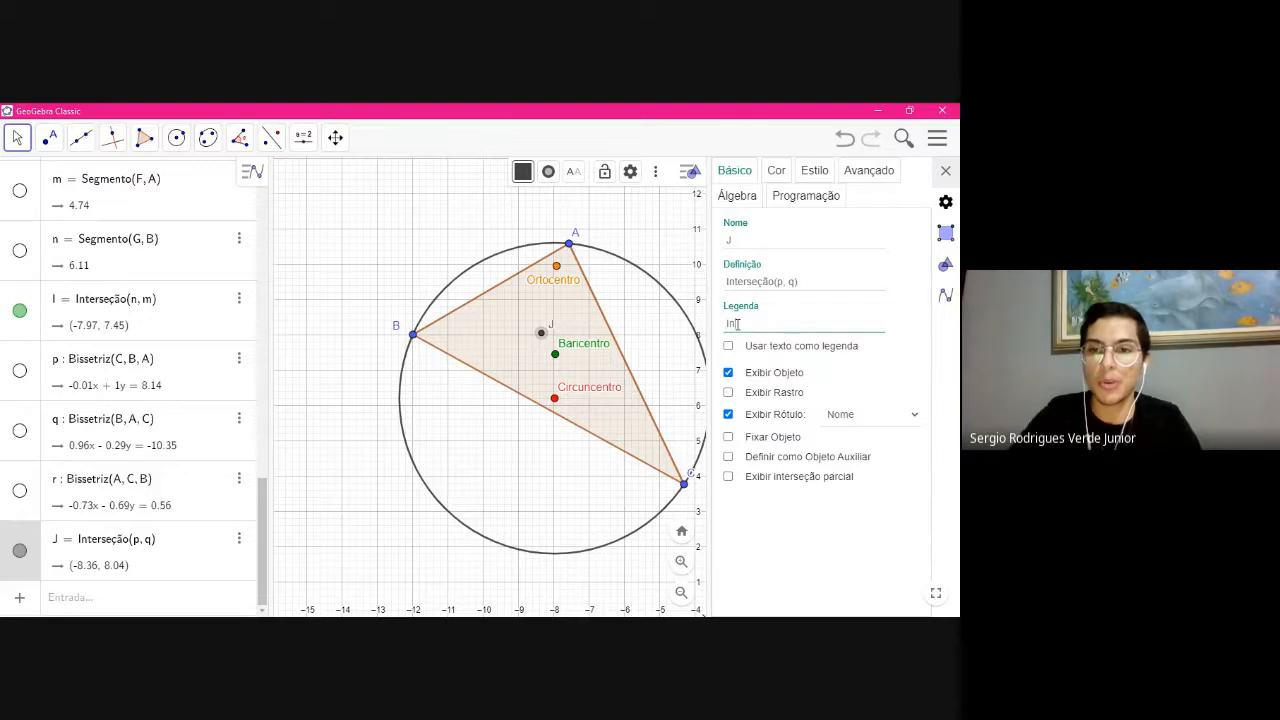
text(Incentro)
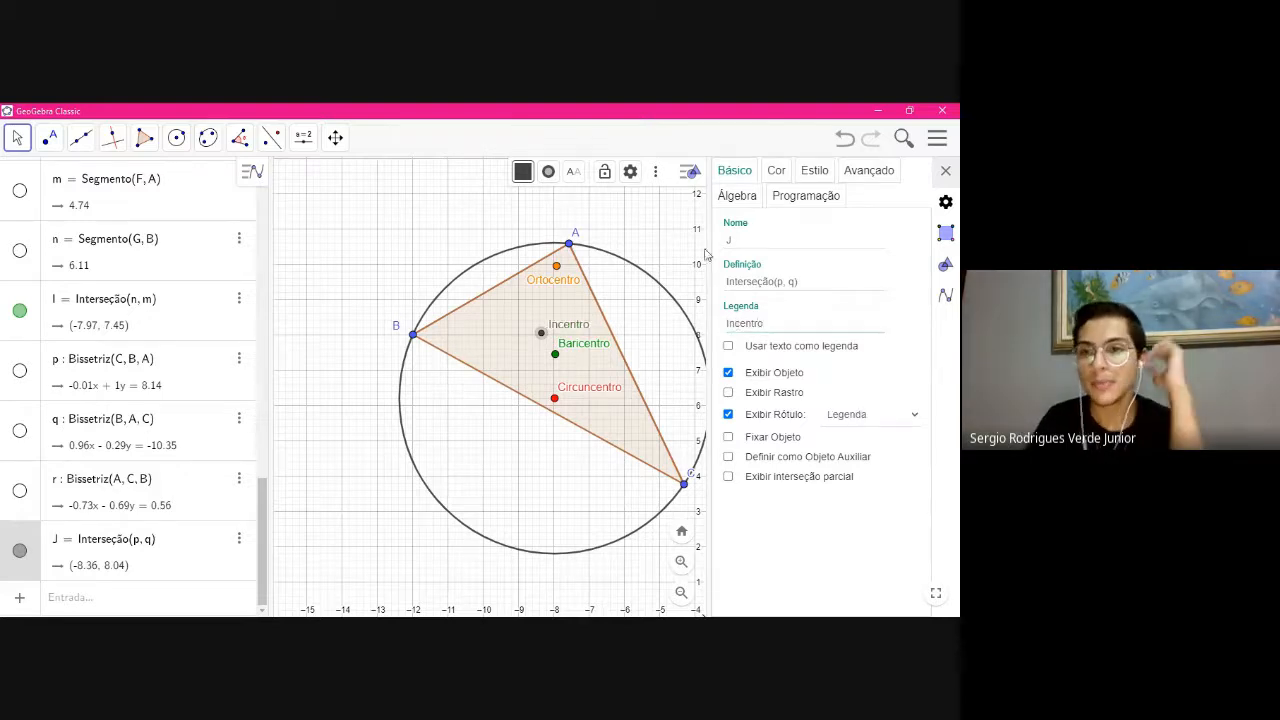
Colour the Incentro point magenta, set its point size to 5, and close the settings
click(774, 171)
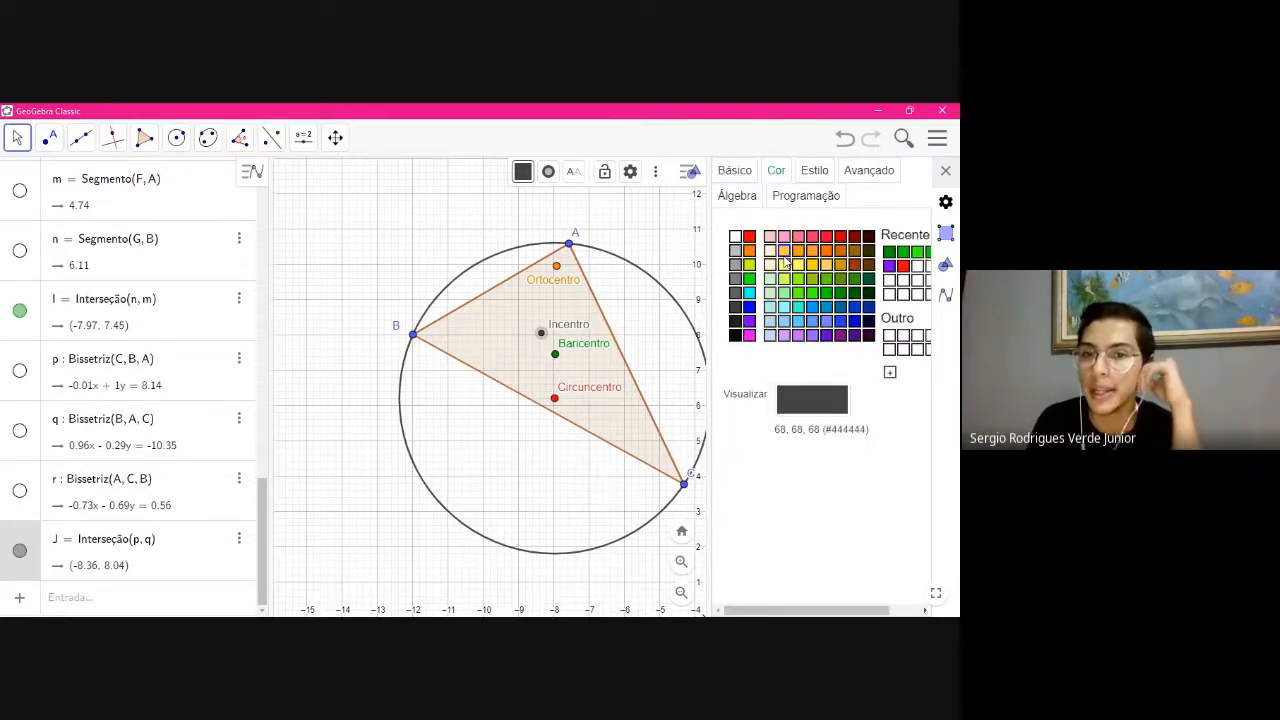
click(752, 337)
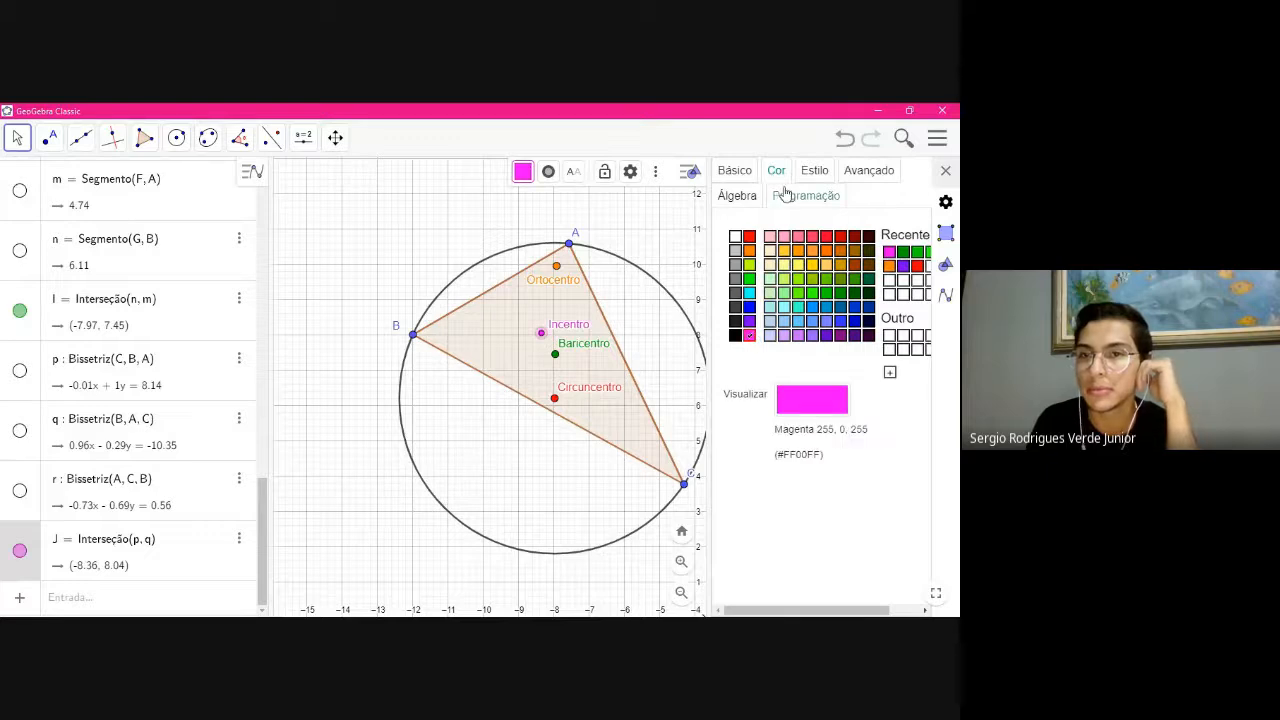
click(812, 170)
drag(837, 243, 846, 240)
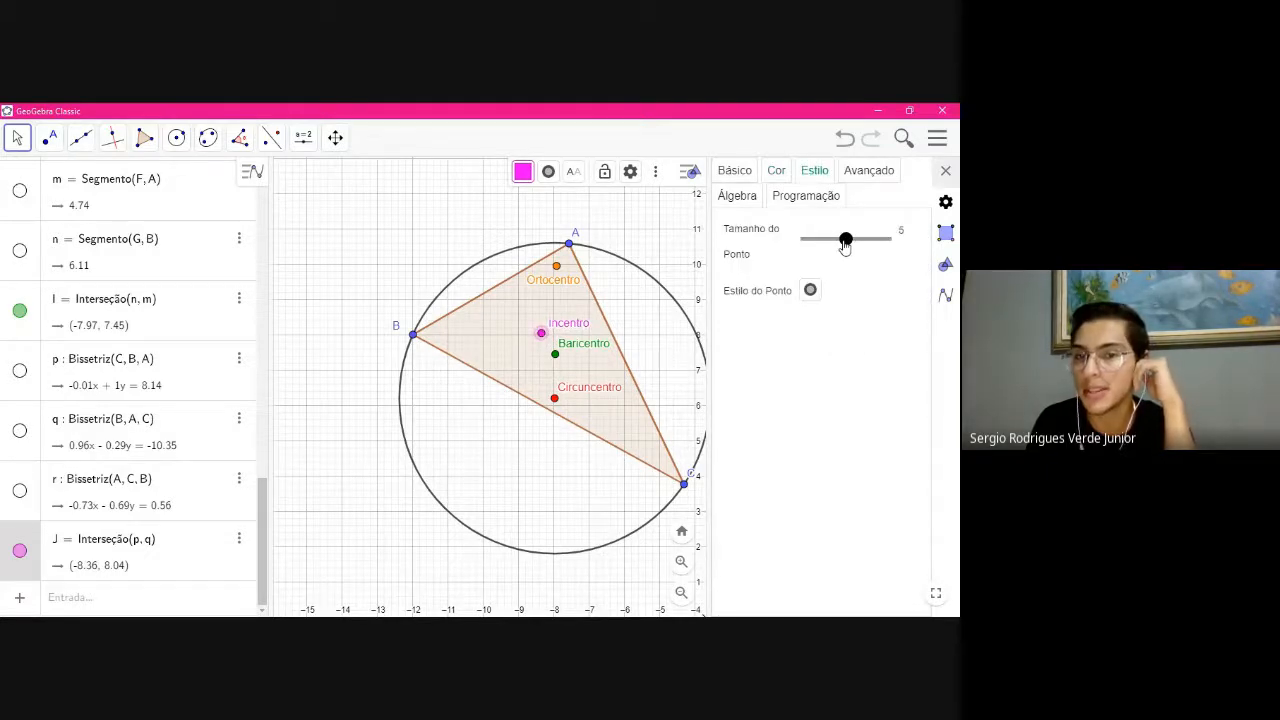
click(945, 172)
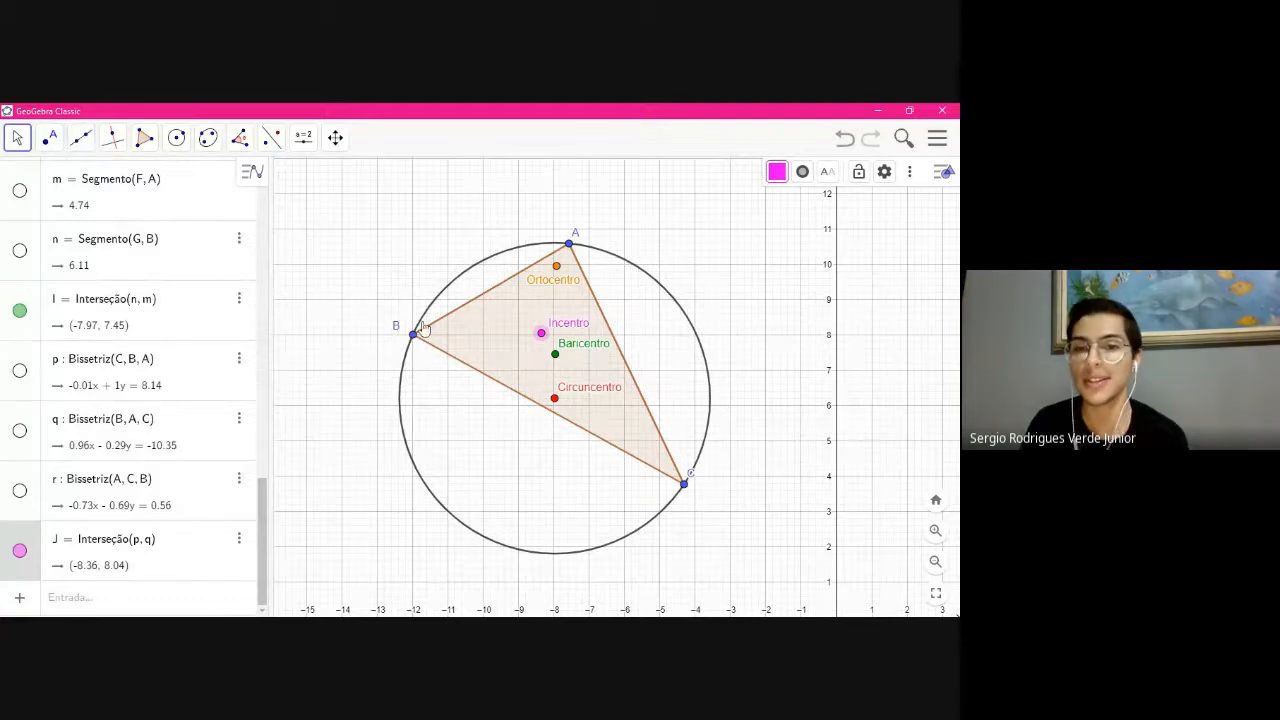
Draw a line through the Incentro point perpendicular to side BC of the triangle
click(112, 137)
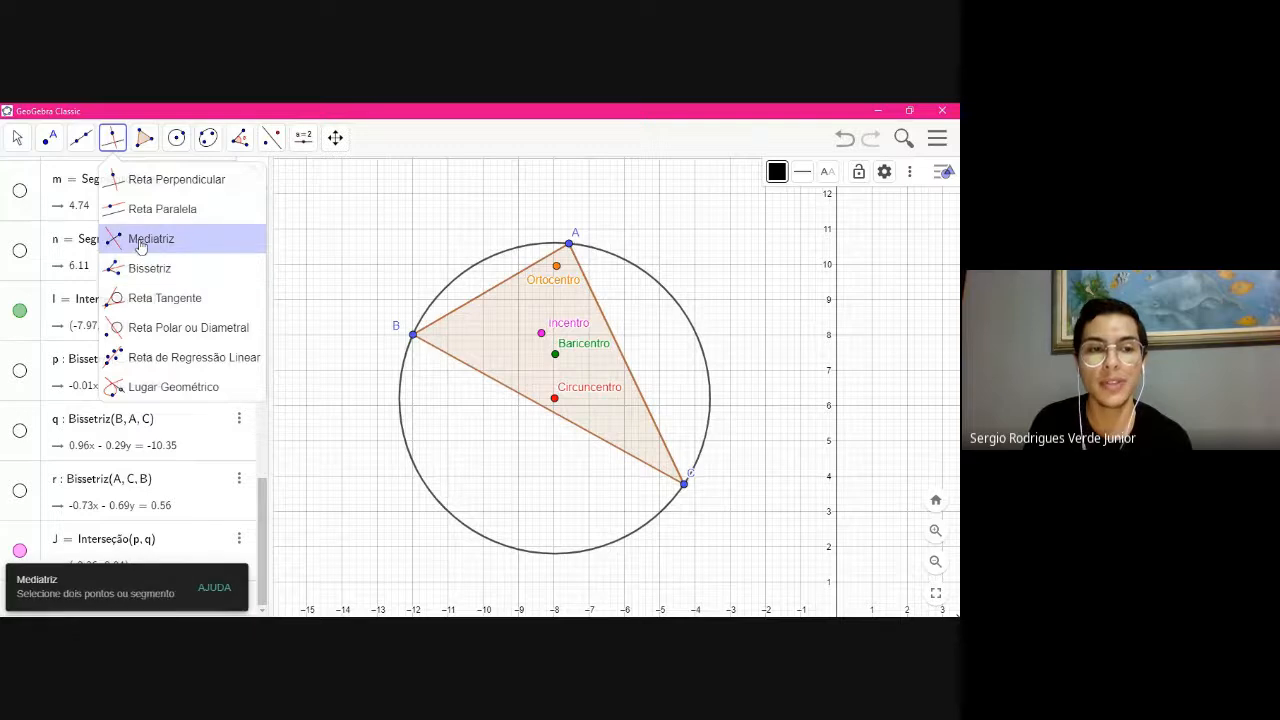
click(150, 180)
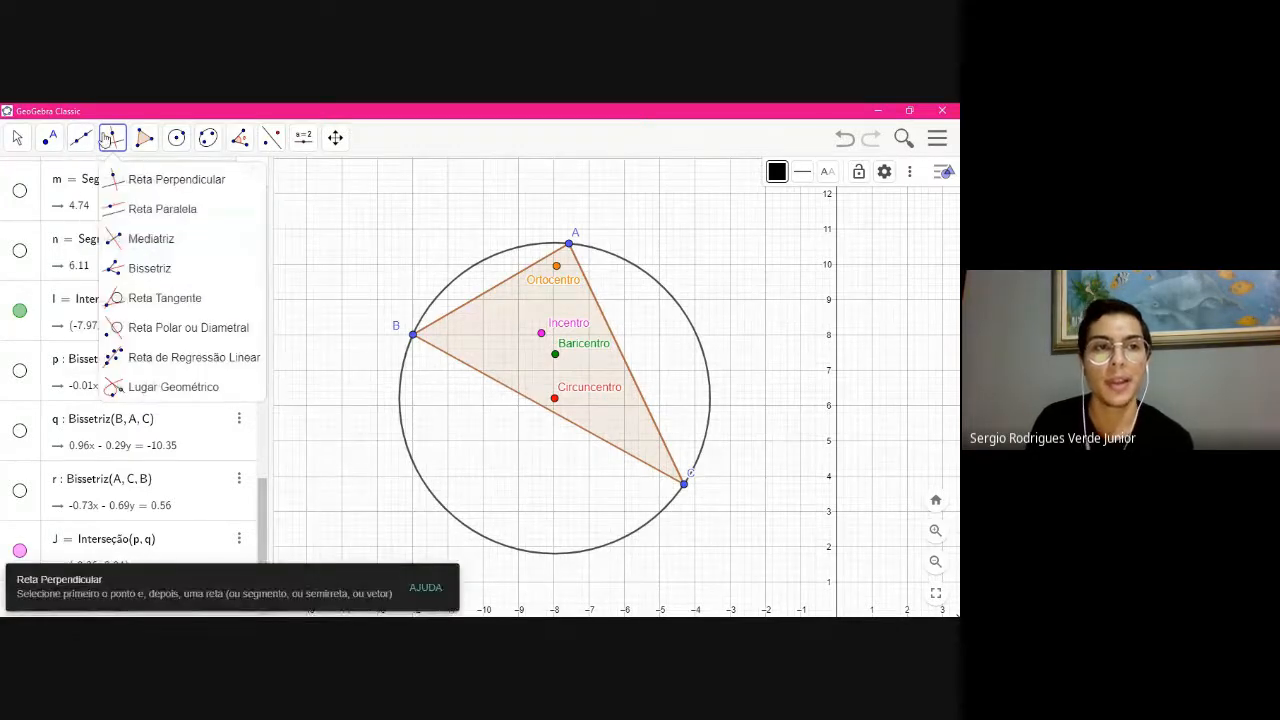
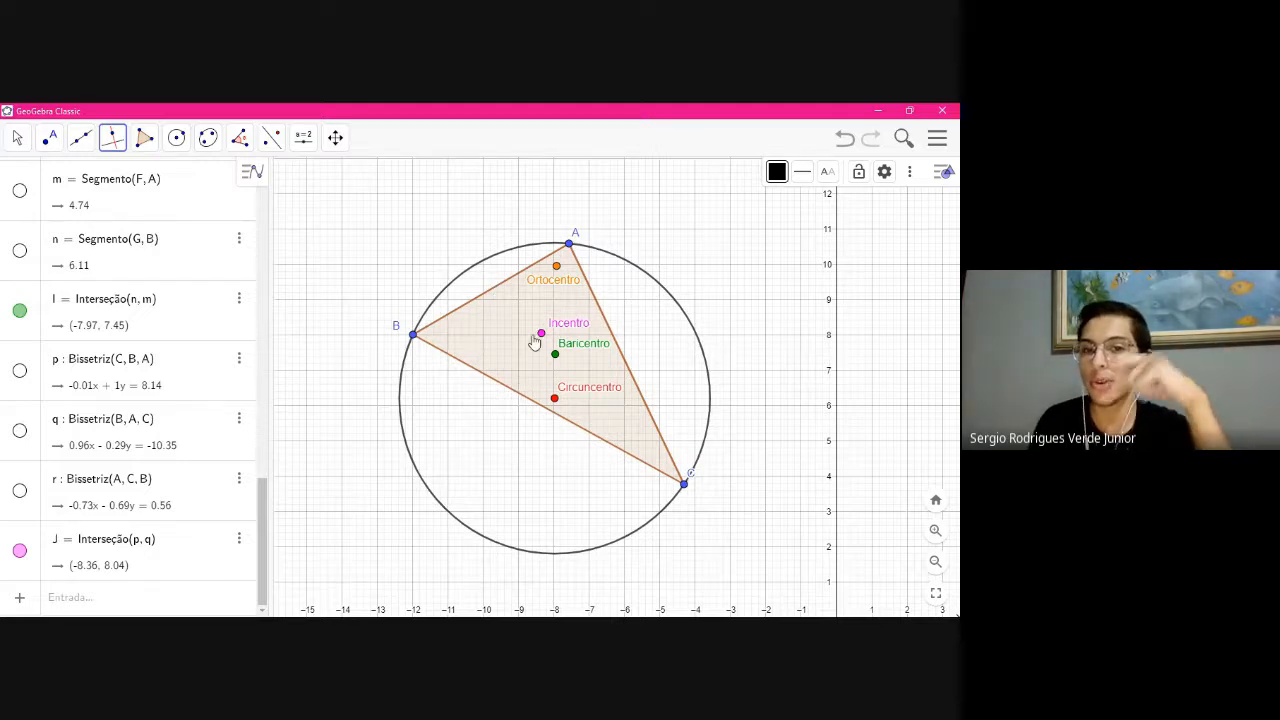
click(109, 145)
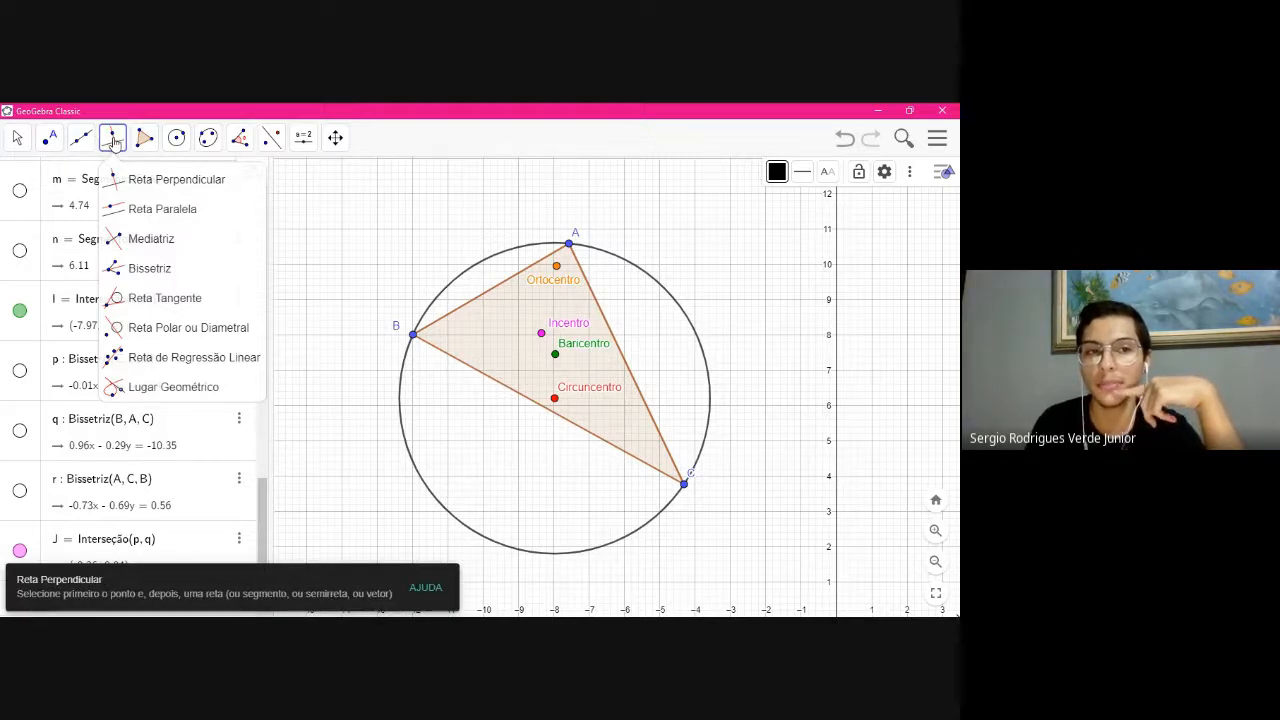
click(145, 184)
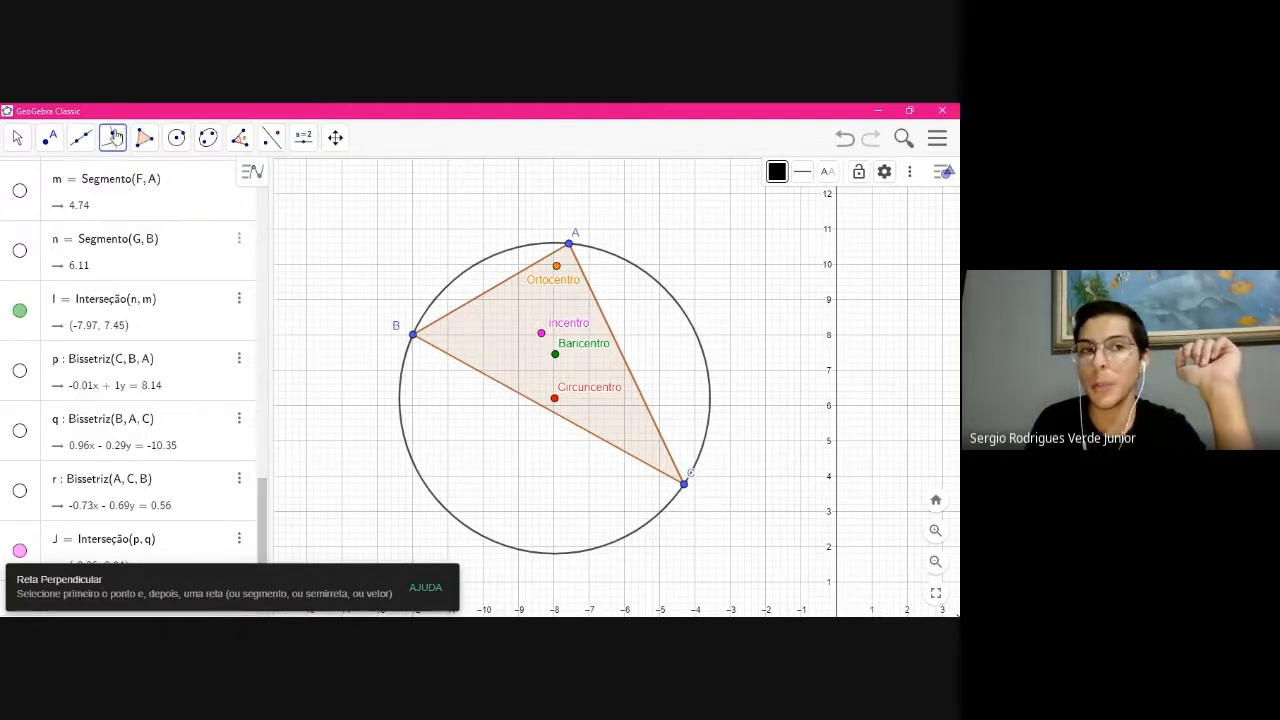
click(502, 388)
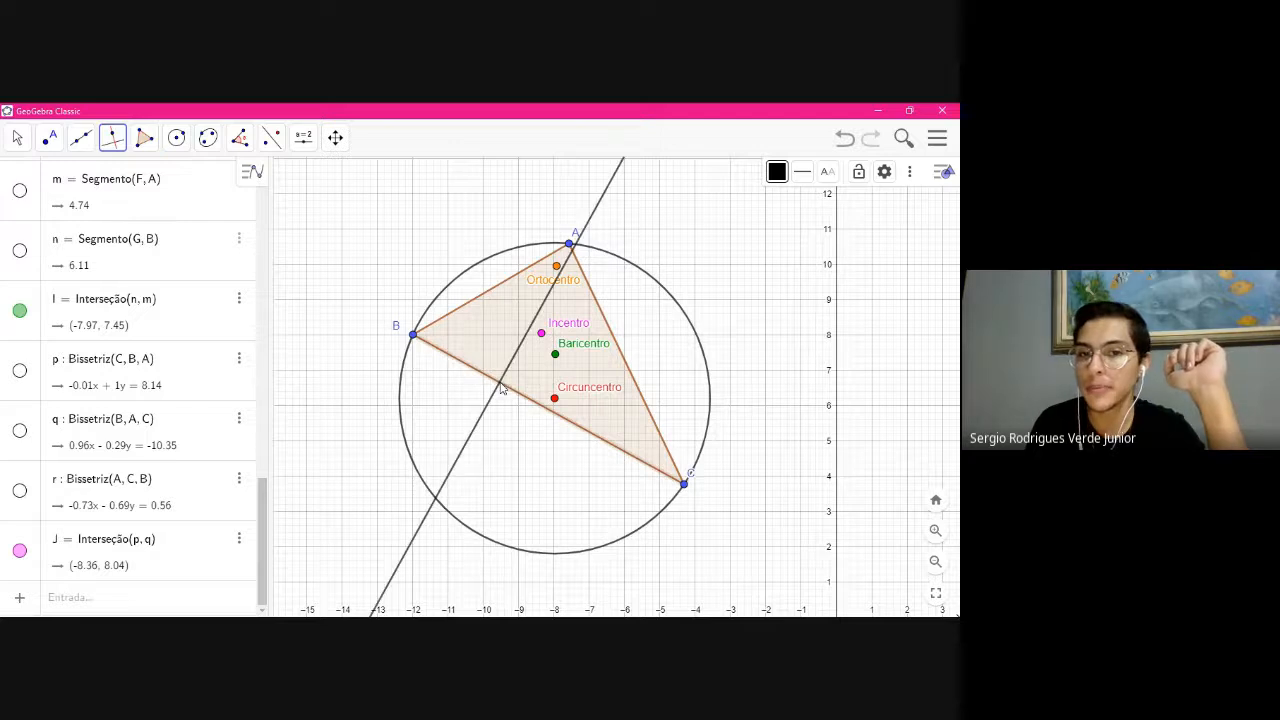
click(542, 335)
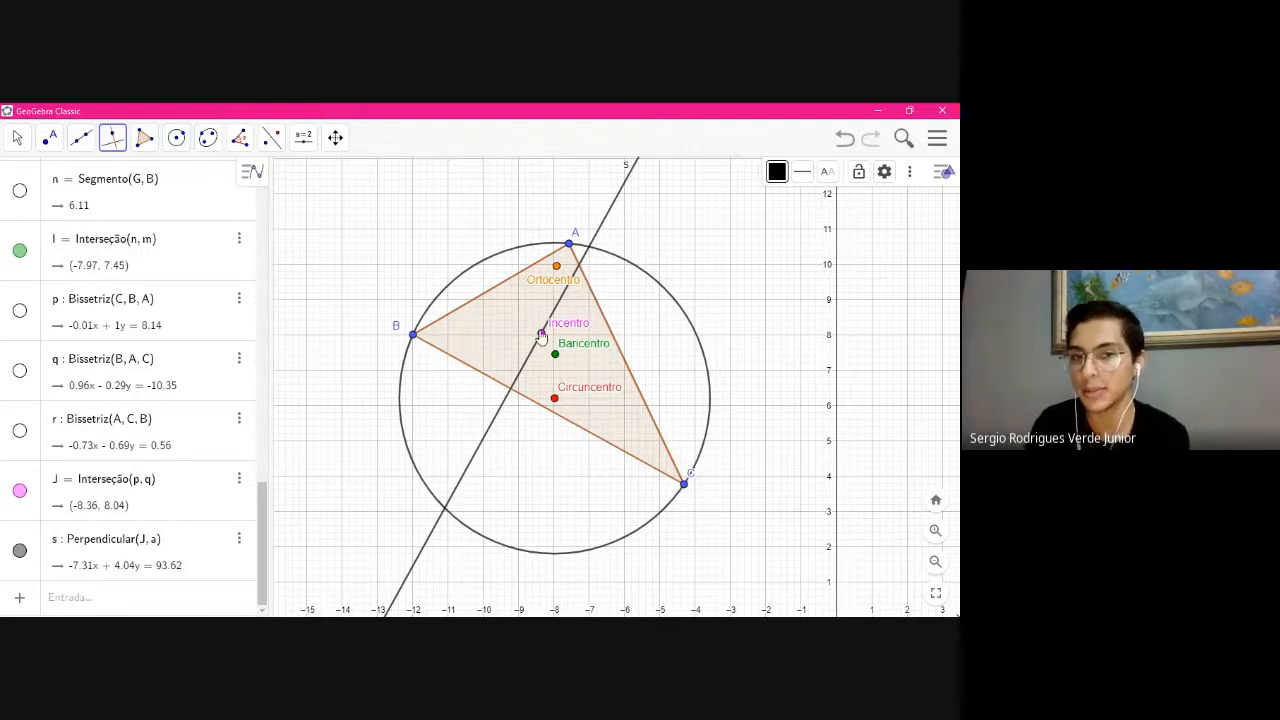
Draw a circle centred at Incentro through the intersection of perpendicular s and side BC
click(176, 138)
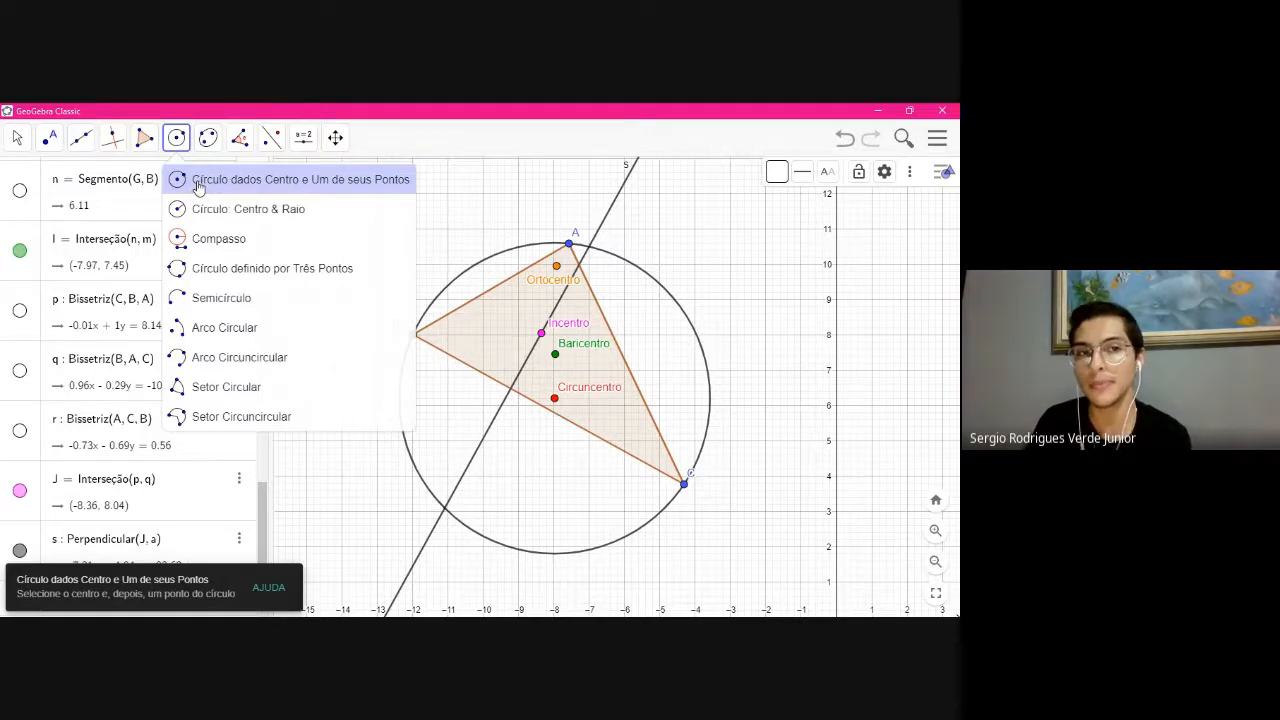
click(198, 186)
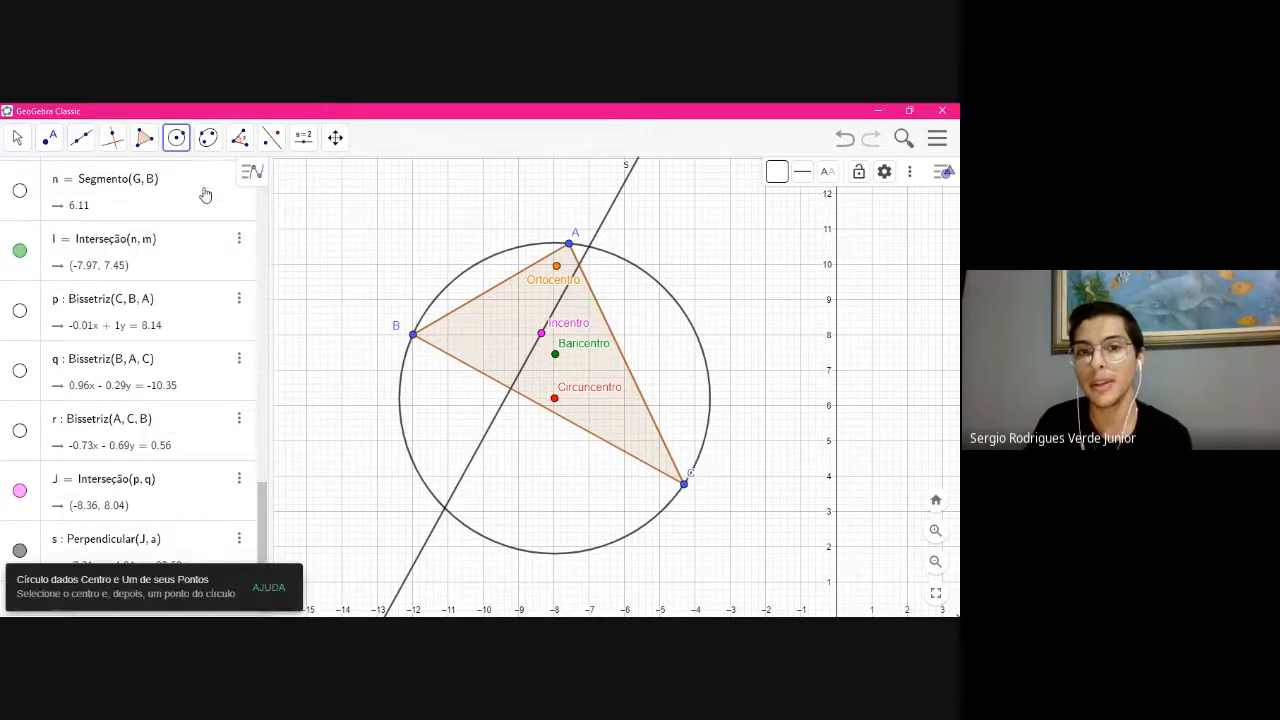
click(541, 334)
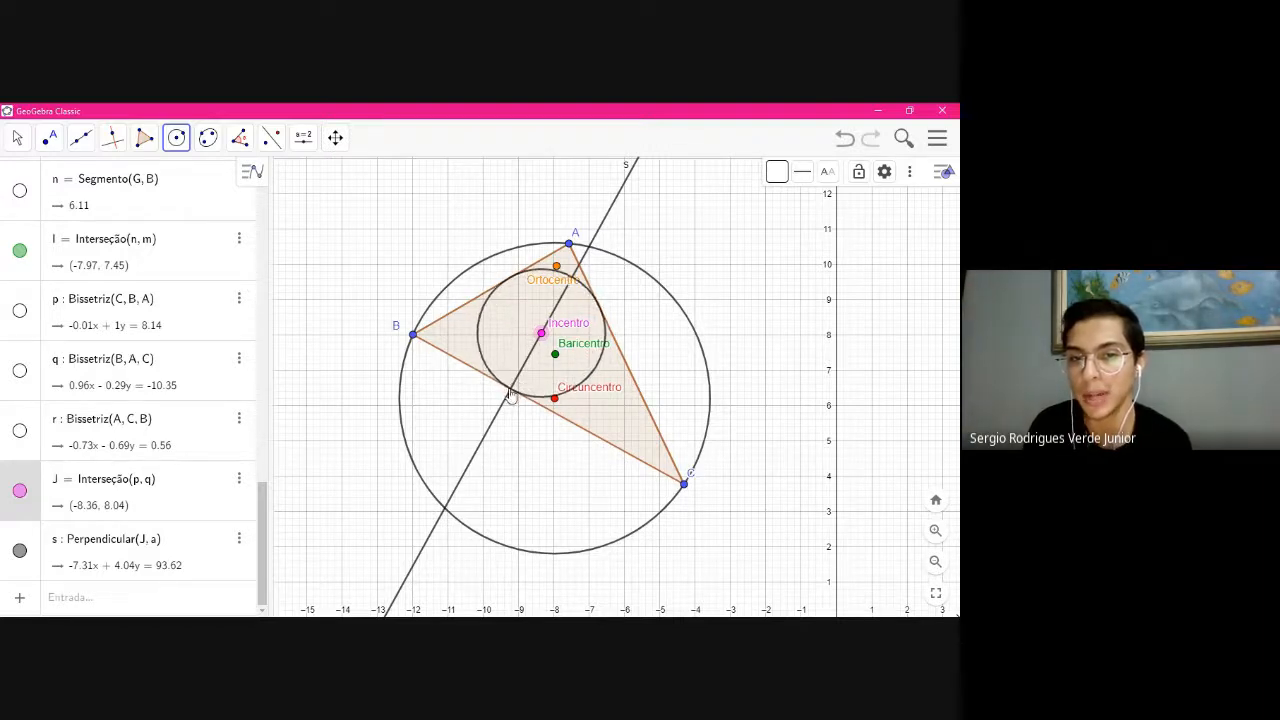
click(512, 392)
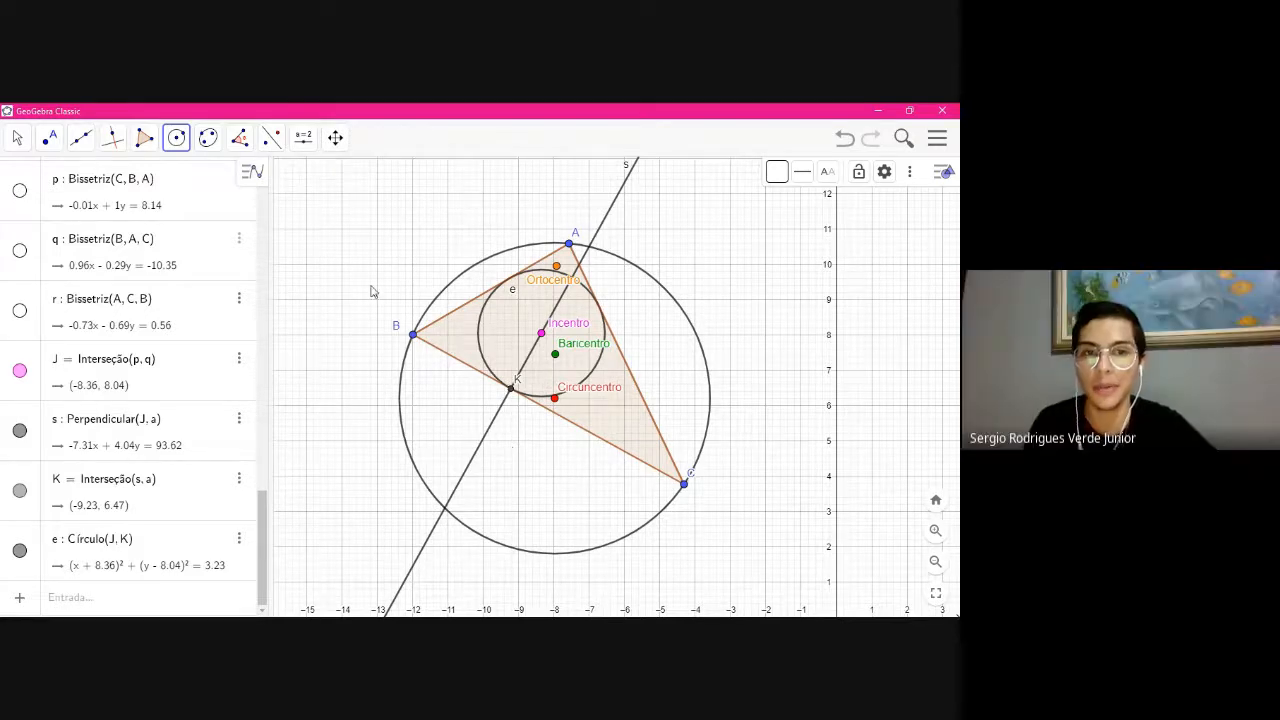
Undo the circle drawn around the Incentro point
click(110, 144)
click(150, 180)
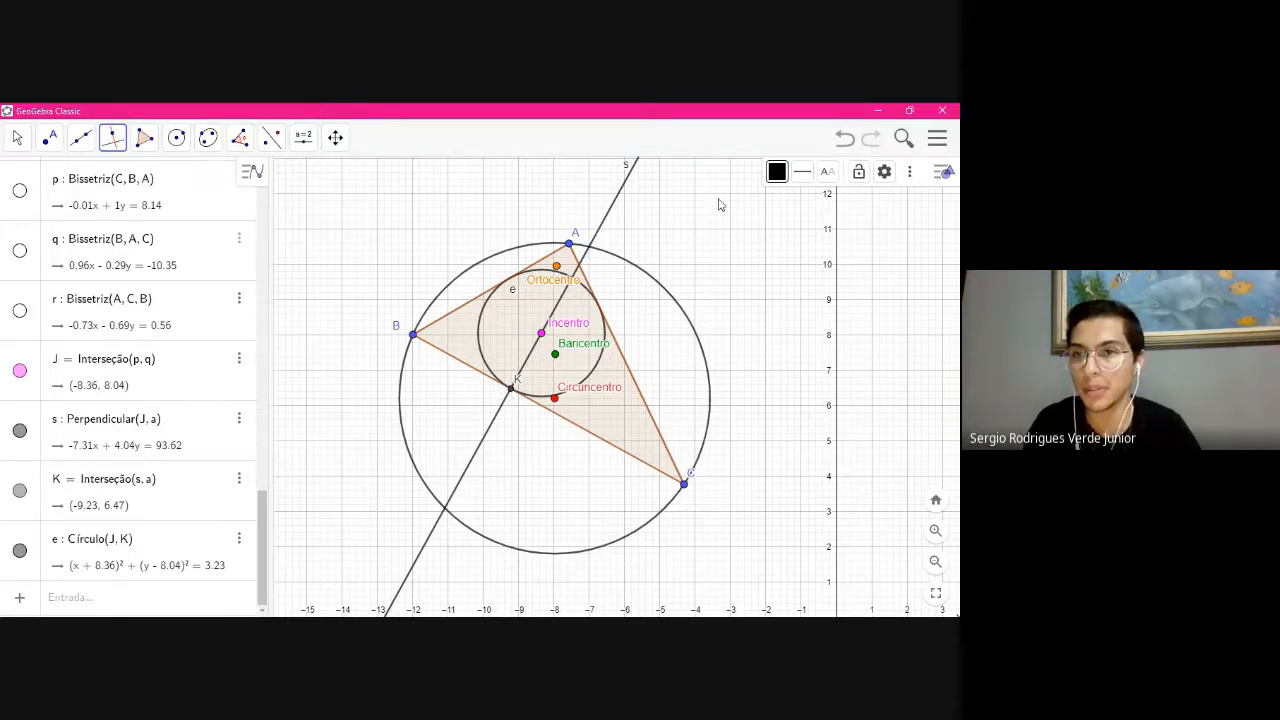
click(846, 138)
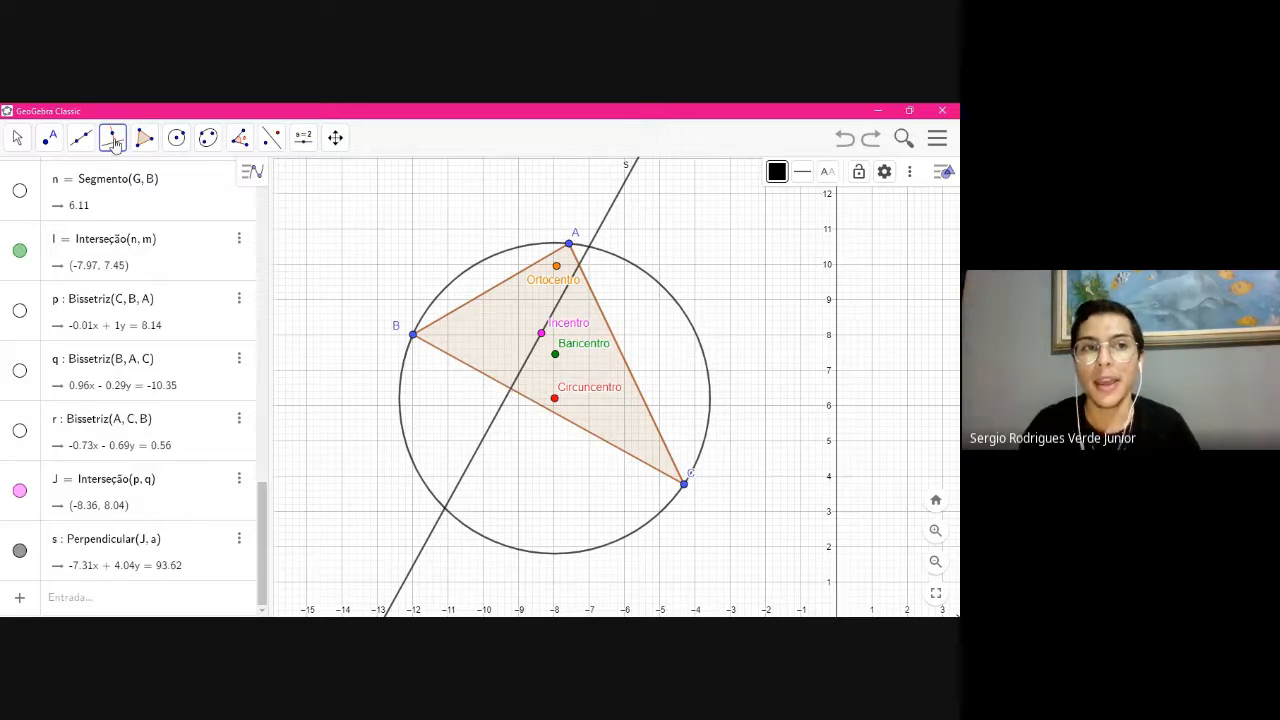
Redraw the inscribed circle, centred at Incentro and passing through the point where perpendicular s meets side BC
click(177, 138)
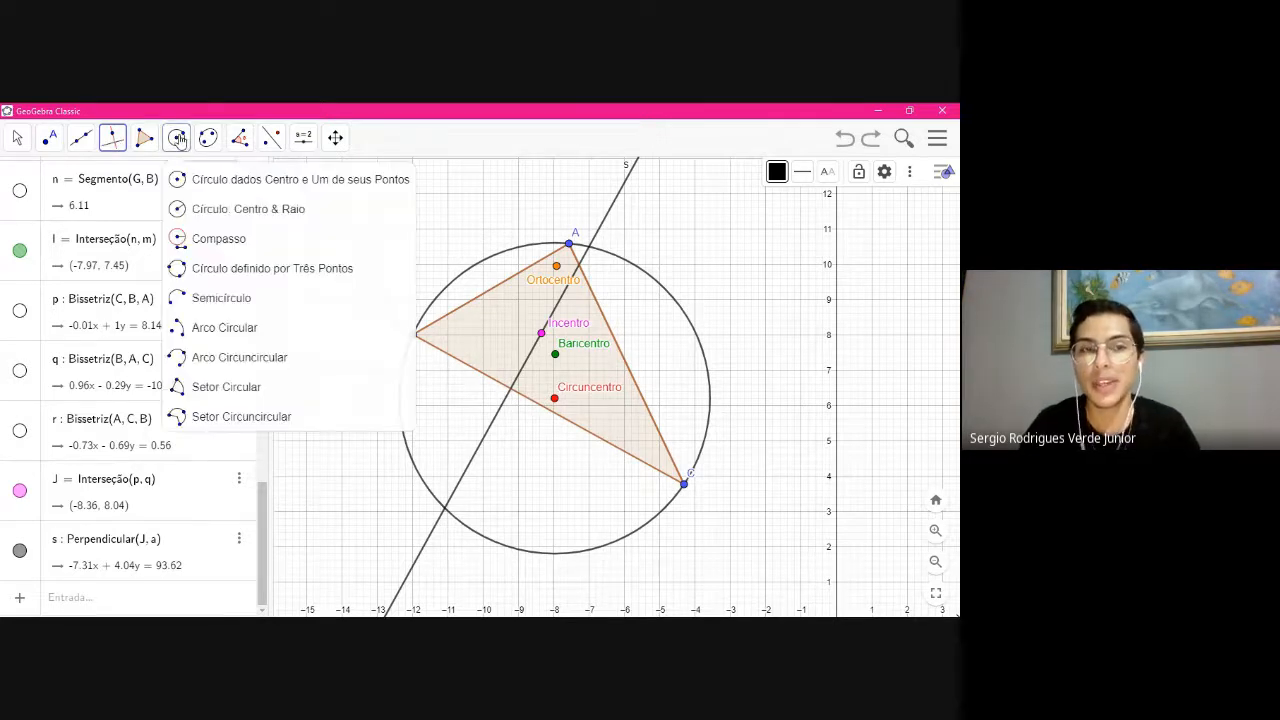
click(250, 187)
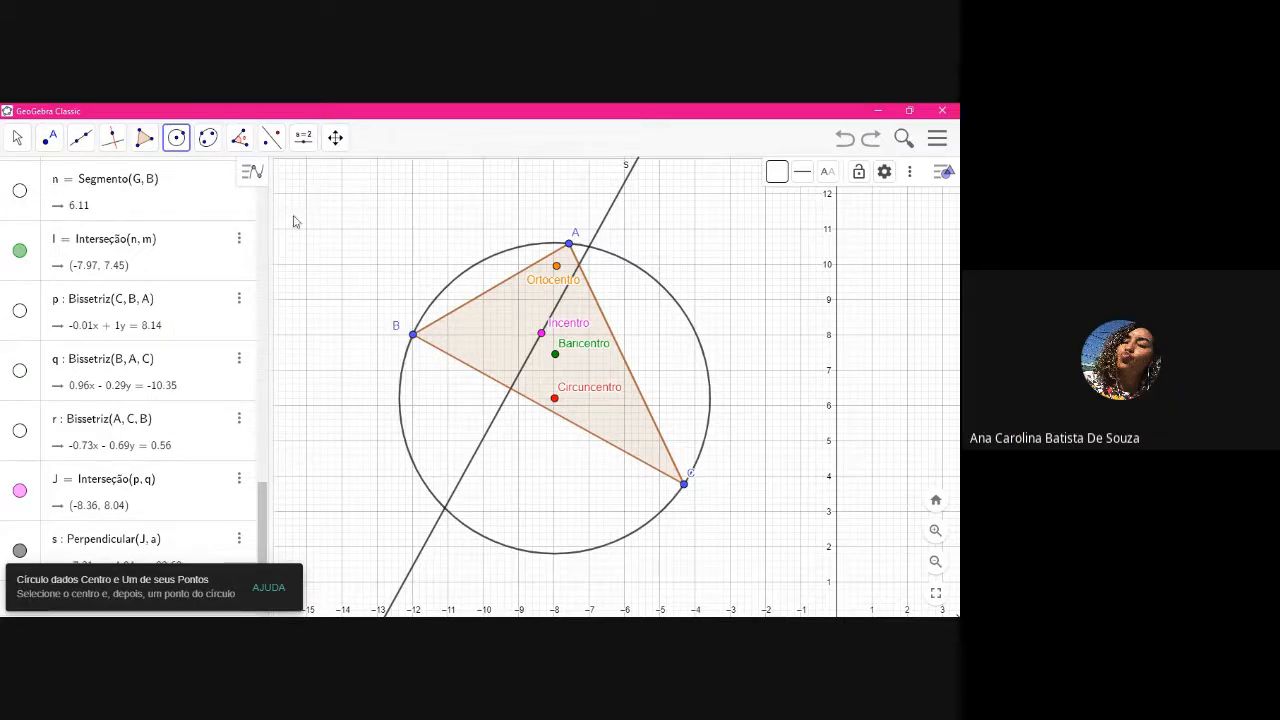
click(177, 140)
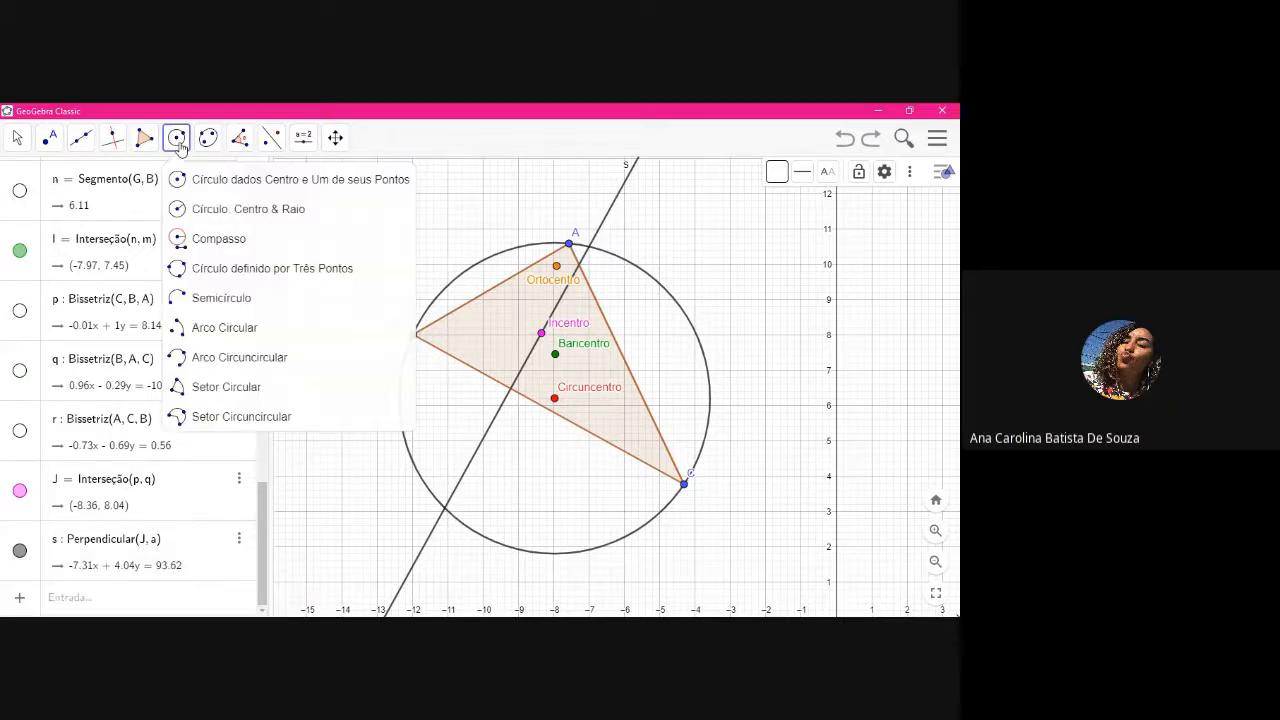
click(323, 181)
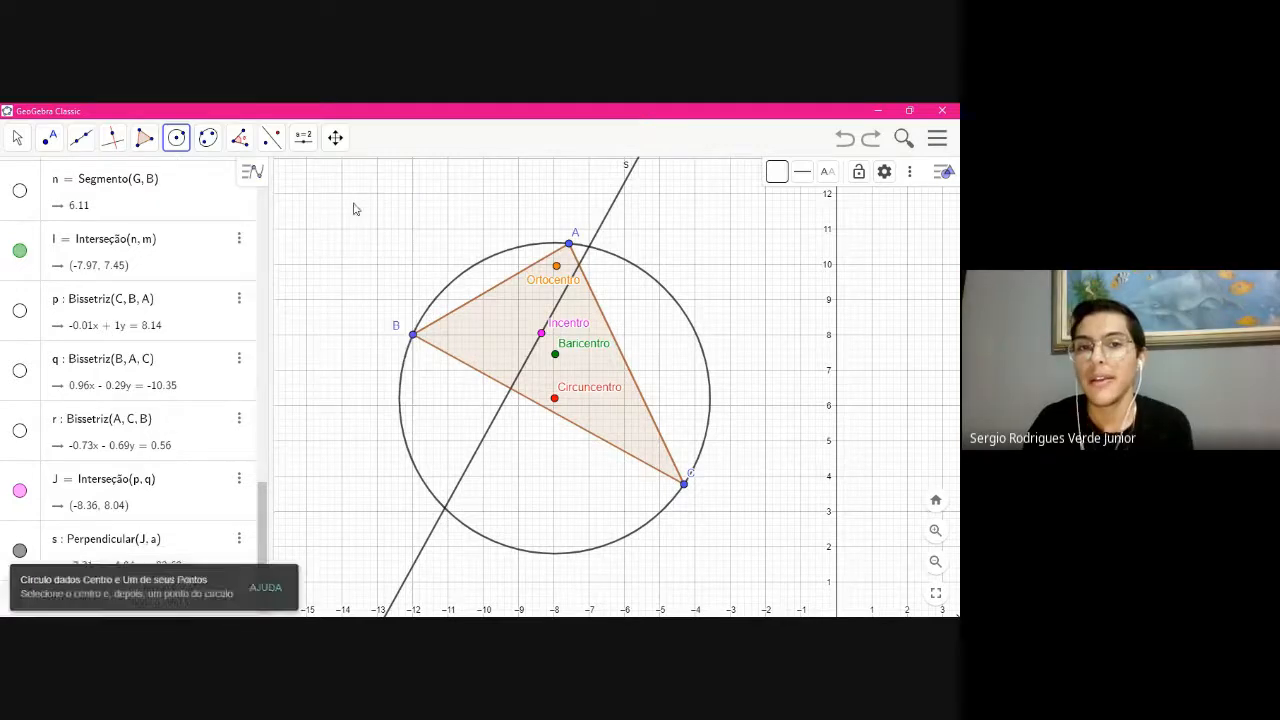
click(541, 336)
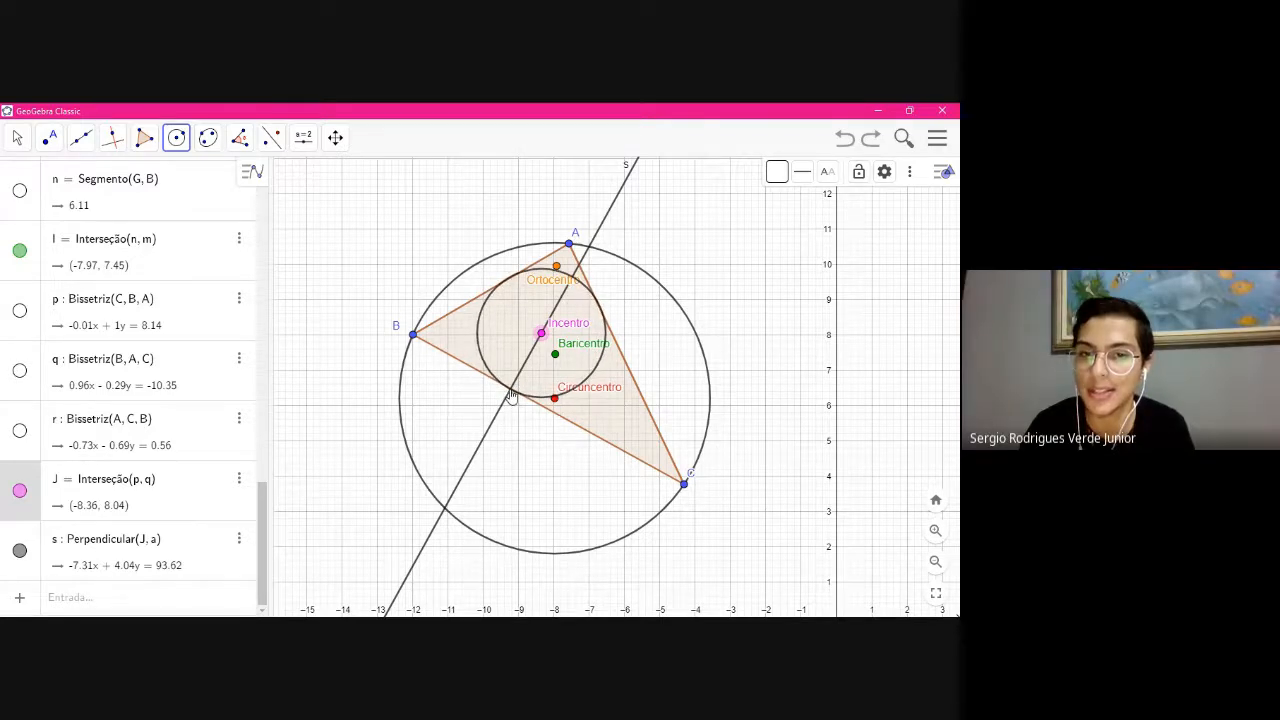
click(511, 390)
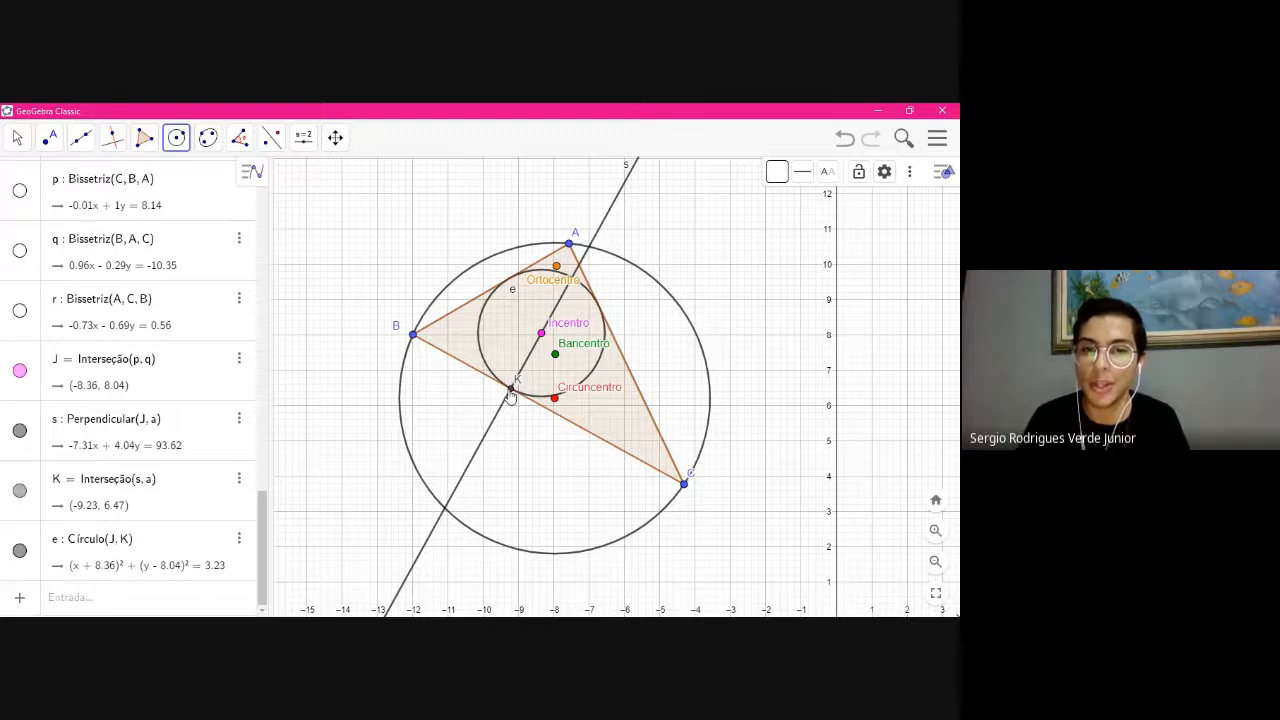
Hide tangency point K, and undo the stray large circle drawn around it
click(20, 492)
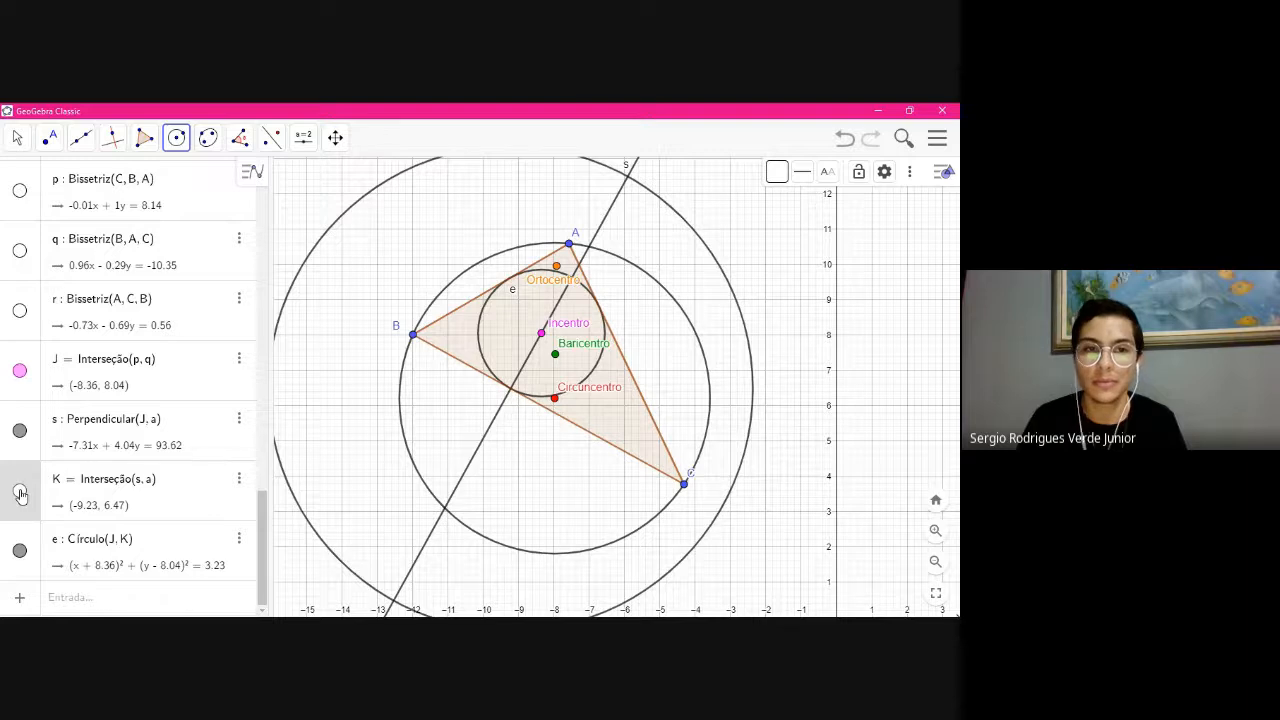
click(719, 240)
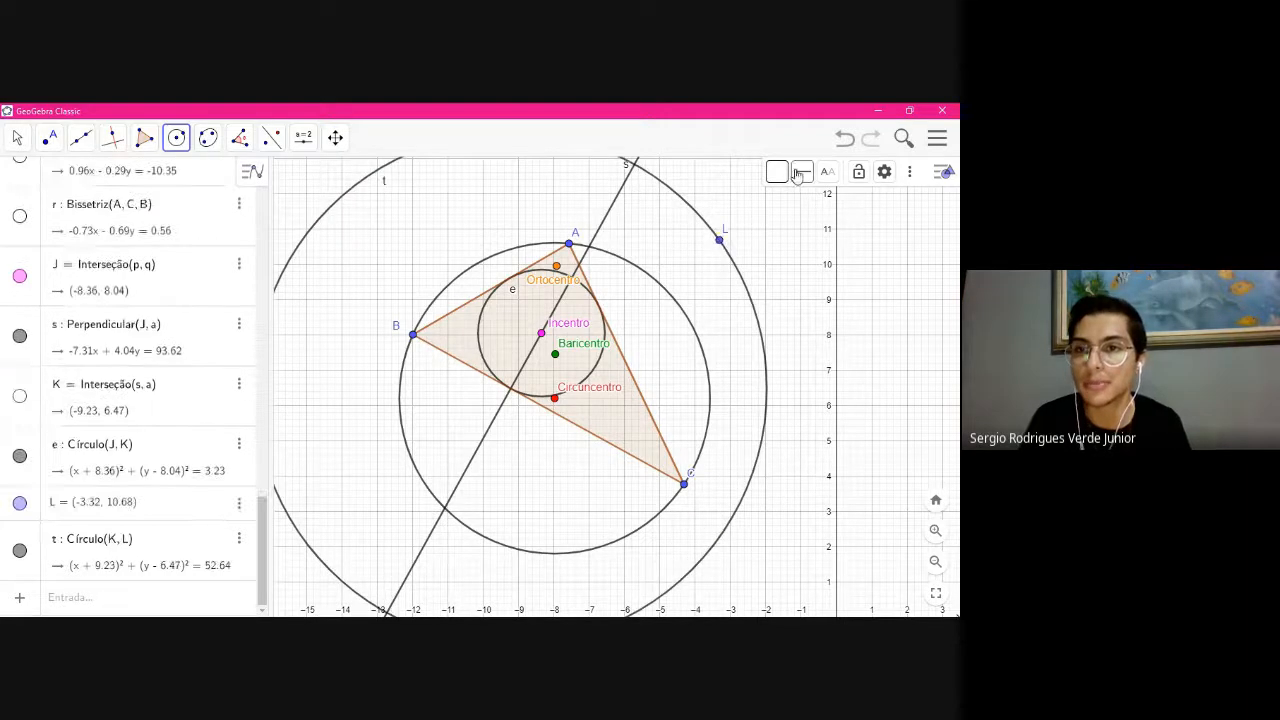
click(845, 139)
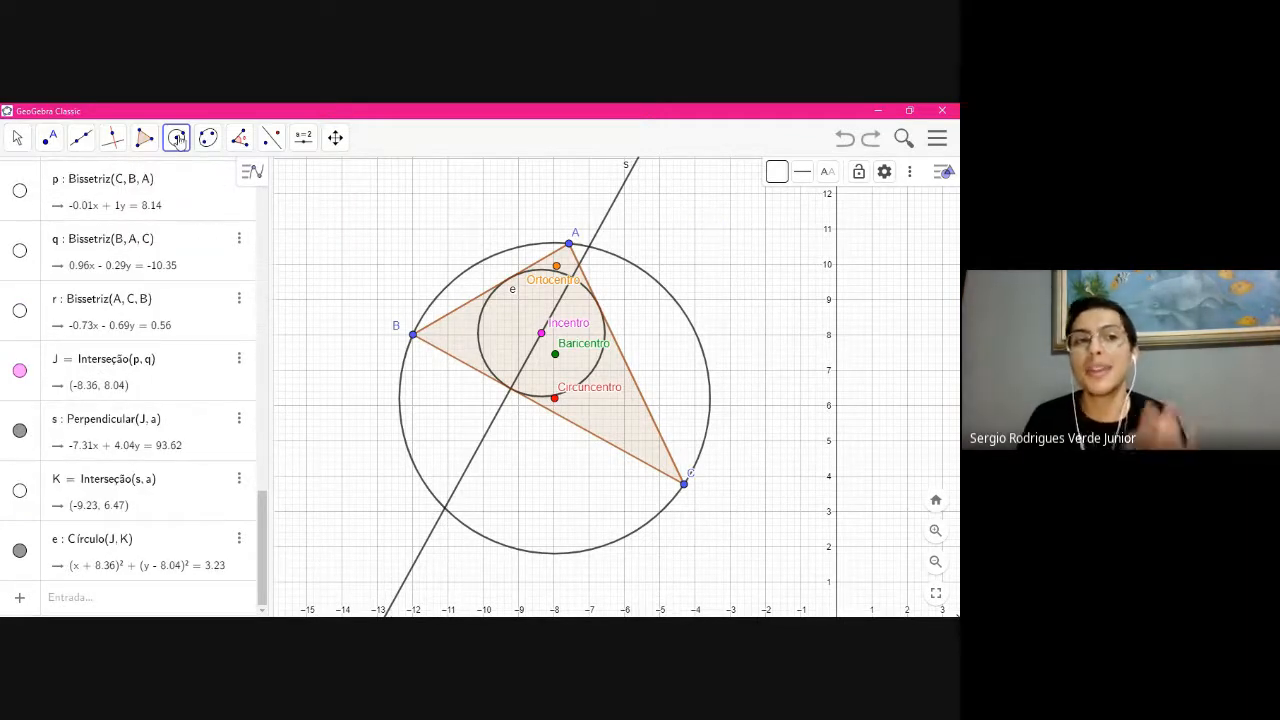
With the Mover tool, hide point K, perpendicular line s and the label of the inscribed circle
click(17, 138)
click(38, 180)
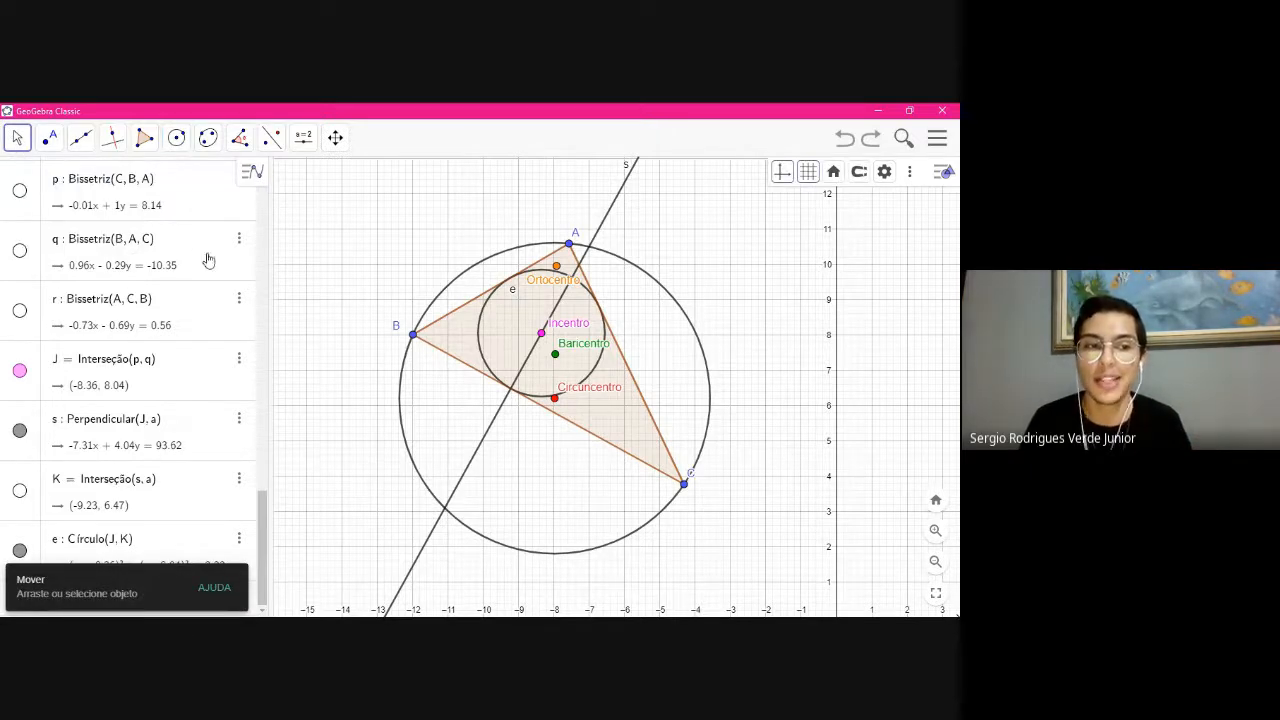
click(19, 490)
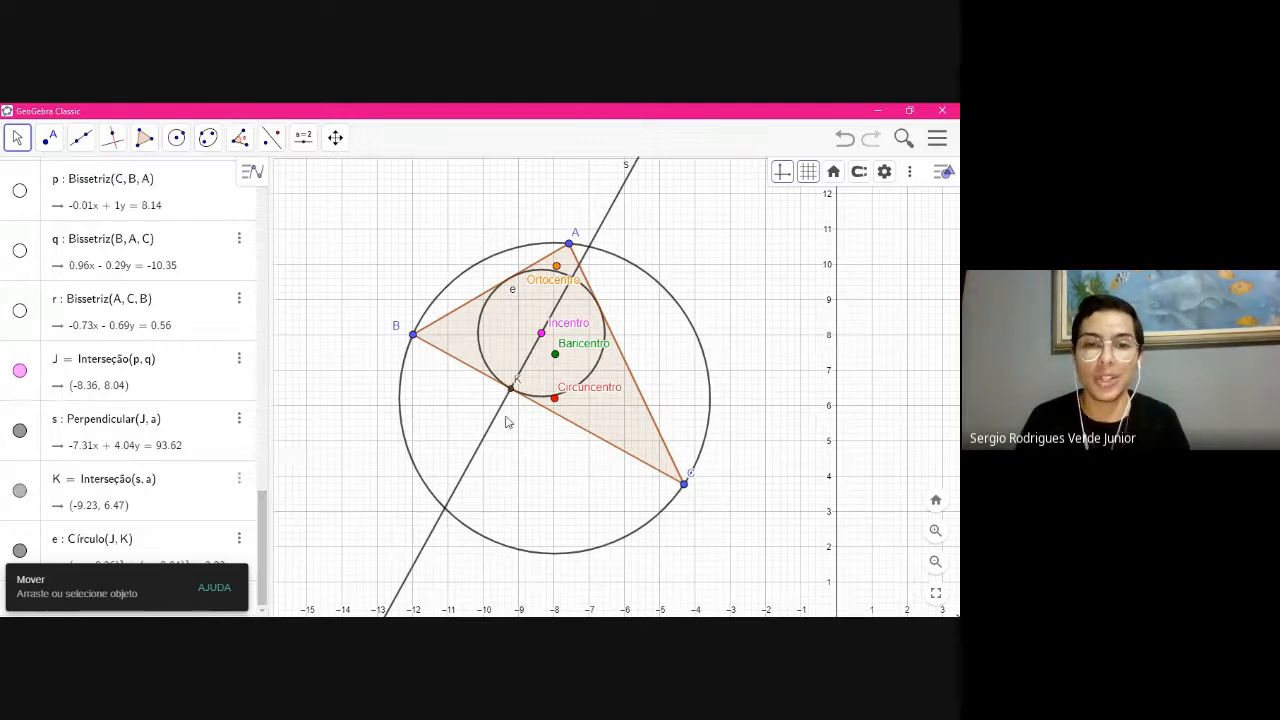
click(19, 491)
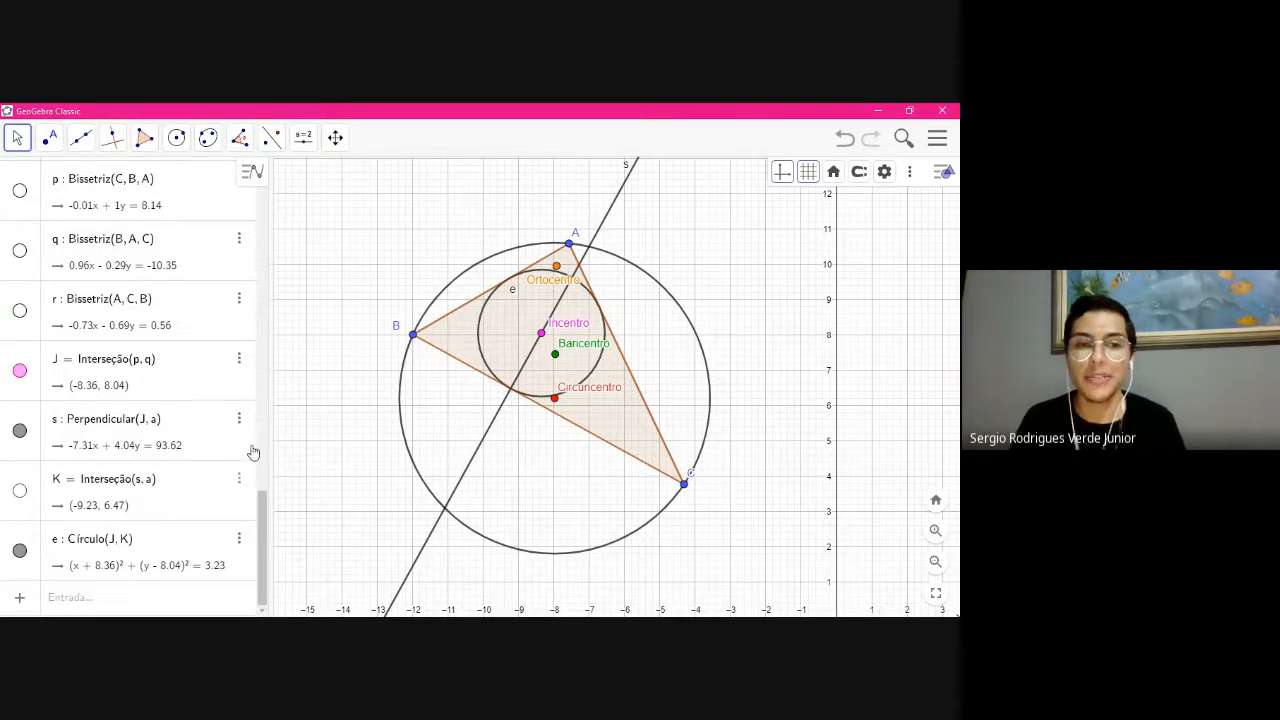
click(19, 432)
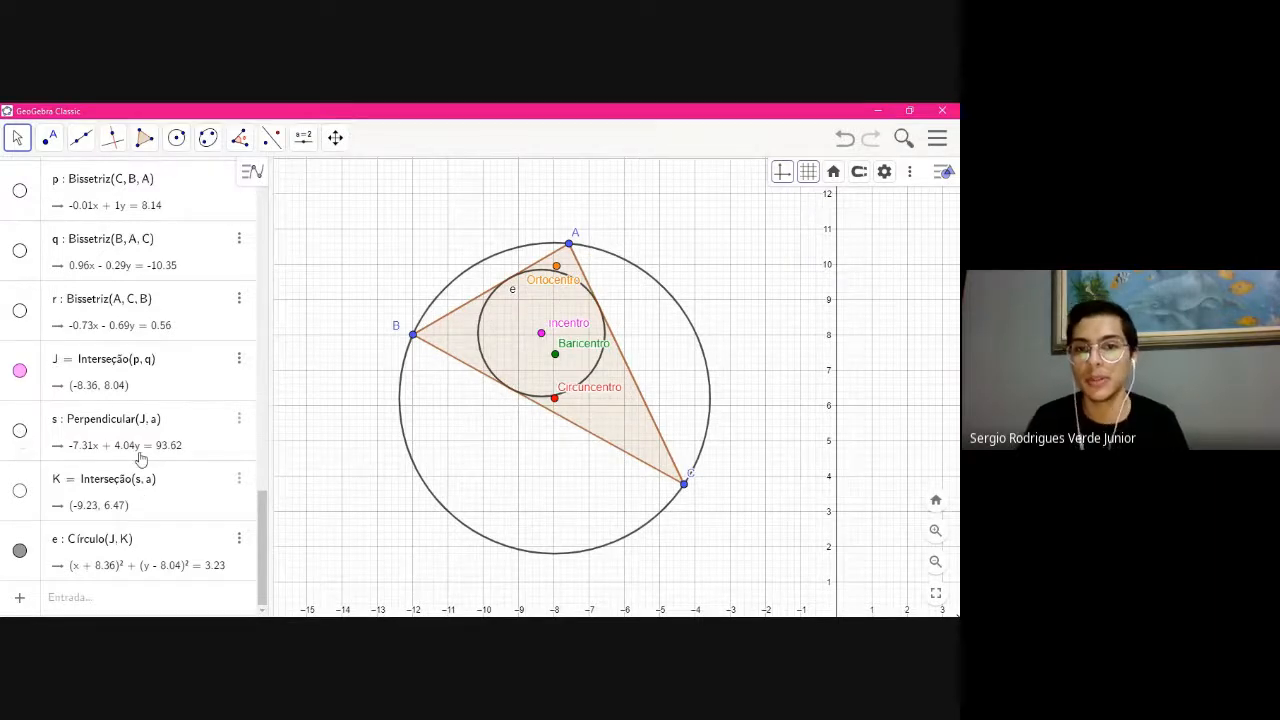
right_click(482, 323)
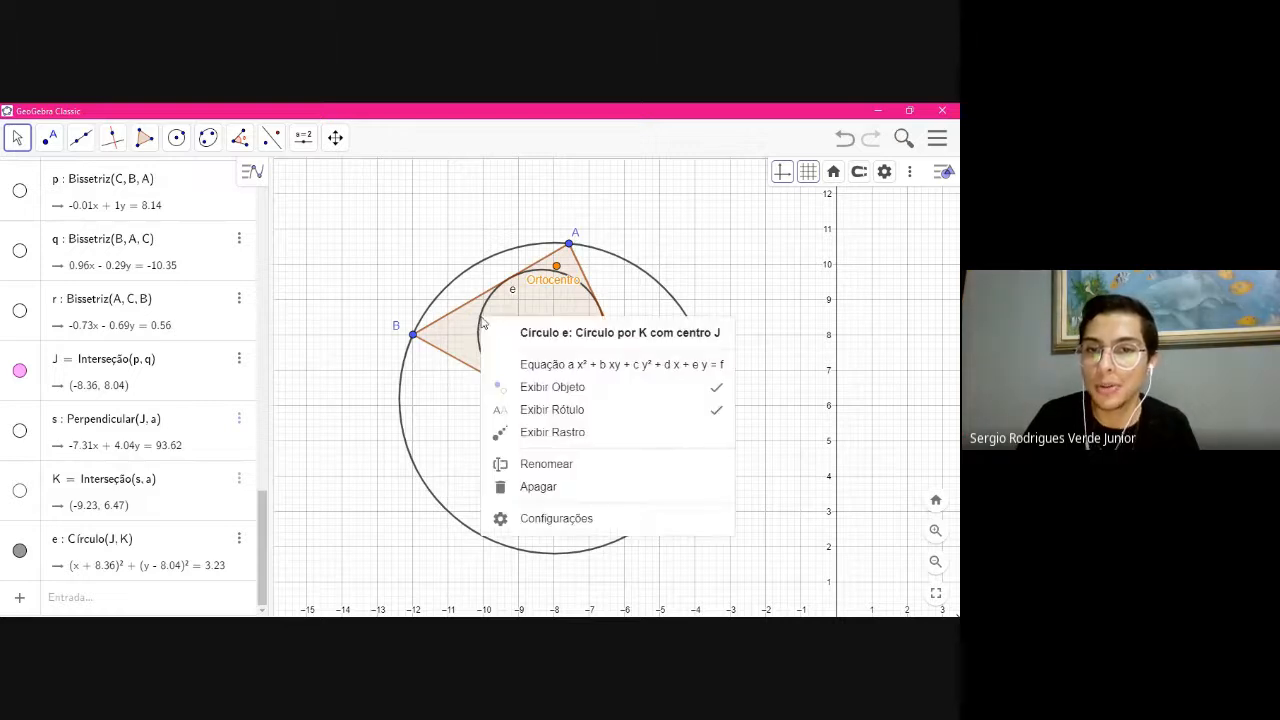
click(712, 416)
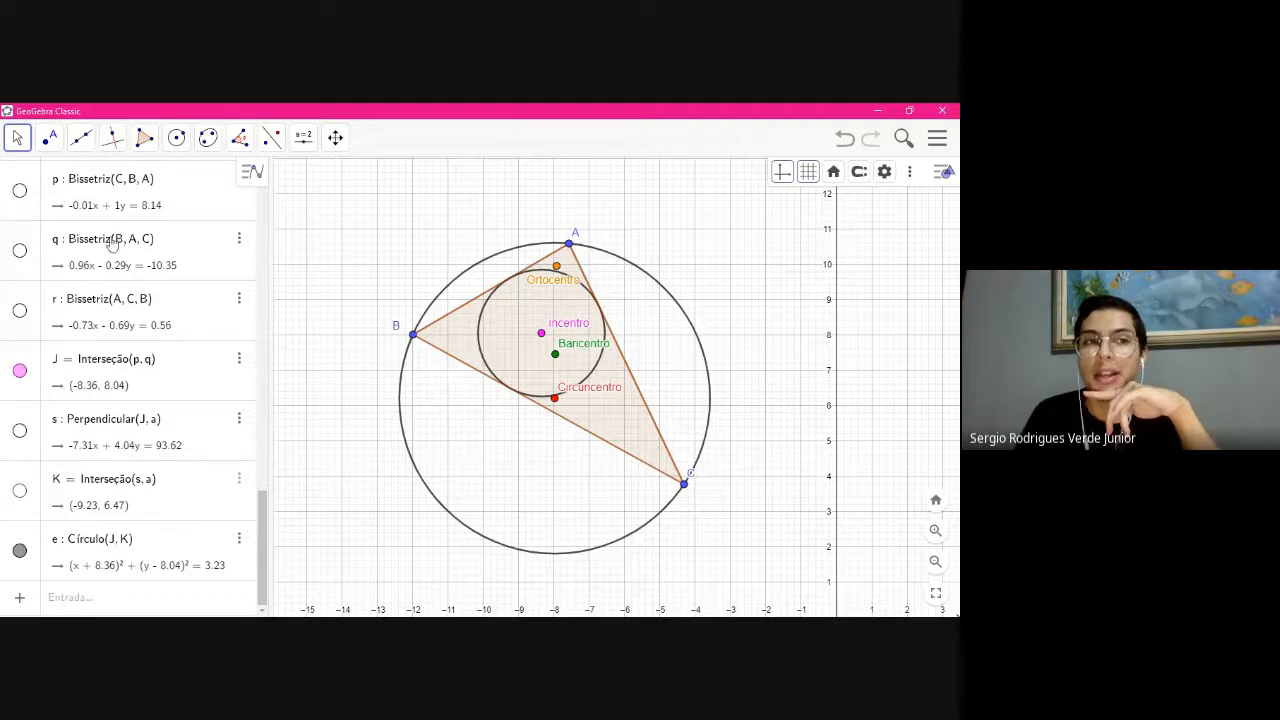
Reshape the triangle by moving vertex B to about (-12, 6.5)
drag(413, 342, 404, 401)
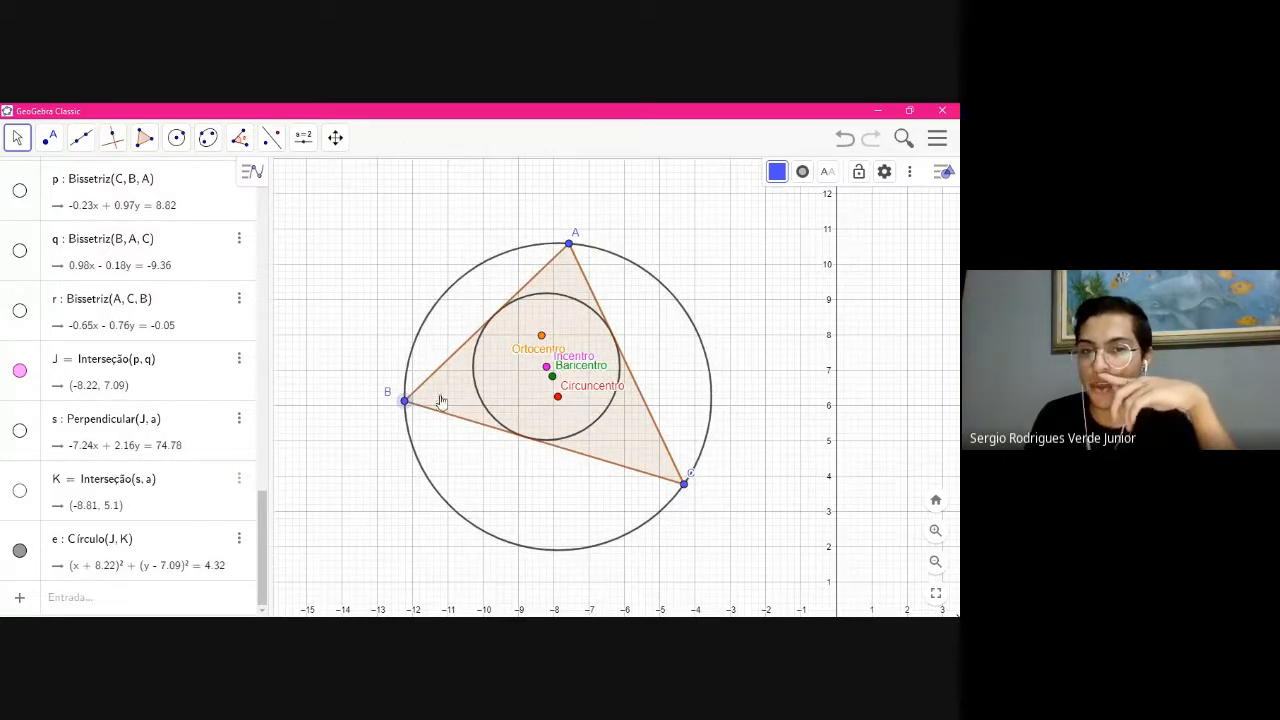
drag(405, 401, 412, 389)
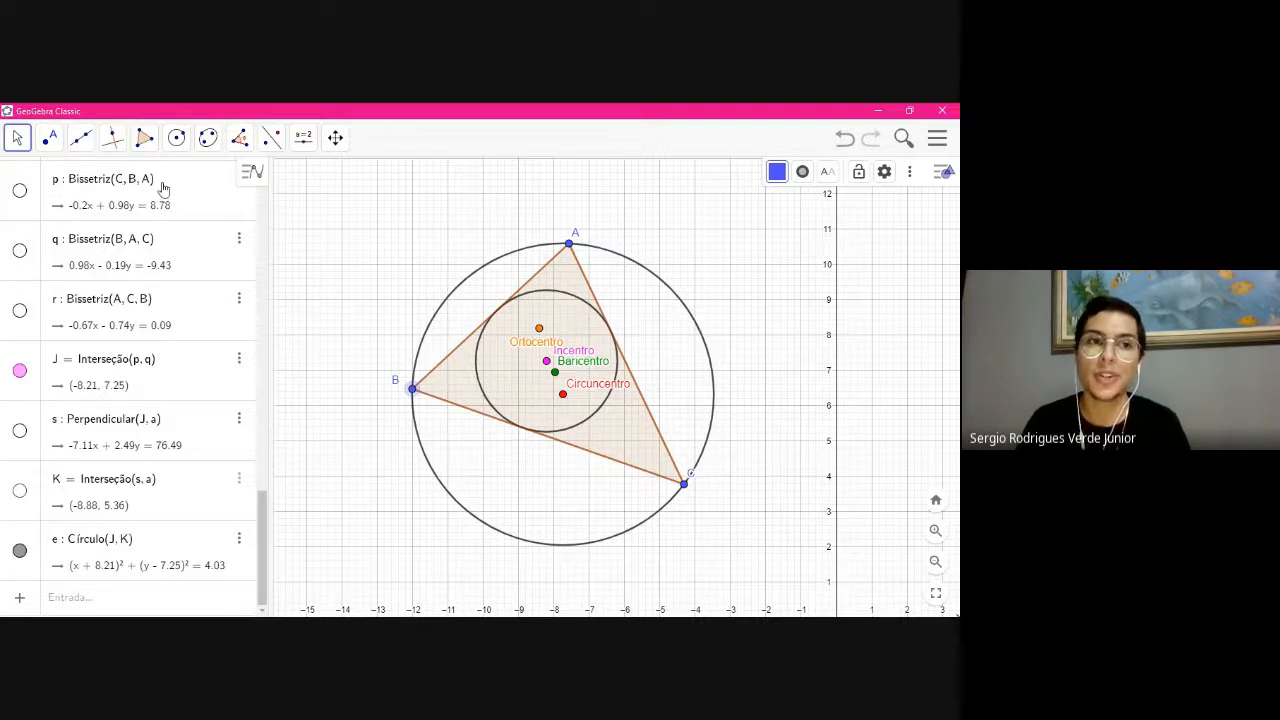
Draw a line through the Ortocentro and Circuncentro points, and return to the Mover tool
click(82, 138)
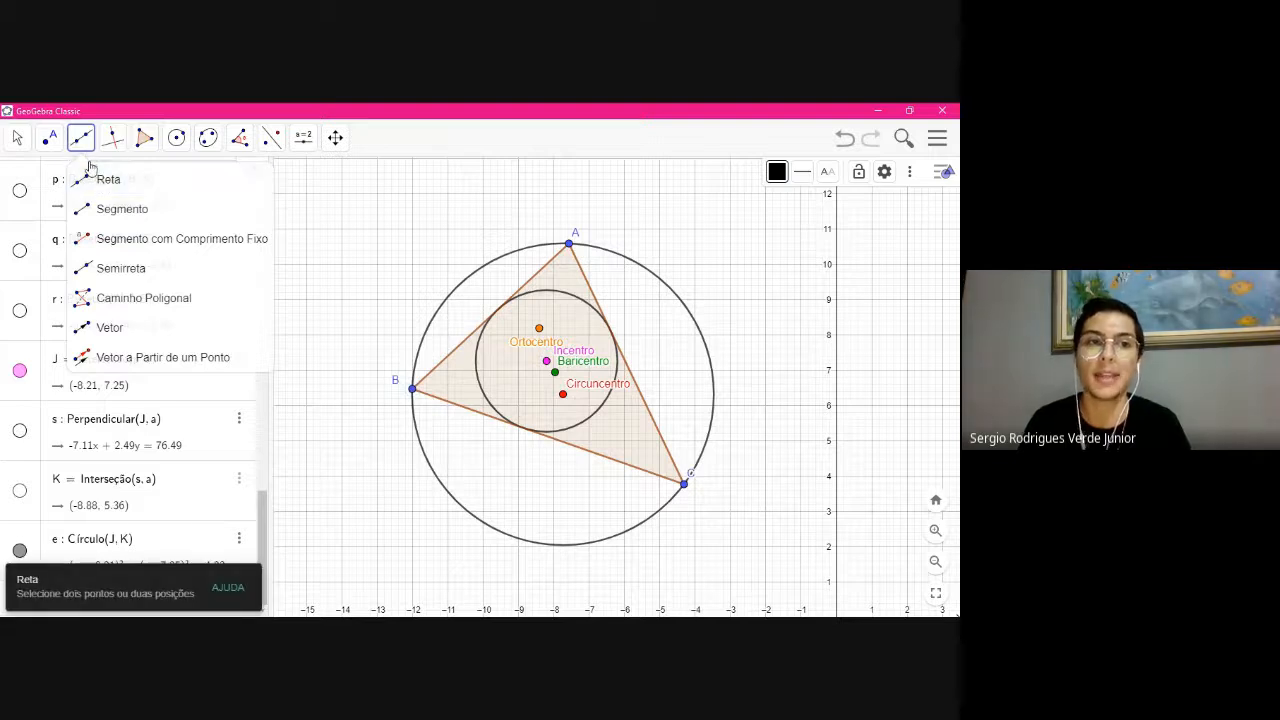
click(104, 181)
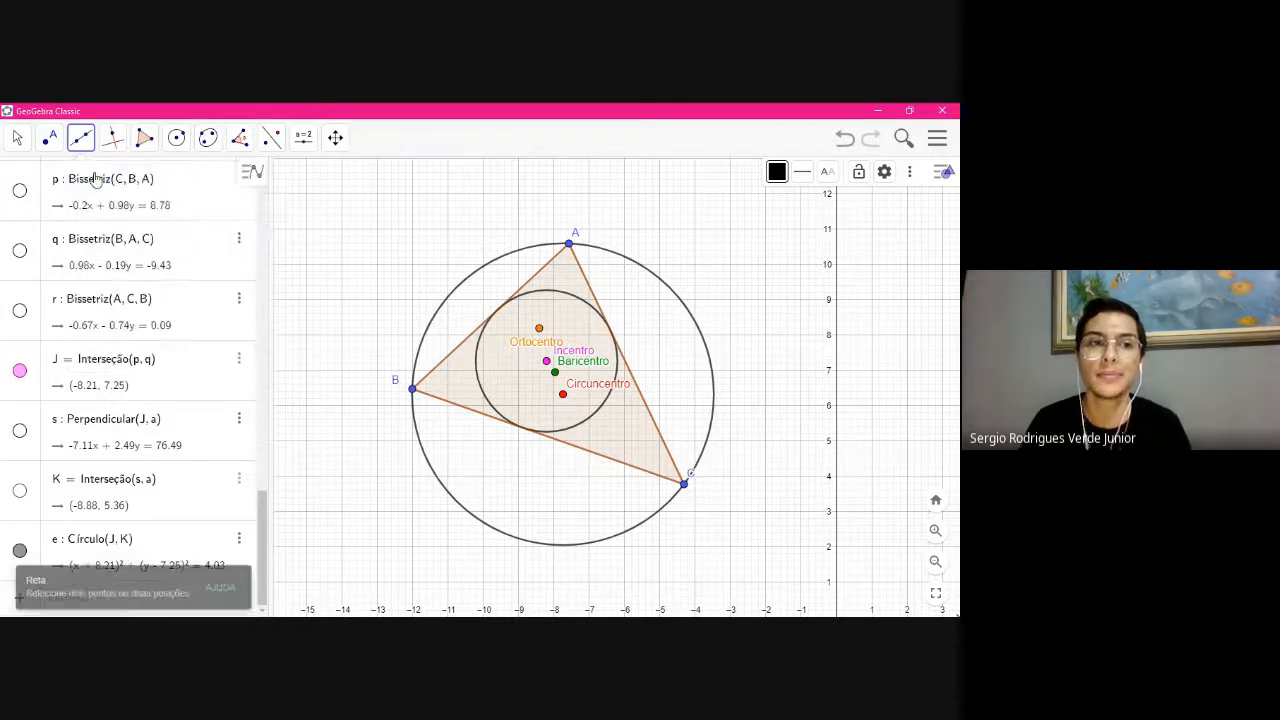
click(538, 329)
click(562, 394)
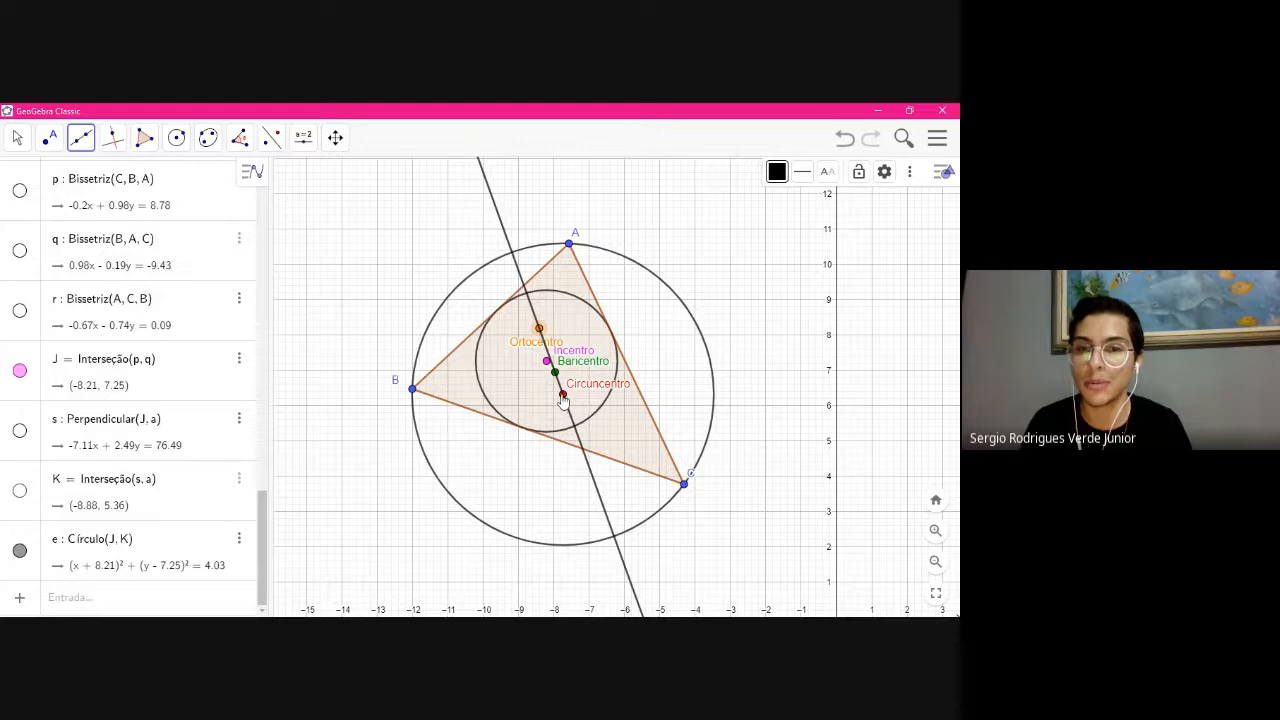
click(563, 396)
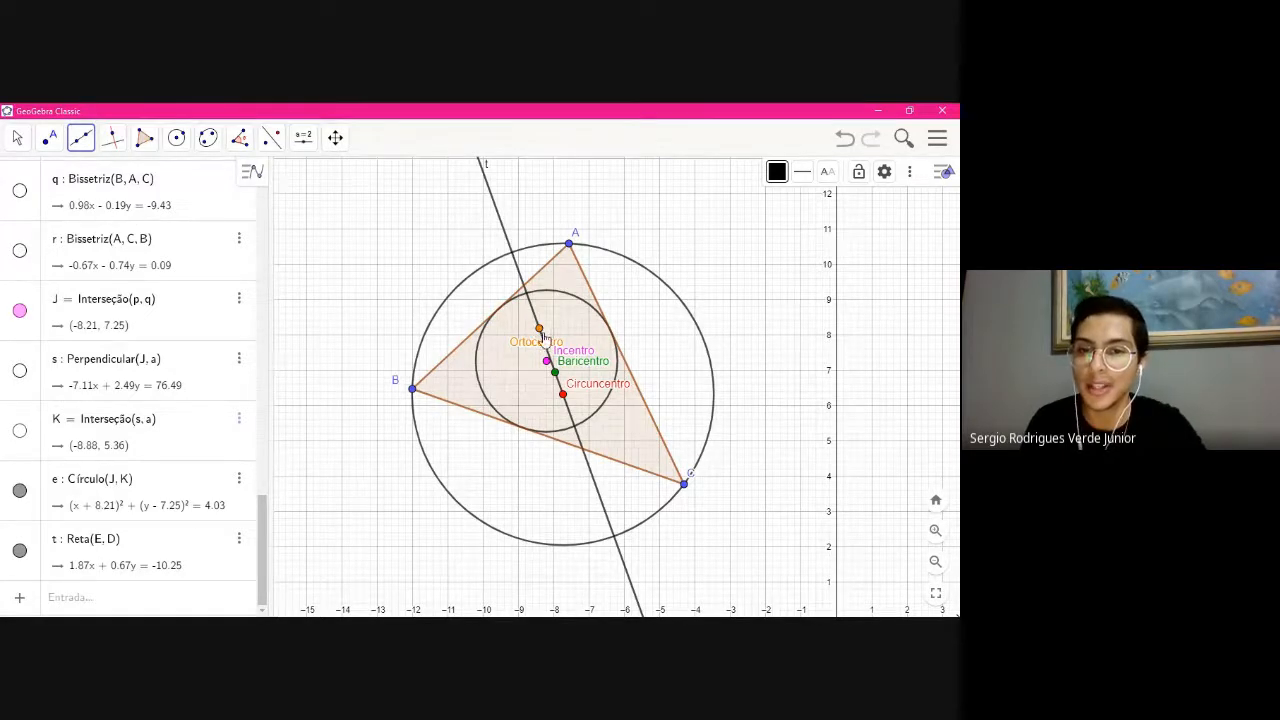
click(17, 140)
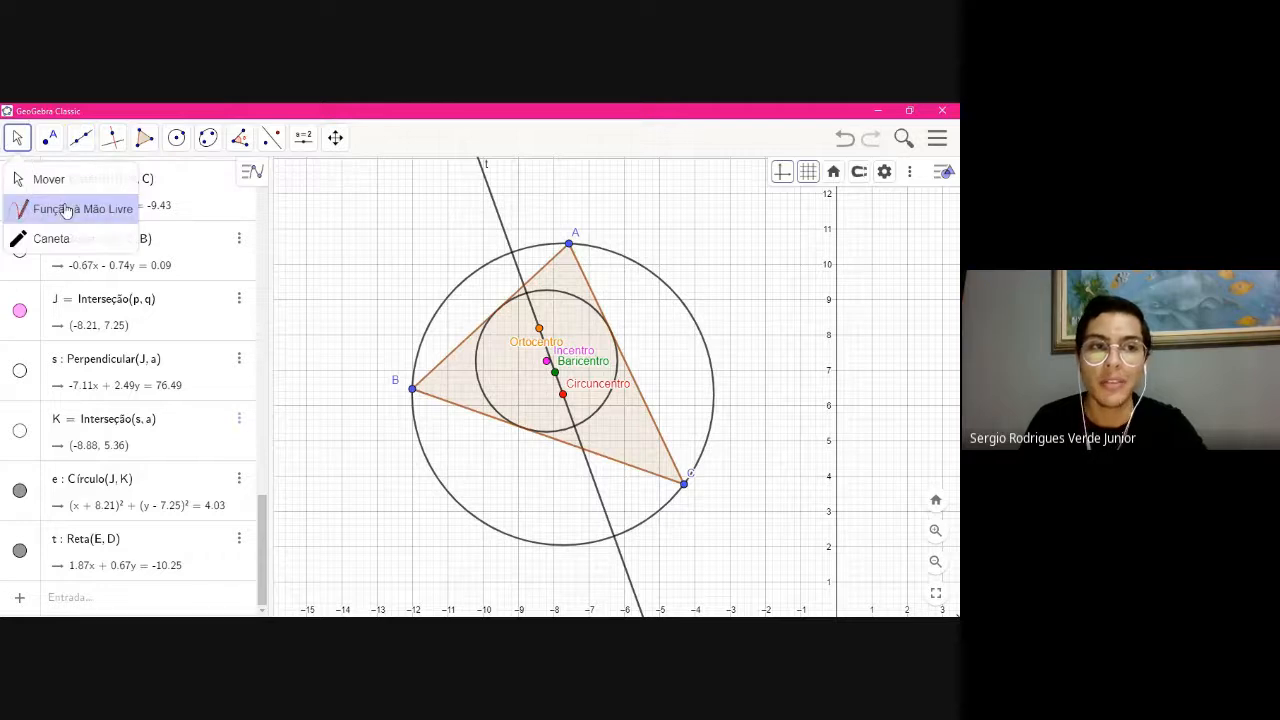
Reshape the triangle to be nearly equilateral, with vertex A at (-8, 9), B at (-11, 4) and C at (-5, 4)
click(48, 180)
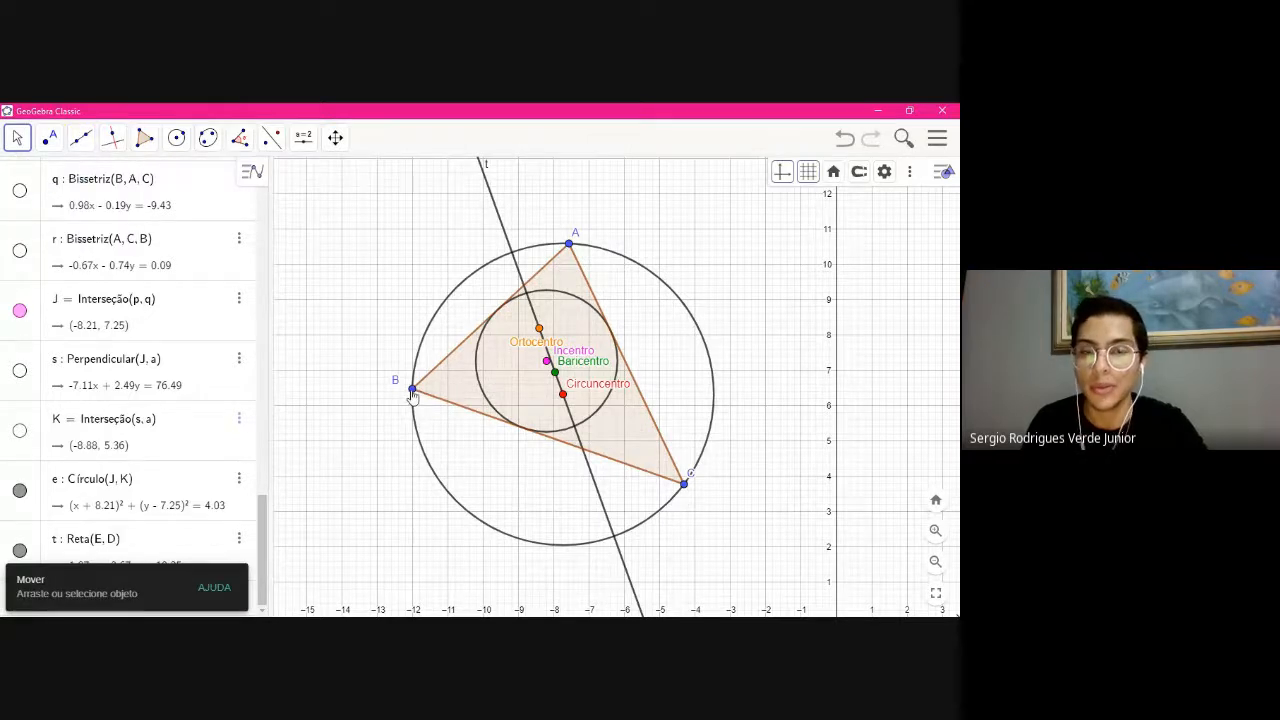
drag(413, 396, 415, 483)
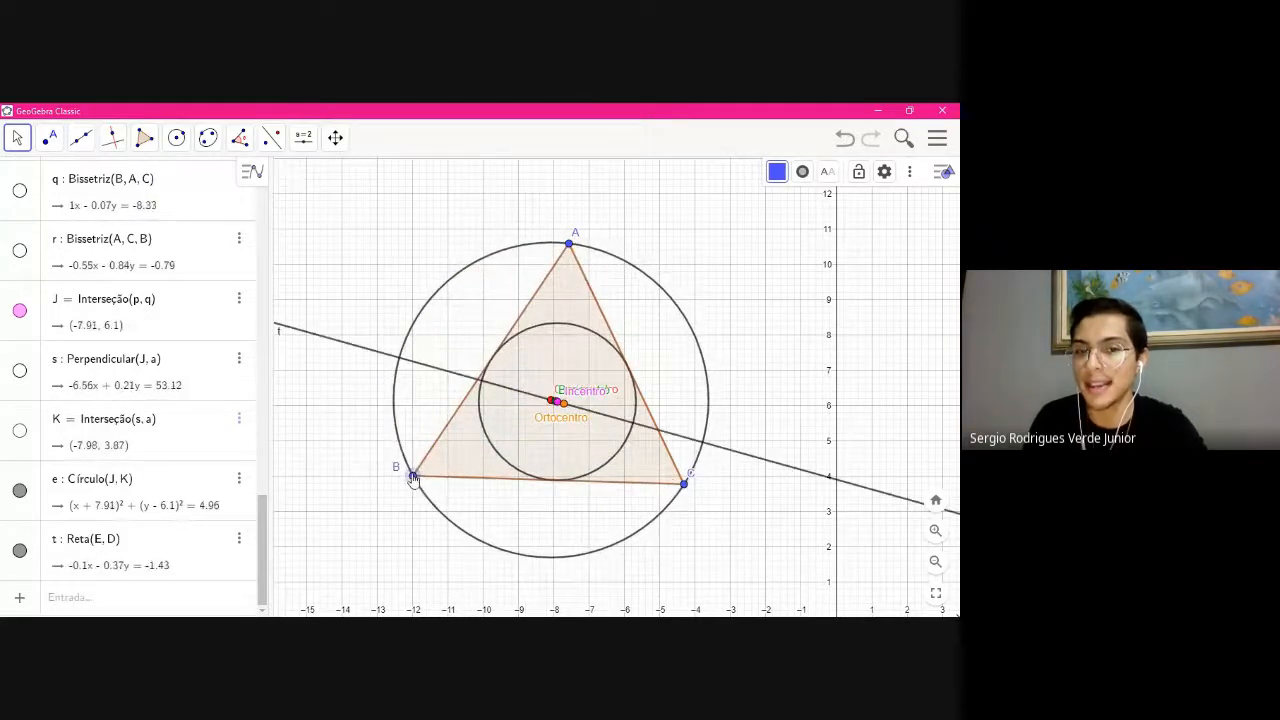
drag(569, 244, 554, 298)
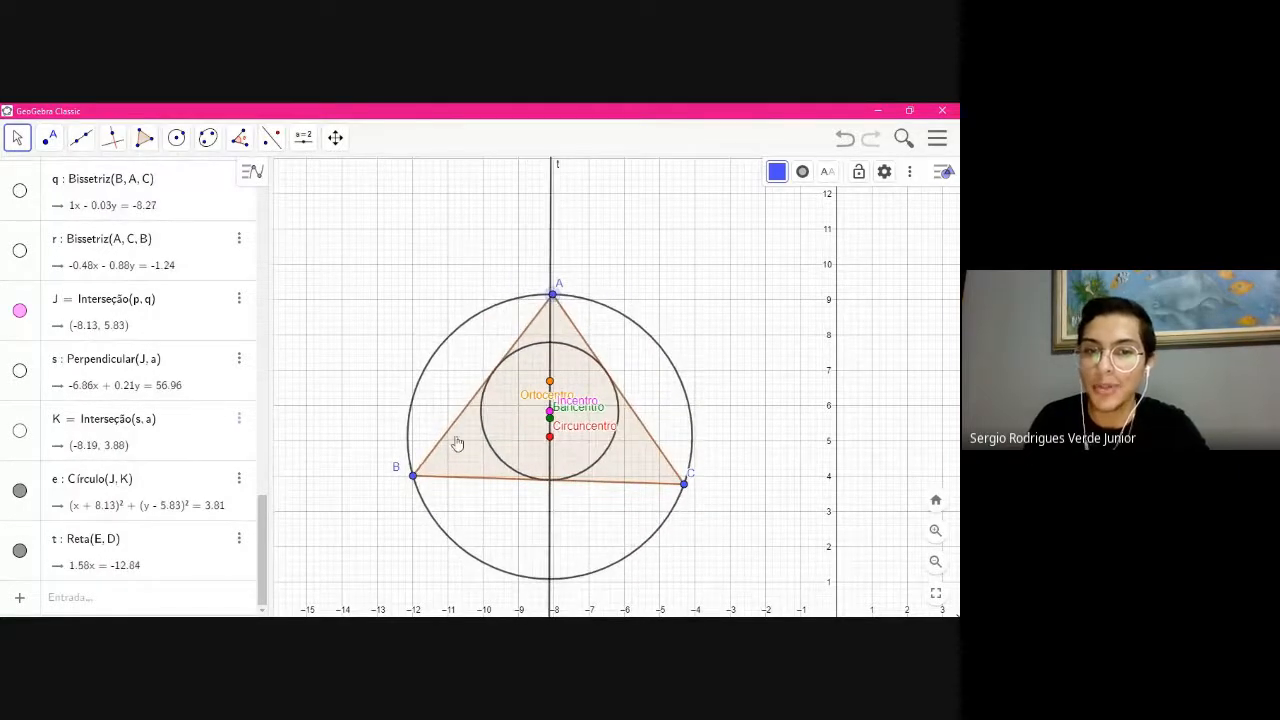
drag(414, 481, 445, 481)
drag(683, 486, 661, 479)
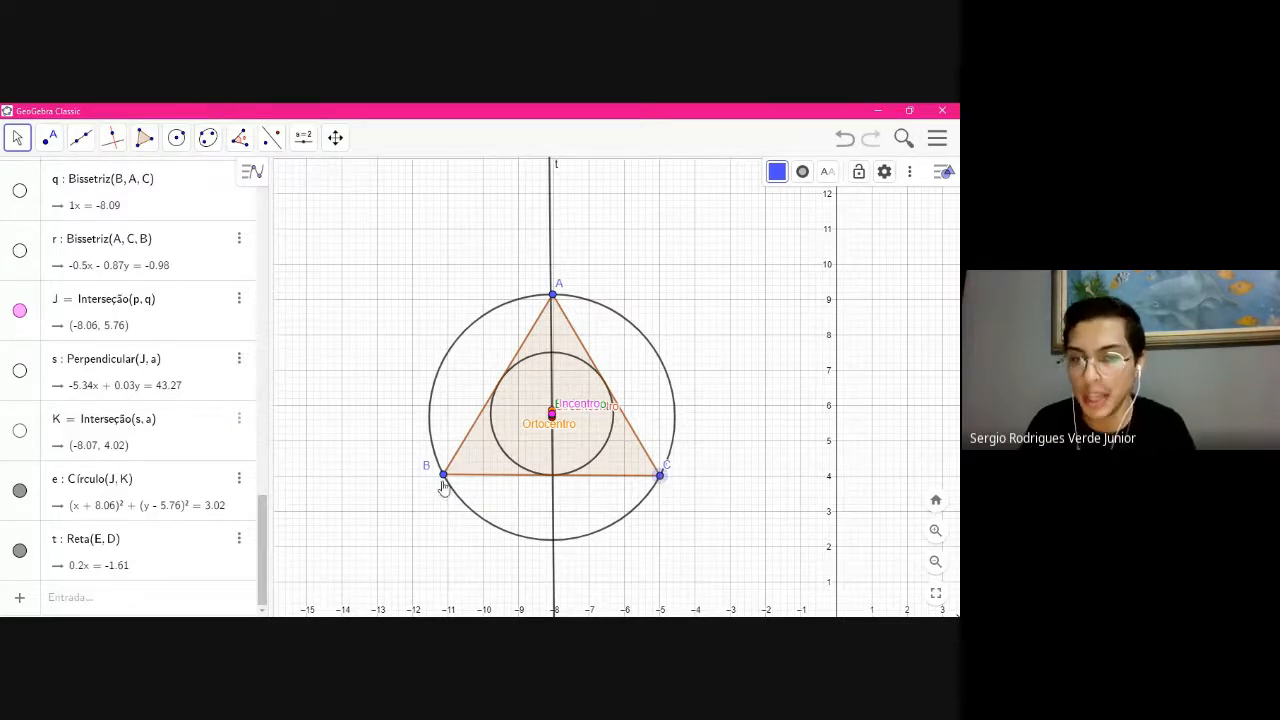
drag(444, 480, 449, 482)
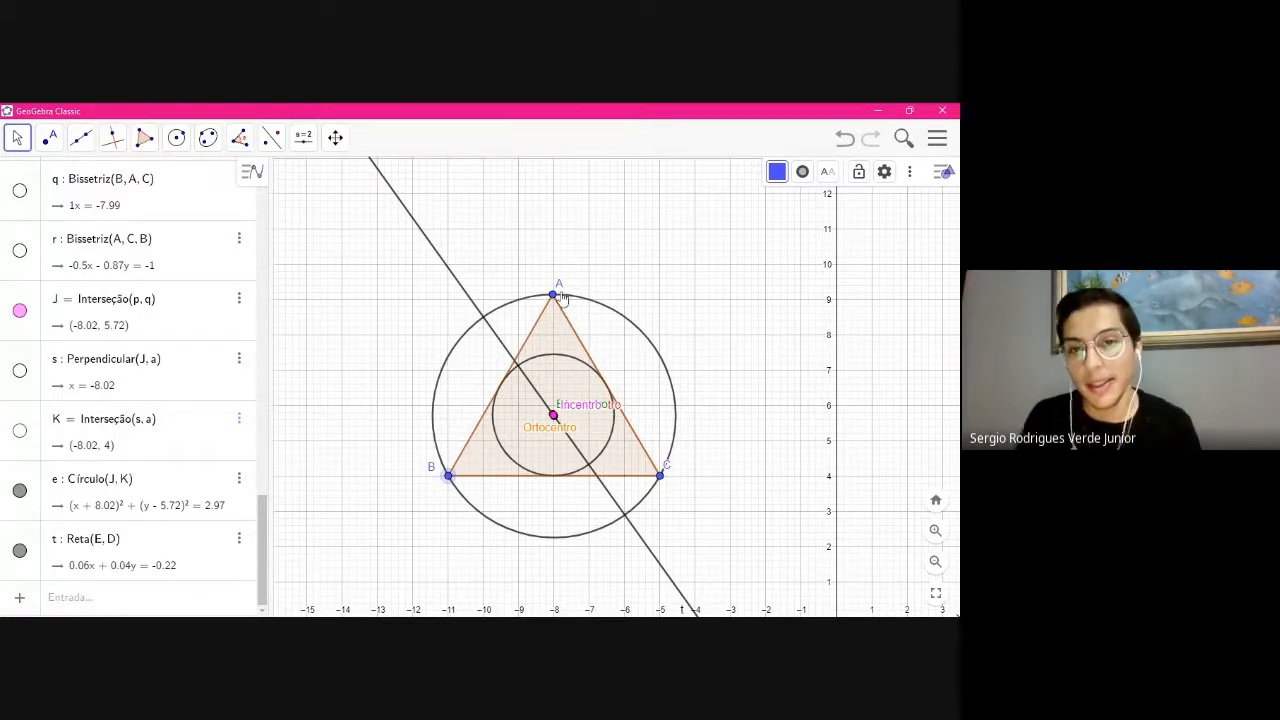
drag(558, 300, 556, 306)
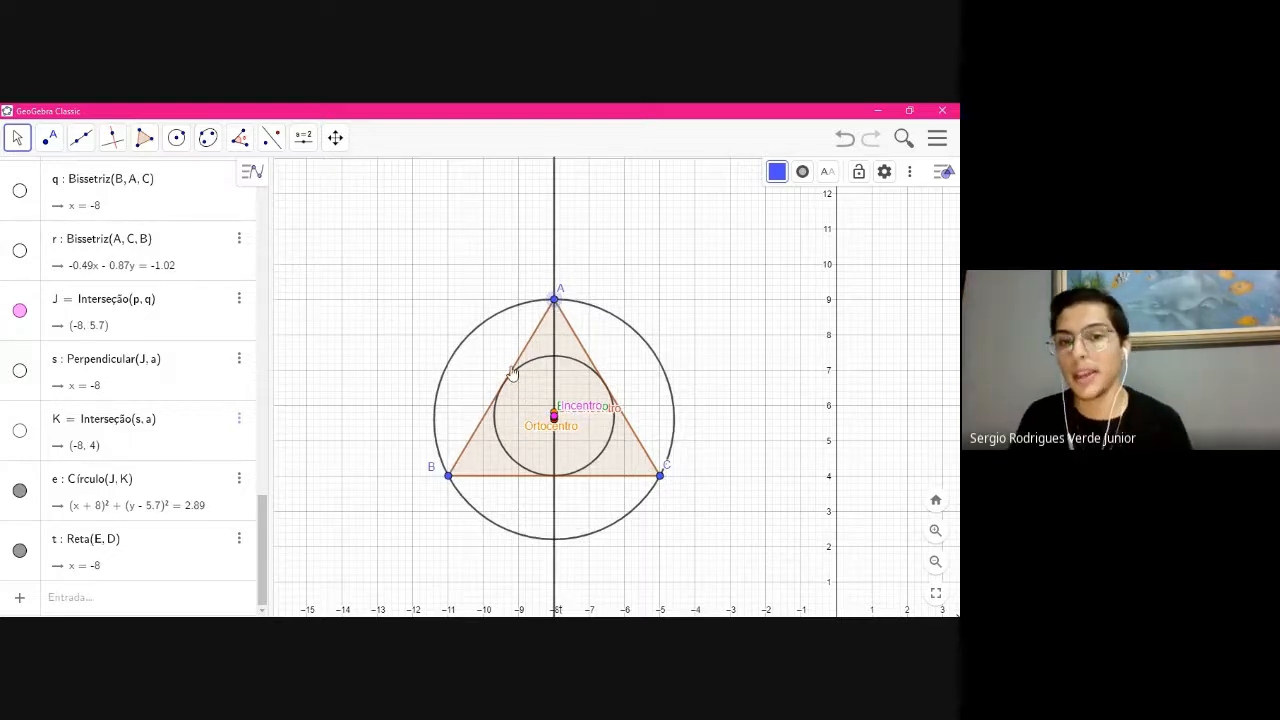
Move vertex A up and down along x = -8, to heights such as 7, 8 and 6, finishing at about (-8, 9.2)
drag(556, 302, 557, 380)
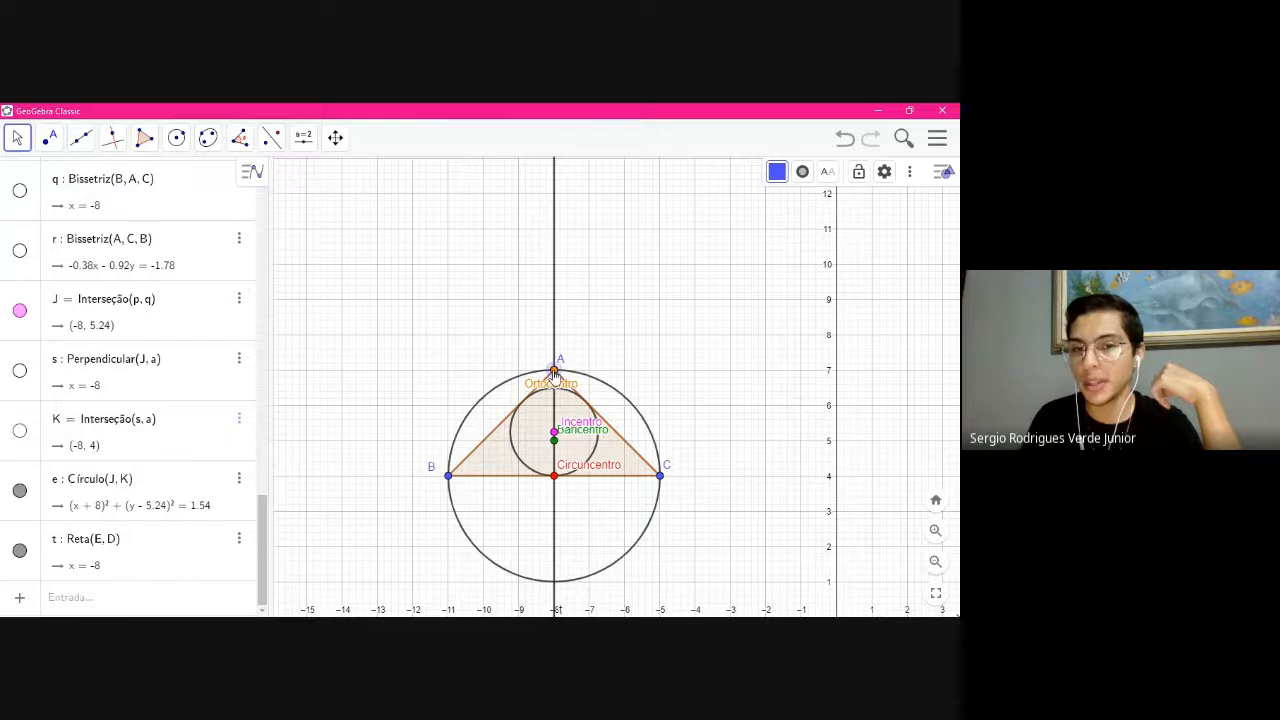
drag(554, 378, 556, 357)
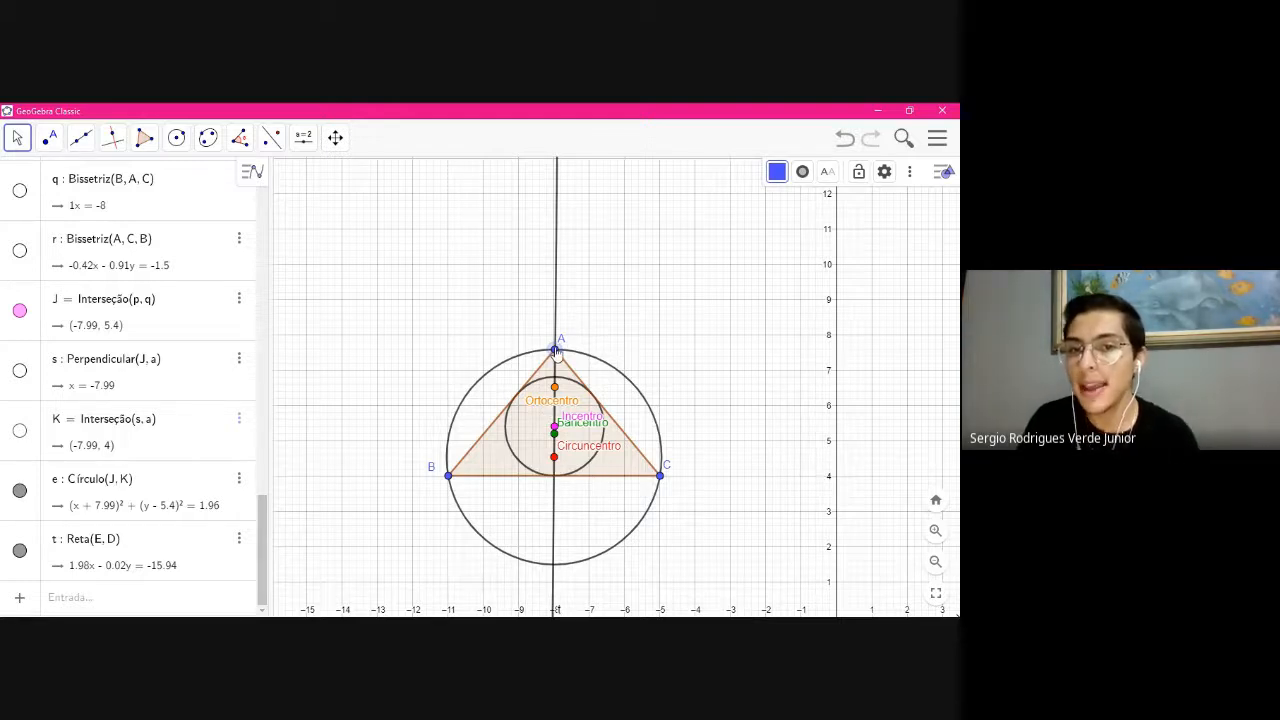
drag(557, 350, 555, 372)
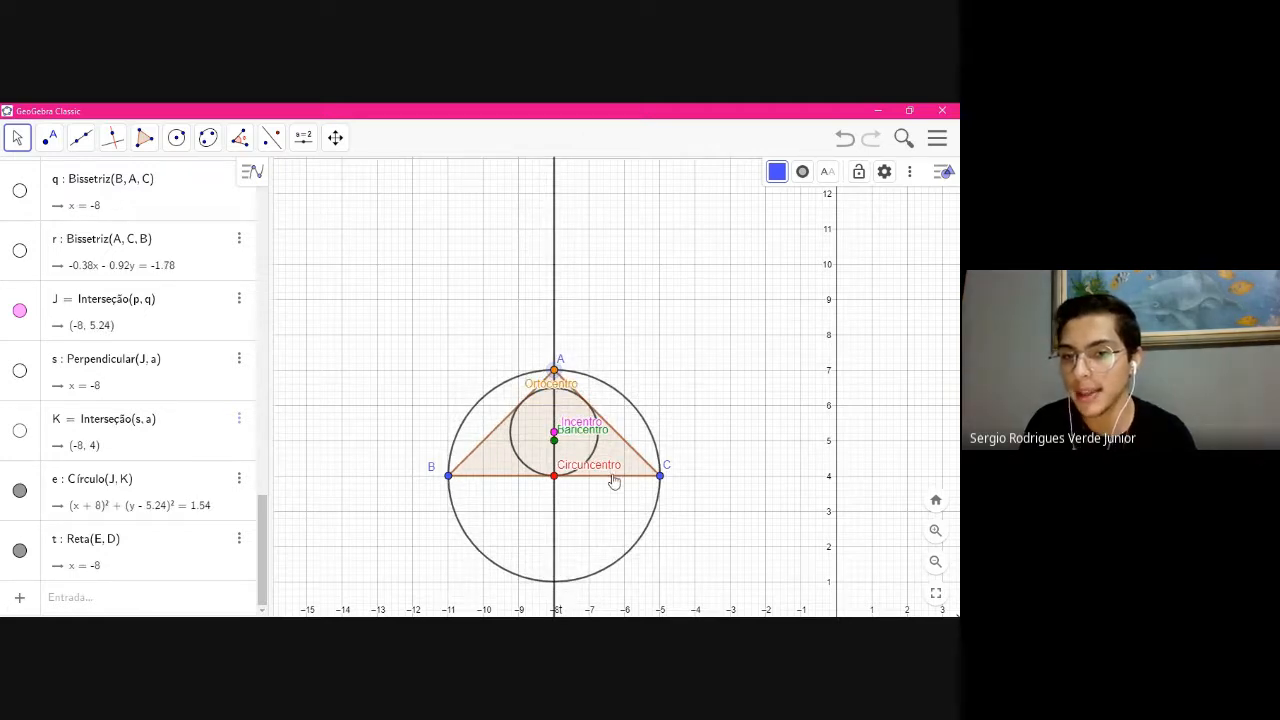
drag(555, 370, 557, 337)
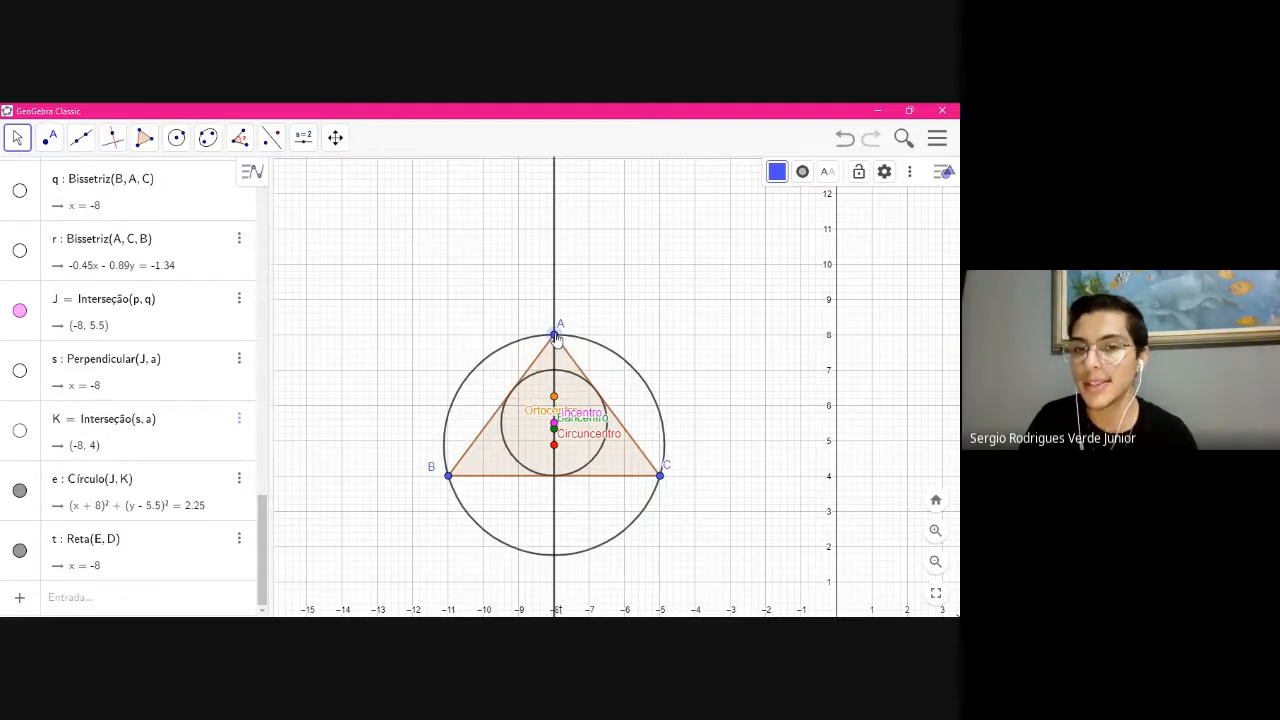
drag(557, 338, 557, 410)
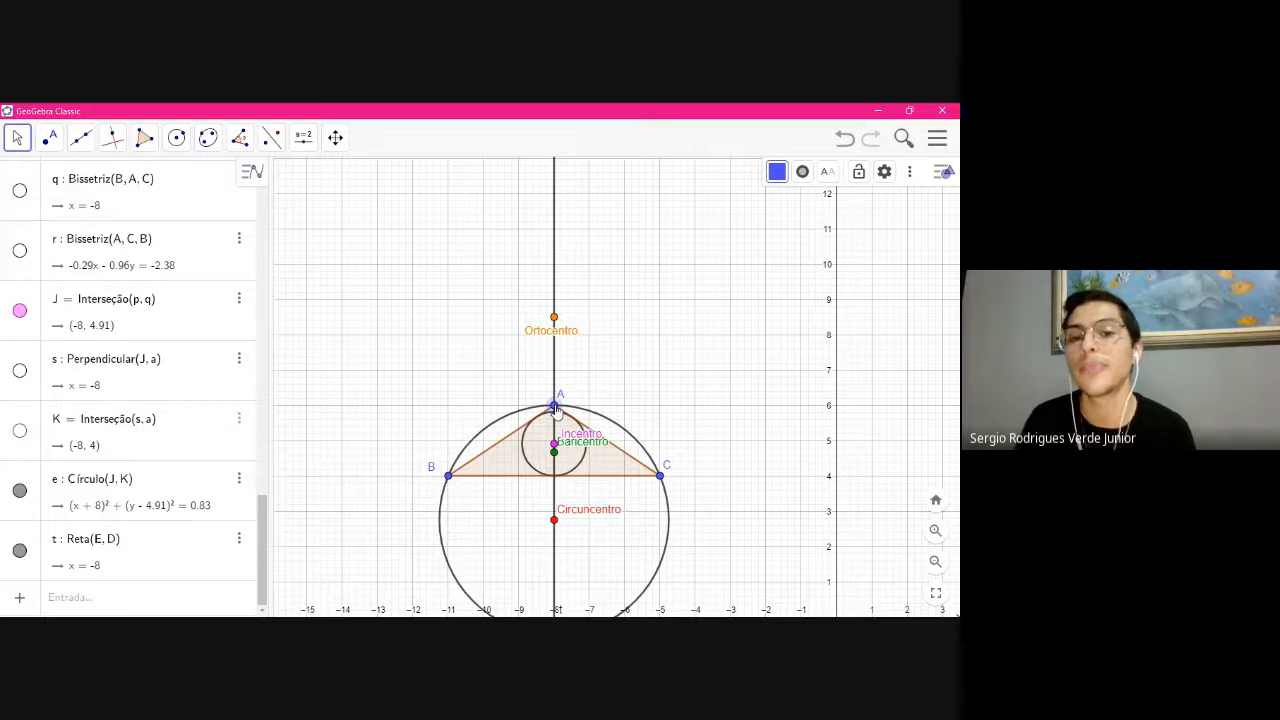
drag(556, 410, 557, 300)
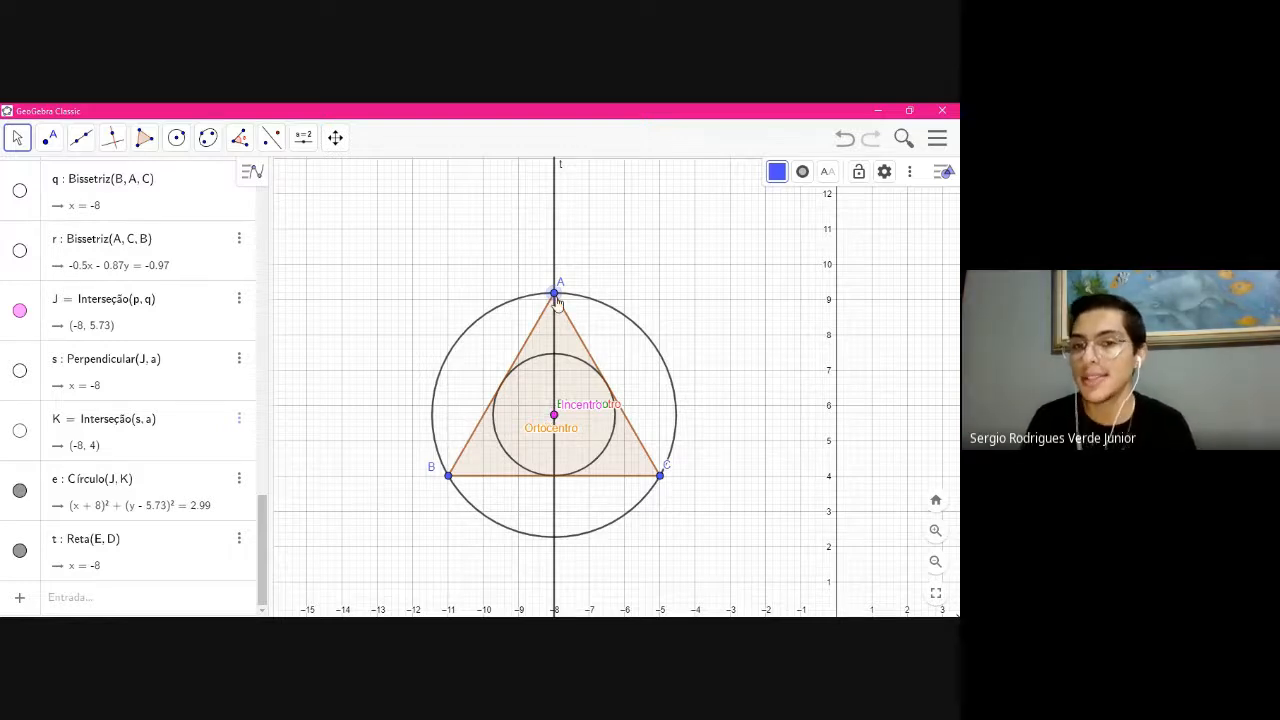
Move vertex A to about (-9.7, 9.4), (-8.8, 9.6) and (-7.5, 10), and bring it back to (-8, 9)
drag(557, 297, 496, 291)
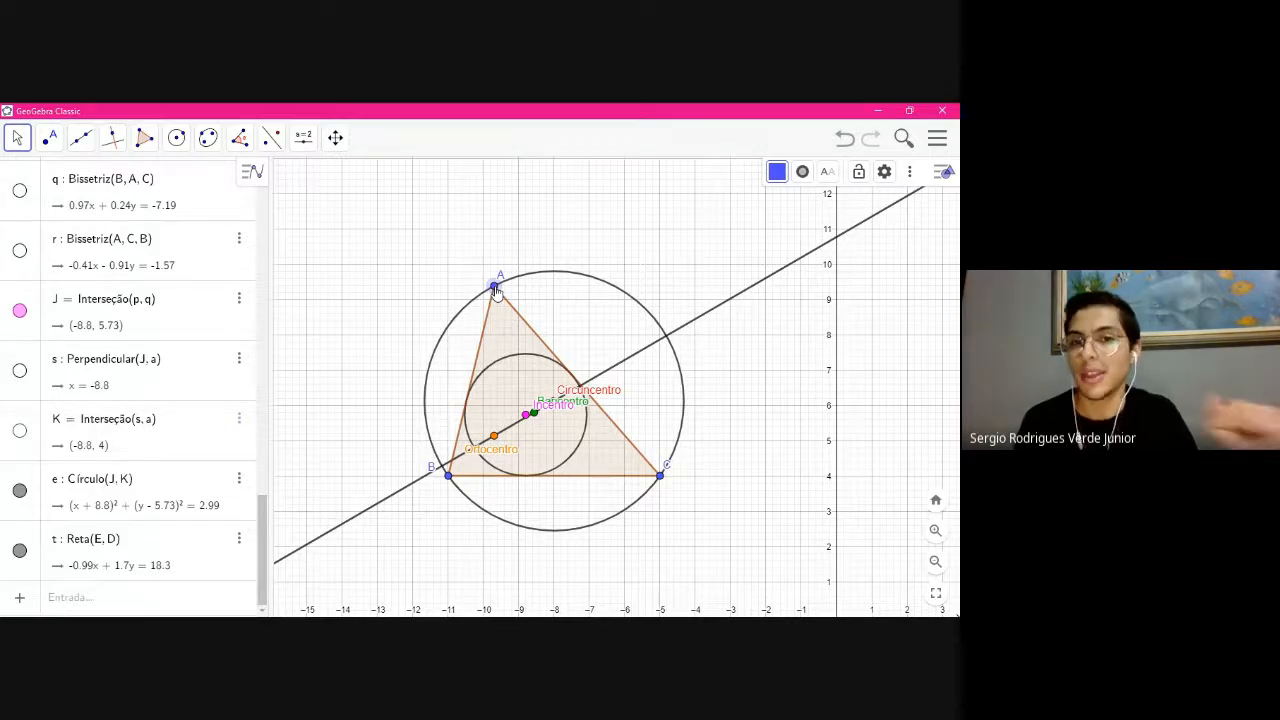
drag(497, 290, 558, 302)
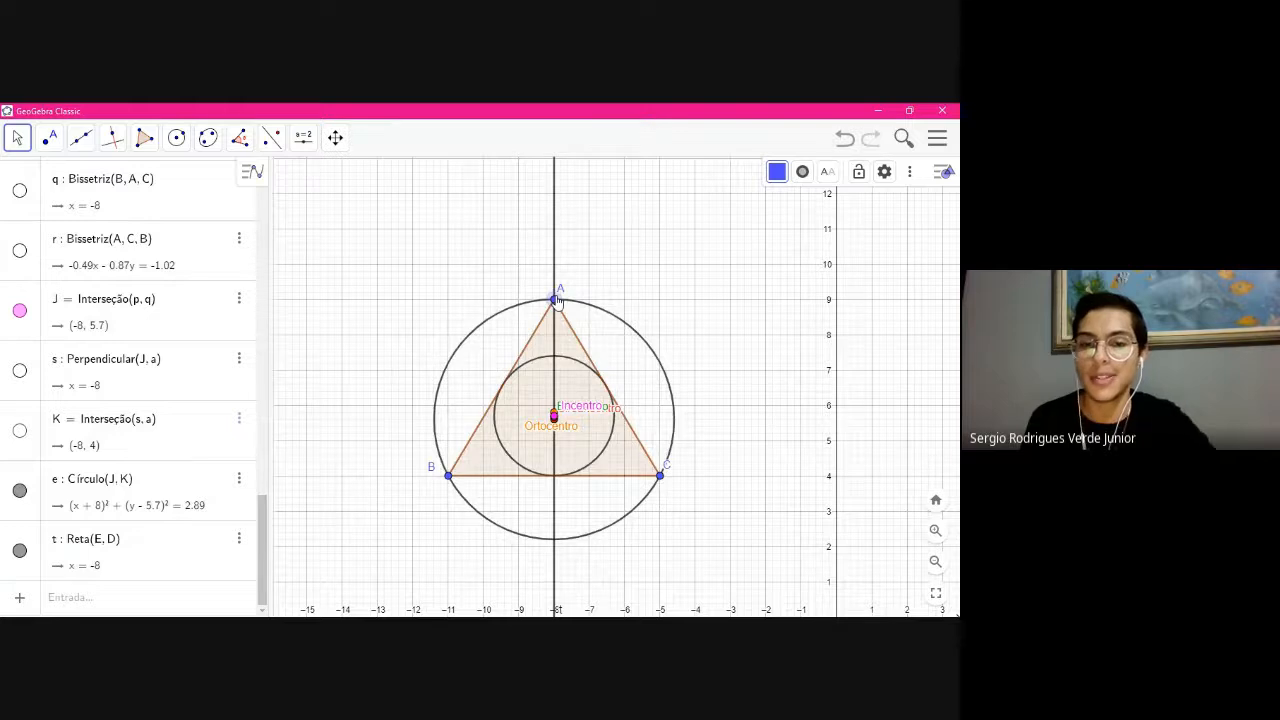
drag(556, 300, 528, 279)
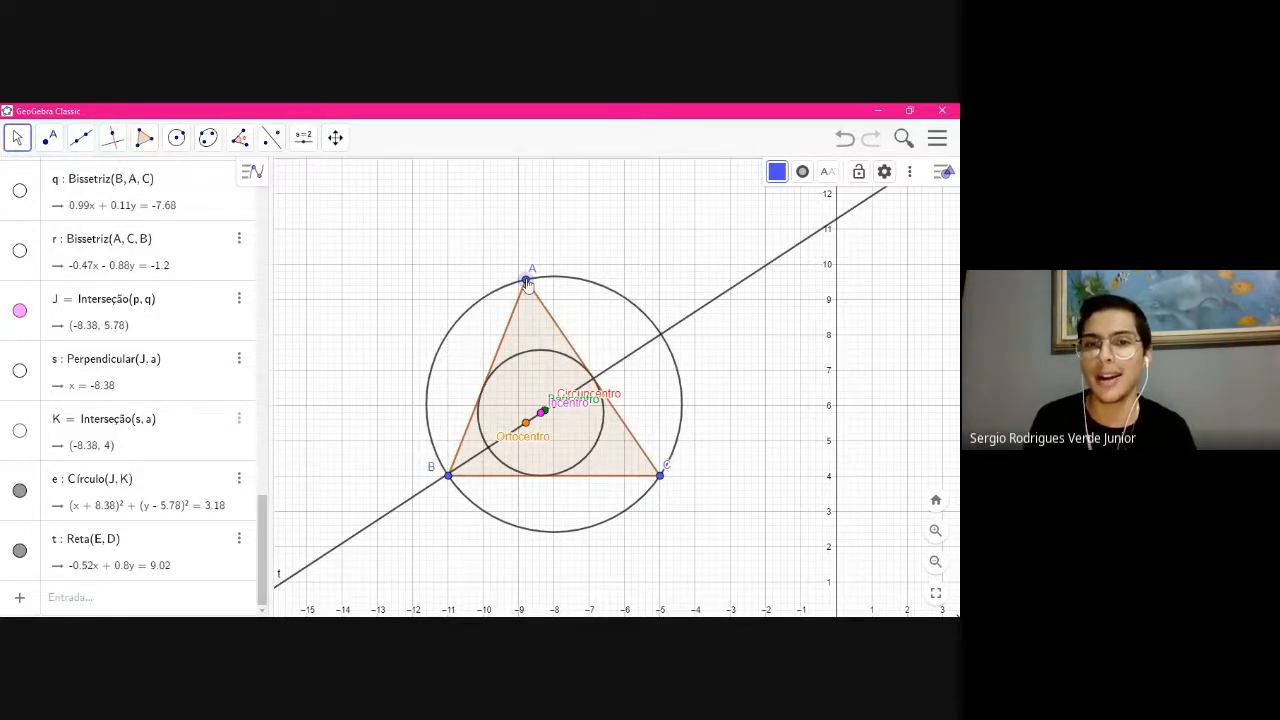
drag(526, 280, 572, 263)
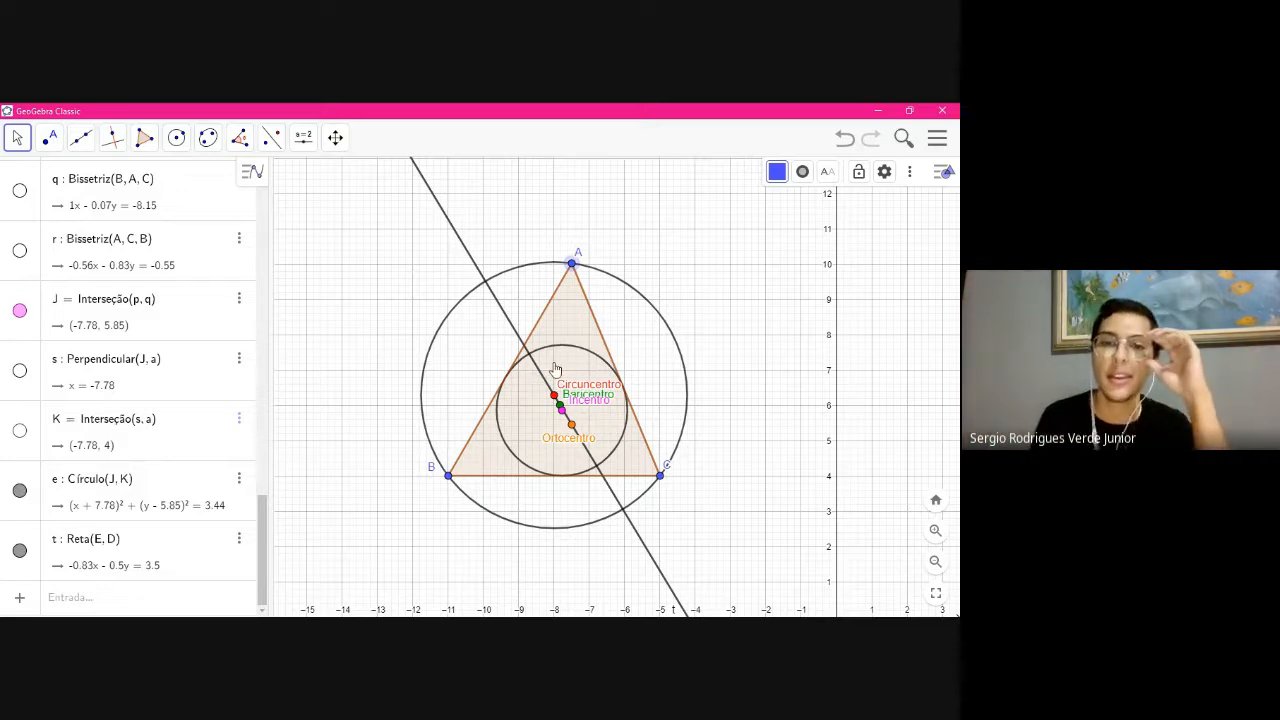
drag(571, 265, 555, 302)
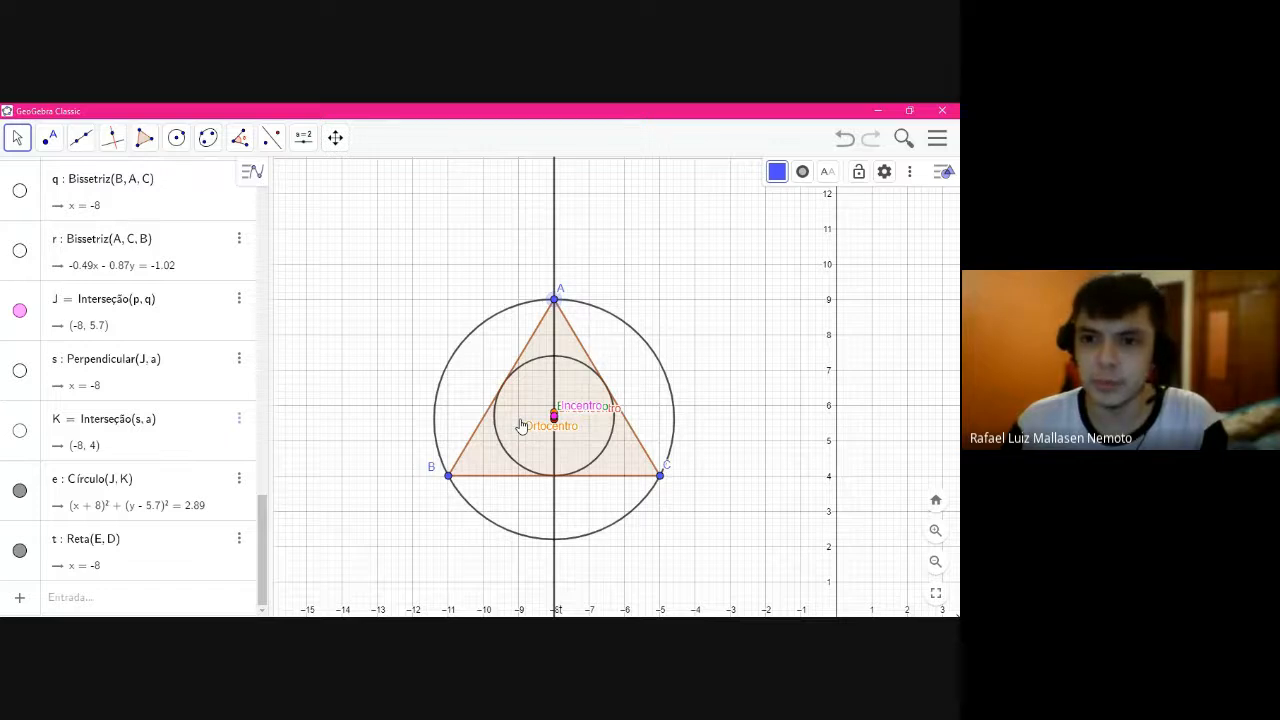
Look through the available construction tools, the graphics view settings, the list of extra views and the application's general options
key(alt+Tab)
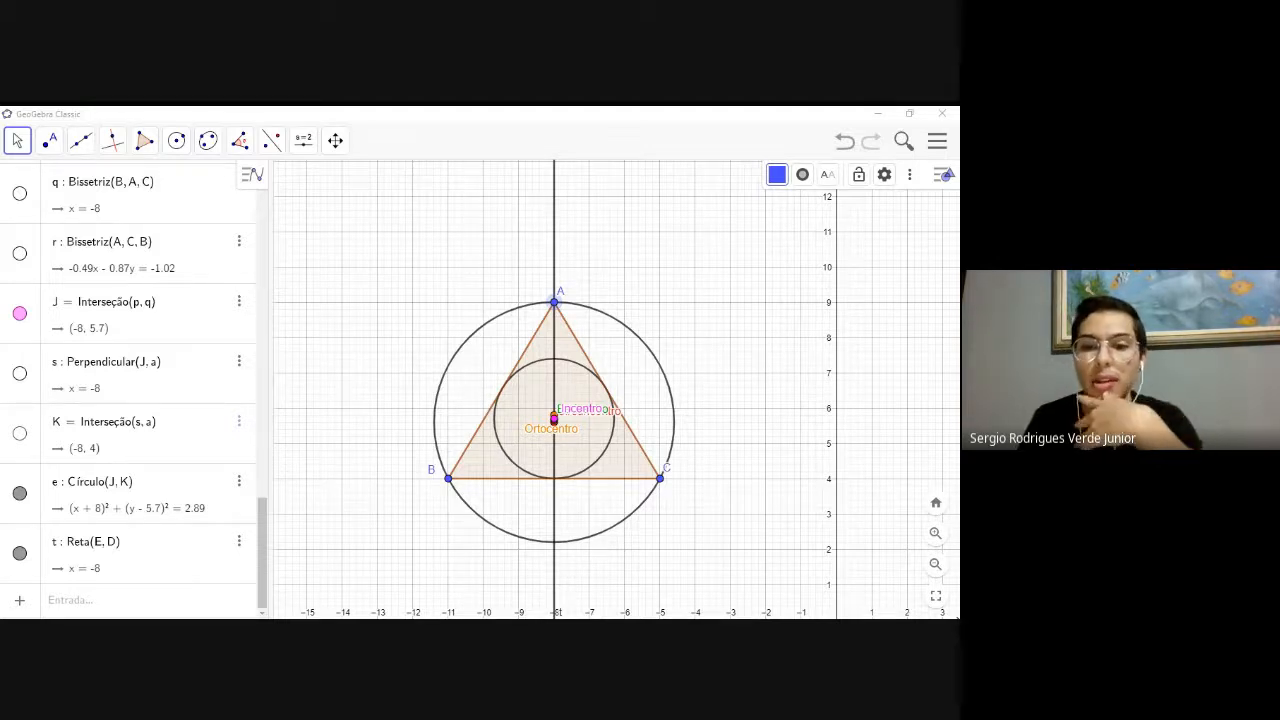
click(304, 140)
click(336, 138)
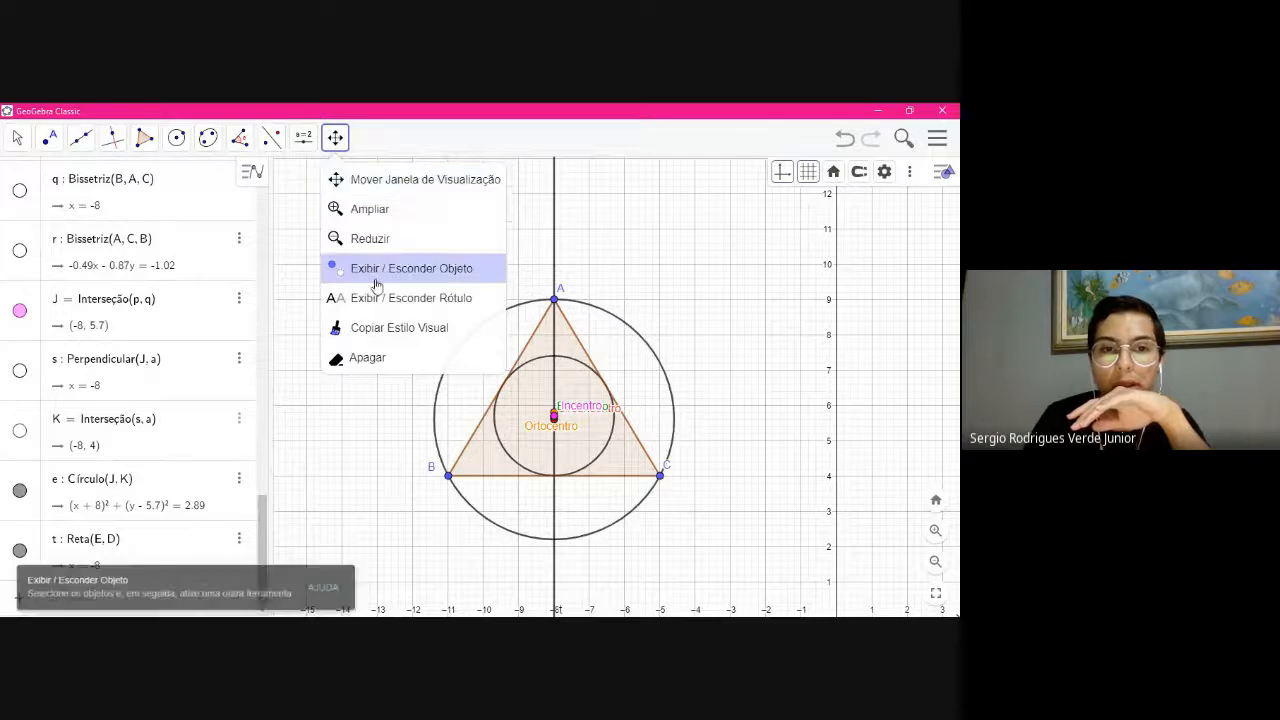
mouse_move(300, 141)
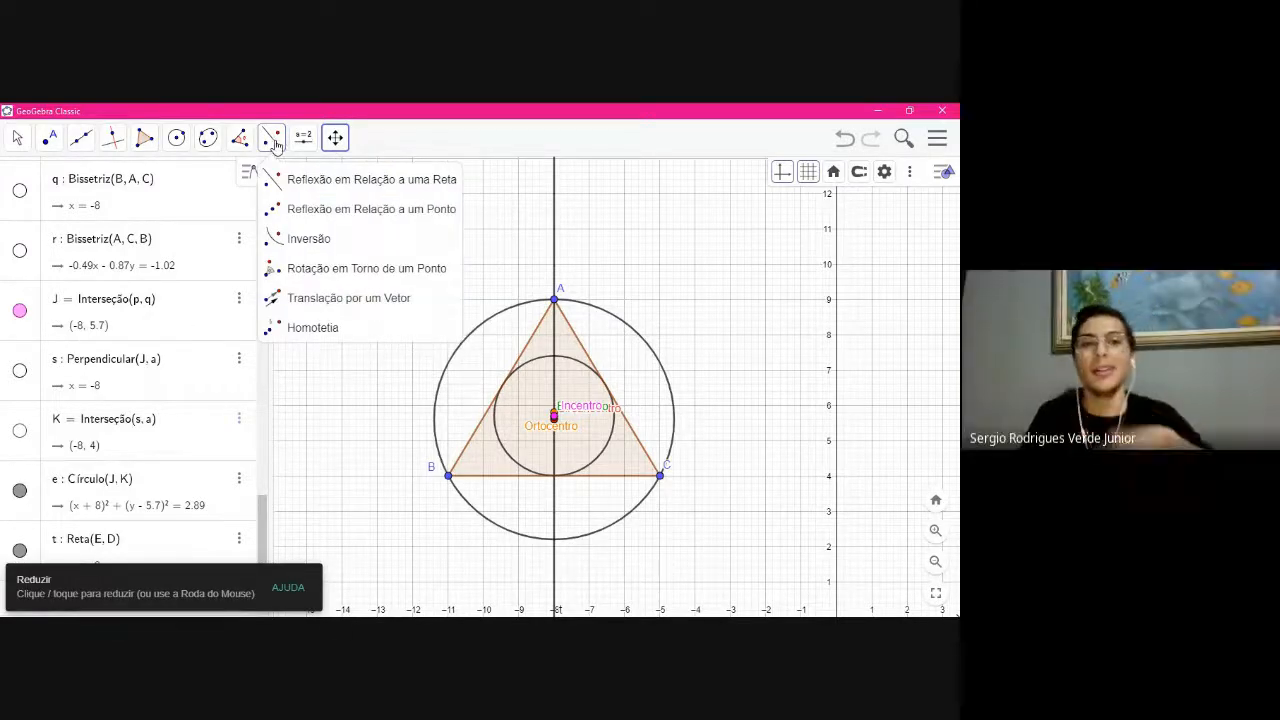
mouse_move(225, 145)
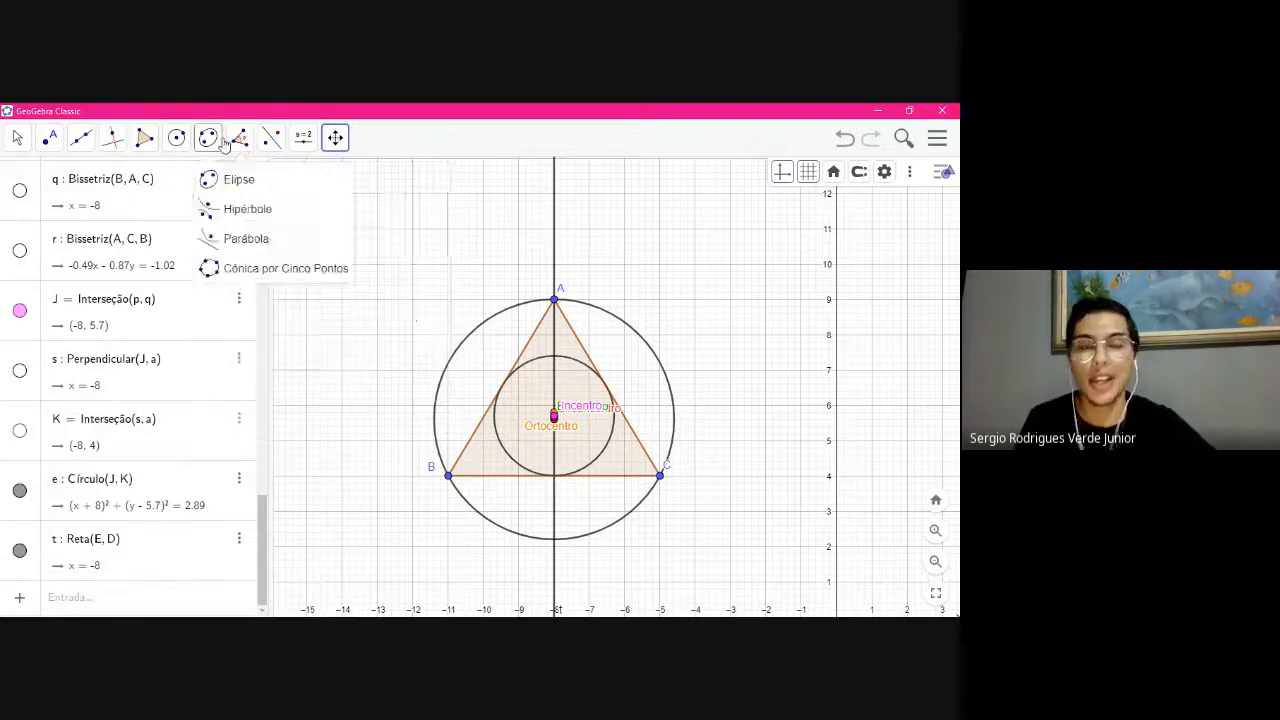
click(886, 172)
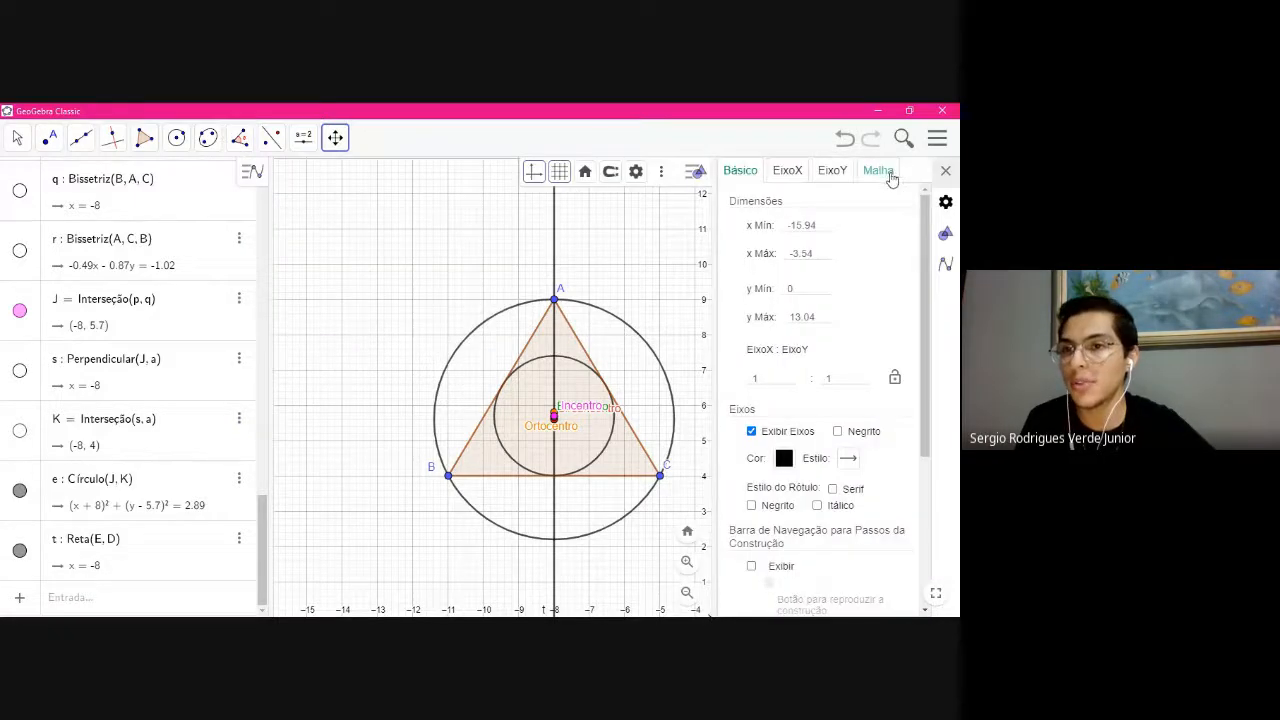
click(938, 175)
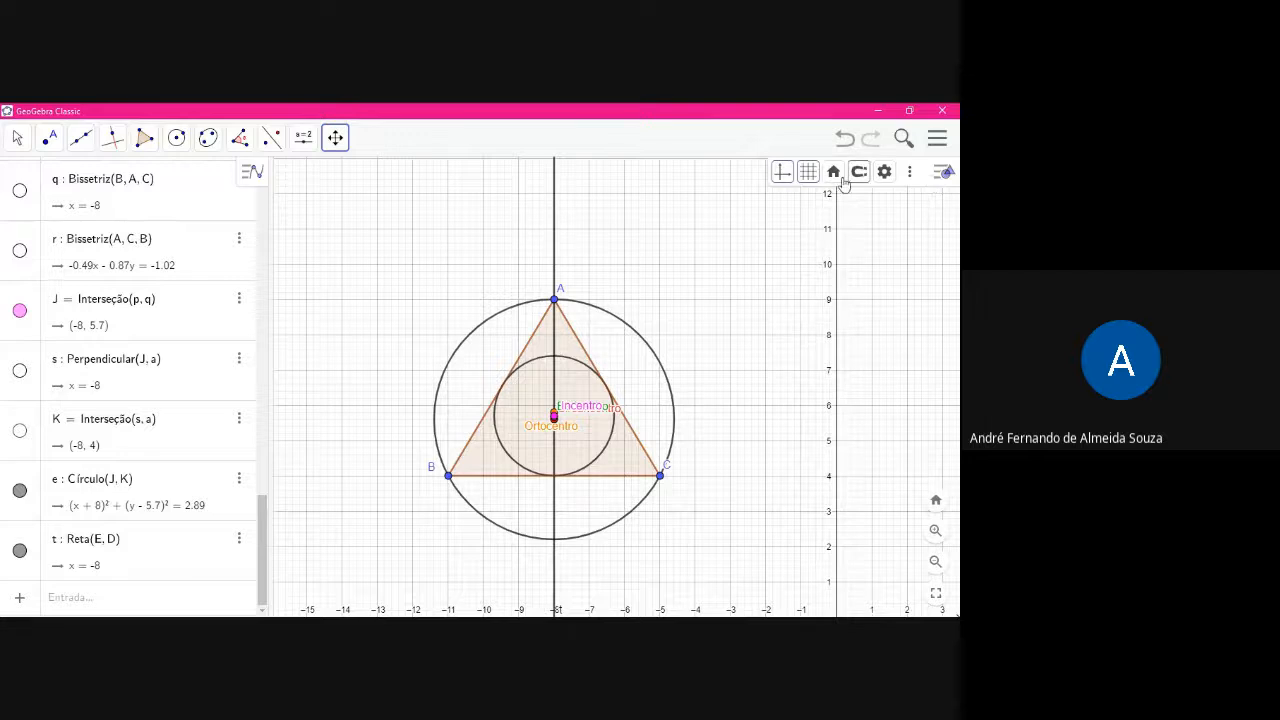
click(910, 174)
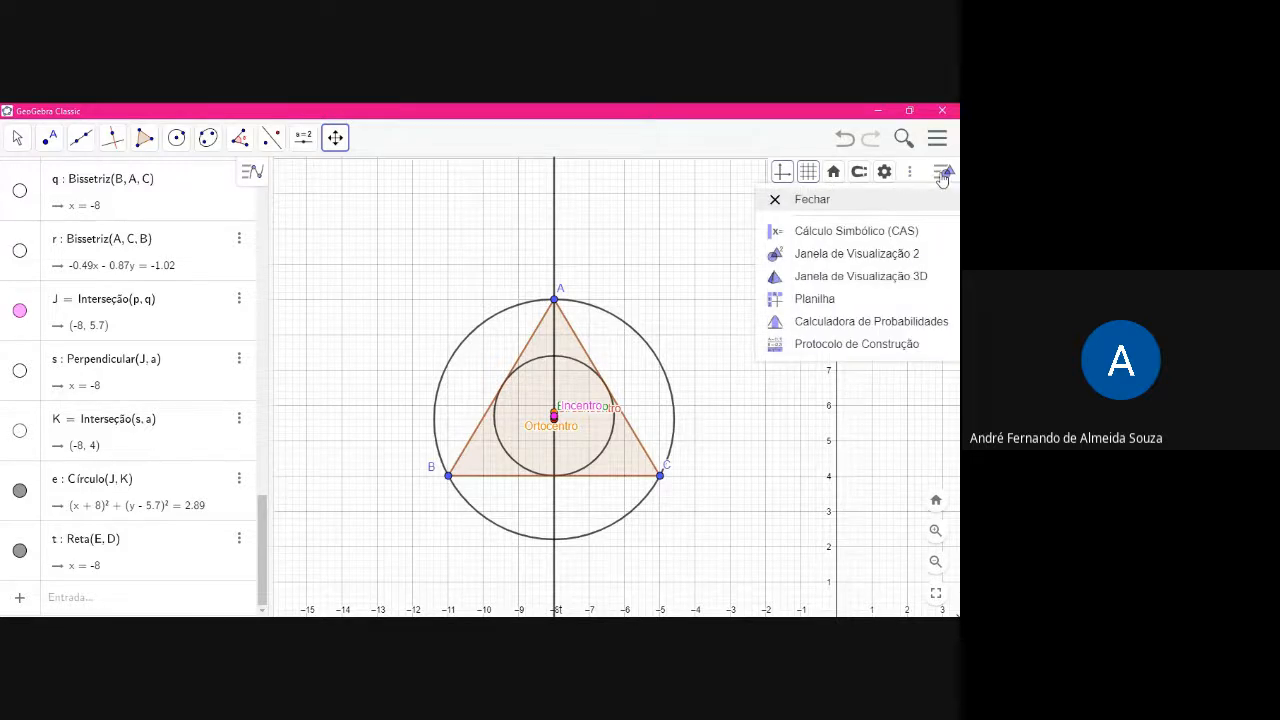
click(910, 174)
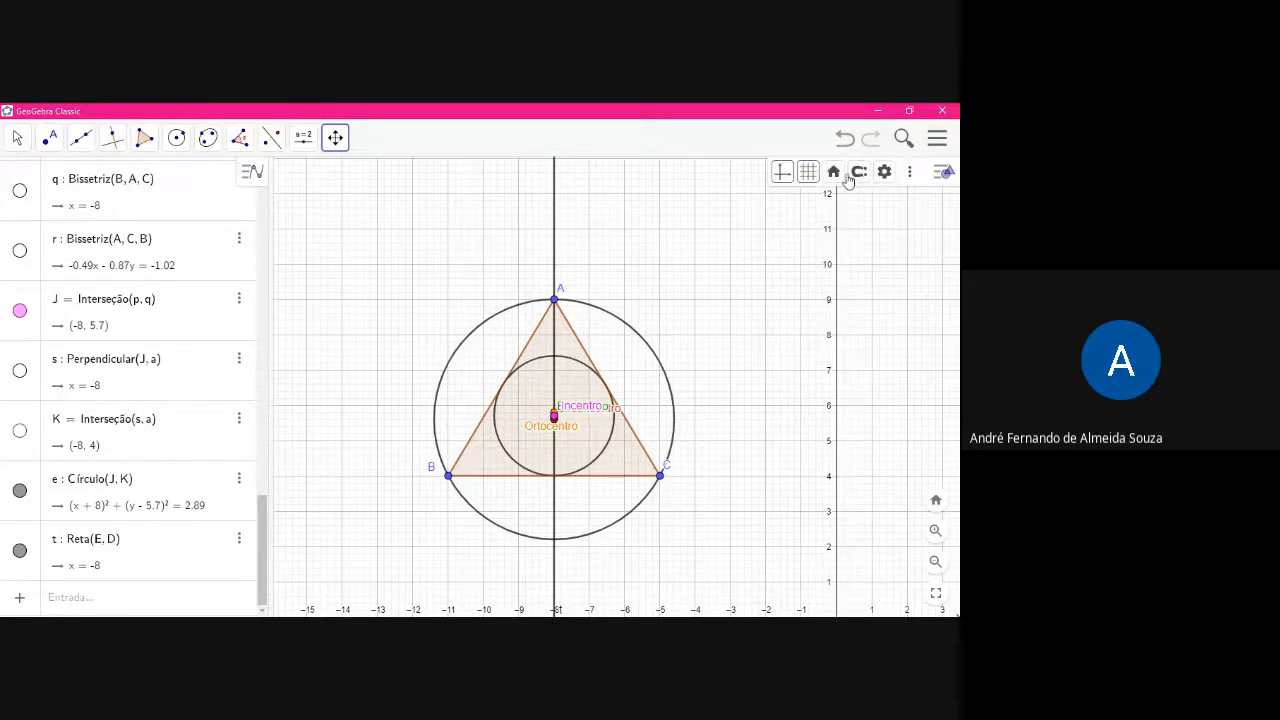
click(943, 175)
click(943, 175)
click(937, 138)
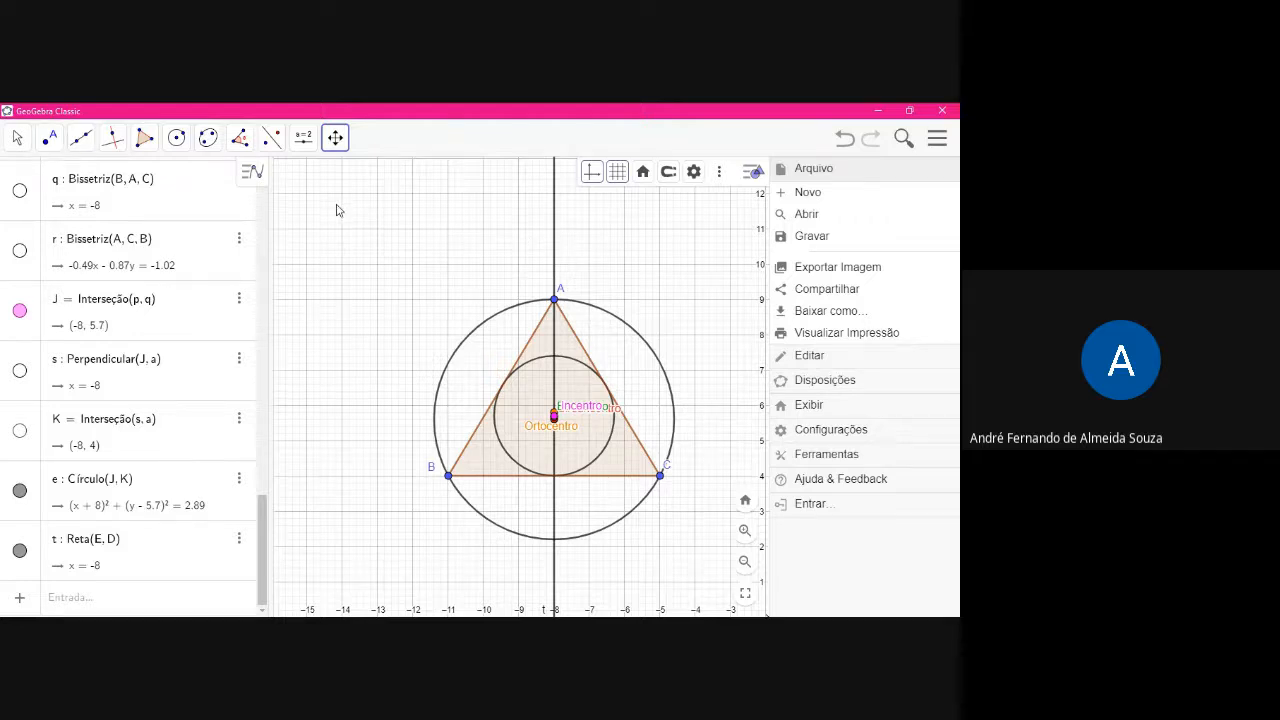
click(300, 147)
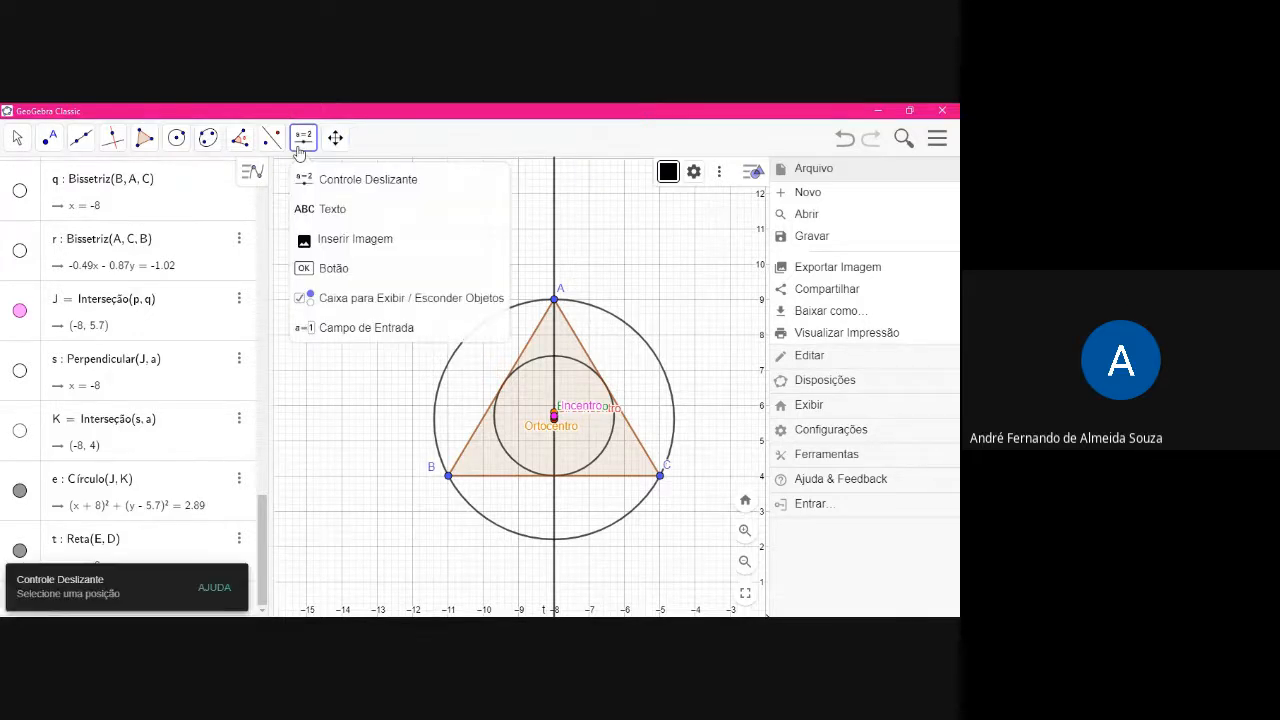
click(272, 138)
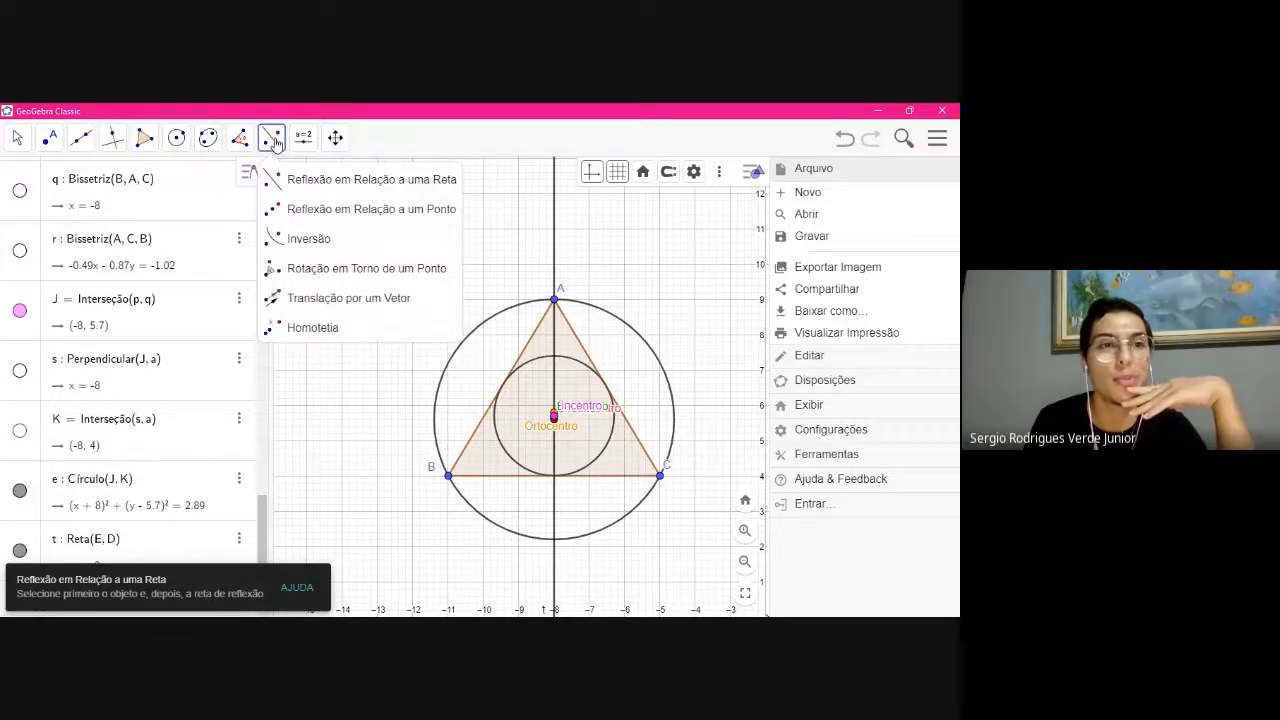
click(81, 140)
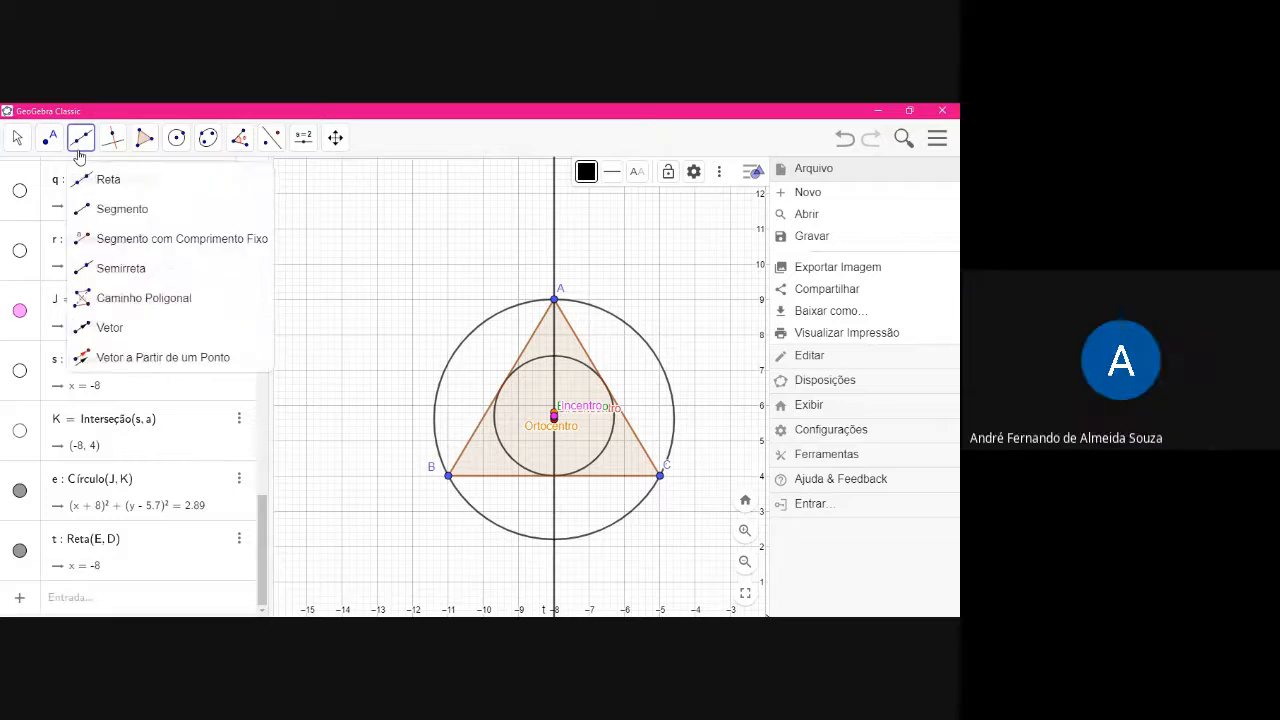
click(79, 152)
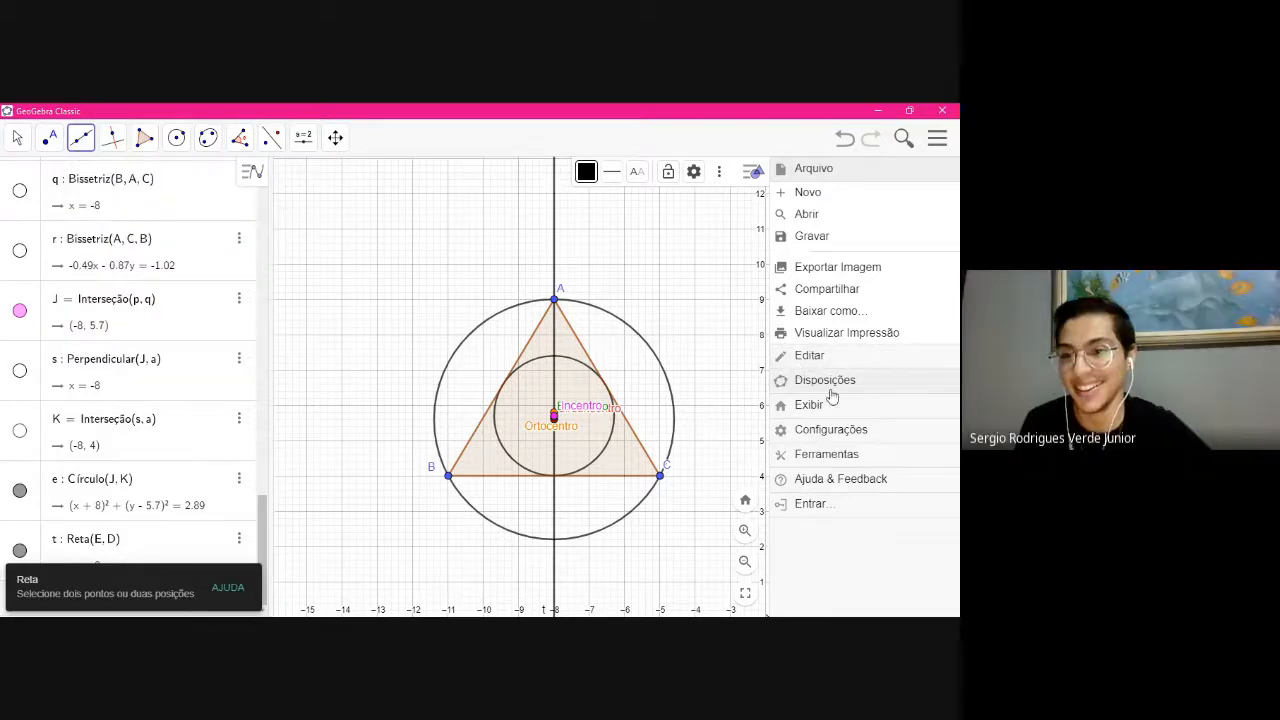
Inspect the Mover tool group in the toolbar configuration, and return to the construction without applying changes
click(826, 454)
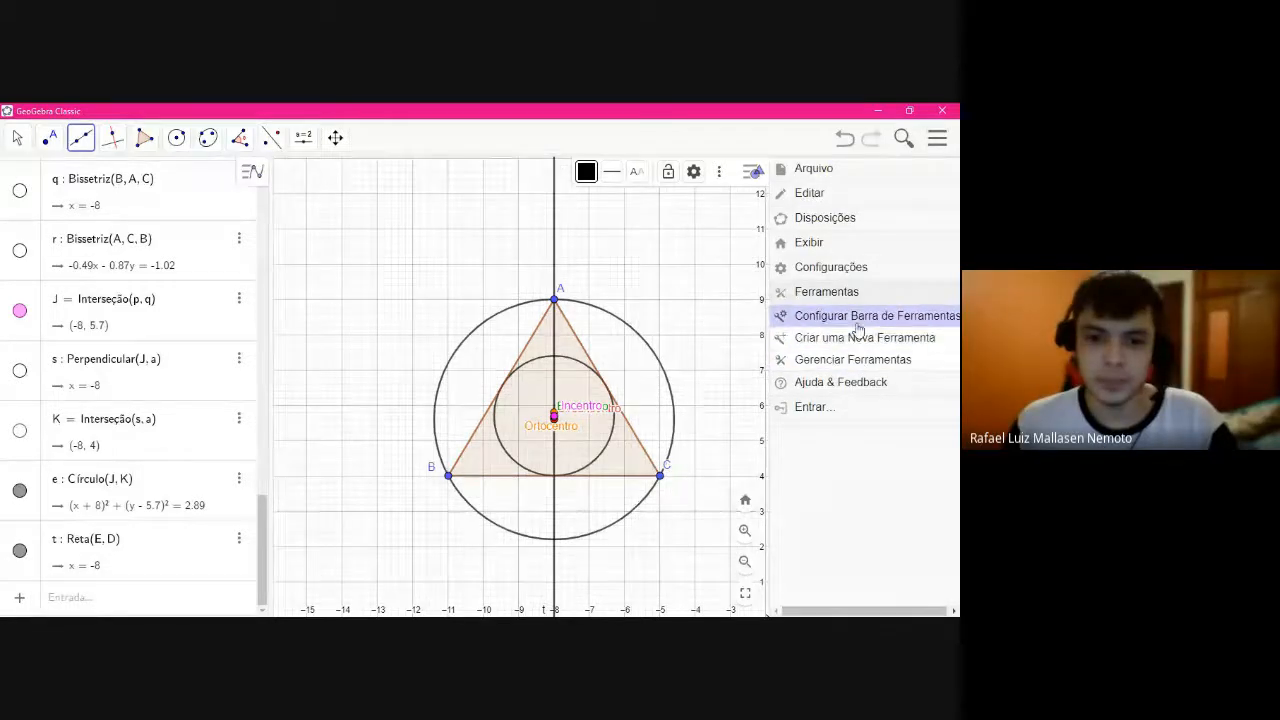
click(858, 318)
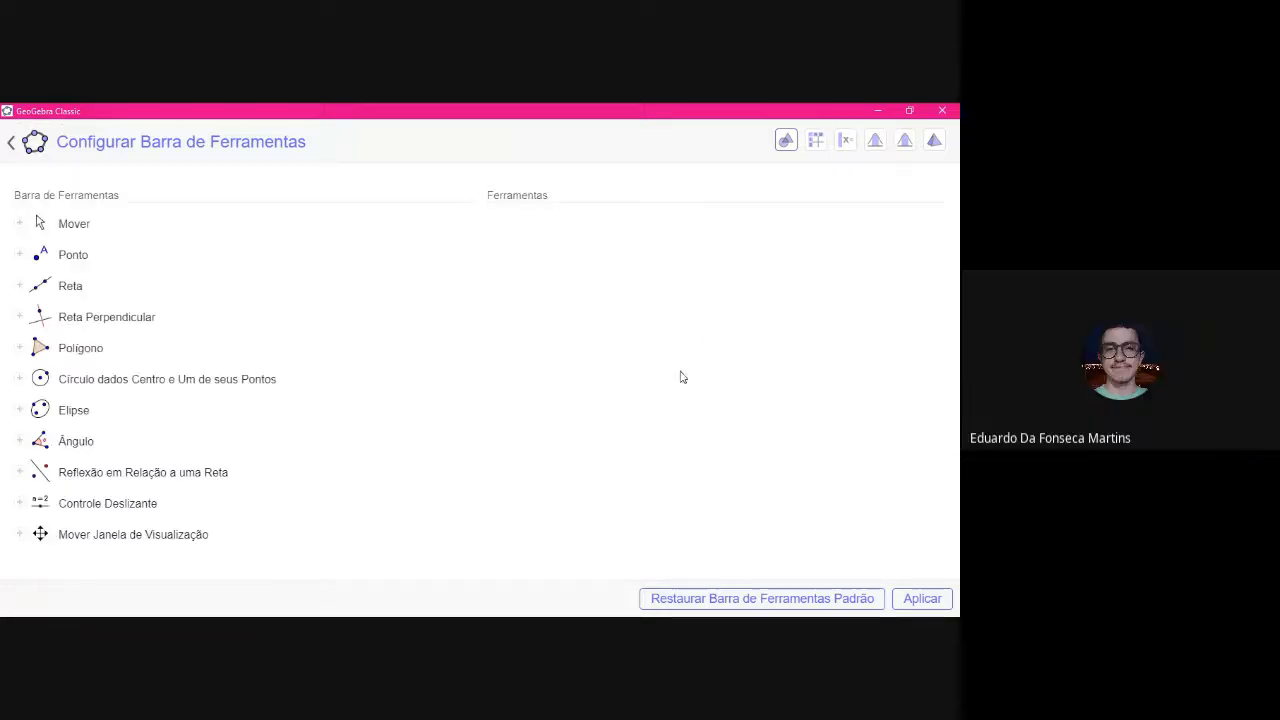
click(19, 226)
click(19, 226)
click(19, 226)
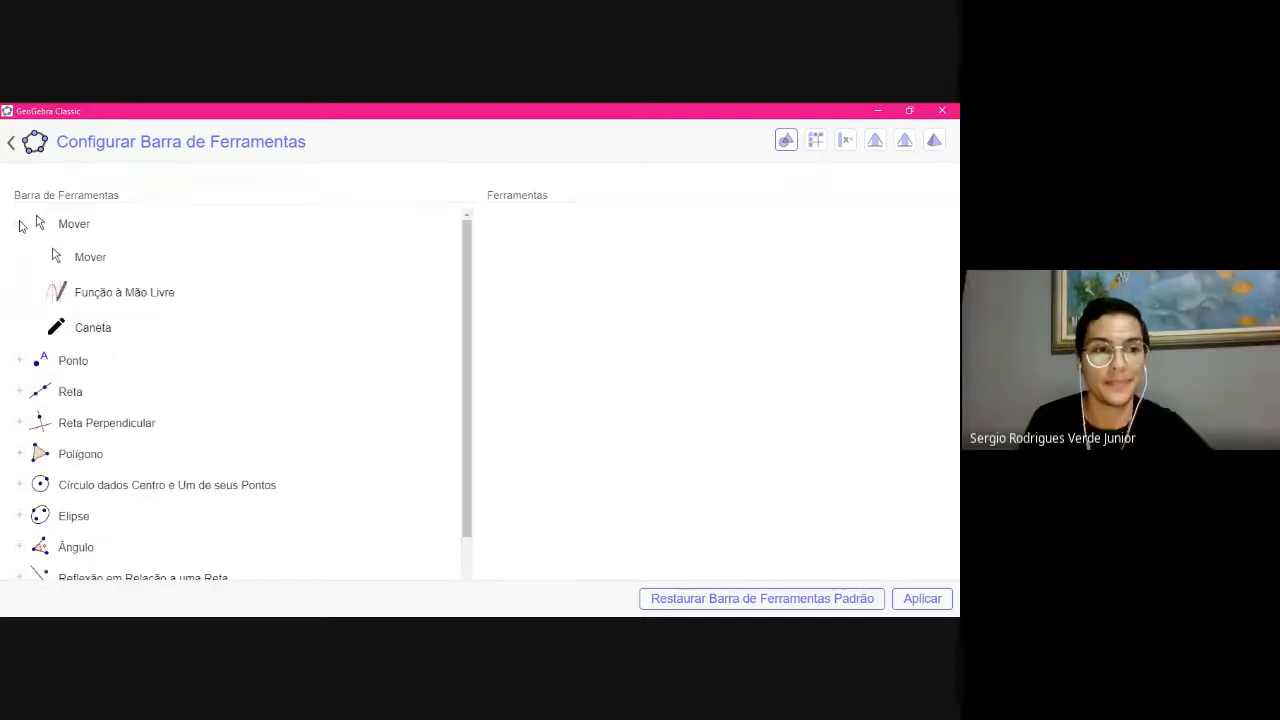
click(19, 226)
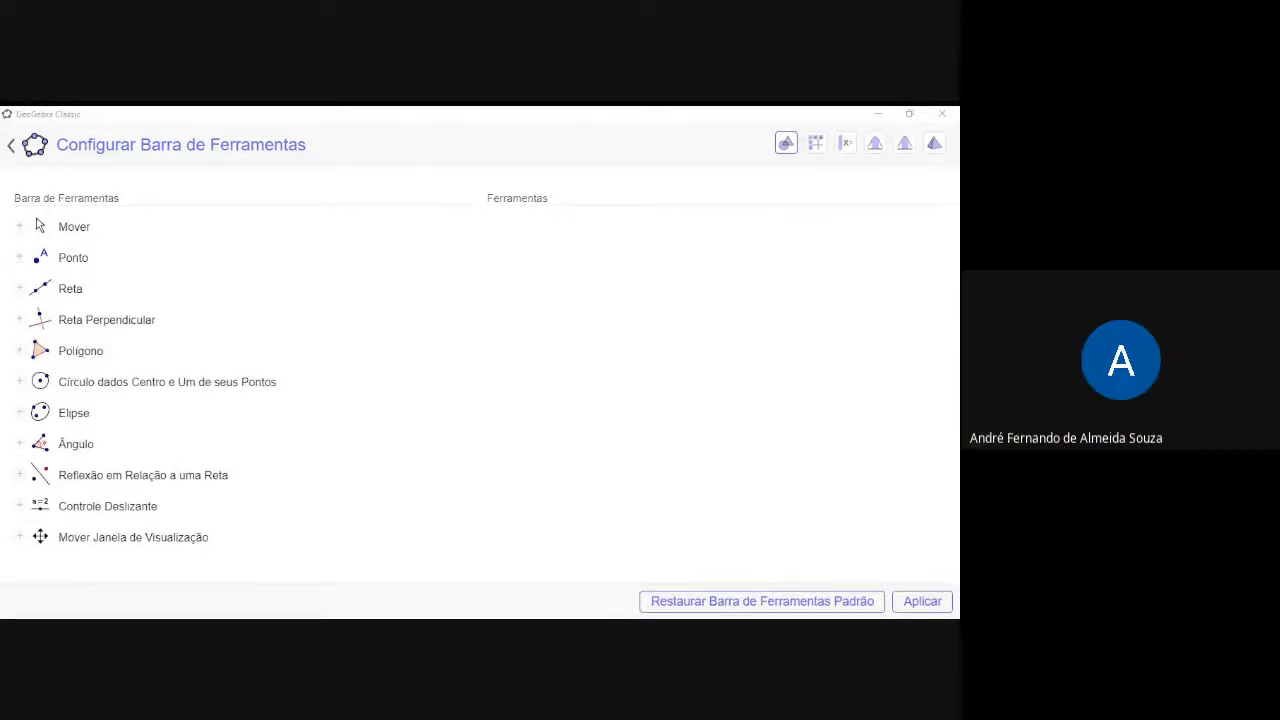
click(10, 145)
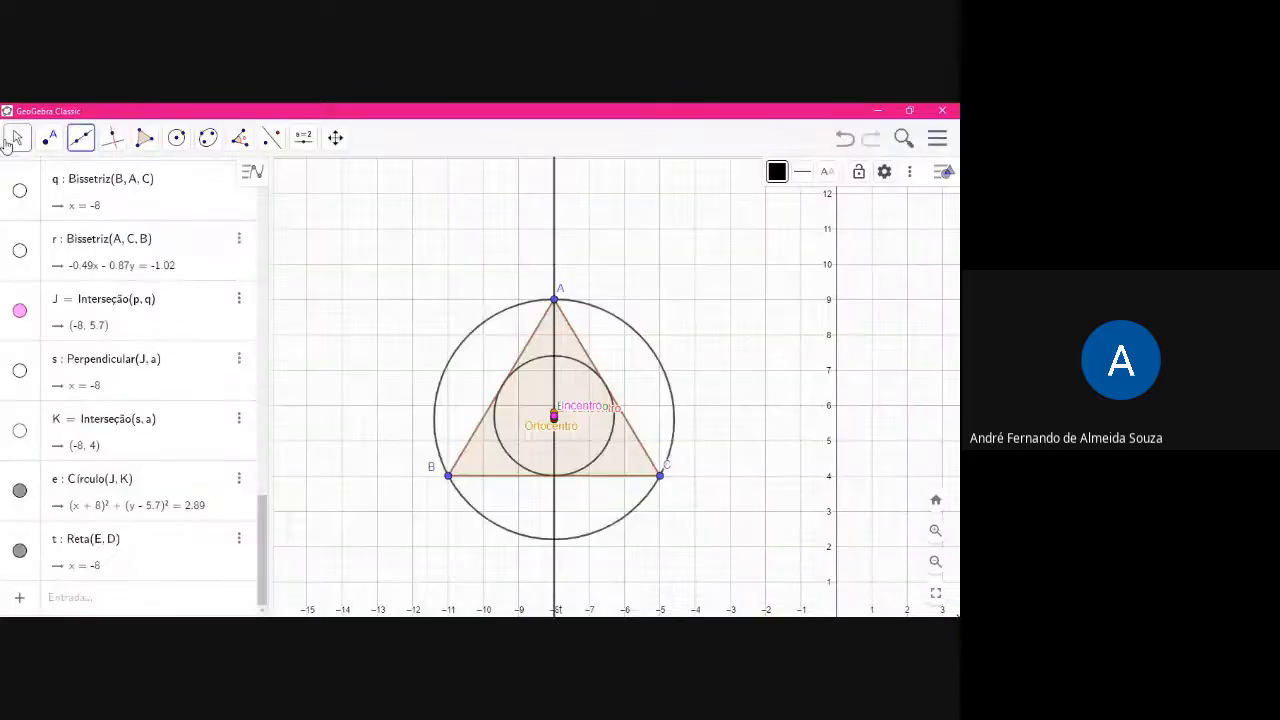
click(83, 139)
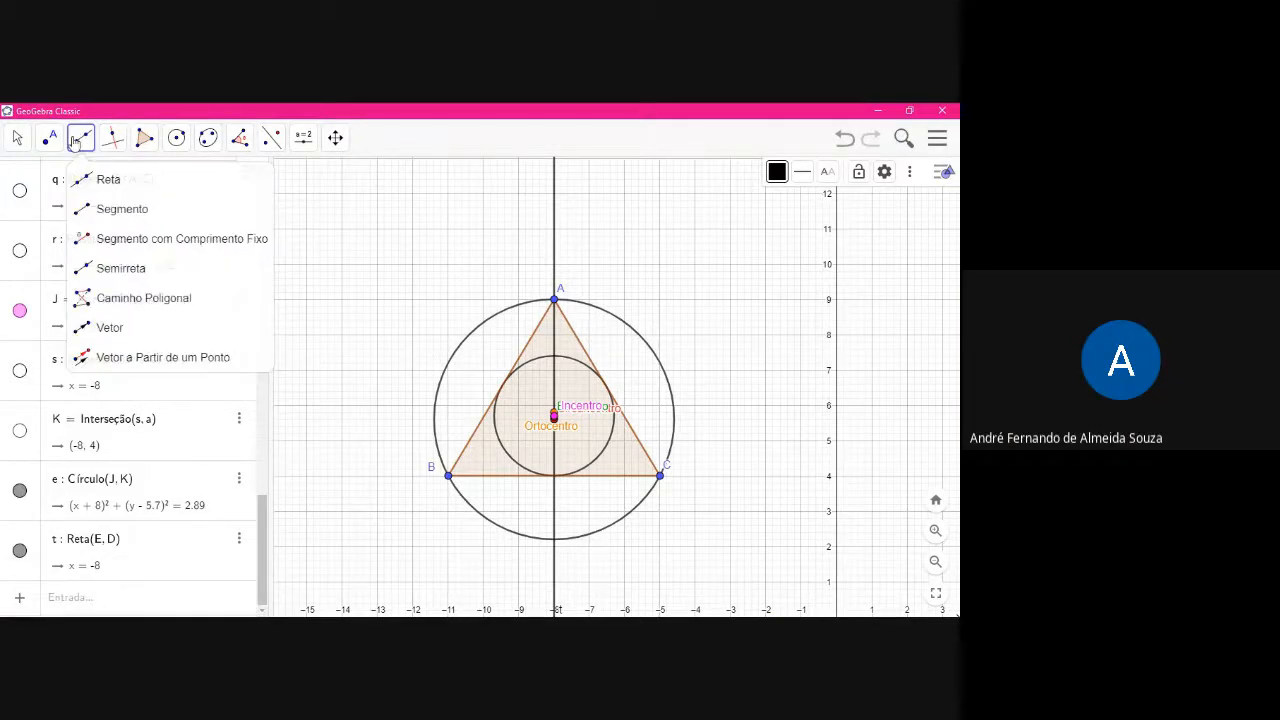
mouse_move(41, 143)
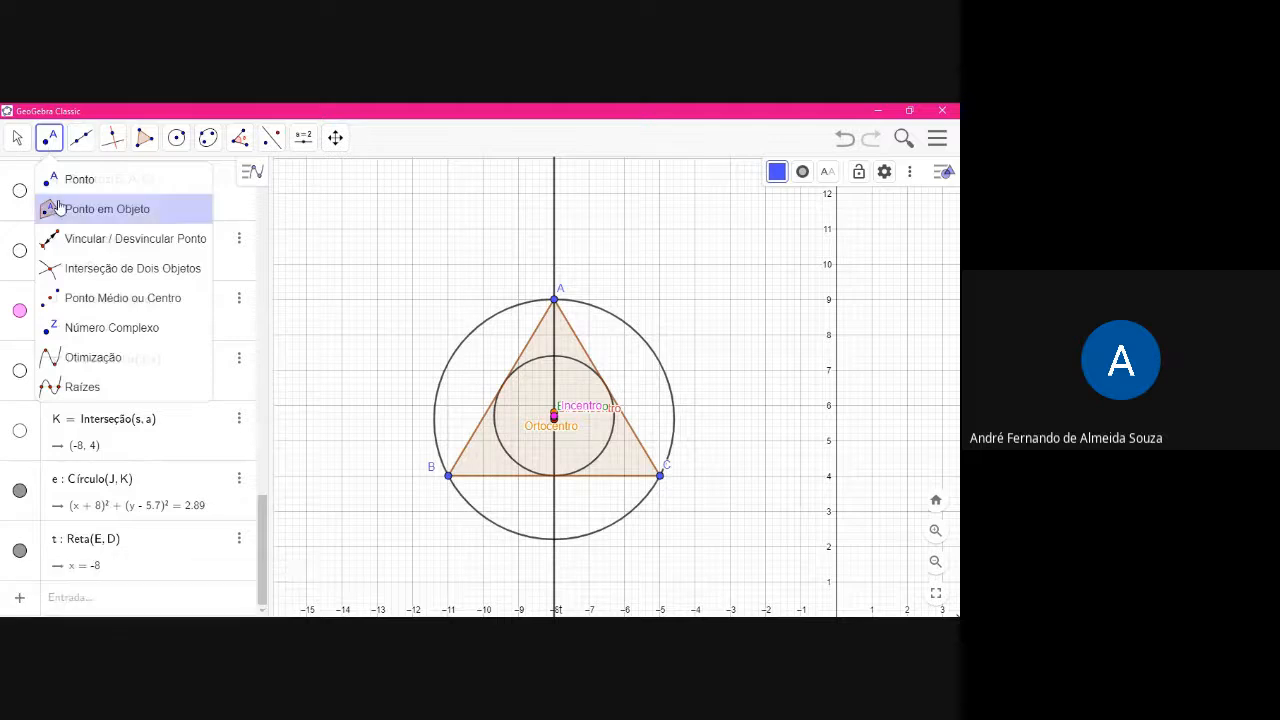
click(130, 238)
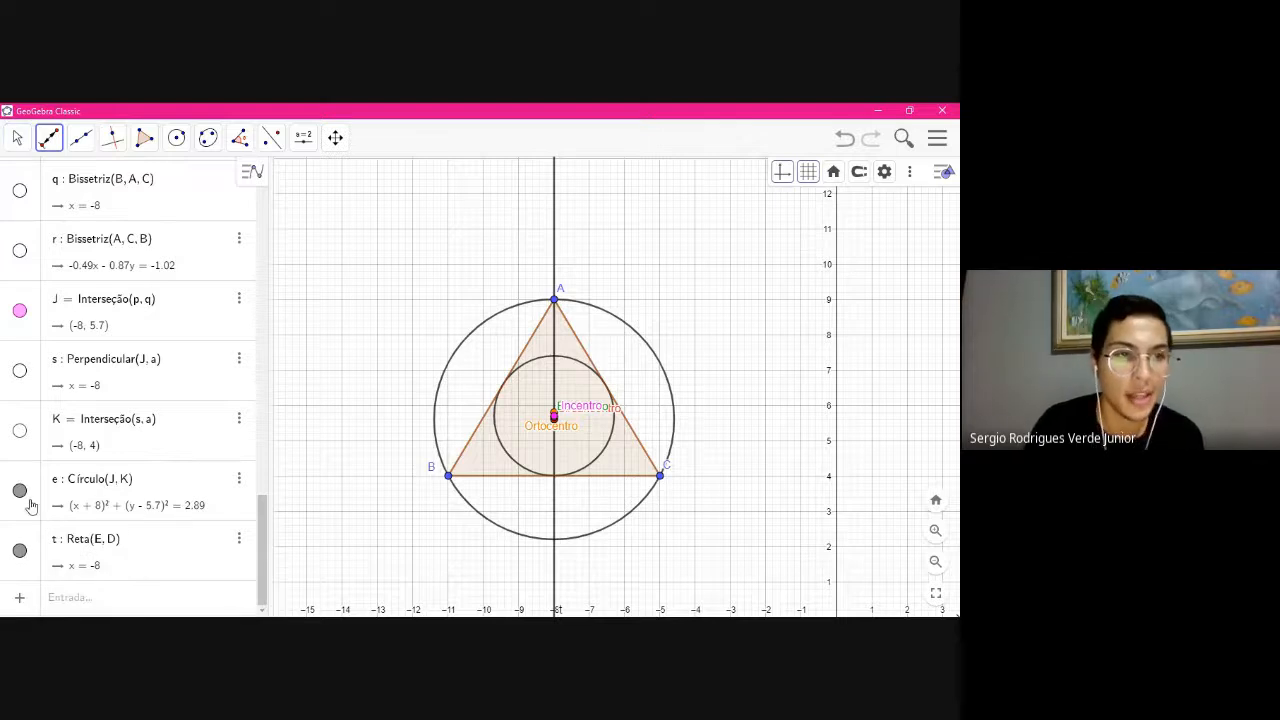
Hide line t through the orthocenter and circumcenter, and toggle the inscribed circle off and back on
click(17, 137)
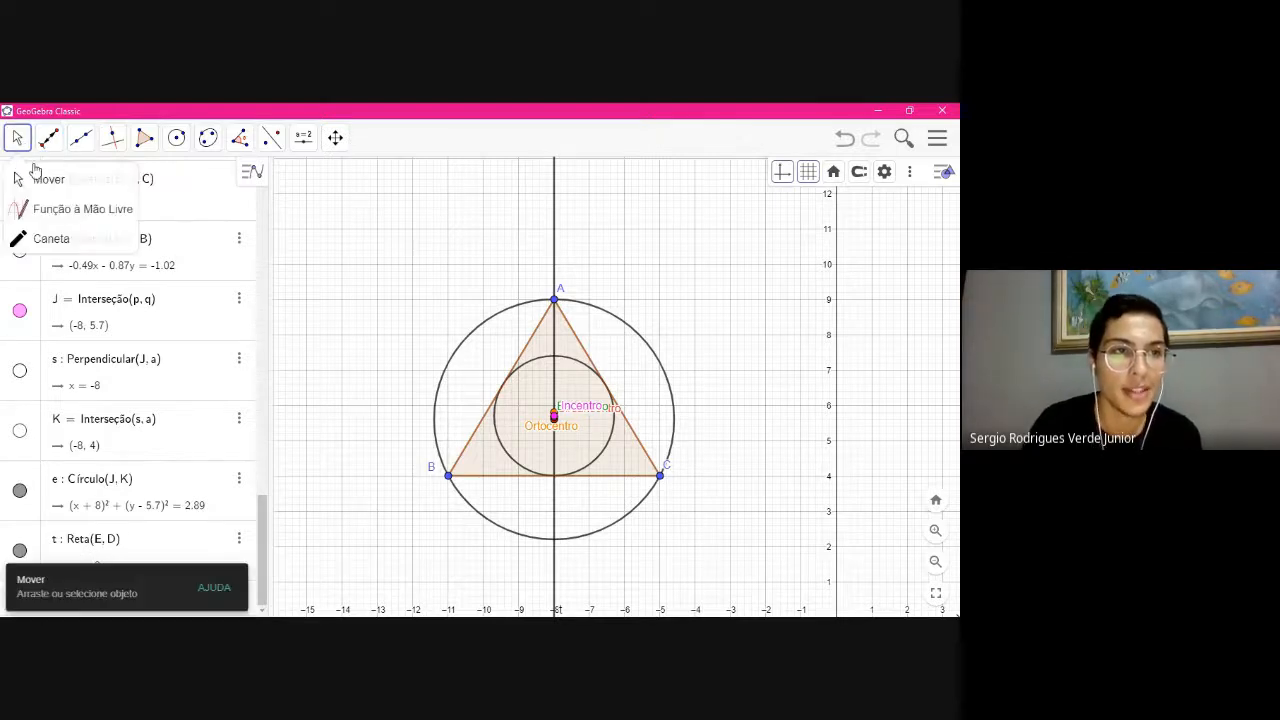
click(20, 550)
click(20, 492)
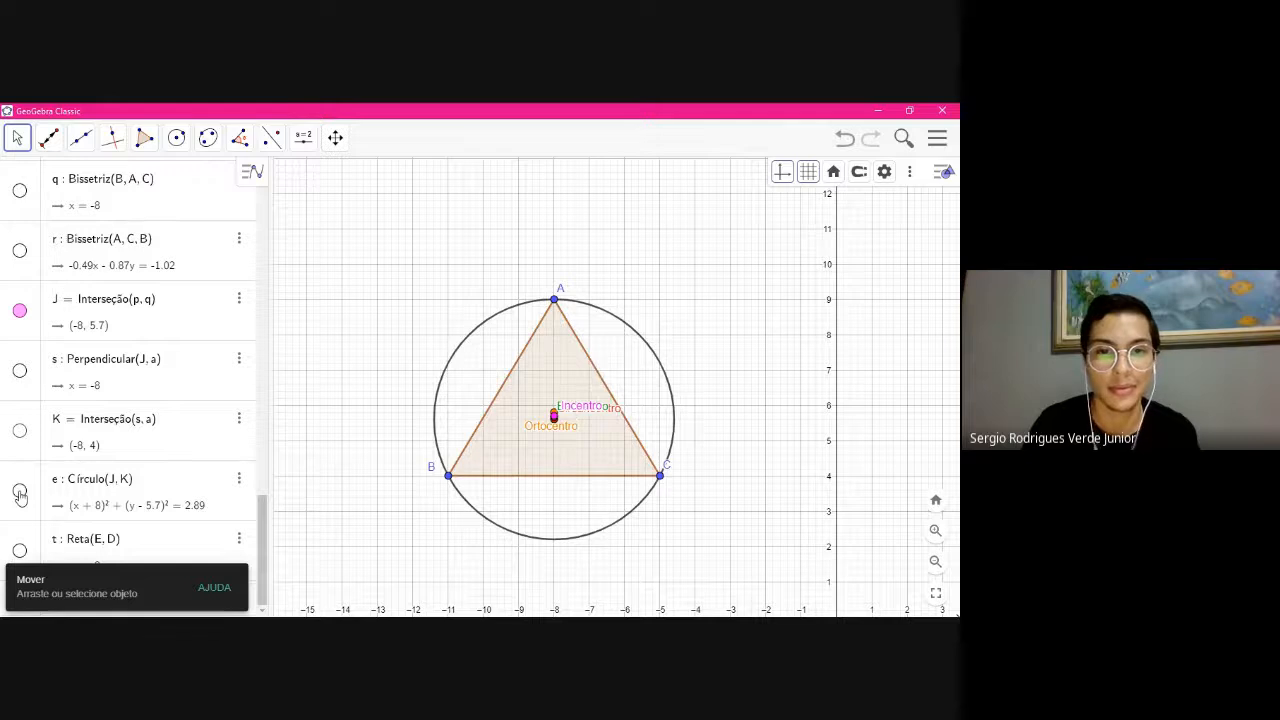
click(20, 492)
Move vertex B of the triangle to about (-9.7, 4.9)
scroll(26, 430, up, 5)
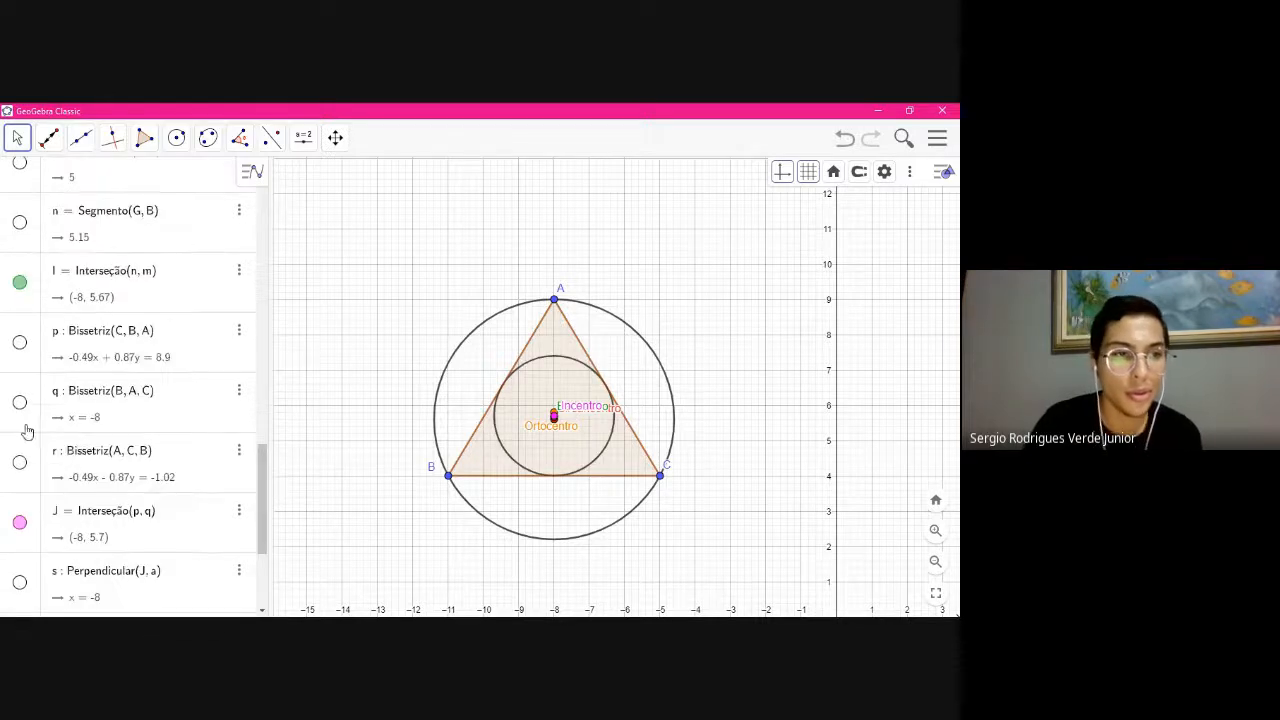
scroll(32, 404, down, 1)
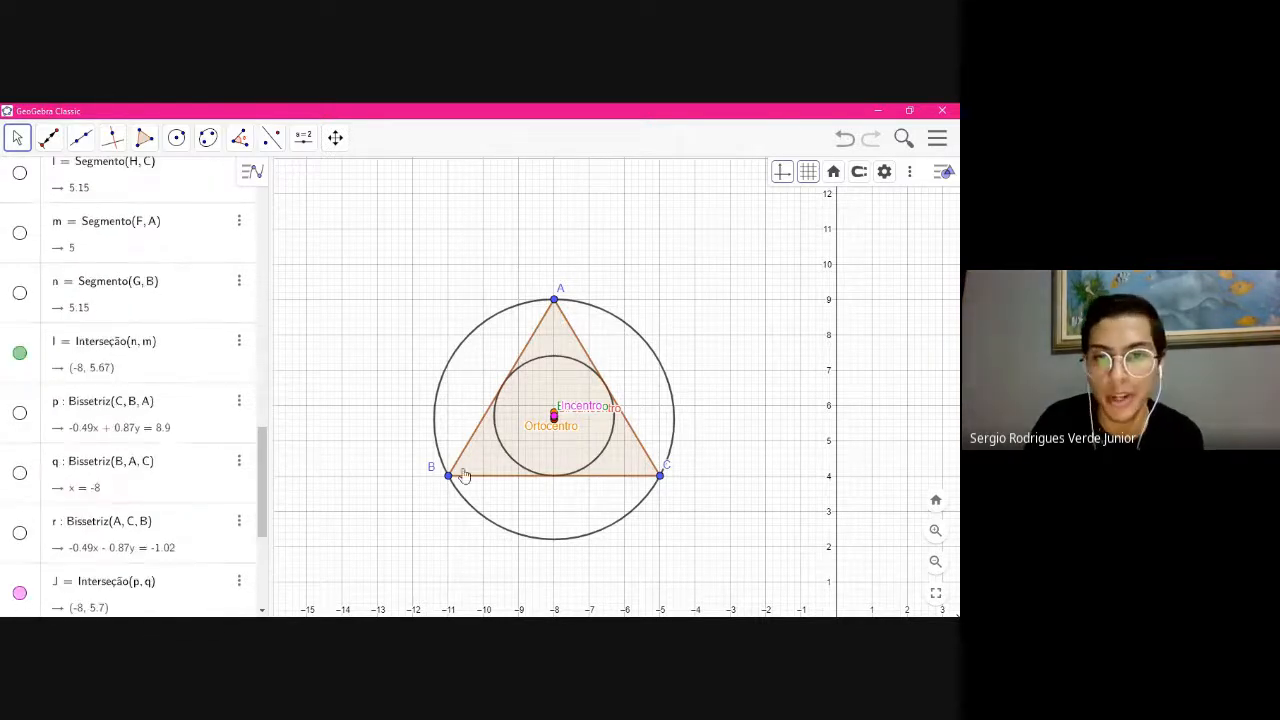
drag(448, 475, 493, 450)
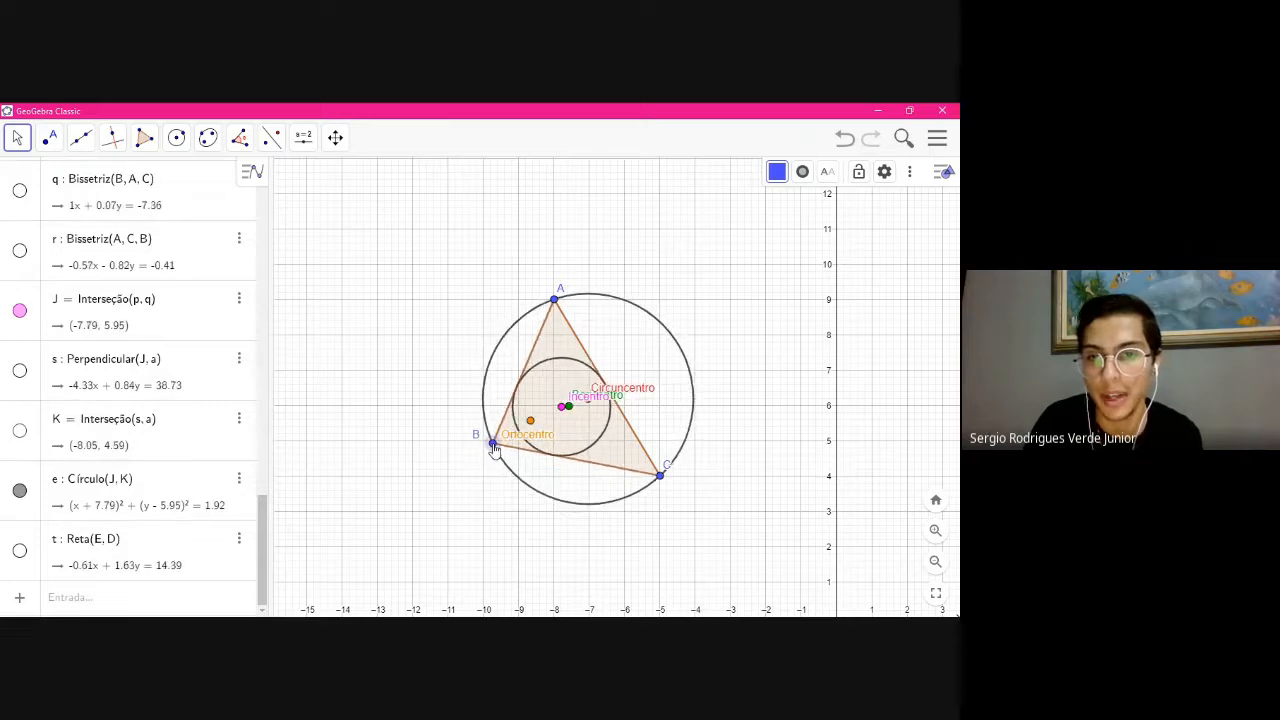
Show the three median segments l, m and n, leaving bisector p hidden
scroll(20, 385, up, 3)
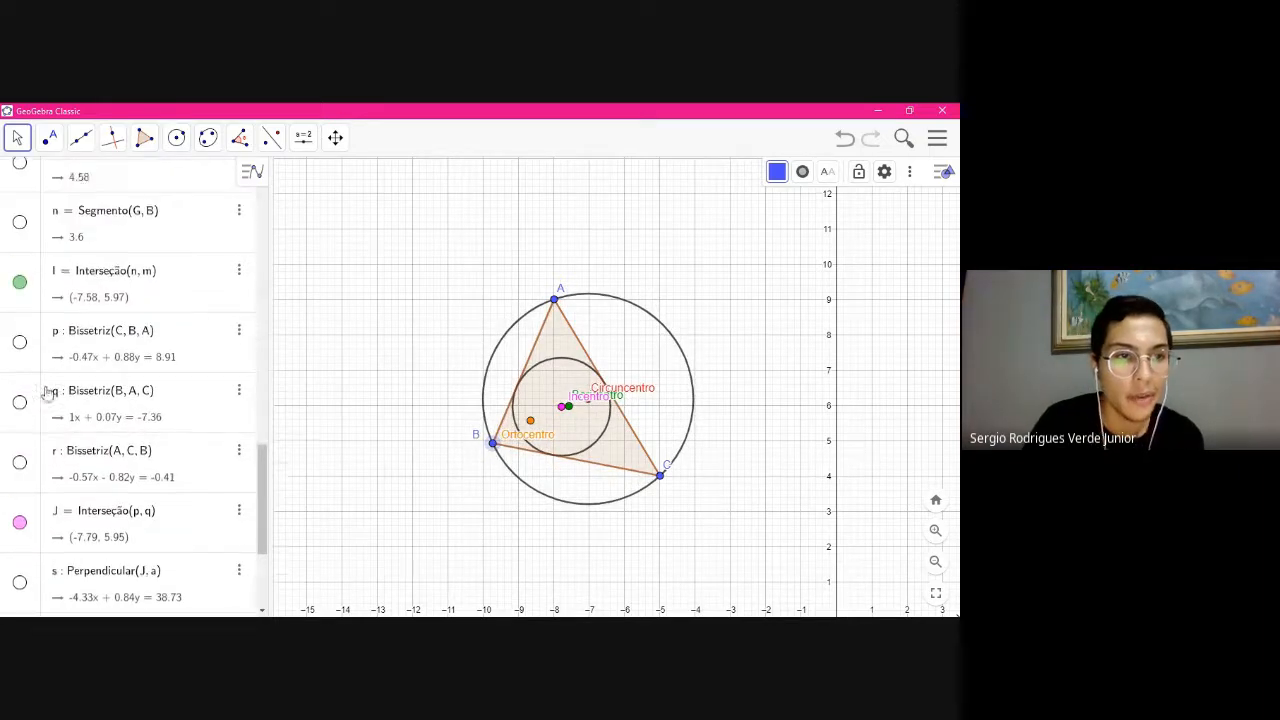
click(20, 346)
click(20, 346)
scroll(20, 330, up, 2)
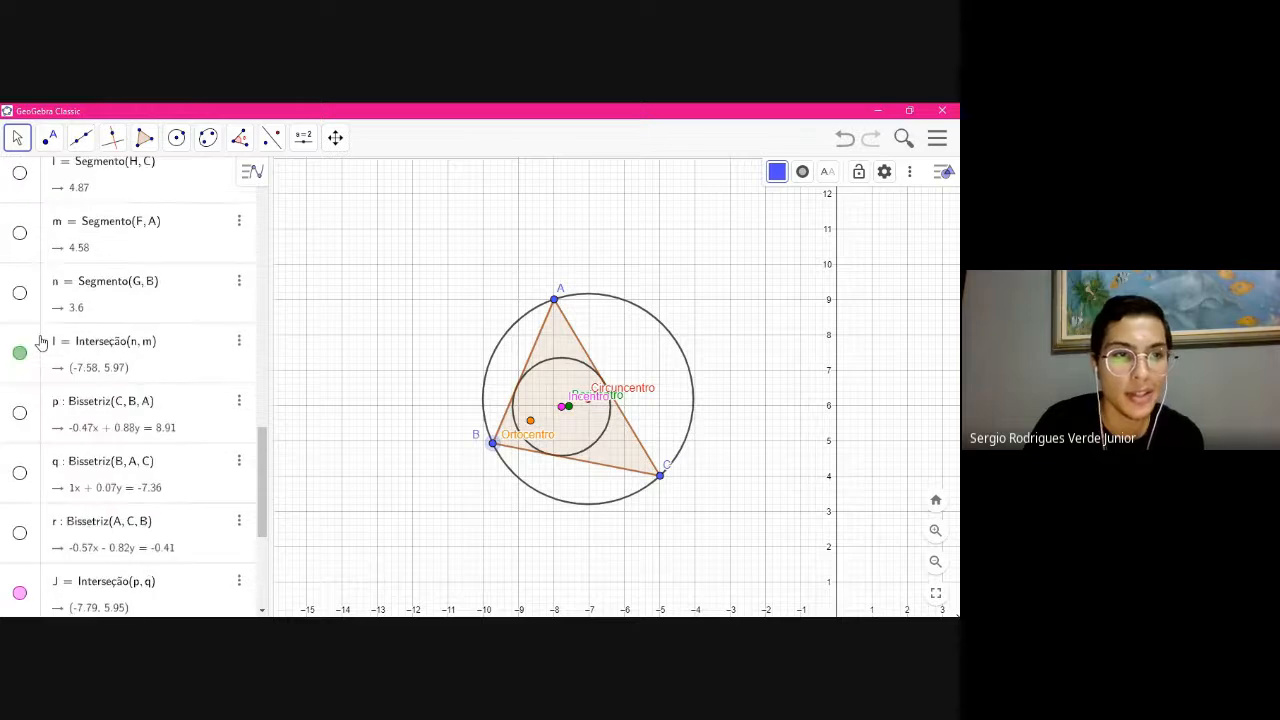
click(20, 243)
click(20, 303)
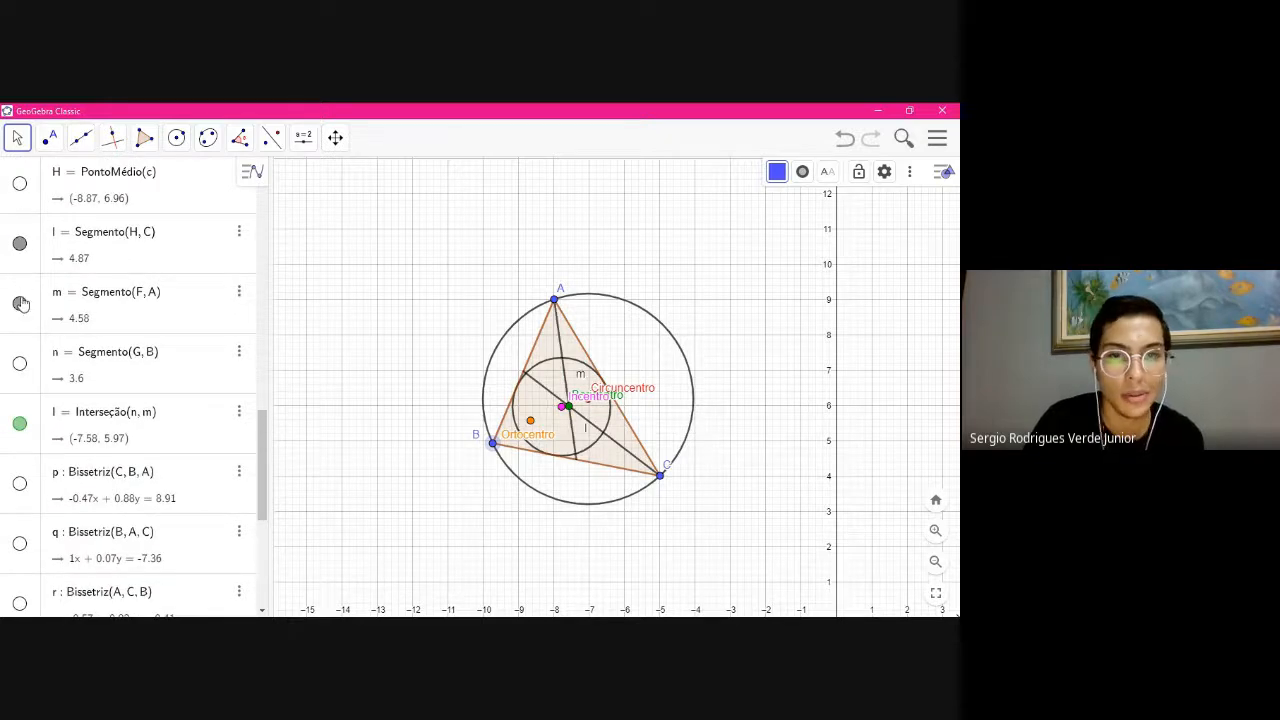
click(20, 363)
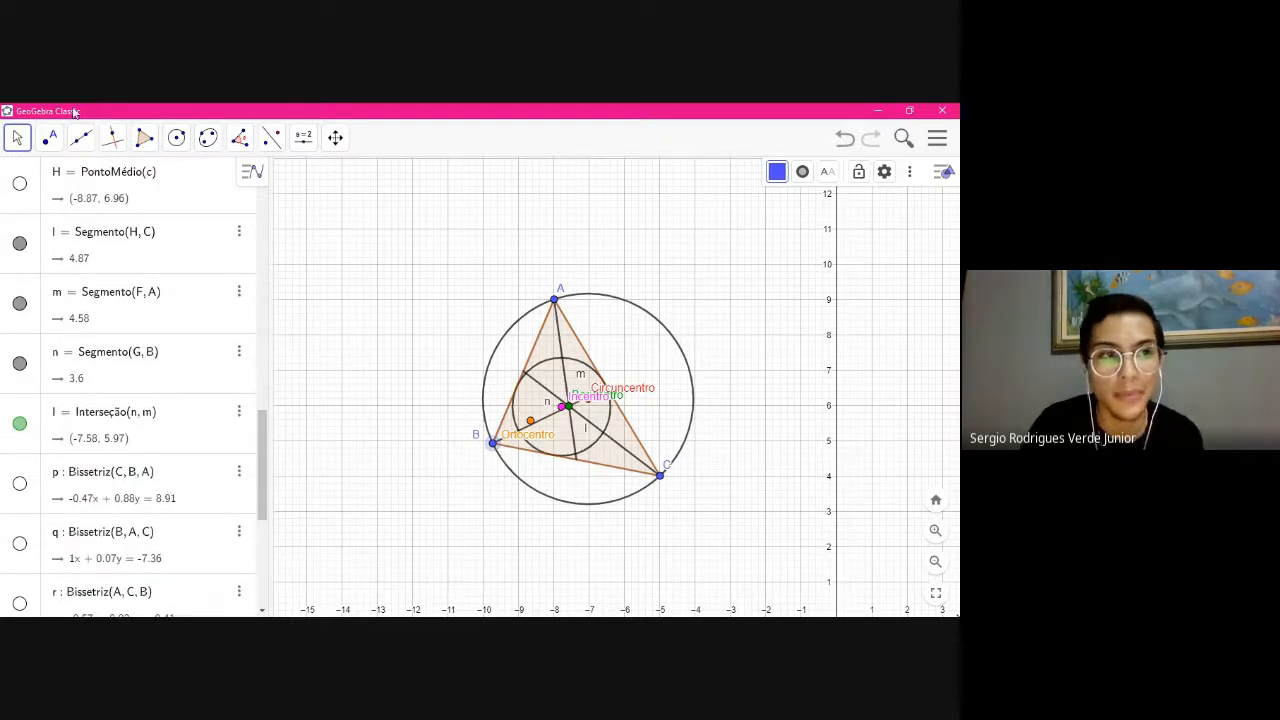
Move vertex B to (-11, 7) and hide the inscribed circle
click(21, 137)
drag(492, 443, 449, 371)
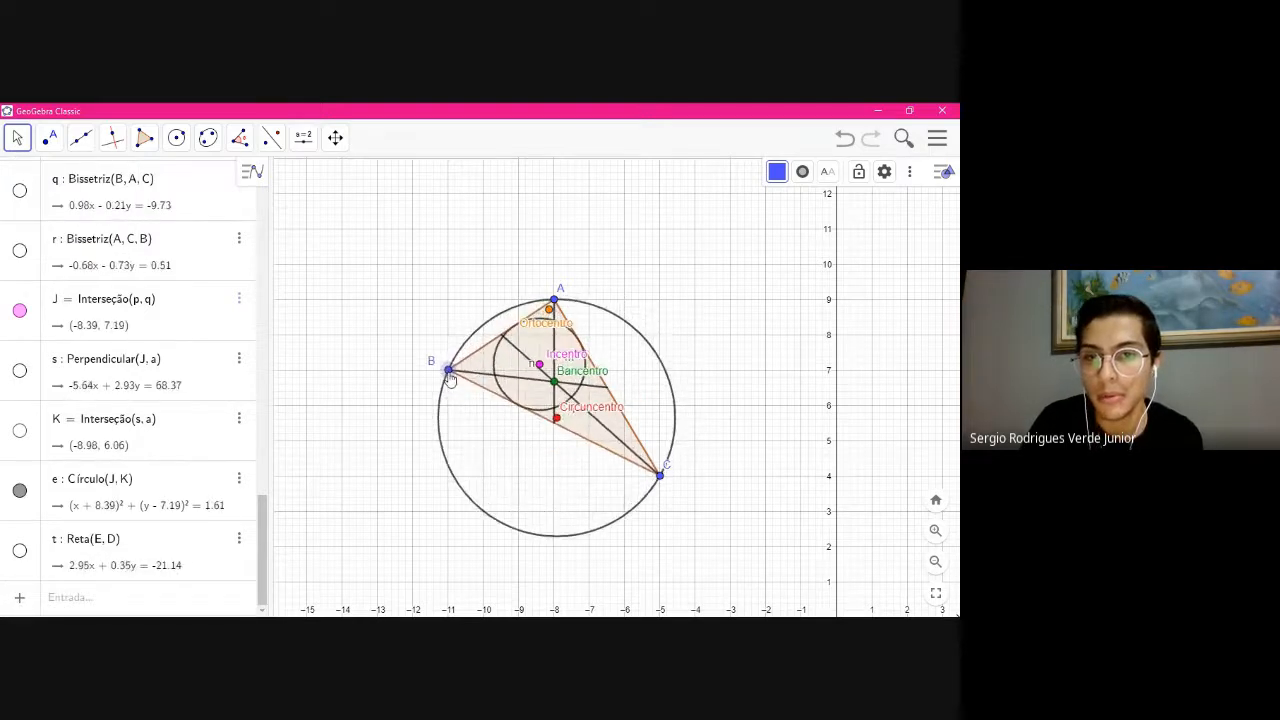
click(19, 491)
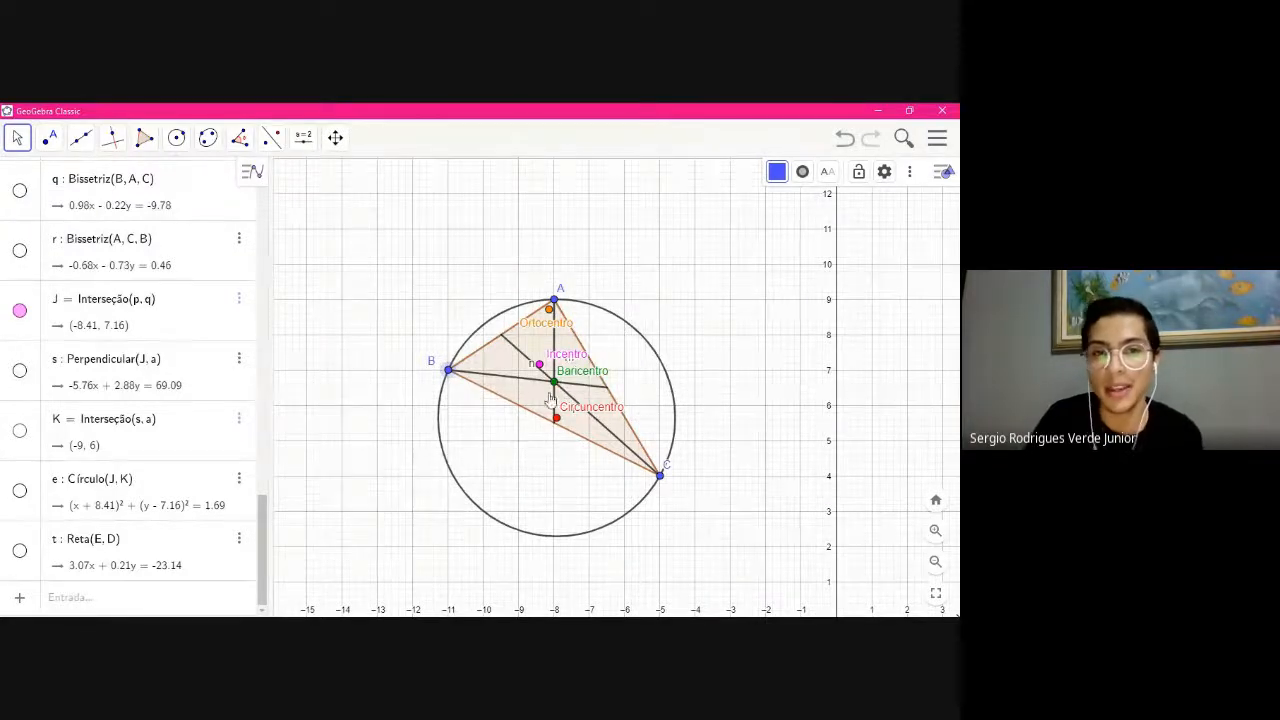
Try attaching the Baricentro point to median n at about (-9.48, 6.83) and at (-8.04, 6.67), undoing each attempt
click(49, 140)
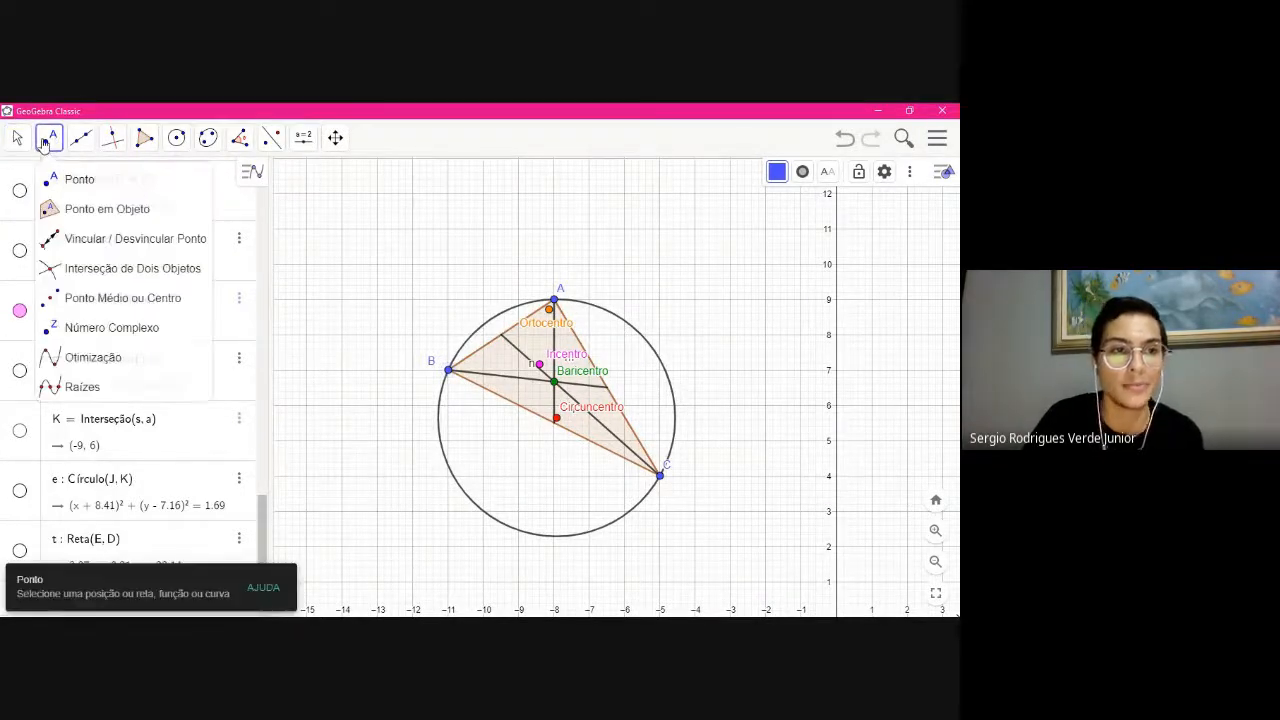
mouse_move(83, 147)
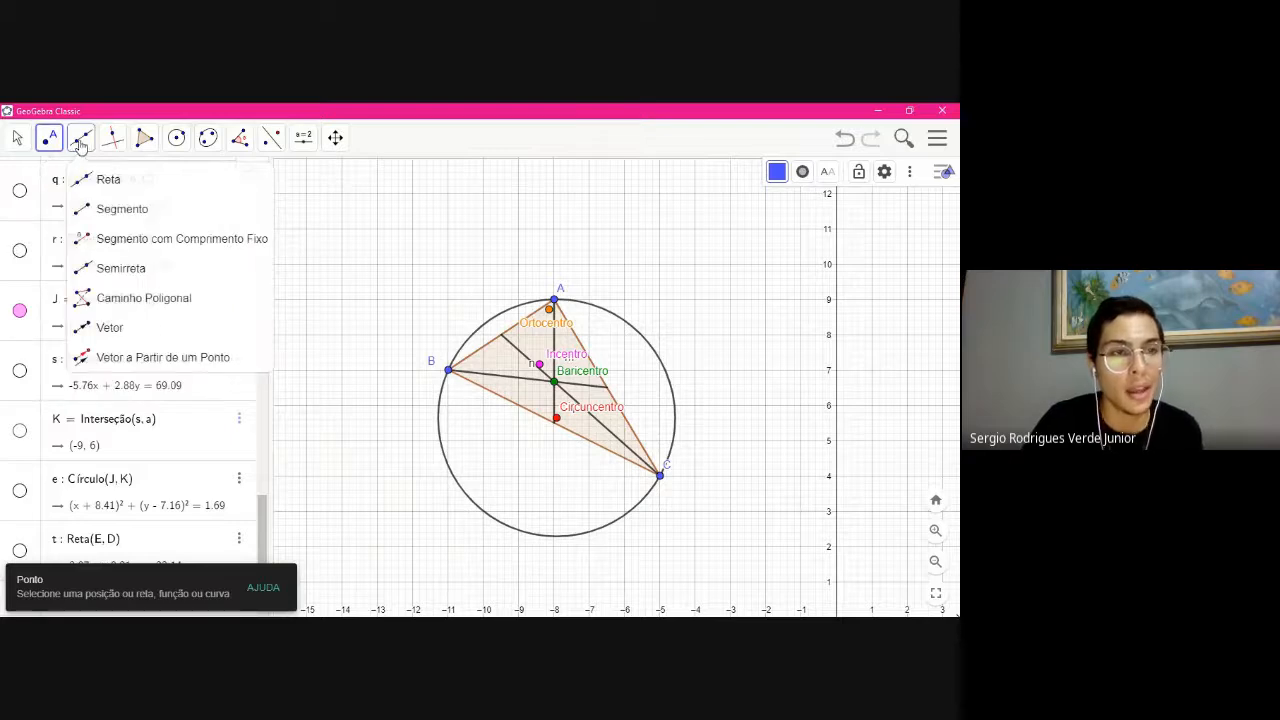
mouse_move(44, 145)
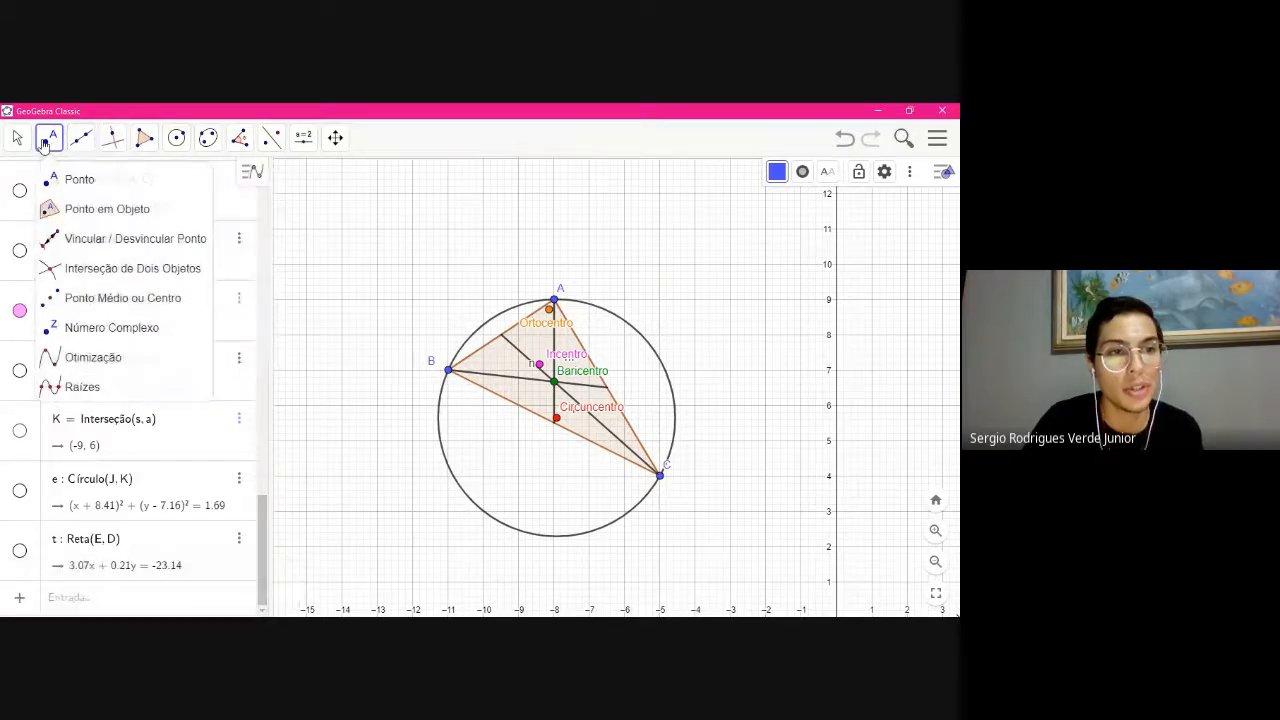
click(88, 239)
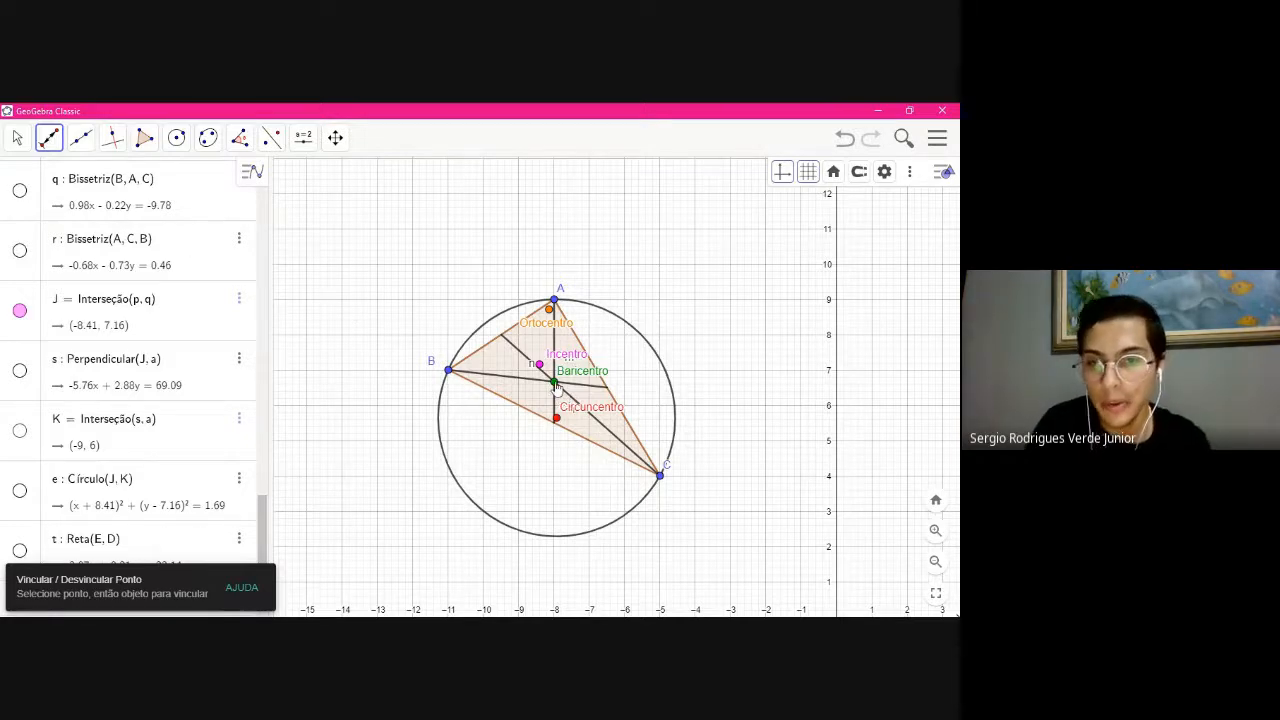
click(503, 378)
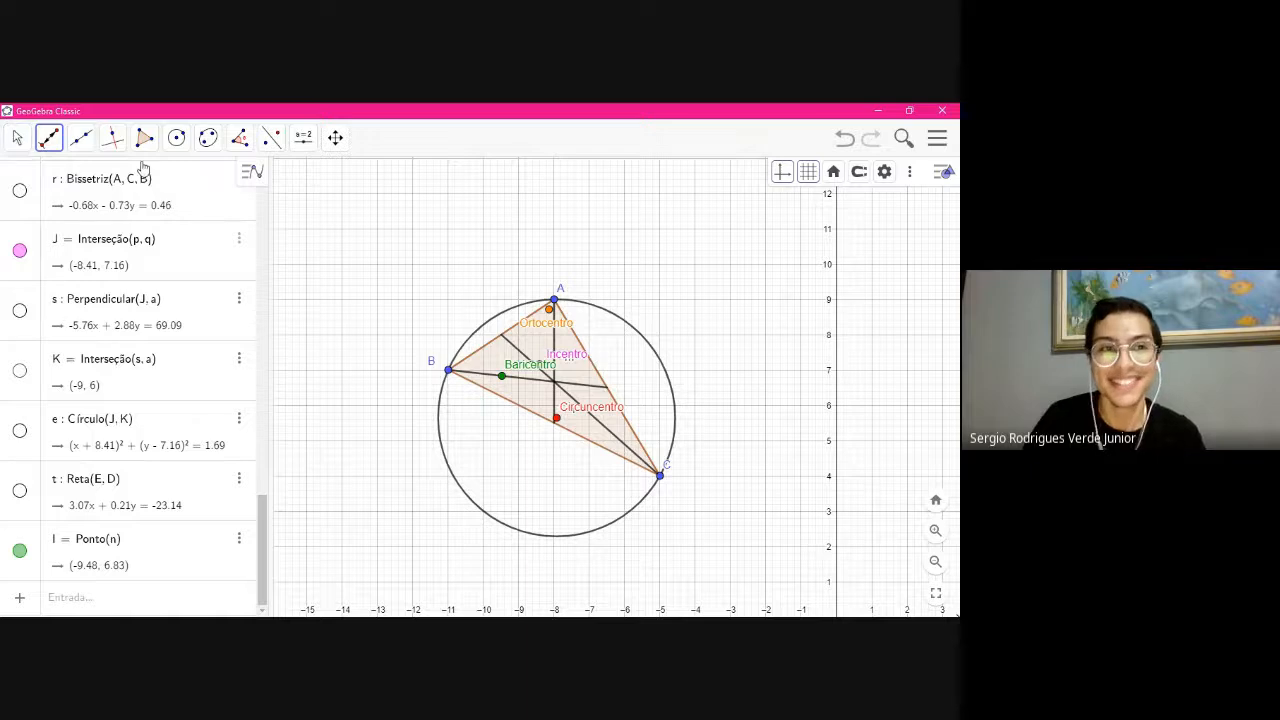
click(845, 138)
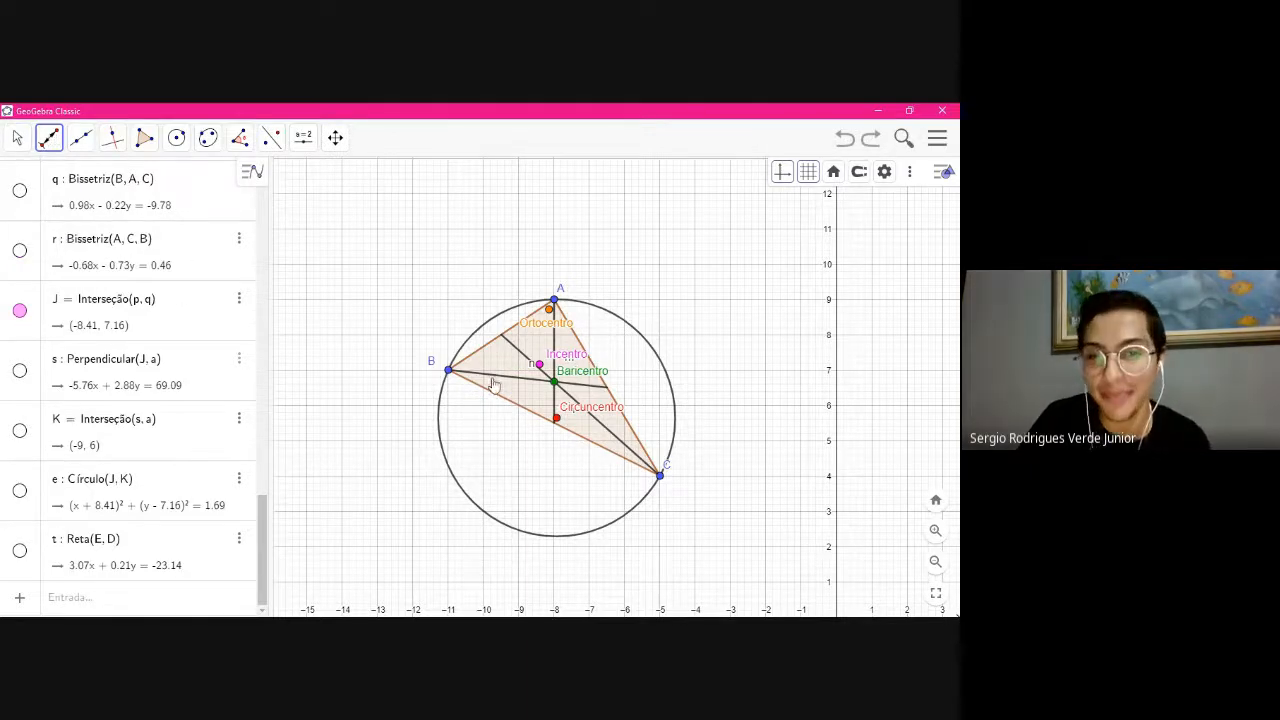
click(553, 383)
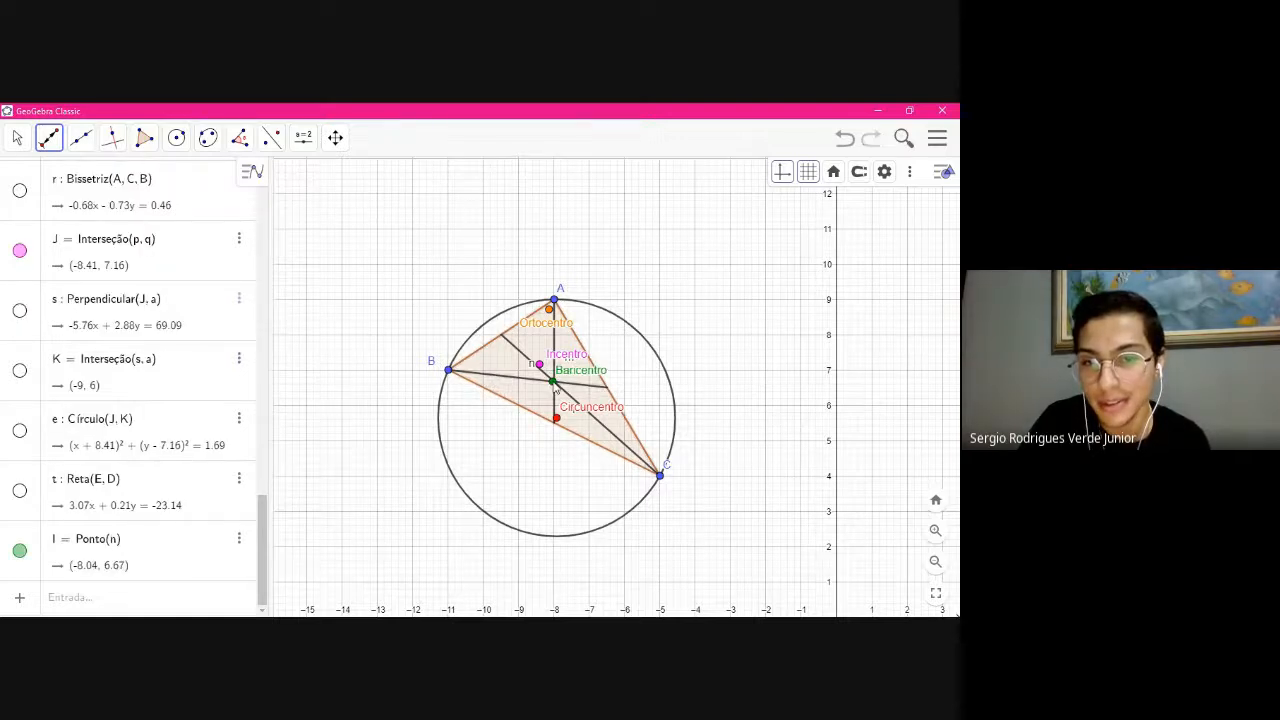
click(843, 139)
Attach the Baricentro point to median n at about (-8, 6.67), where the medians cross
click(47, 139)
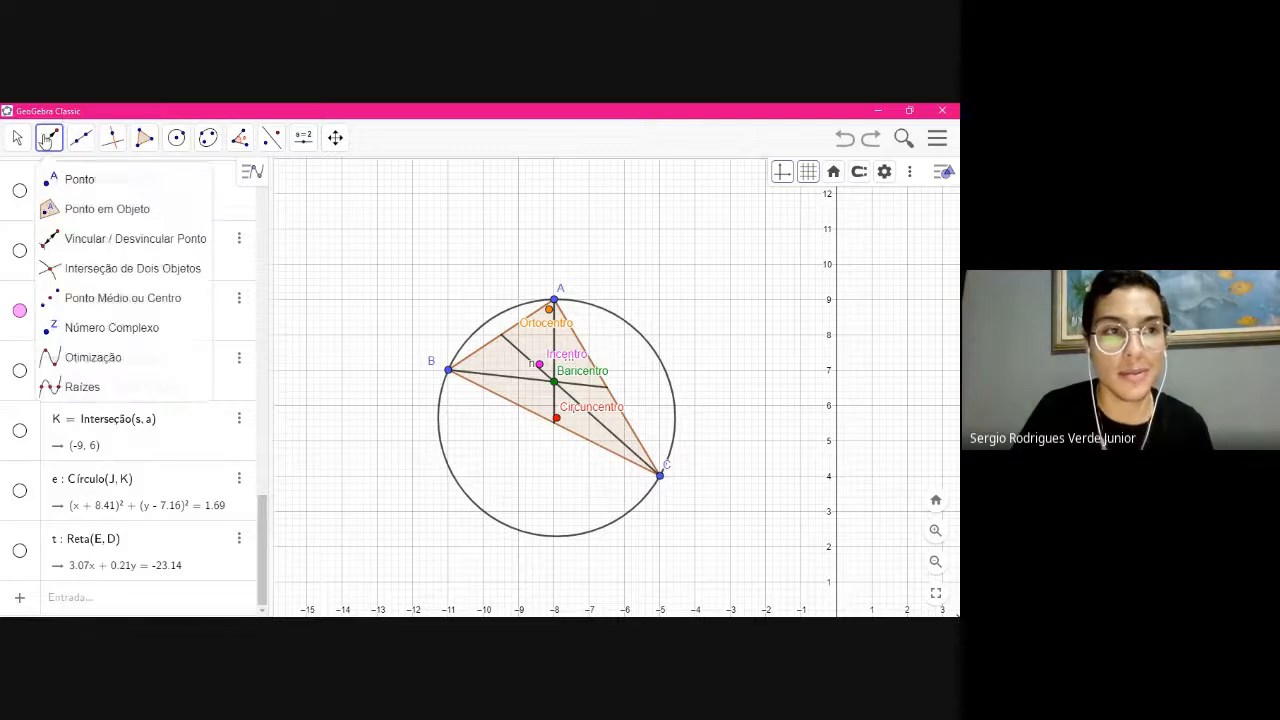
click(72, 240)
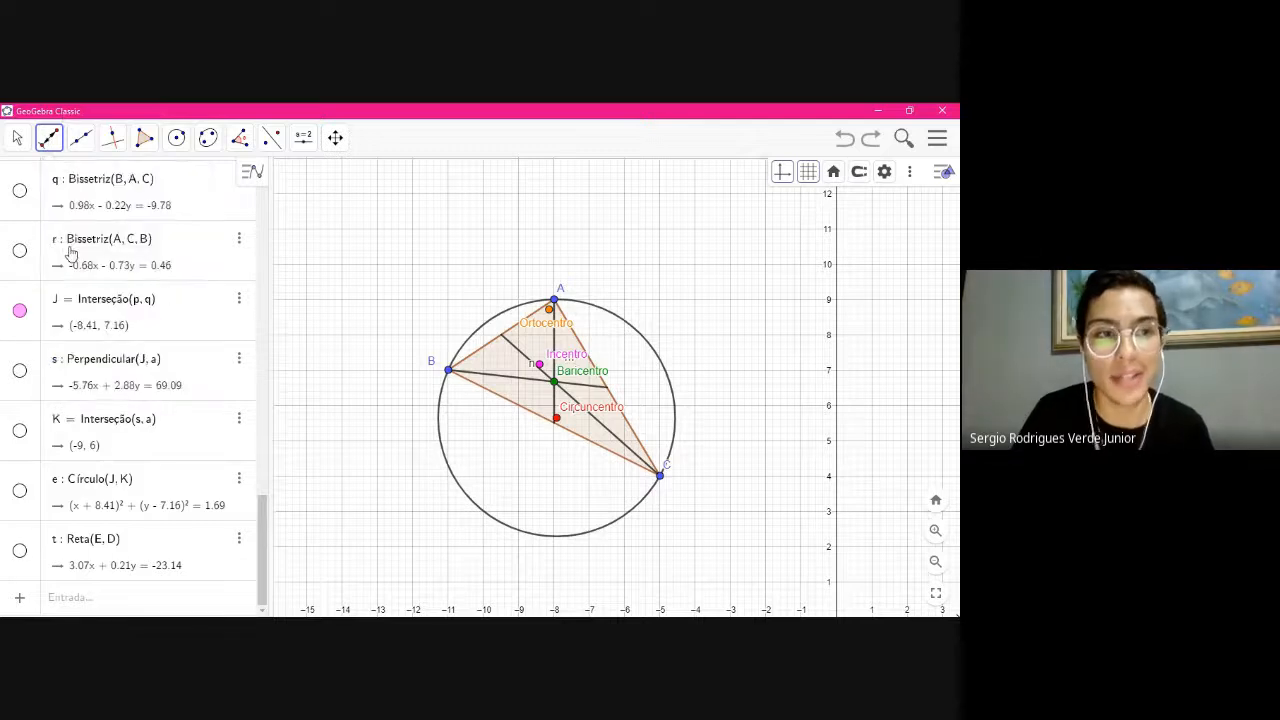
click(520, 385)
click(557, 389)
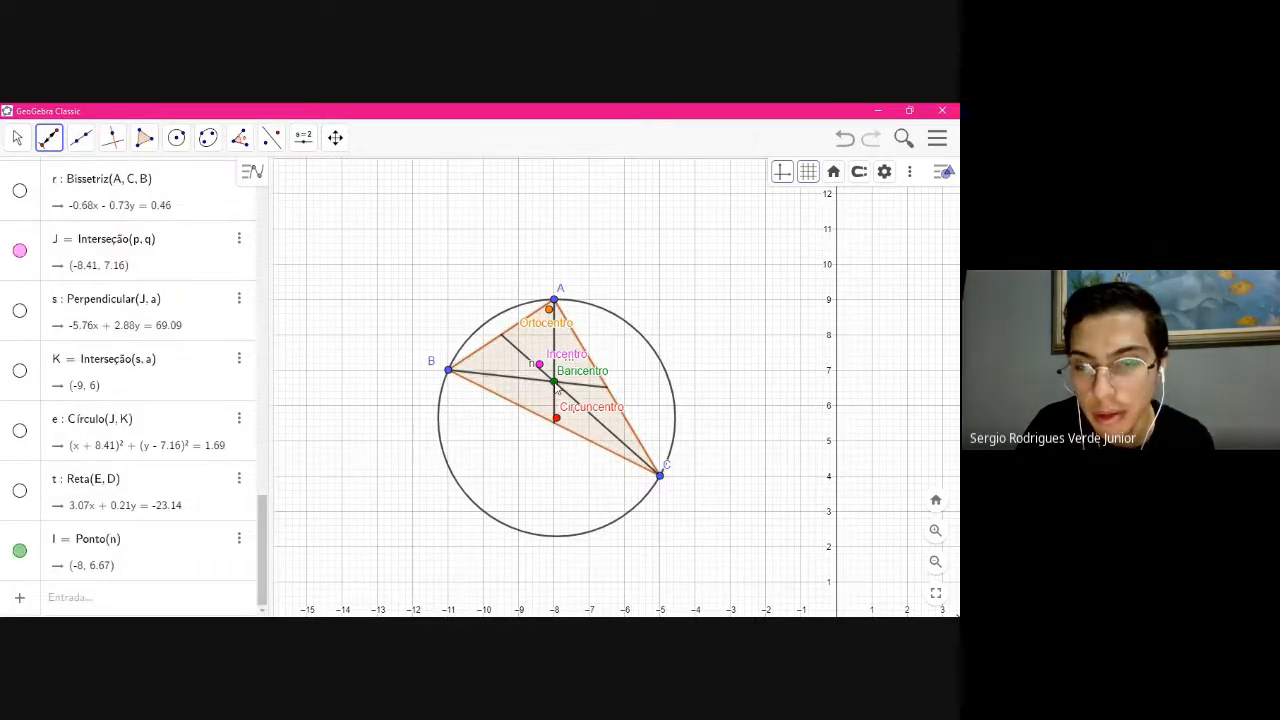
Select the Baricentro point and median n with the Move tool to inspect the attachment
click(17, 138)
click(50, 177)
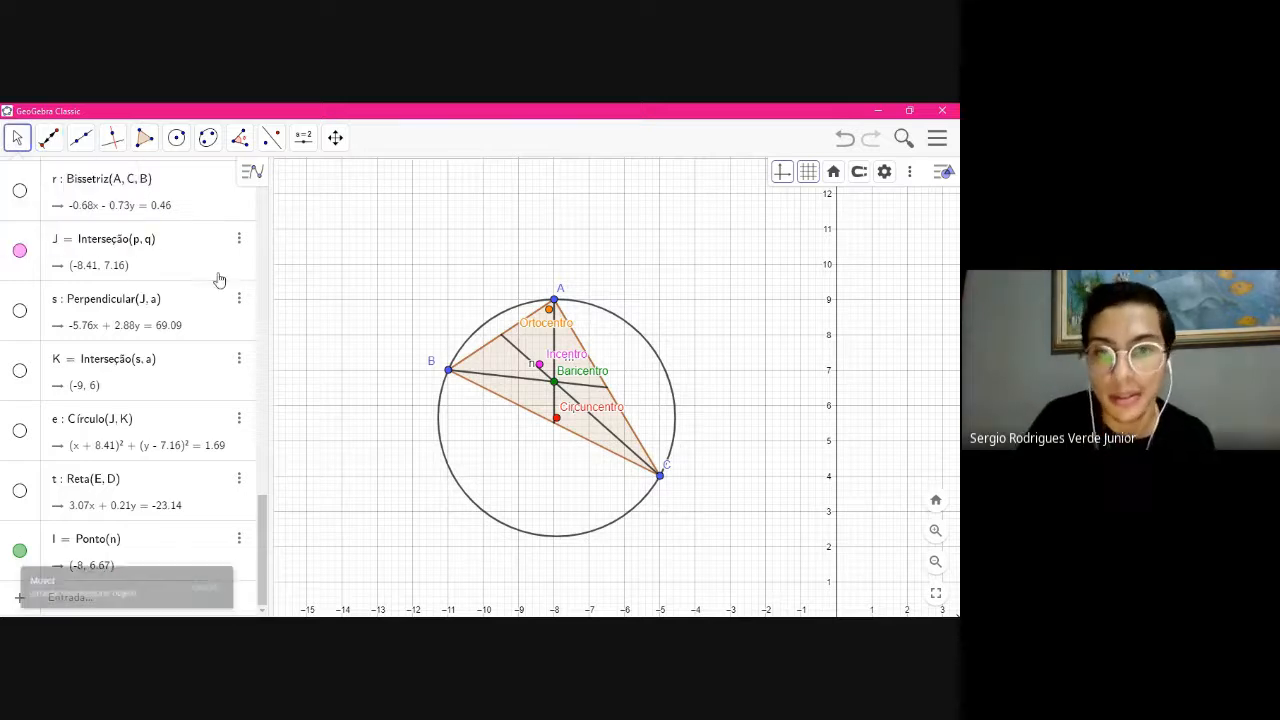
click(555, 385)
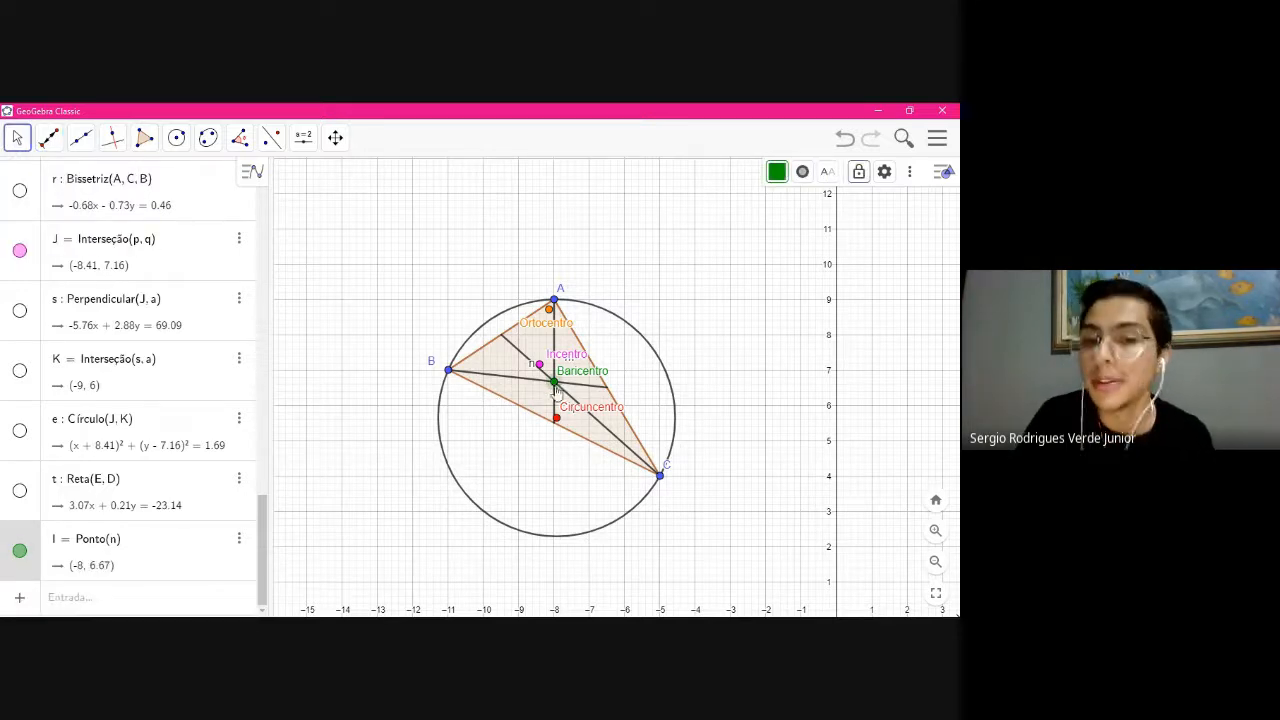
click(528, 381)
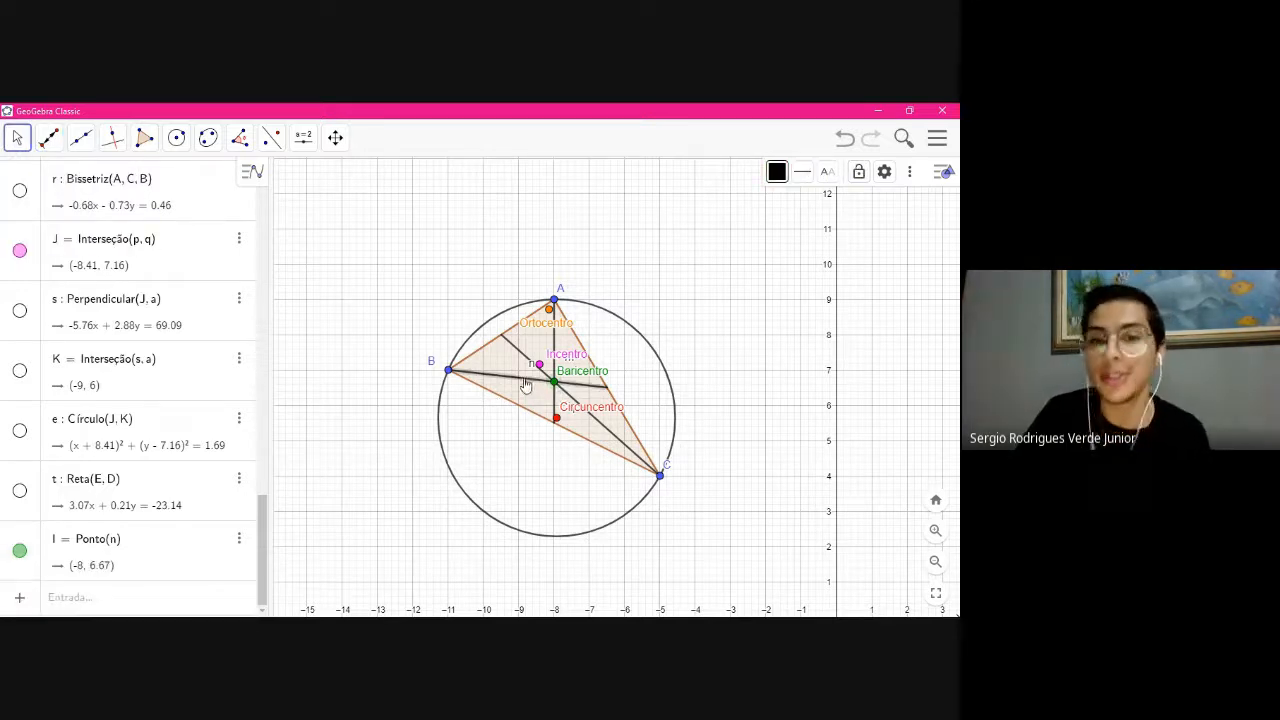
click(50, 140)
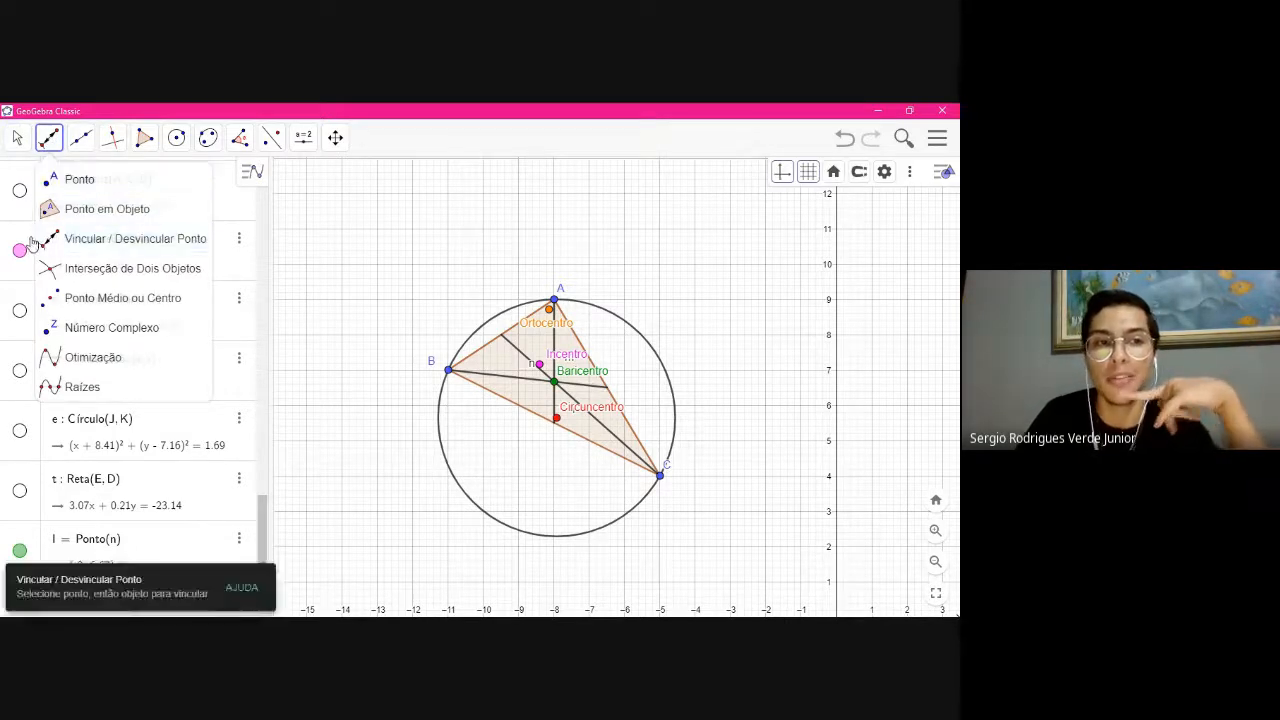
click(75, 245)
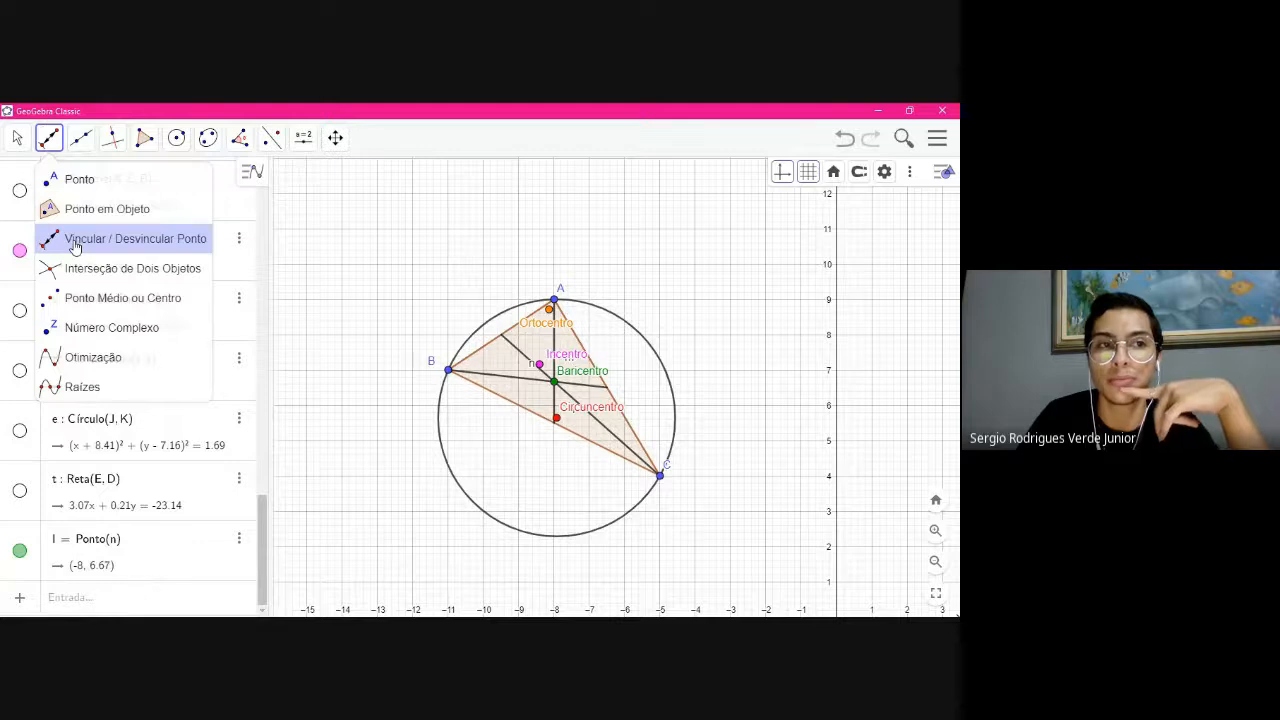
key(Escape)
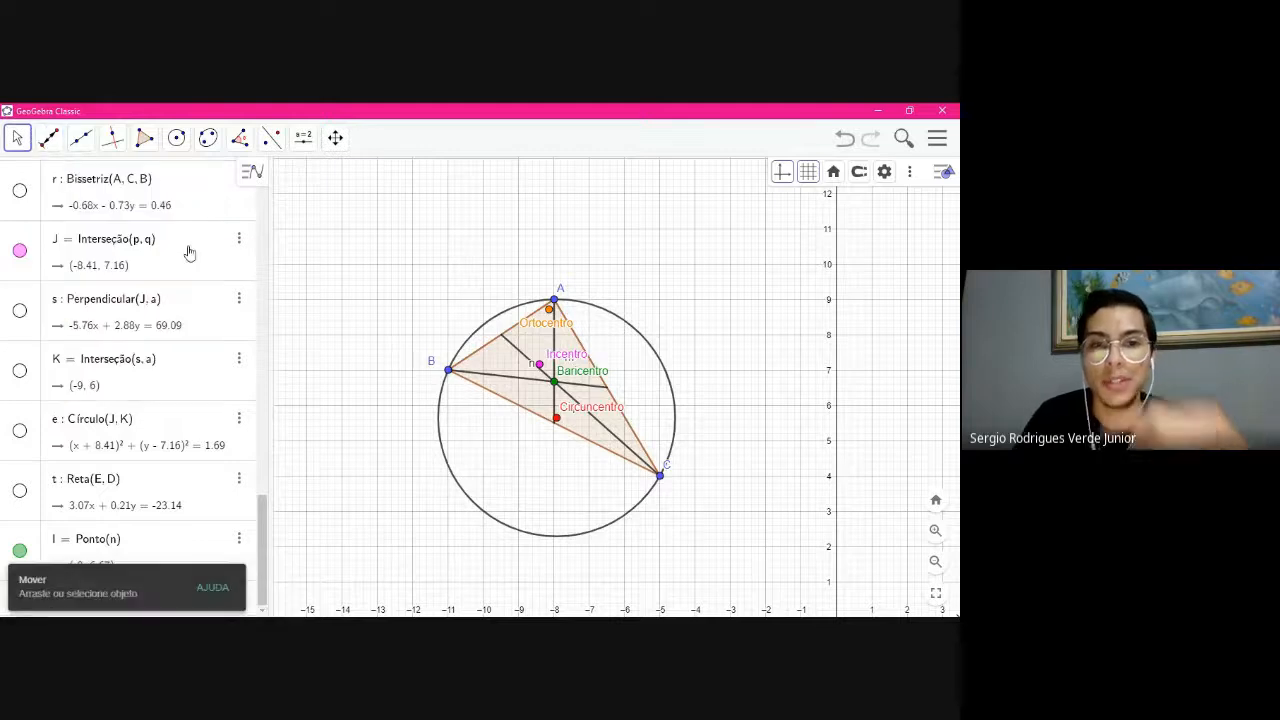
click(520, 385)
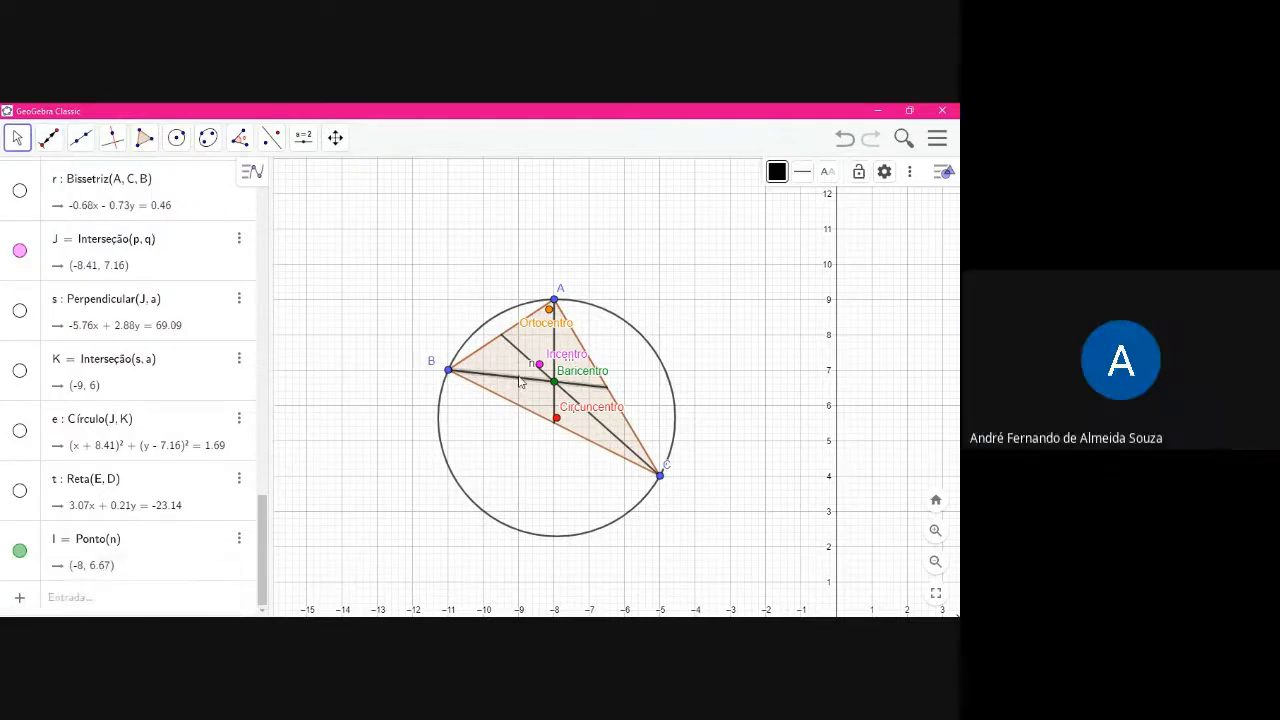
click(80, 138)
click(112, 216)
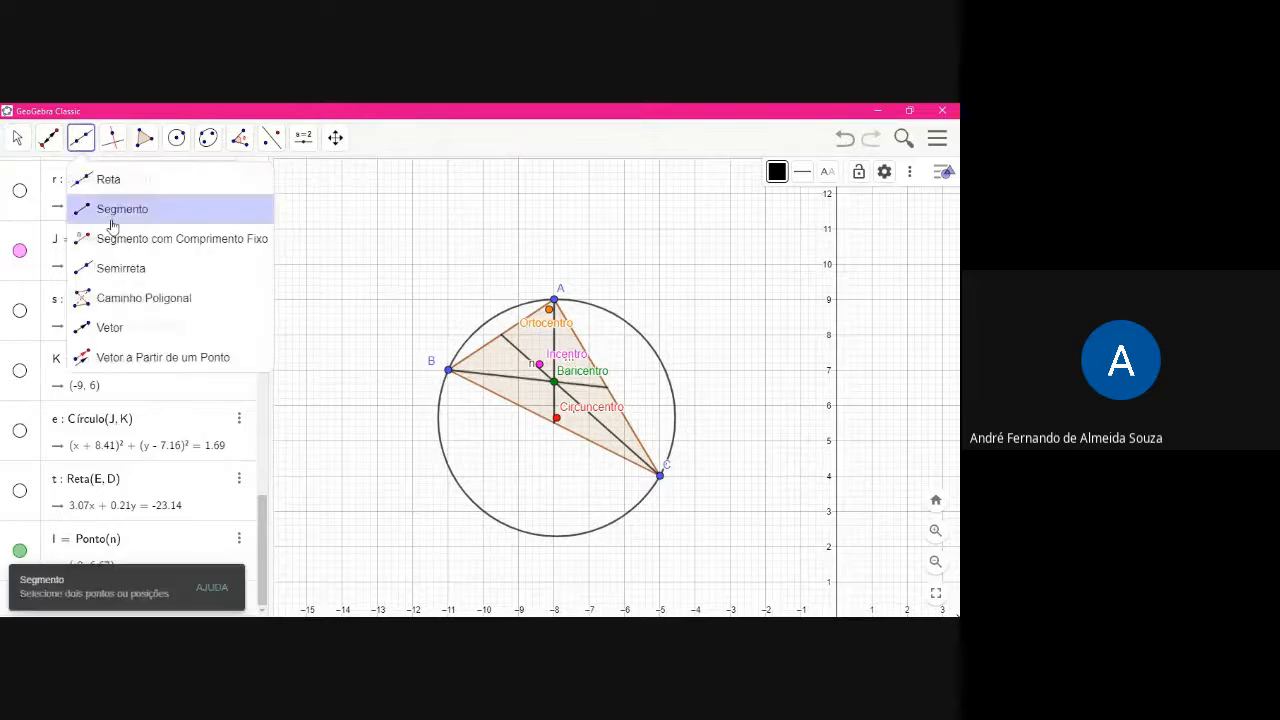
Detach the Baricentro point from median n with the Attach / Detach Point tool
click(49, 138)
click(86, 240)
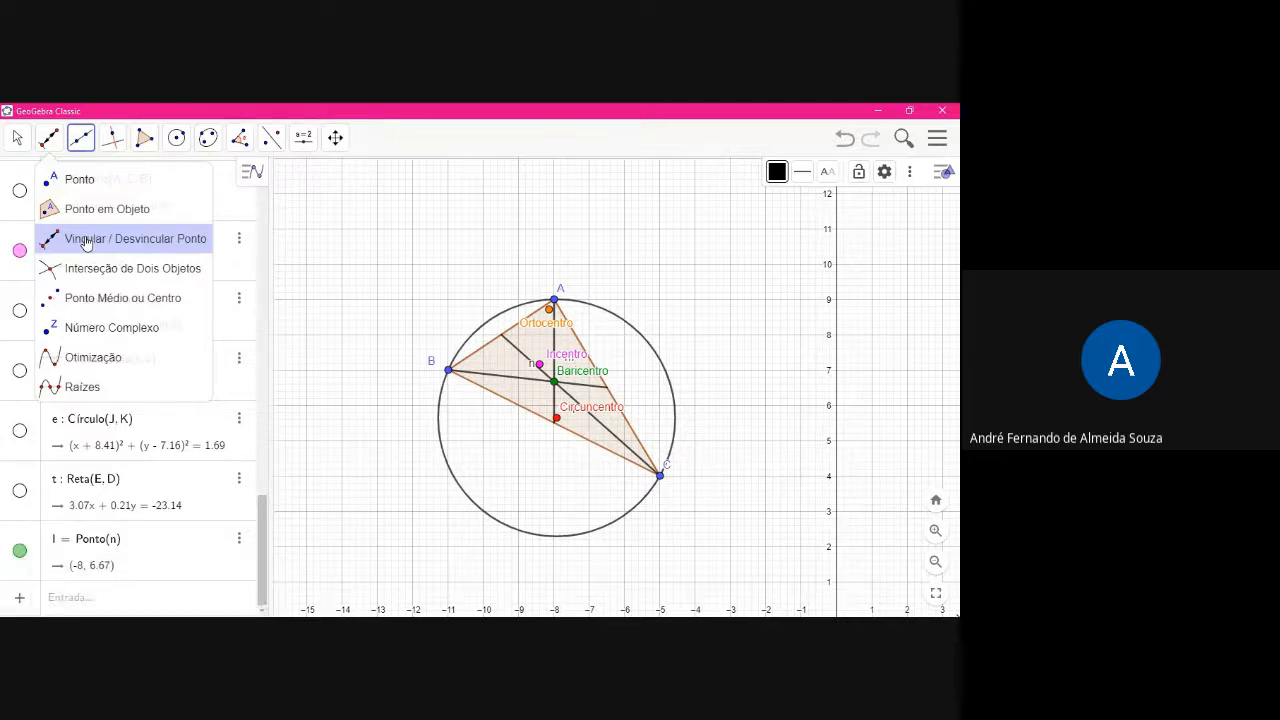
click(86, 240)
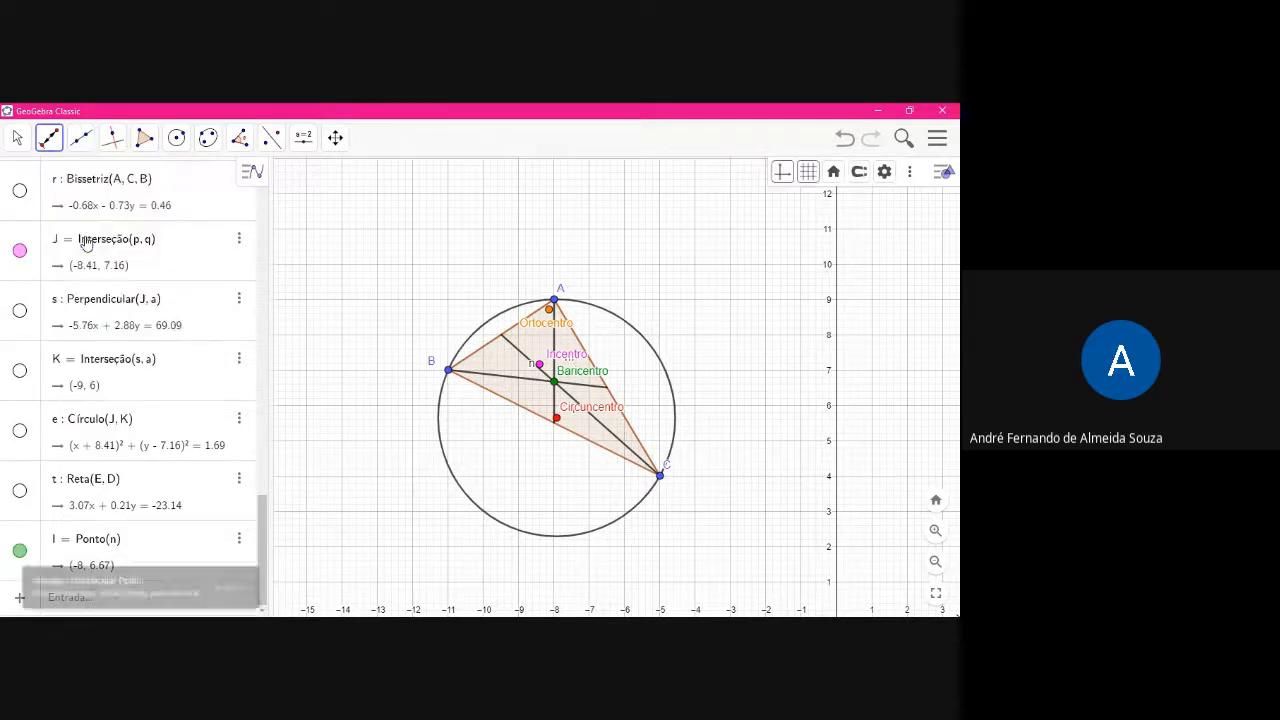
click(555, 388)
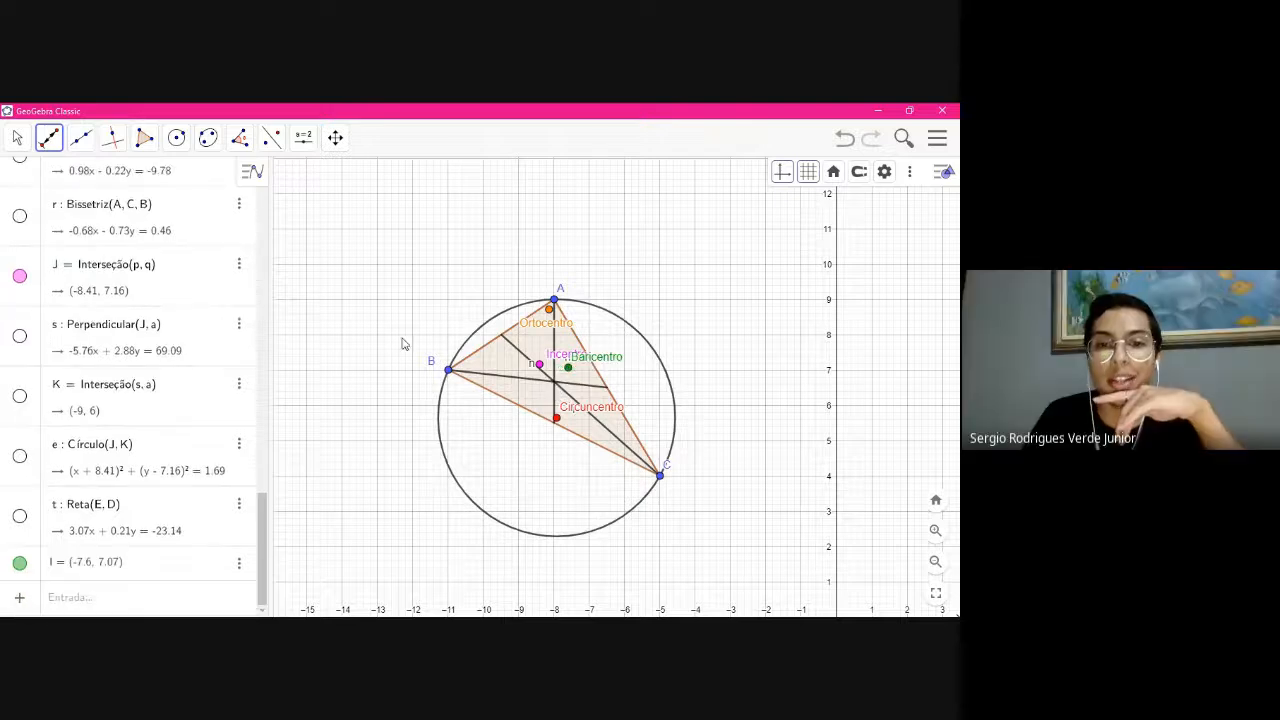
Undo the detachment of the Baricentro point from median n after selecting the point with the Move tool
click(16, 136)
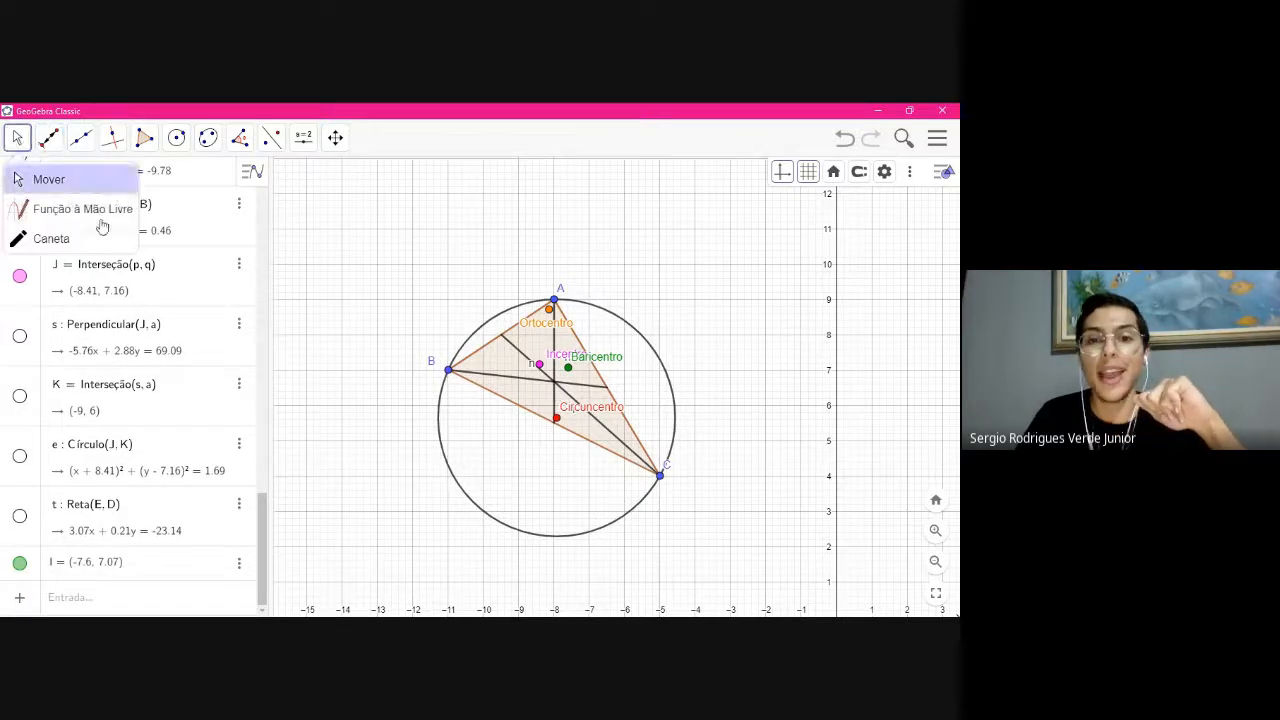
click(567, 369)
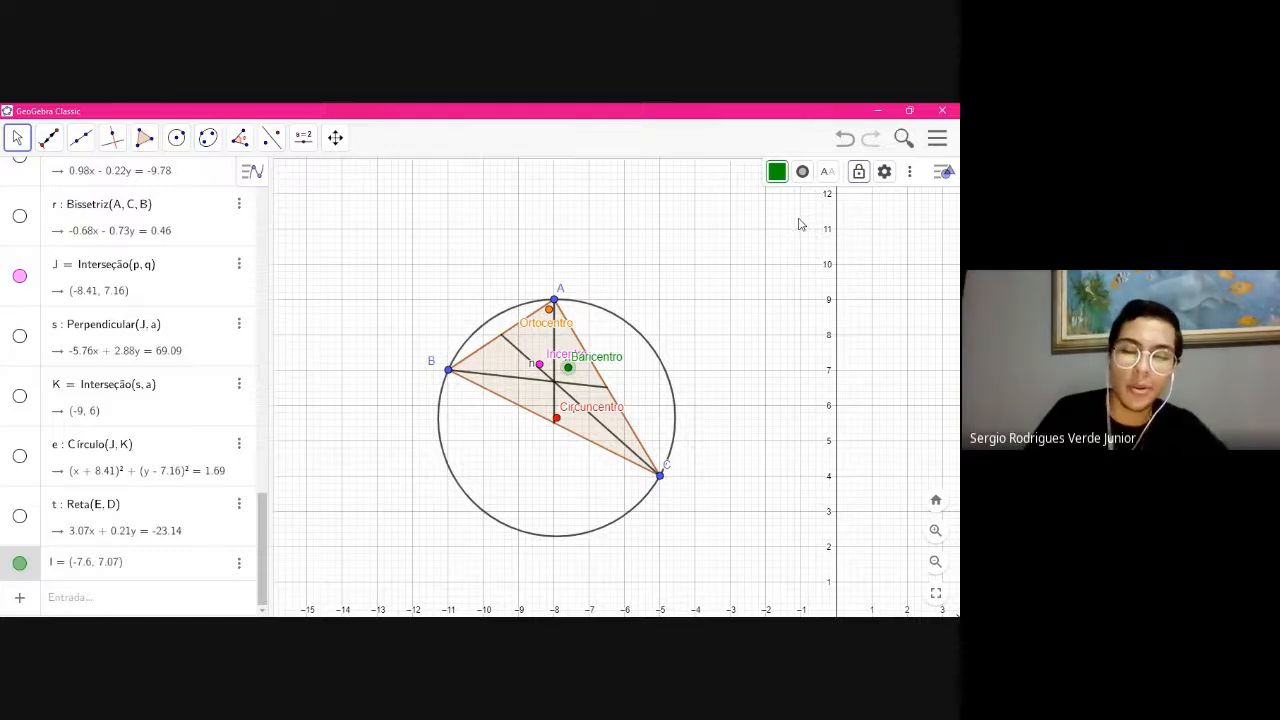
key(alt+Tab)
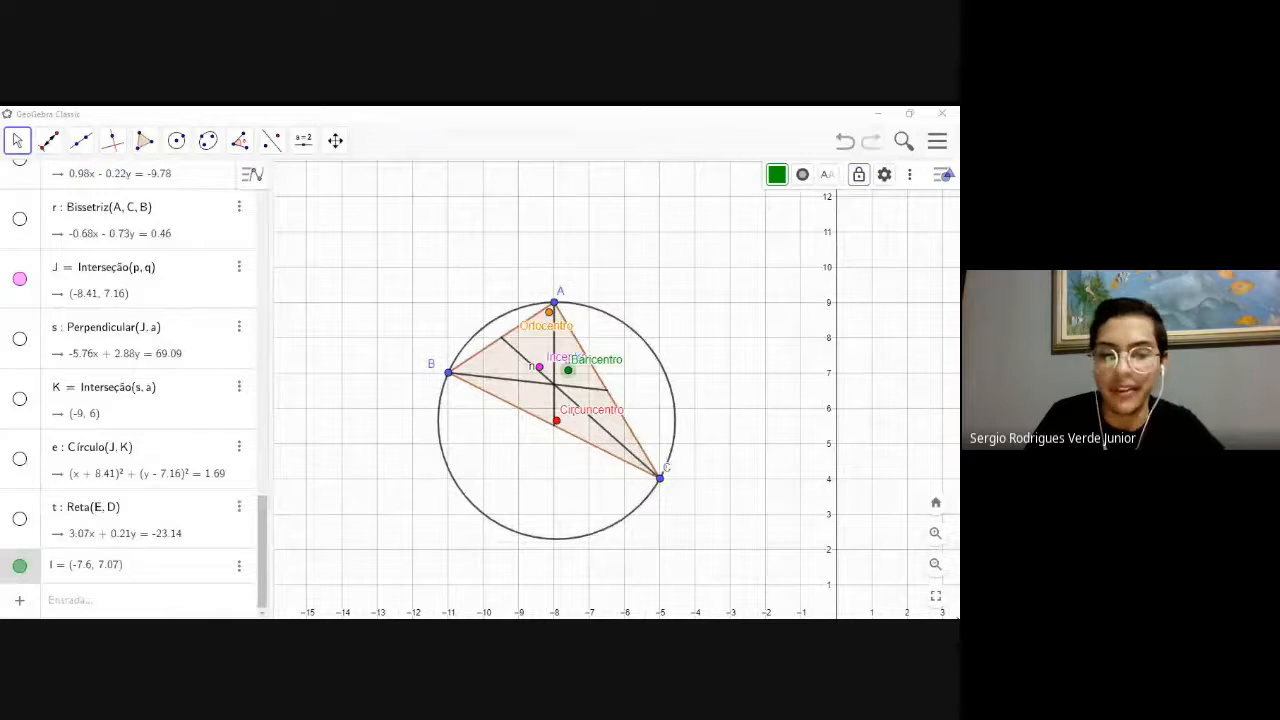
key(alt+Tab)
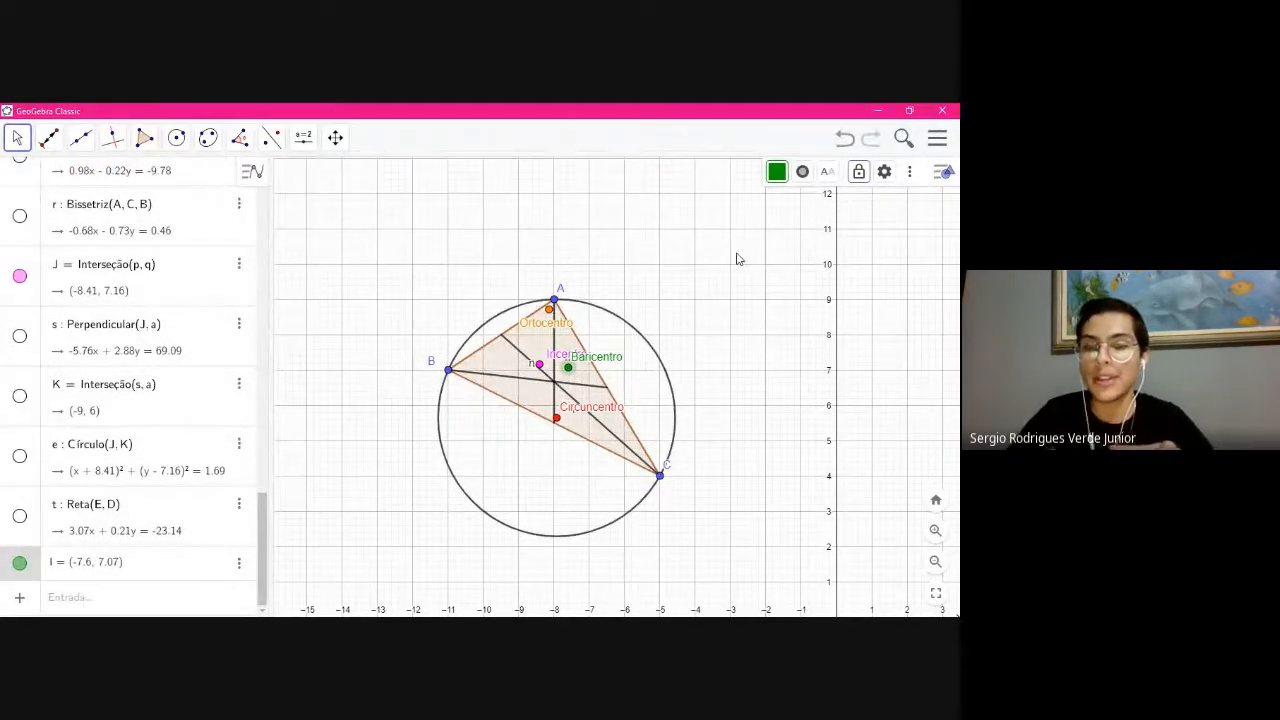
click(843, 141)
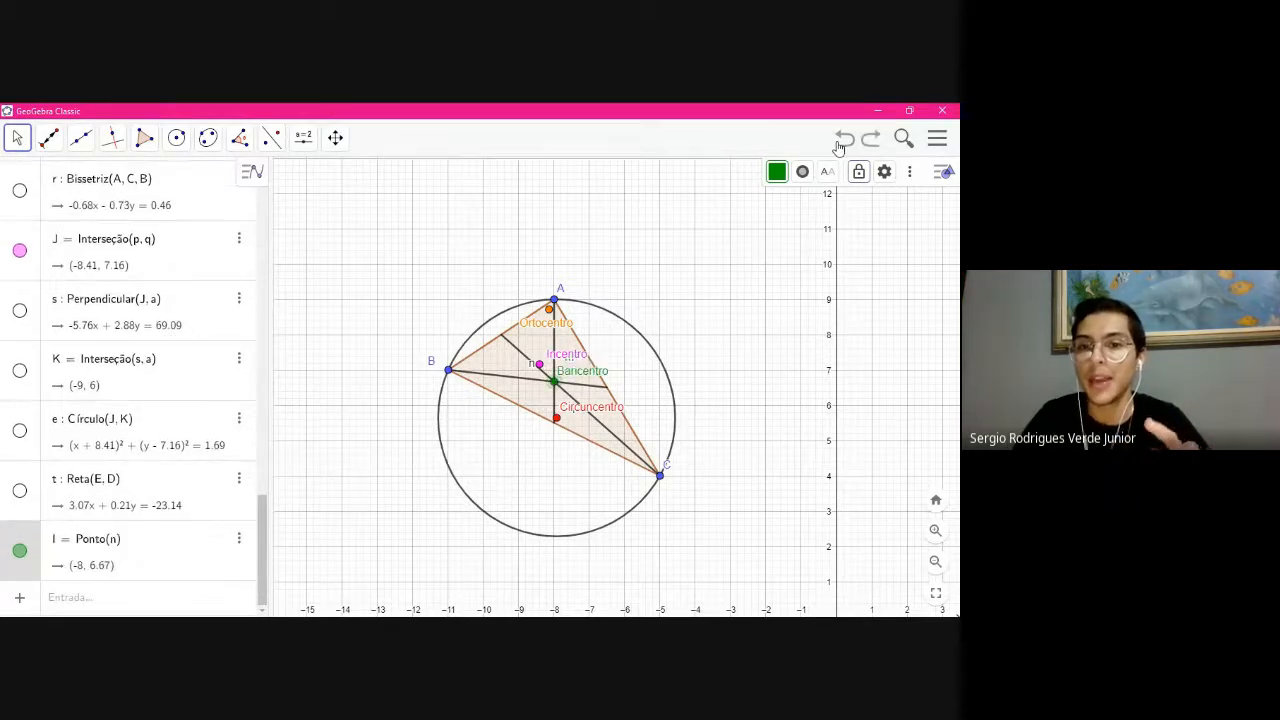
Try detaching the Baricentro point from median n twice with the Attach / Detach Point tool, undoing each attempt
click(49, 137)
click(90, 238)
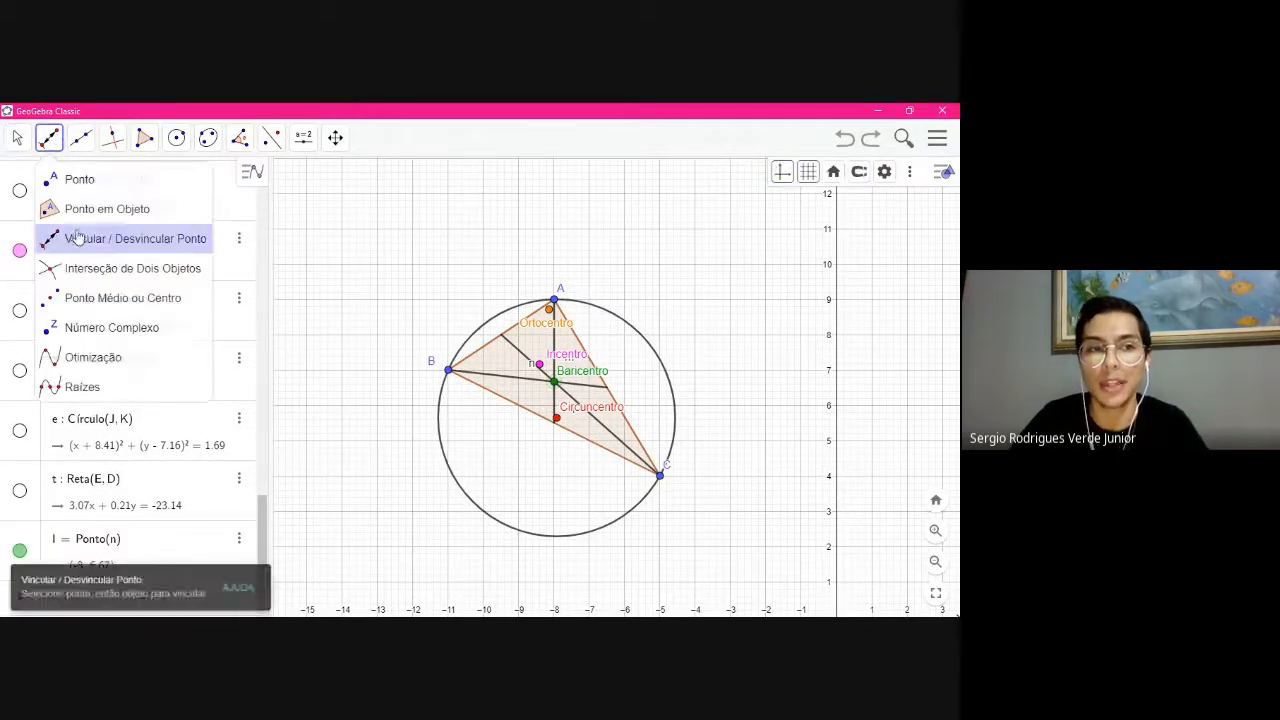
click(557, 390)
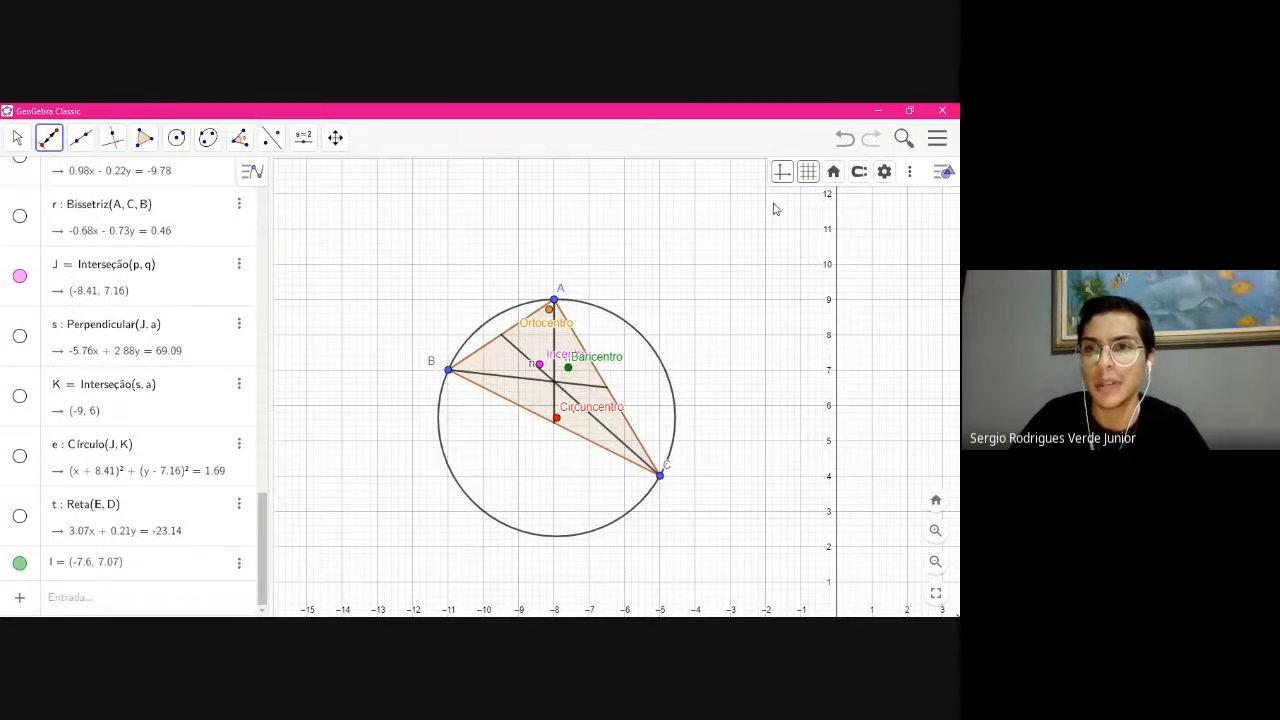
click(843, 140)
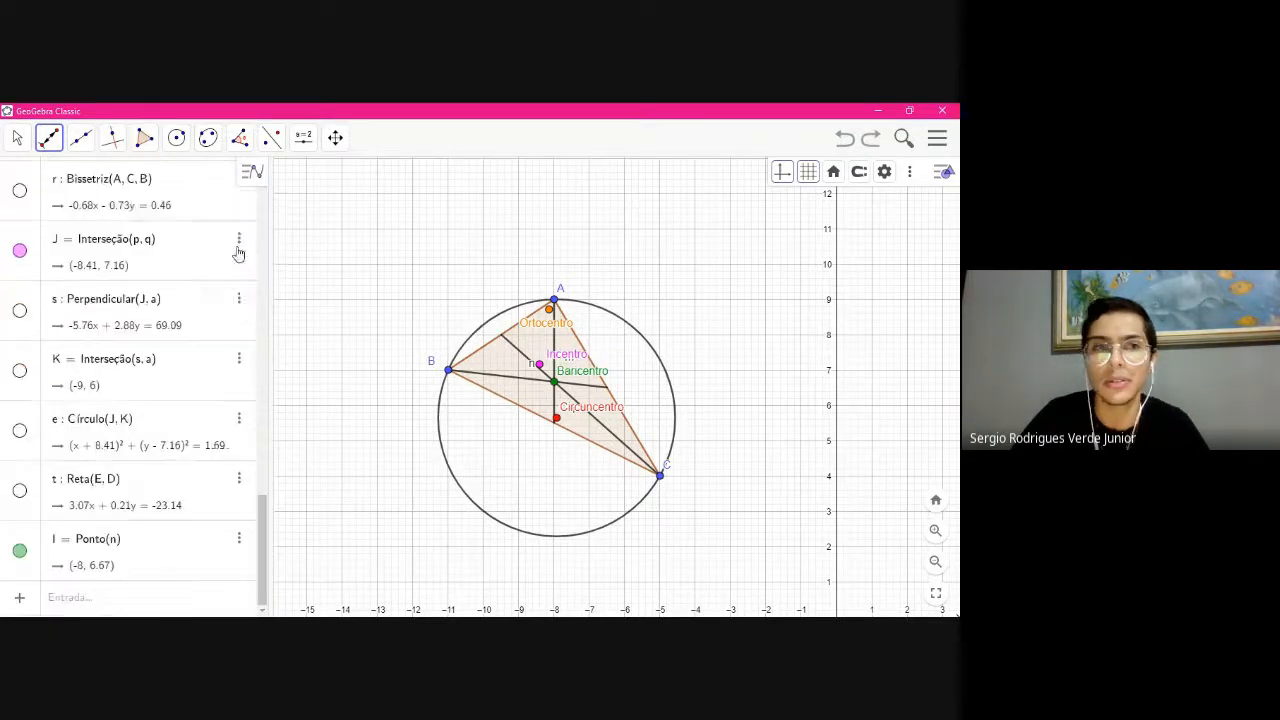
click(51, 138)
click(100, 242)
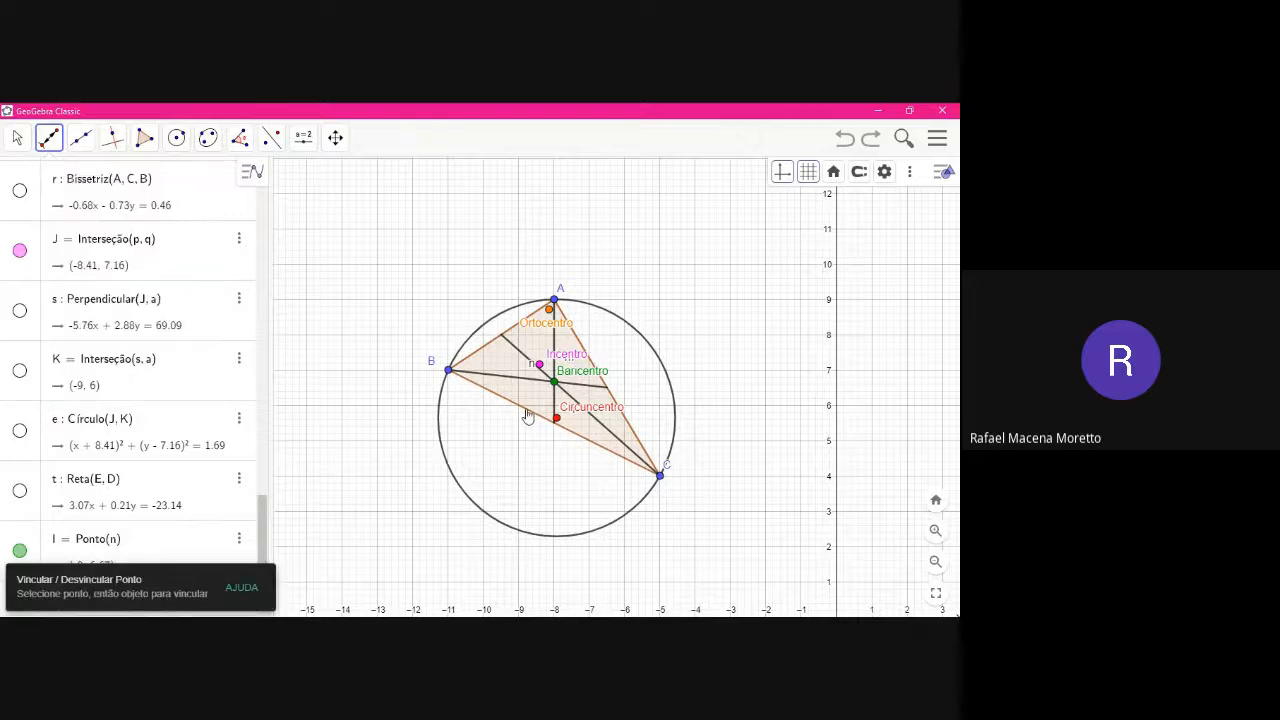
click(557, 389)
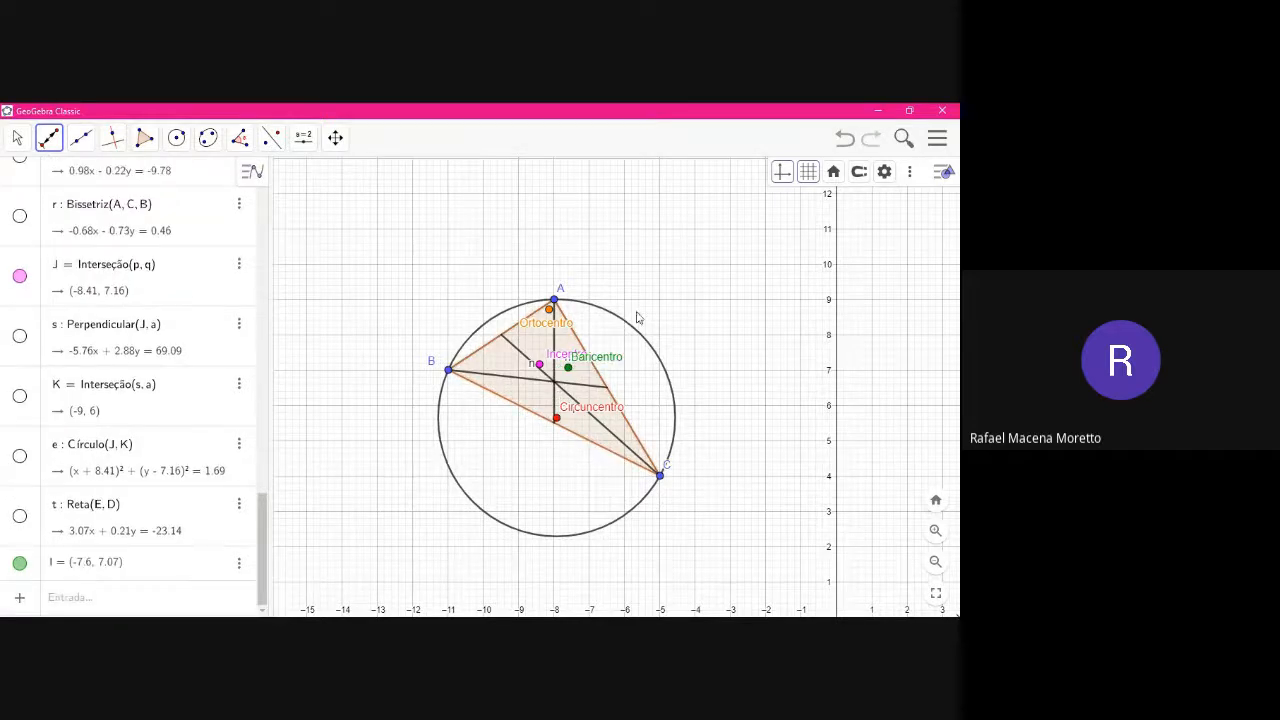
click(840, 142)
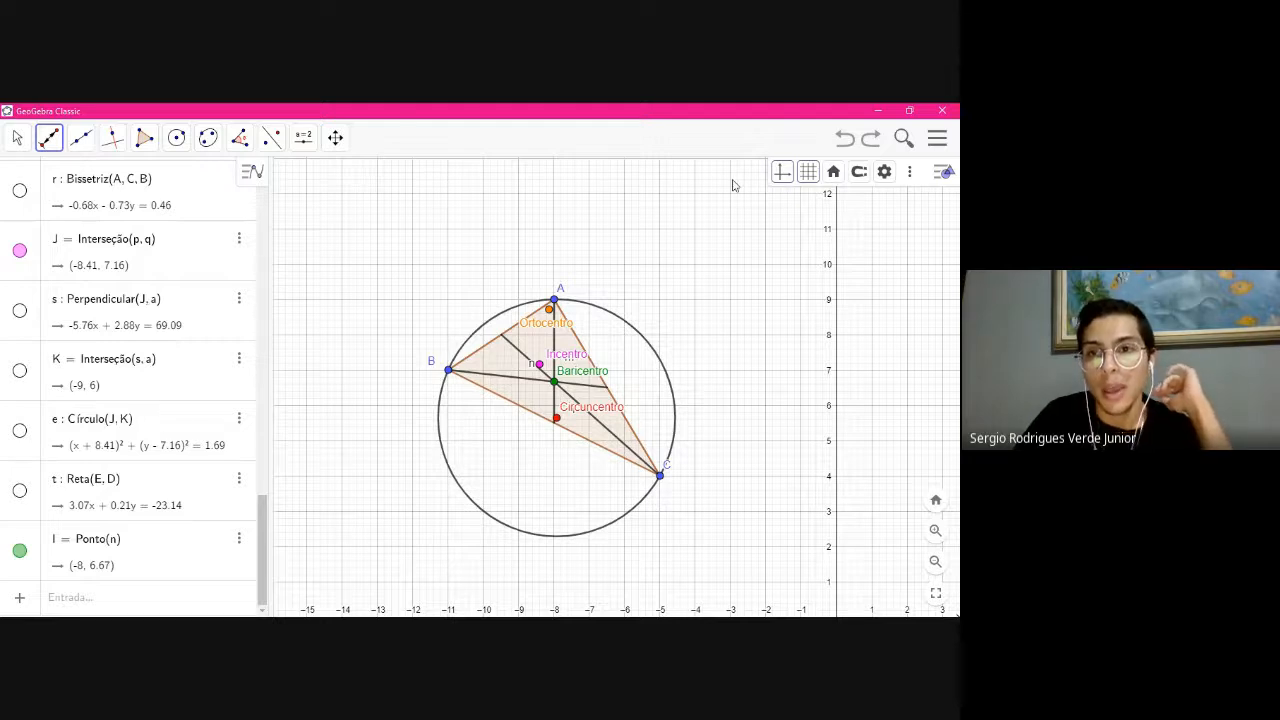
Undo the attachment of the Baricentro point to median n and check its definition in the object list
click(843, 142)
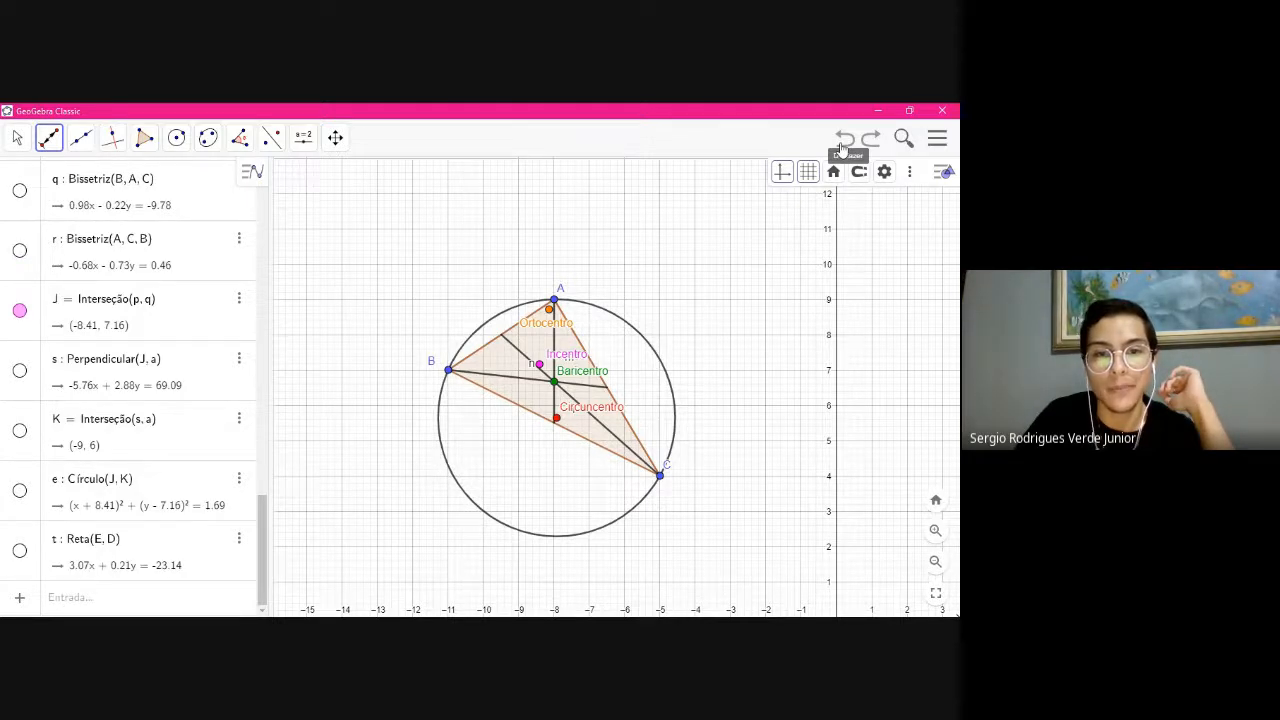
scroll(103, 531, up, 5)
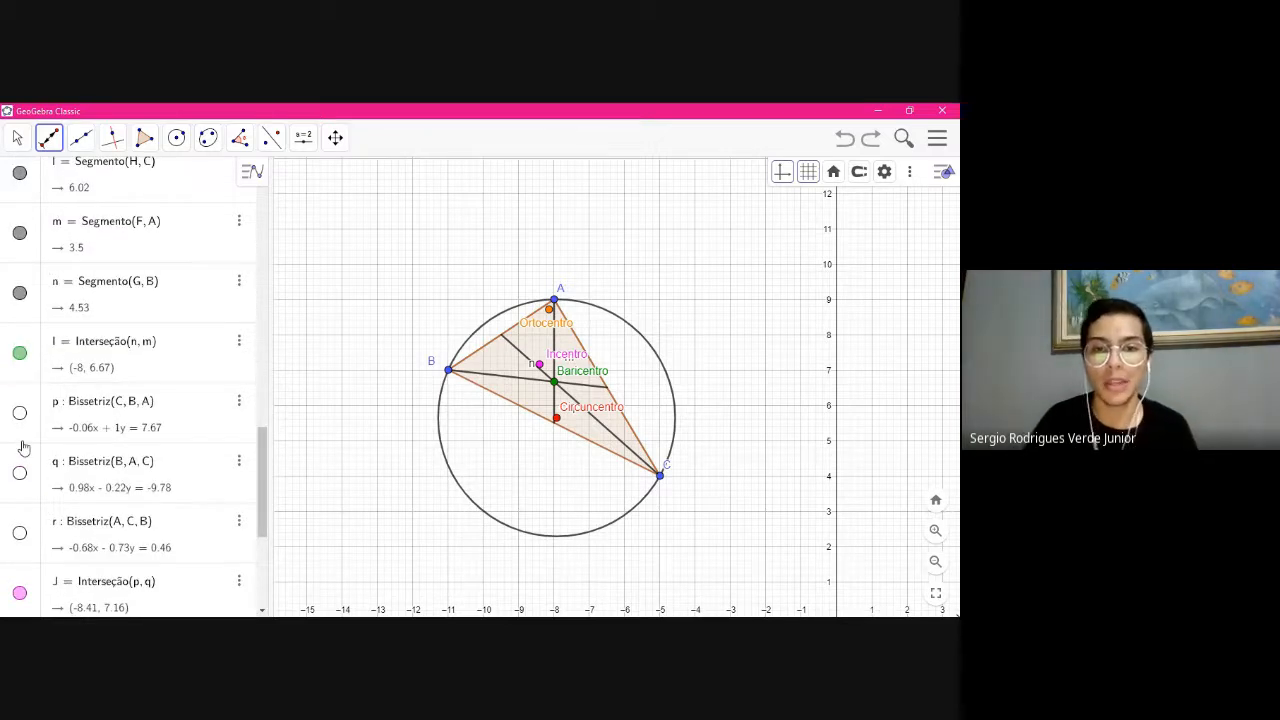
key(alt+Tab)
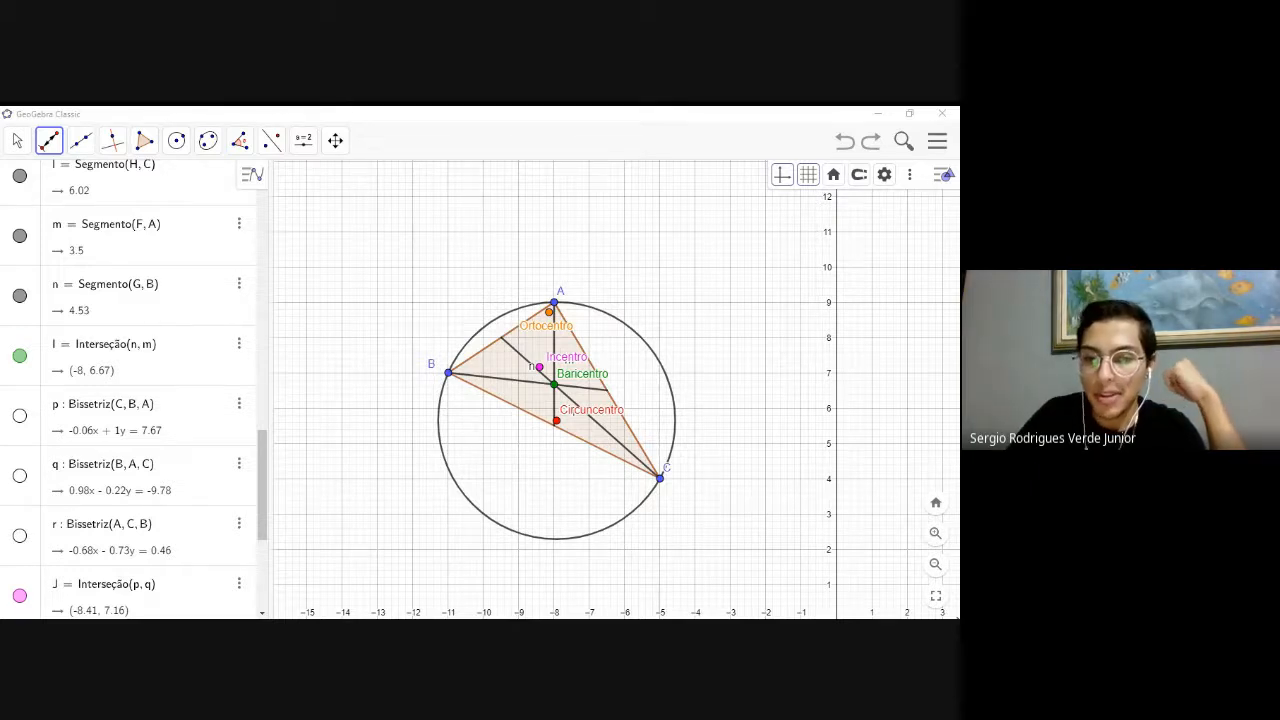
click(423, 371)
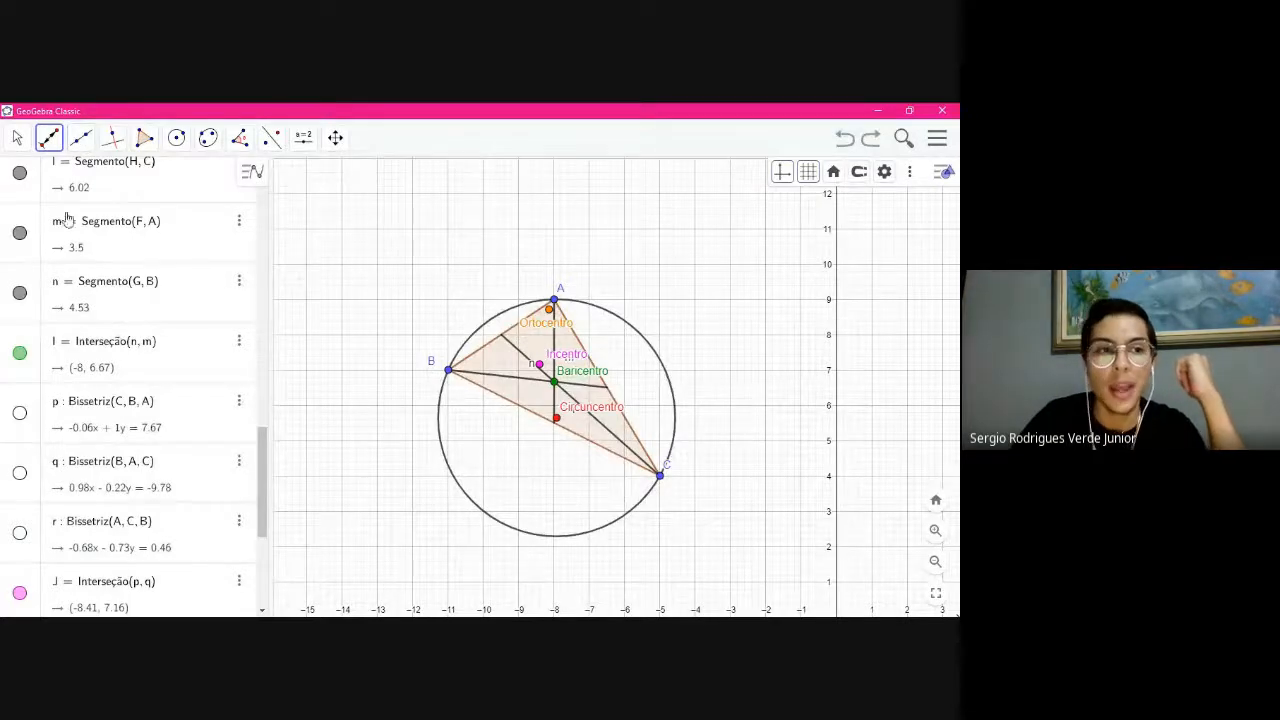
Place a free point outside the circle at about (-13.72, 10.44) and move it to about (-12.62, 11.14)
scroll(110, 185, up, 4)
click(49, 137)
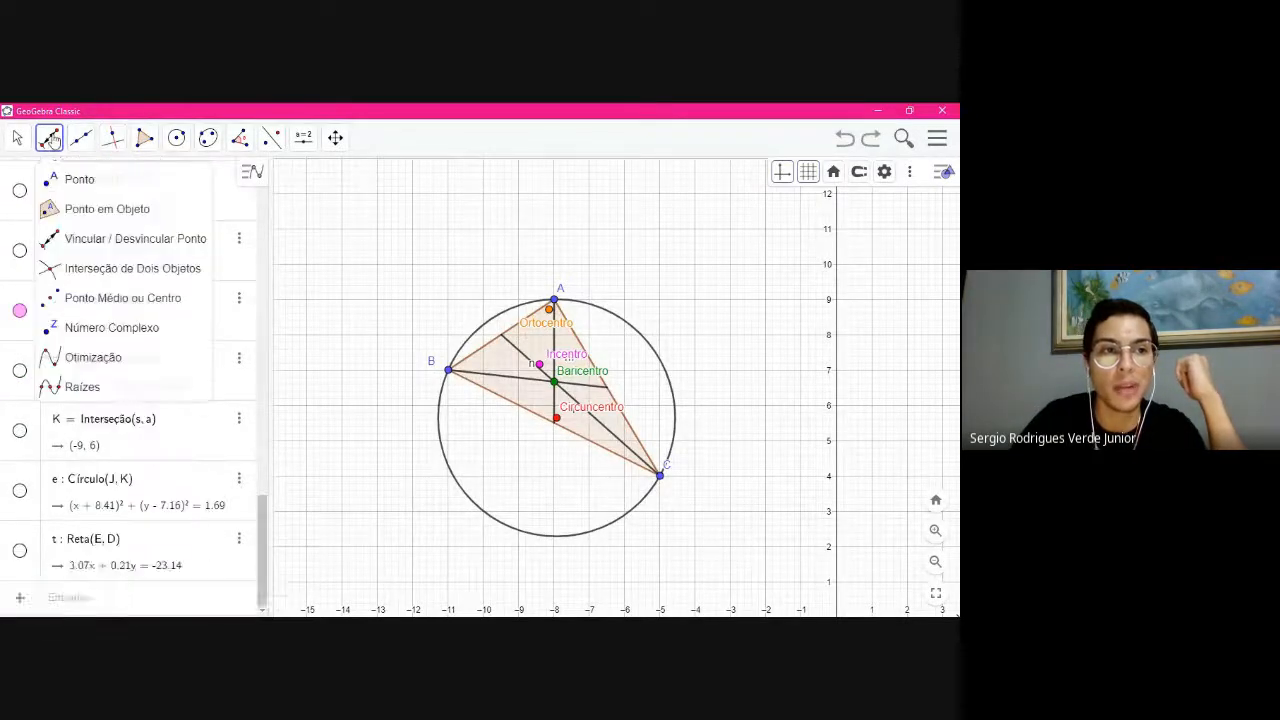
click(95, 179)
click(352, 248)
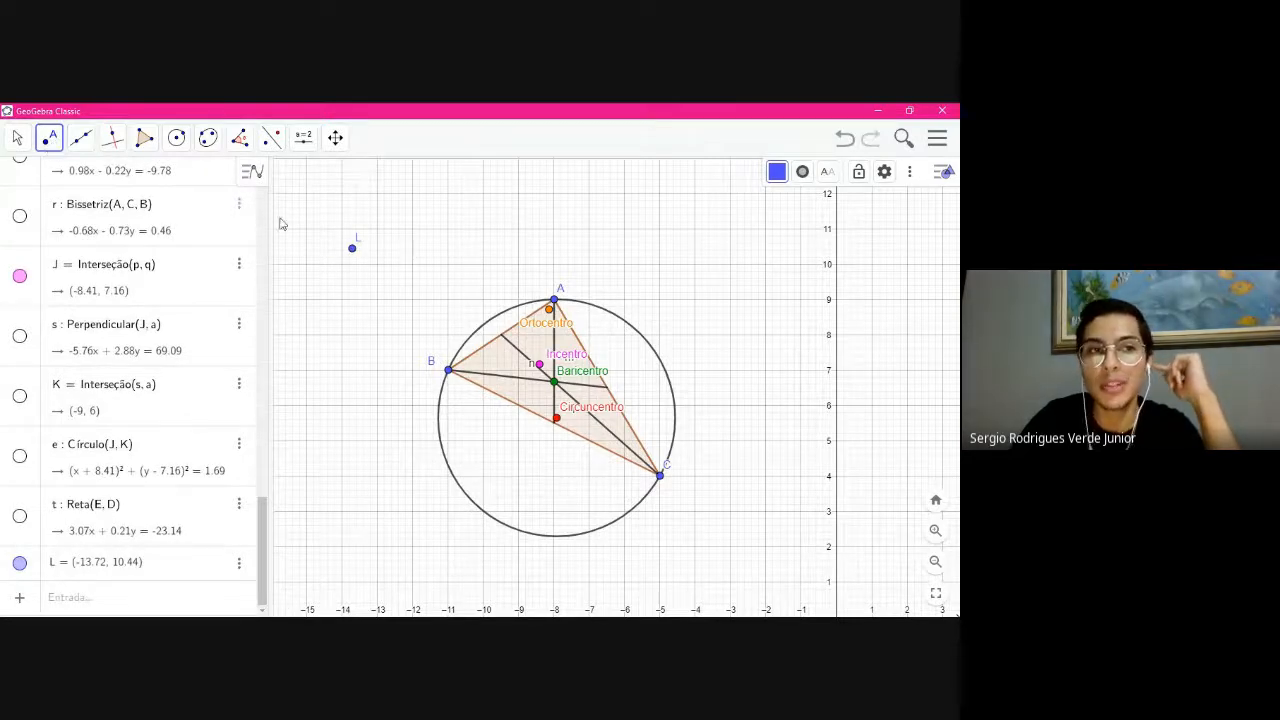
click(17, 137)
drag(352, 250, 391, 223)
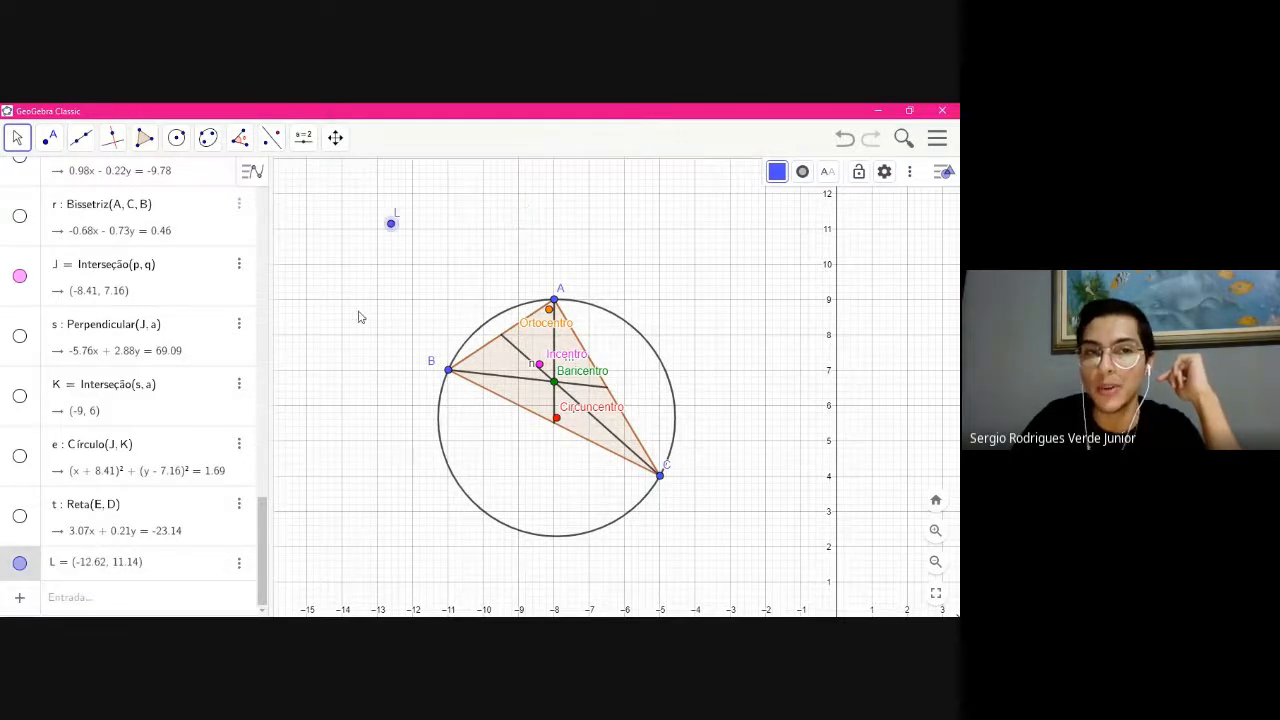
Attach point L to the circumscribed circle just below vertex B and slide it along the circle to about (-9.74, 2.81)
click(82, 137)
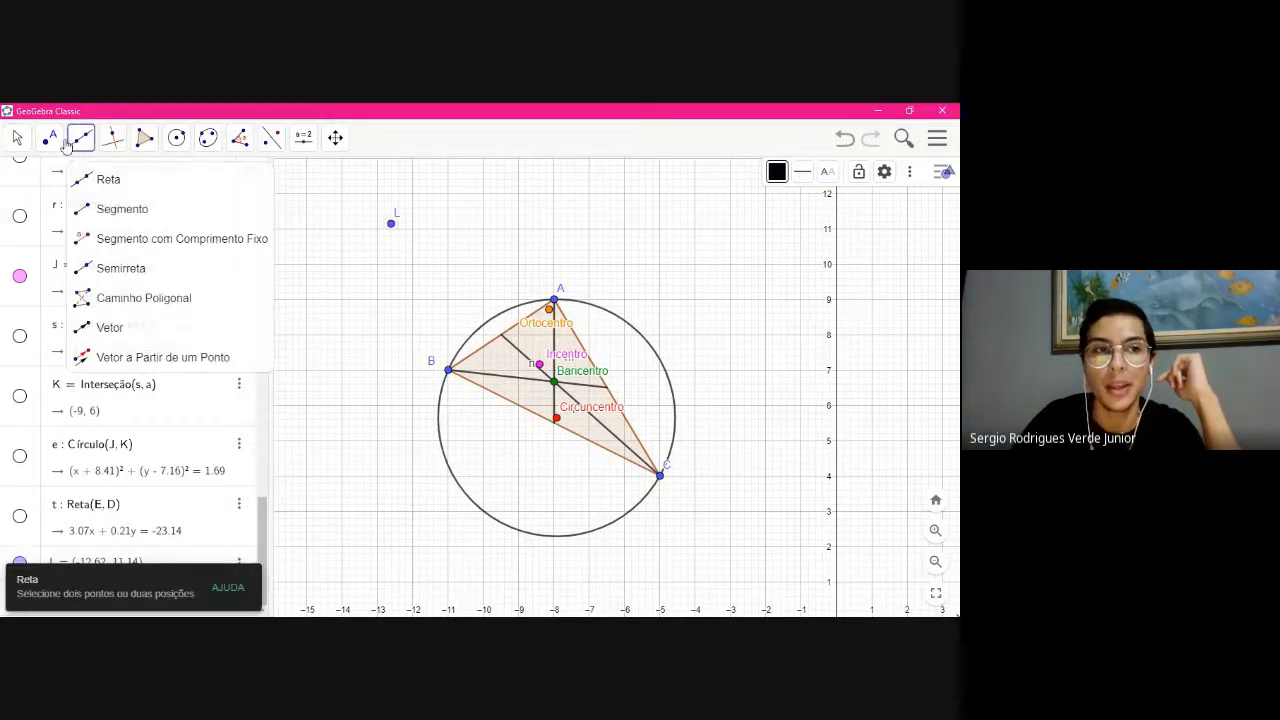
click(45, 140)
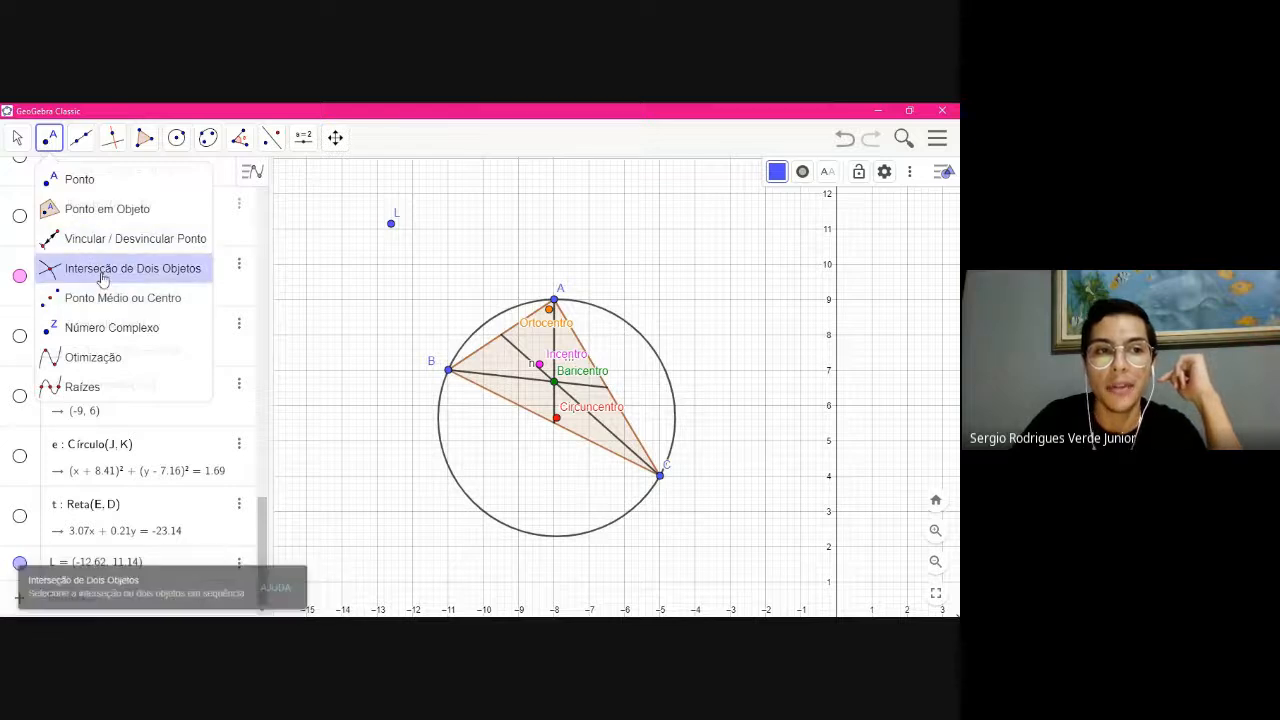
click(110, 238)
click(391, 223)
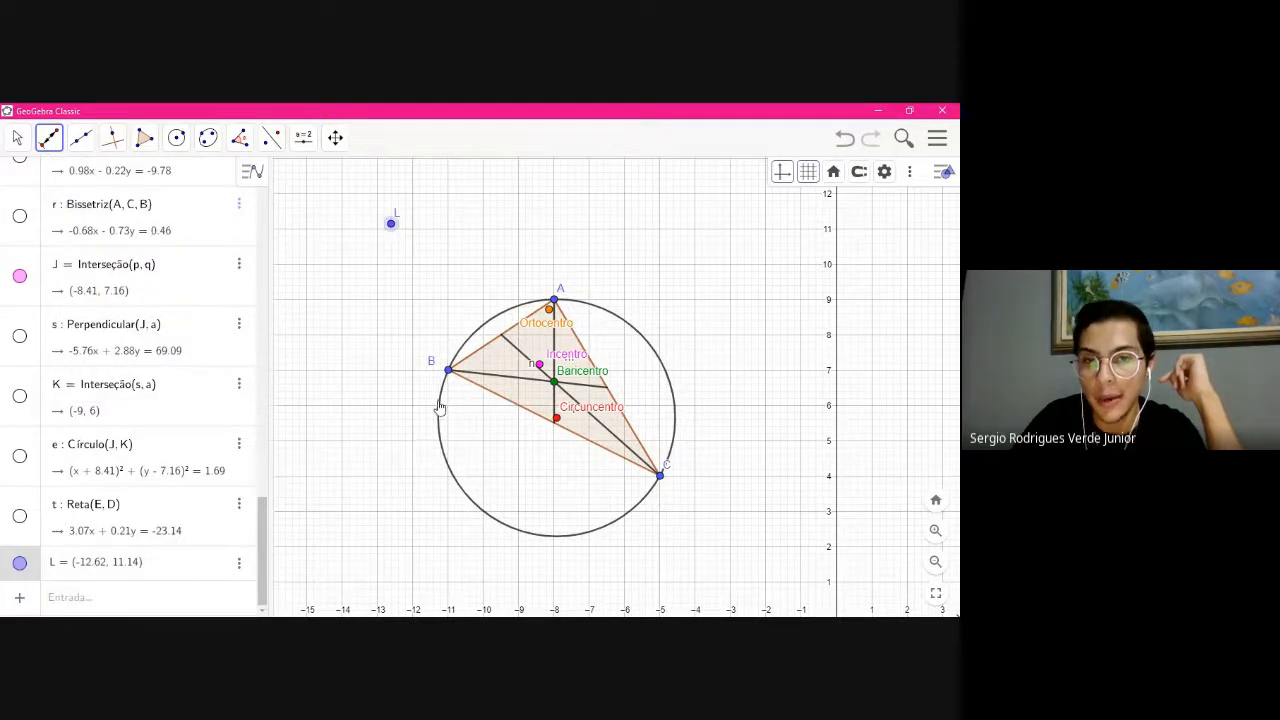
click(440, 401)
click(17, 137)
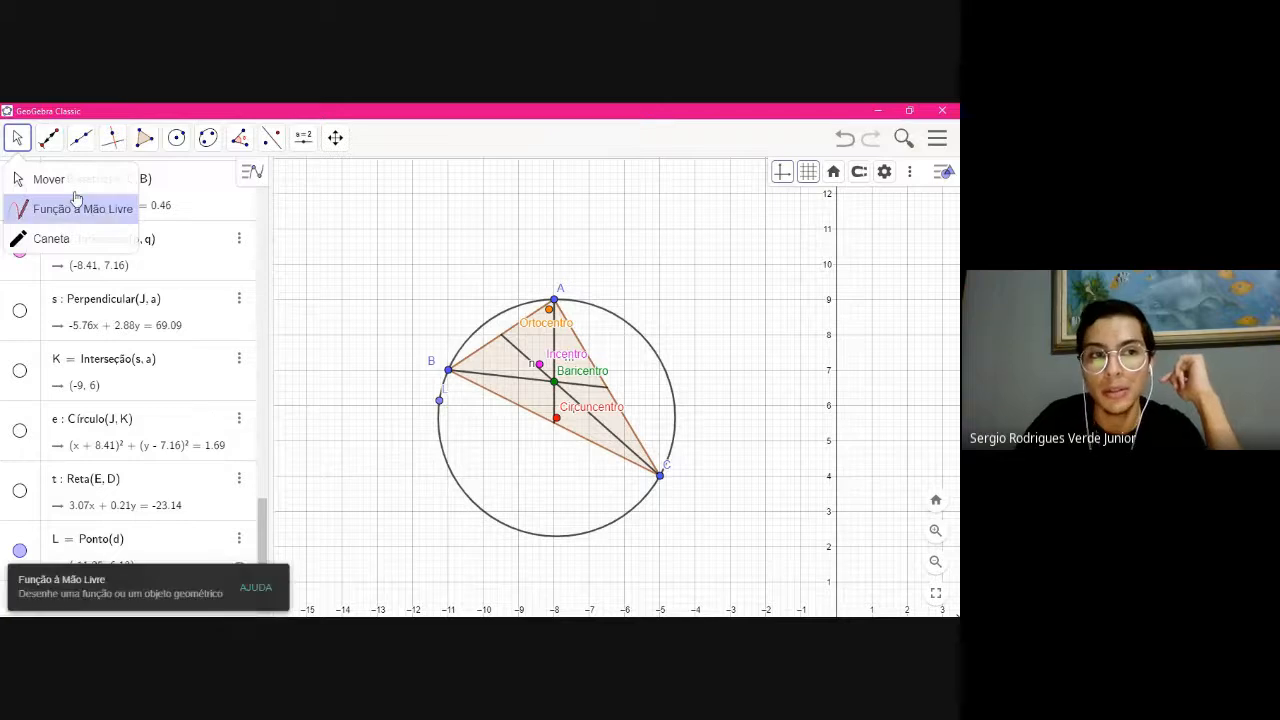
drag(440, 401, 491, 531)
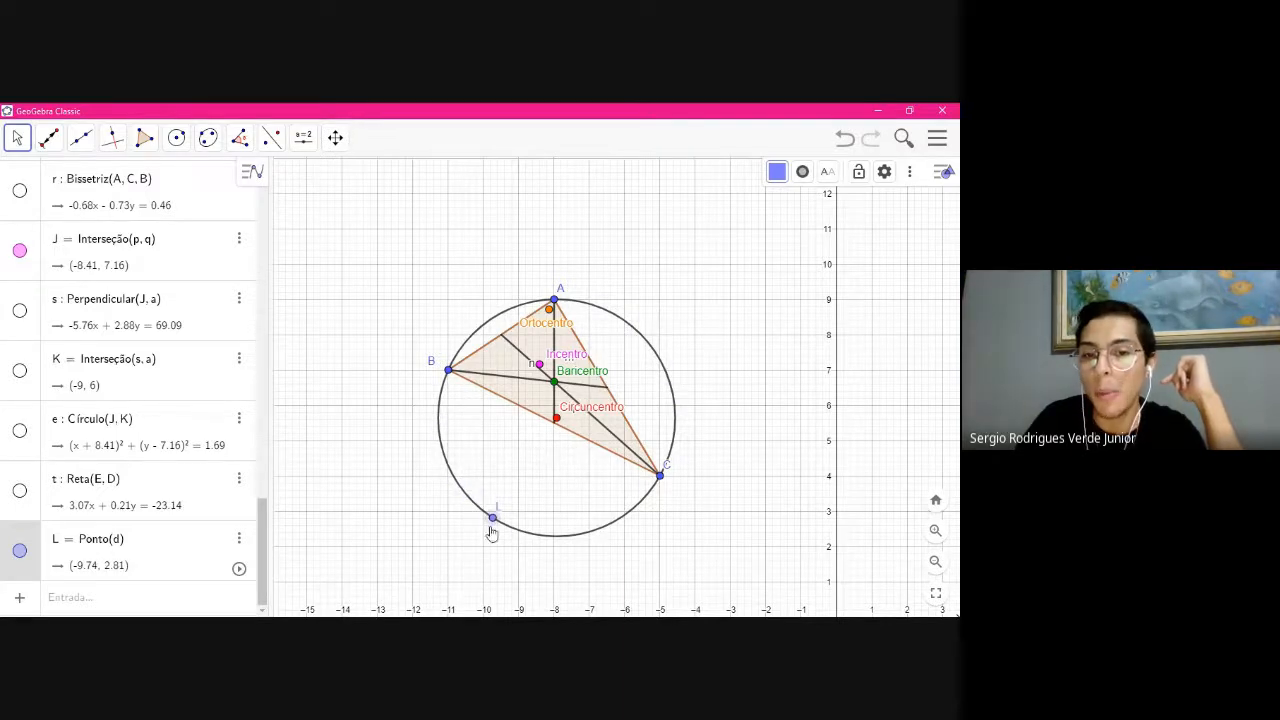
Detach point L from the circumscribed circle with the Attach / Detach Point tool
click(48, 137)
click(110, 233)
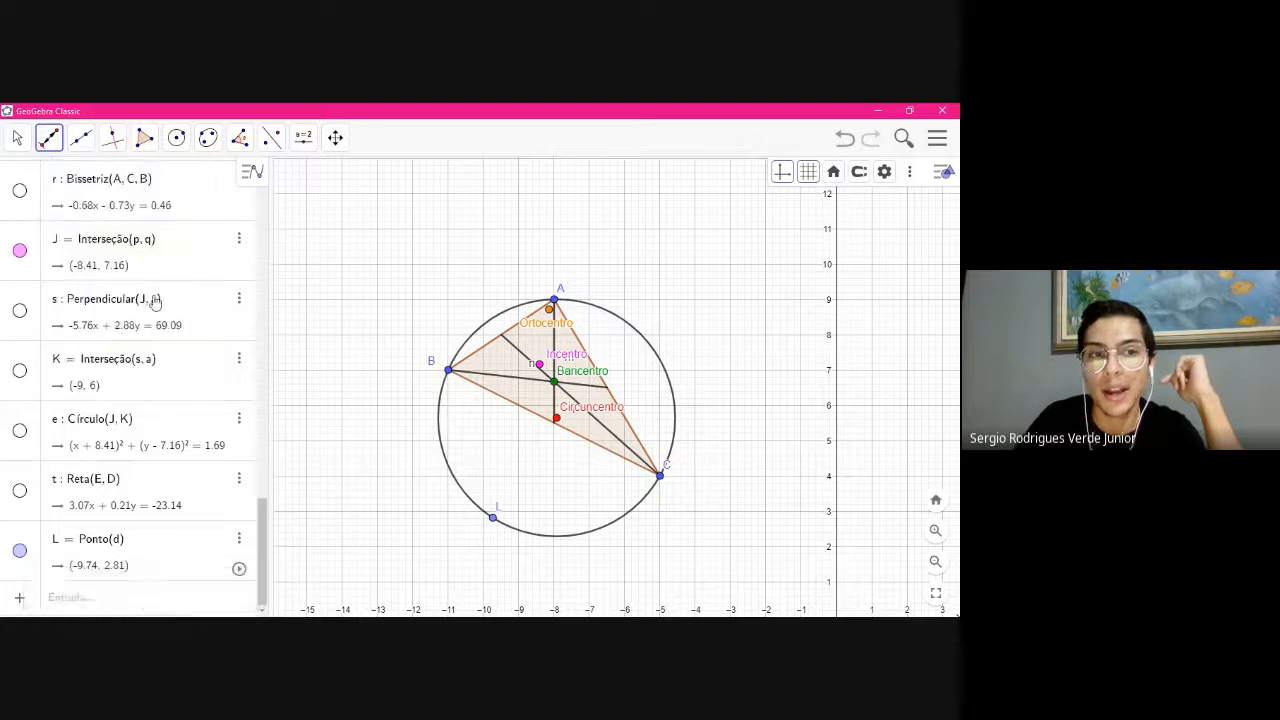
click(492, 517)
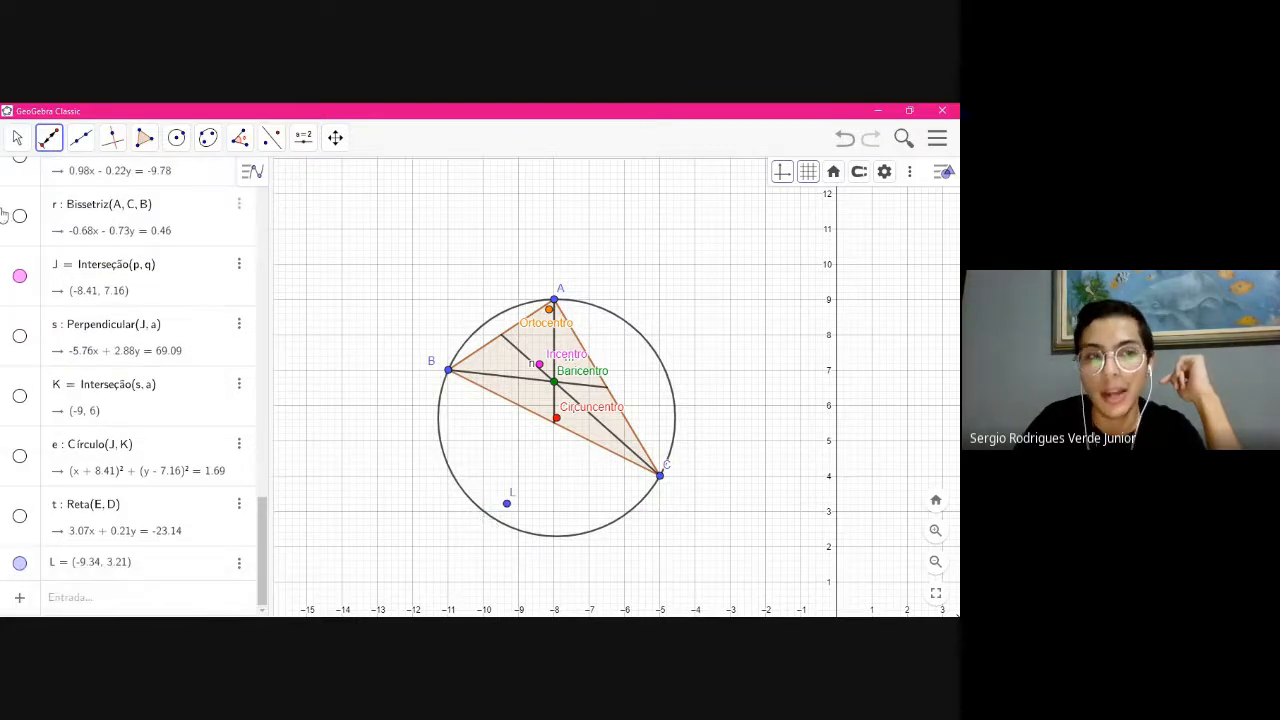
Move the free point L inside the circle to (-9, 5) and delete it
click(16, 137)
click(40, 179)
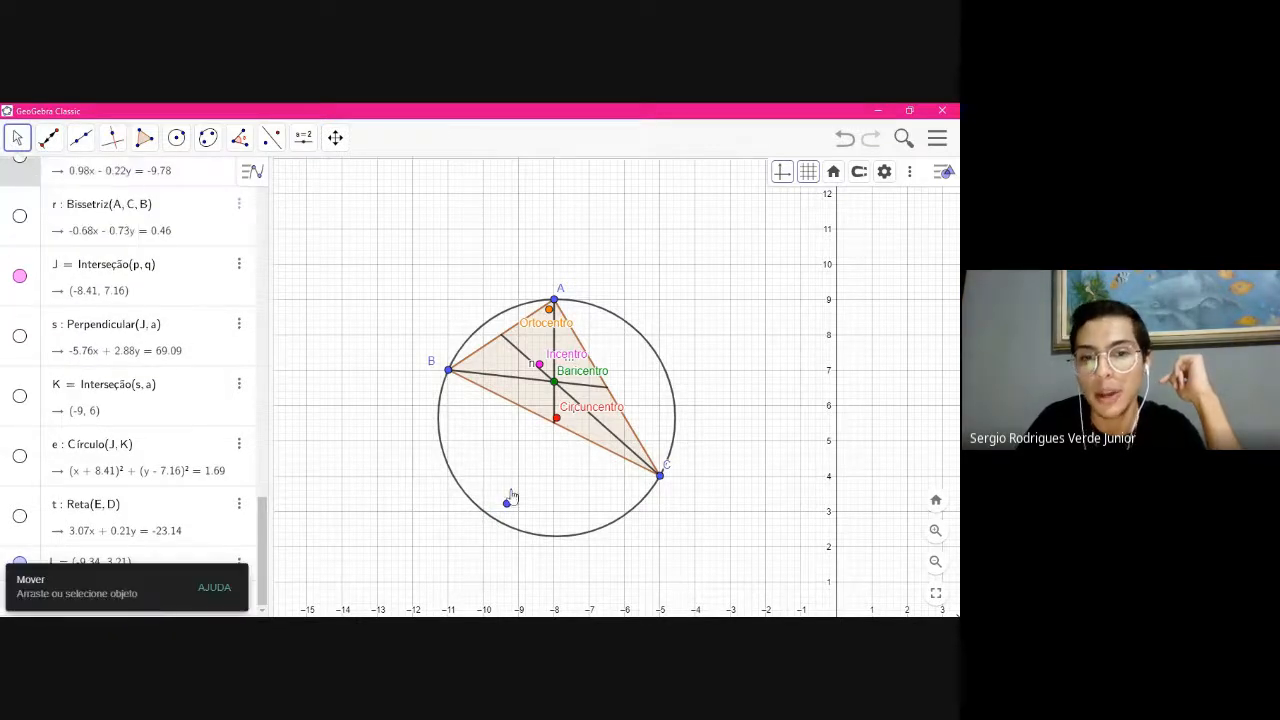
drag(508, 503, 518, 440)
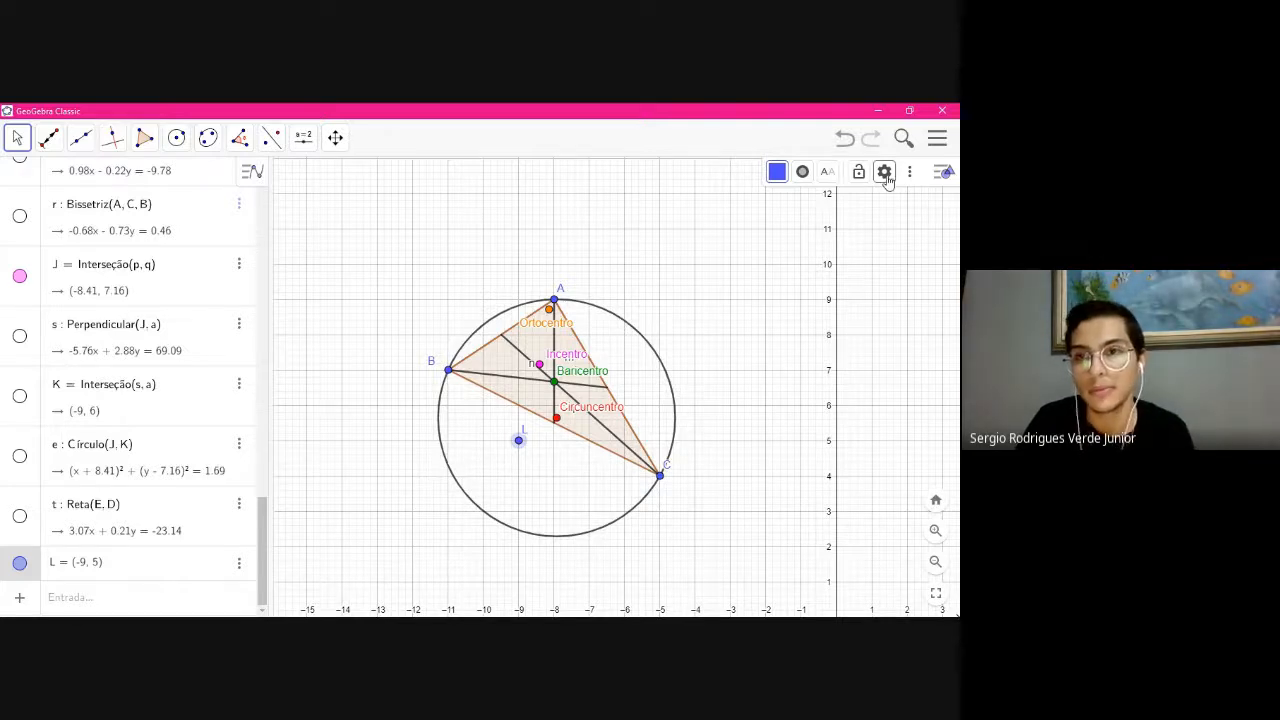
right_click(519, 448)
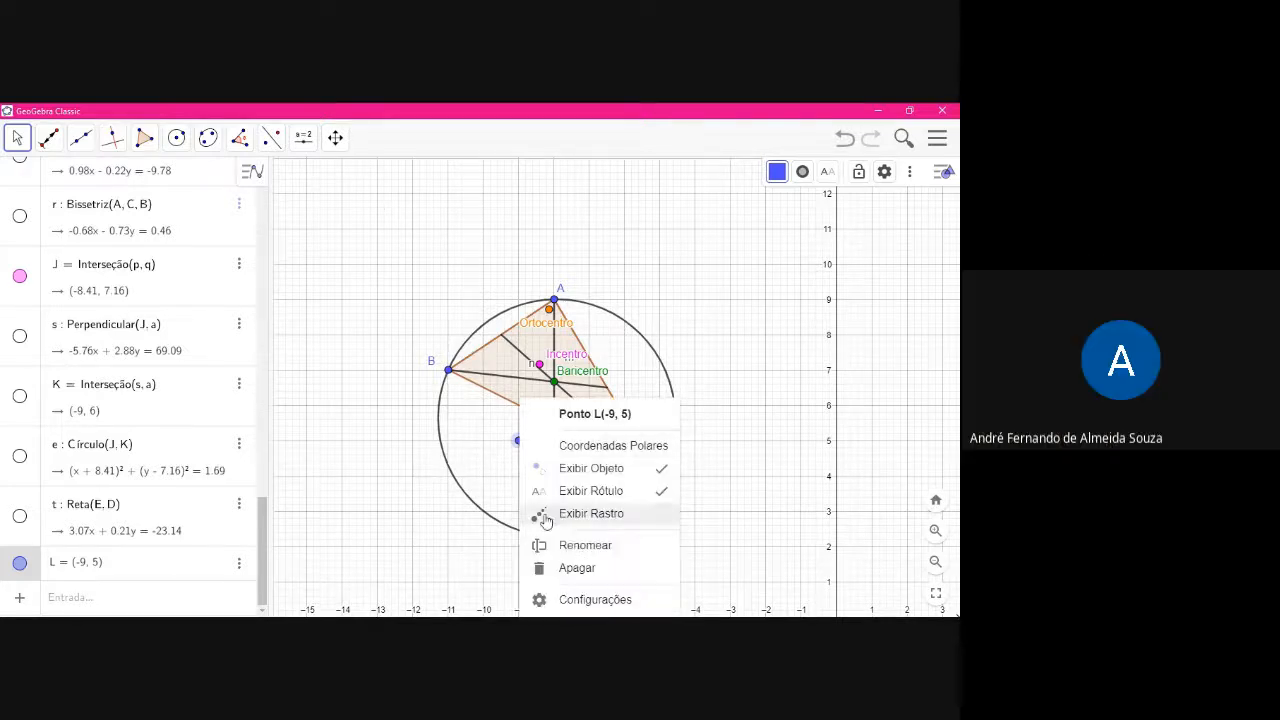
click(575, 566)
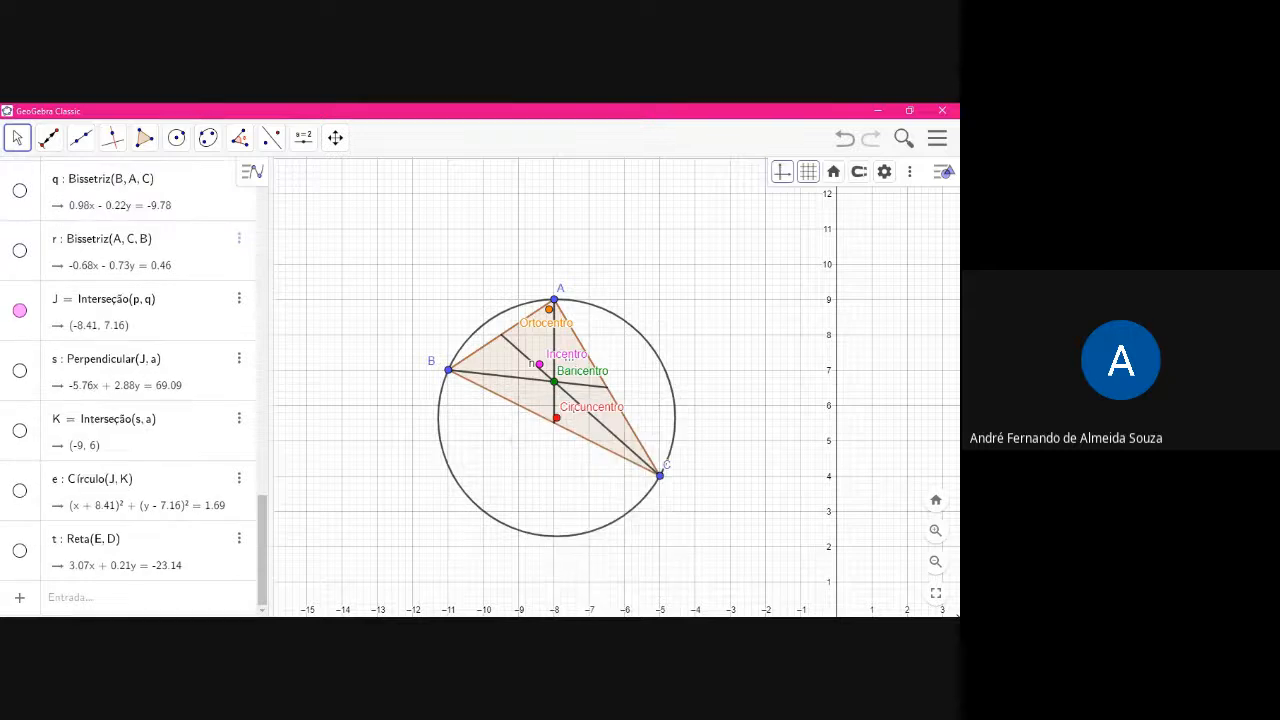